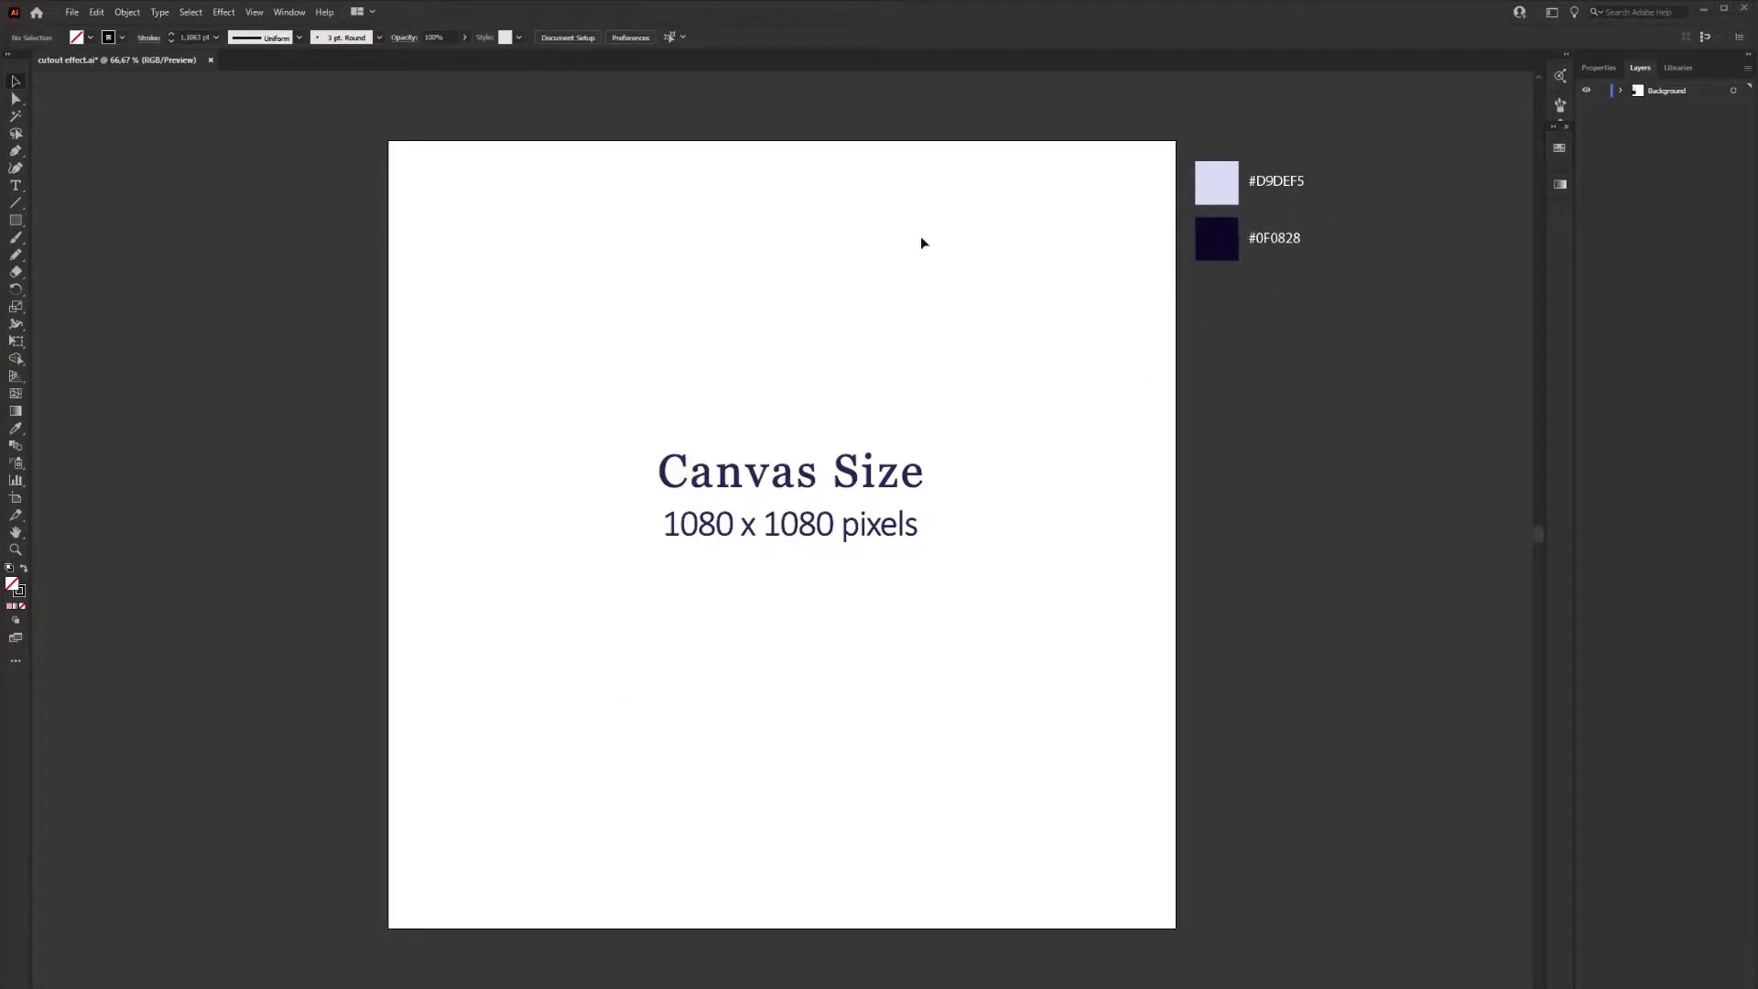
Draw a large closed wavy shape, about 836 by 885 px, across the canvas with the Curvature tool
{"action": "left_click", "coordinate": [17, 170]}
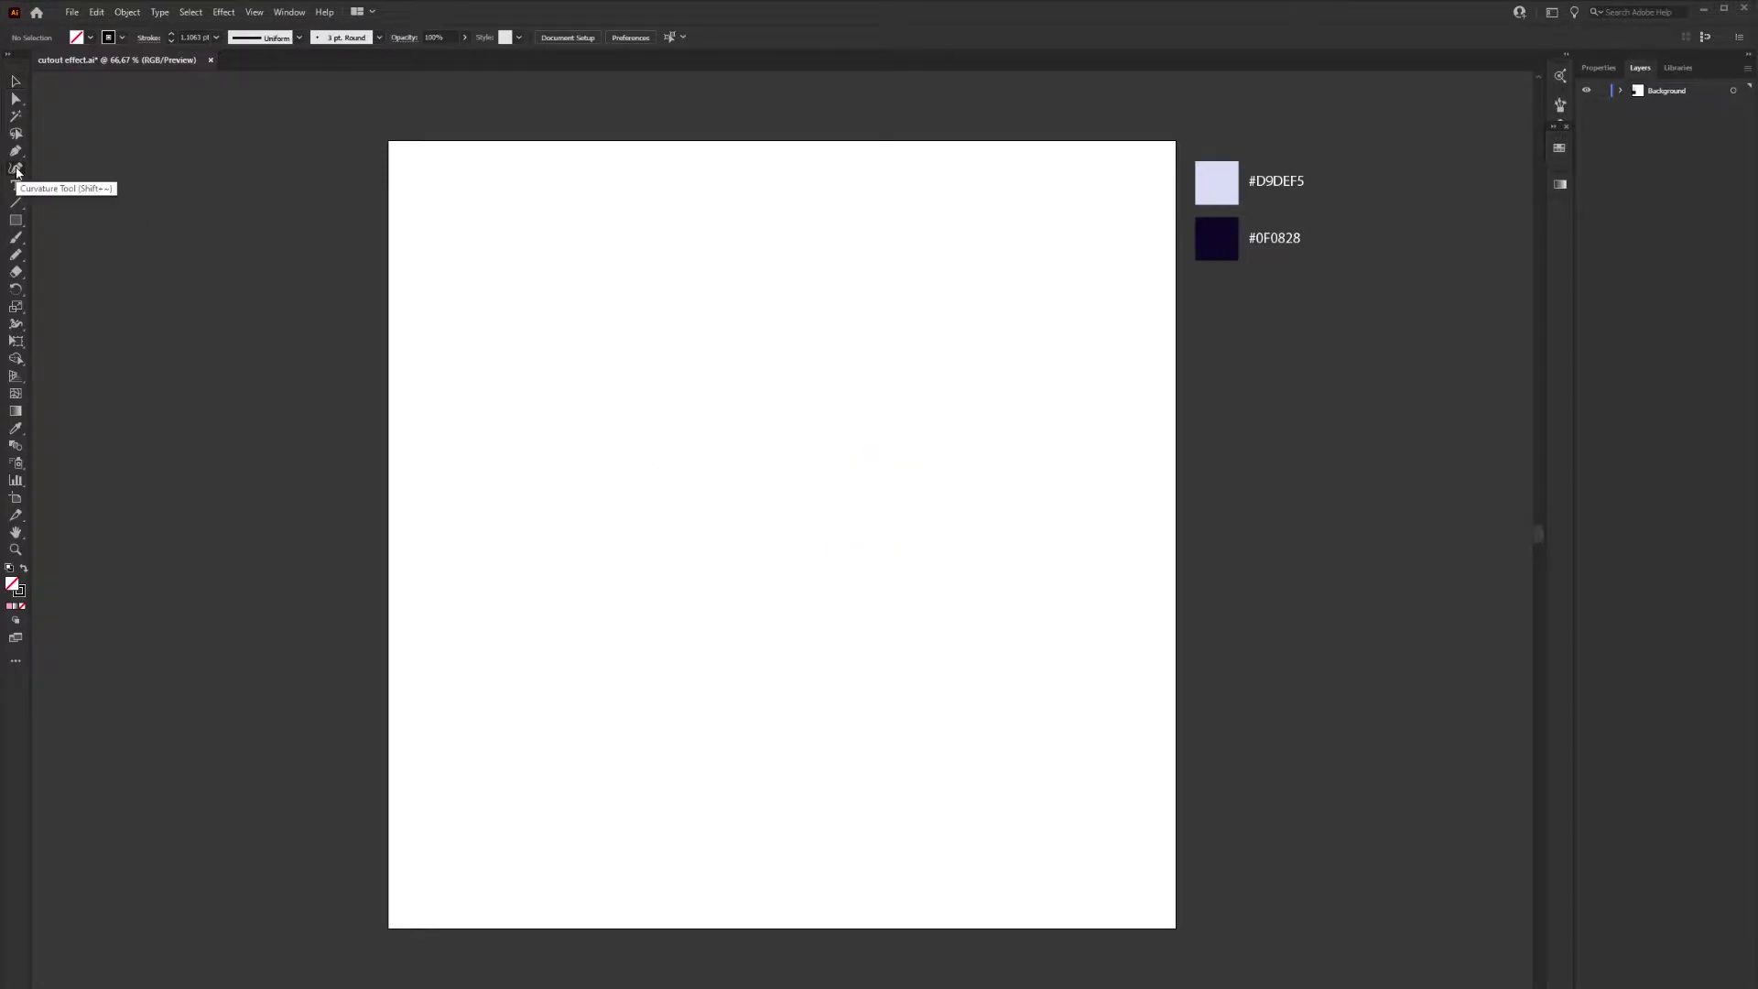
{"action": "left_click", "coordinate": [497, 225]}
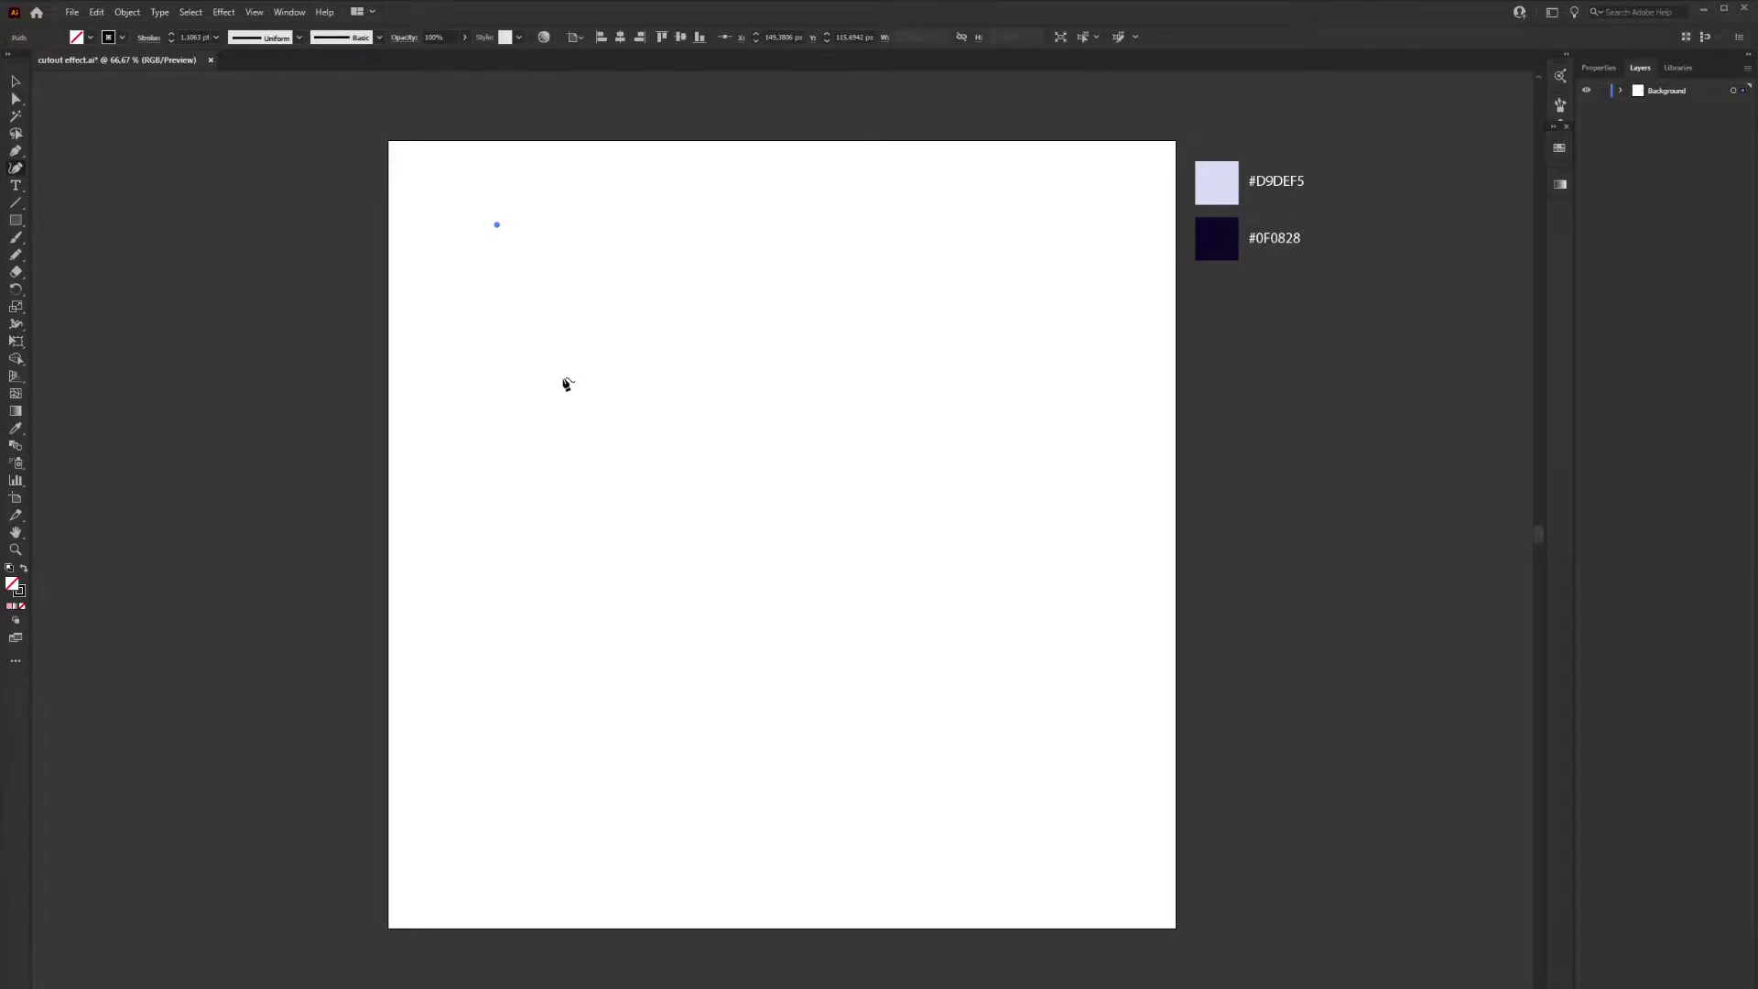
{"action": "left_click", "coordinate": [563, 376]}
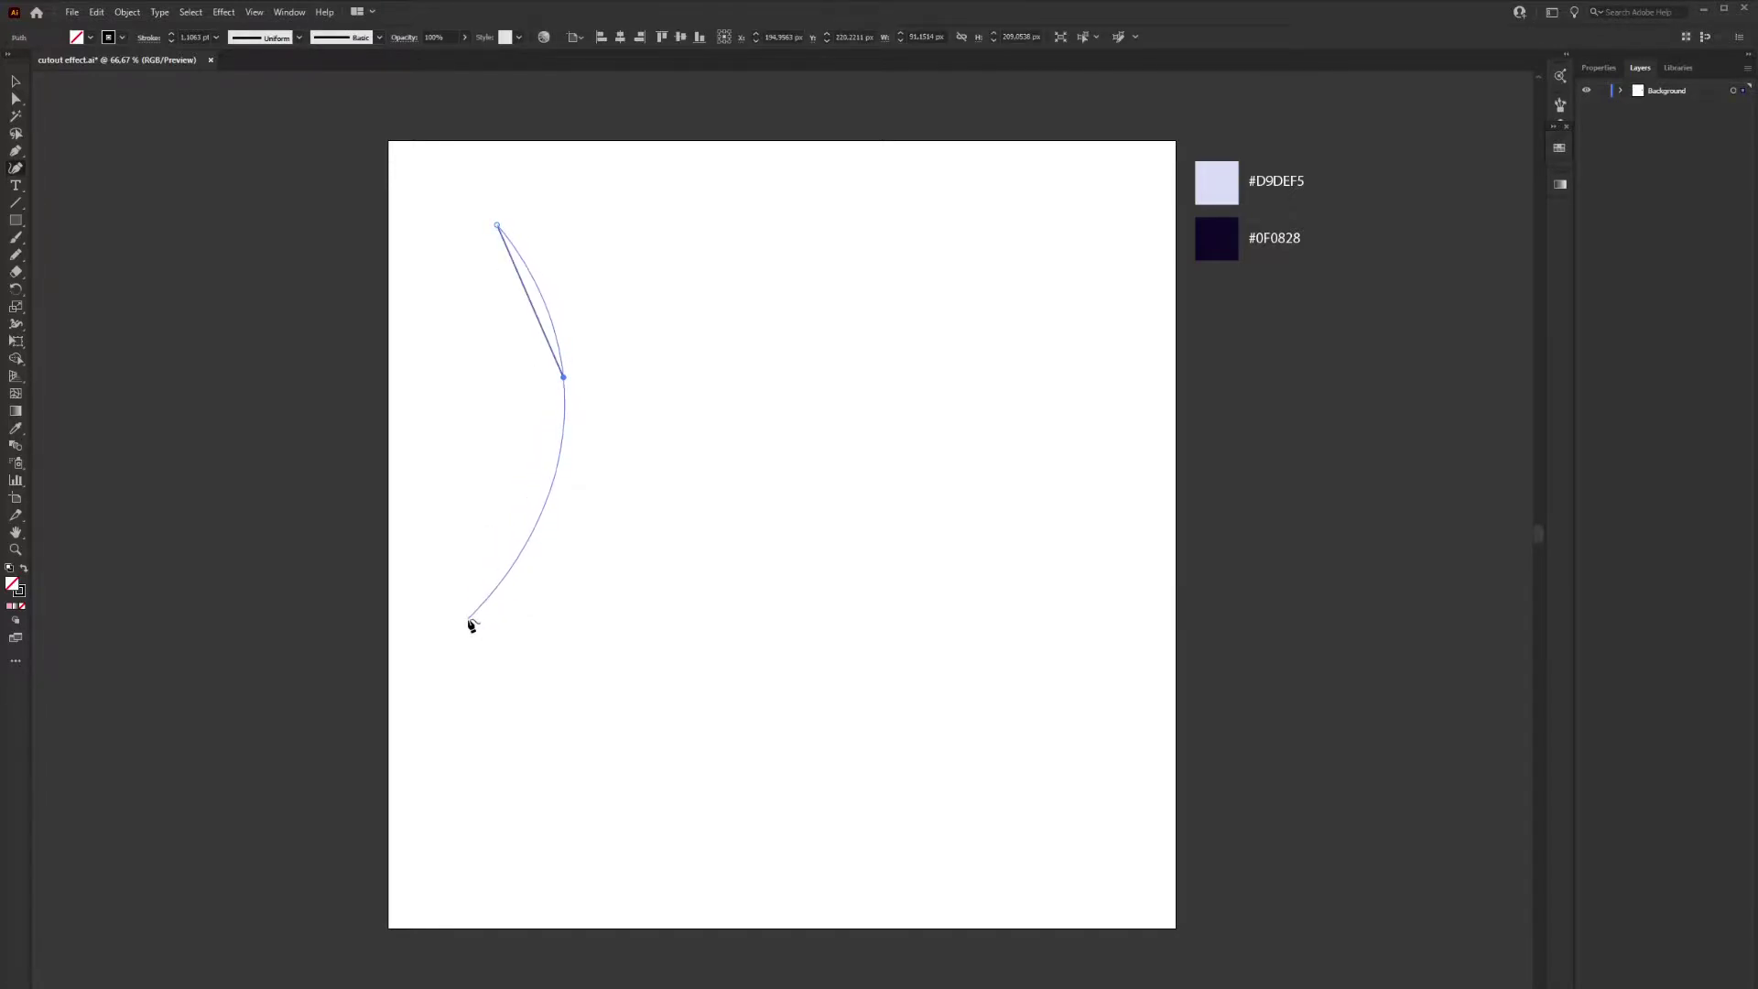
{"action": "left_click", "coordinate": [468, 620]}
{"action": "left_click", "coordinate": [559, 752]}
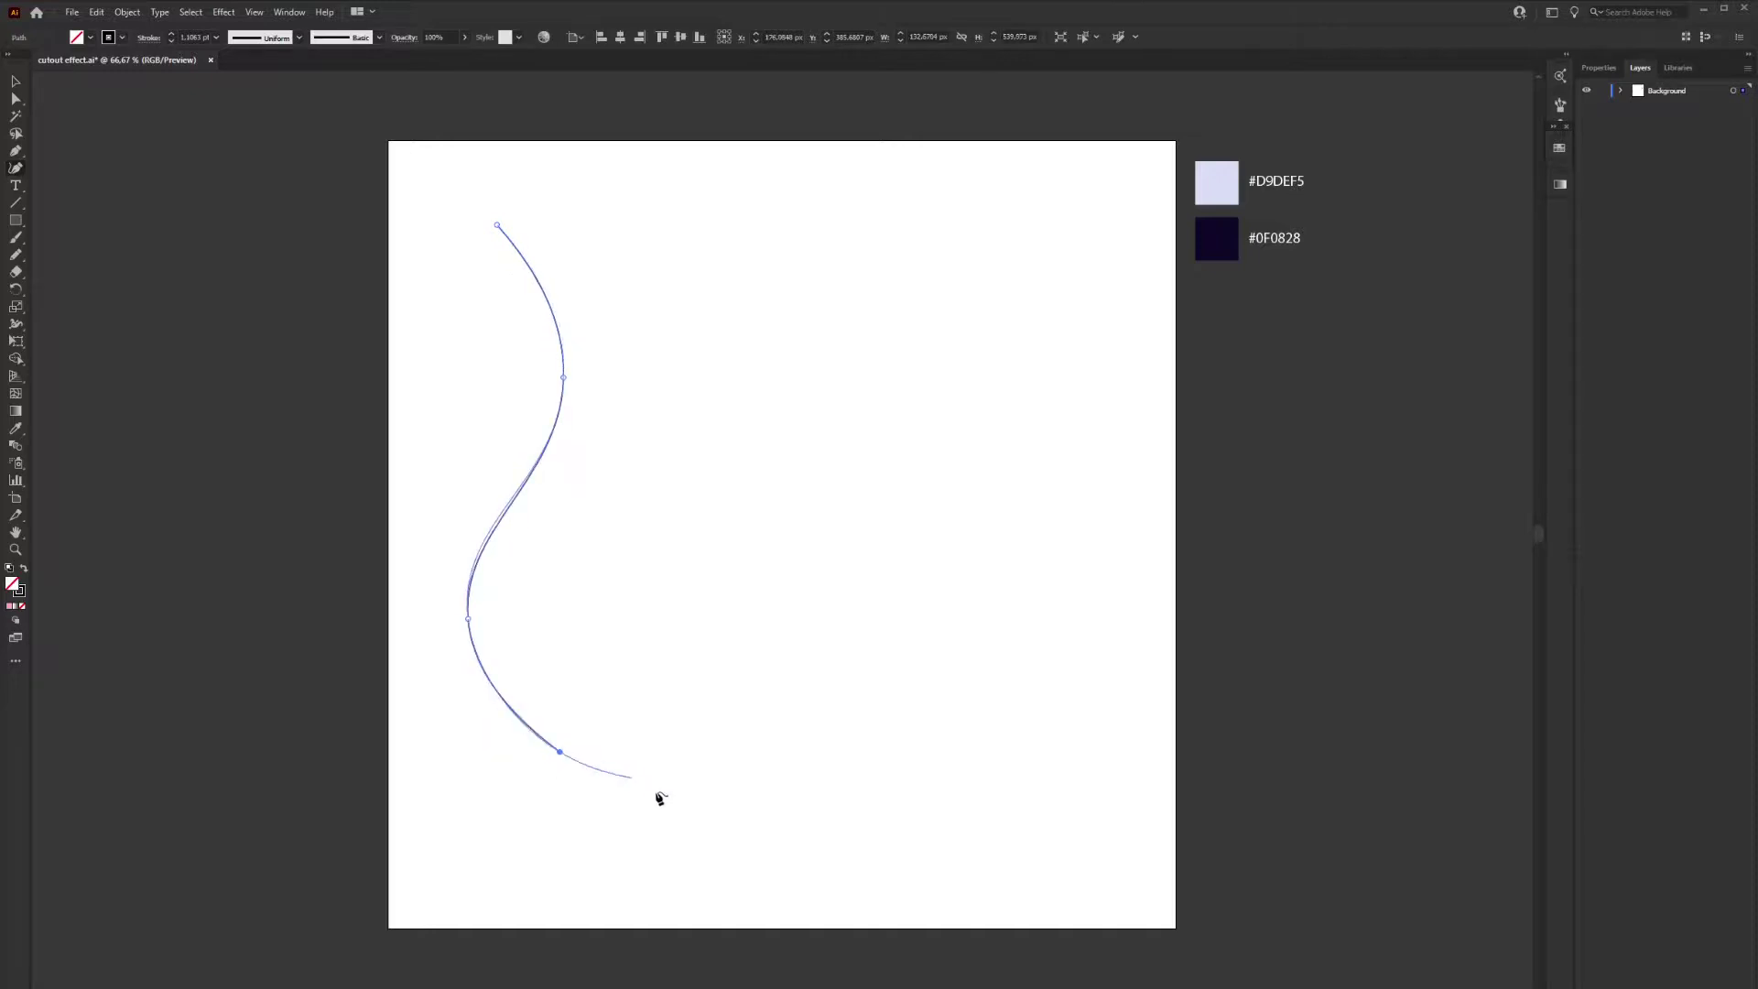
{"action": "left_click", "coordinate": [739, 834]}
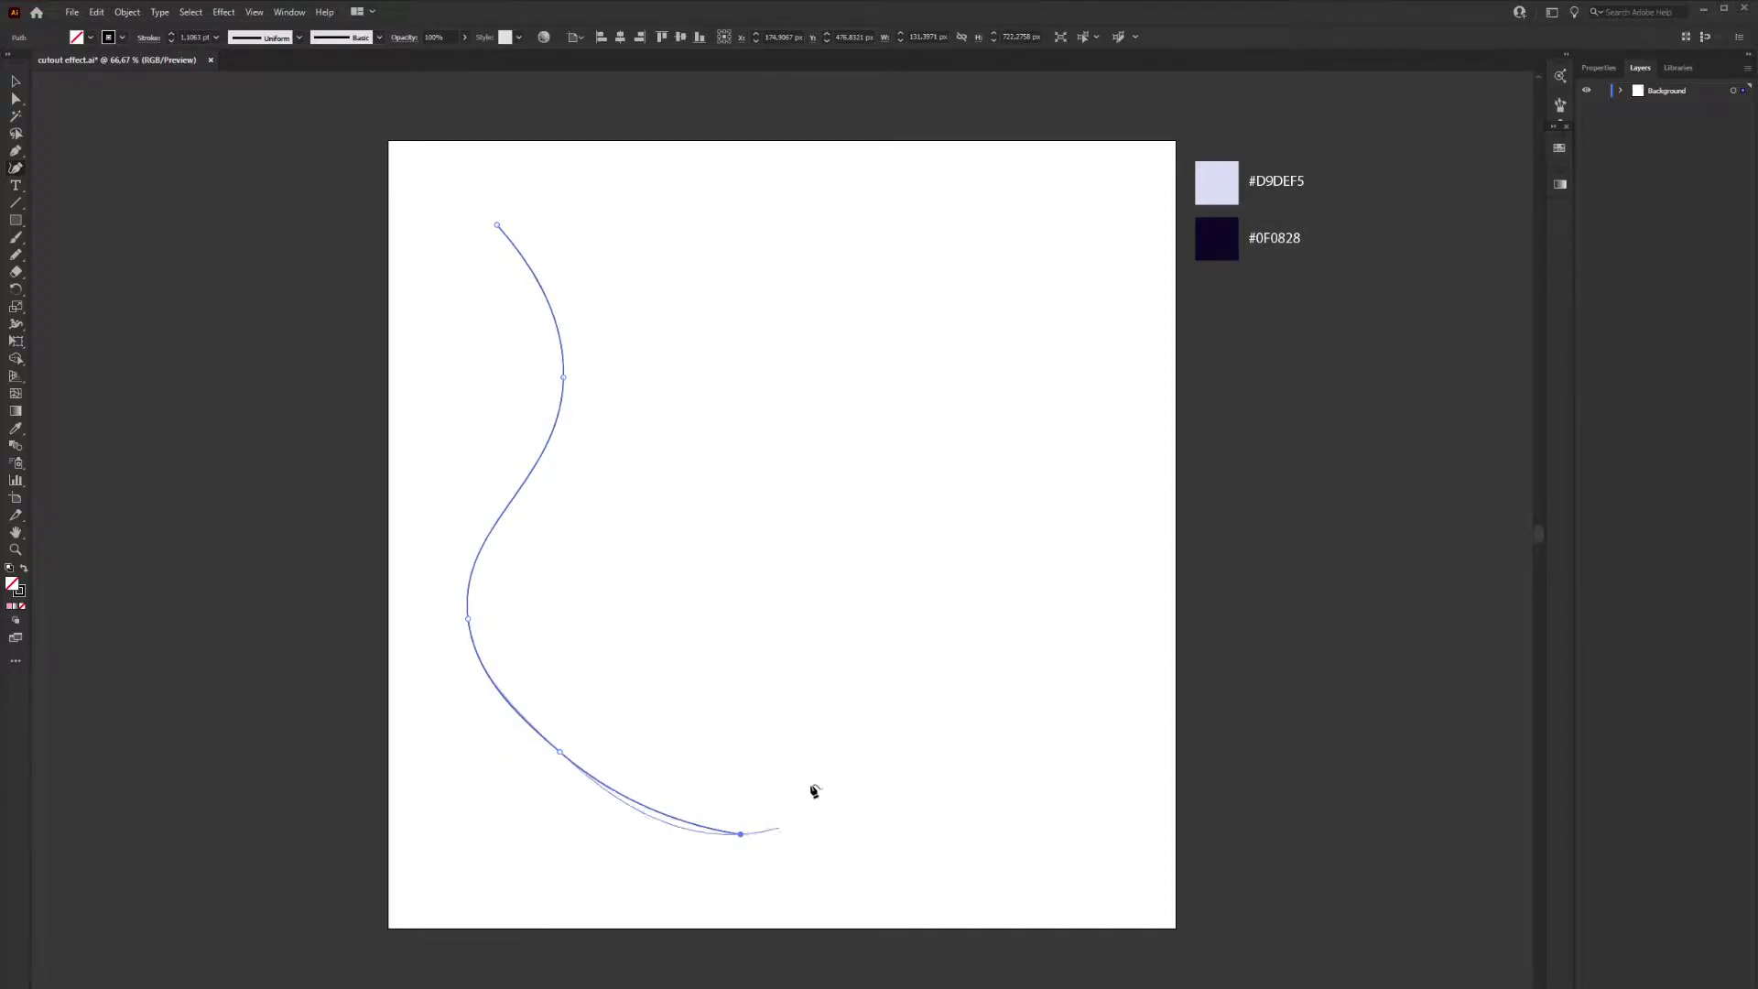
{"action": "left_click", "coordinate": [865, 717]}
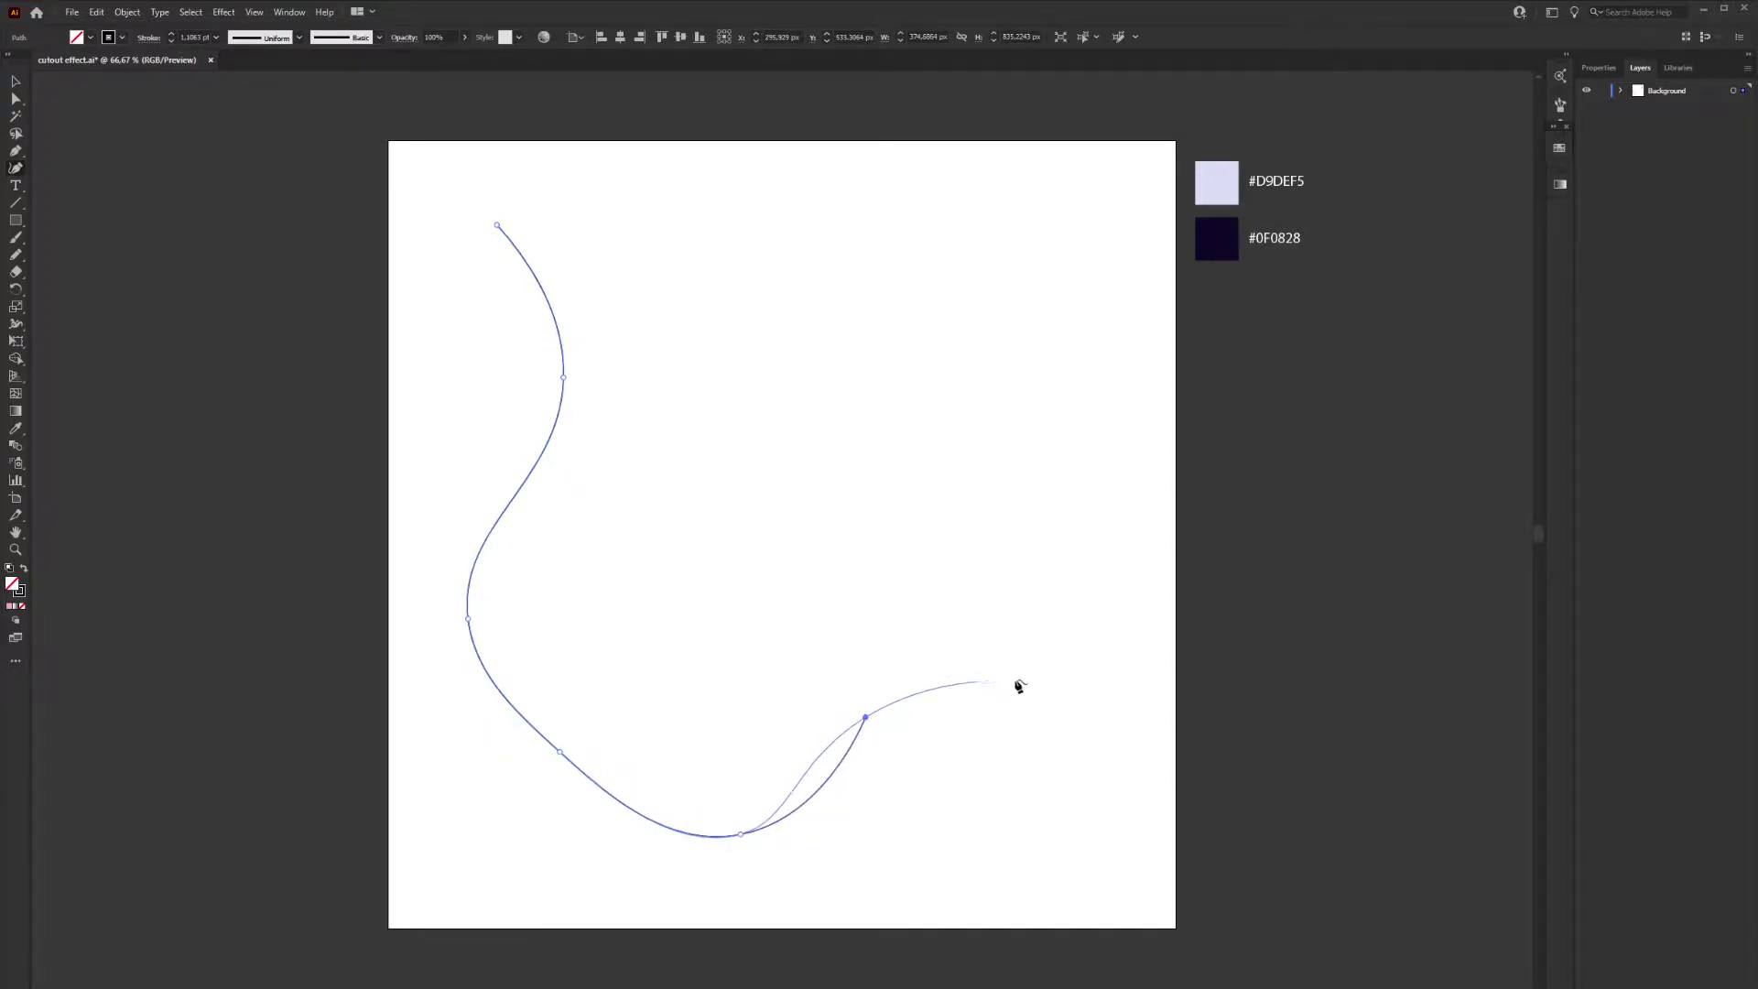
{"action": "left_click", "coordinate": [1056, 647]}
{"action": "left_click", "coordinate": [1016, 386]}
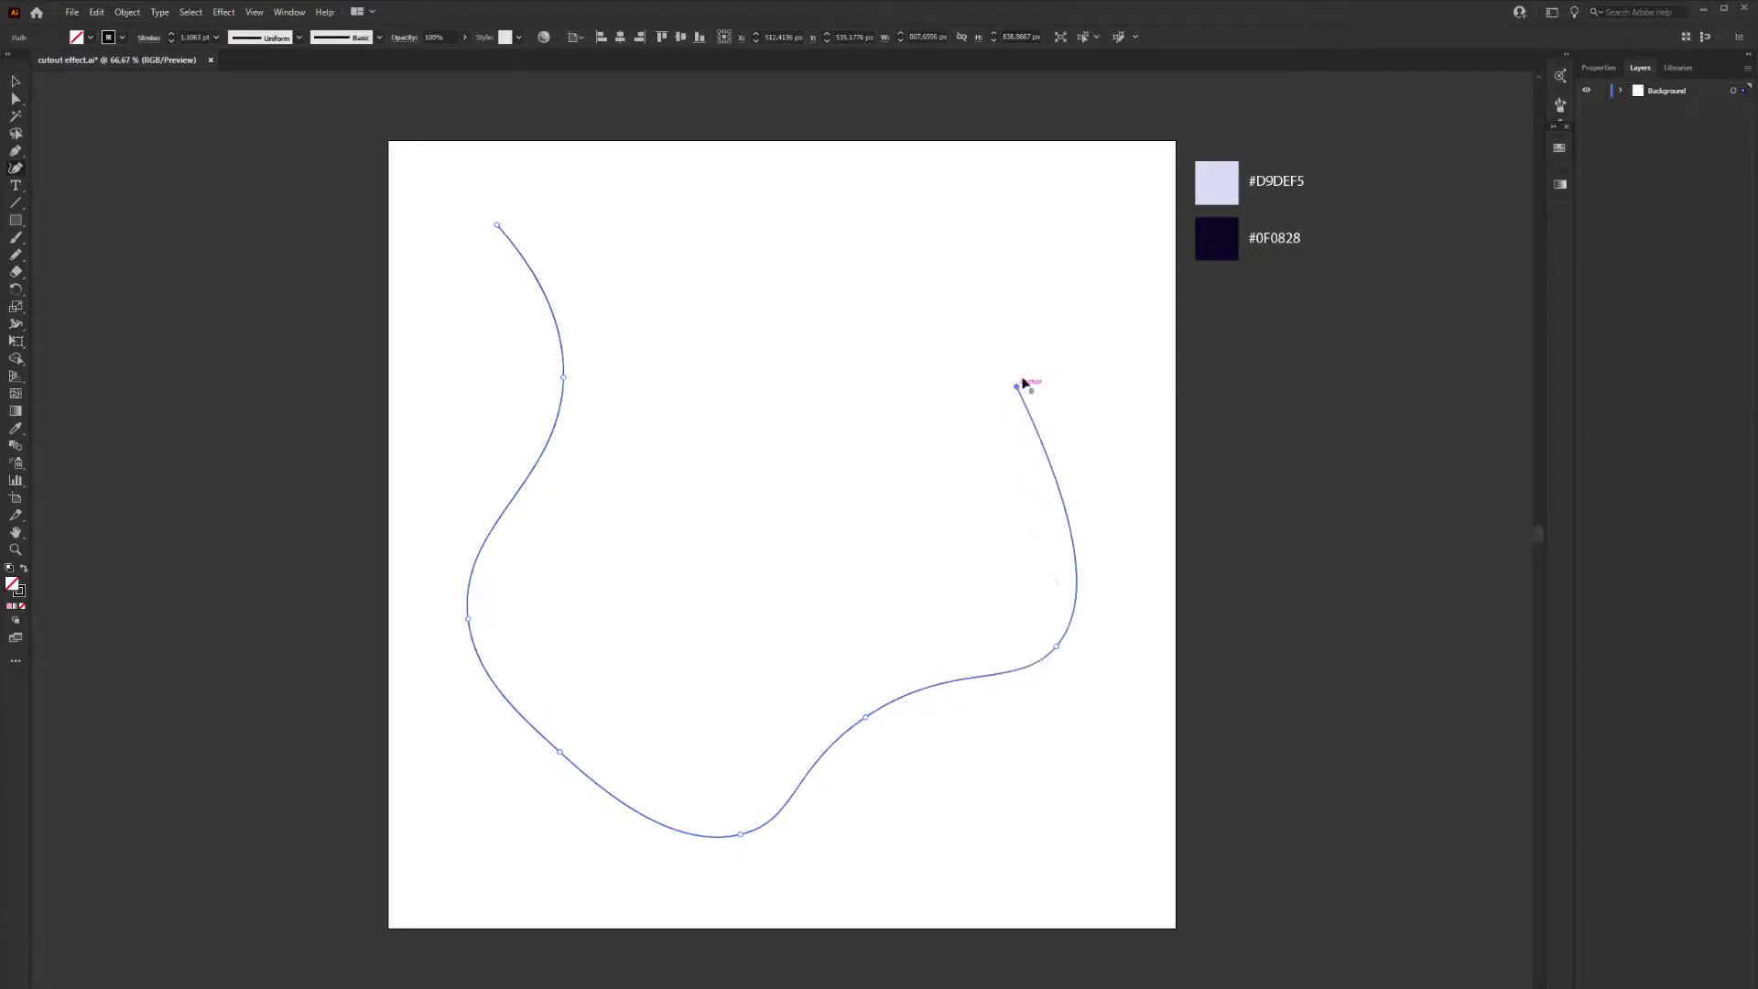
{"action": "left_click", "coordinate": [1077, 249]}
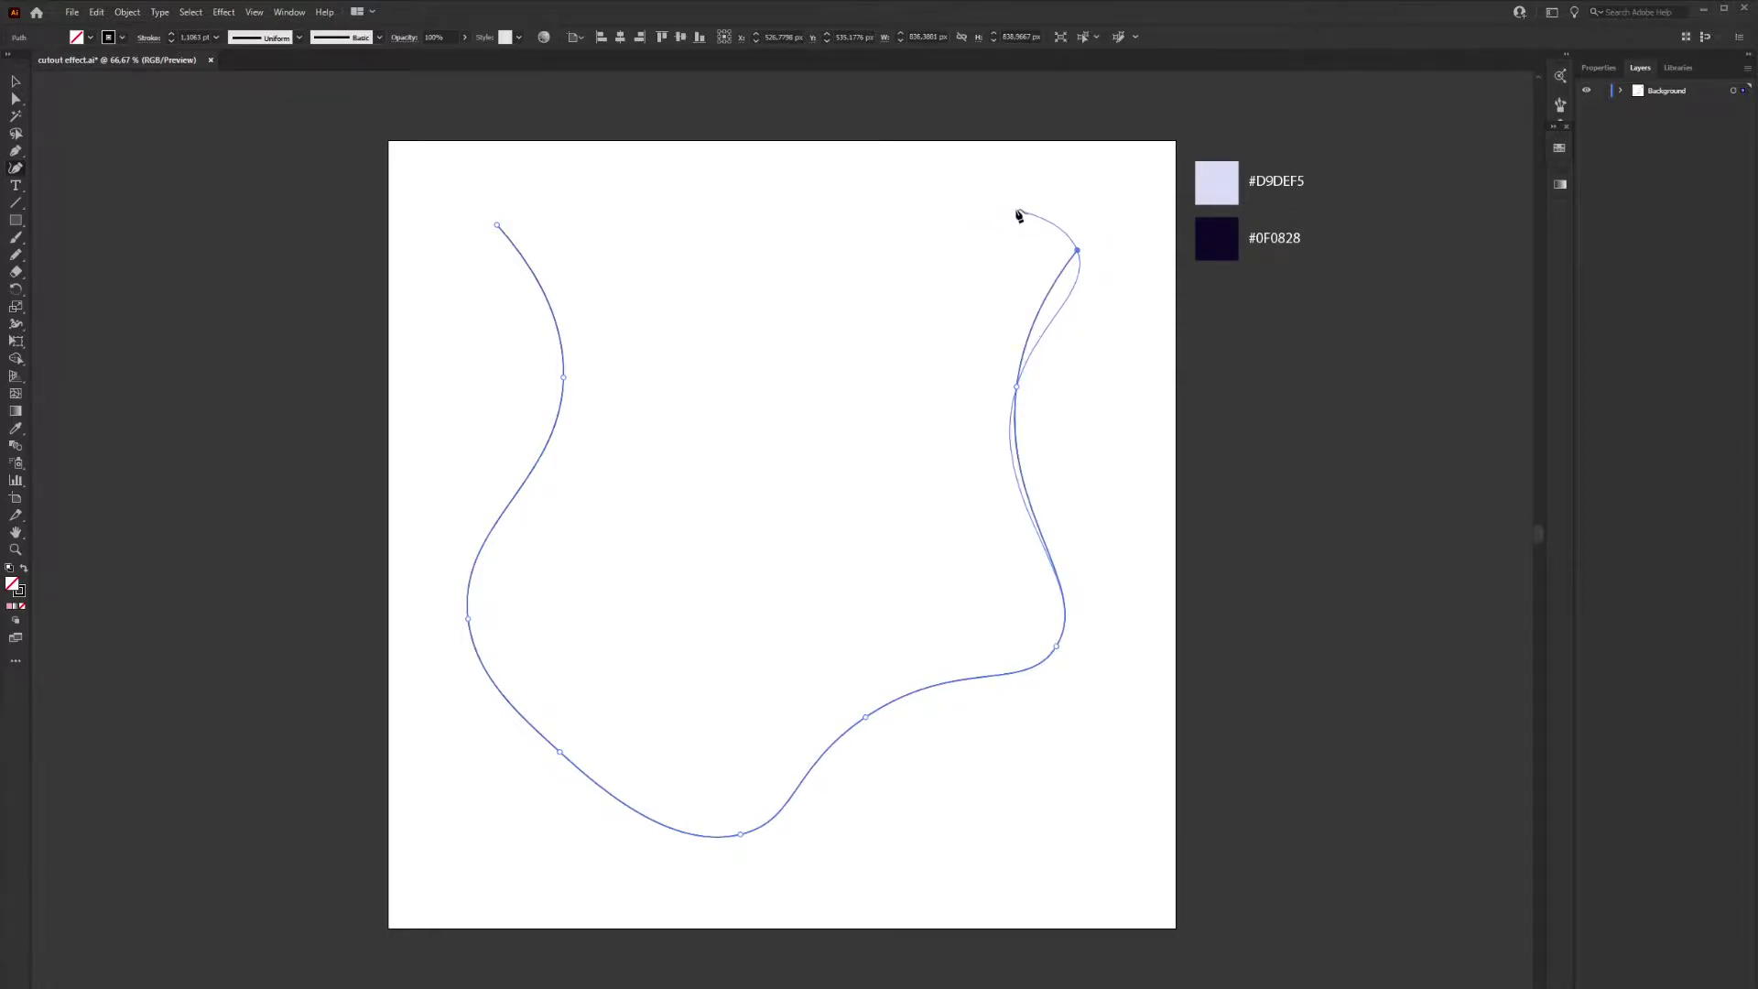
{"action": "left_click", "coordinate": [1011, 202]}
{"action": "left_click", "coordinate": [851, 261]}
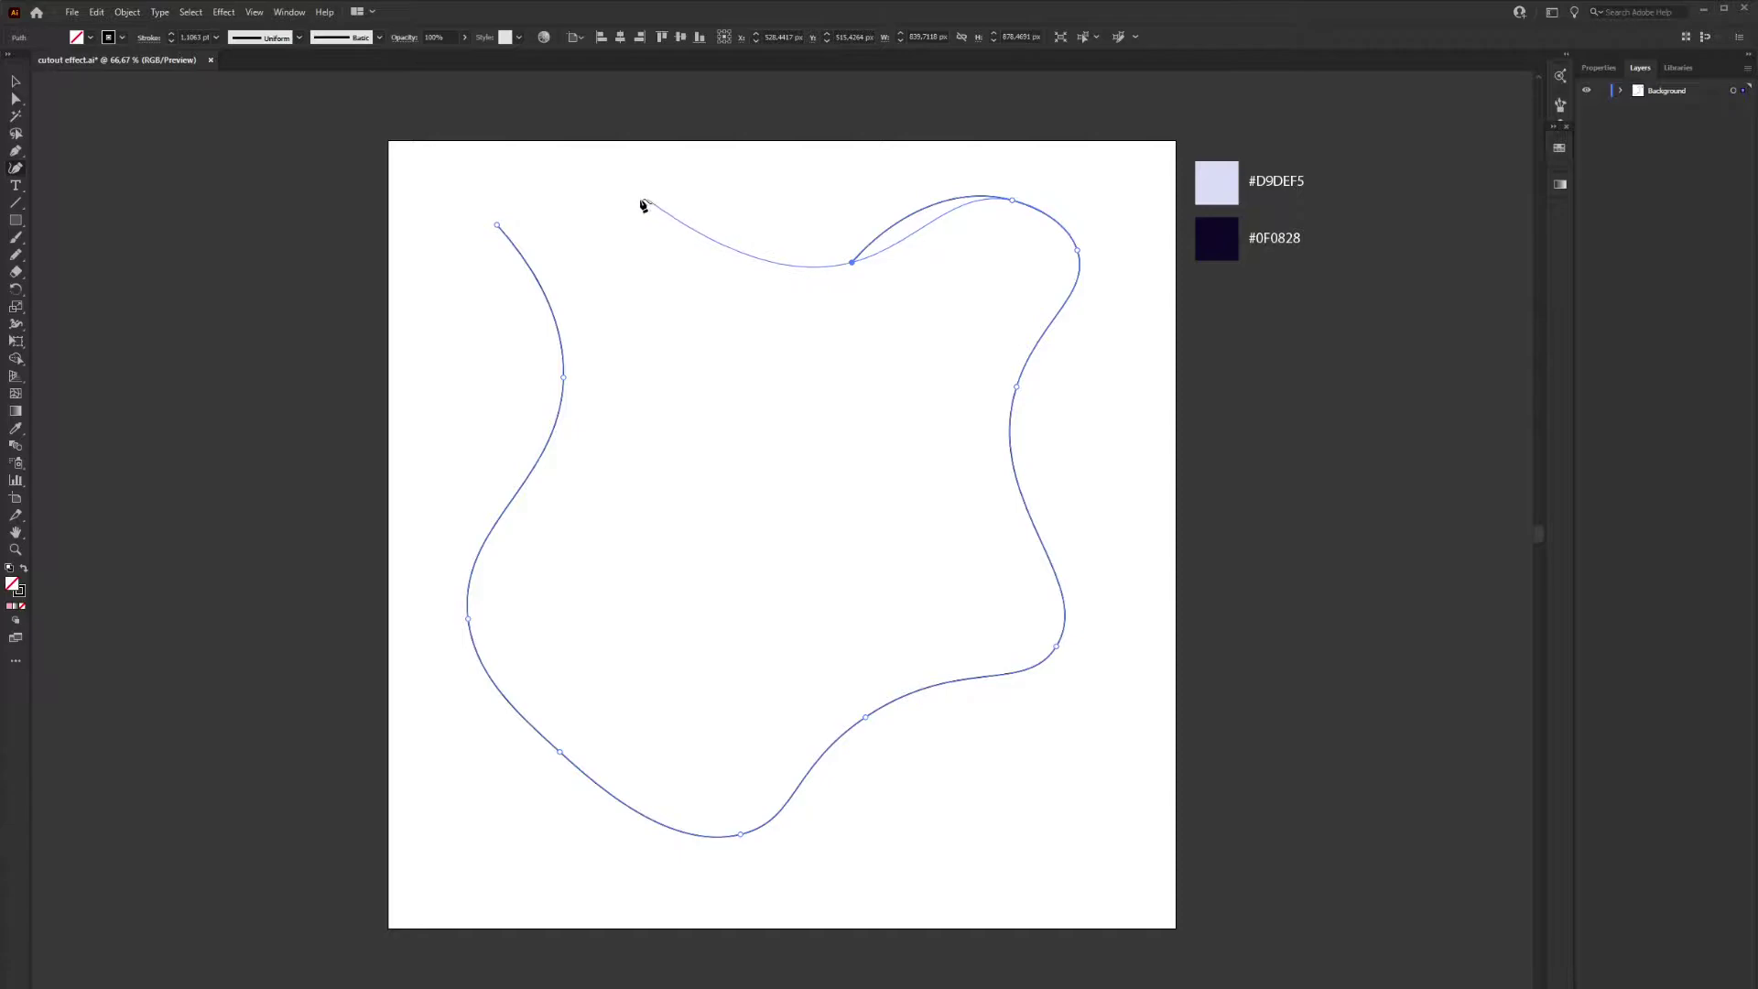
{"action": "left_click", "coordinate": [596, 193]}
{"action": "left_click", "coordinate": [496, 225]}
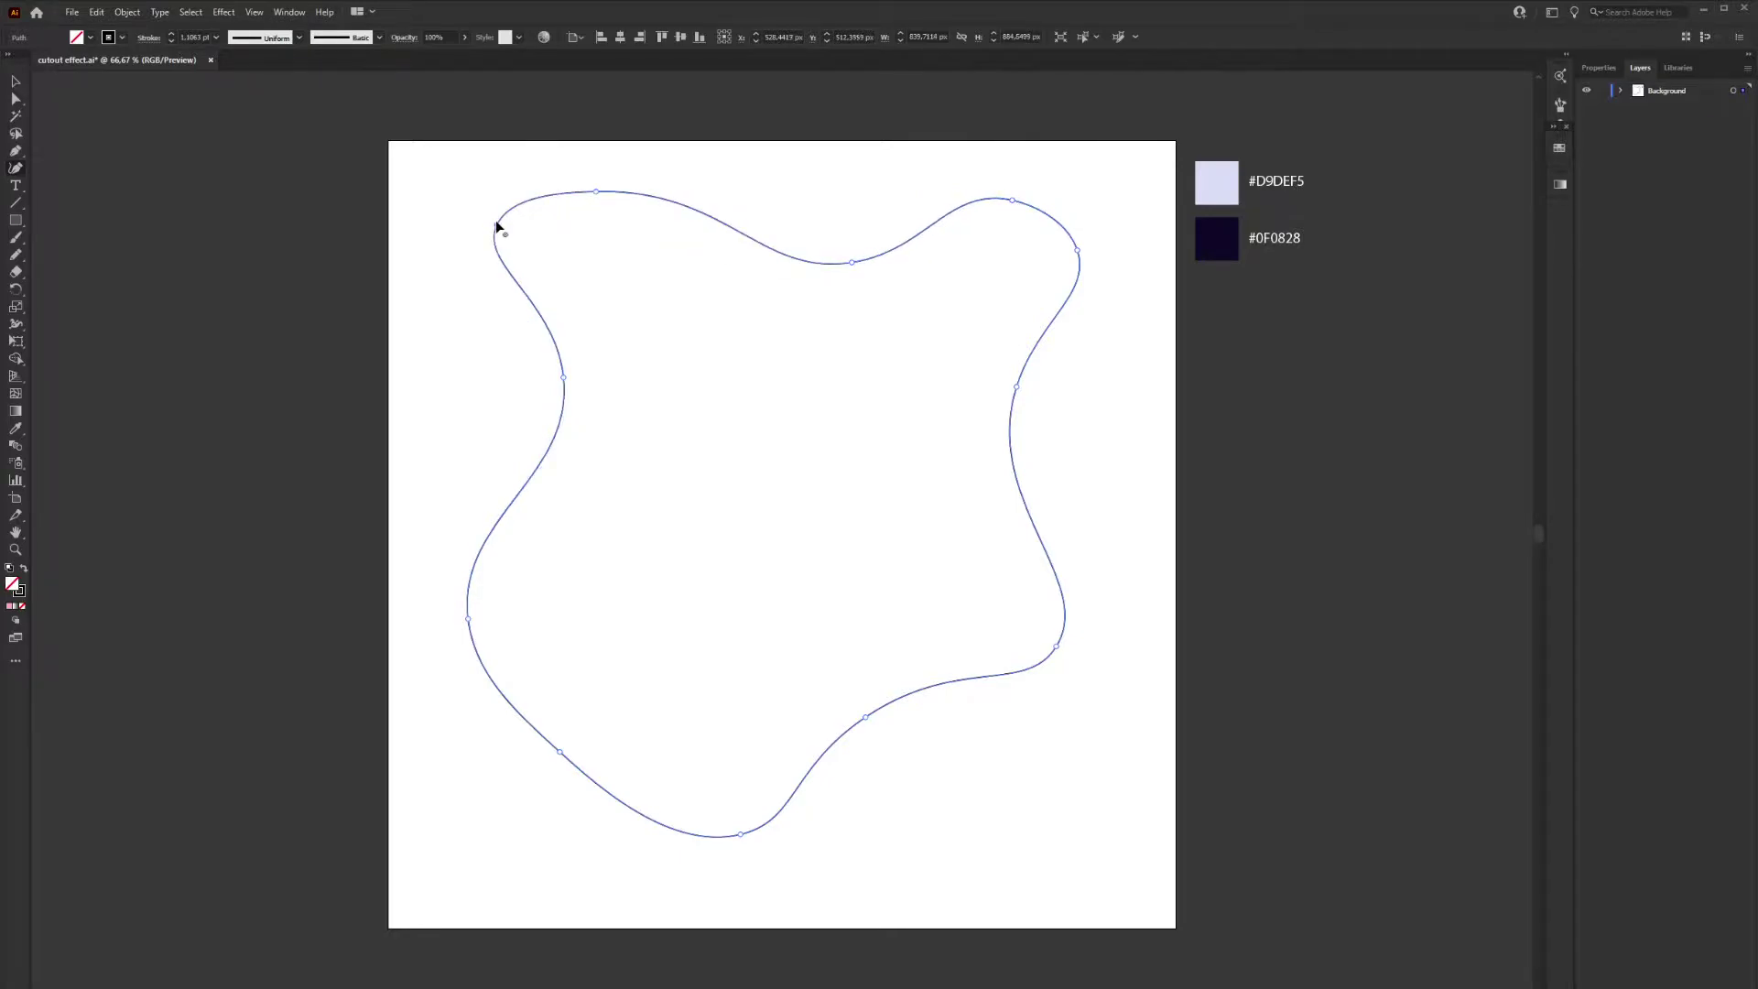
Reshape the upper-left side of the wavy shape by moving its anchor points down and extending their handles for a rounder corner
{"action": "key", "text": "a"}
{"action": "left_click_drag", "start_coordinate": [497, 226], "coordinate": [491, 280]}
{"action": "left_click_drag", "start_coordinate": [563, 378], "coordinate": [547, 443]}
{"action": "left_click", "coordinate": [491, 279]}
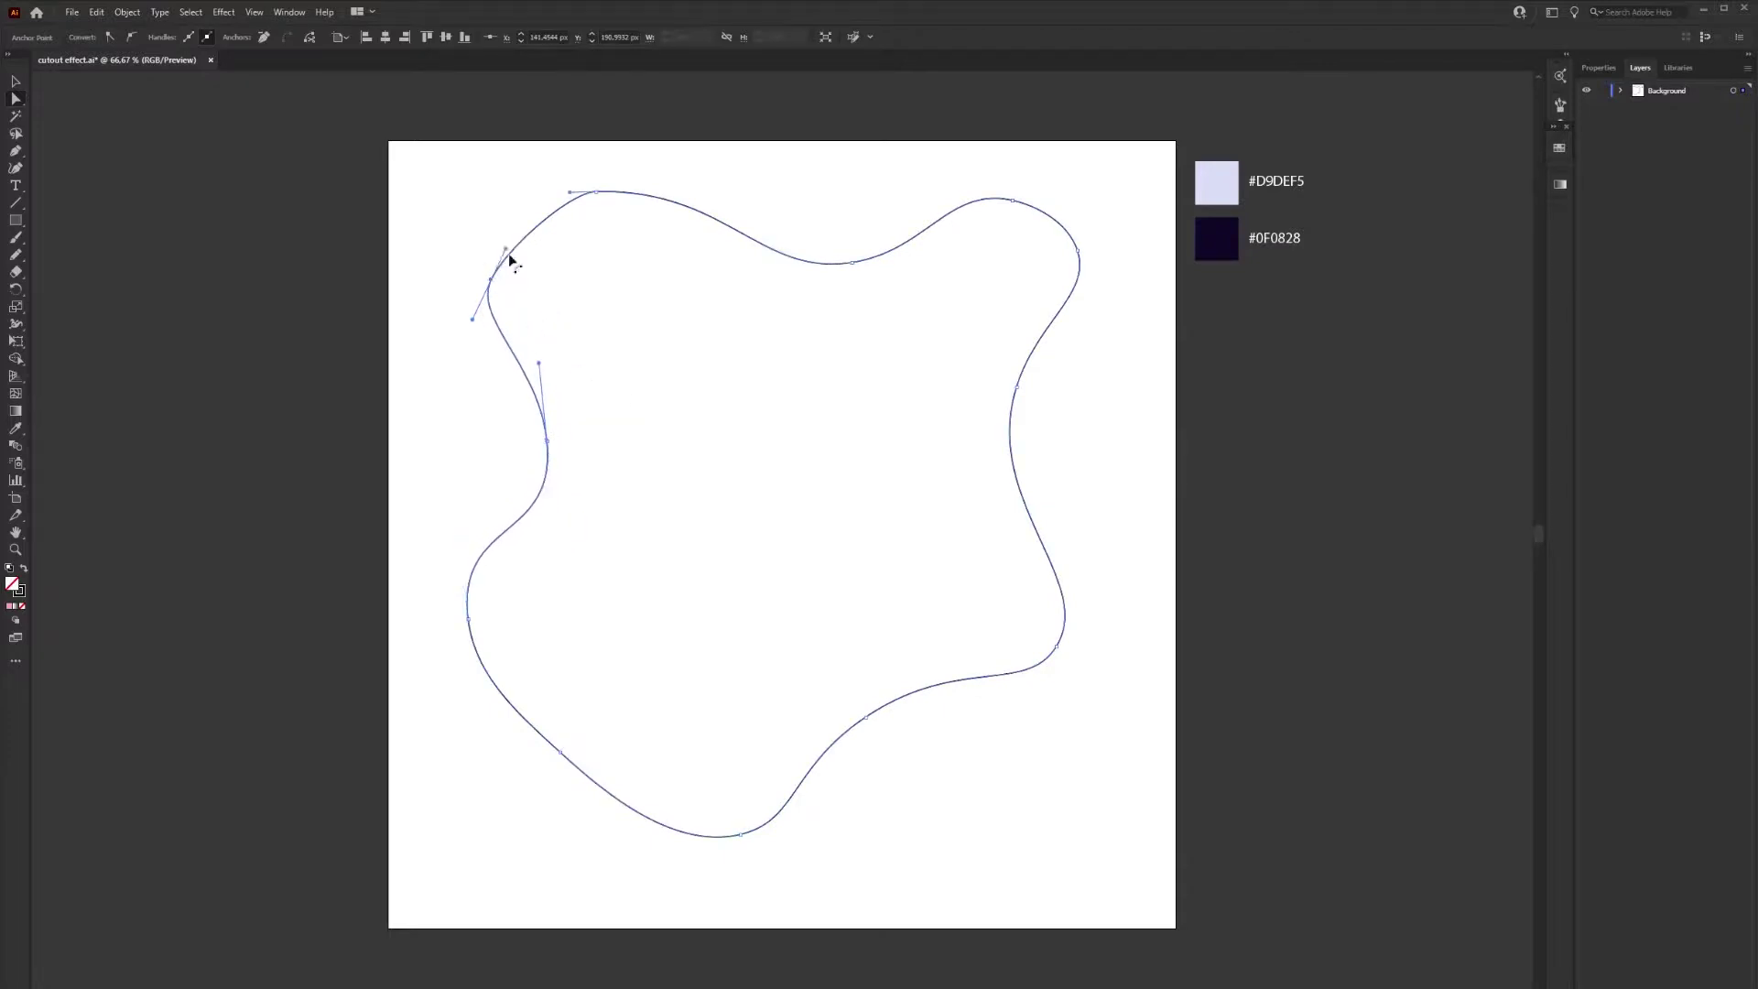
{"action": "left_click_drag", "start_coordinate": [505, 249], "coordinate": [507, 227]}
{"action": "left_click_drag", "start_coordinate": [569, 192], "coordinate": [543, 191]}
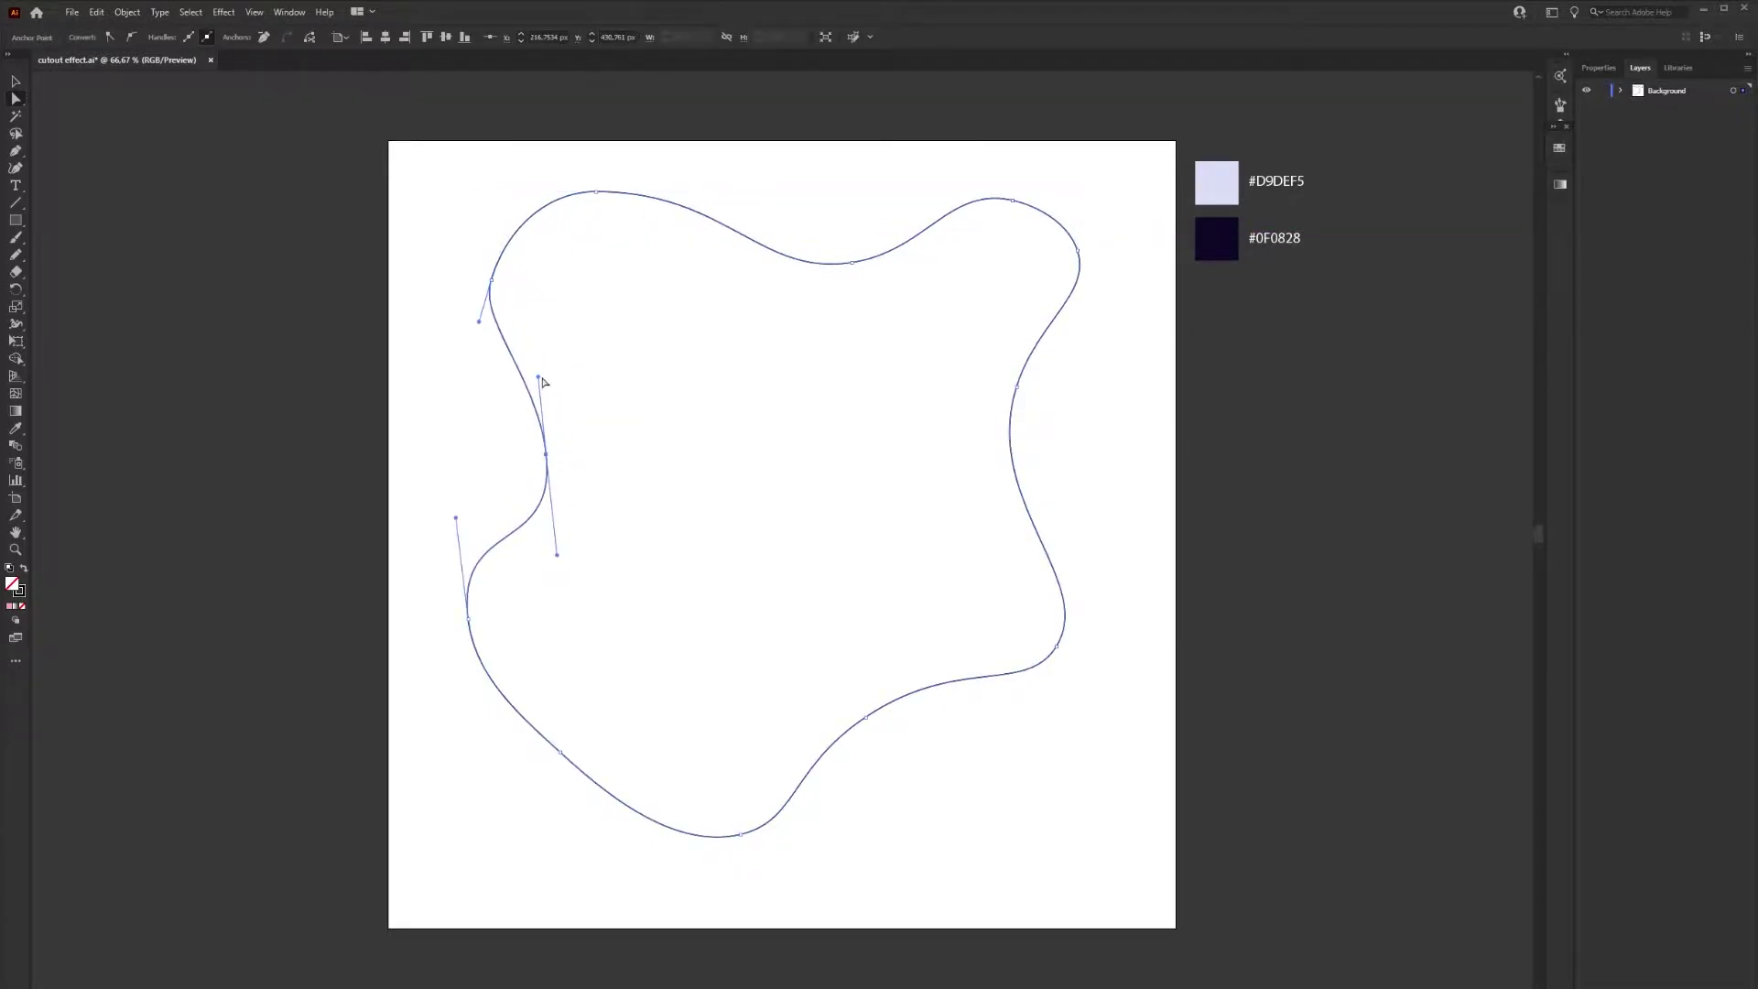
{"action": "left_click", "coordinate": [749, 468]}
Draw a small closed droplet shape beneath the large shape's lower-right edge with the Curvature tool
{"action": "key", "text": "shift+grave"}
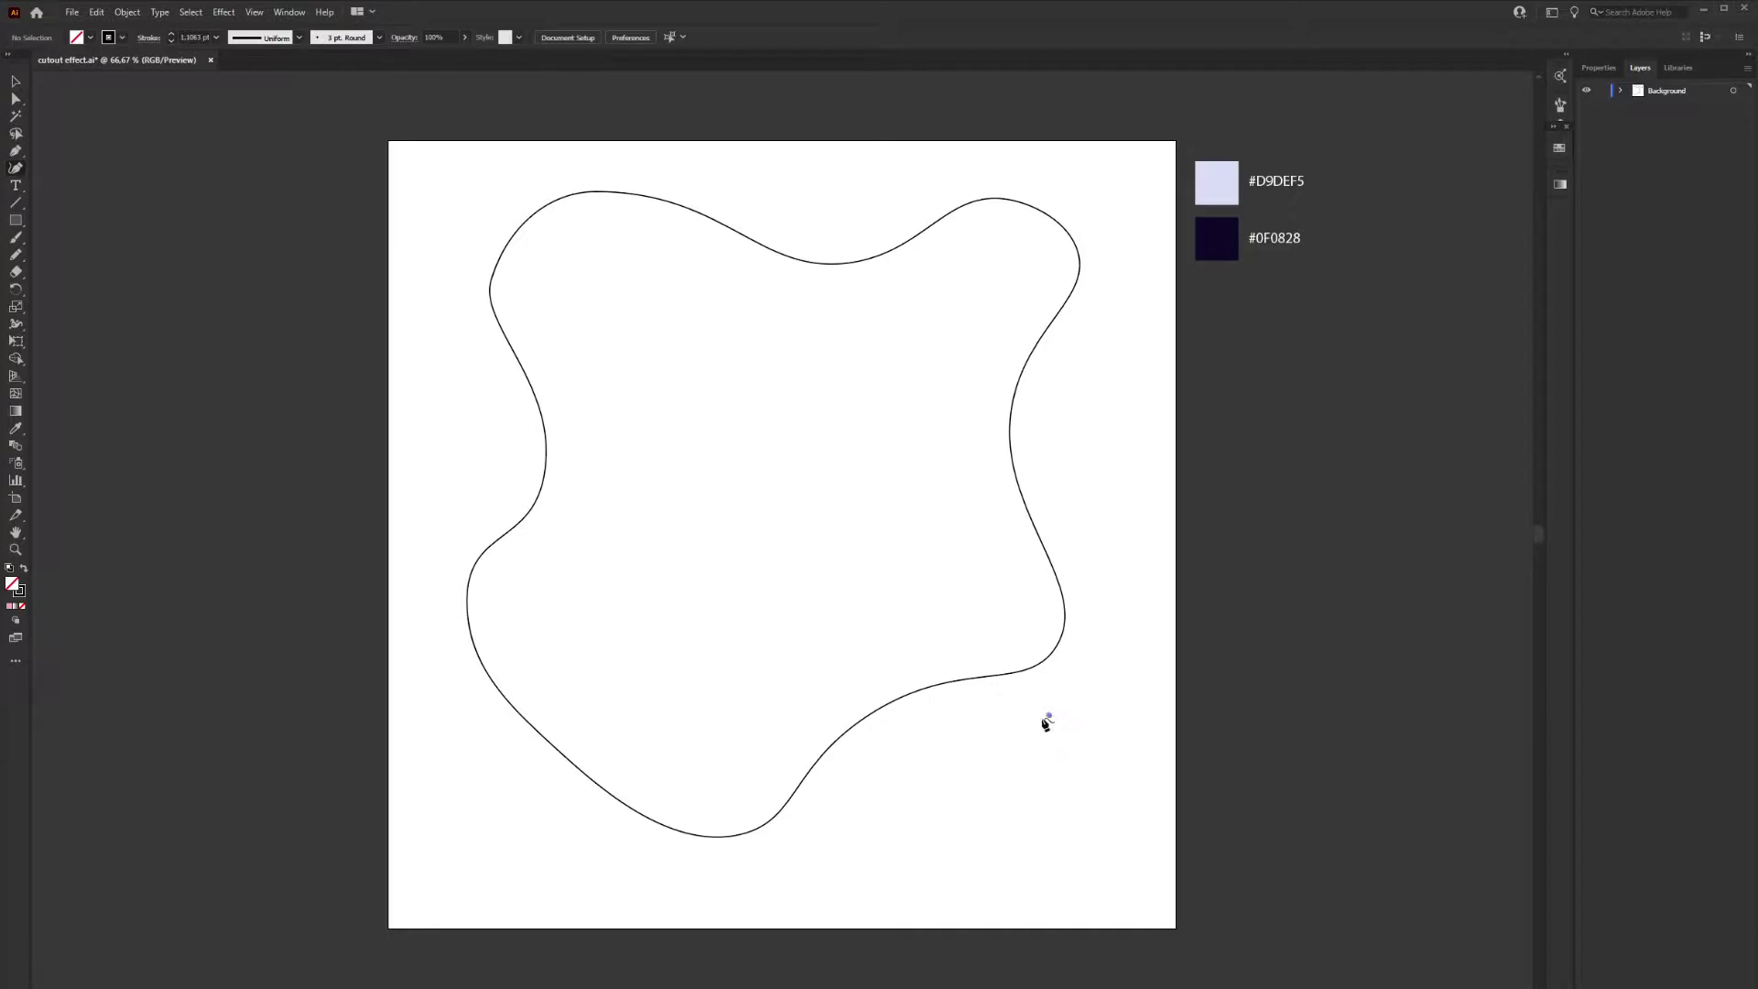
{"action": "left_click", "coordinate": [1049, 715]}
{"action": "left_click", "coordinate": [945, 731]}
{"action": "left_click", "coordinate": [872, 831]}
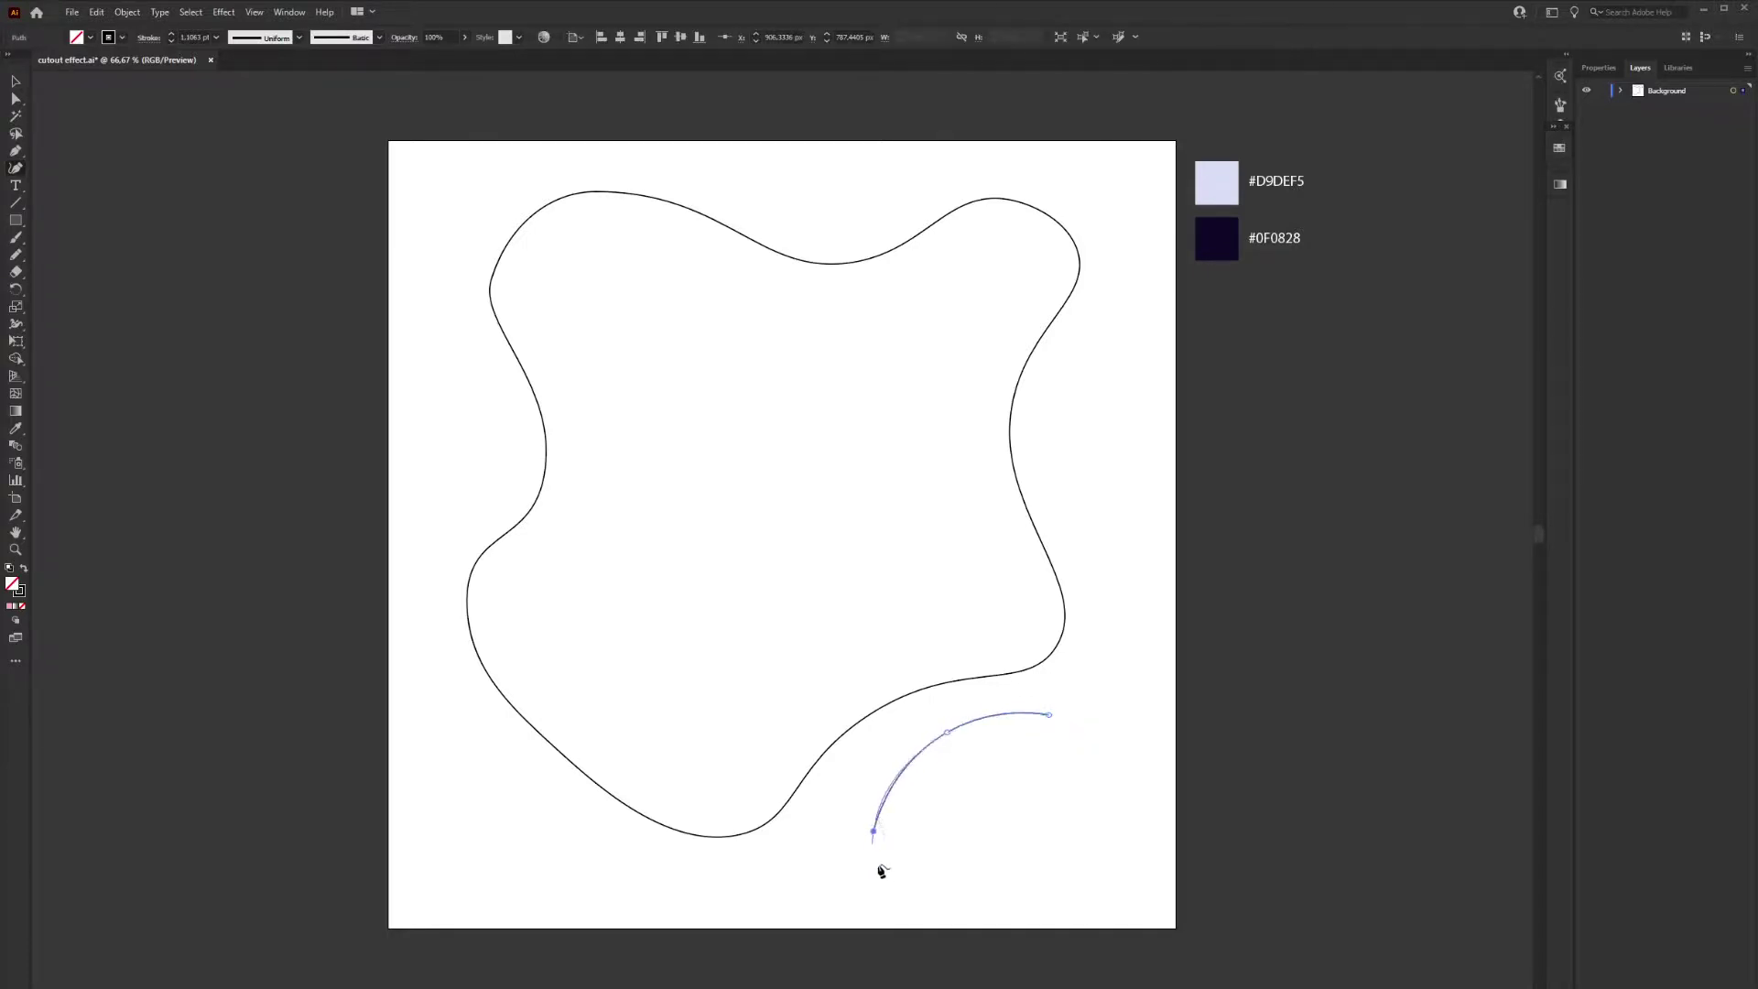
{"action": "left_click", "coordinate": [994, 852]}
{"action": "left_click", "coordinate": [1014, 767]}
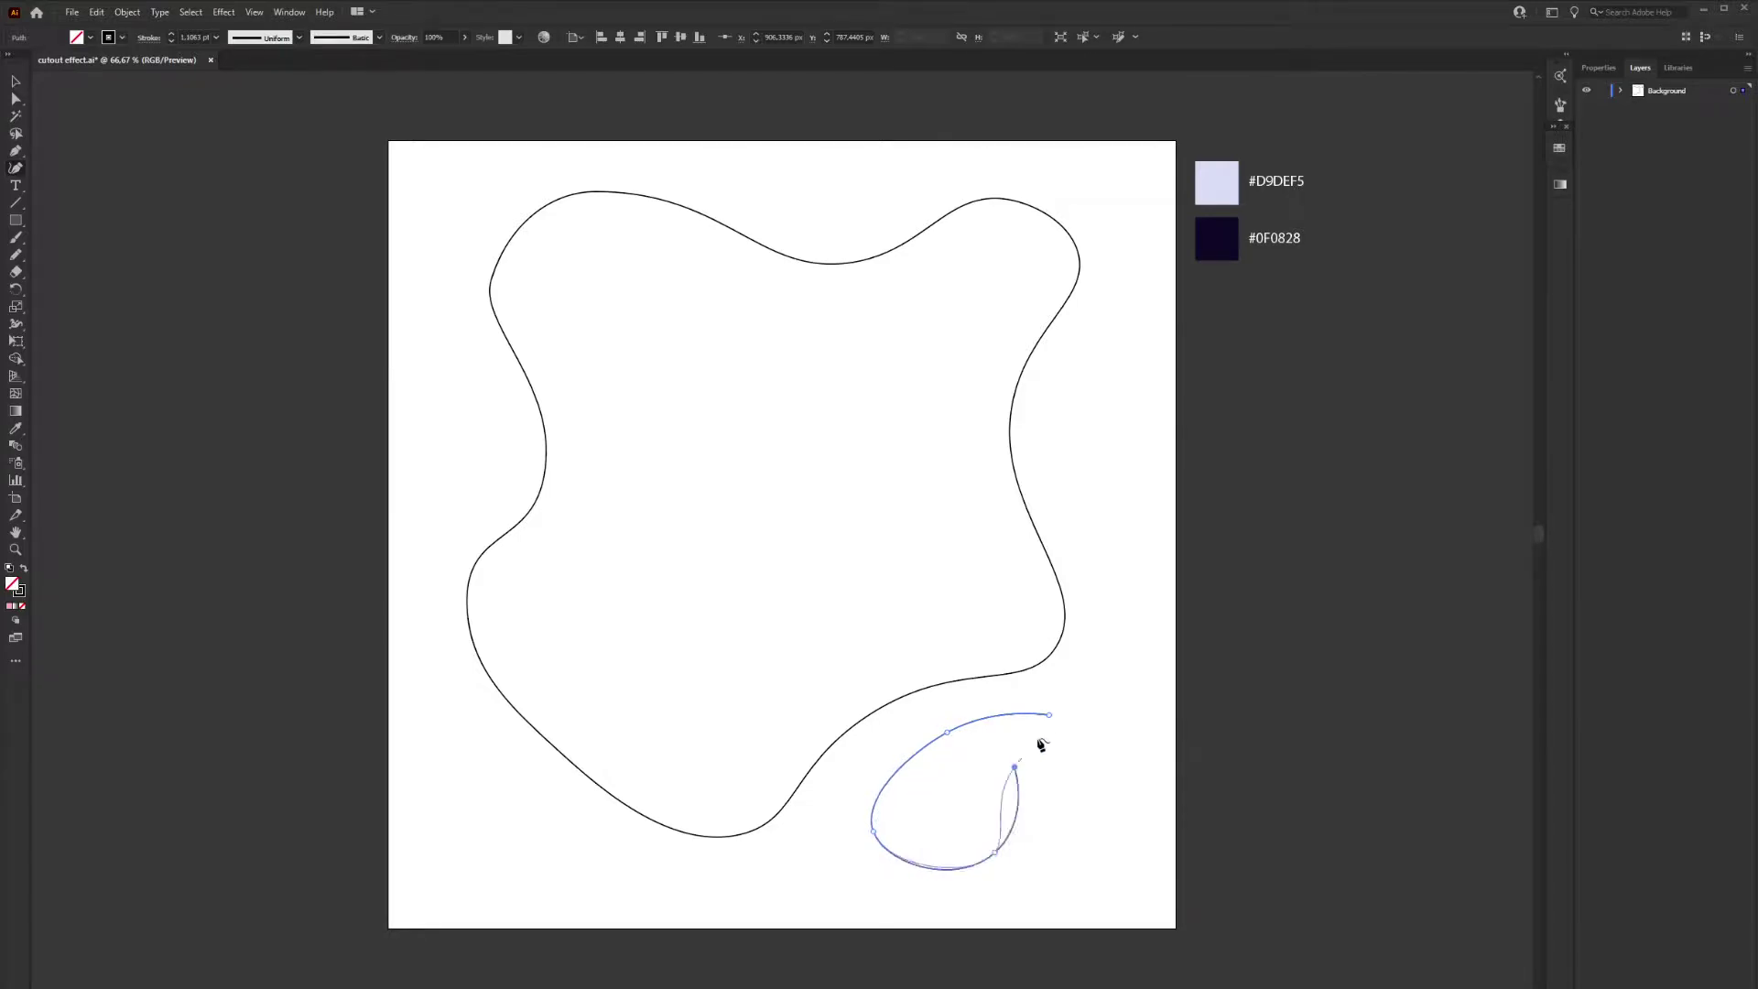
{"action": "left_click", "coordinate": [1049, 715]}
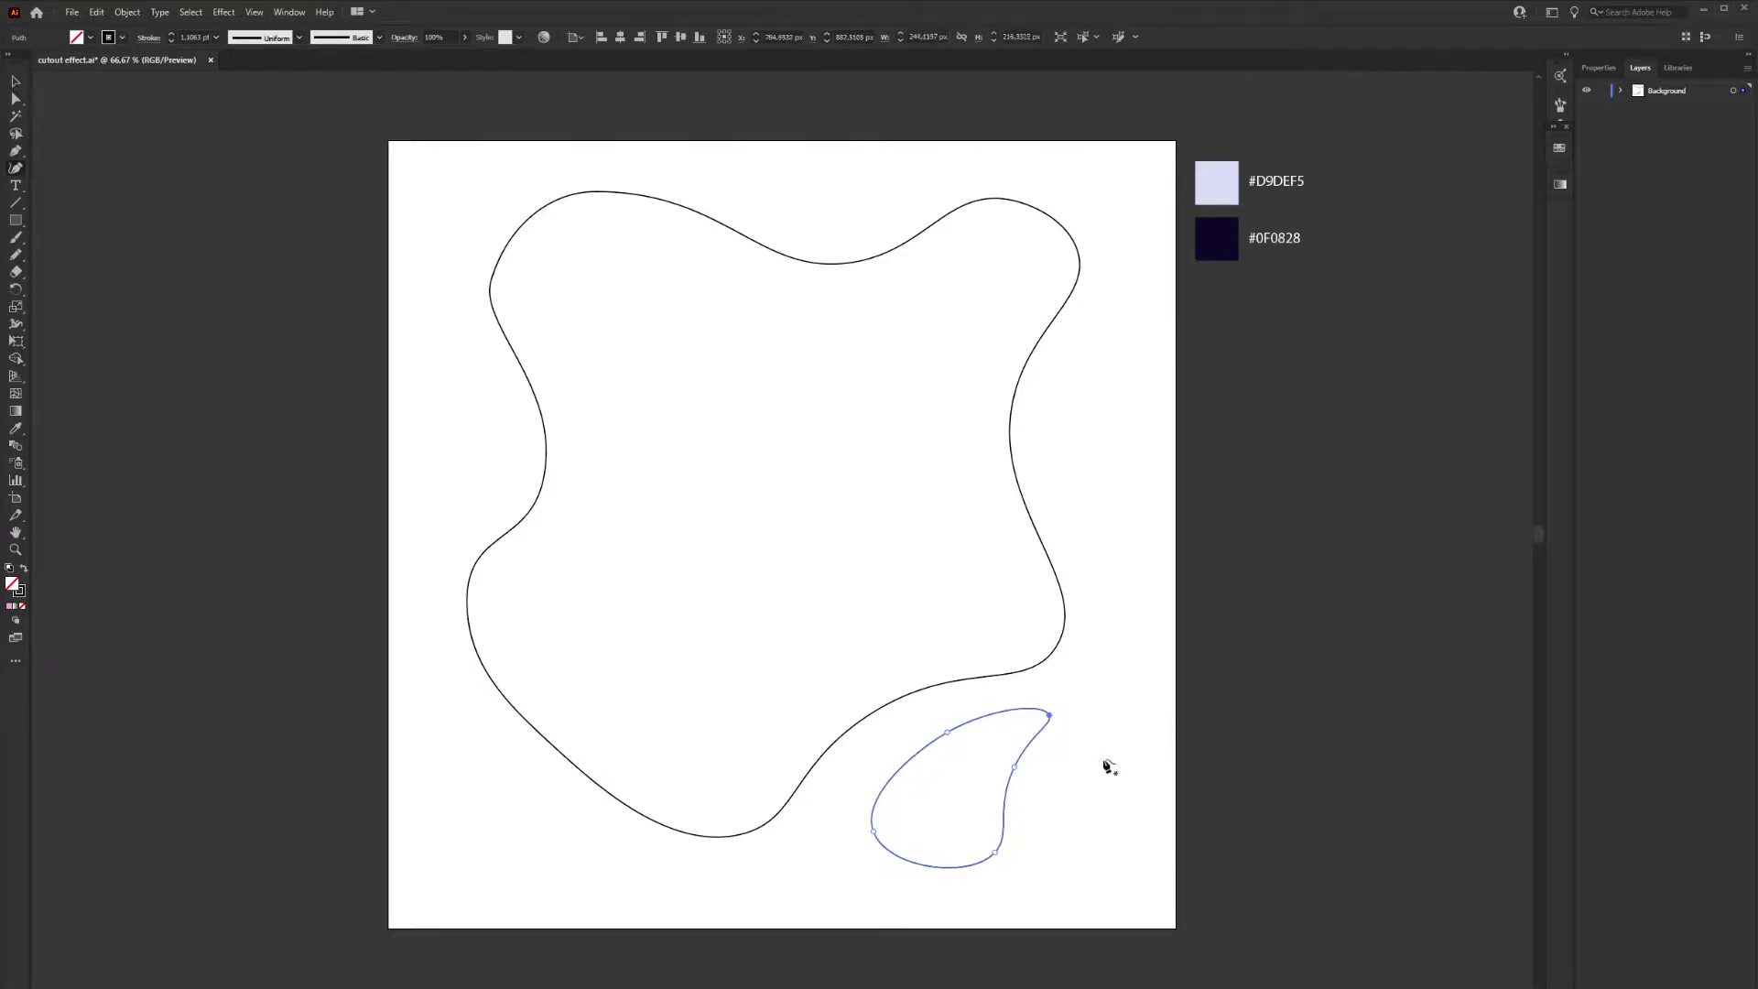
Nudge the droplet shape slightly to the left and down, then deselect it
{"action": "key", "text": "v"}
{"action": "left_click", "coordinate": [1079, 774]}
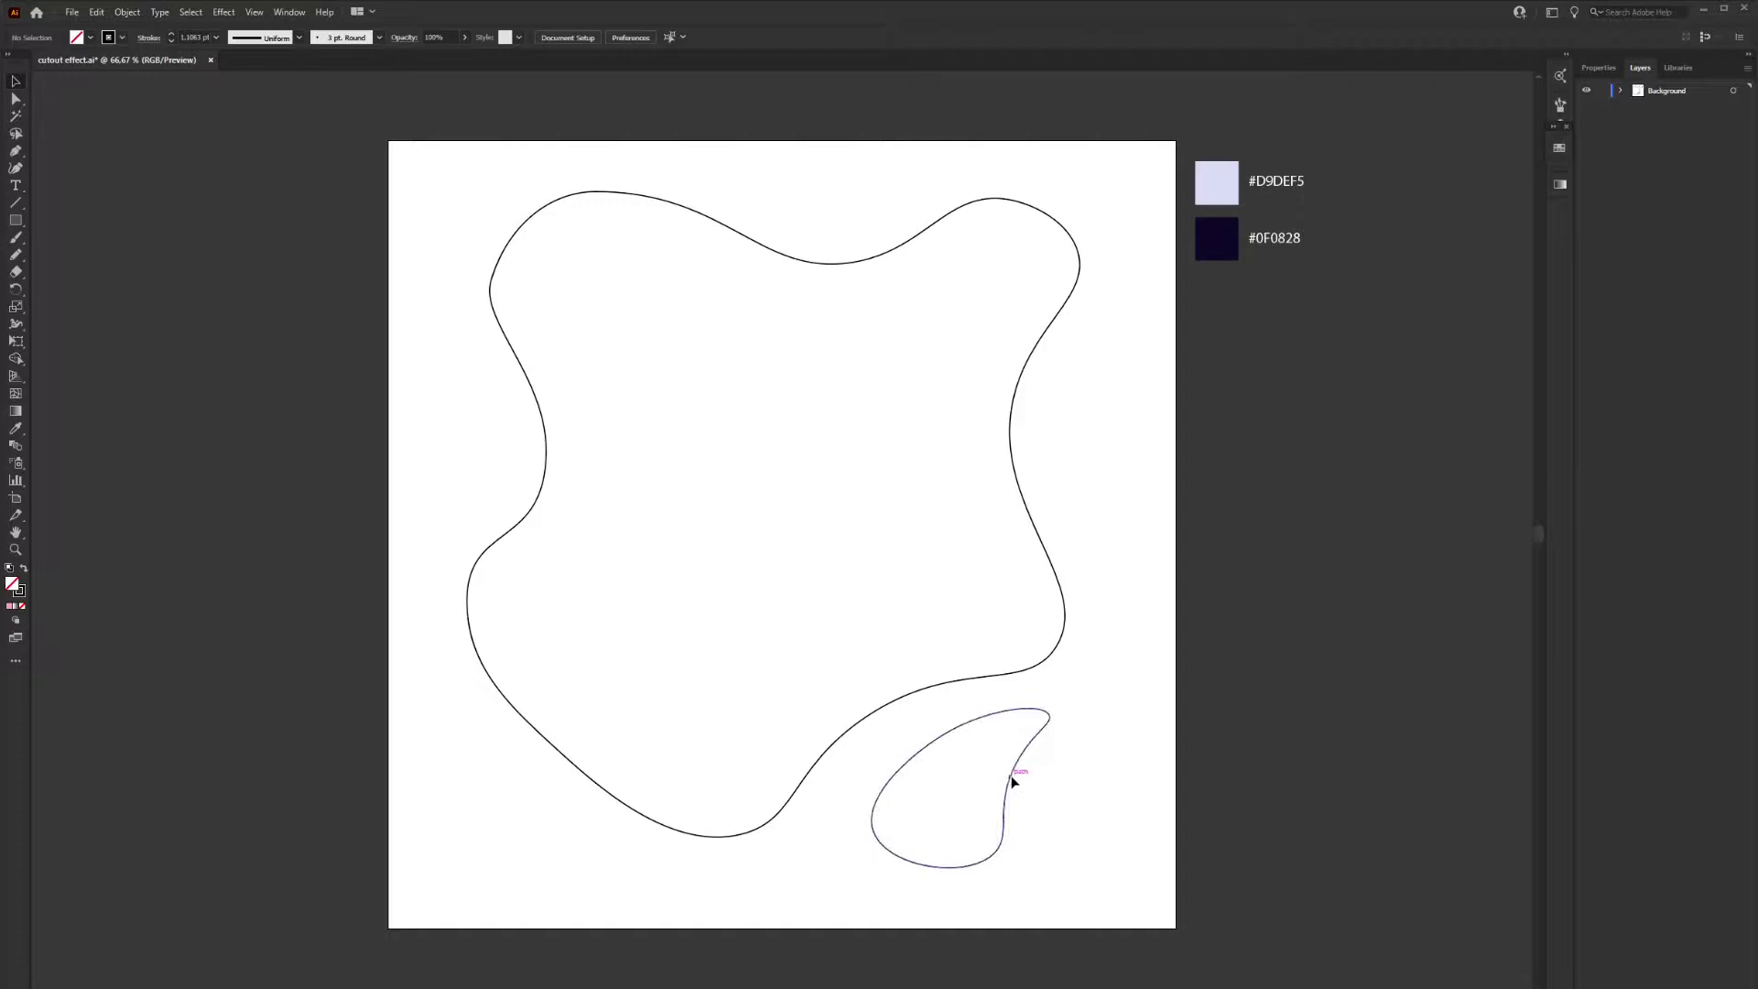
{"action": "left_click_drag", "start_coordinate": [1015, 780], "coordinate": [1007, 784]}
{"action": "left_click", "coordinate": [1112, 775]}
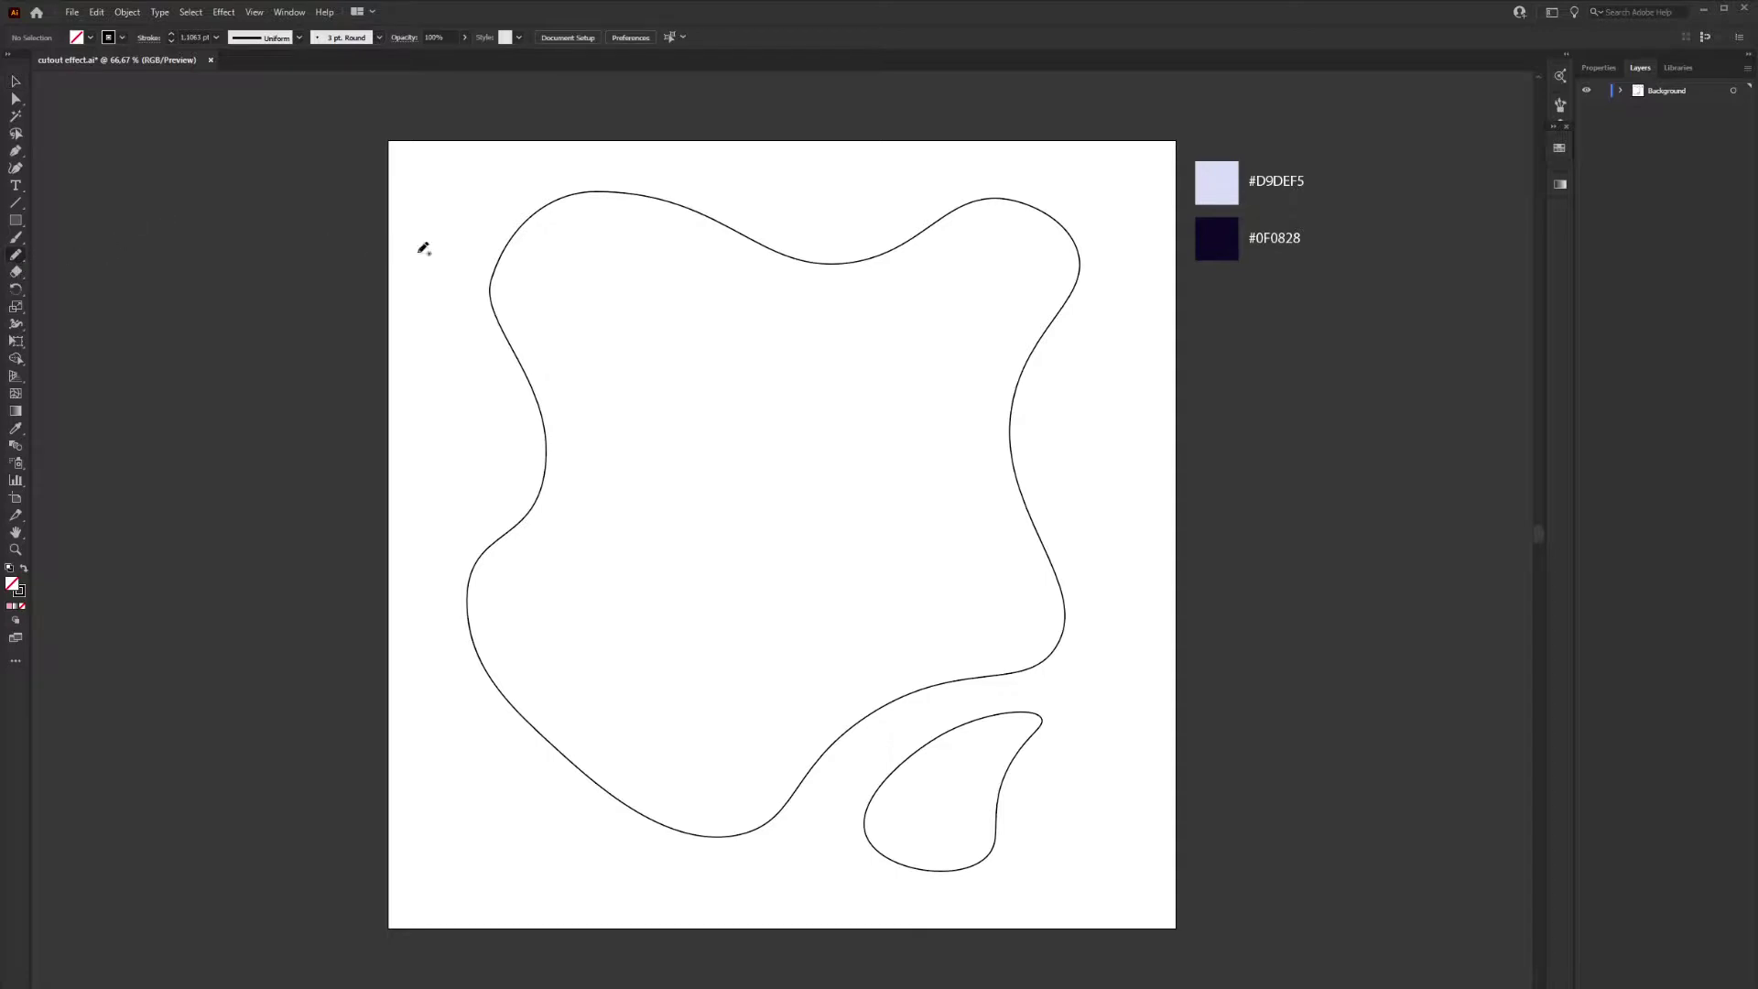
Draw a closed wavy contour just inside the large shape's outline using the Pencil tool with fidelity at Smooth
{"action": "key", "text": "Return"}
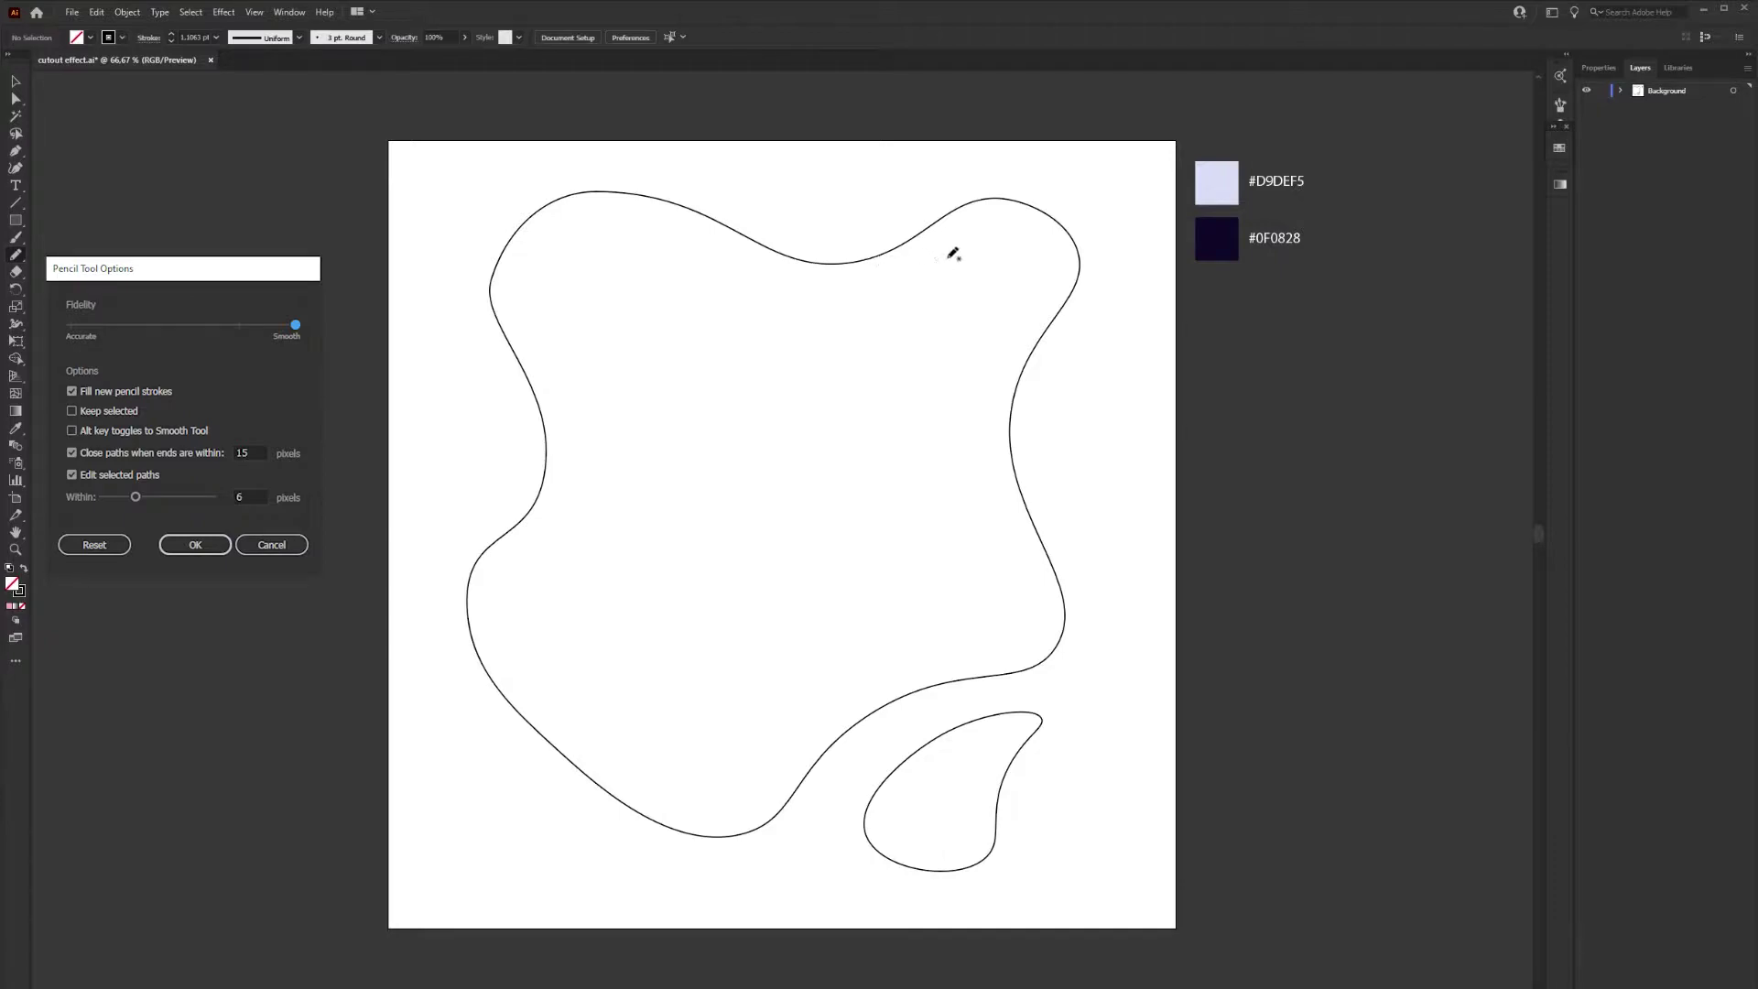
{"action": "key", "text": "Return"}
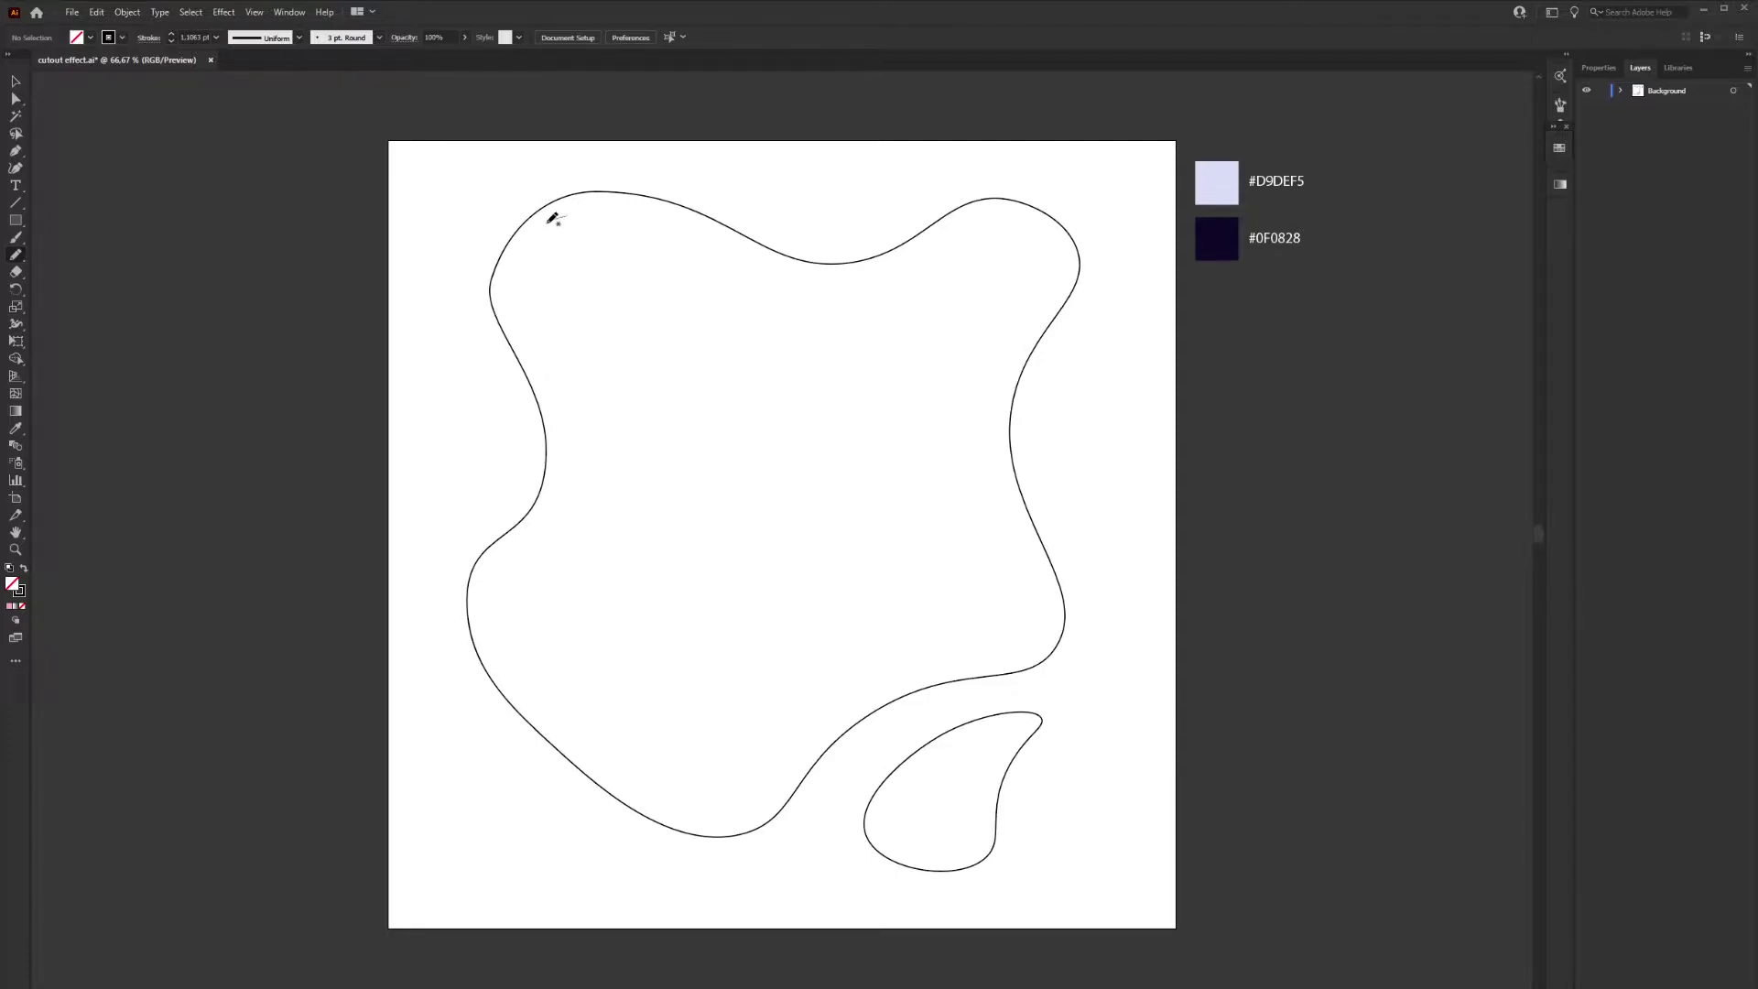
{"action": "mouse_move", "coordinate": [515, 270]}
{"action": "left_mouse_down"}
{"action": "mouse_move", "coordinate": [562, 396]}
{"action": "mouse_move", "coordinate": [572, 480]}
{"action": "mouse_move", "coordinate": [564, 528]}
{"action": "mouse_move", "coordinate": [503, 606]}
{"action": "left_mouse_up"}
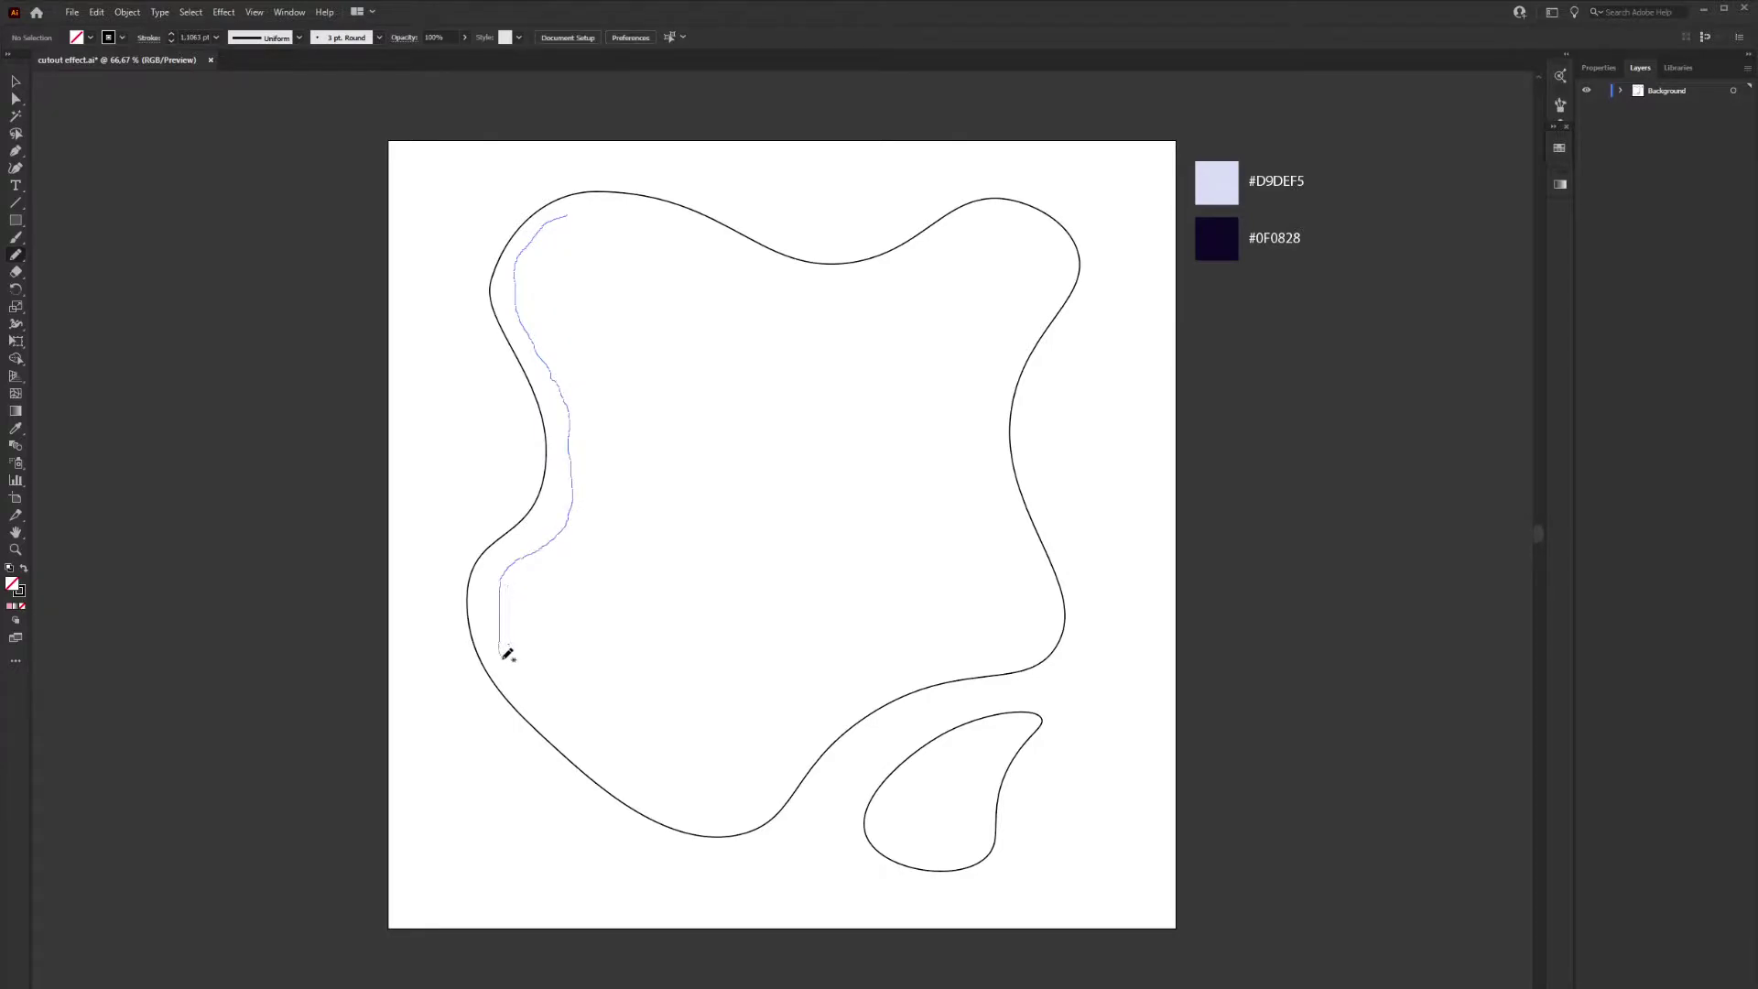
{"action": "mouse_move", "coordinate": [535, 682]}
{"action": "left_mouse_down"}
{"action": "mouse_move", "coordinate": [638, 749]}
{"action": "mouse_move", "coordinate": [715, 767]}
{"action": "left_mouse_up"}
{"action": "mouse_move", "coordinate": [829, 668]}
{"action": "left_mouse_down"}
{"action": "mouse_move", "coordinate": [1022, 637]}
{"action": "mouse_move", "coordinate": [1029, 584]}
{"action": "mouse_move", "coordinate": [990, 525]}
{"action": "mouse_move", "coordinate": [971, 432]}
{"action": "mouse_move", "coordinate": [976, 383]}
{"action": "mouse_move", "coordinate": [1051, 260]}
{"action": "mouse_move", "coordinate": [997, 227]}
{"action": "mouse_move", "coordinate": [883, 279]}
{"action": "mouse_move", "coordinate": [786, 281]}
{"action": "mouse_move", "coordinate": [659, 216]}
{"action": "left_mouse_up"}
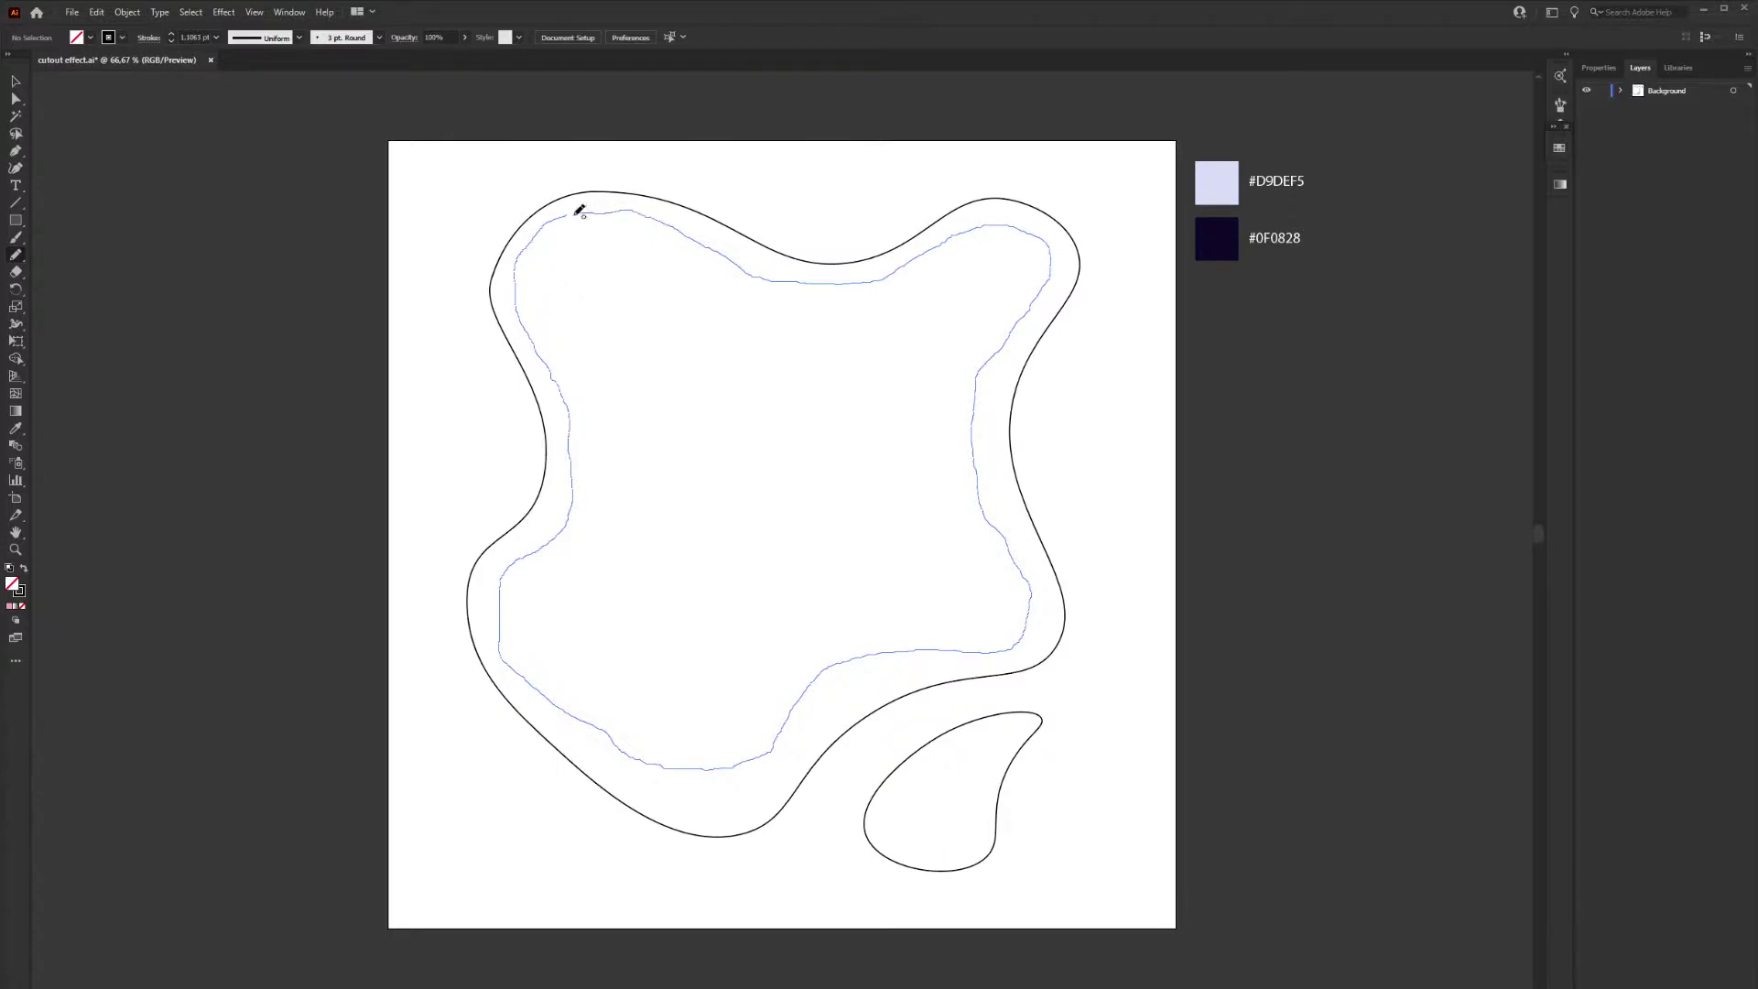
{"action": "left_click_drag", "start_coordinate": [577, 209], "coordinate": [587, 214]}
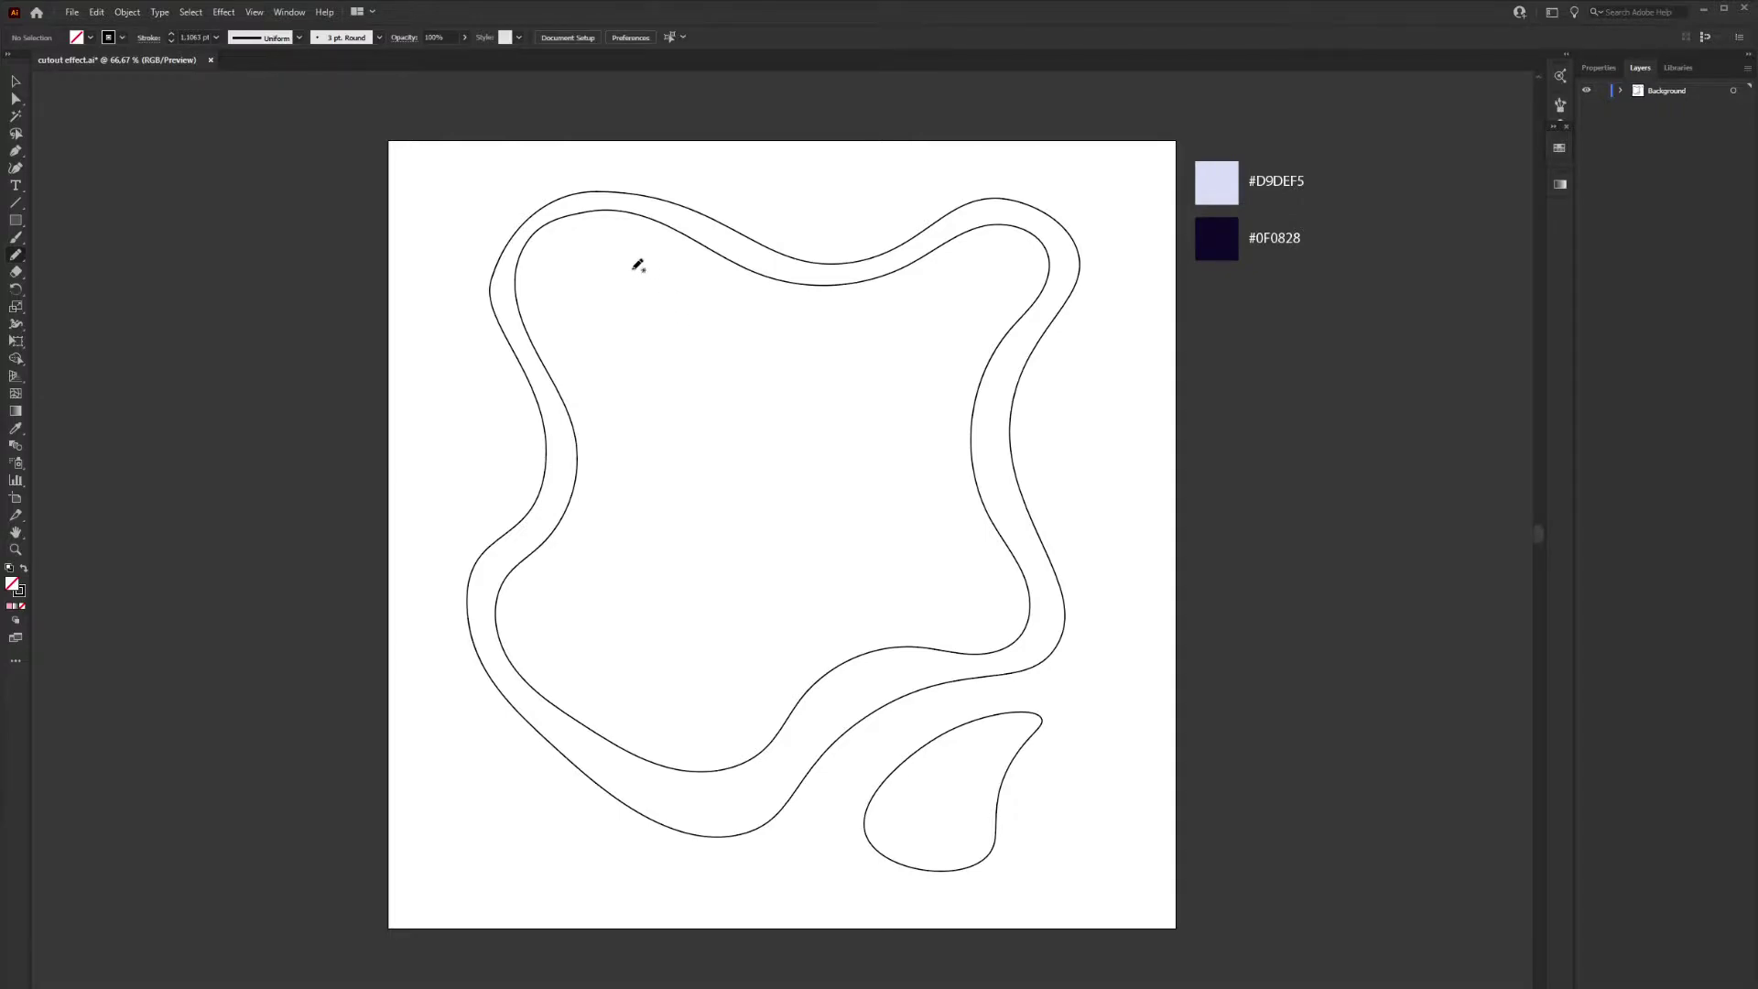
Fine-tune the handles of the outermost contour's upper-left anchor points to smooth the curve there
{"action": "key", "text": "a"}
{"action": "left_click", "coordinate": [500, 255]}
{"action": "left_click_drag", "start_coordinate": [507, 229], "coordinate": [498, 225]}
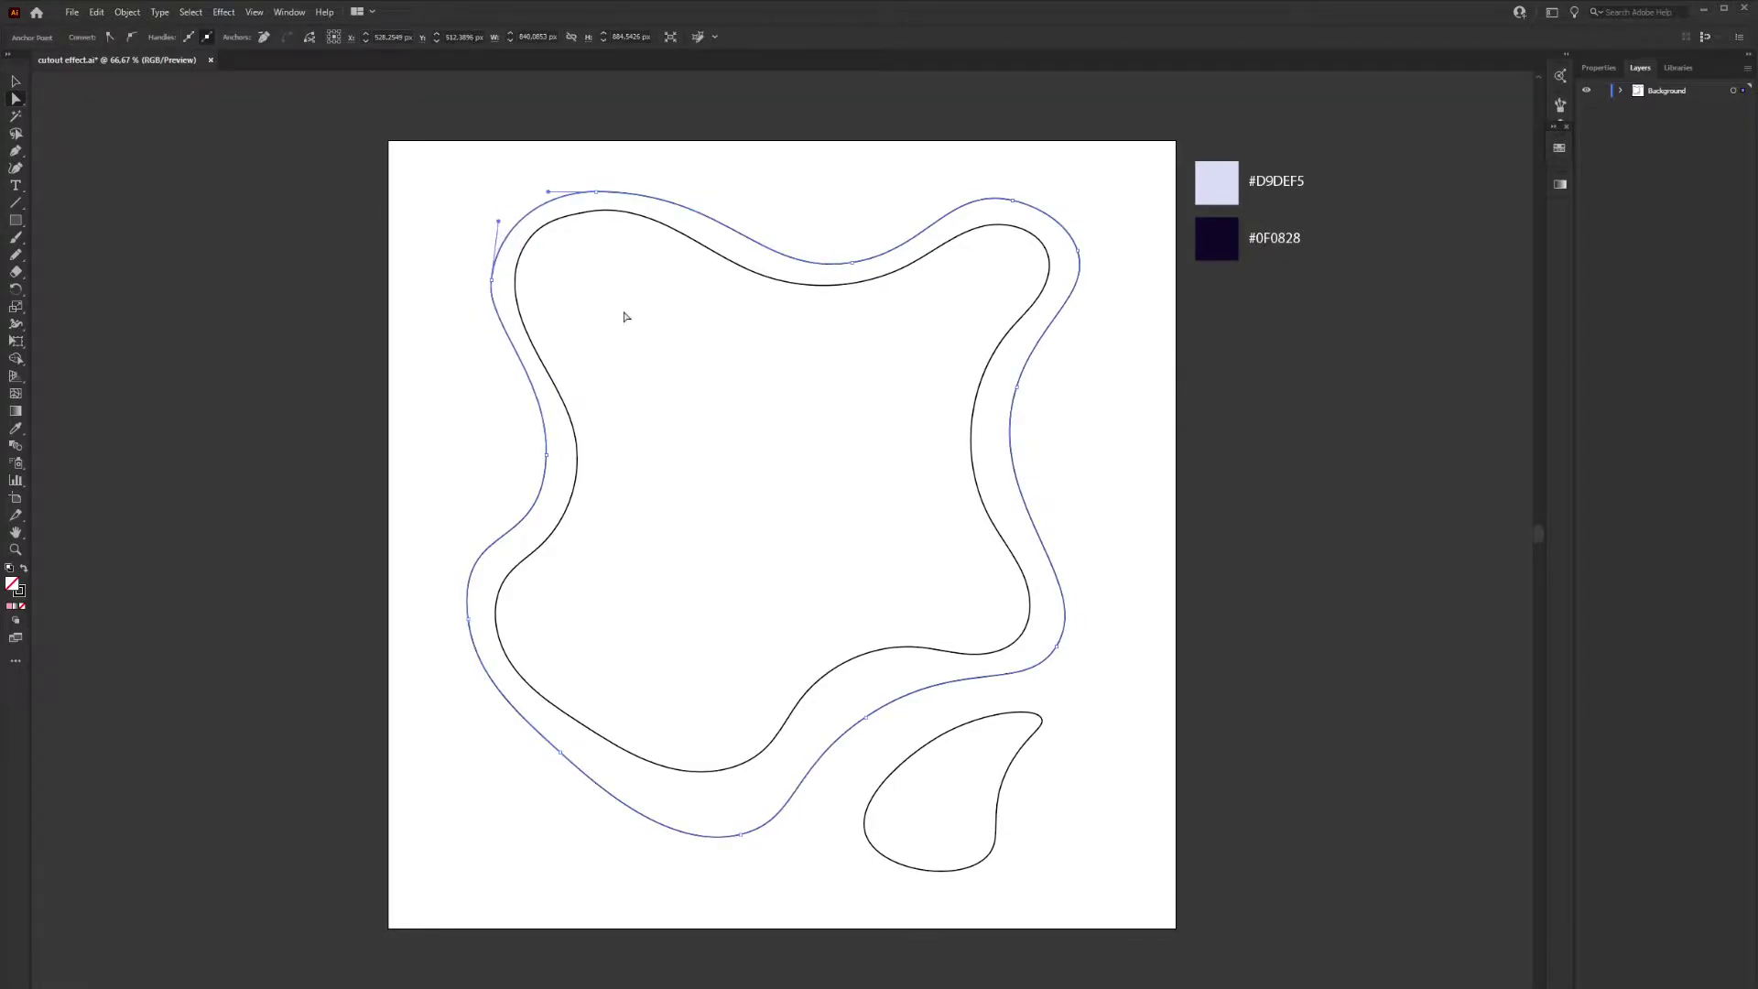
{"action": "left_click", "coordinate": [675, 366]}
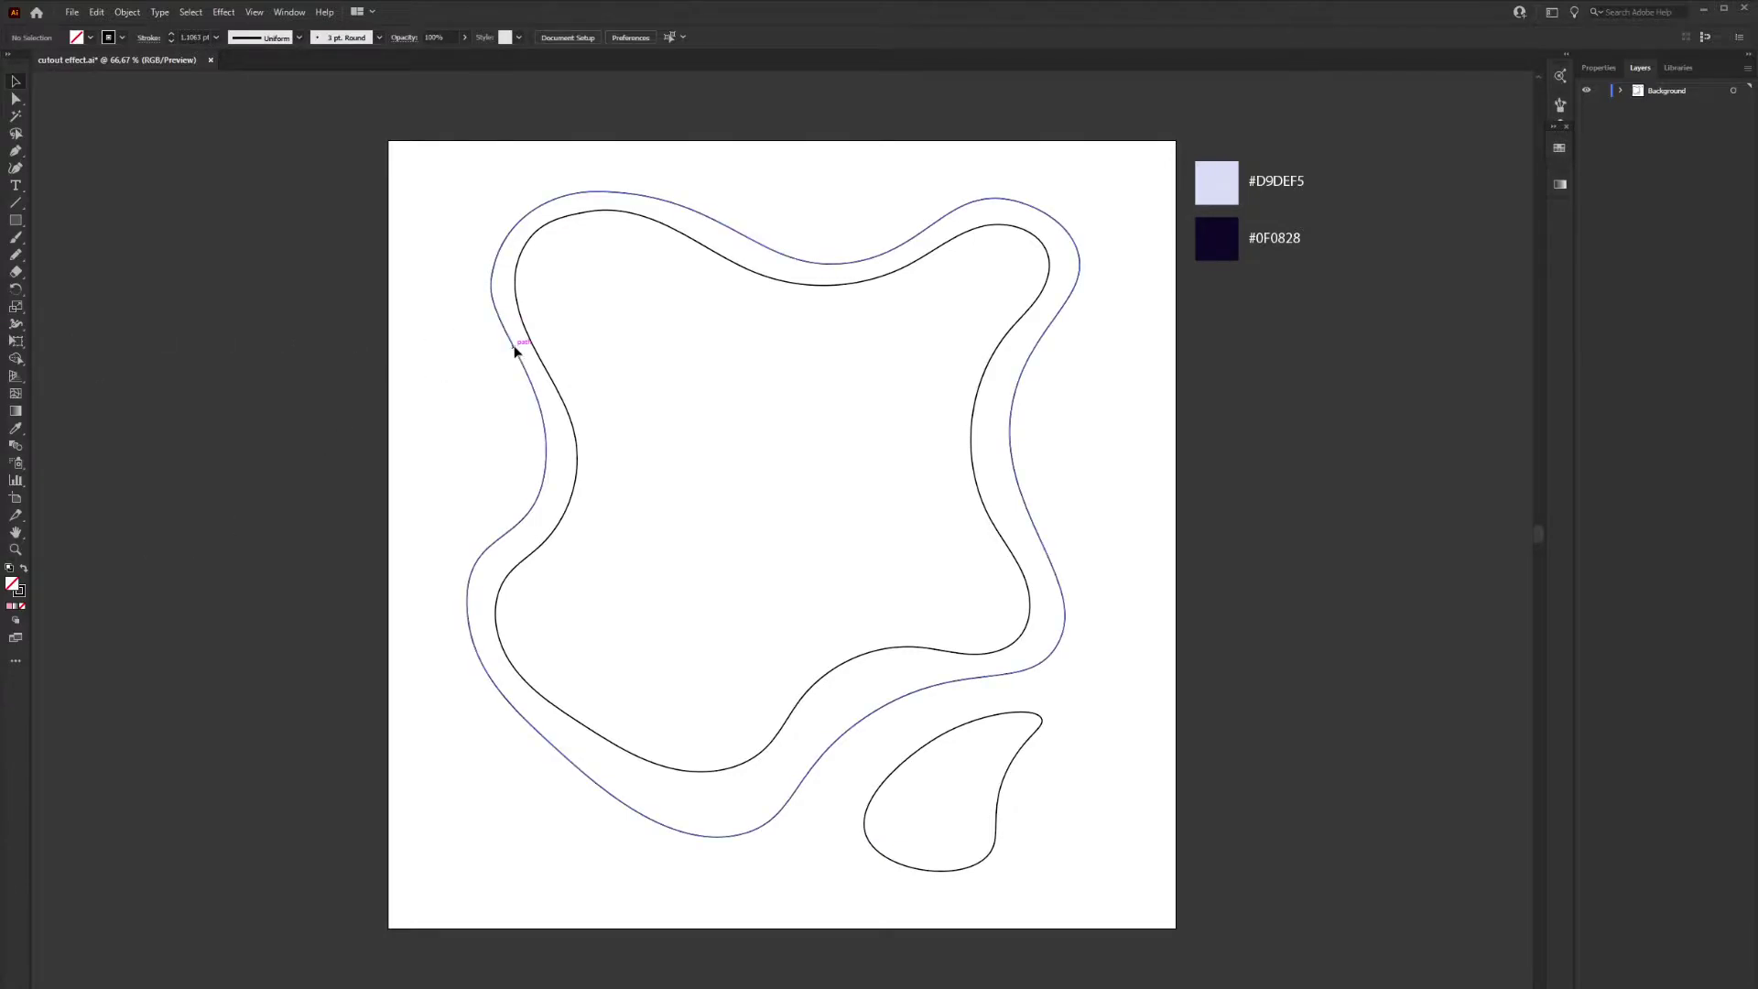
{"action": "left_click", "coordinate": [494, 303]}
{"action": "key", "text": "a"}
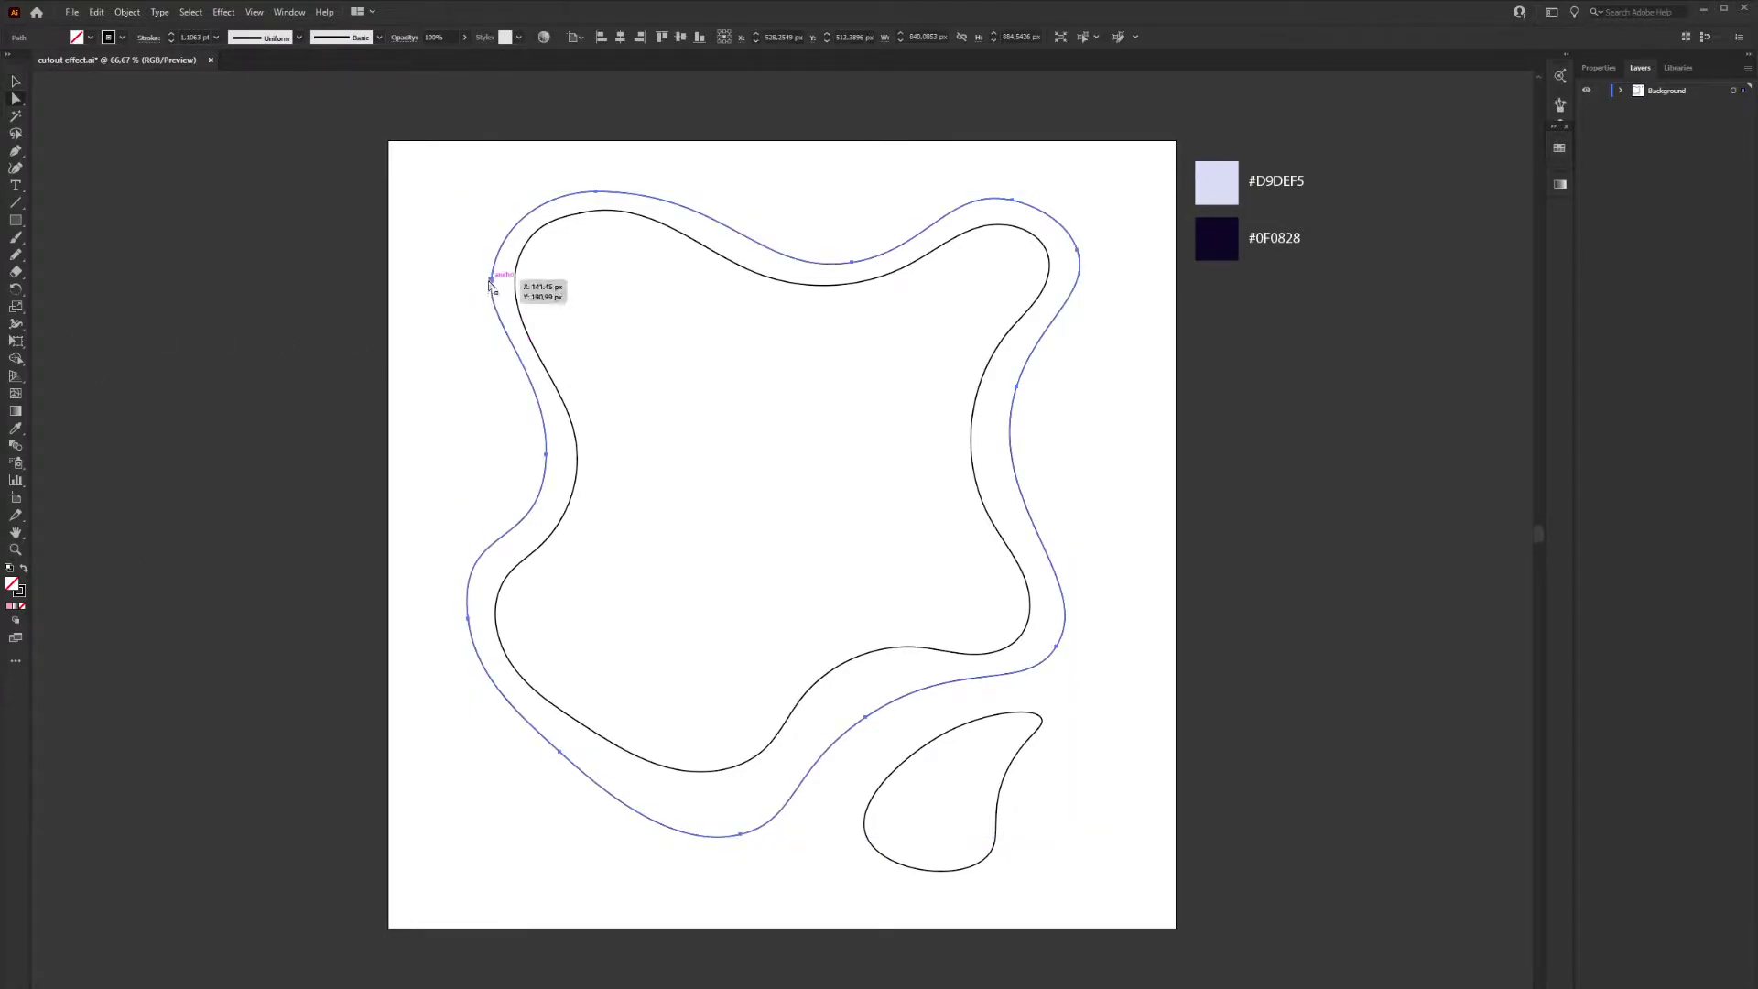
{"action": "left_click", "coordinate": [491, 280]}
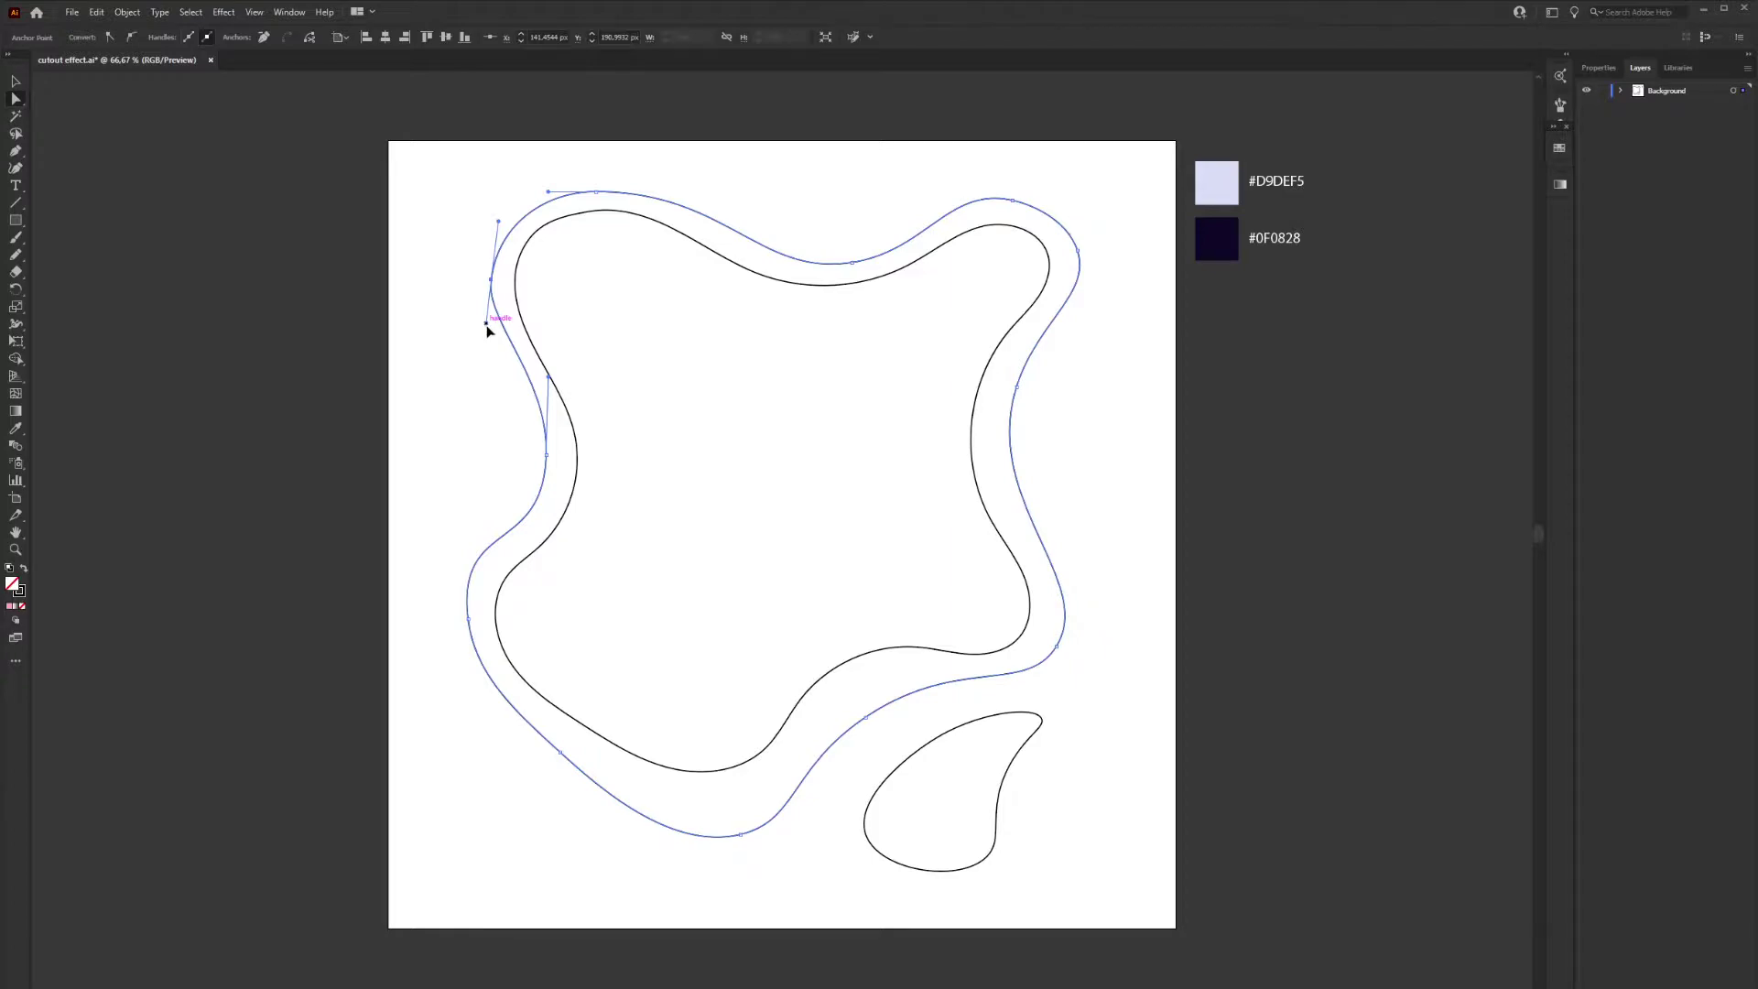
{"action": "left_click_drag", "start_coordinate": [487, 325], "coordinate": [489, 331]}
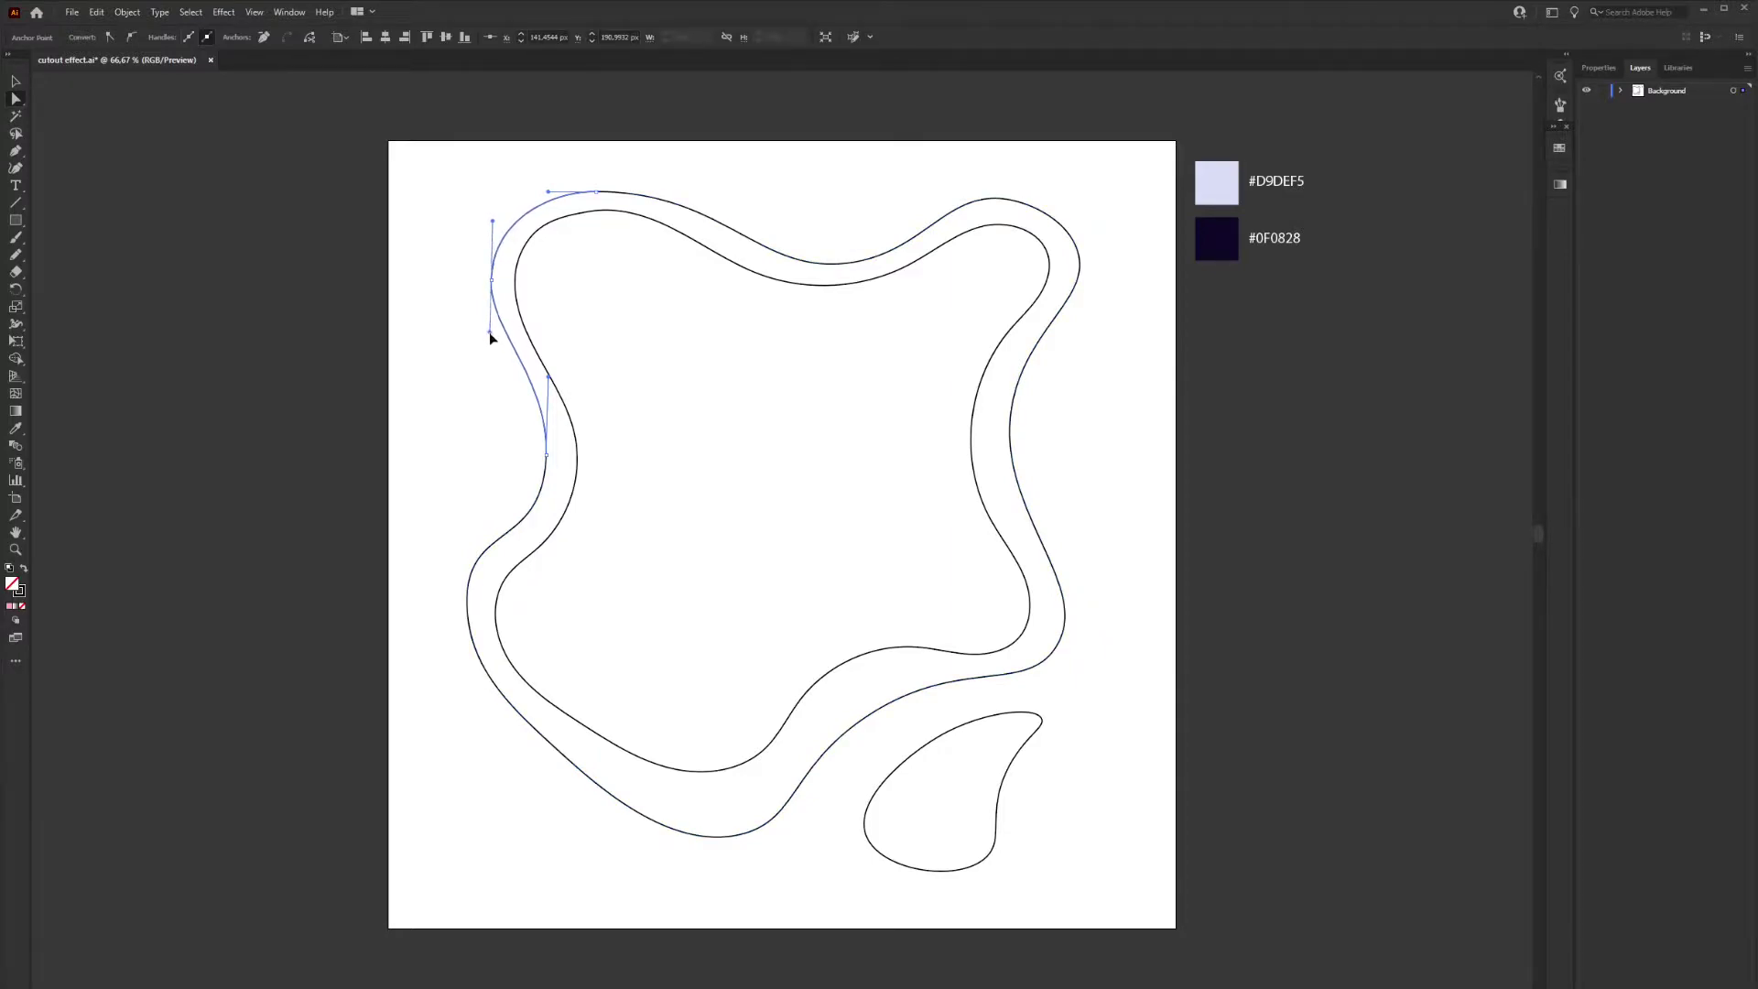
{"action": "left_click", "coordinate": [666, 418]}
Draw a third closed contour inside the inner one with the Pencil tool and smooth its lower-left kink by adjusting the anchor handles
{"action": "key", "text": "n"}
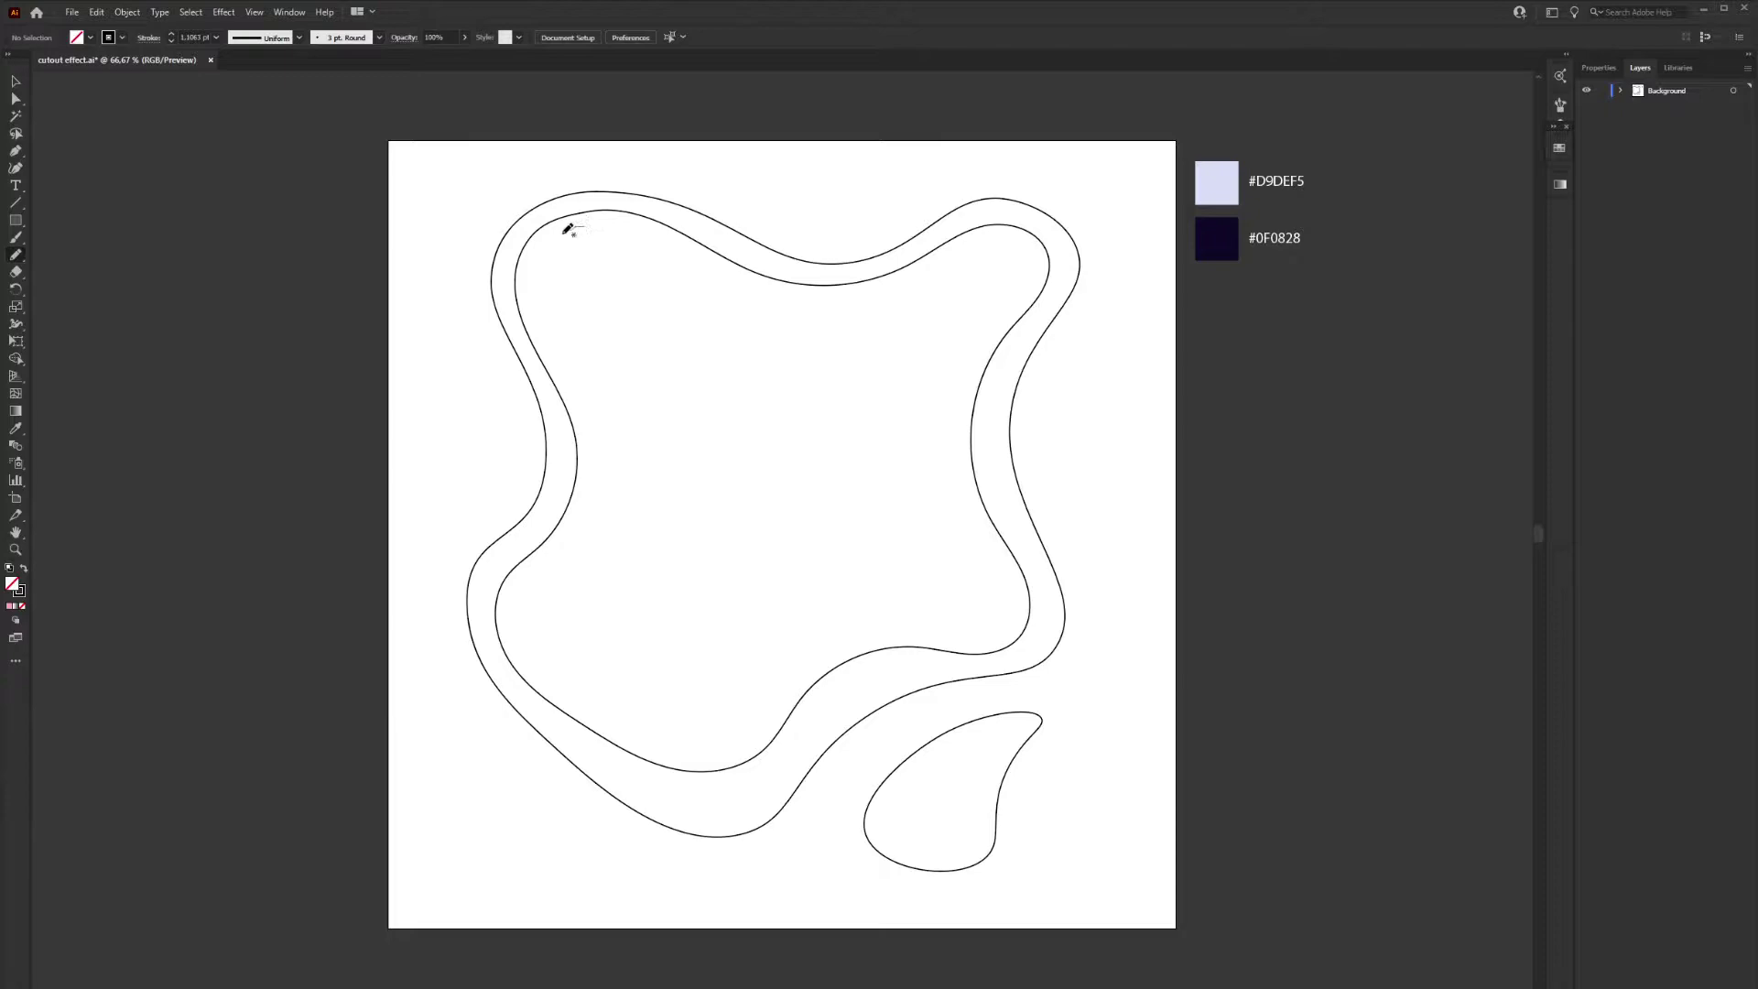
{"action": "mouse_move", "coordinate": [565, 231]}
{"action": "left_mouse_down"}
{"action": "mouse_move", "coordinate": [551, 263]}
{"action": "mouse_move", "coordinate": [608, 443]}
{"action": "mouse_move", "coordinate": [518, 600]}
{"action": "mouse_move", "coordinate": [538, 661]}
{"action": "mouse_move", "coordinate": [604, 738]}
{"action": "mouse_move", "coordinate": [711, 729]}
{"action": "mouse_move", "coordinate": [775, 673]}
{"action": "mouse_move", "coordinate": [902, 616]}
{"action": "mouse_move", "coordinate": [977, 616]}
{"action": "mouse_move", "coordinate": [997, 569]}
{"action": "mouse_move", "coordinate": [956, 502]}
{"action": "mouse_move", "coordinate": [945, 399]}
{"action": "mouse_move", "coordinate": [1016, 267]}
{"action": "mouse_move", "coordinate": [966, 246]}
{"action": "mouse_move", "coordinate": [796, 294]}
{"action": "mouse_move", "coordinate": [714, 283]}
{"action": "mouse_move", "coordinate": [594, 222]}
{"action": "left_mouse_up"}
{"action": "key", "text": "a"}
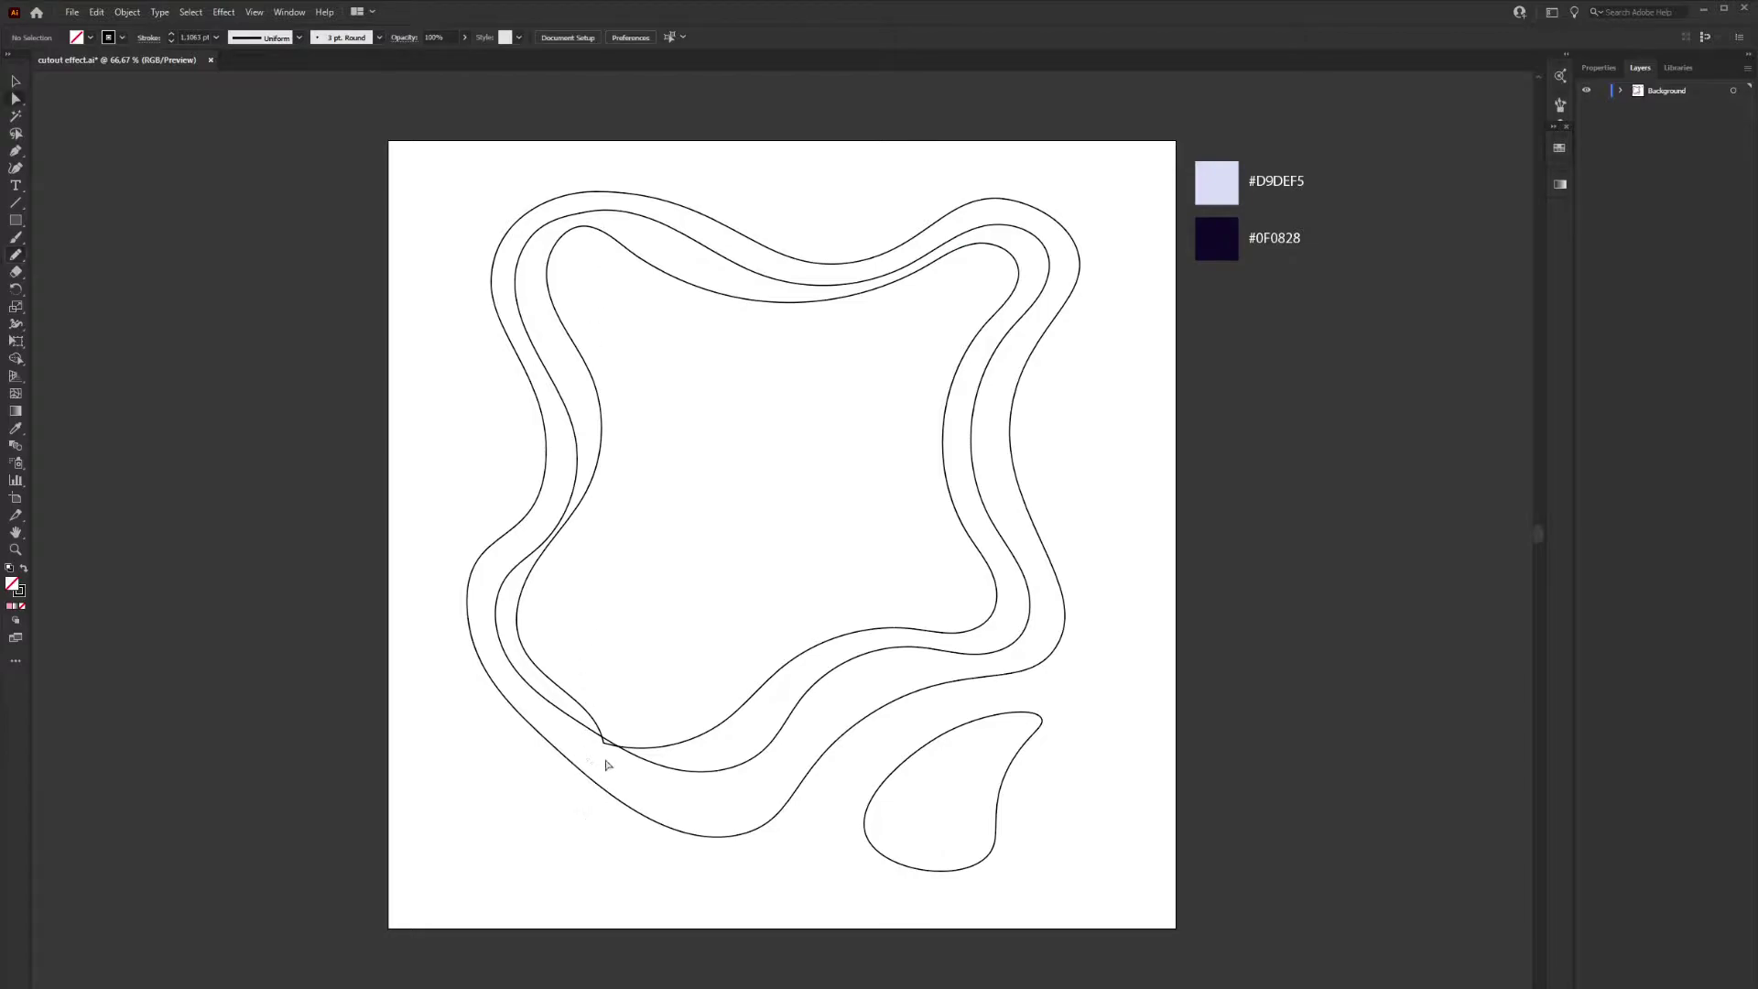
{"action": "left_click", "coordinate": [603, 741]}
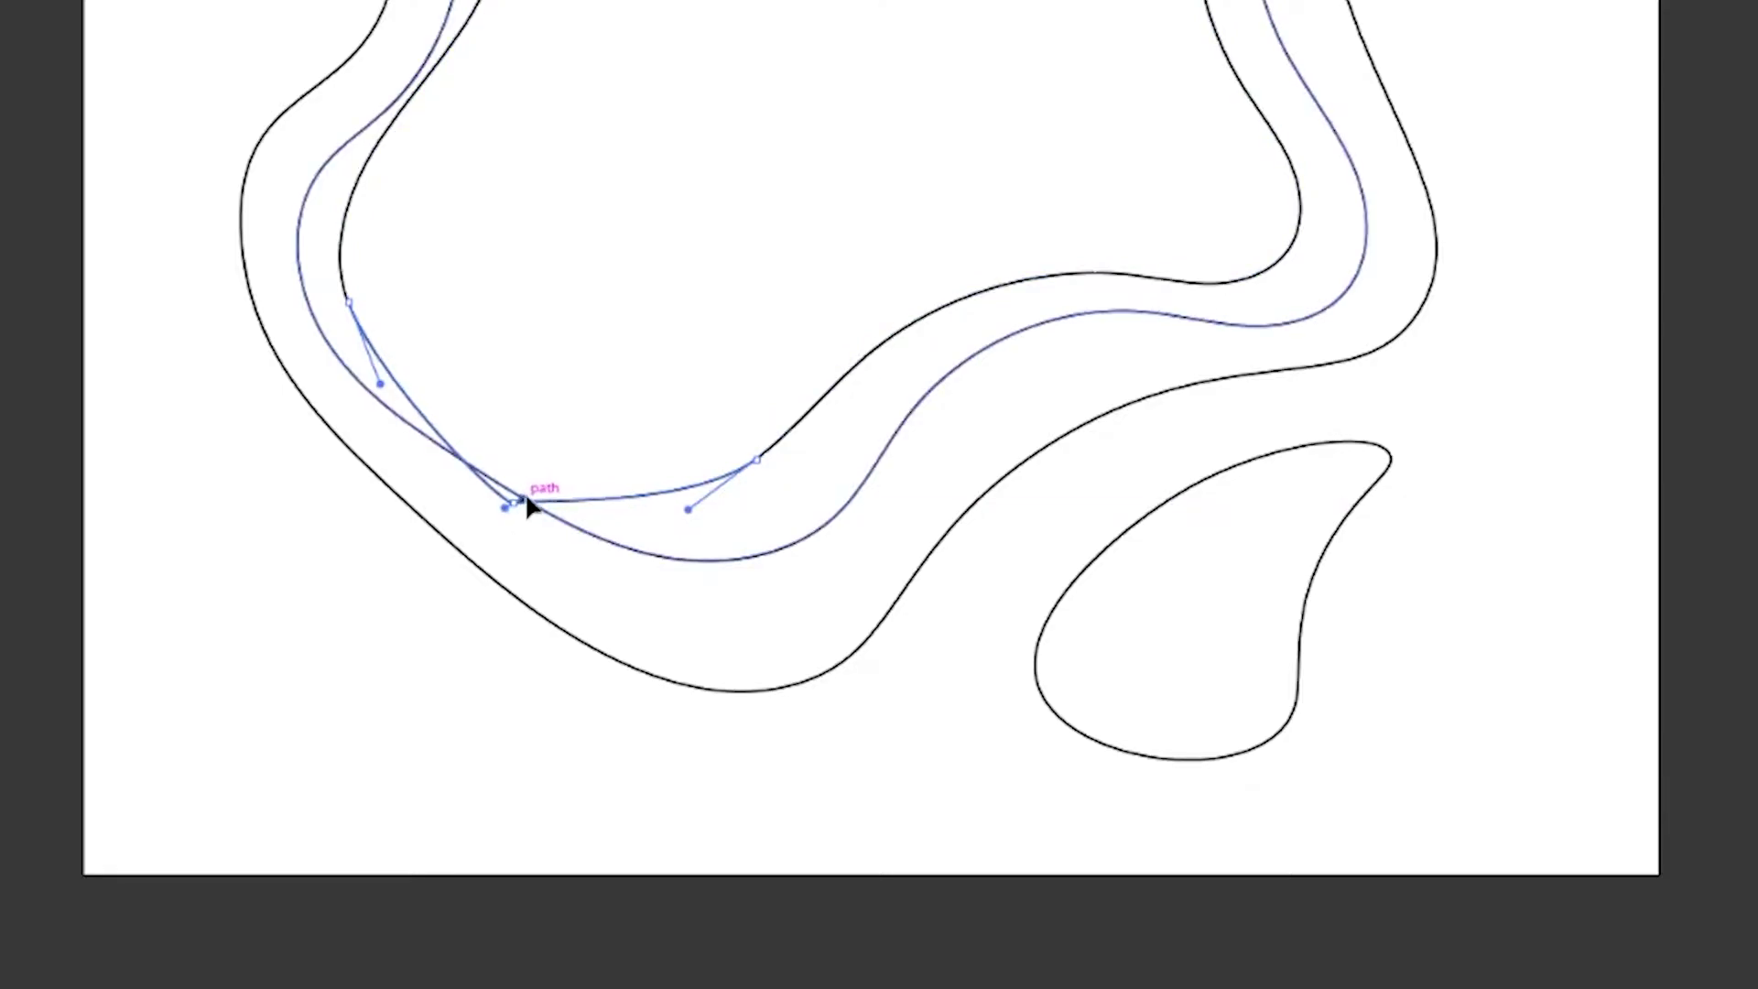
{"action": "left_click_drag", "start_coordinate": [549, 514], "coordinate": [611, 561]}
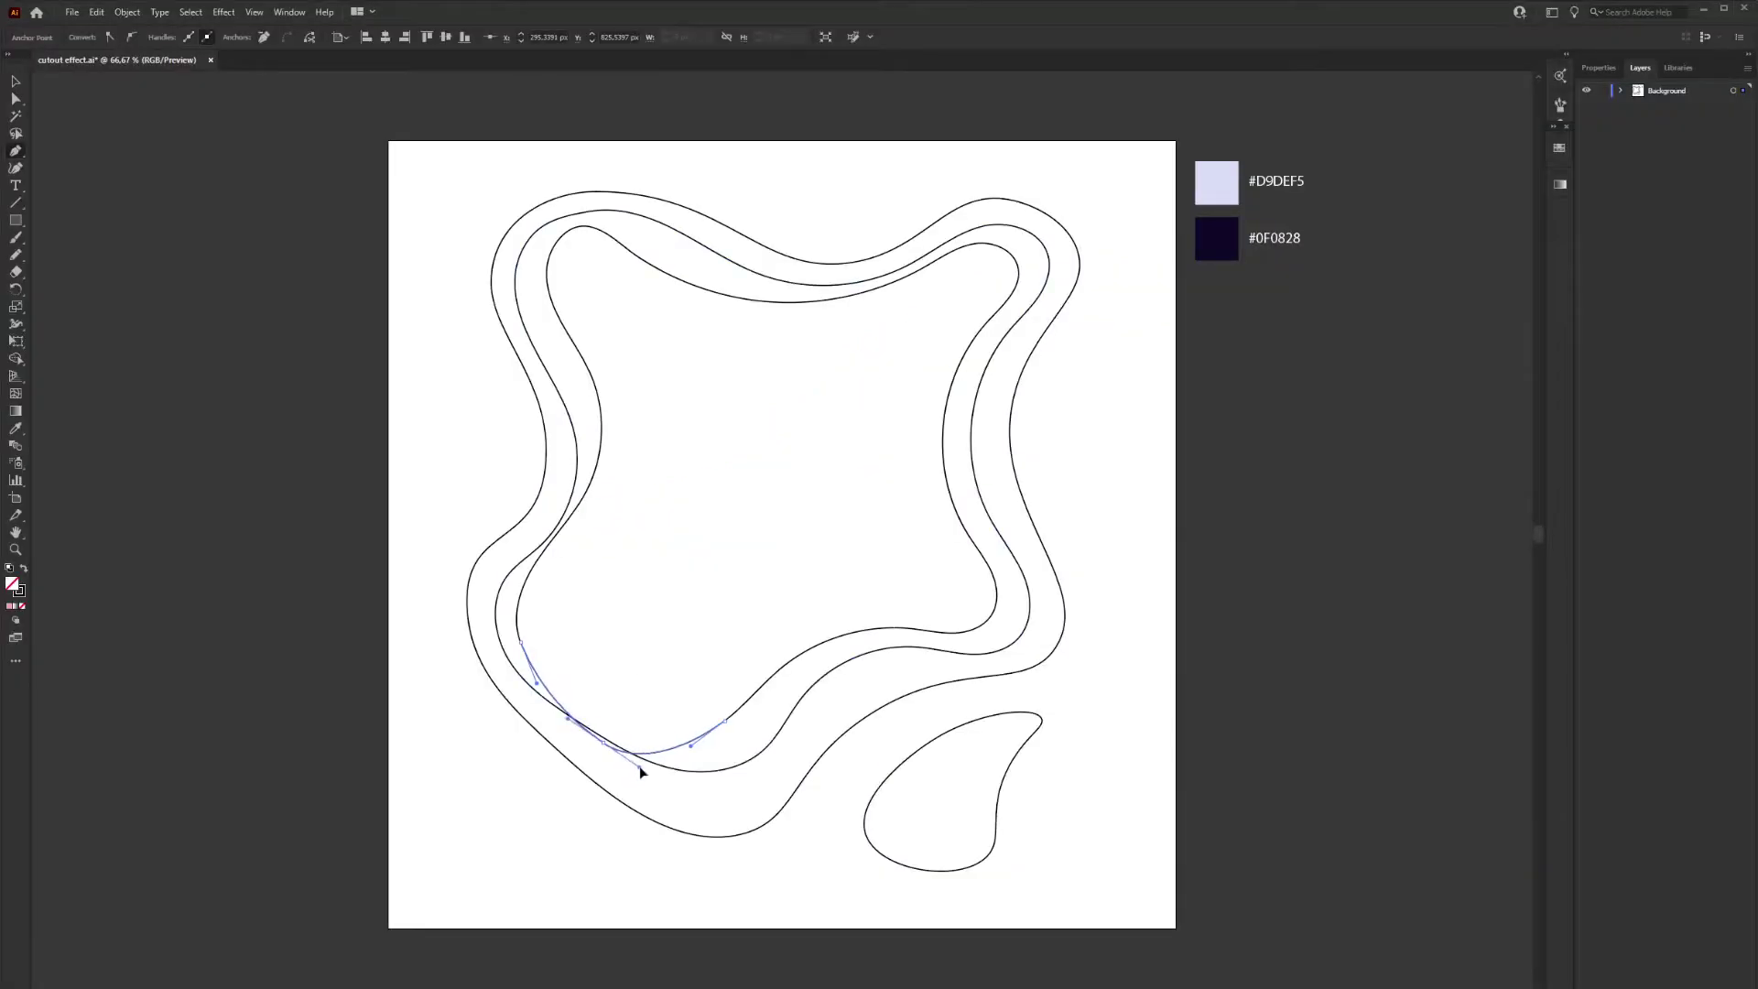
{"action": "left_click_drag", "start_coordinate": [653, 776], "coordinate": [656, 738]}
{"action": "key", "text": "a"}
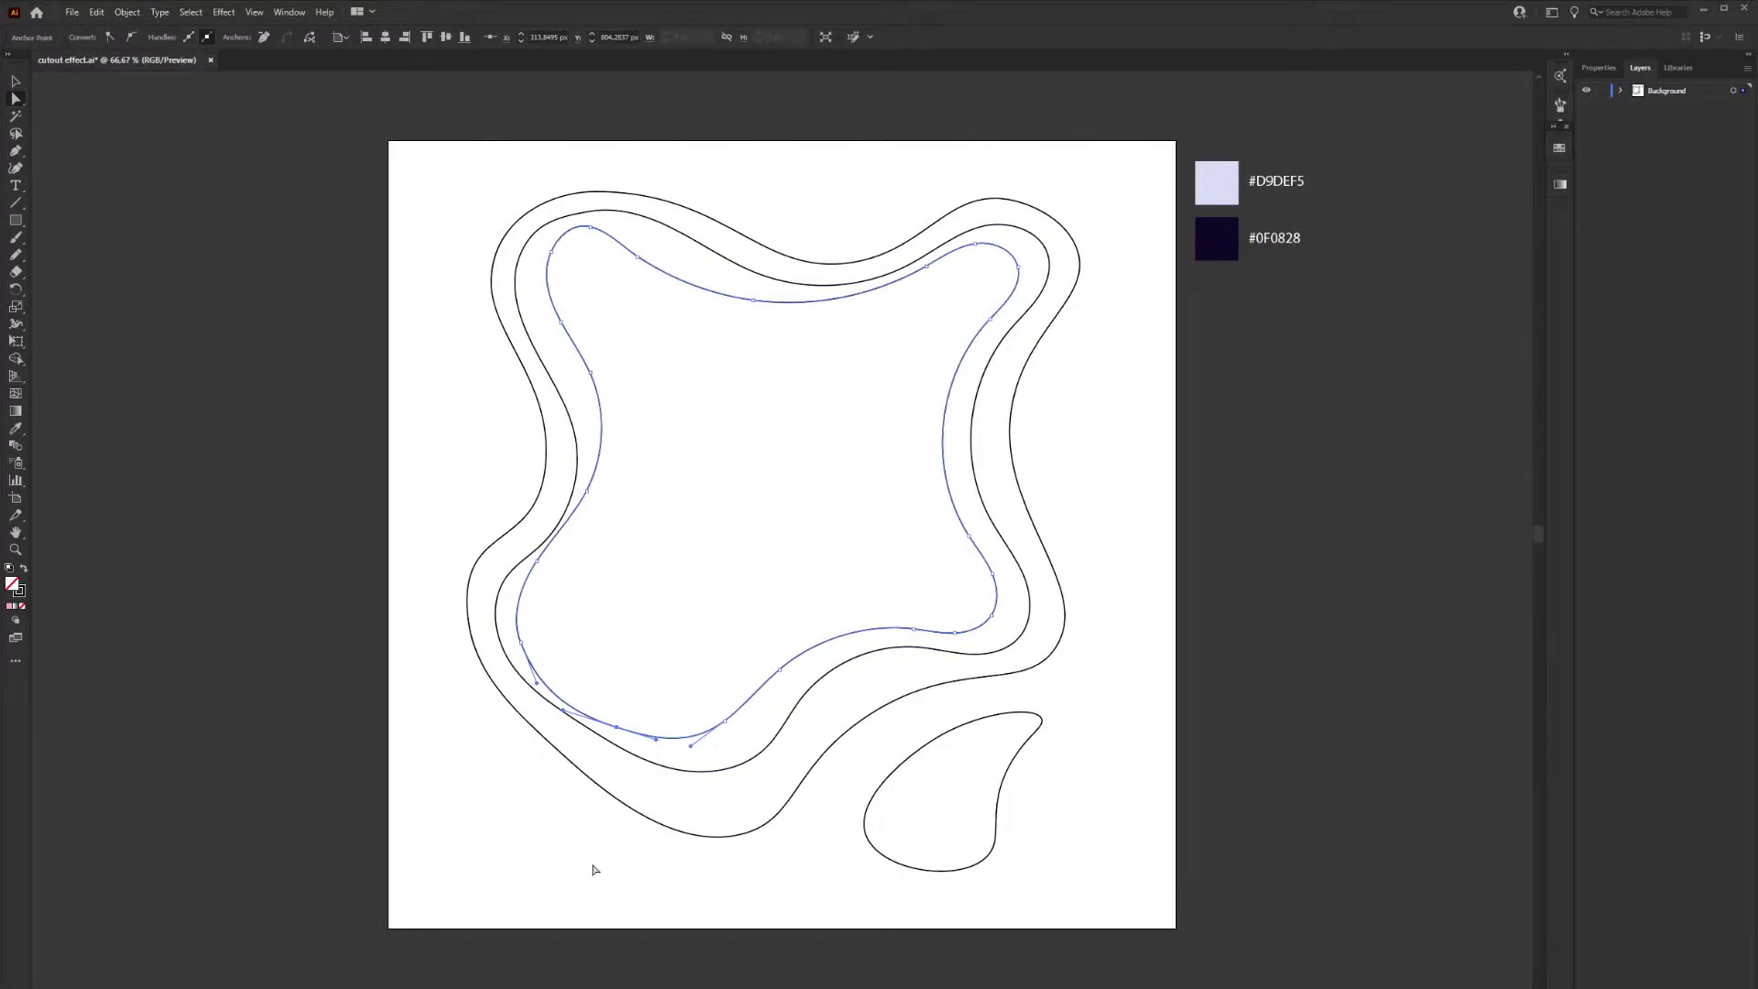
{"action": "left_click", "coordinate": [593, 870]}
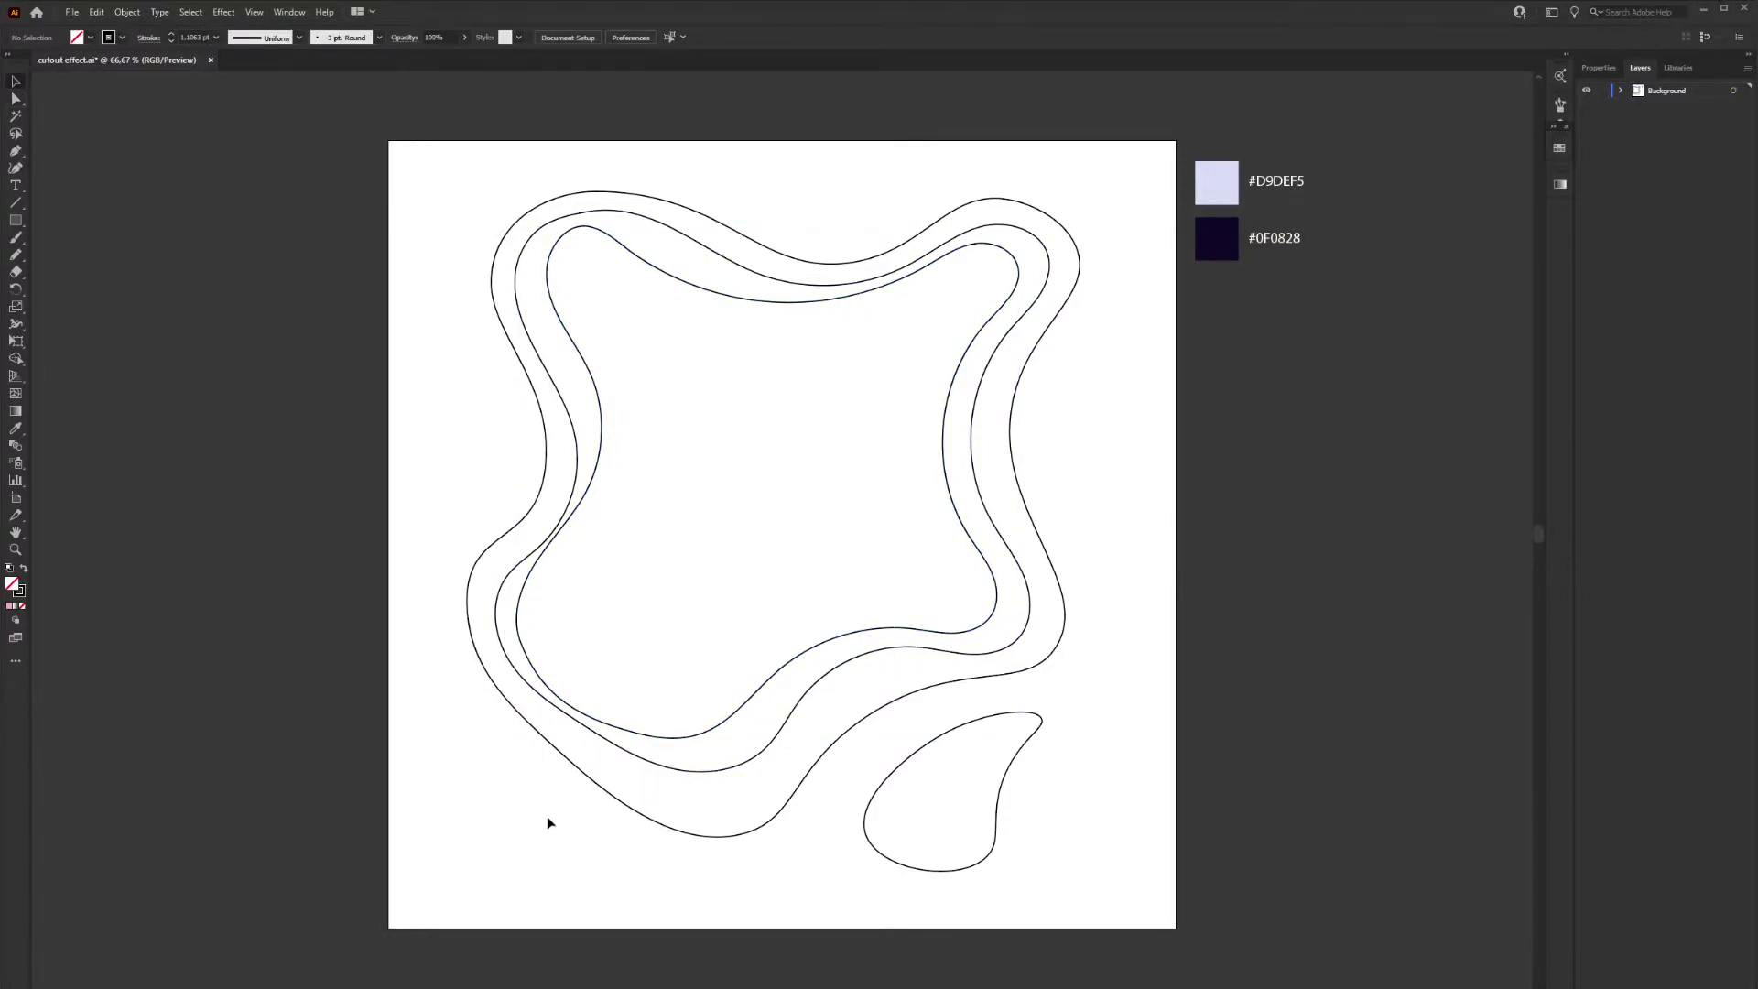
Move the innermost contour slightly right and down, then deselect it
{"action": "key", "text": "a"}
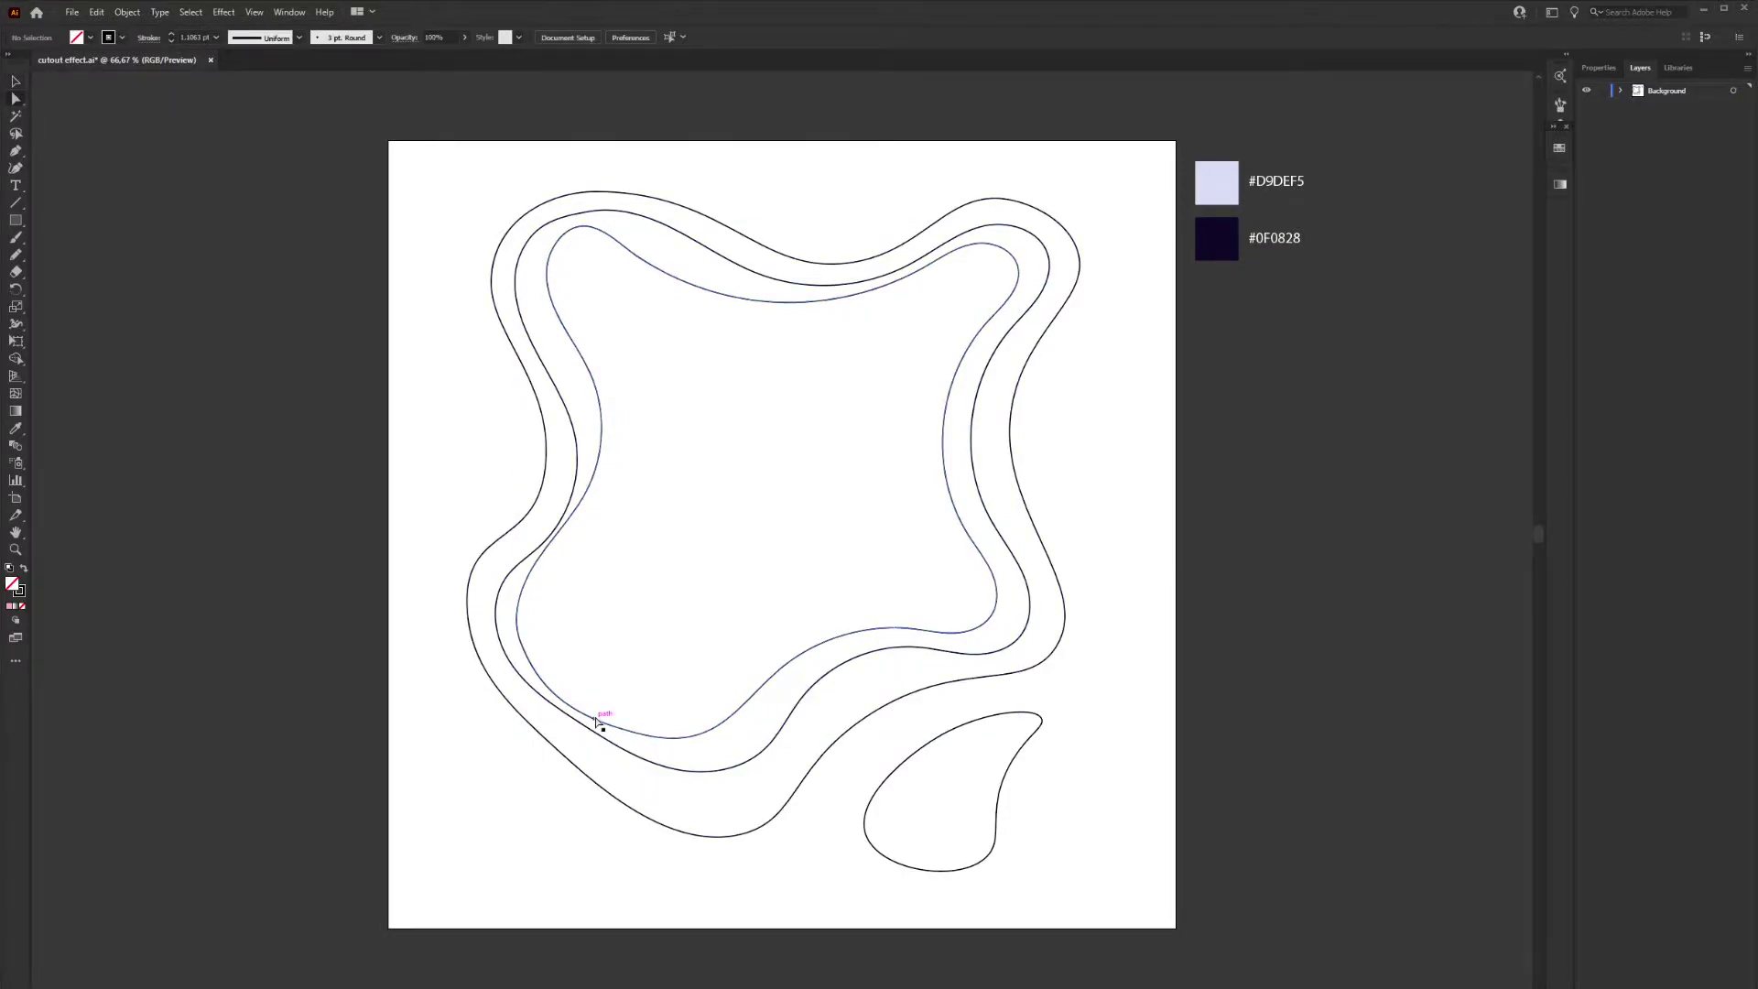
{"action": "key", "text": "v"}
{"action": "left_click", "coordinate": [737, 713]}
{"action": "left_click_drag", "start_coordinate": [745, 707], "coordinate": [748, 715]}
{"action": "left_click", "coordinate": [720, 895]}
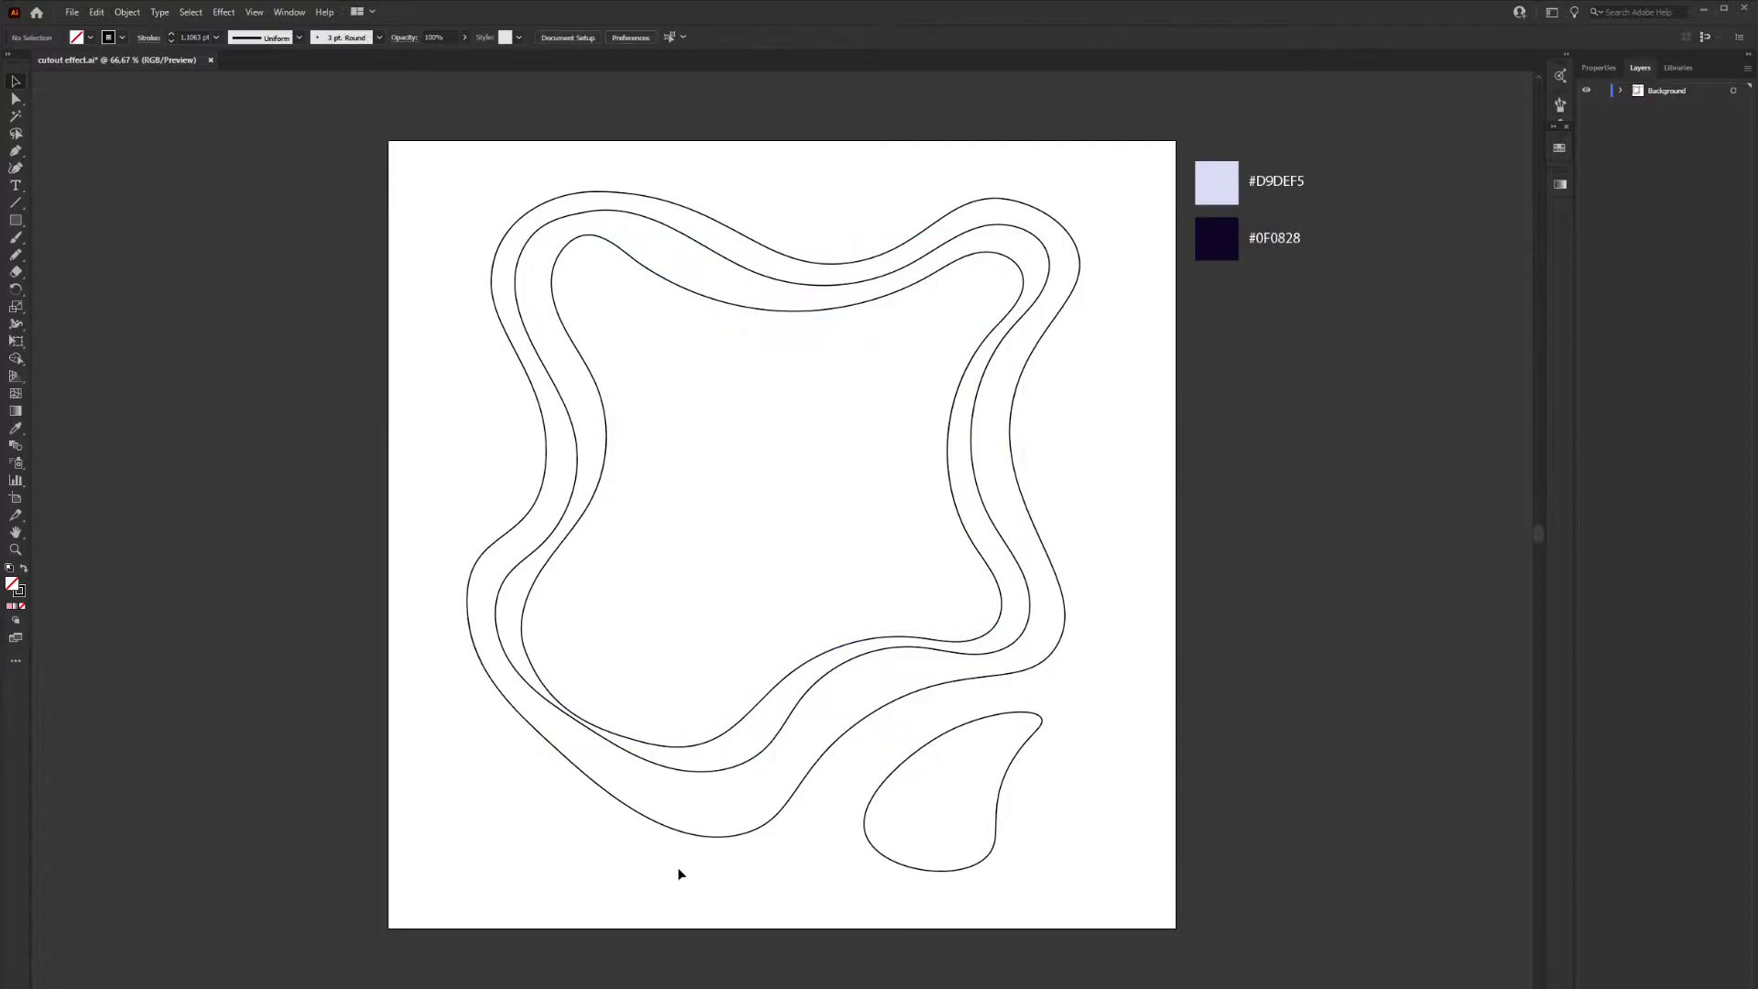
Draw the remaining nested contours toward the center, two small isolated shapes among them, and two rings inside the droplet with the Pencil tool
{"action": "left_click", "coordinate": [22, 254]}
{"action": "mouse_move", "coordinate": [583, 257]}
{"action": "left_mouse_down"}
{"action": "mouse_move", "coordinate": [618, 475]}
{"action": "mouse_move", "coordinate": [563, 574]}
{"action": "mouse_move", "coordinate": [578, 691]}
{"action": "mouse_move", "coordinate": [705, 706]}
{"action": "mouse_move", "coordinate": [827, 620]}
{"action": "mouse_move", "coordinate": [966, 618]}
{"action": "mouse_move", "coordinate": [935, 495]}
{"action": "mouse_move", "coordinate": [953, 346]}
{"action": "mouse_move", "coordinate": [918, 303]}
{"action": "mouse_move", "coordinate": [754, 332]}
{"action": "mouse_move", "coordinate": [626, 277]}
{"action": "mouse_move", "coordinate": [651, 481]}
{"action": "mouse_move", "coordinate": [579, 594]}
{"action": "mouse_move", "coordinate": [624, 683]}
{"action": "mouse_move", "coordinate": [777, 604]}
{"action": "mouse_move", "coordinate": [909, 592]}
{"action": "mouse_move", "coordinate": [901, 460]}
{"action": "mouse_move", "coordinate": [933, 333]}
{"action": "mouse_move", "coordinate": [820, 348]}
{"action": "mouse_move", "coordinate": [646, 314]}
{"action": "mouse_move", "coordinate": [601, 291]}
{"action": "left_mouse_up"}
{"action": "left_click_drag", "start_coordinate": [819, 365], "coordinate": [700, 402]}
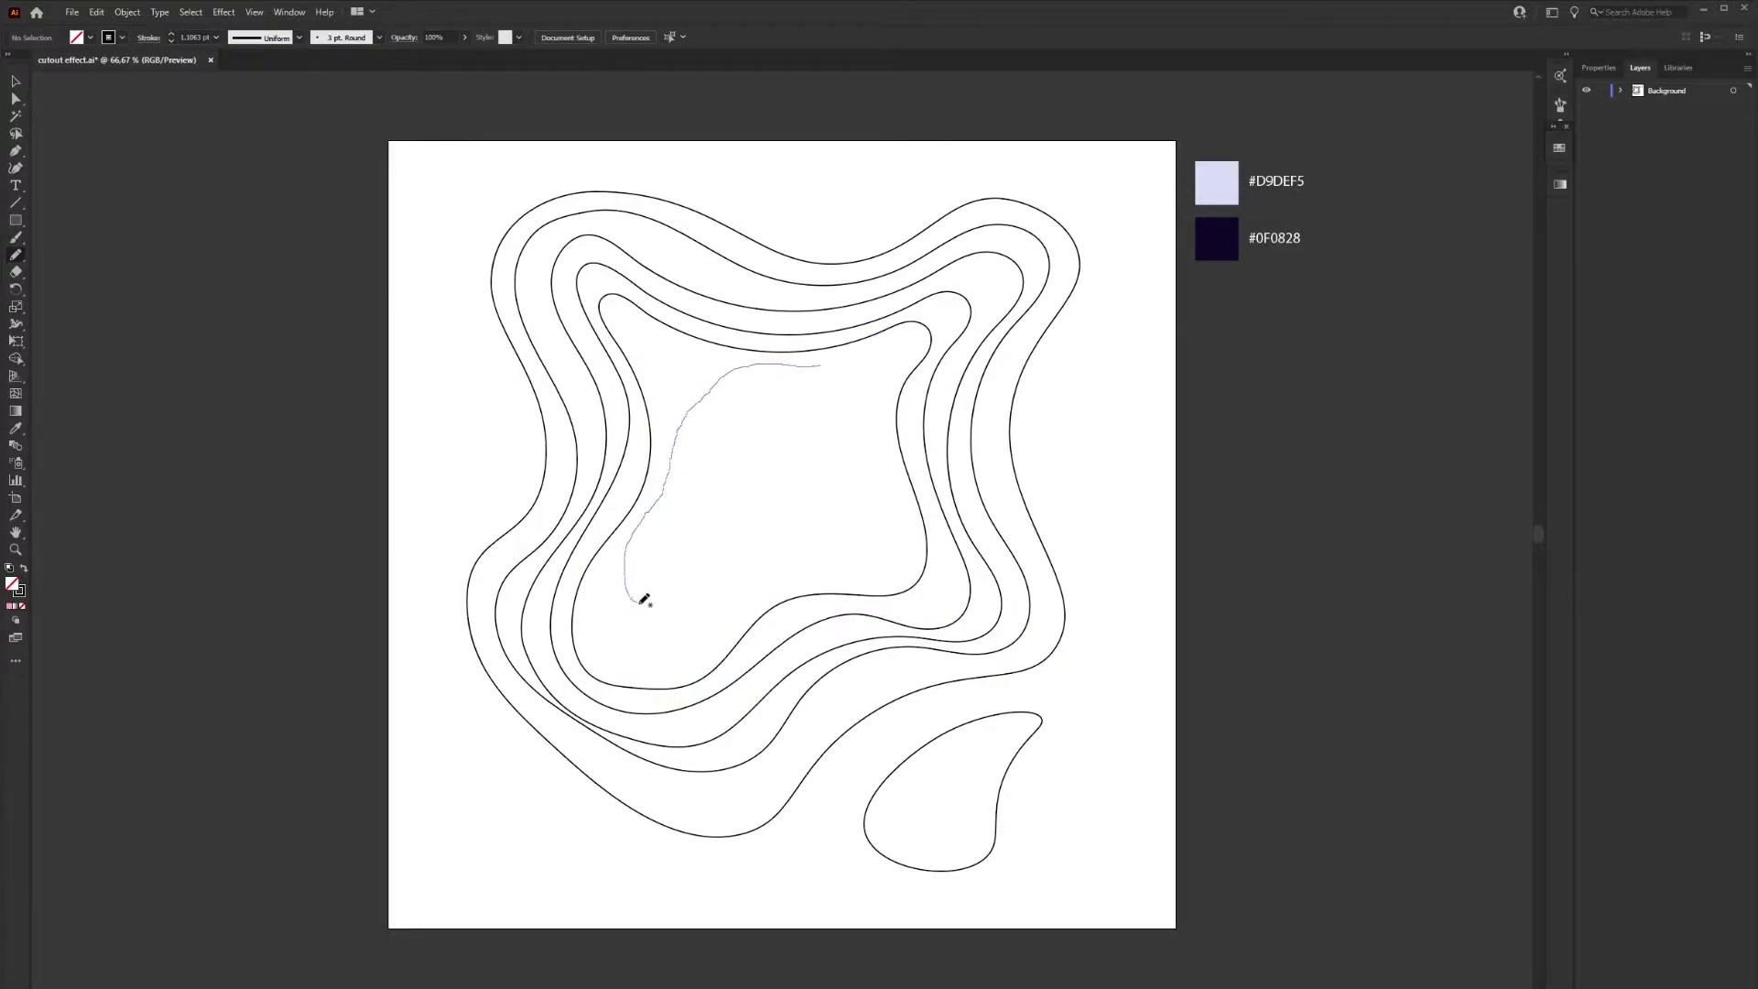
{"action": "mouse_move", "coordinate": [642, 601]}
{"action": "left_mouse_down"}
{"action": "mouse_move", "coordinate": [791, 574]}
{"action": "mouse_move", "coordinate": [895, 522]}
{"action": "mouse_move", "coordinate": [880, 404]}
{"action": "mouse_move", "coordinate": [834, 363]}
{"action": "mouse_move", "coordinate": [698, 456]}
{"action": "mouse_move", "coordinate": [721, 560]}
{"action": "mouse_move", "coordinate": [860, 532]}
{"action": "mouse_move", "coordinate": [834, 401]}
{"action": "mouse_move", "coordinate": [761, 395]}
{"action": "mouse_move", "coordinate": [715, 498]}
{"action": "mouse_move", "coordinate": [764, 515]}
{"action": "mouse_move", "coordinate": [842, 489]}
{"action": "mouse_move", "coordinate": [773, 411]}
{"action": "mouse_move", "coordinate": [749, 474]}
{"action": "mouse_move", "coordinate": [795, 491]}
{"action": "mouse_move", "coordinate": [785, 440]}
{"action": "left_mouse_up"}
{"action": "mouse_move", "coordinate": [684, 629]}
{"action": "left_mouse_down"}
{"action": "mouse_move", "coordinate": [619, 618]}
{"action": "mouse_move", "coordinate": [624, 656]}
{"action": "mouse_move", "coordinate": [681, 633]}
{"action": "left_mouse_up"}
{"action": "mouse_move", "coordinate": [985, 736]}
{"action": "left_mouse_down"}
{"action": "mouse_move", "coordinate": [901, 790]}
{"action": "mouse_move", "coordinate": [939, 843]}
{"action": "mouse_move", "coordinate": [989, 766]}
{"action": "mouse_move", "coordinate": [983, 745]}
{"action": "mouse_move", "coordinate": [948, 785]}
{"action": "left_mouse_up"}
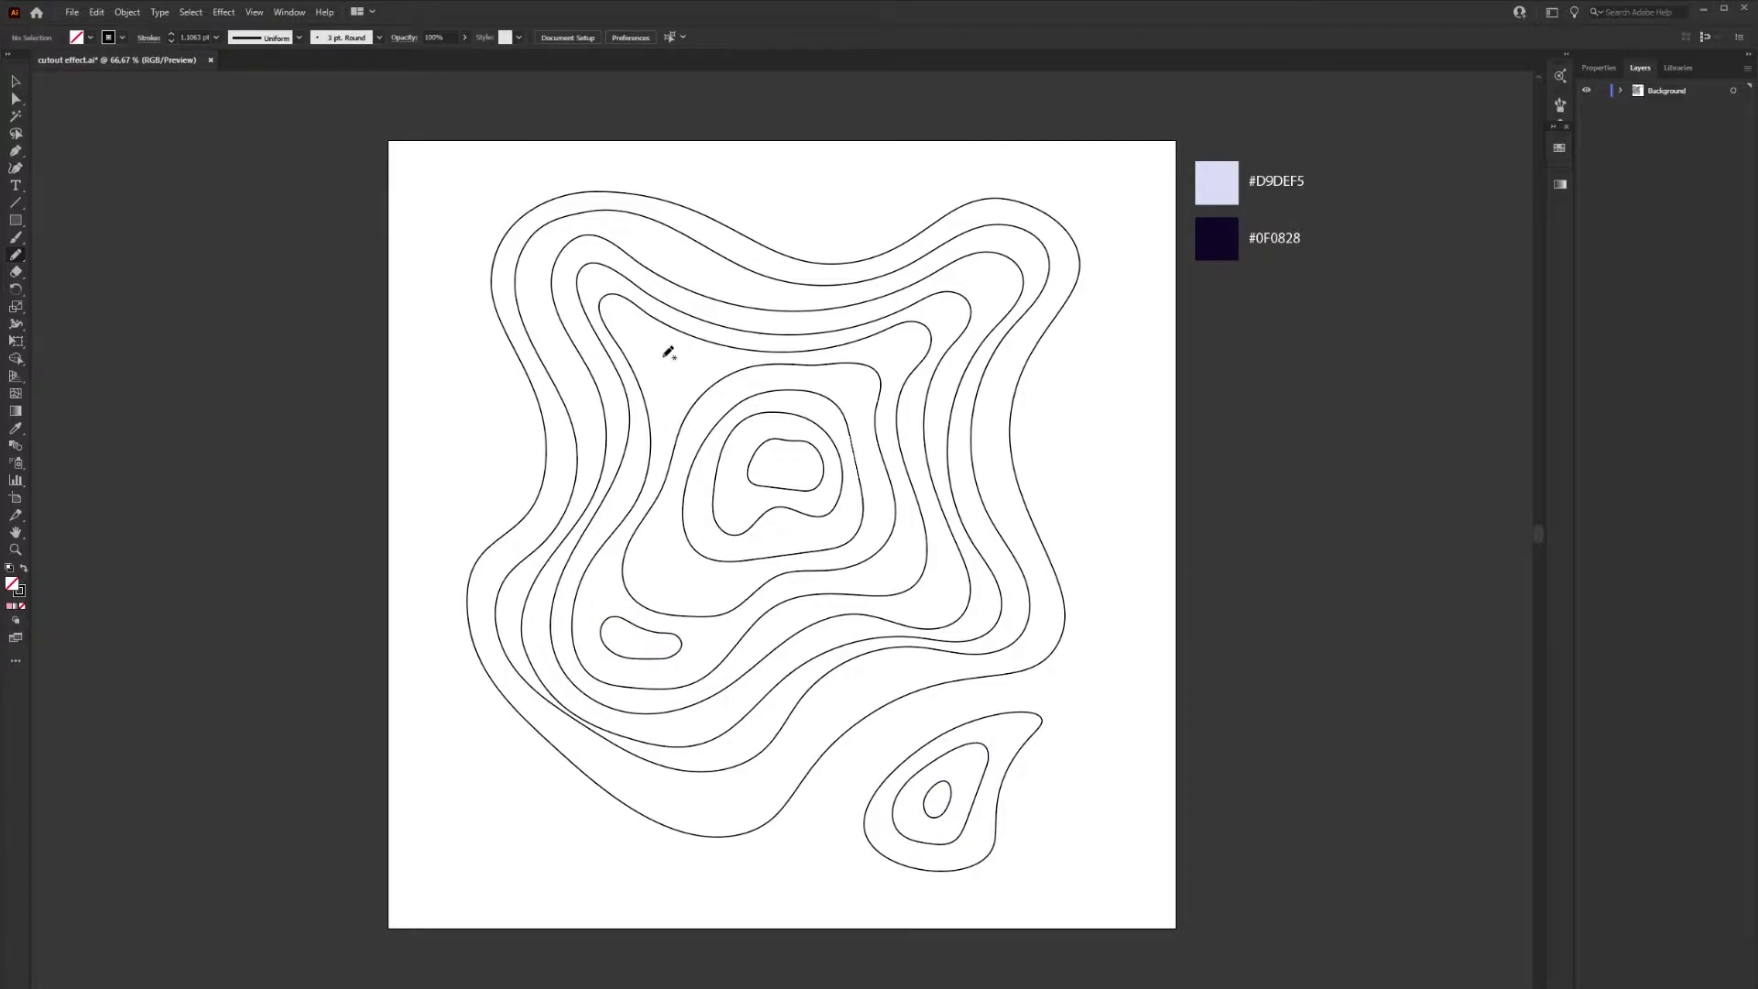
{"action": "left_click_drag", "start_coordinate": [693, 350], "coordinate": [691, 355]}
{"action": "key", "text": "v"}
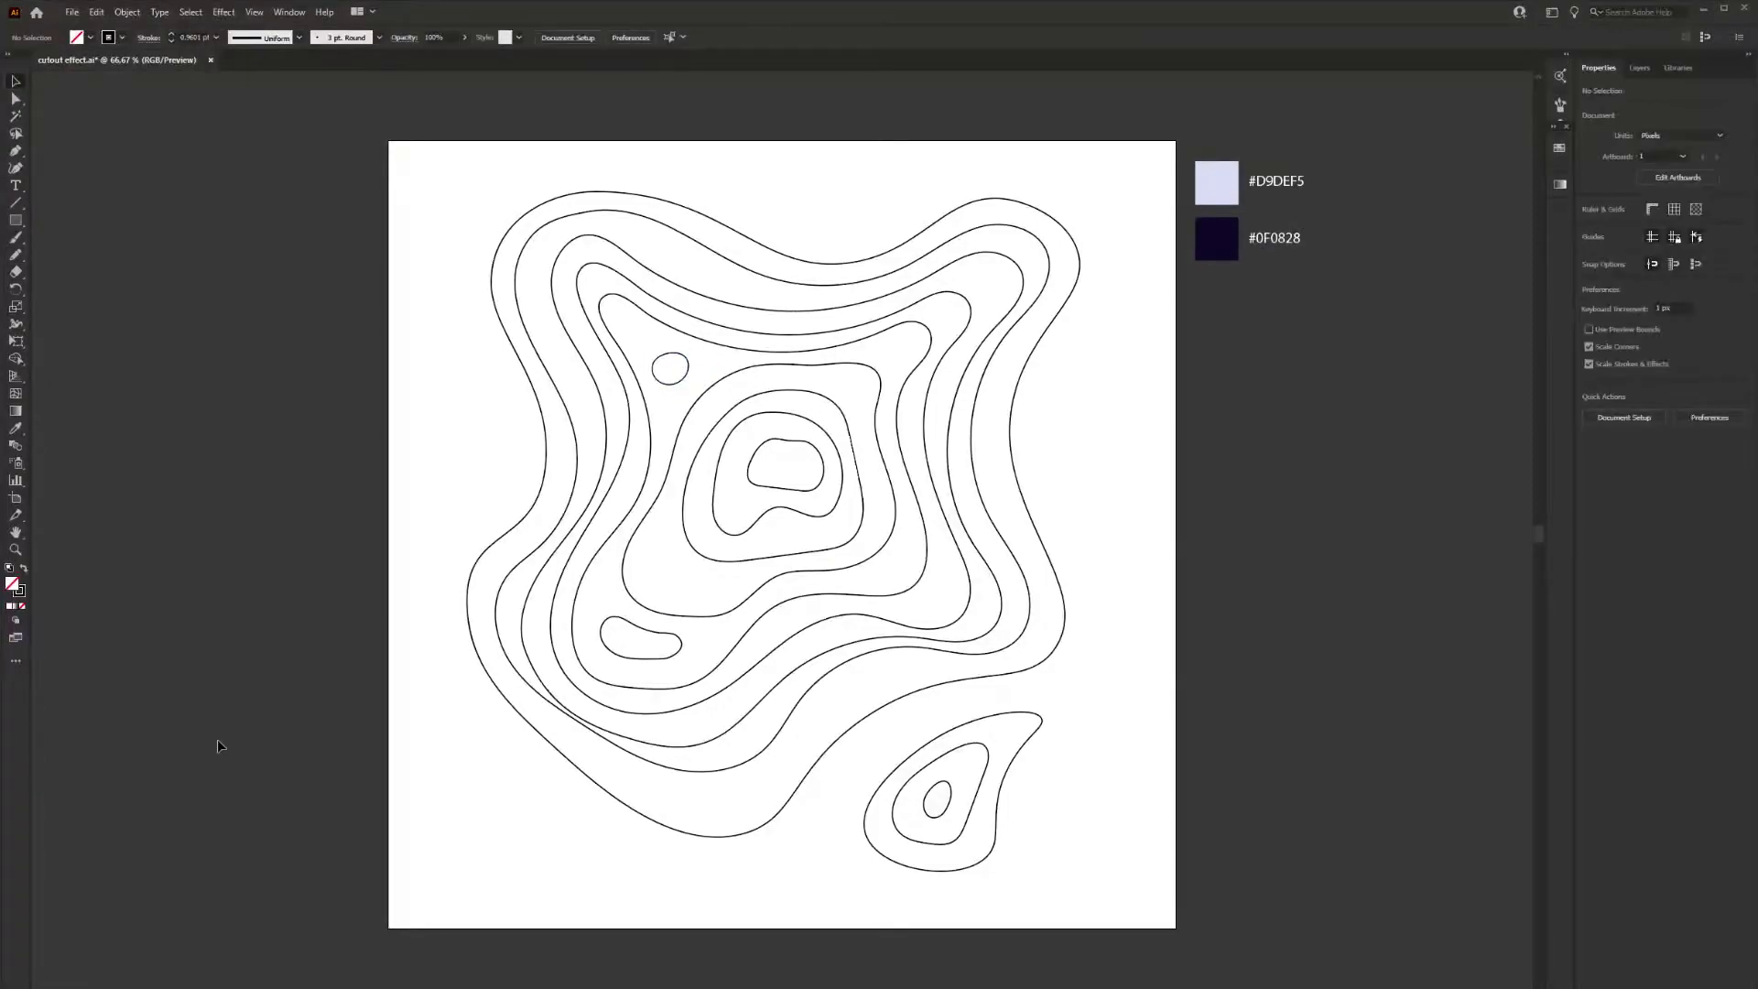
Create a 1080 x 1080 px rectangle from the artboard's upper-left corner, covering the whole artboard, and deselect it
{"action": "left_click", "coordinate": [14, 220]}
{"action": "left_click", "coordinate": [390, 144]}
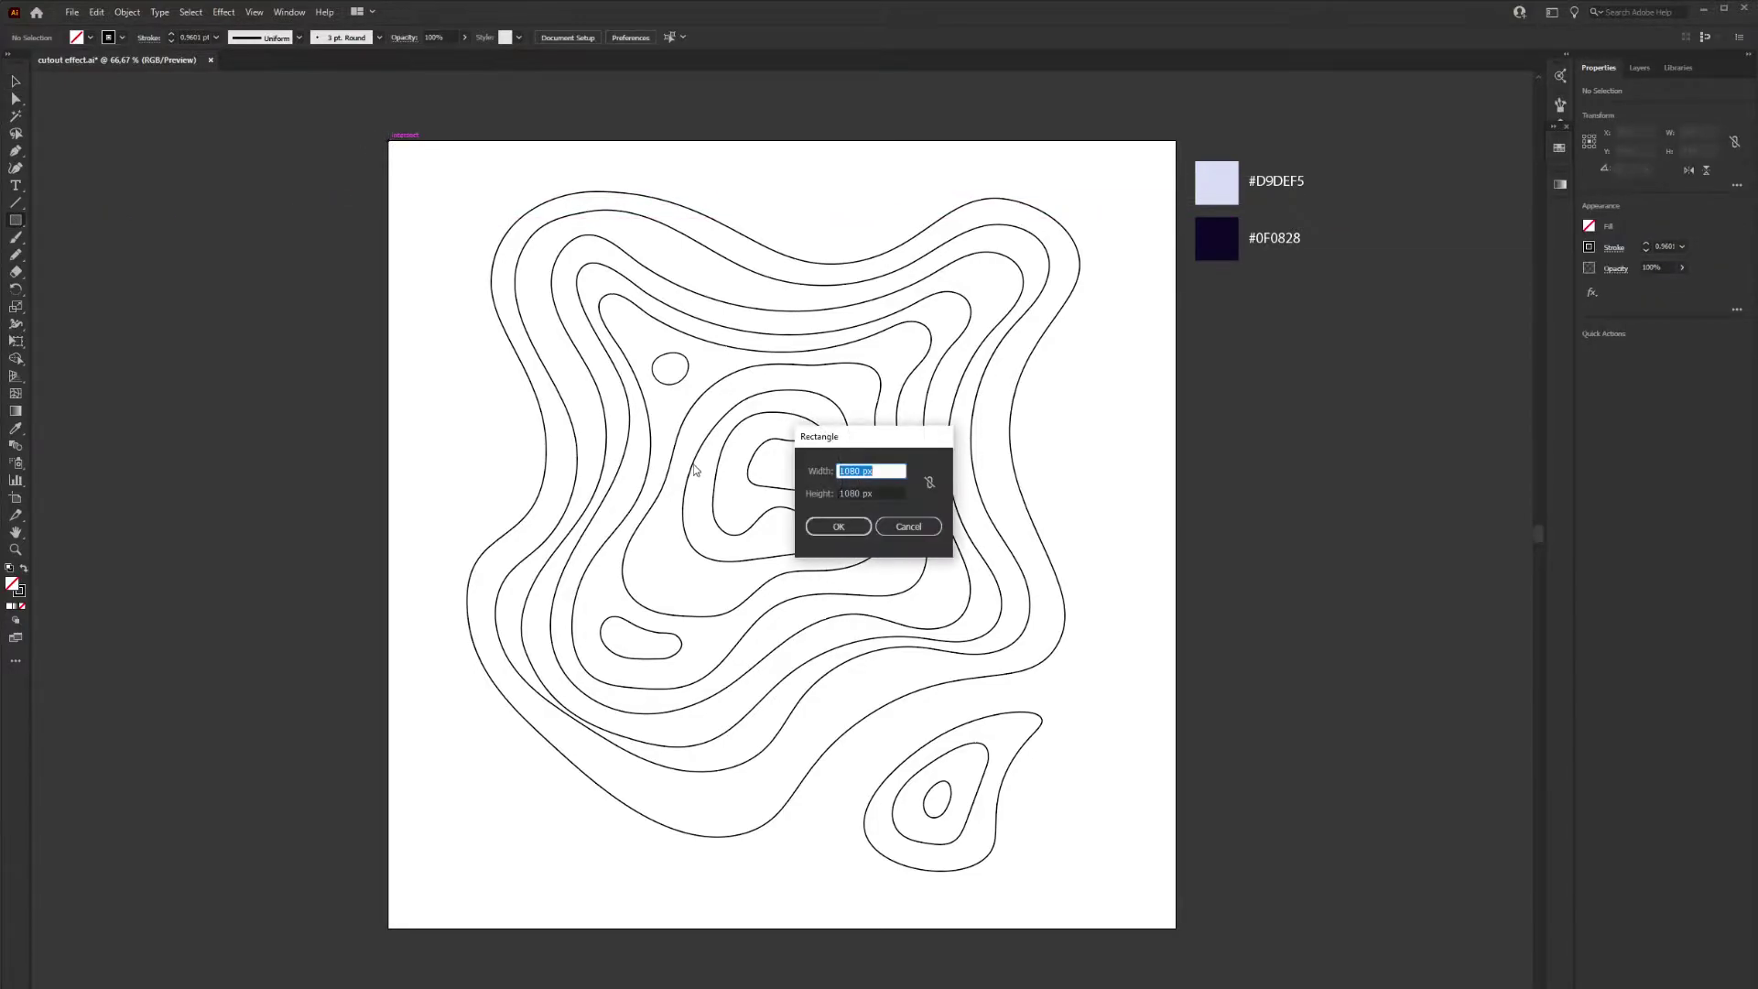
{"action": "key", "text": "Return"}
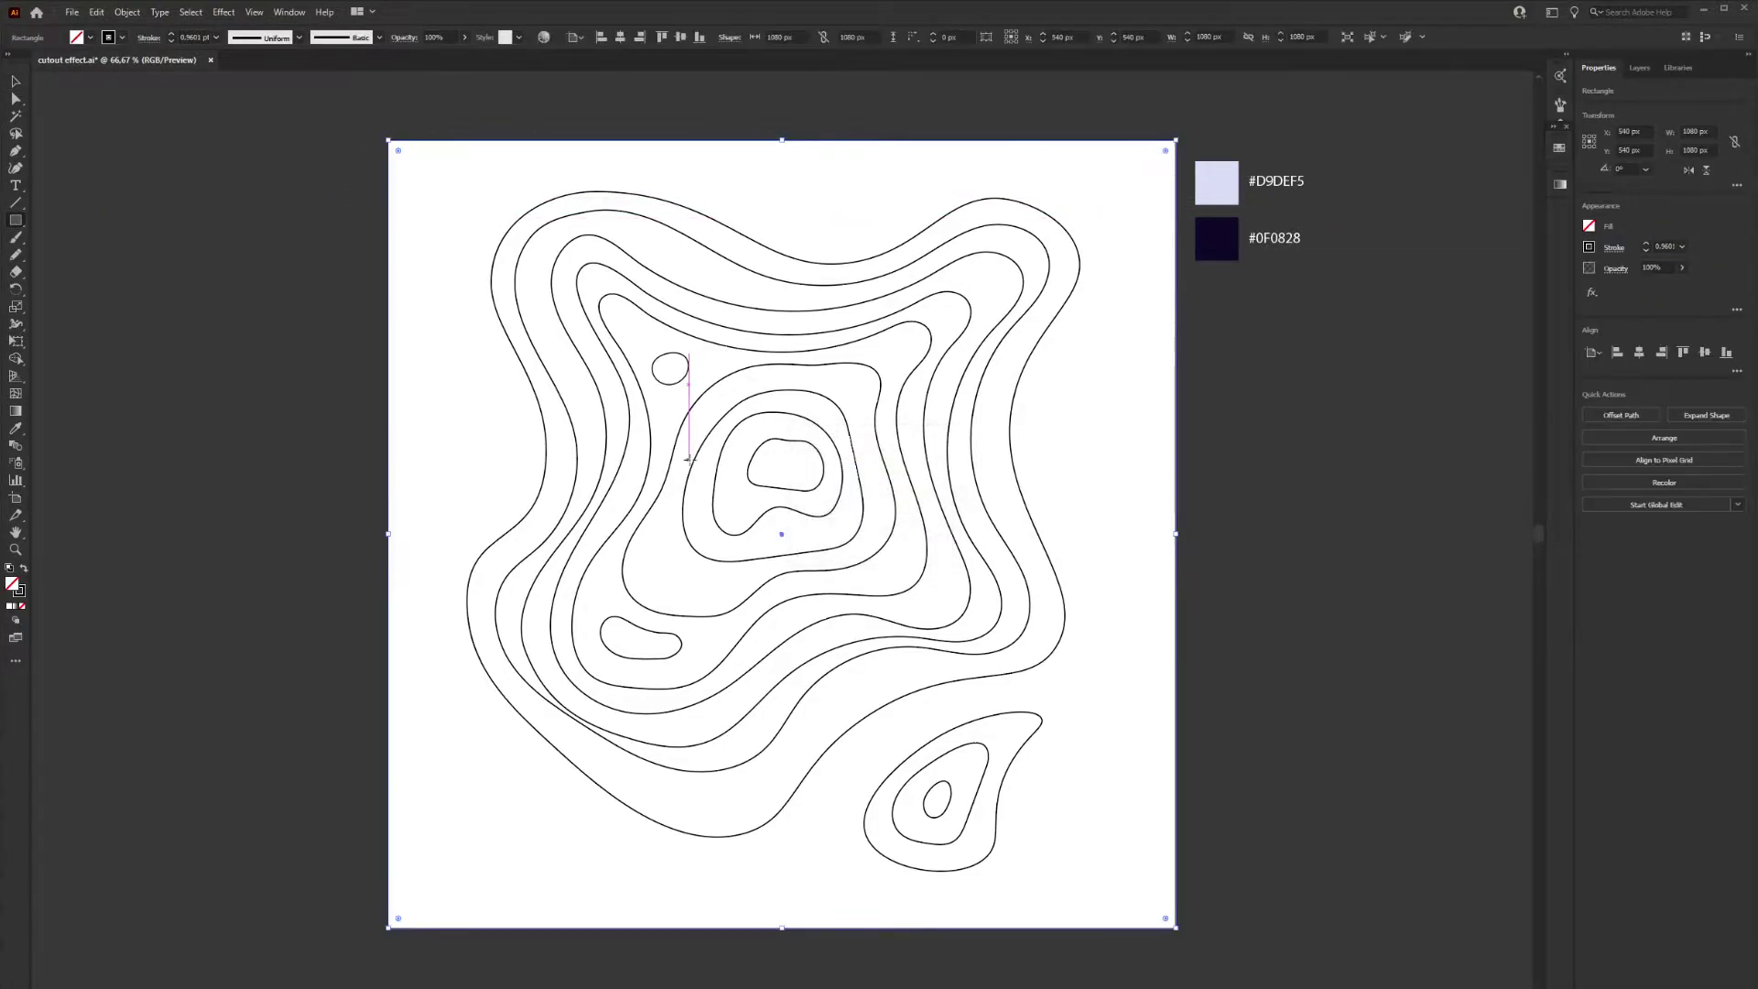
{"action": "key", "text": "v"}
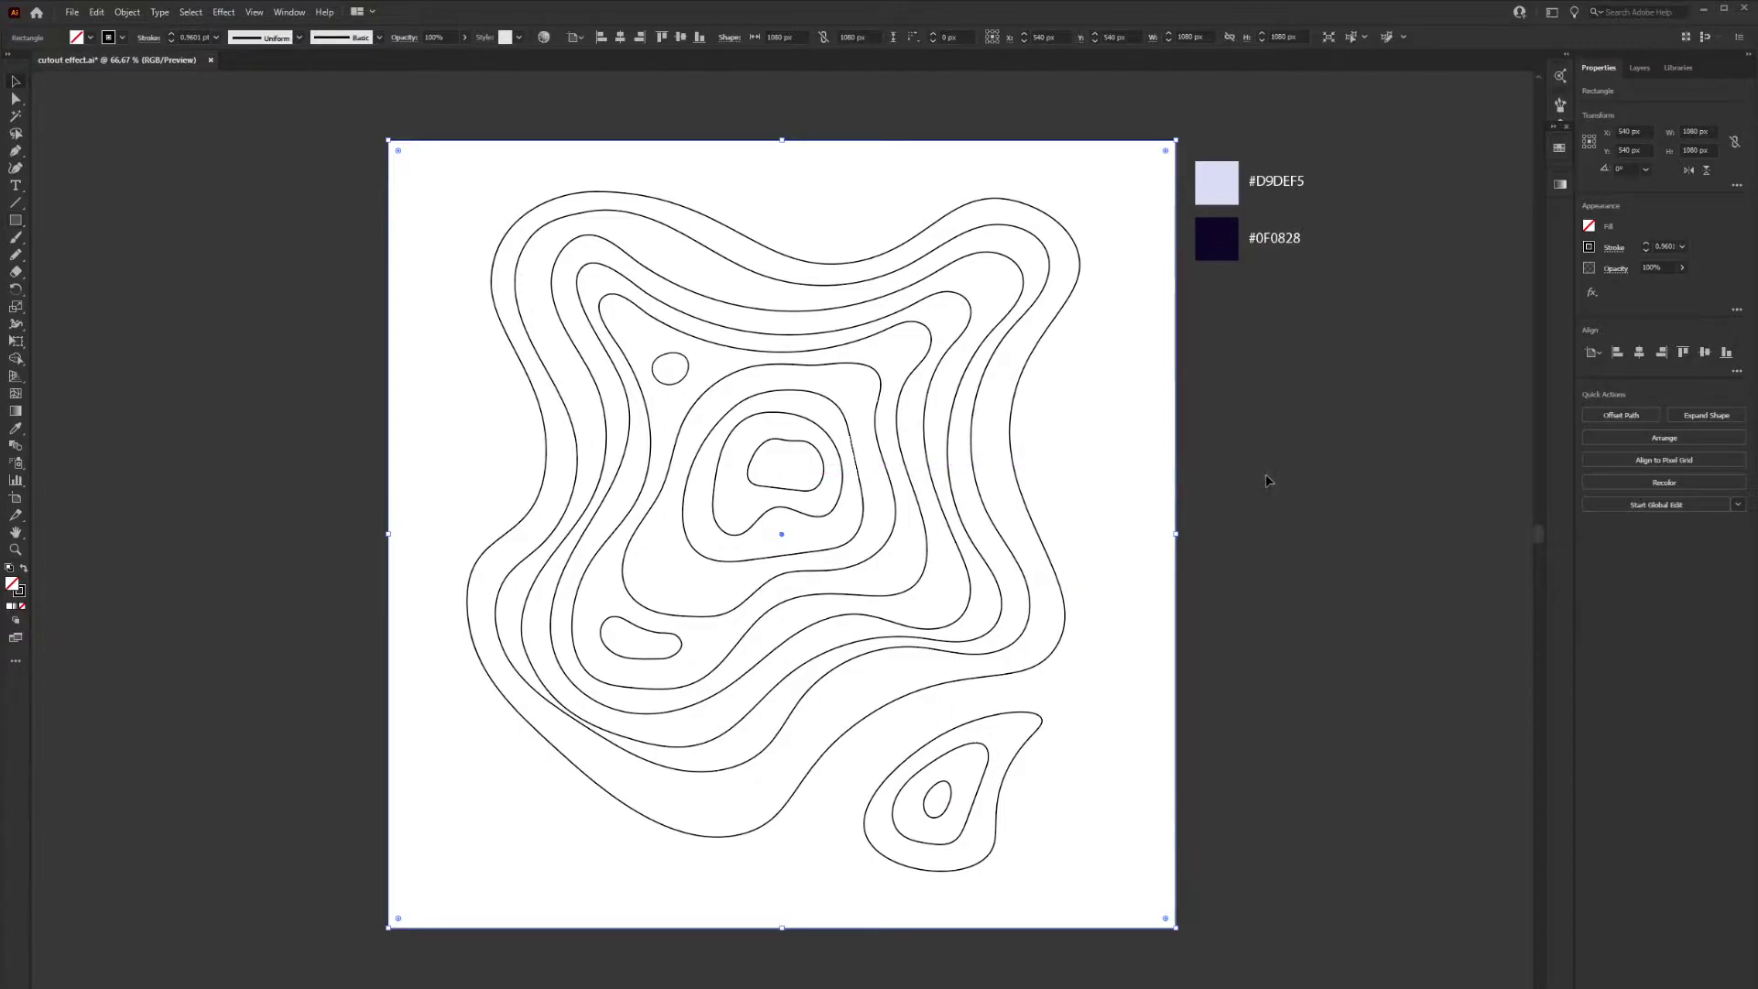
{"action": "left_click", "coordinate": [1242, 469]}
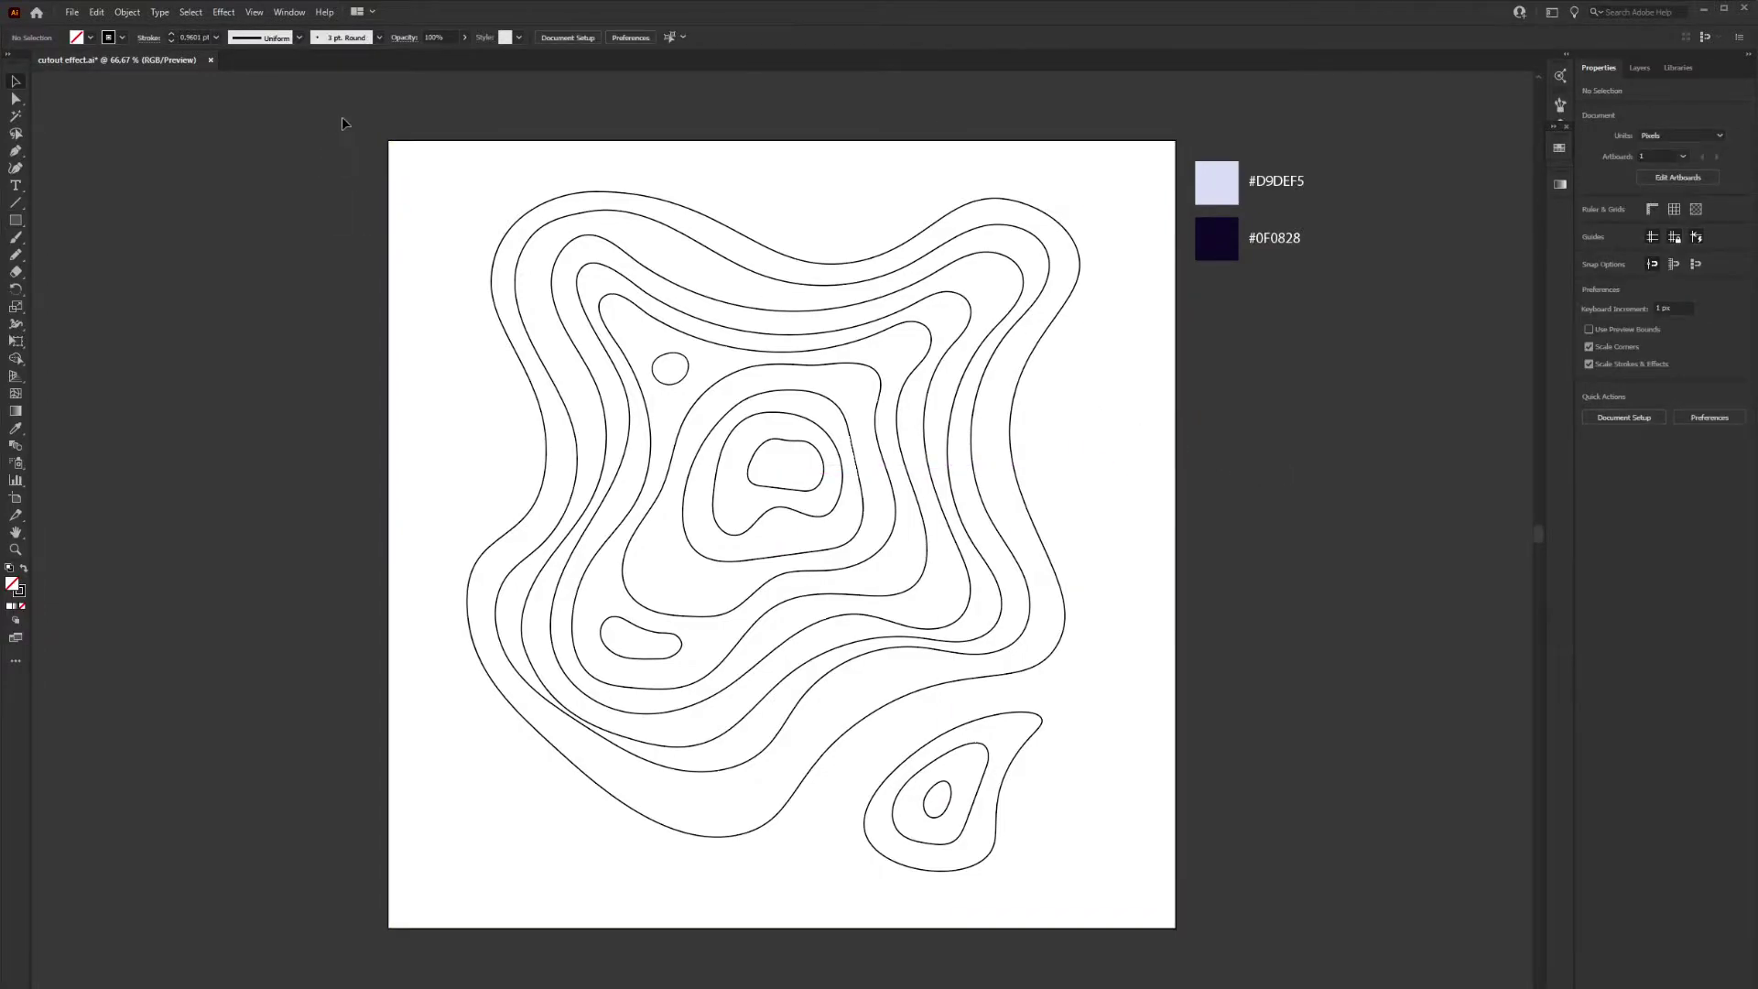
Split the rectangle and all contours into separate pieces with the Pathfinder Divide operation
{"action": "left_click_drag", "start_coordinate": [625, 423], "coordinate": [1172, 944]}
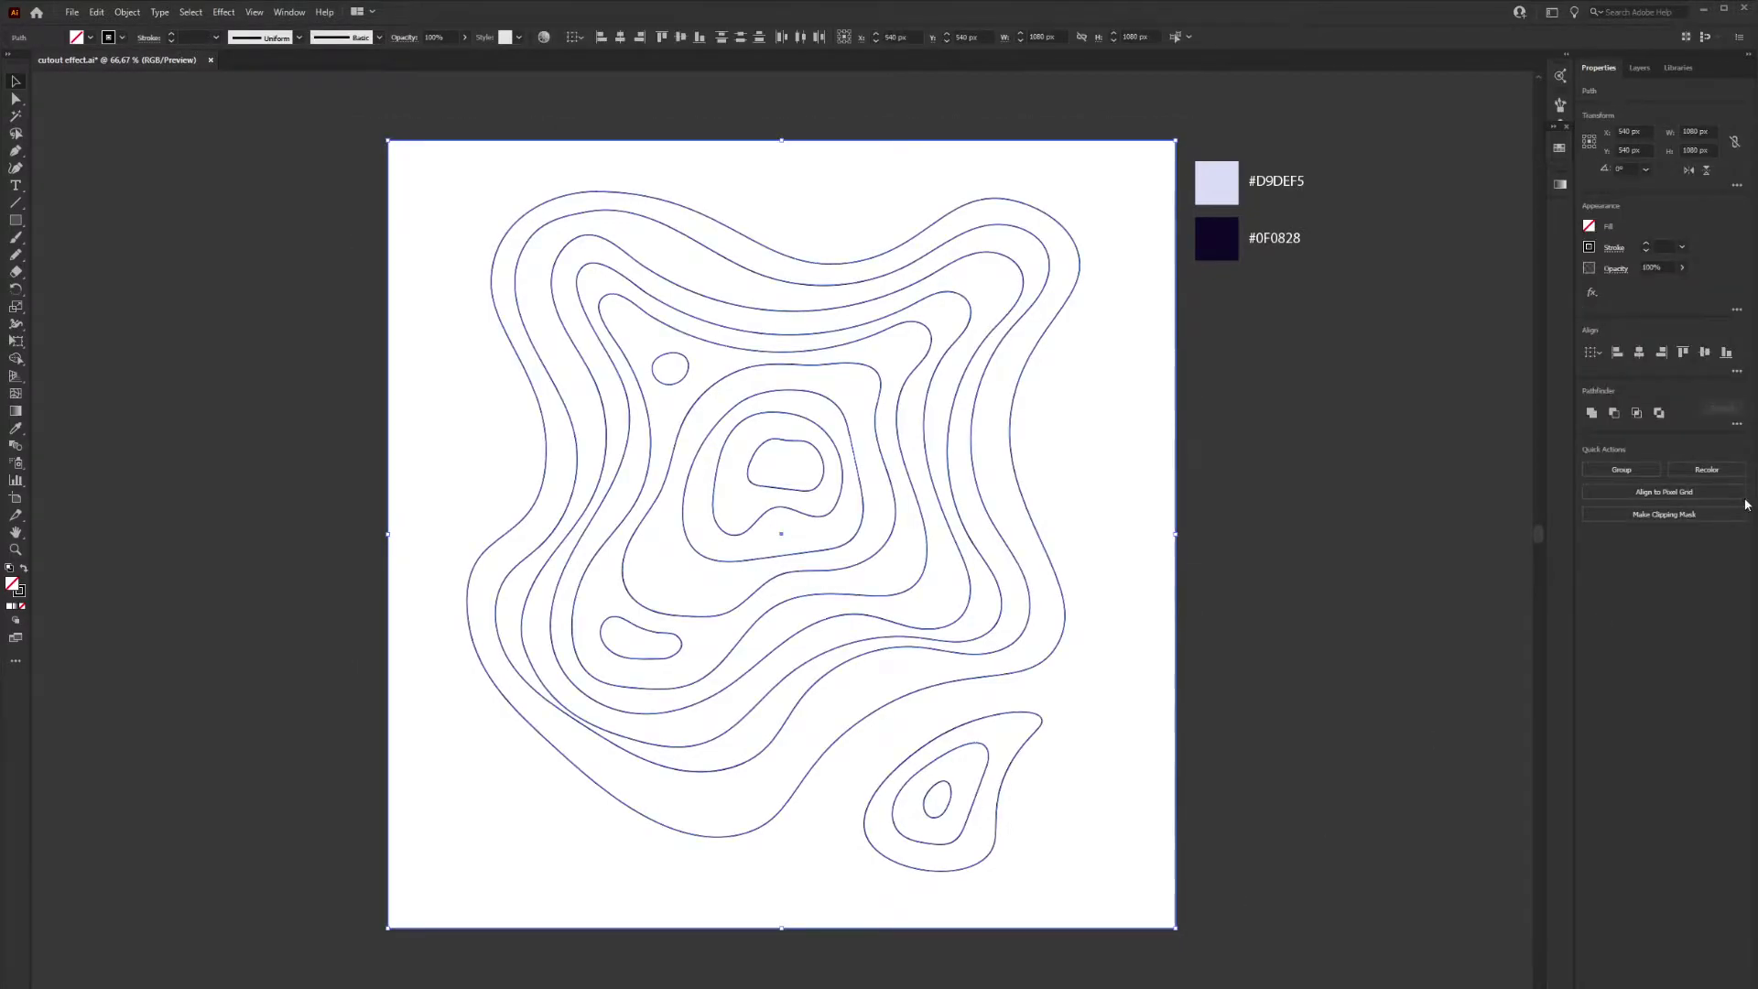
{"action": "left_click", "coordinate": [1737, 424]}
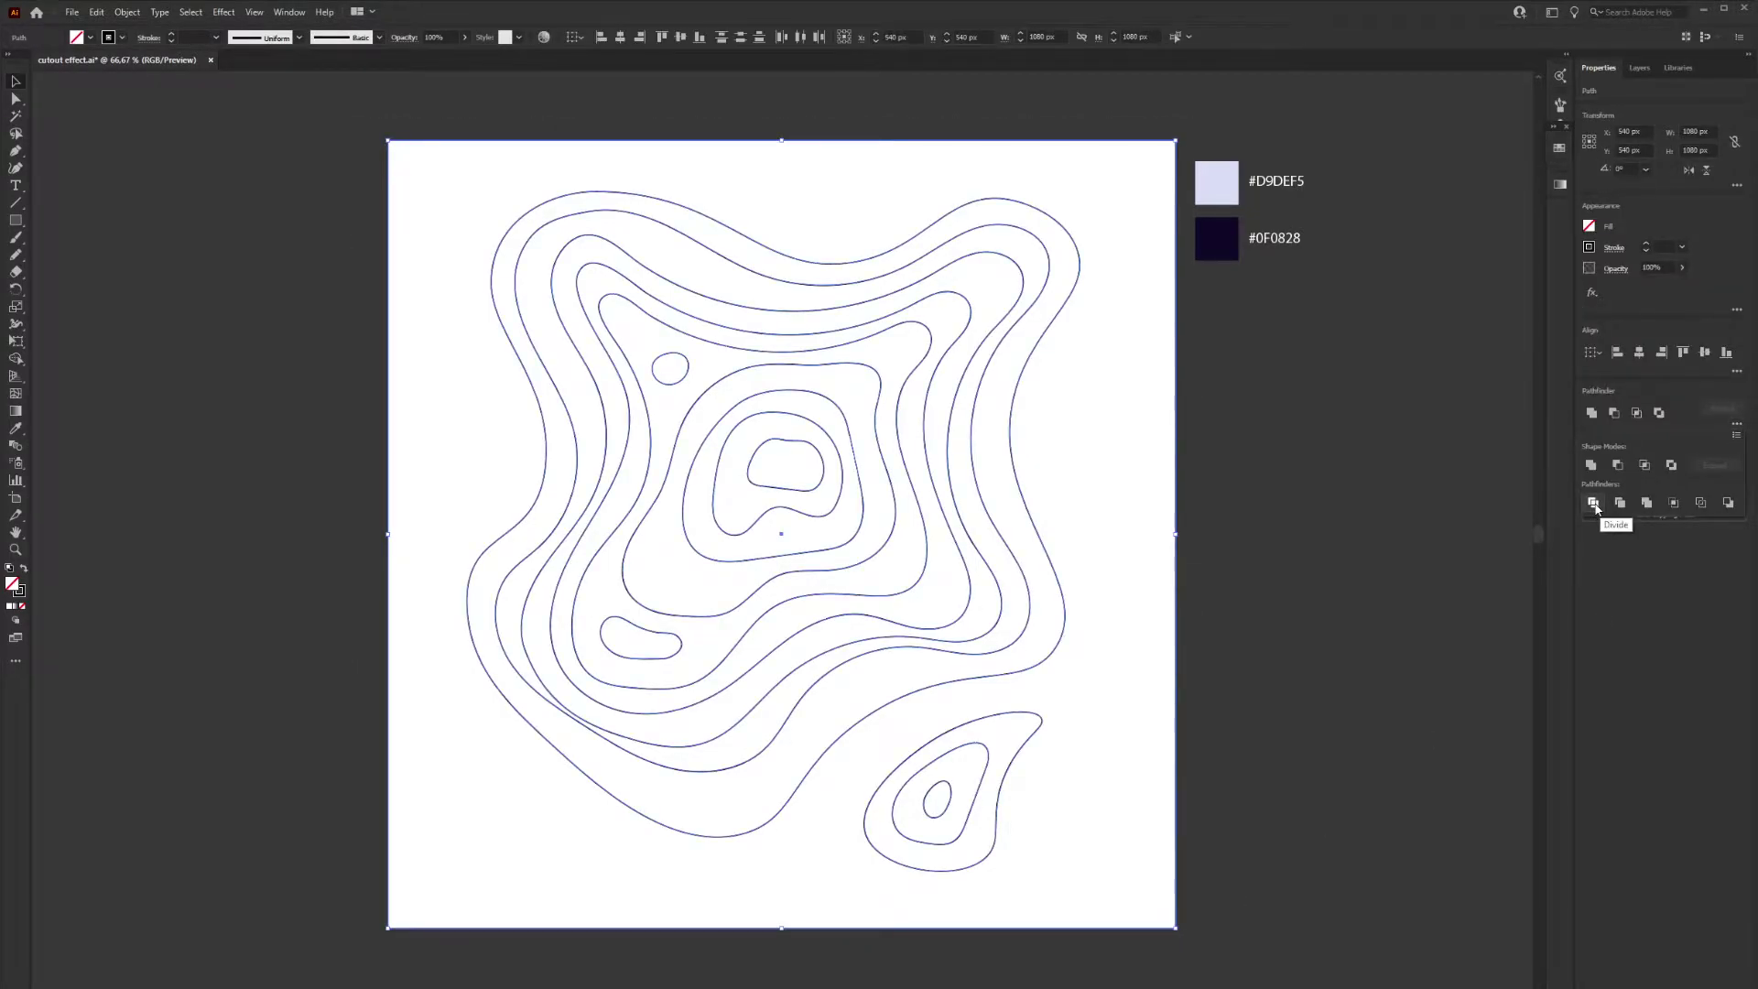
{"action": "left_click", "coordinate": [1594, 506]}
{"action": "left_click", "coordinate": [1381, 490]}
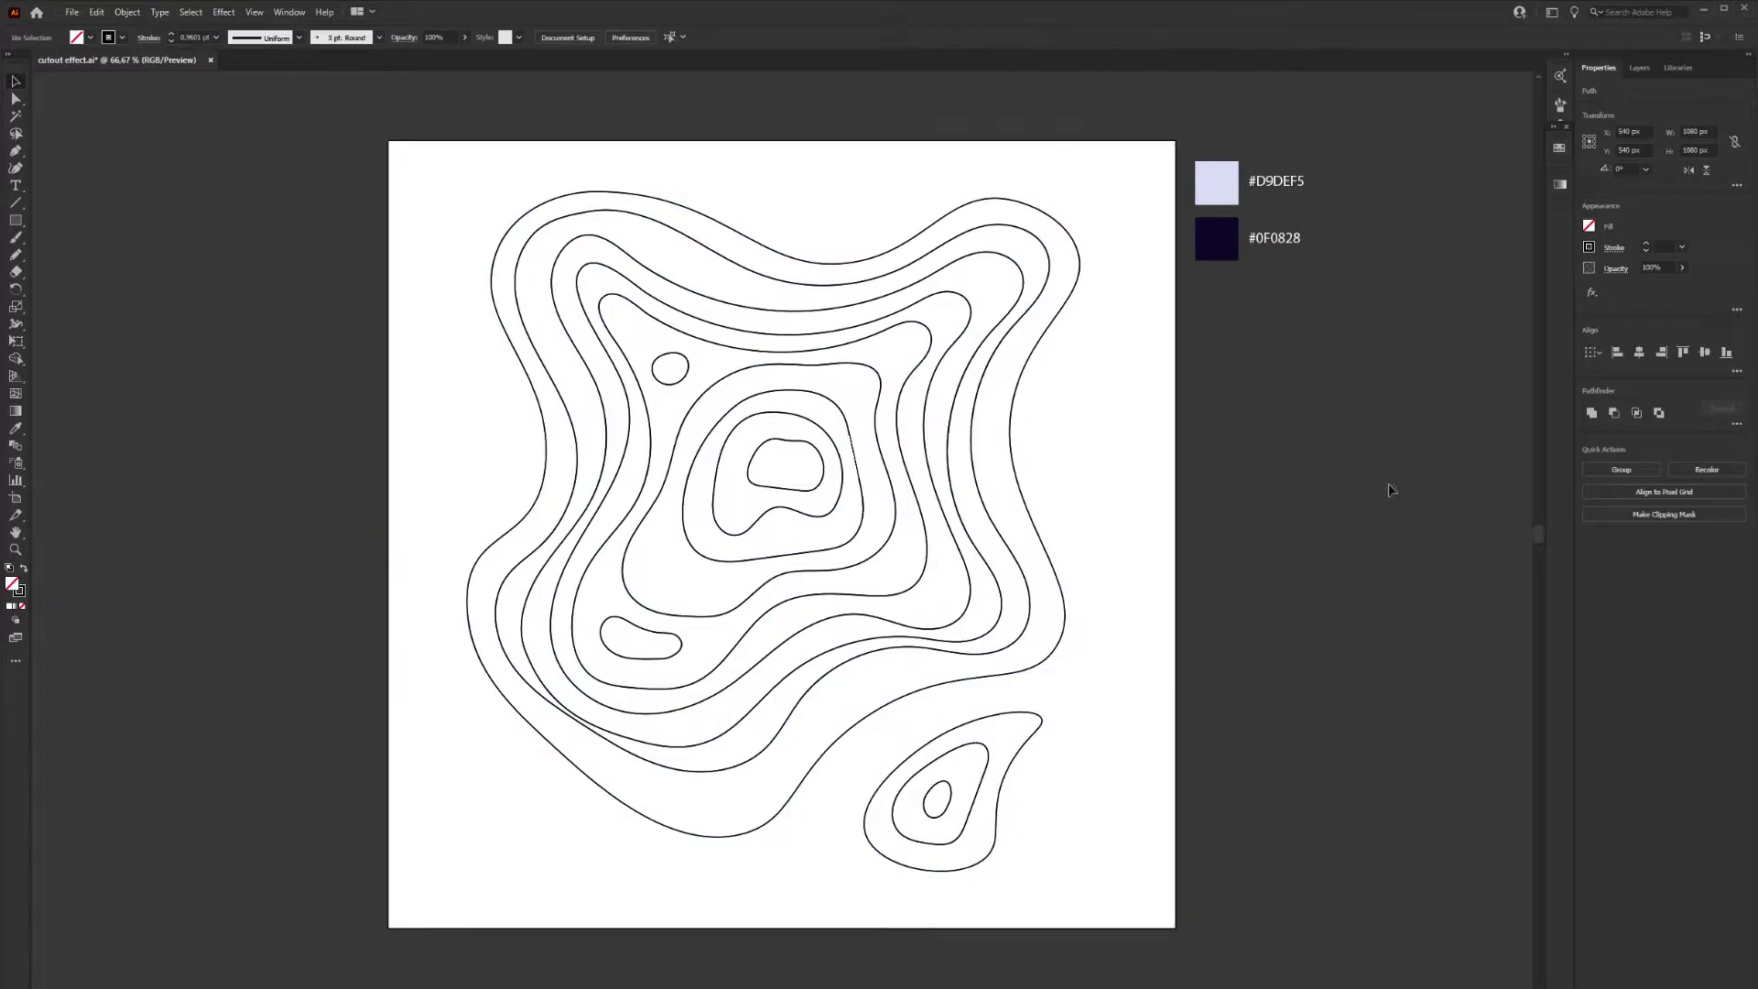
Ungroup the divided artwork and deselect the pieces
{"action": "left_click", "coordinate": [1032, 524]}
{"action": "right_click", "coordinate": [1031, 520]}
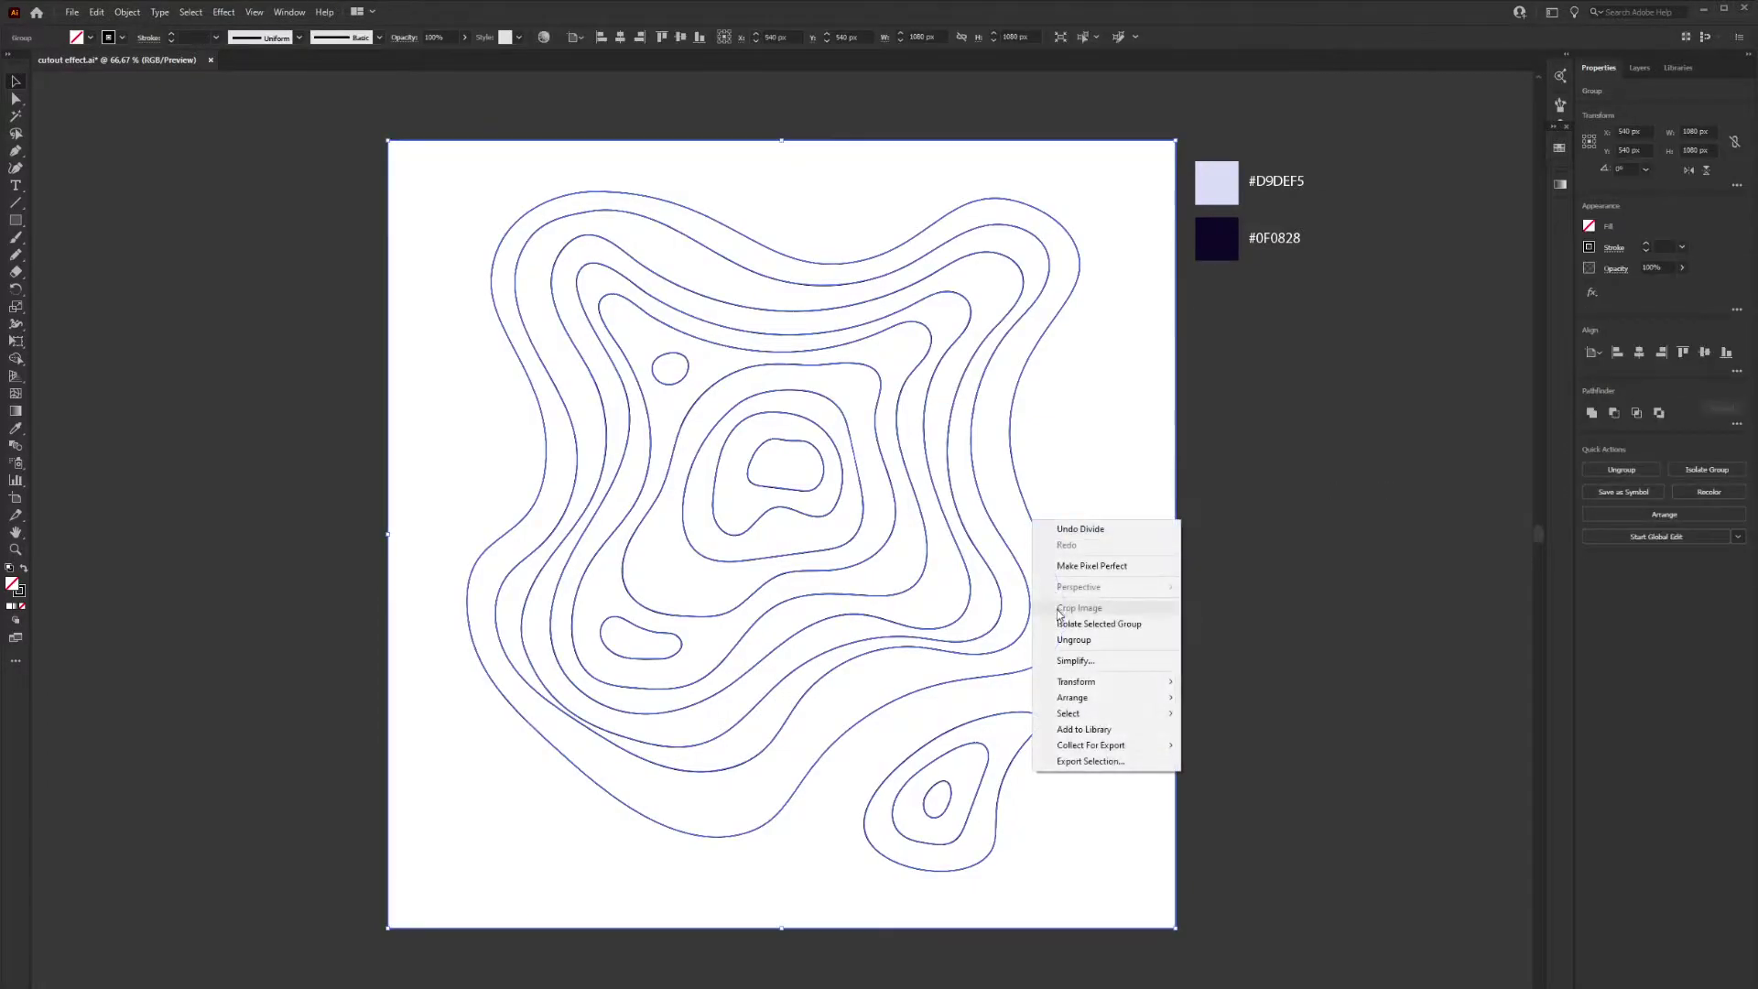
{"action": "left_click", "coordinate": [1064, 641]}
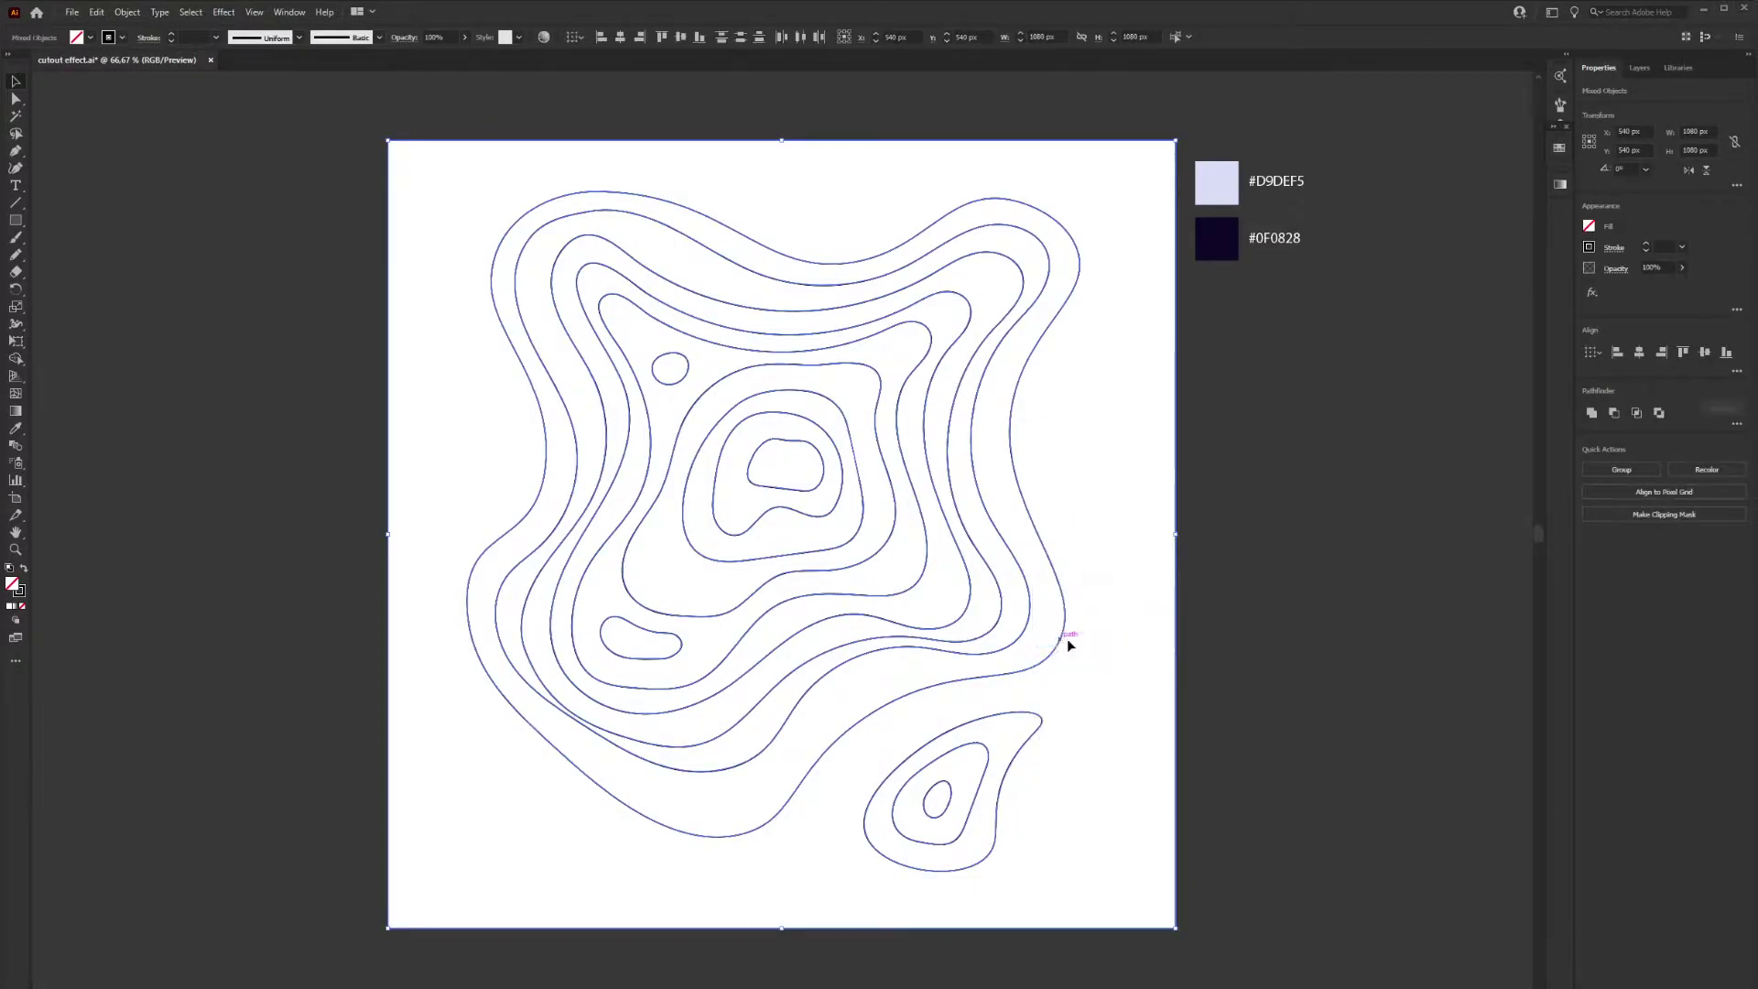
{"action": "left_click", "coordinate": [1333, 577]}
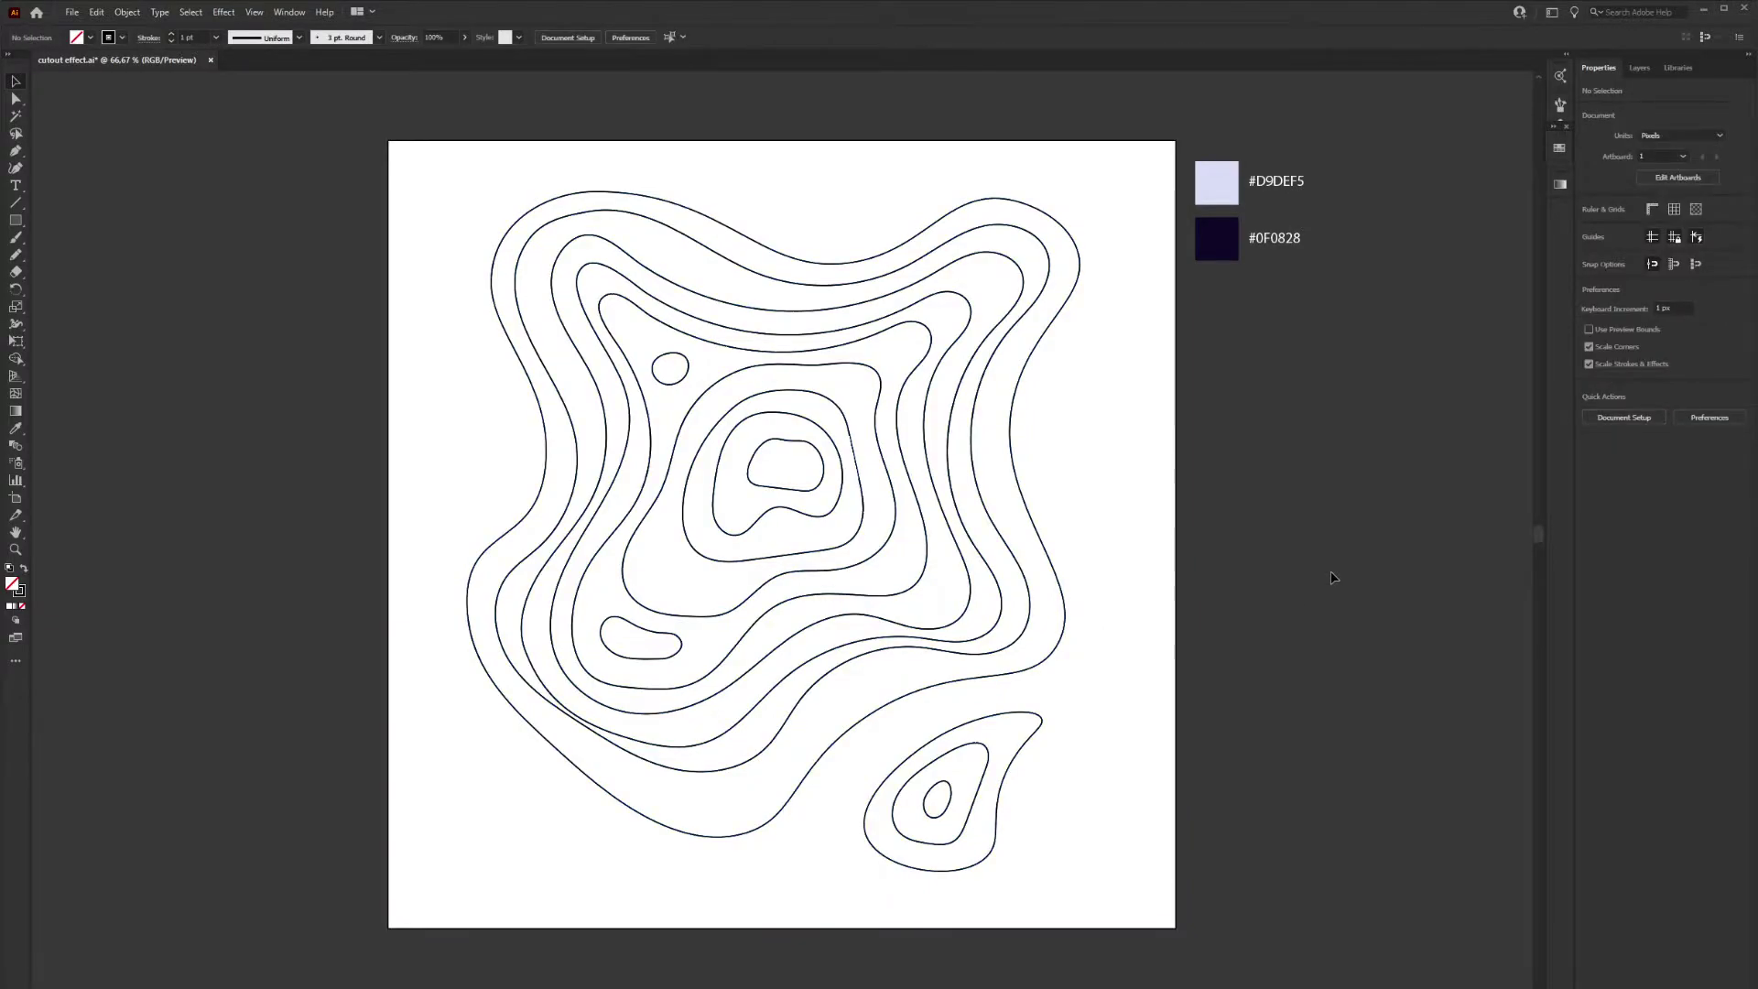
Draw a tall rectangle about 59 x 576 px beneath the color swatches and fill it with a white-to-black gradient
{"action": "left_click", "coordinate": [16, 222]}
{"action": "left_click_drag", "start_coordinate": [1195, 326], "coordinate": [1239, 746]}
{"action": "left_click", "coordinate": [1588, 226]}
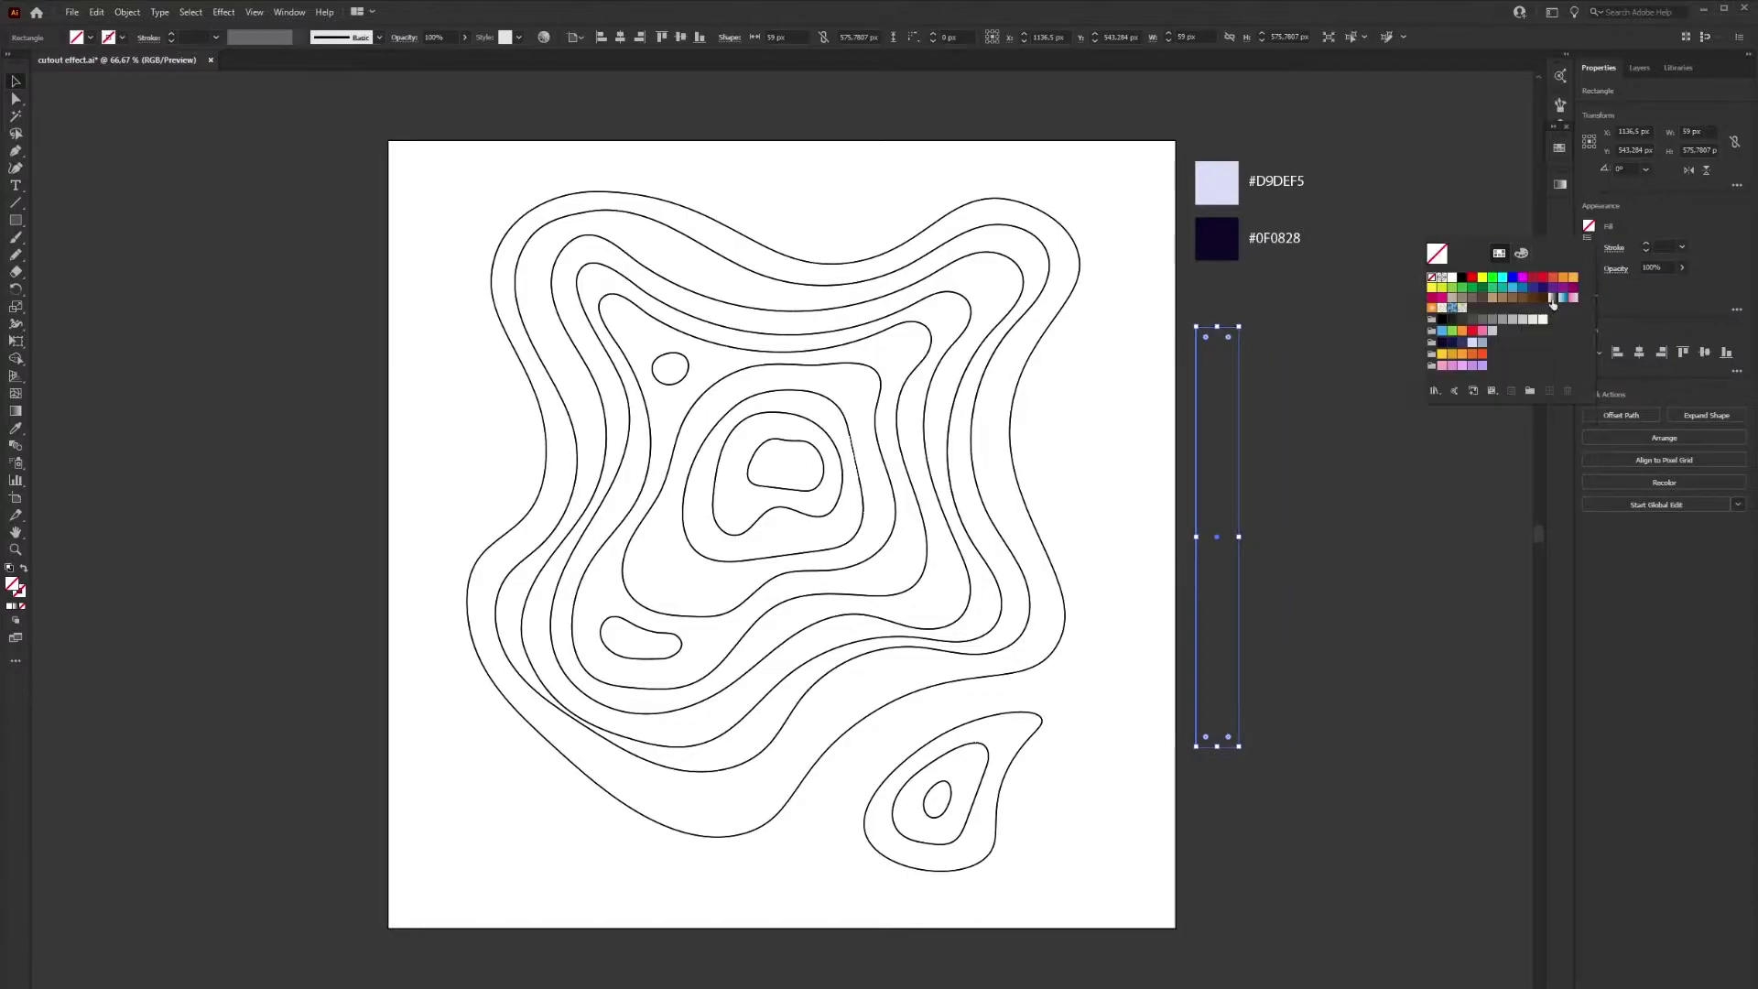
{"action": "left_click", "coordinate": [1554, 297]}
{"action": "key", "text": "Escape"}
Recolor the gradient's white stop with the light lavender sampled from the #D9DEF5 swatch
{"action": "key", "text": "g"}
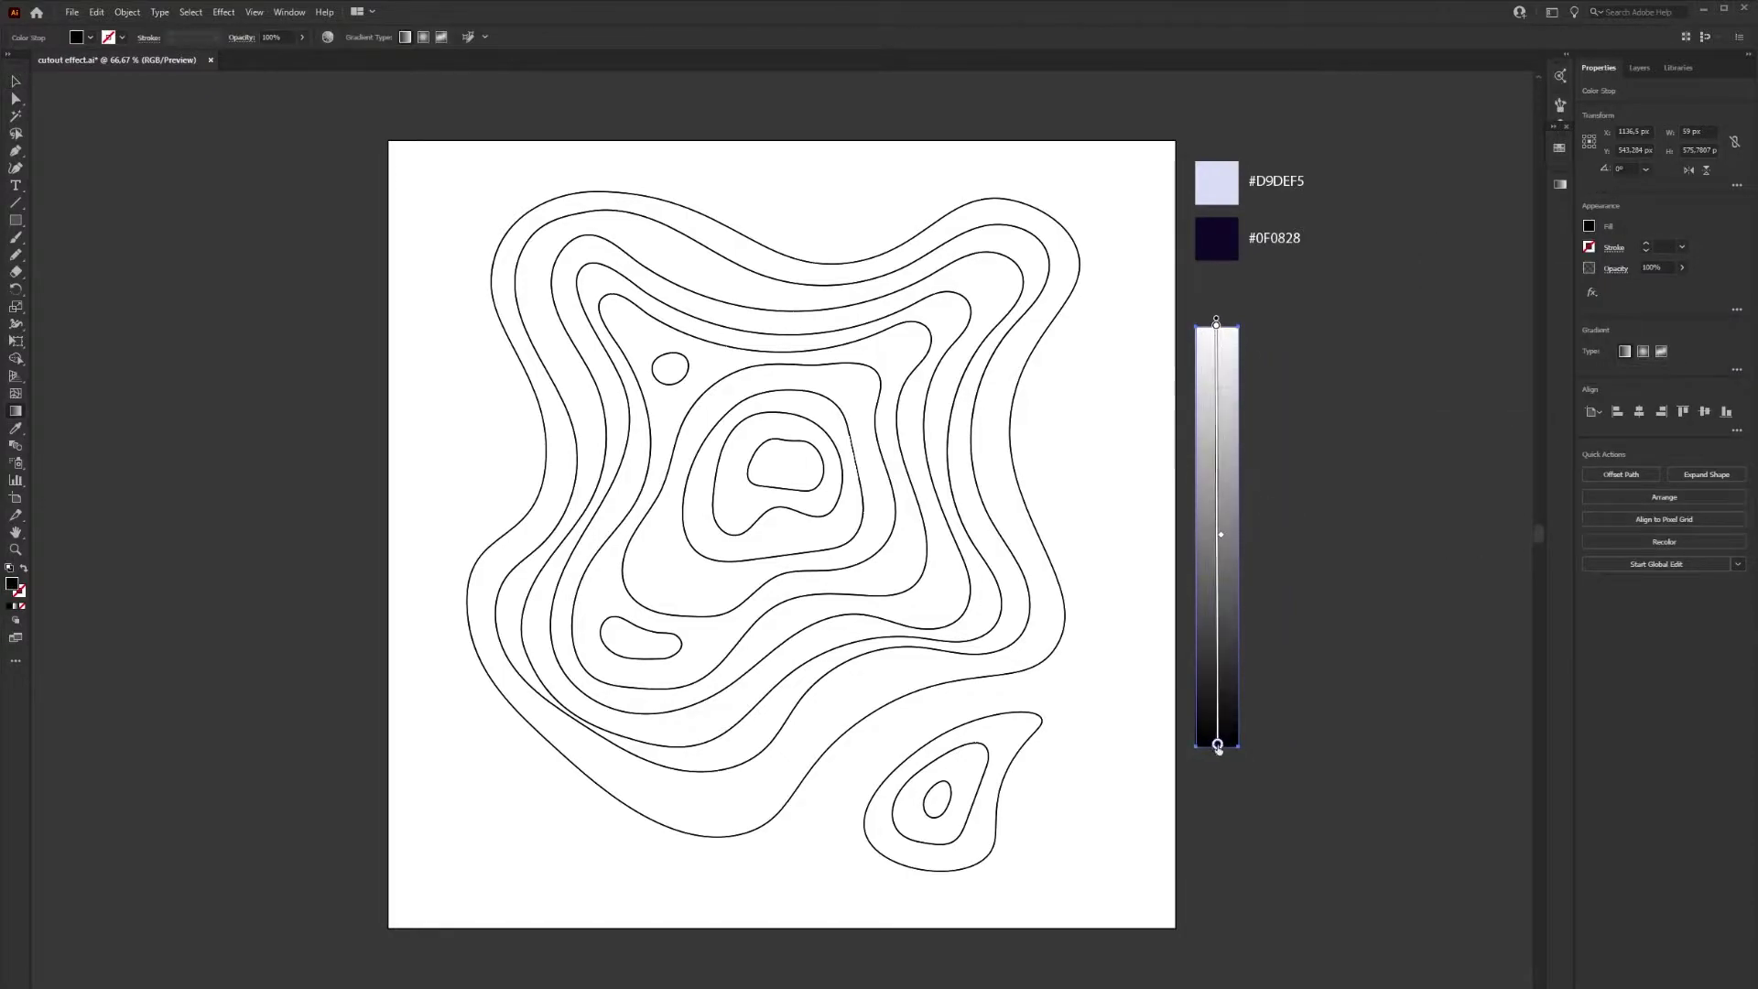
{"action": "double_click", "coordinate": [1215, 328]}
{"action": "left_click", "coordinate": [1031, 427]}
{"action": "left_click", "coordinate": [1220, 178]}
{"action": "key", "text": "Escape"}
Recolor the gradient's black stop with the dark purple sampled from the #0F0828 swatch and deselect the bar
{"action": "double_click", "coordinate": [1217, 744]}
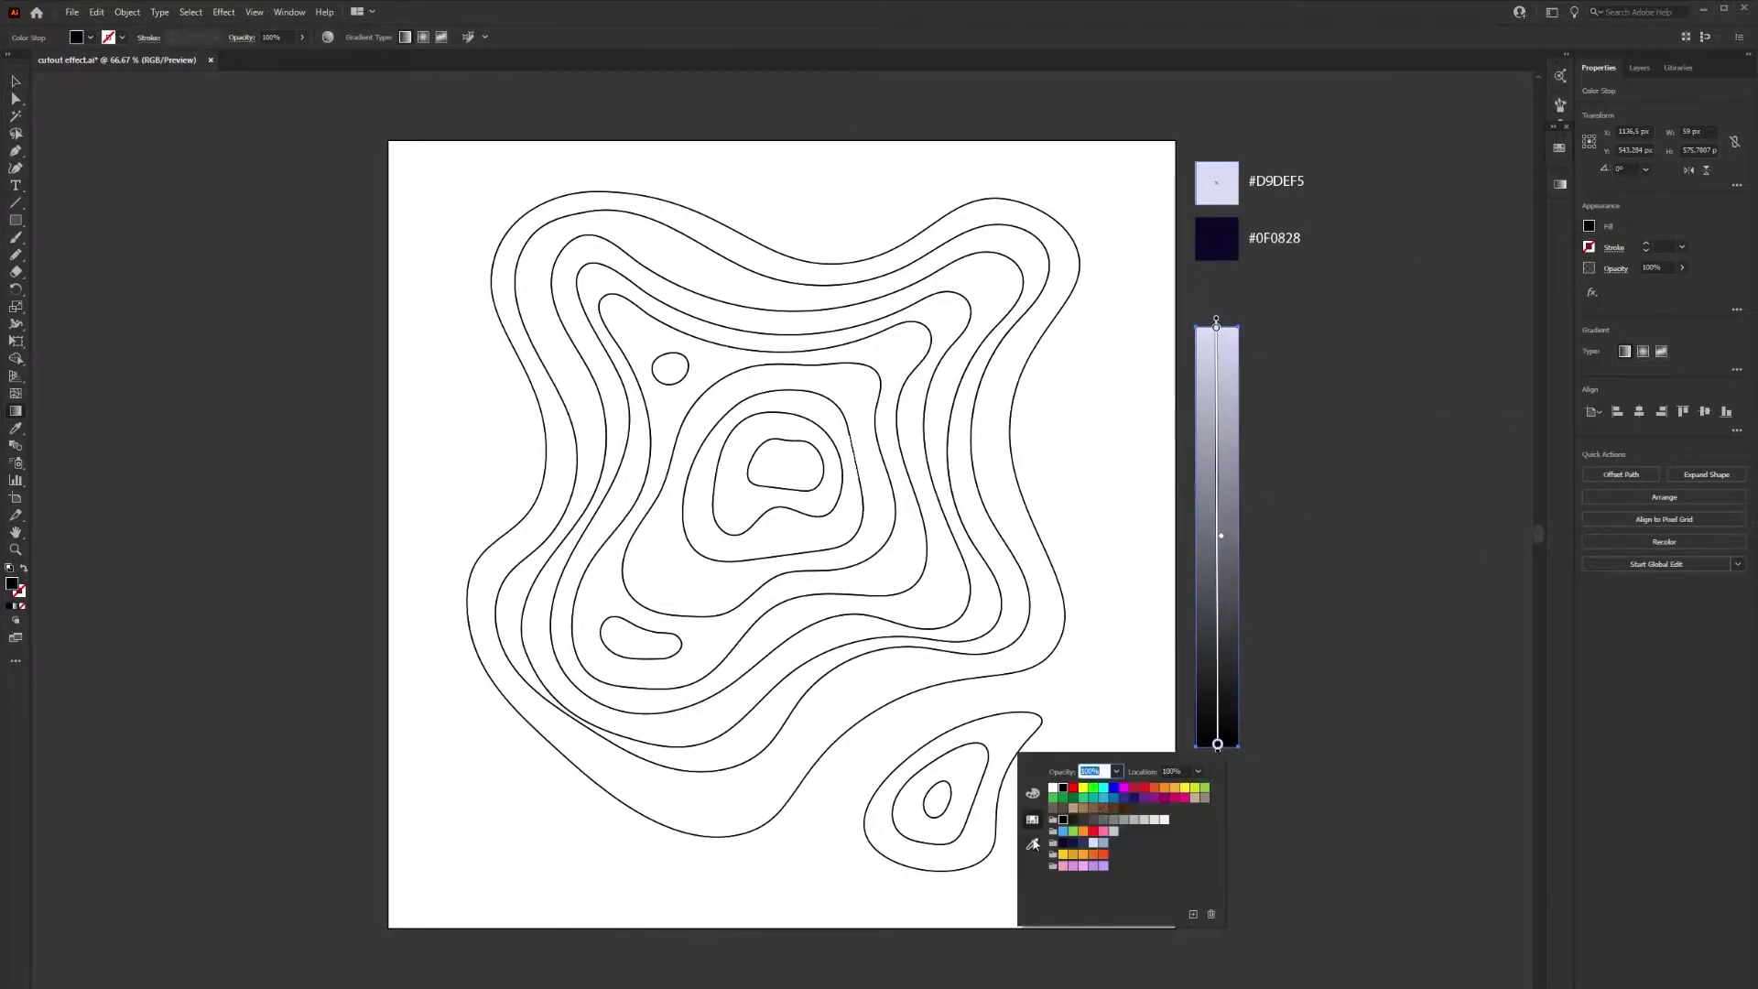
{"action": "left_click", "coordinate": [1031, 841]}
{"action": "left_click", "coordinate": [1216, 239]}
{"action": "key", "text": "Escape"}
{"action": "key", "text": "v"}
{"action": "left_click", "coordinate": [1352, 565]}
Rasterize the gradient bar in RGB at High (300 ppi)
{"action": "left_click", "coordinate": [1226, 554]}
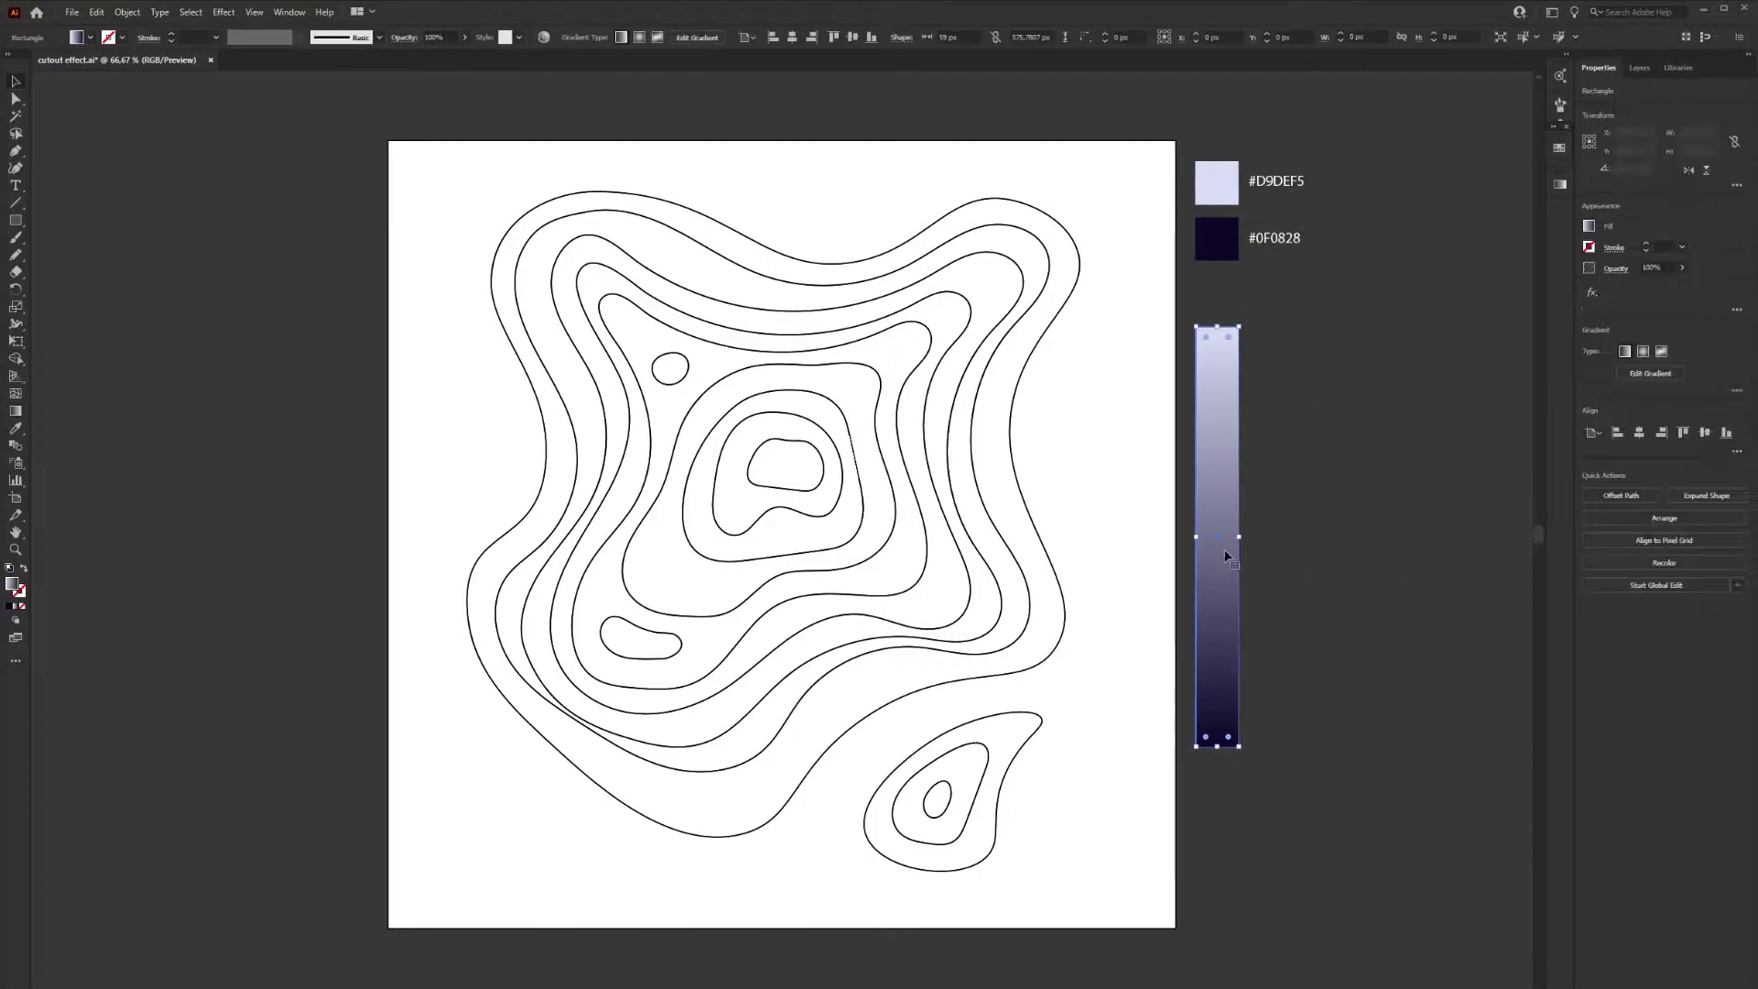
{"action": "left_click", "coordinate": [127, 12]}
{"action": "left_click", "coordinate": [165, 225]}
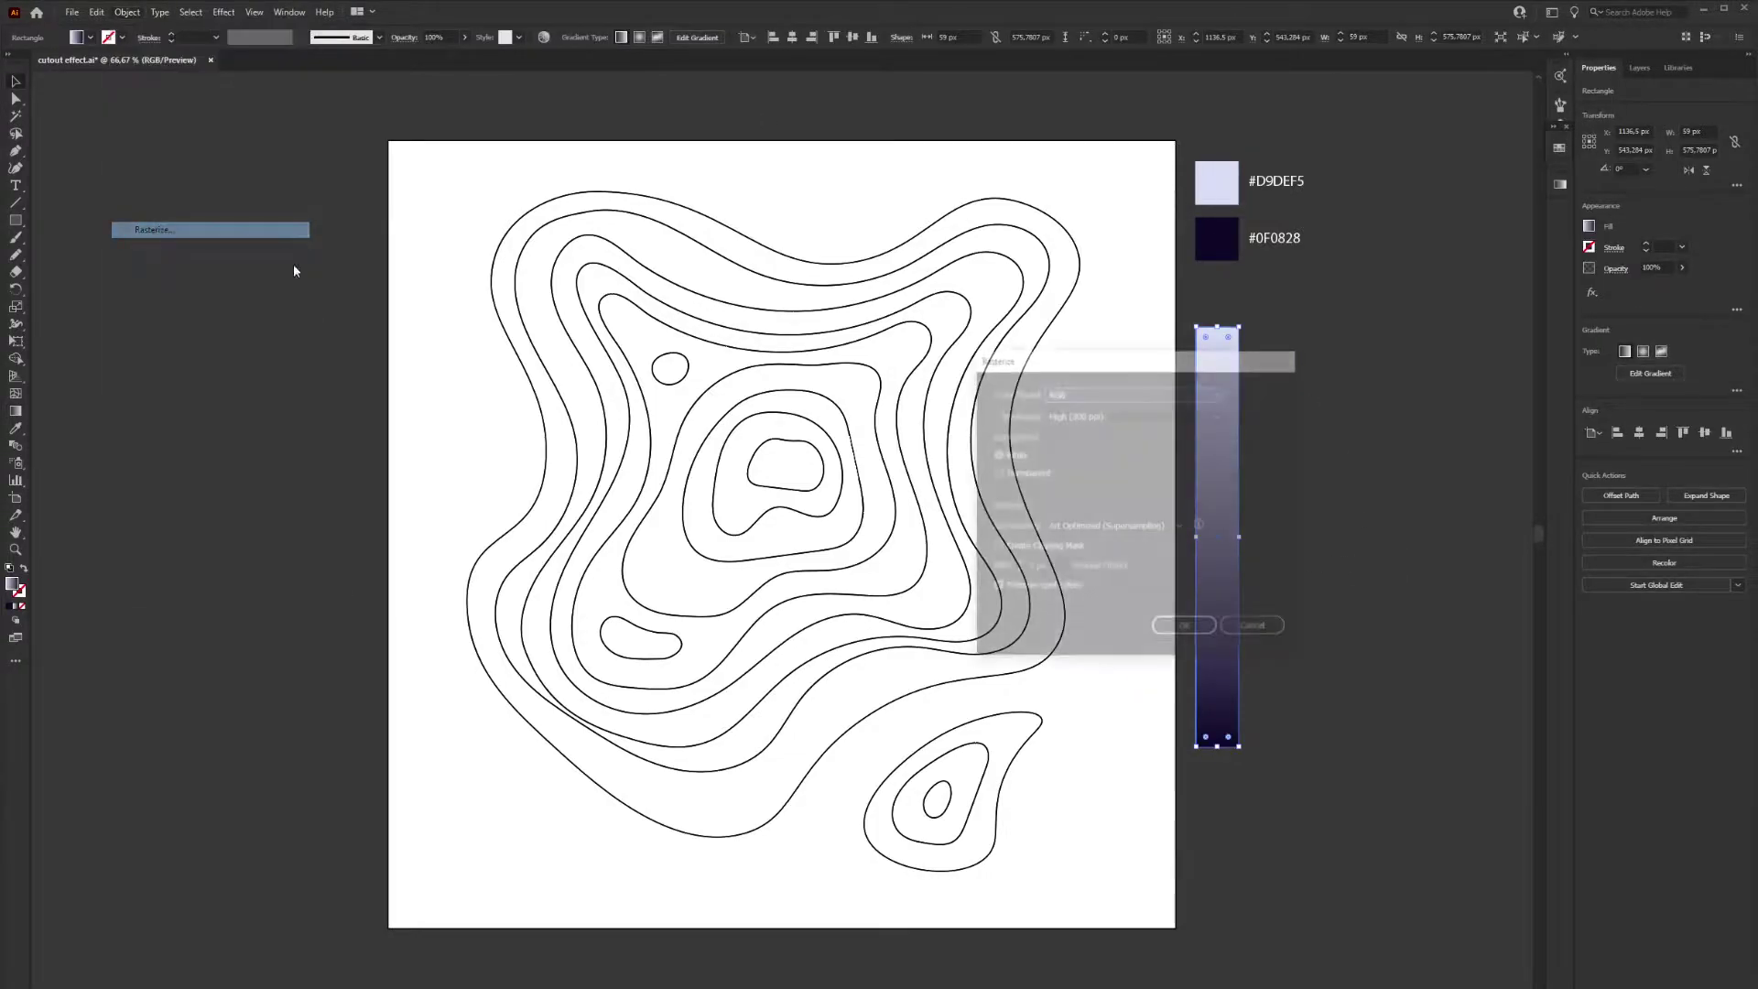
{"action": "left_click", "coordinate": [1213, 623]}
{"action": "left_click", "coordinate": [1346, 549]}
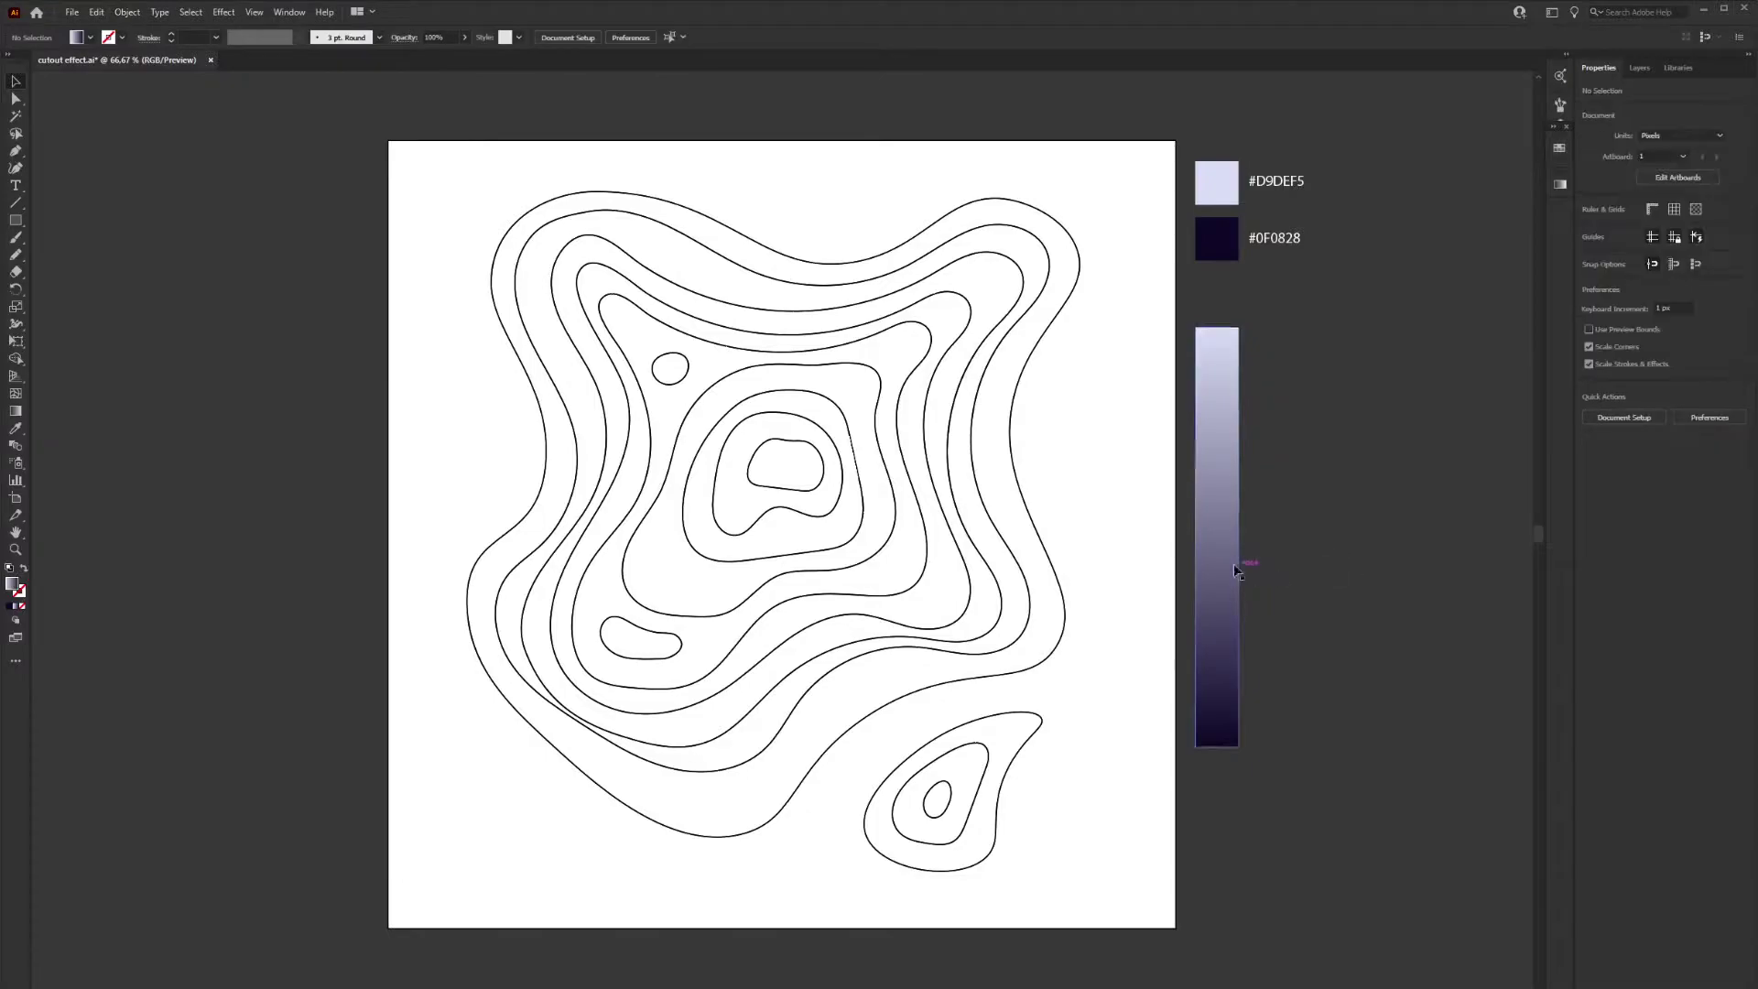
Fill the small central shape with the darkest purple sampled from the bottom of the gradient bar
{"action": "left_click", "coordinate": [807, 495]}
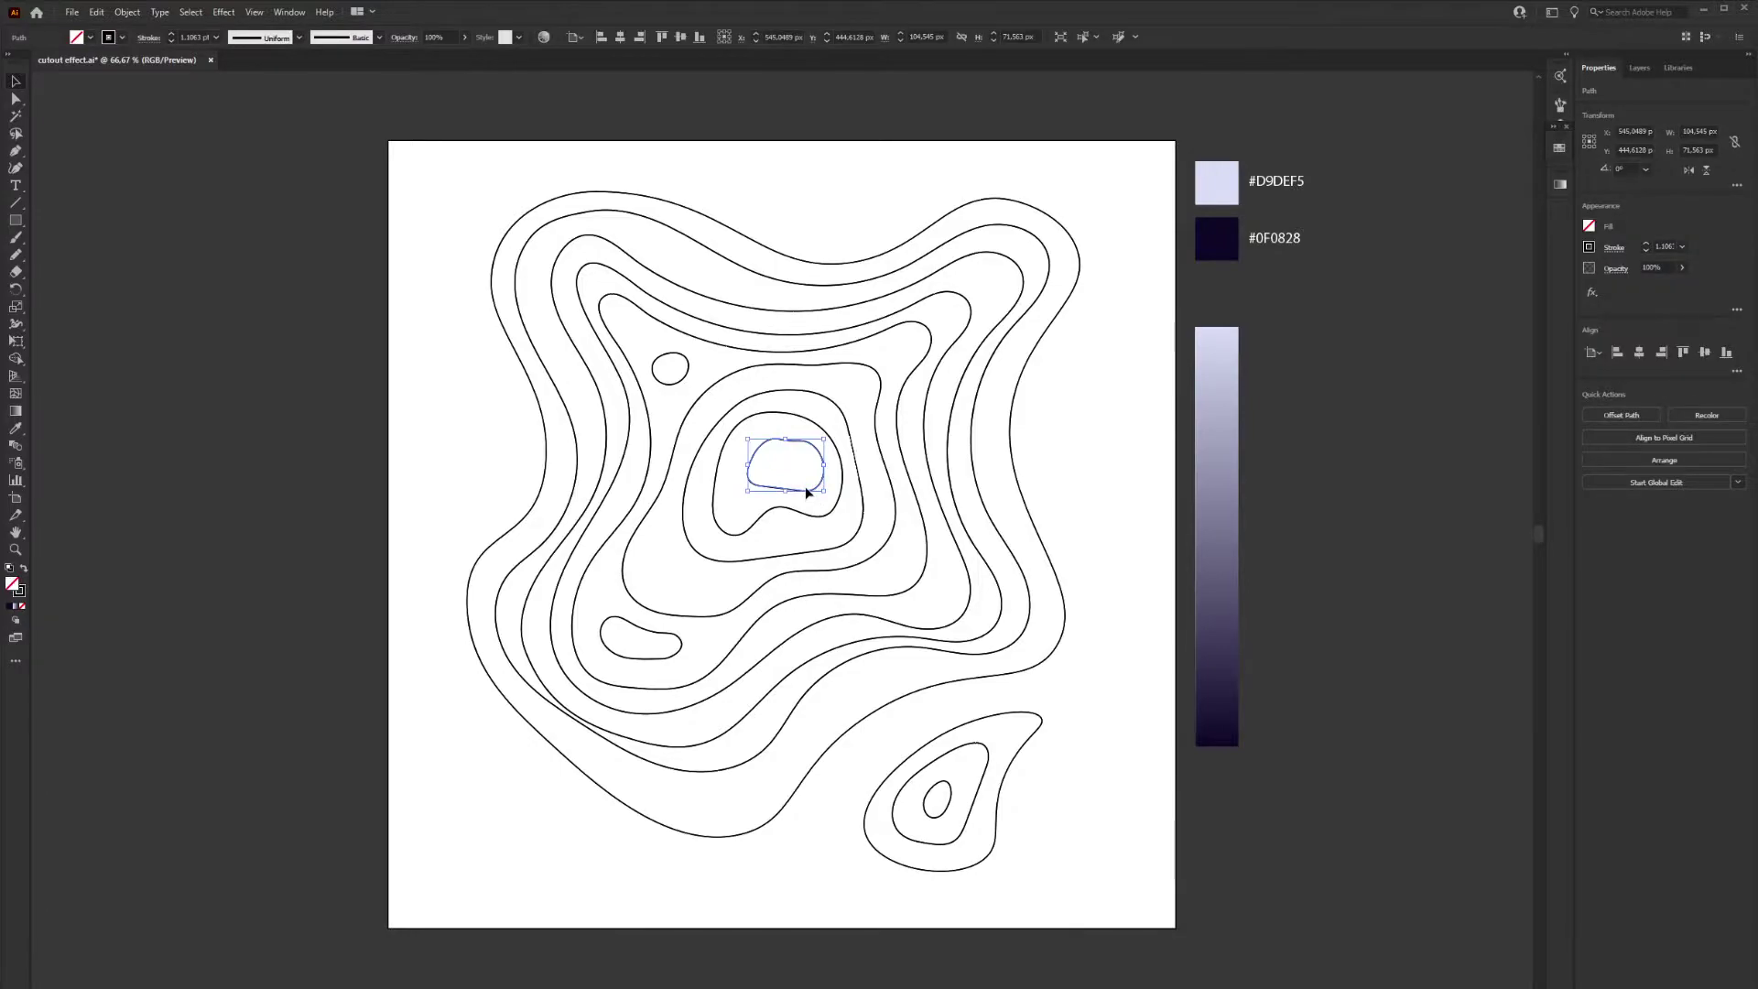
{"action": "key", "text": "i"}
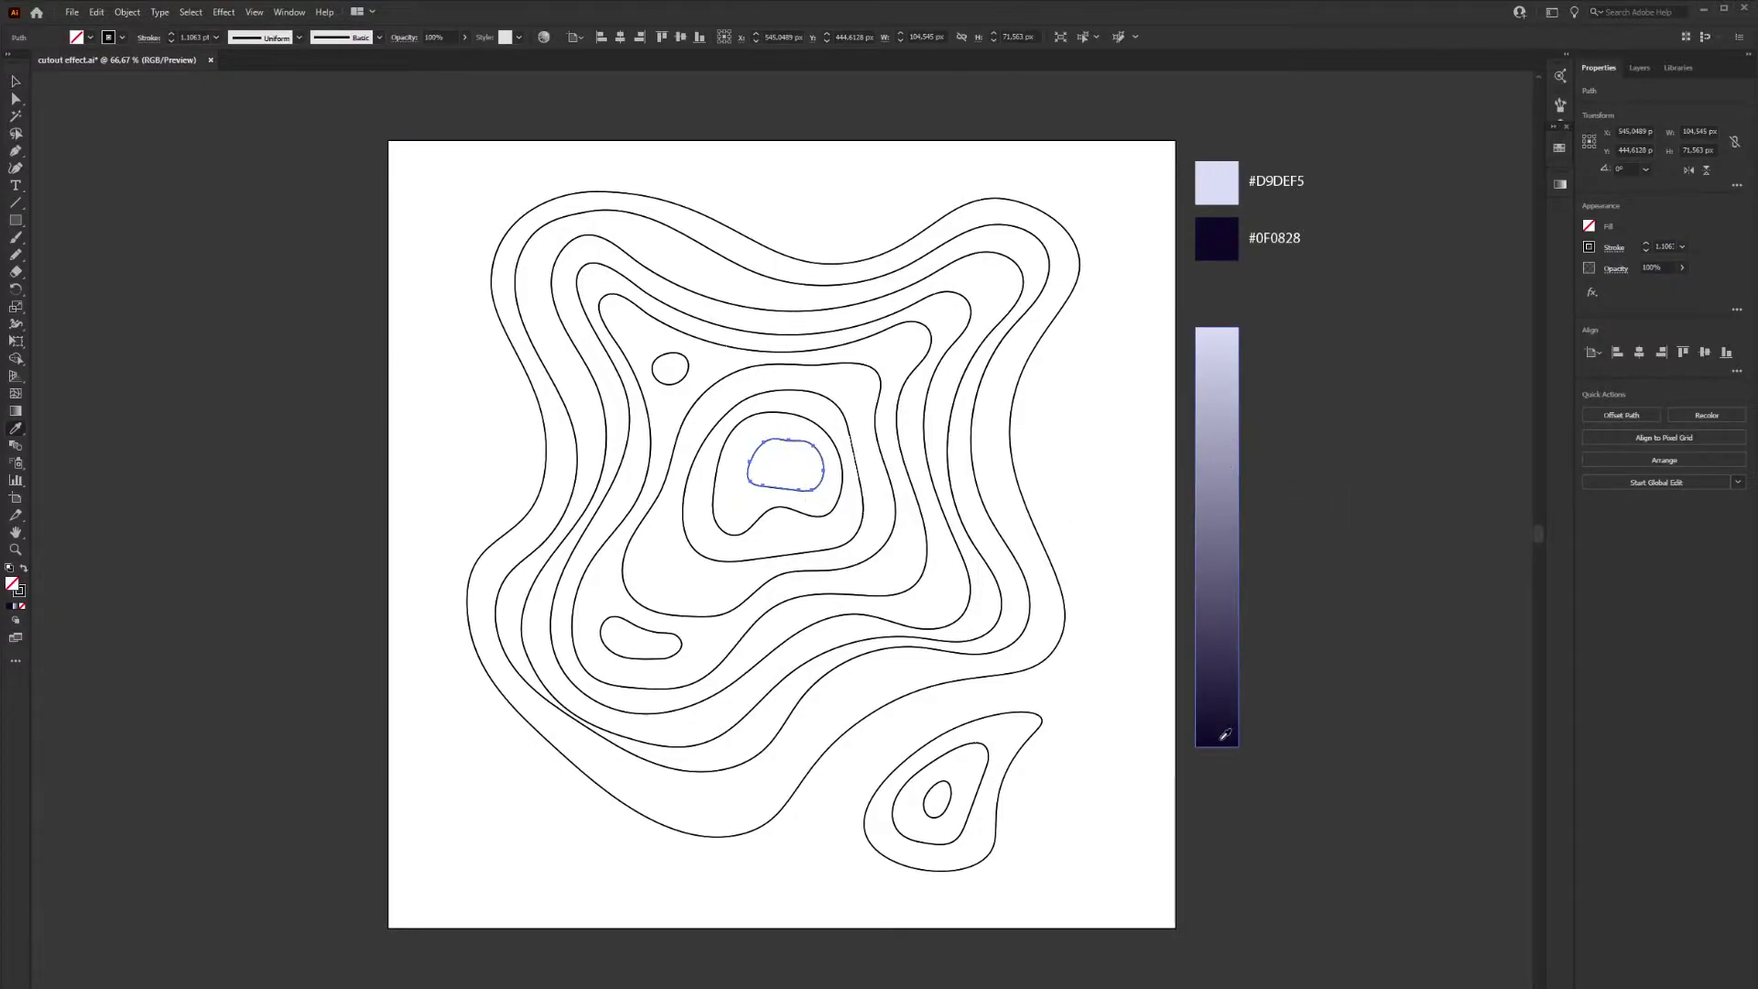
{"action": "left_click", "coordinate": [1224, 736]}
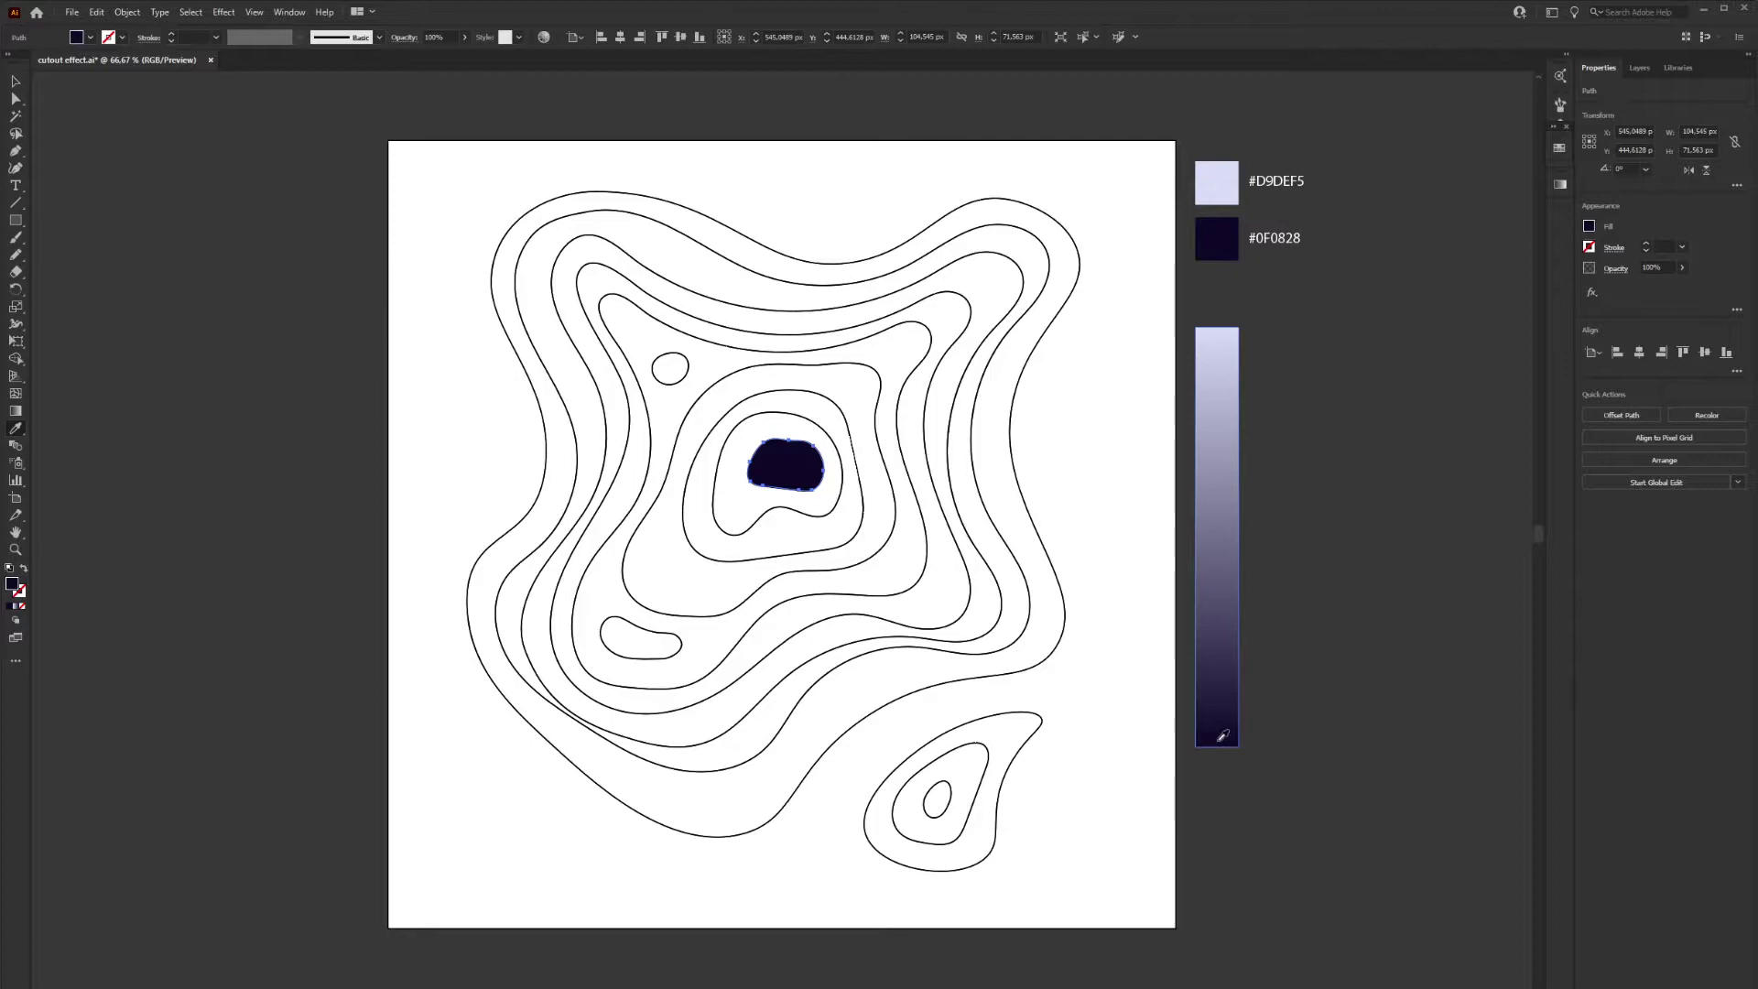
{"action": "key", "text": "v"}
{"action": "left_click", "coordinate": [1119, 613]}
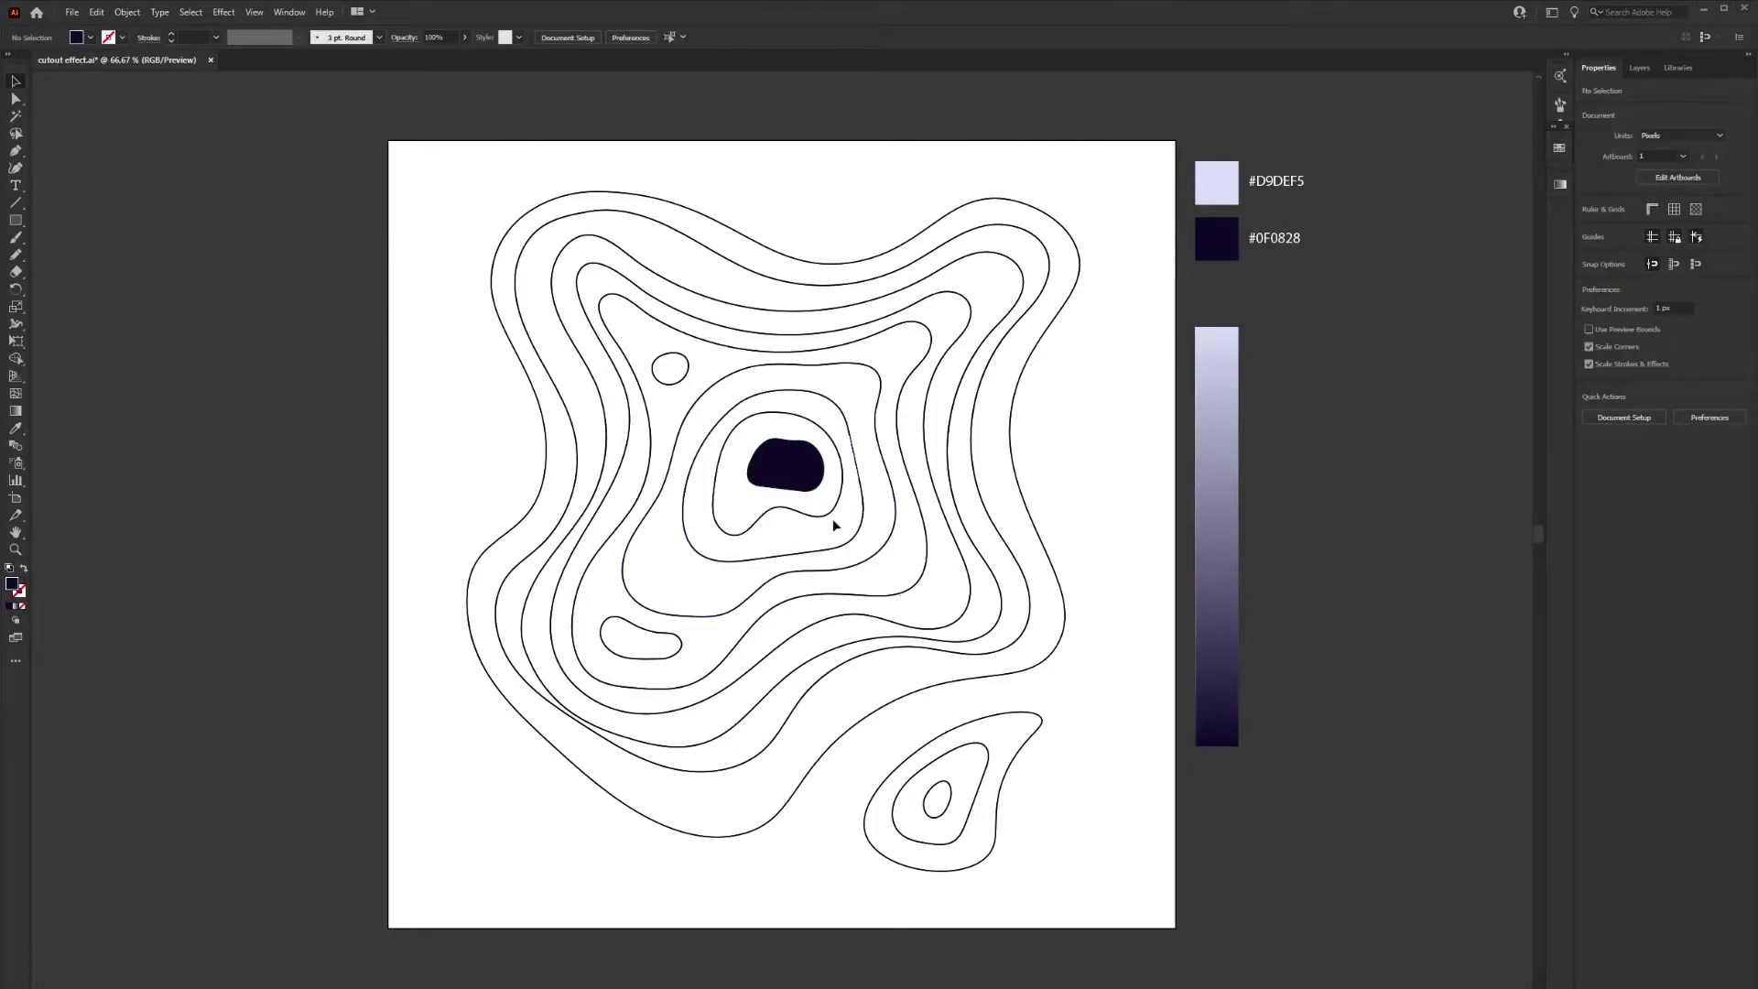
Fill the ring around the central shape with a slightly lighter dark purple sampled a bit higher on the gradient bar
{"action": "left_click", "coordinate": [800, 516]}
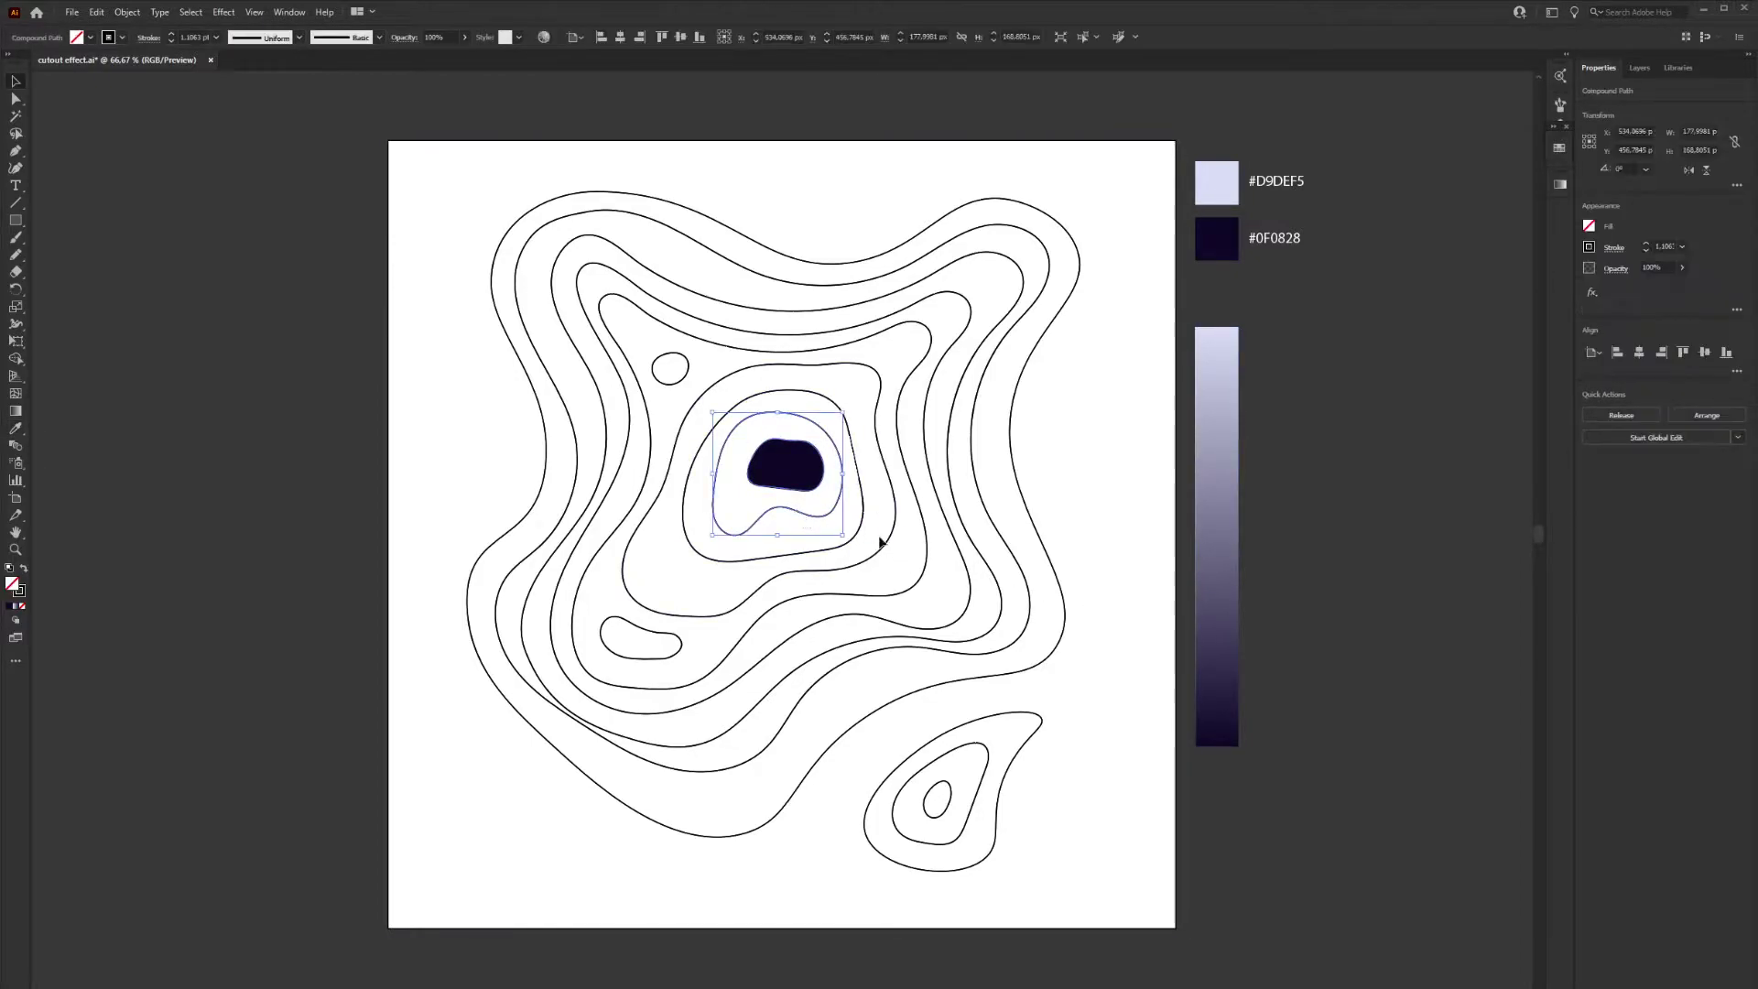
{"action": "key", "text": "i"}
{"action": "left_click", "coordinate": [1229, 711]}
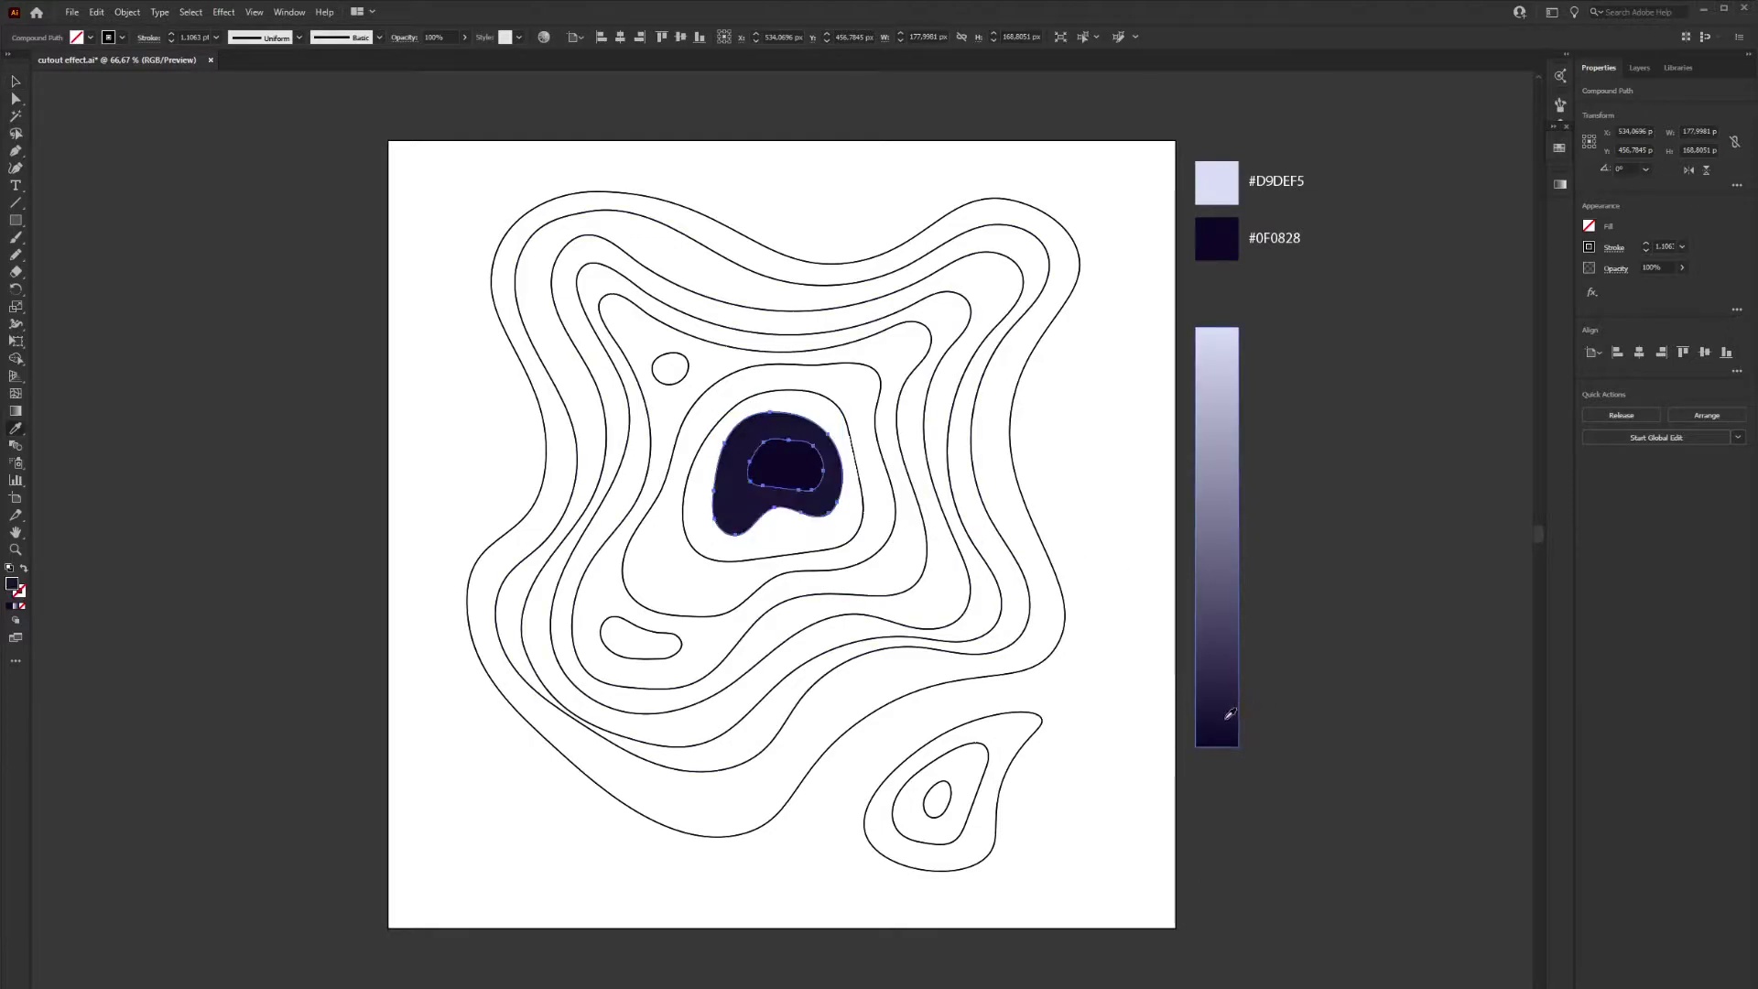
{"action": "left_click", "coordinate": [1225, 703]}
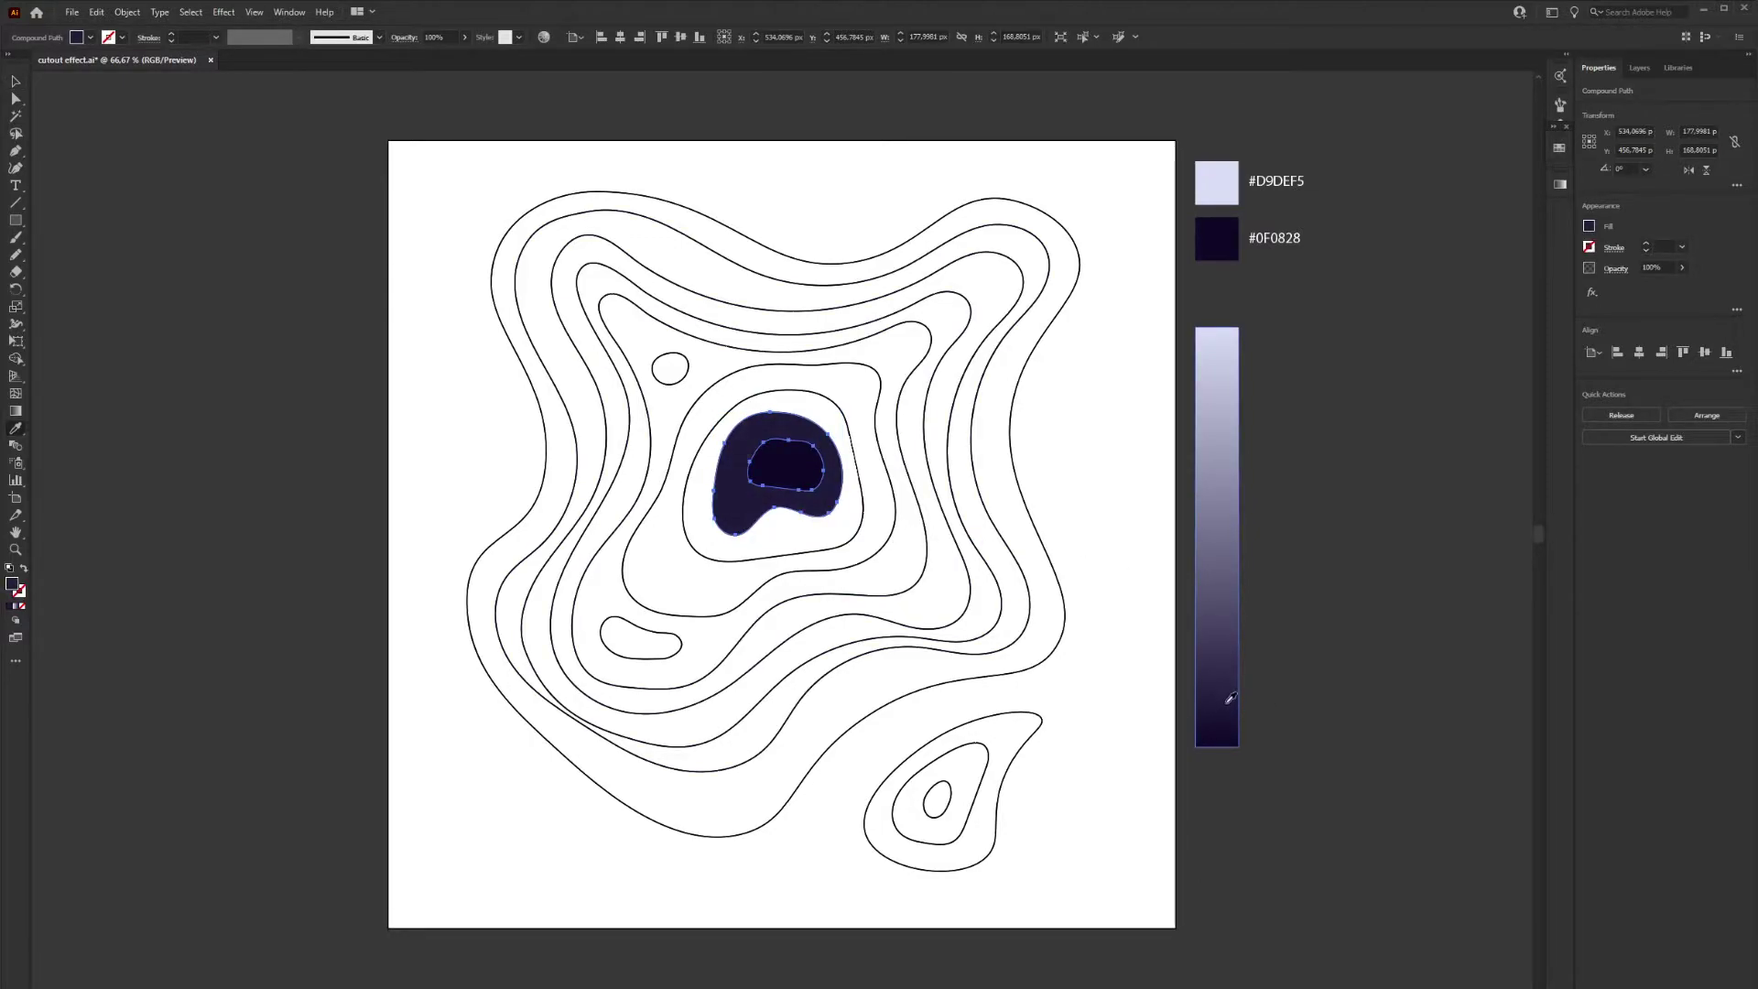
{"action": "left_click", "coordinate": [1226, 689]}
Fill the third, fourth and fifth shapes outward from the center with progressively lighter purples sampled upward along the gradient bar
{"action": "left_click", "coordinate": [862, 512], "text": "ctrl"}
{"action": "left_click", "coordinate": [1227, 658]}
{"action": "left_click", "coordinate": [893, 540], "text": "ctrl"}
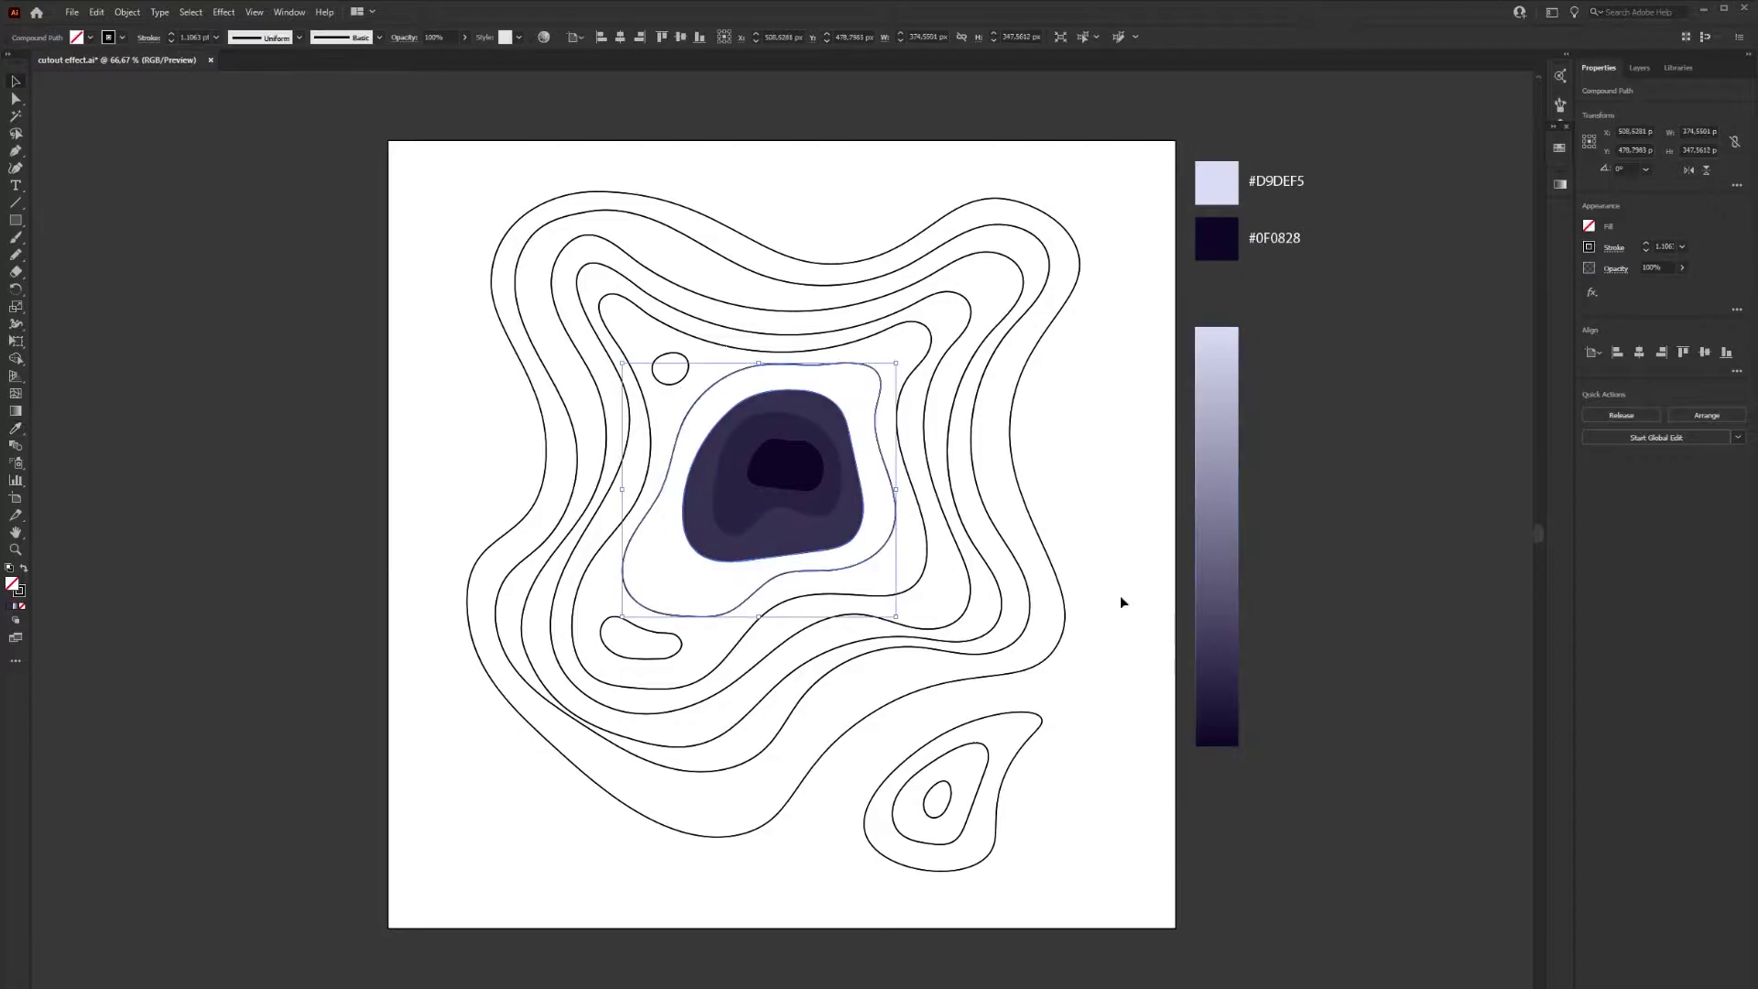
{"action": "left_click", "coordinate": [1231, 590]}
{"action": "left_click", "coordinate": [926, 560], "text": "ctrl"}
{"action": "left_click", "coordinate": [1227, 553]}
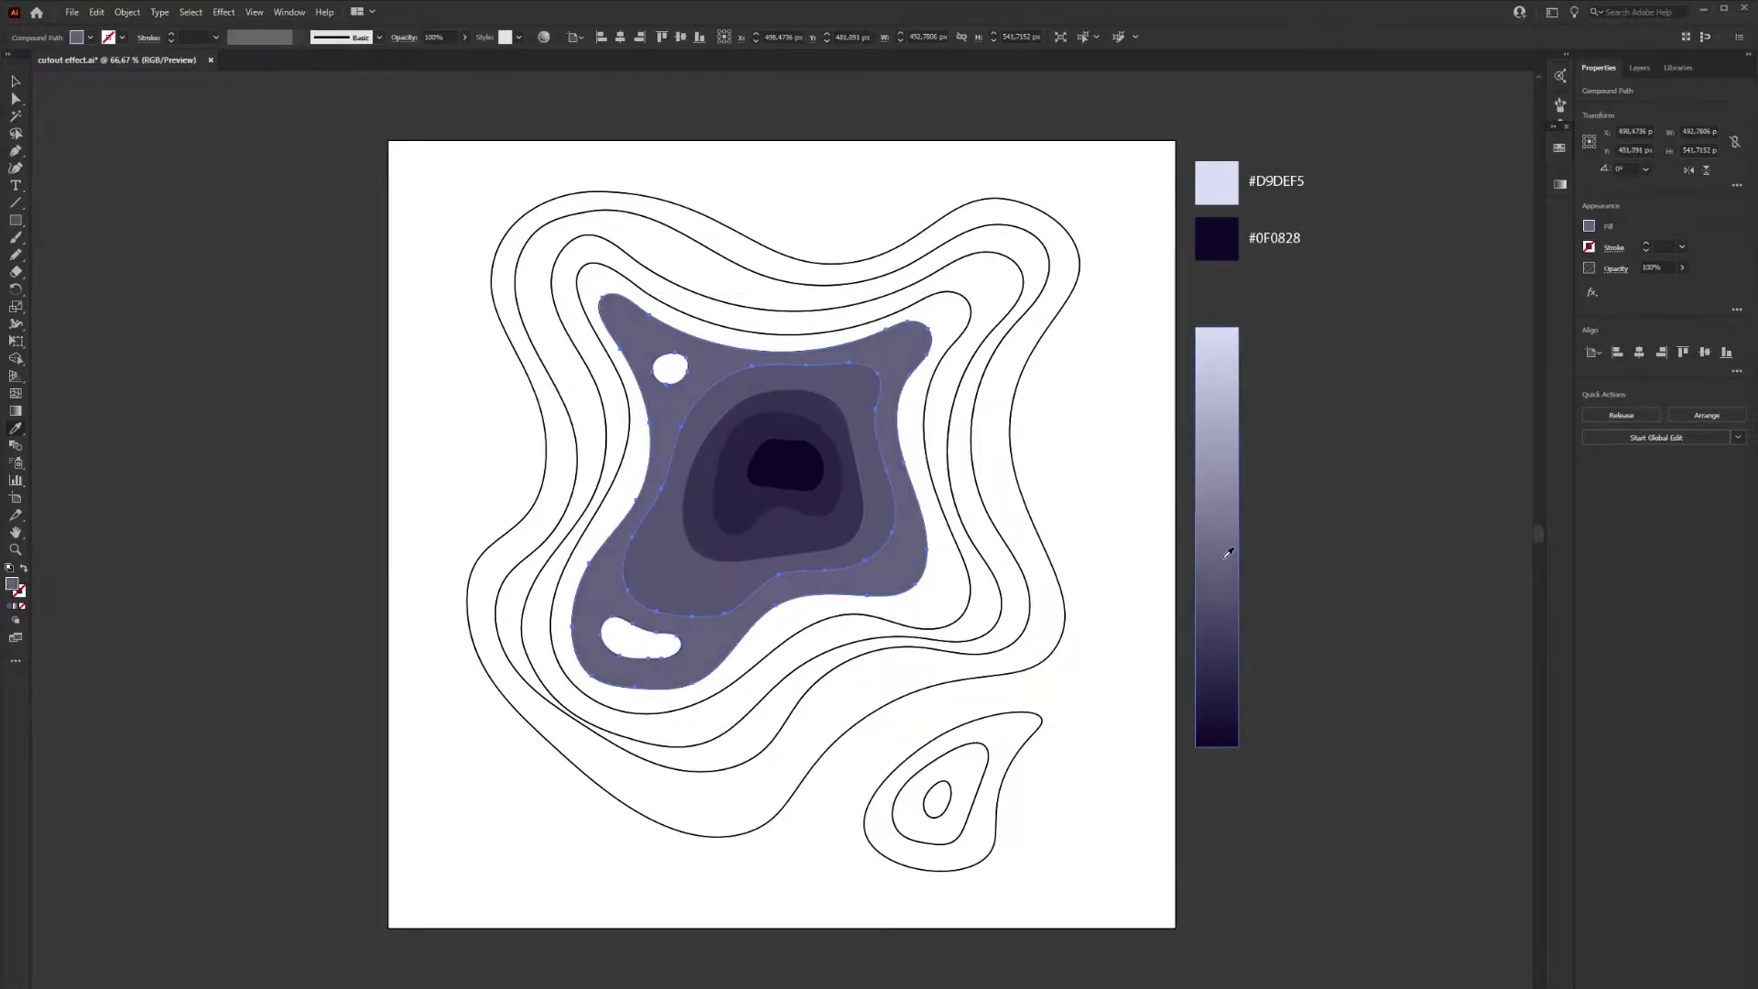
Fill the four remaining outer rings of the large contour with progressively lighter purples sampled upward along the gradient bar
{"action": "left_click", "coordinate": [968, 579], "text": "ctrl"}
{"action": "left_click", "coordinate": [1227, 525]}
{"action": "left_click", "coordinate": [1002, 524], "text": "ctrl"}
{"action": "left_click", "coordinate": [1227, 471]}
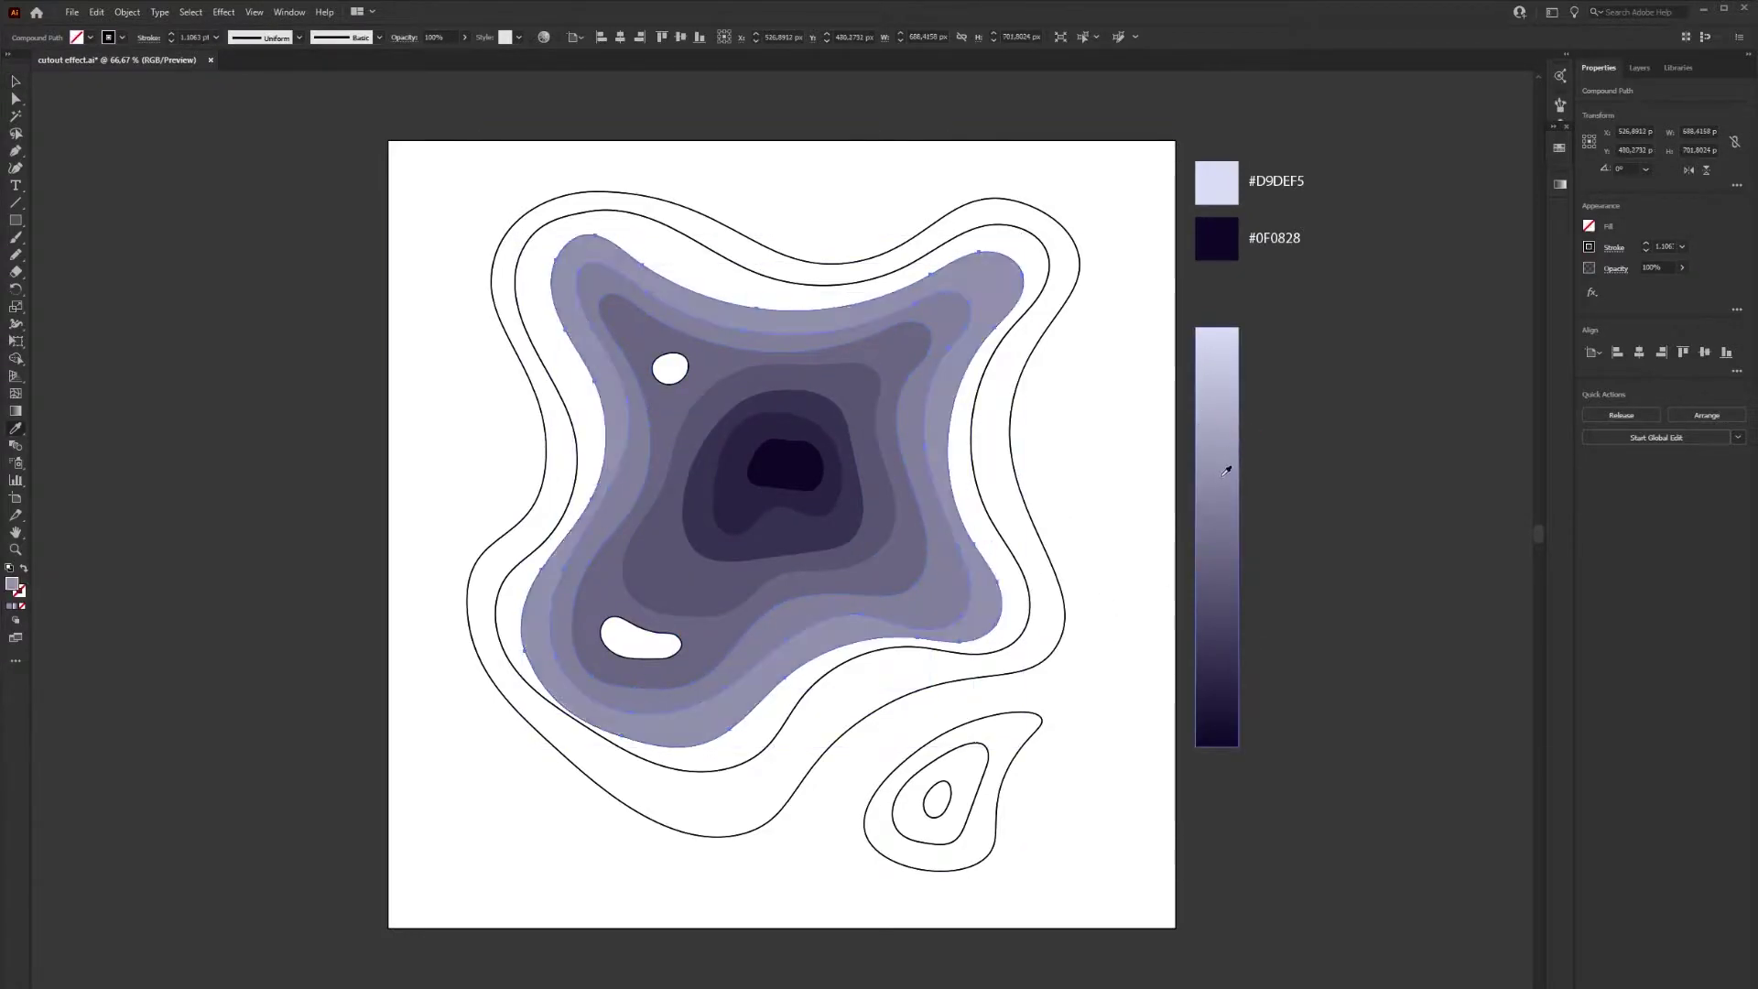
{"action": "left_click", "coordinate": [1052, 286], "text": "ctrl"}
{"action": "left_click", "coordinate": [1222, 375]}
{"action": "left_click", "coordinate": [1065, 300], "text": "ctrl"}
{"action": "left_click", "coordinate": [1234, 354]}
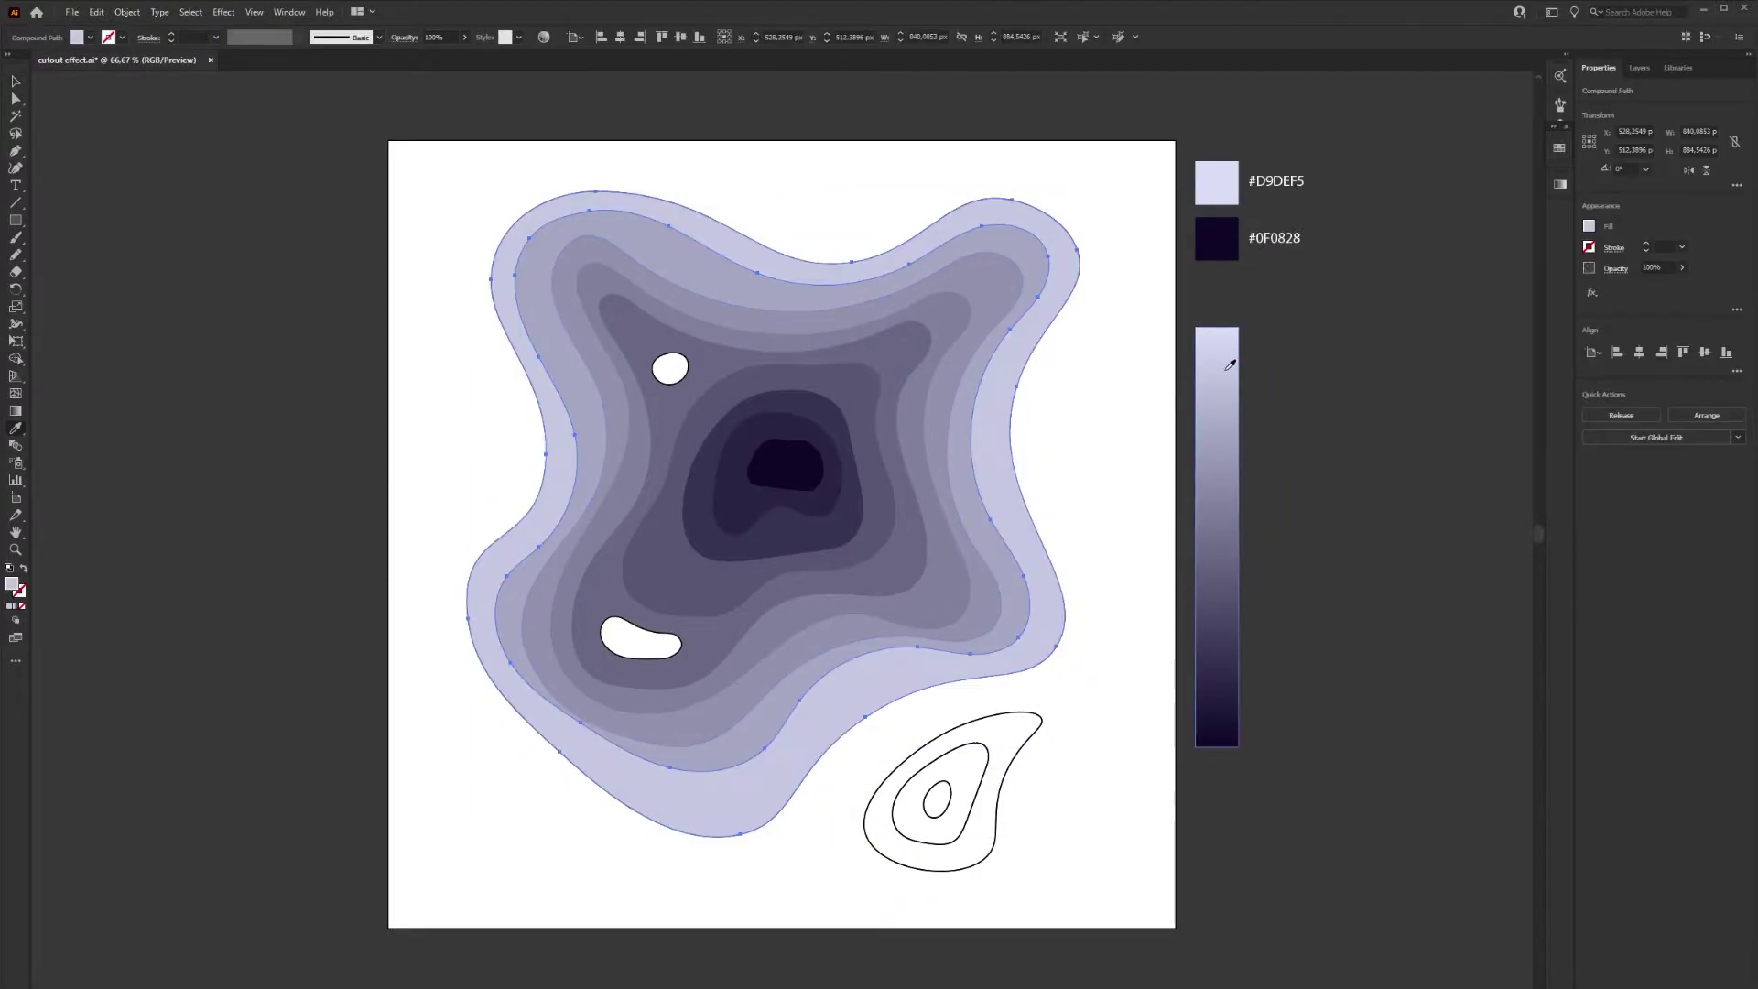
Fill the background shape surrounding the contours with the lightest lavender, #D9DEF5, and deselect it
{"action": "left_click", "coordinate": [1166, 345], "text": "ctrl"}
{"action": "left_click", "coordinate": [1230, 325]}
{"action": "left_click", "coordinate": [1225, 322], "text": "shift"}
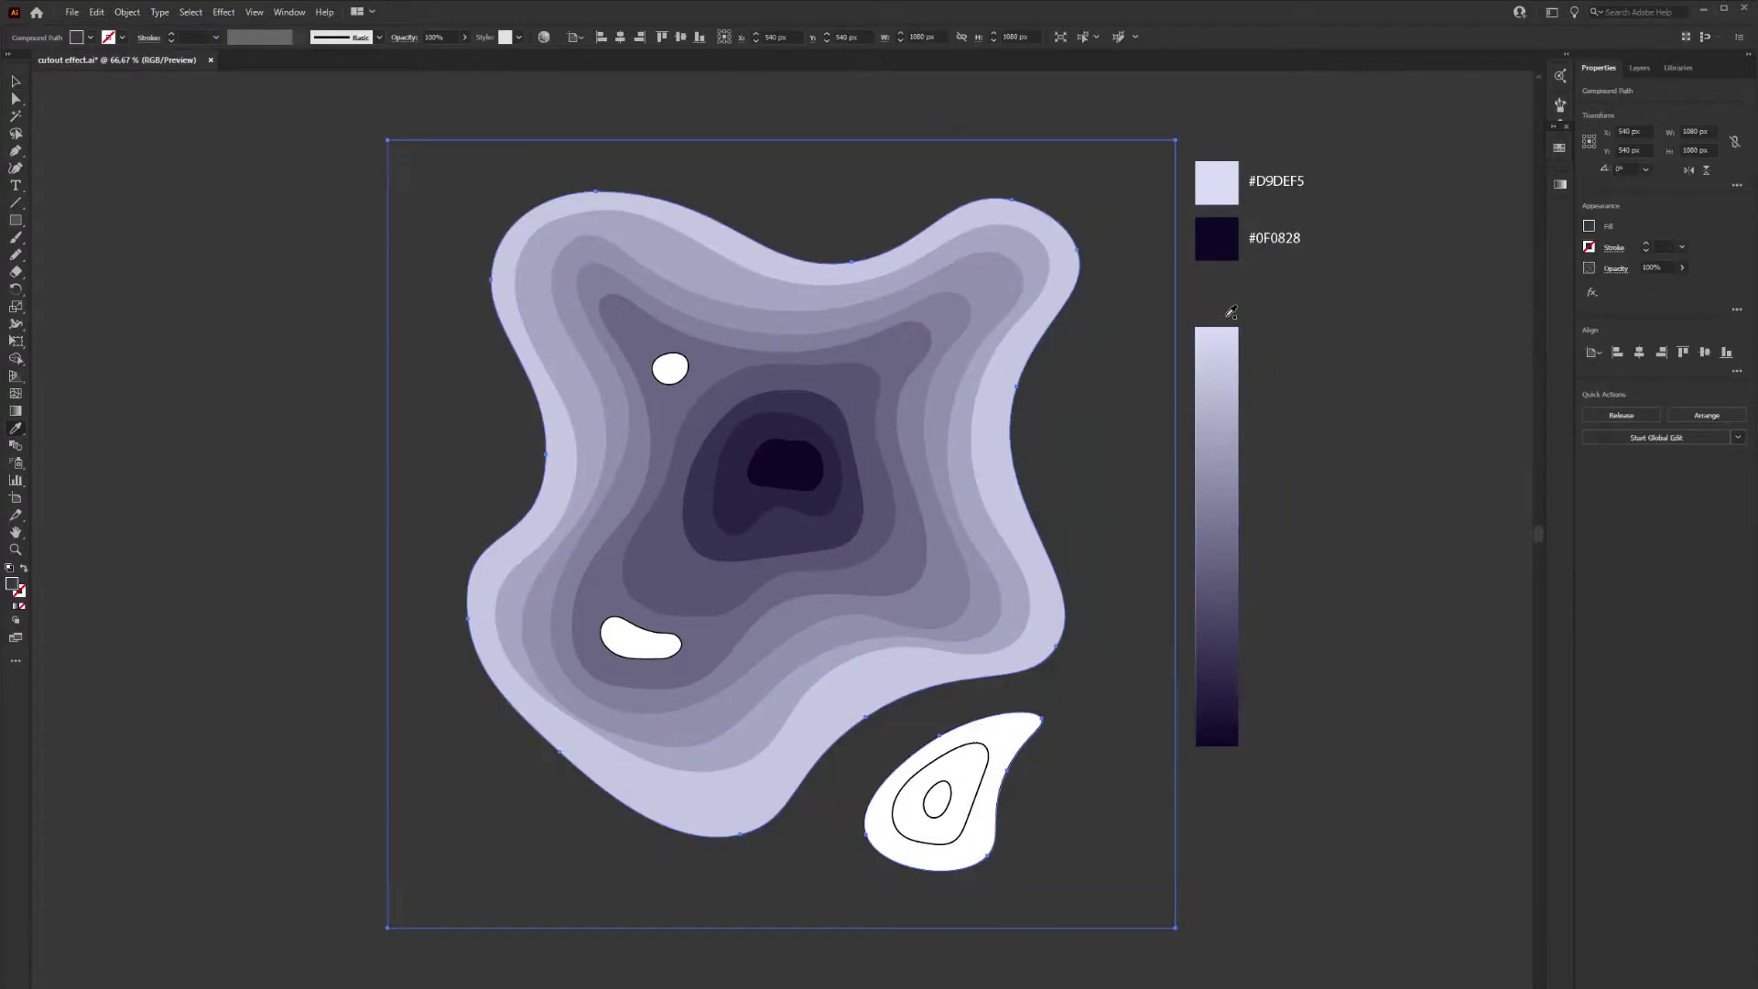
{"action": "left_click", "coordinate": [1228, 331], "text": "shift"}
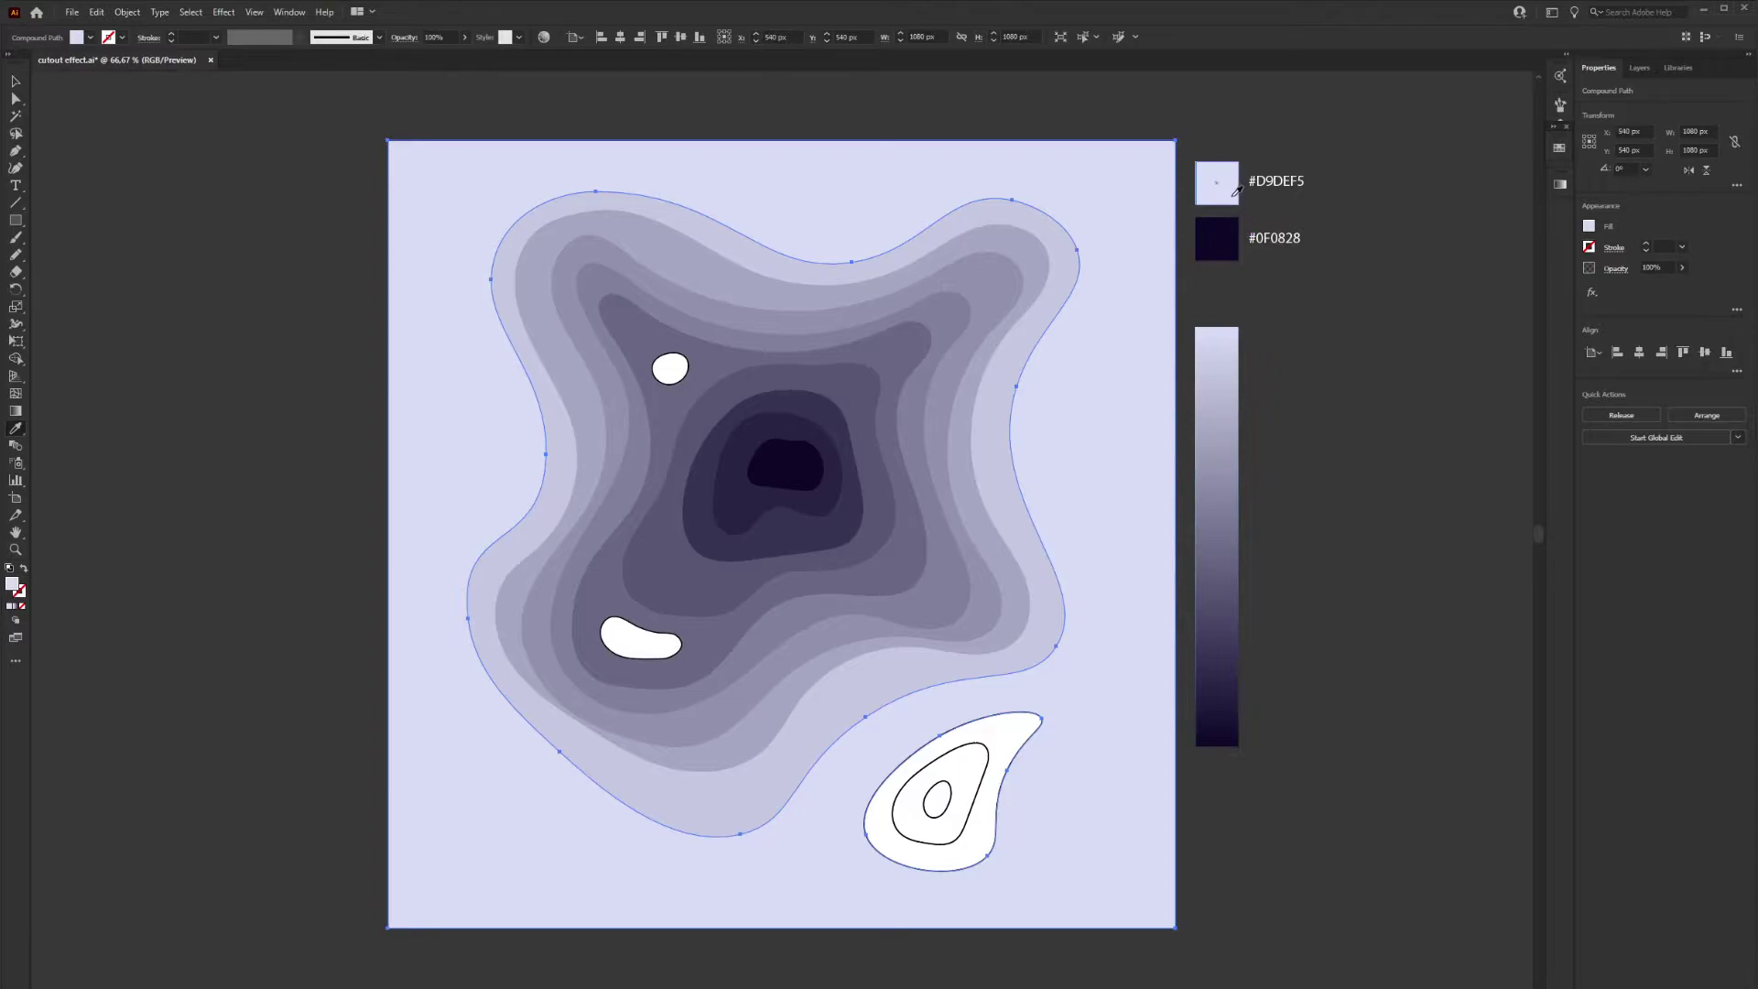
{"action": "key", "text": "v"}
{"action": "left_click", "coordinate": [1274, 430]}
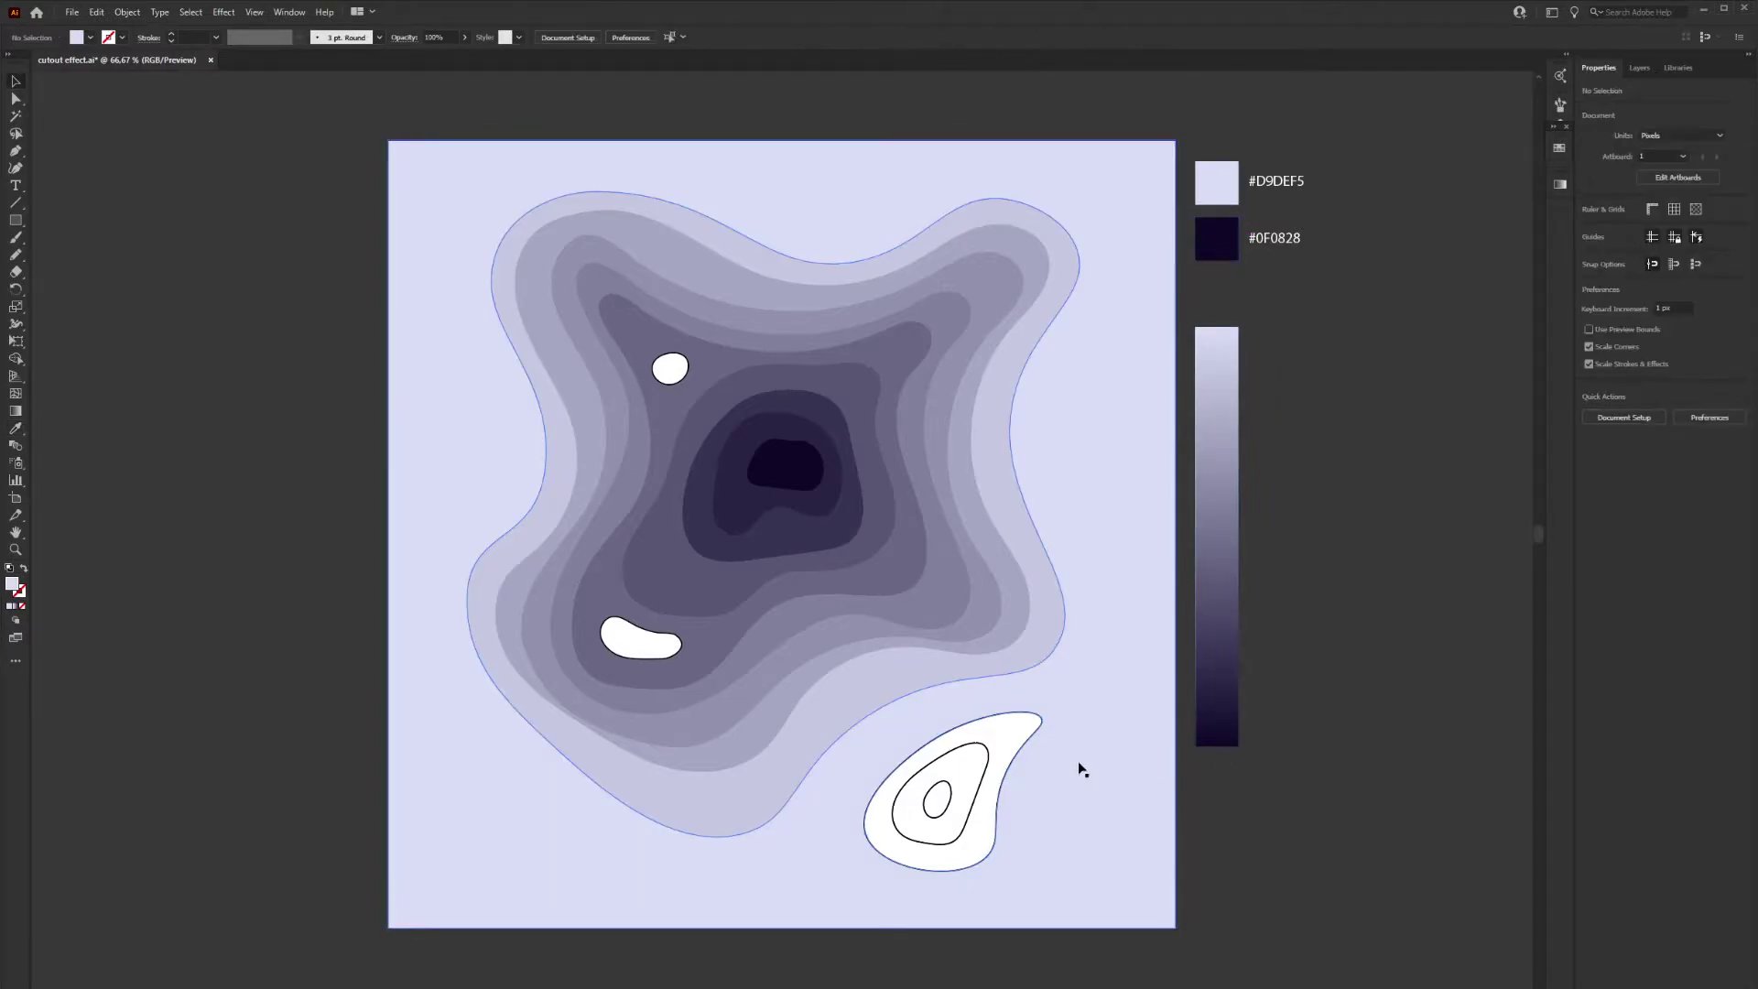
Fill the two small island shapes with the purple sampled from the fourth shape outward from the center, and deselect them
{"action": "left_click", "coordinate": [653, 640]}
{"action": "key", "text": "i"}
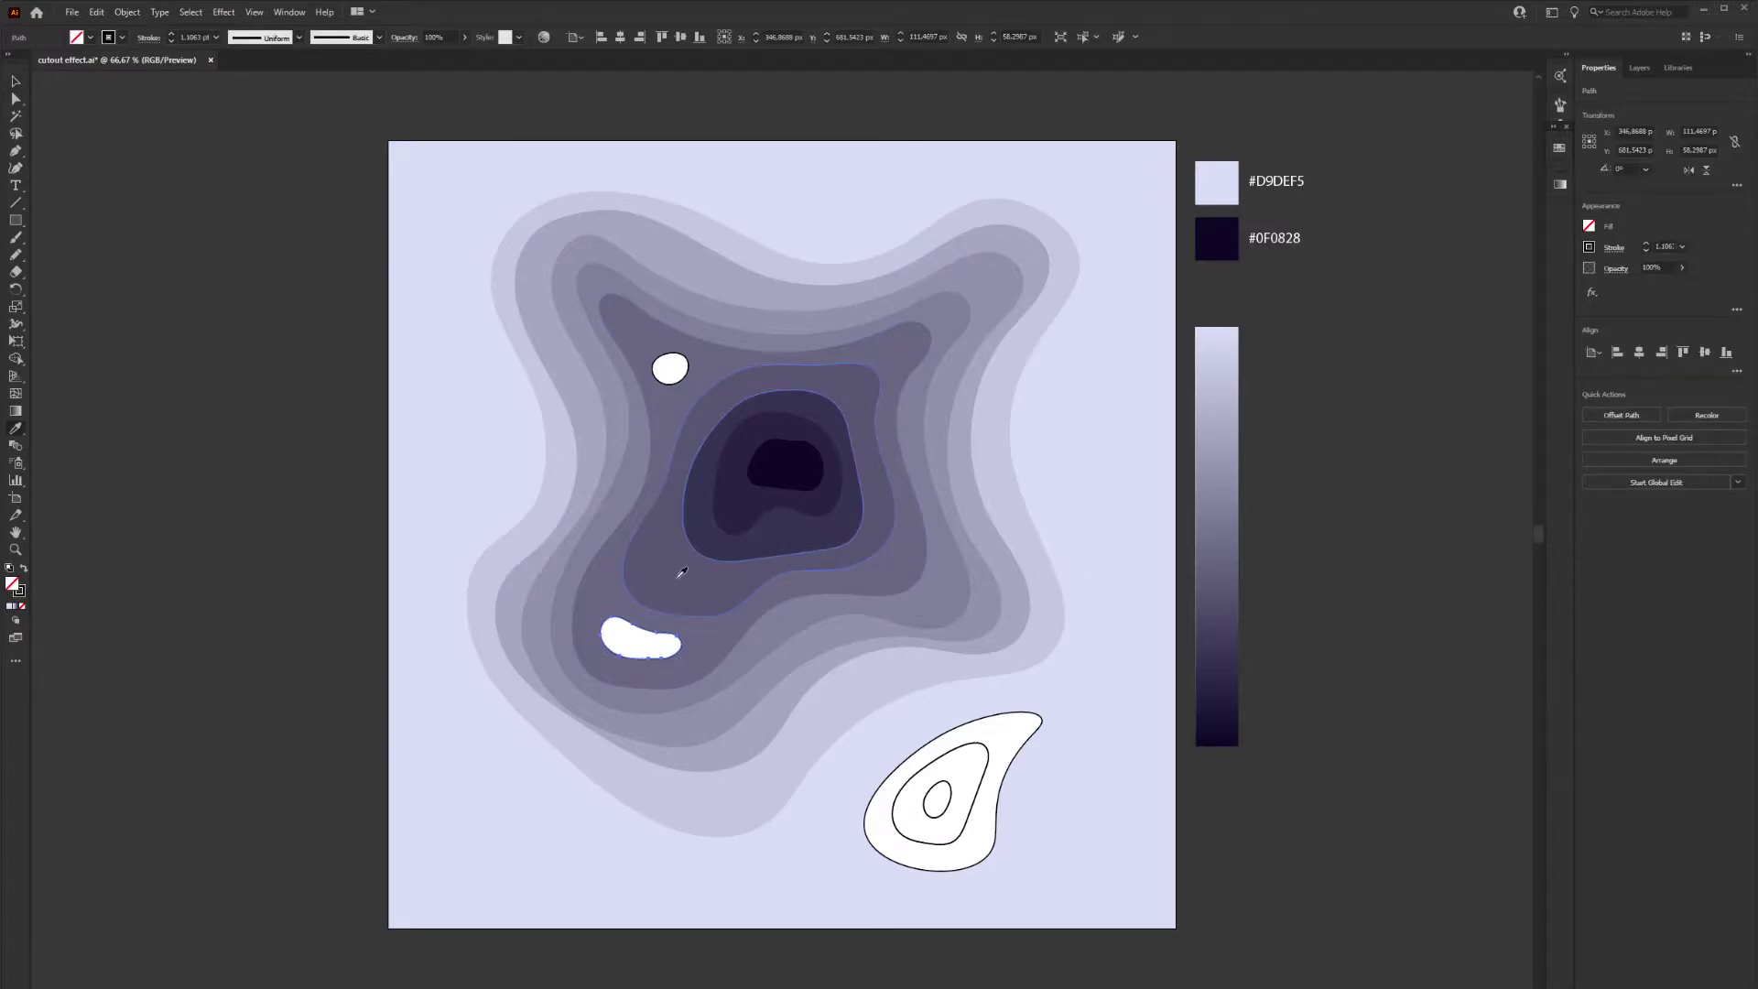
{"action": "left_click", "coordinate": [678, 577]}
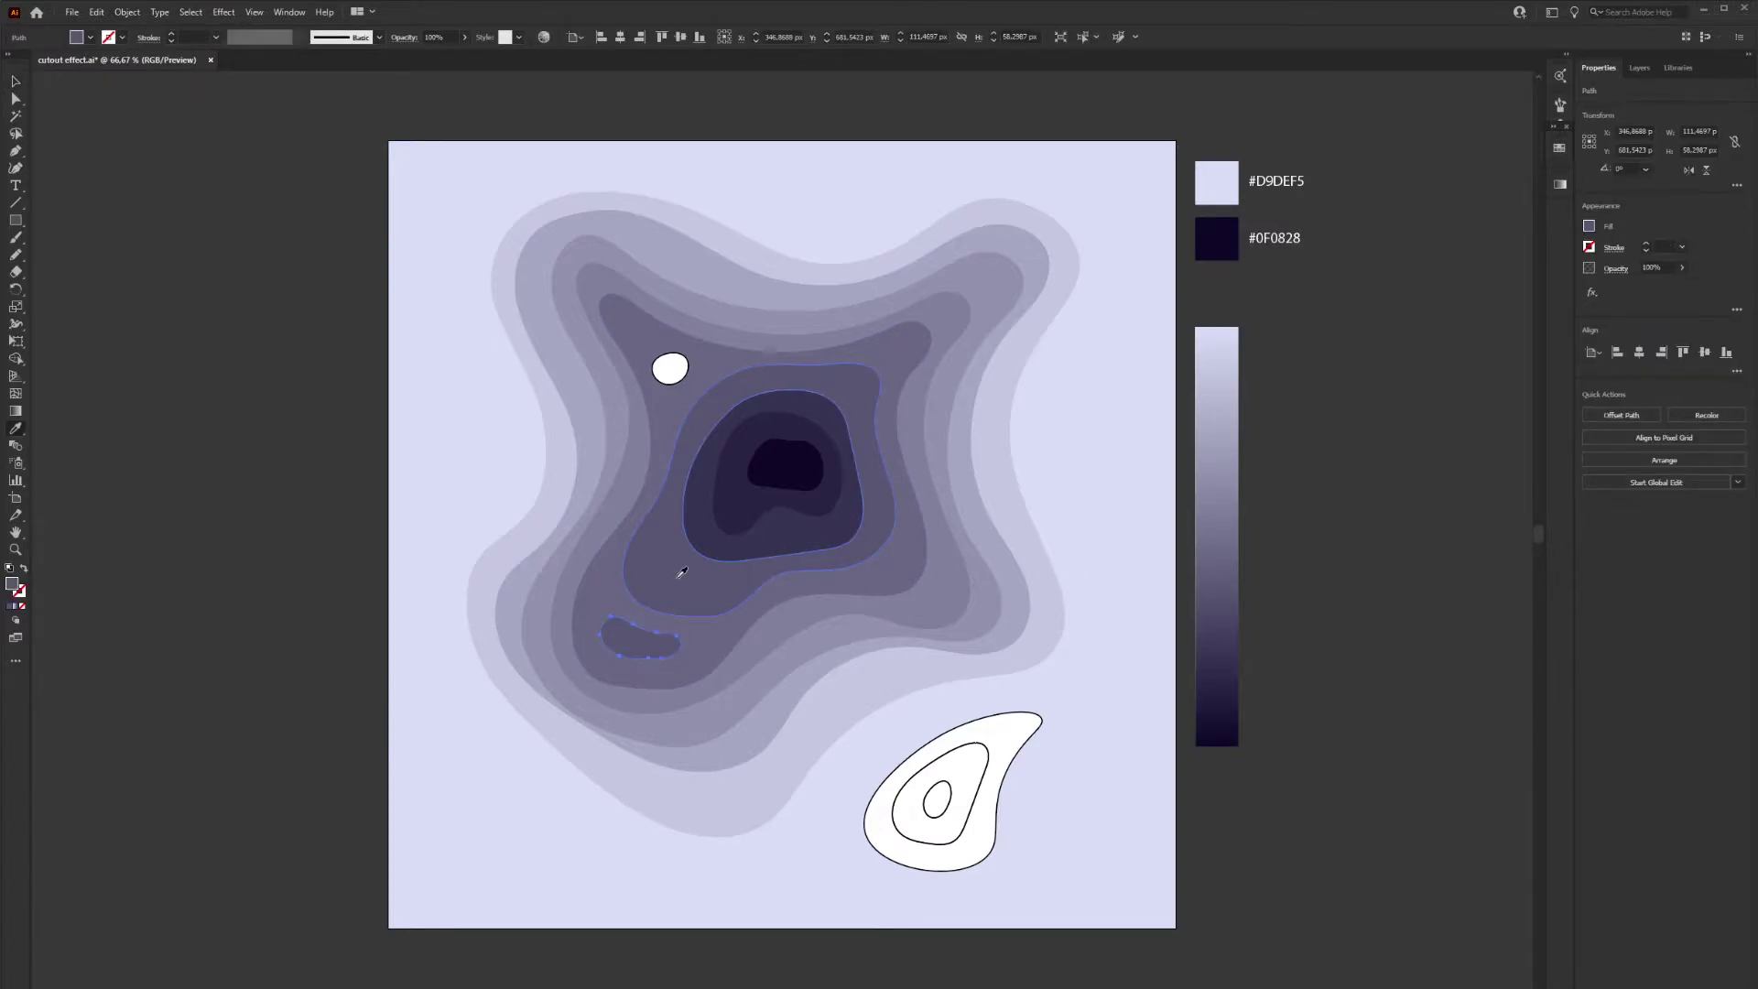
{"action": "left_click", "coordinate": [677, 376], "text": "ctrl"}
{"action": "left_click", "coordinate": [707, 417]}
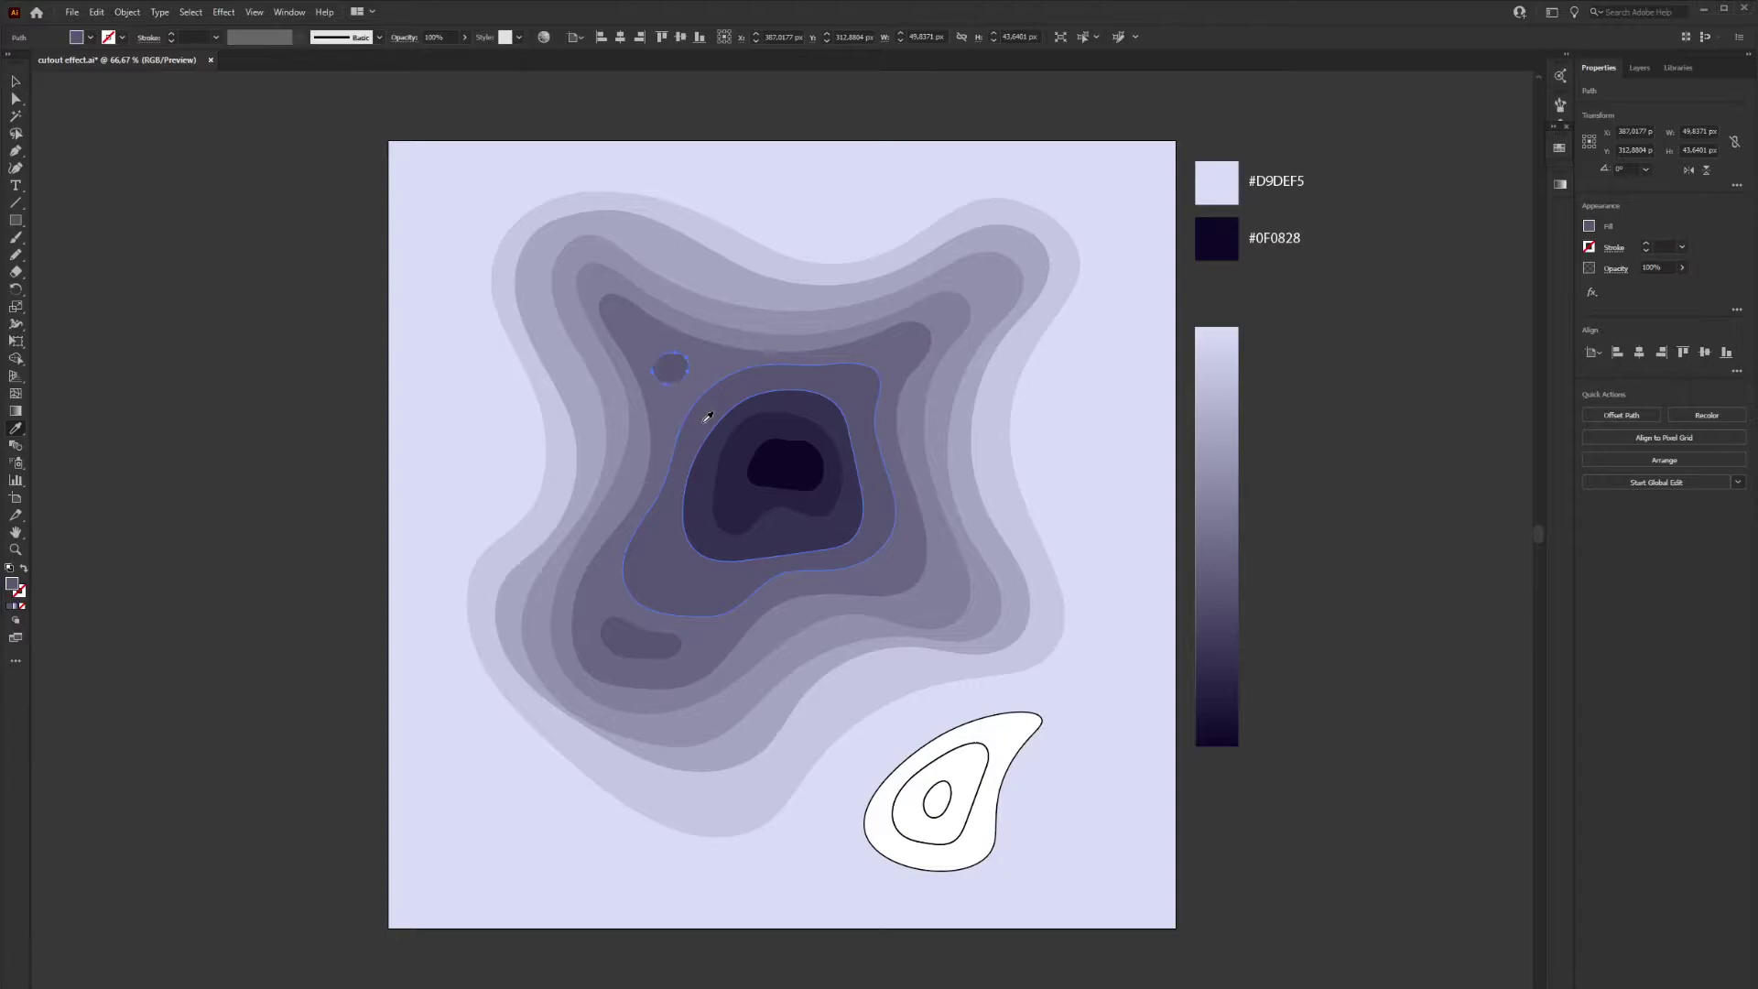
{"action": "key", "text": "ctrl+shift+a"}
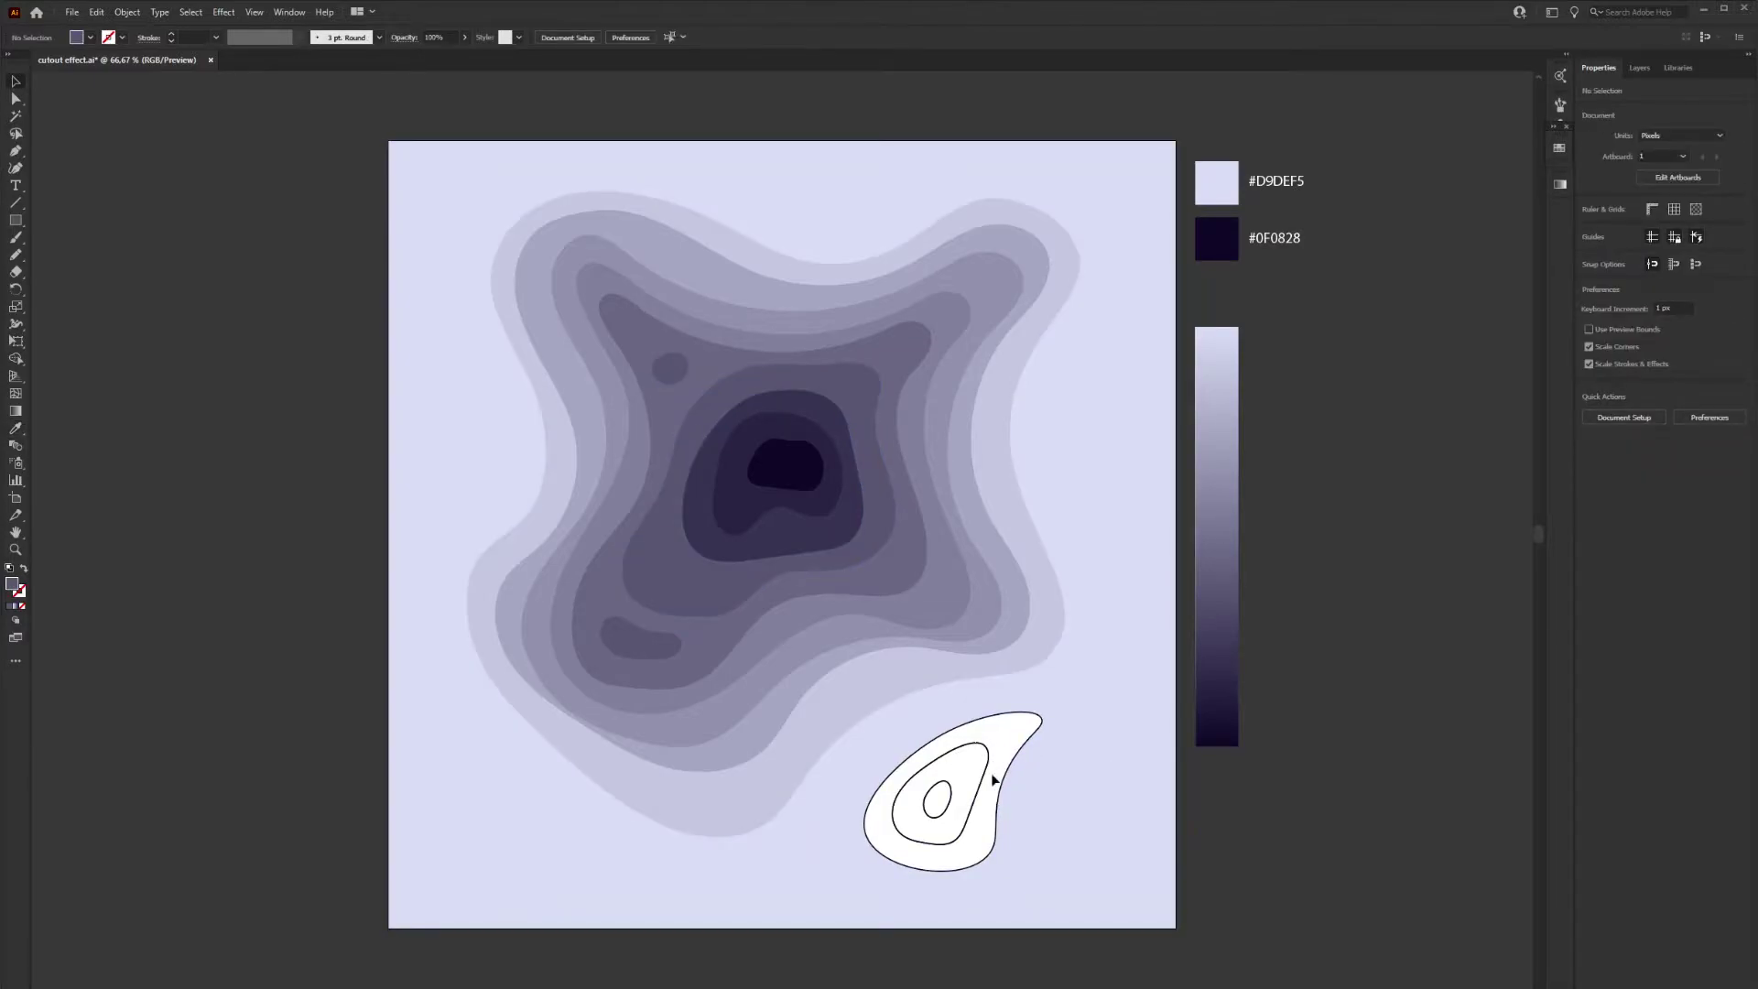
Fill the small oval inside the separate teardrop contour with lavender sampled from the #D9DEF5 swatch
{"action": "left_click", "coordinate": [948, 805]}
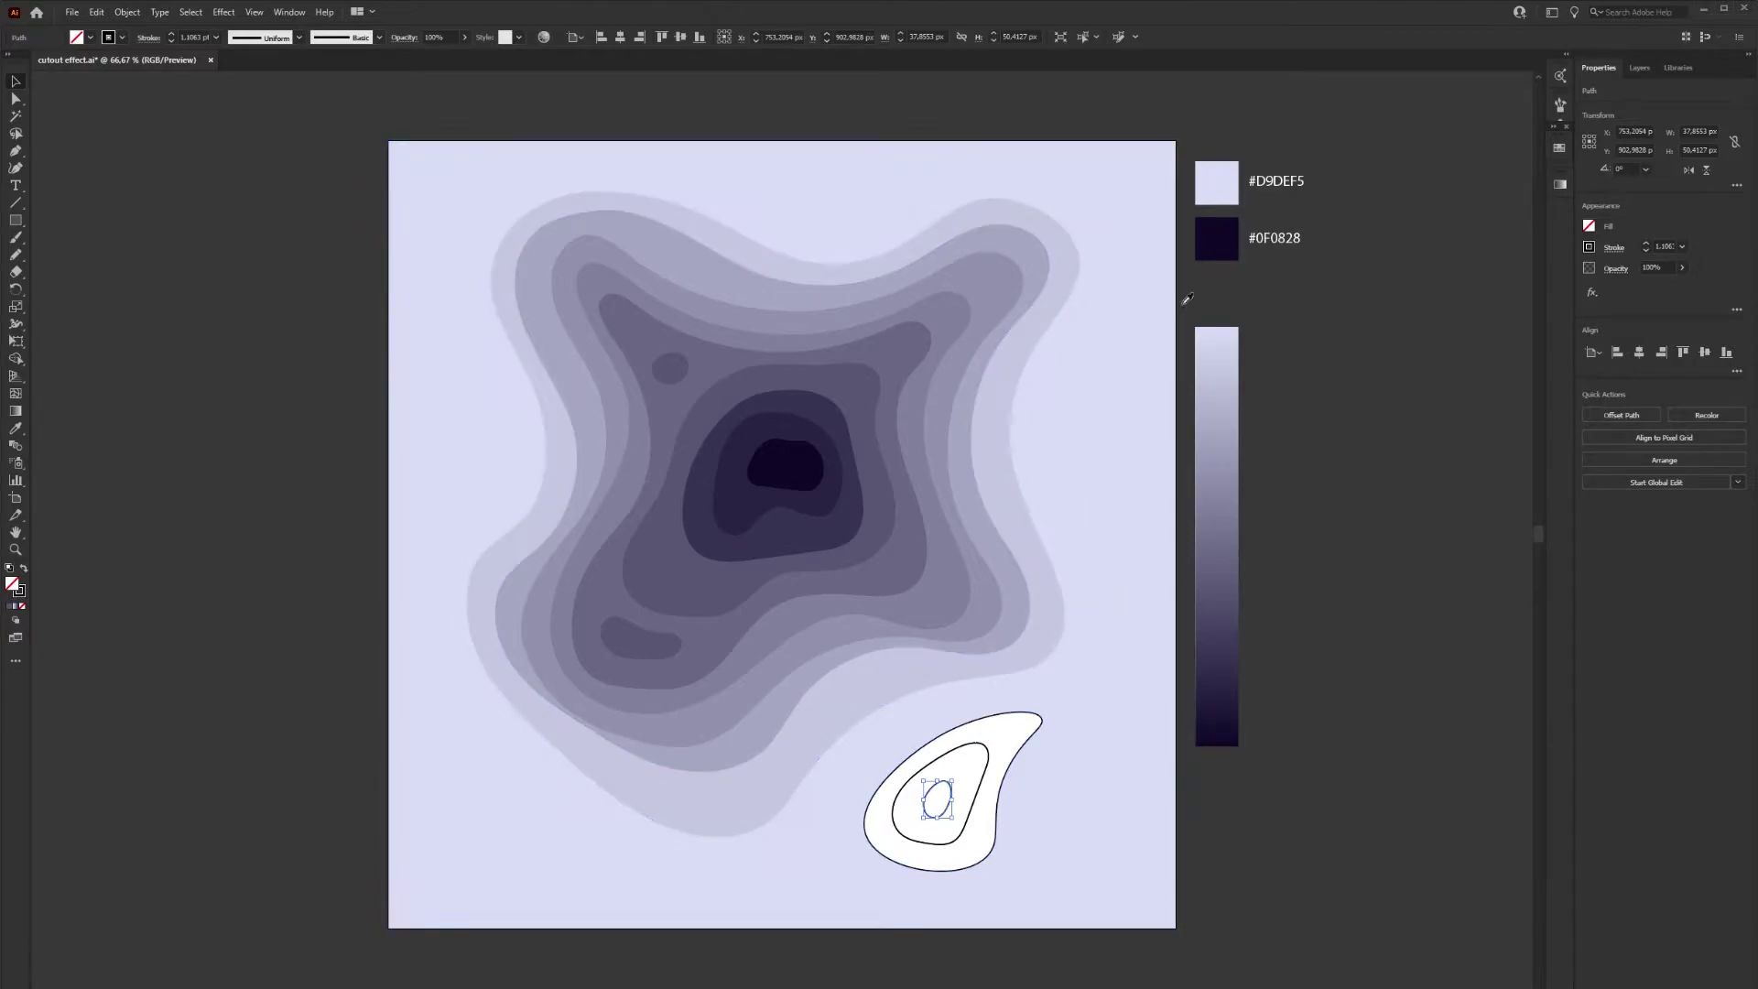
{"action": "key", "text": "i"}
{"action": "left_click", "coordinate": [1213, 192]}
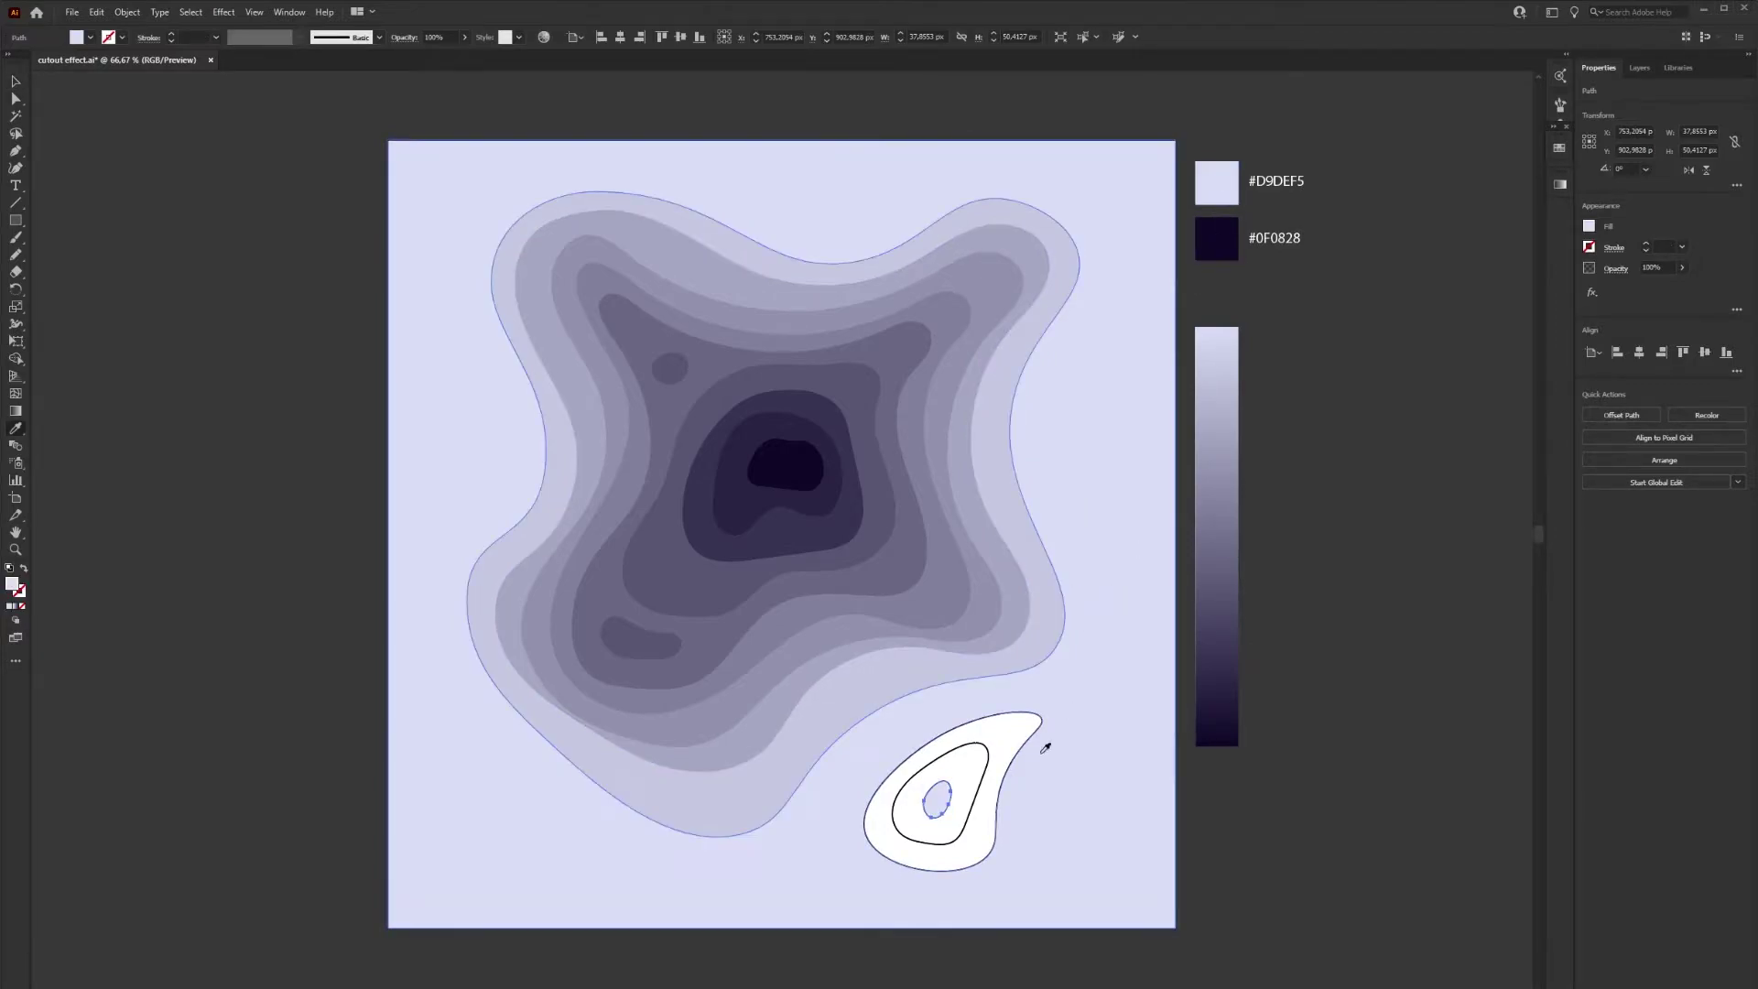
Fill the teardrop's middle and outer rings with the colors sampled from the large contour's outermost and second-outermost rings
{"action": "left_click", "coordinate": [978, 788], "text": "ctrl"}
{"action": "left_click", "coordinate": [1026, 654]}
{"action": "left_click", "coordinate": [1003, 785], "text": "ctrl"}
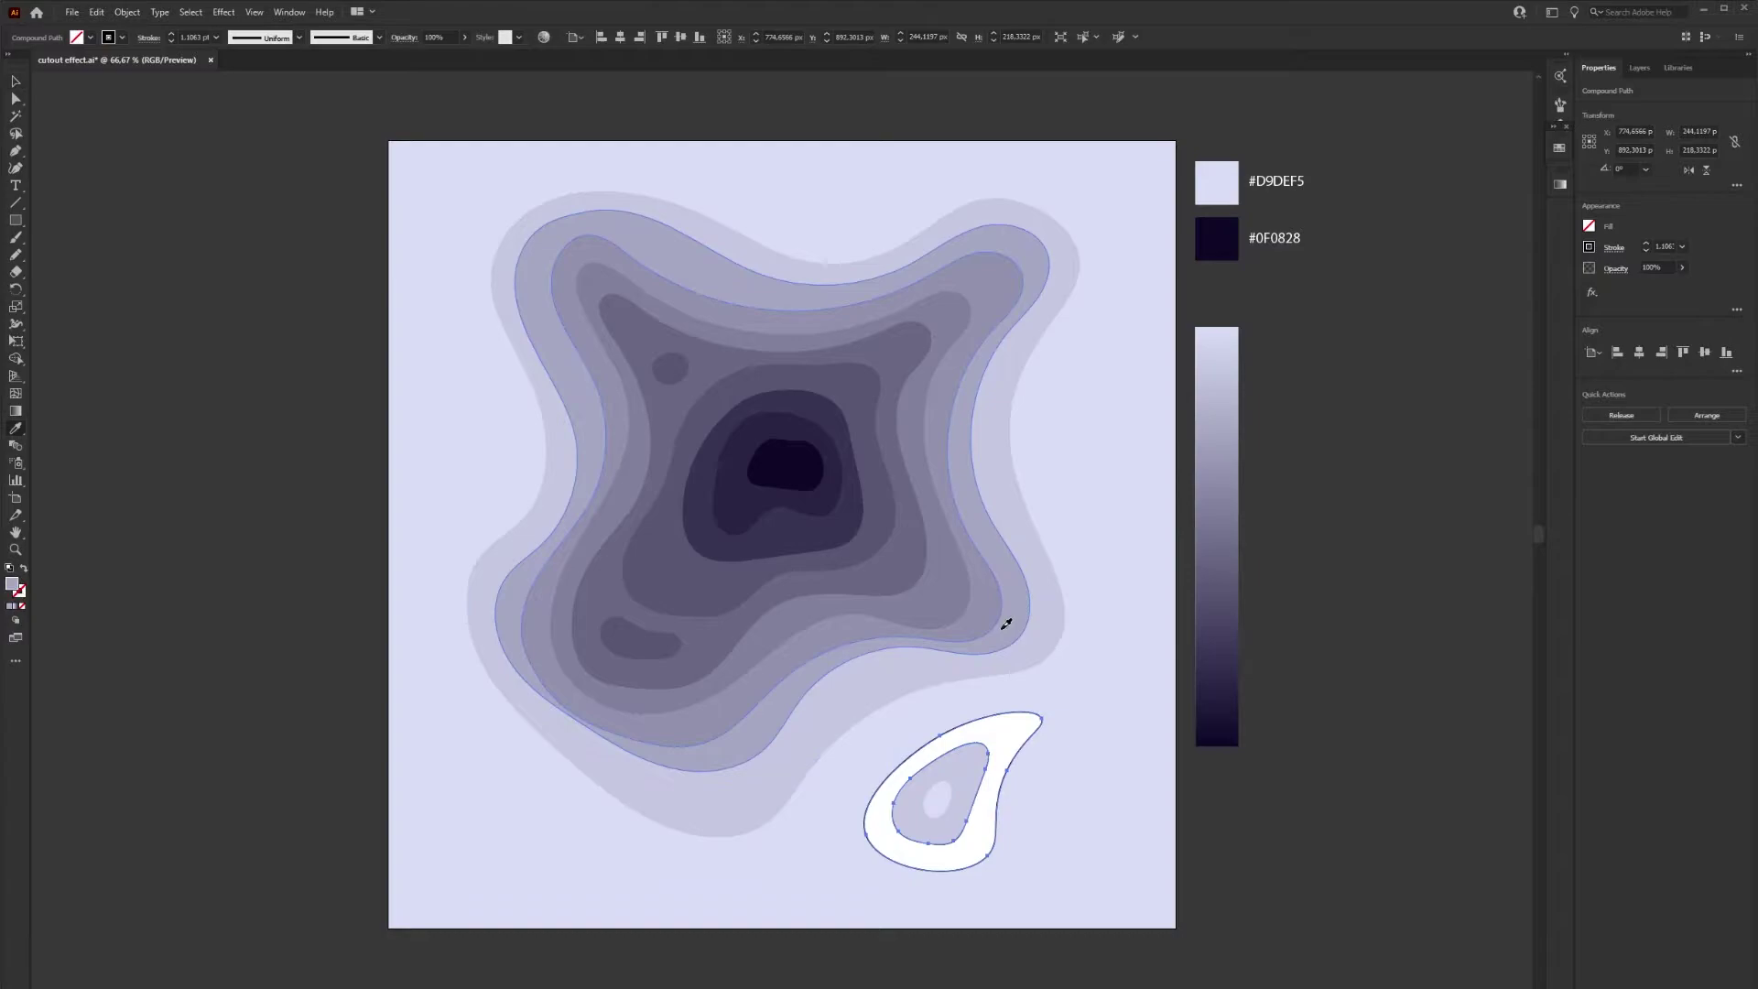
{"action": "left_click", "coordinate": [1003, 632]}
{"action": "key", "text": "v"}
{"action": "left_click", "coordinate": [1289, 797]}
Recolor the fourth shape outward from the center with a darker purple sampled from the lower part of the gradient bar
{"action": "left_click", "coordinate": [663, 536]}
{"action": "left_click", "coordinate": [1400, 641]}
{"action": "left_click", "coordinate": [870, 545]}
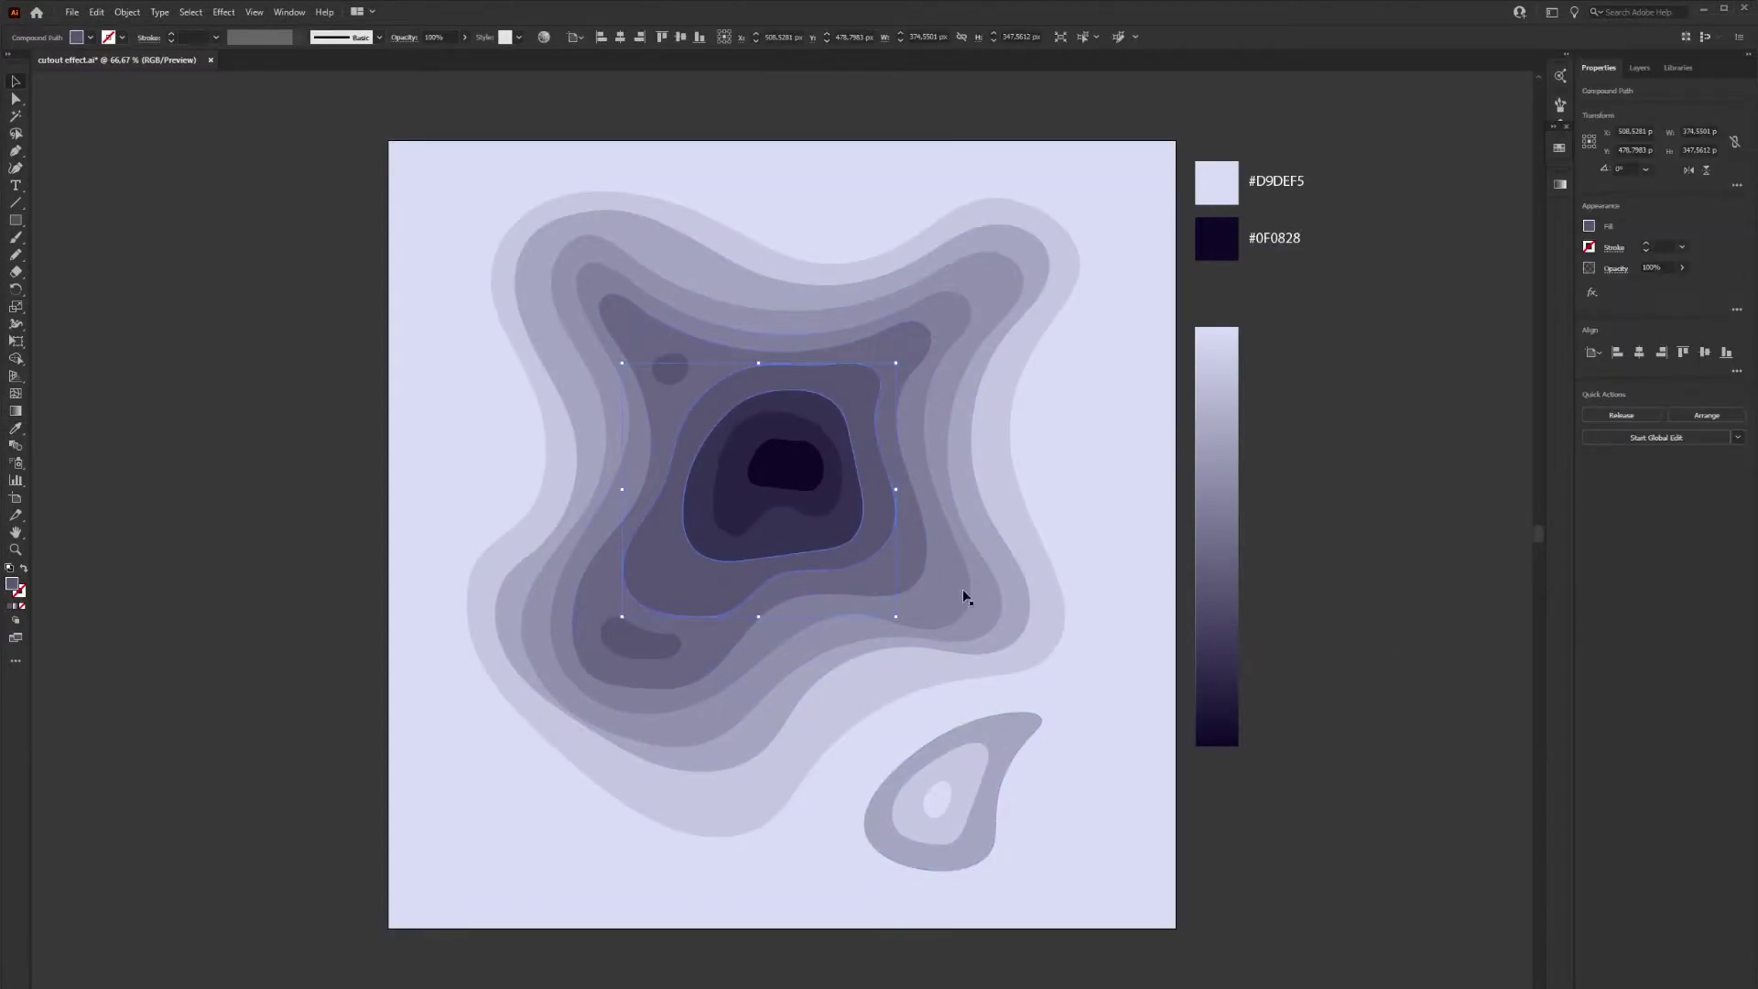
{"action": "key", "text": "i"}
{"action": "left_click", "coordinate": [1228, 623]}
Recolor the outer rings of the large contour with slightly darker purples sampled from the gradient bar
{"action": "key", "text": "v"}
{"action": "left_click", "coordinate": [913, 554]}
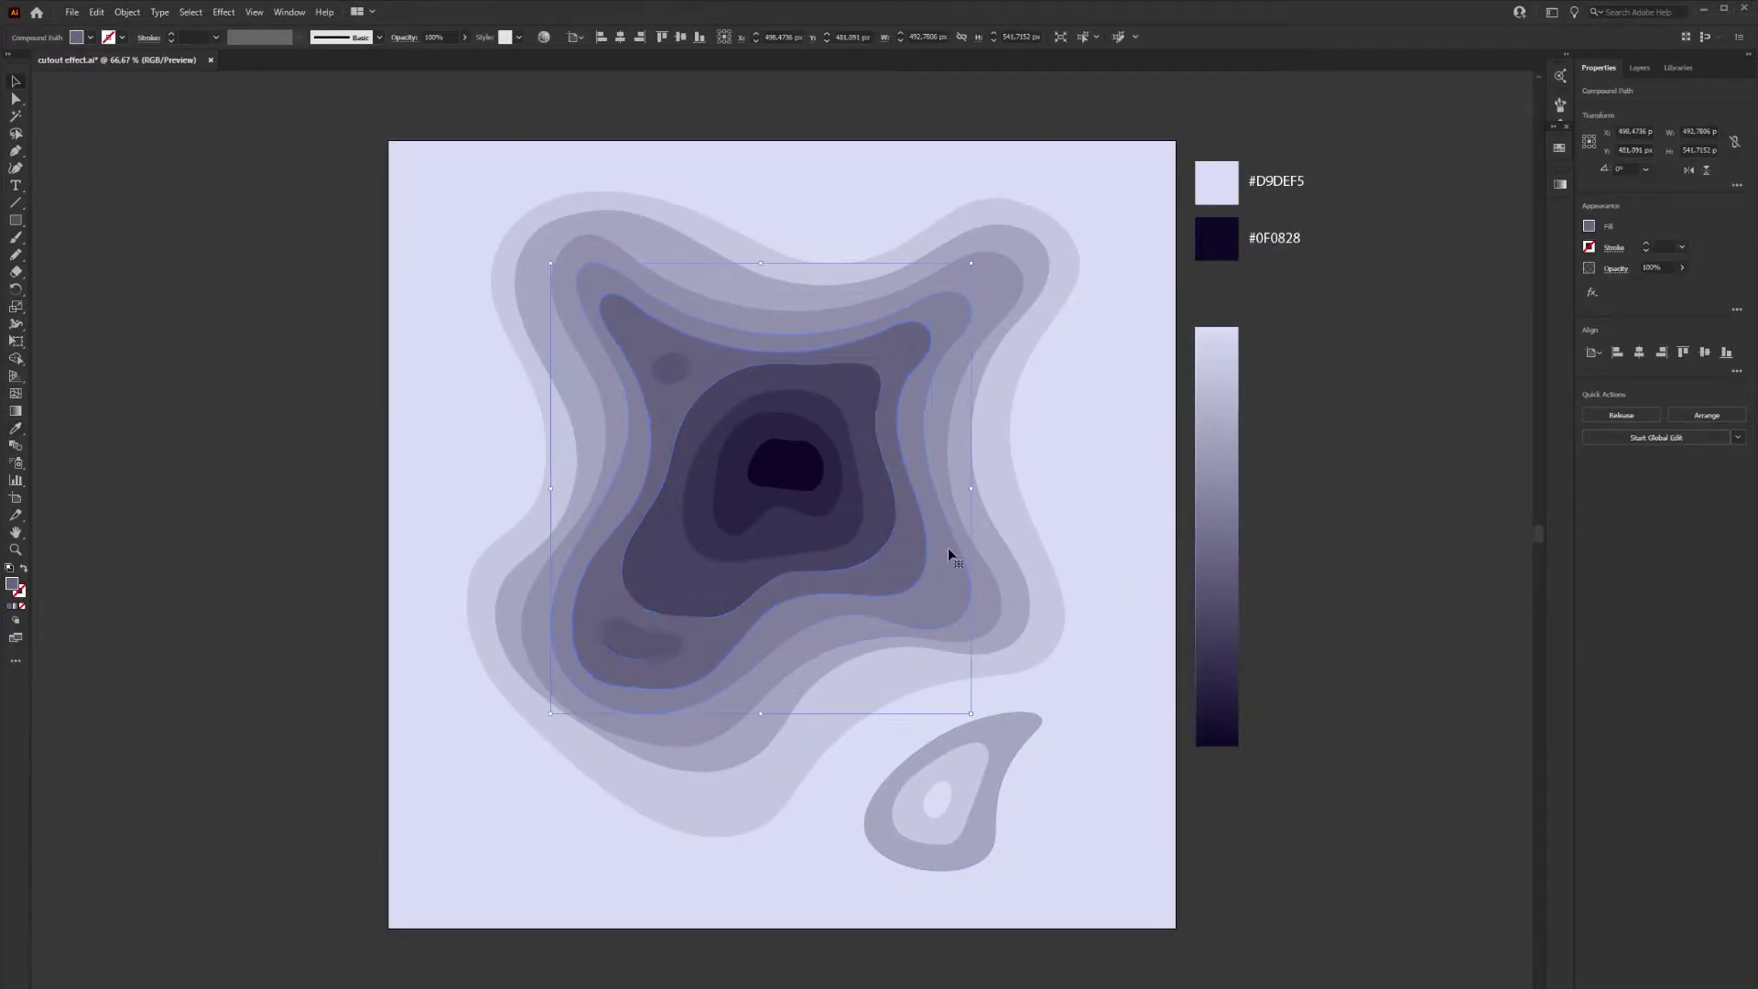
{"action": "left_click", "coordinate": [975, 575], "text": "ctrl"}
{"action": "left_click", "coordinate": [1007, 567], "text": "ctrl"}
{"action": "left_click", "coordinate": [1235, 434]}
{"action": "left_click", "coordinate": [1041, 567], "text": "ctrl"}
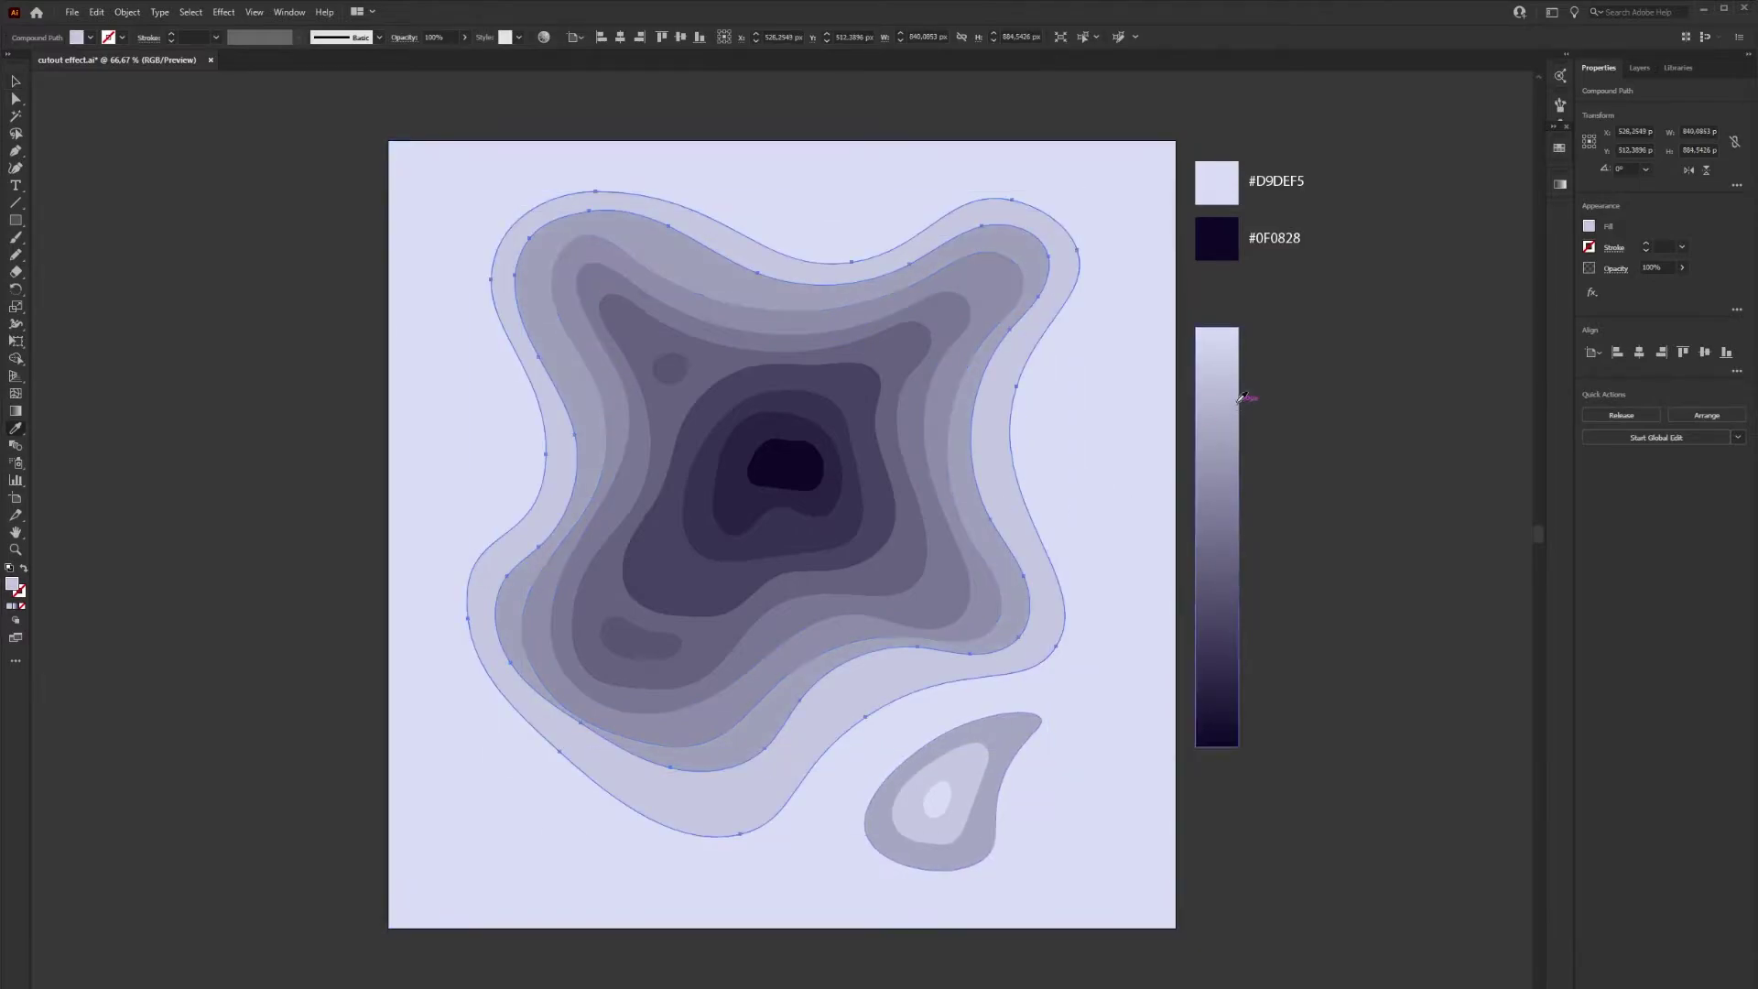
{"action": "left_click", "coordinate": [1229, 373]}
{"action": "left_click", "coordinate": [1223, 407]}
{"action": "left_click", "coordinate": [1223, 393]}
Recolor both small islands with the dark purple sampled from the adjacent fourth ring and deselect them
{"action": "key", "text": "v"}
{"action": "left_click", "coordinate": [671, 370]}
{"action": "left_click", "coordinate": [650, 640], "text": "shift"}
{"action": "key", "text": "i"}
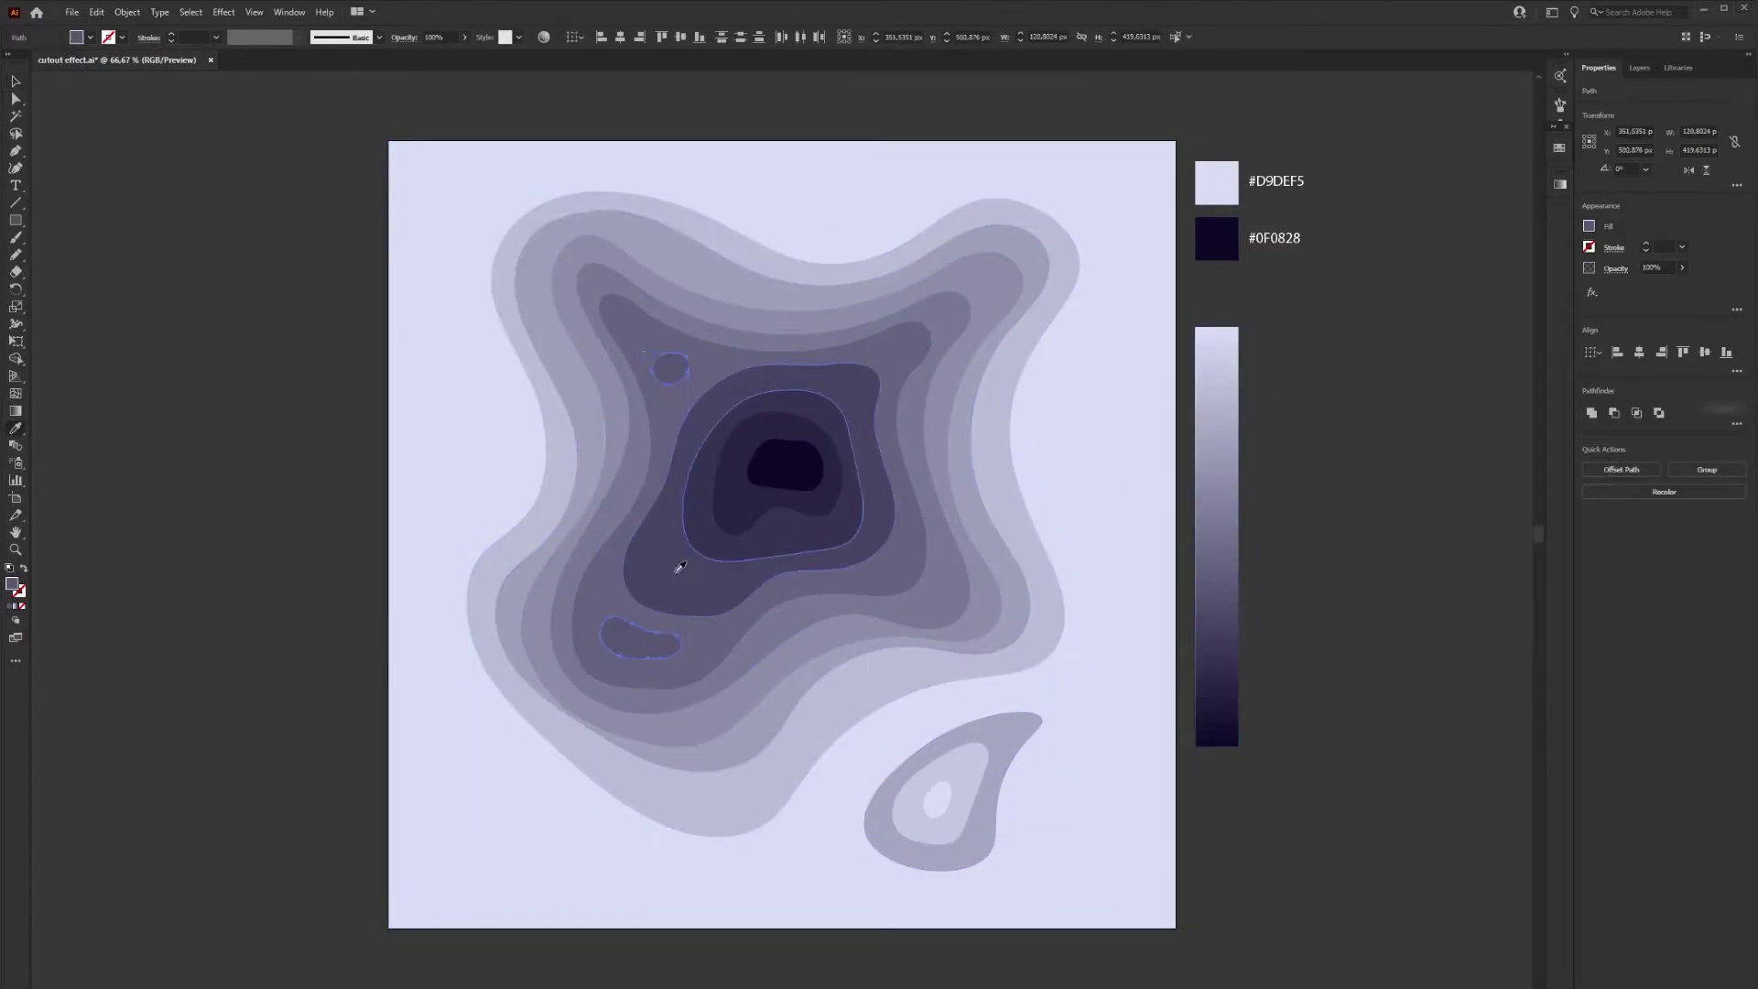
{"action": "left_click", "coordinate": [679, 569]}
{"action": "key", "text": "v"}
{"action": "key", "text": "ctrl+shift+a"}
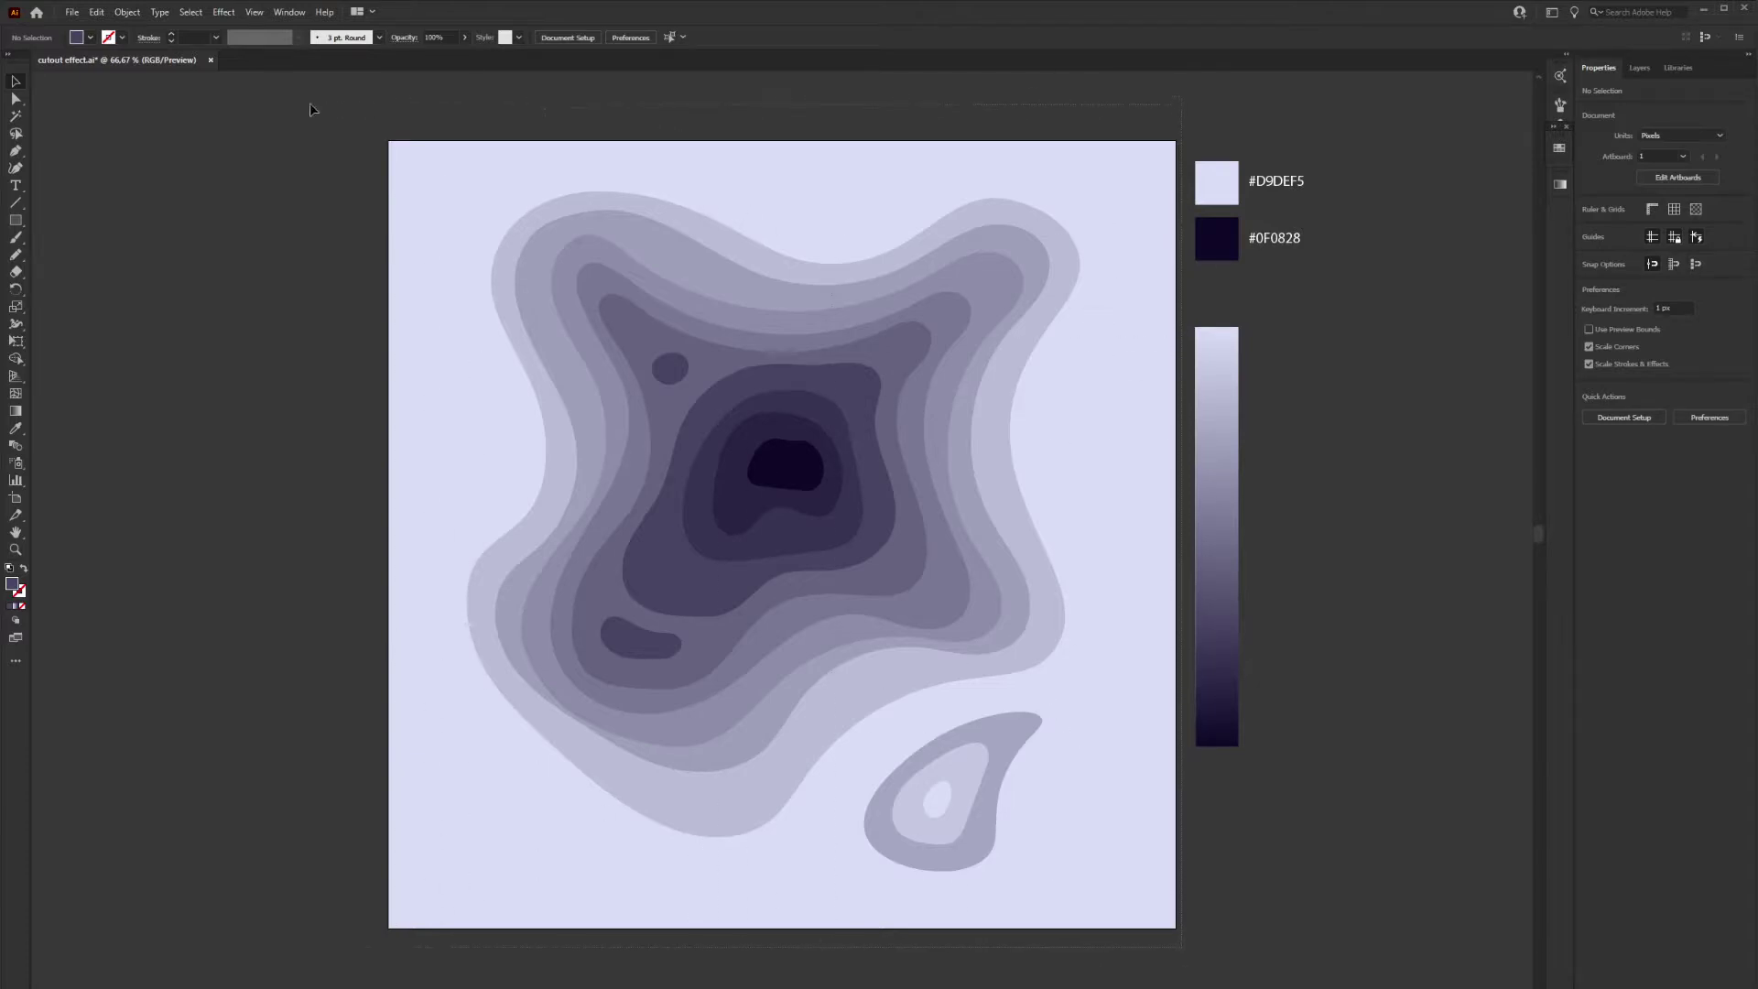
Apply a Multiply drop shadow to all artwork shapes with 75% opacity, 7 px X and Y offsets and 5 px blur, and deselect
{"action": "key", "text": "ctrl+a"}
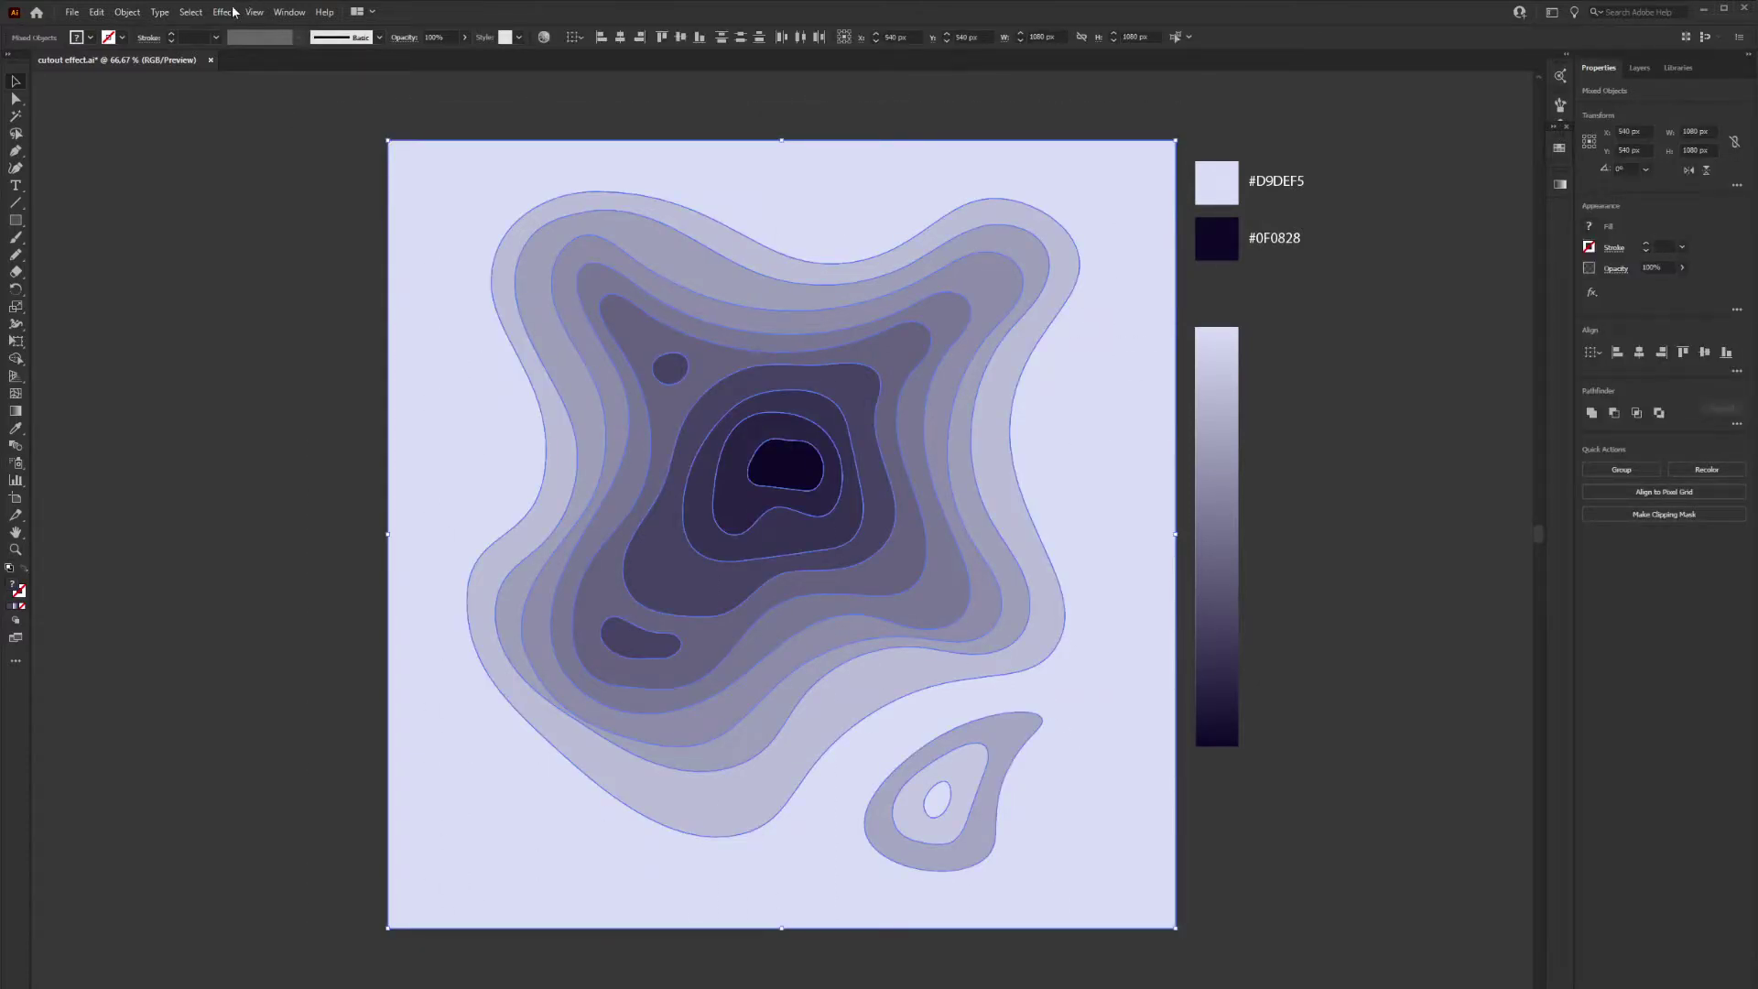
{"action": "left_click", "coordinate": [231, 11]}
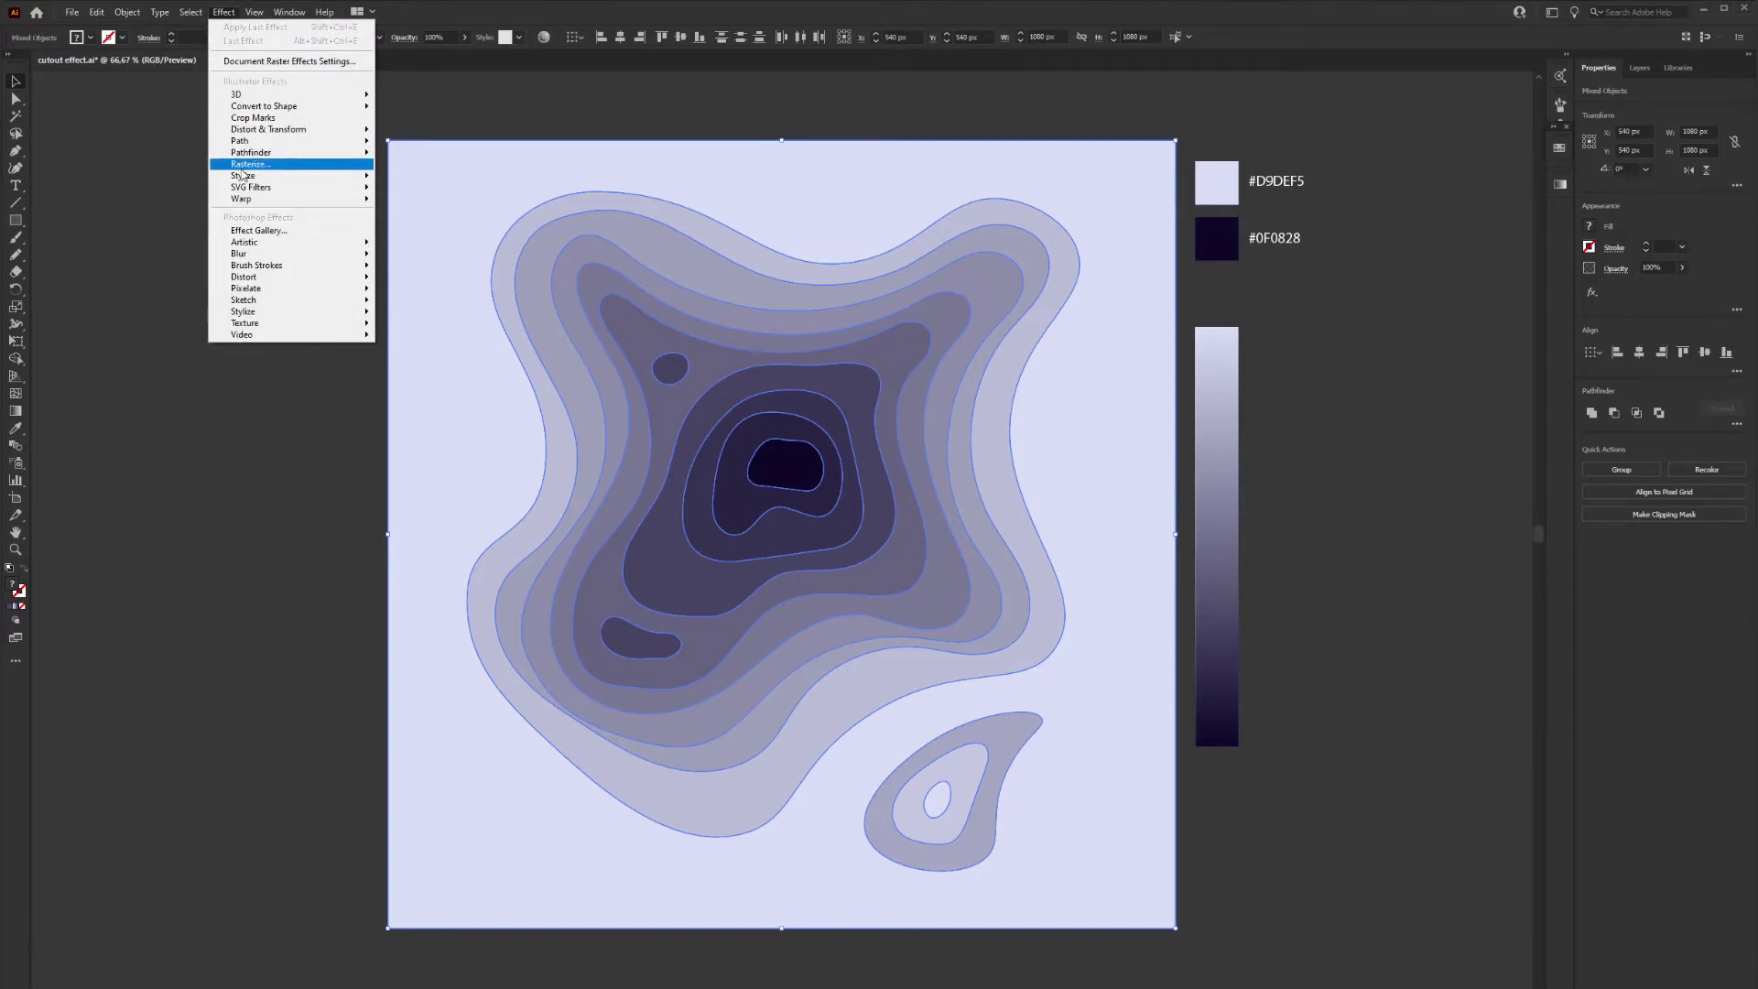
{"action": "mouse_move", "coordinate": [243, 176]}
{"action": "left_click", "coordinate": [403, 175]}
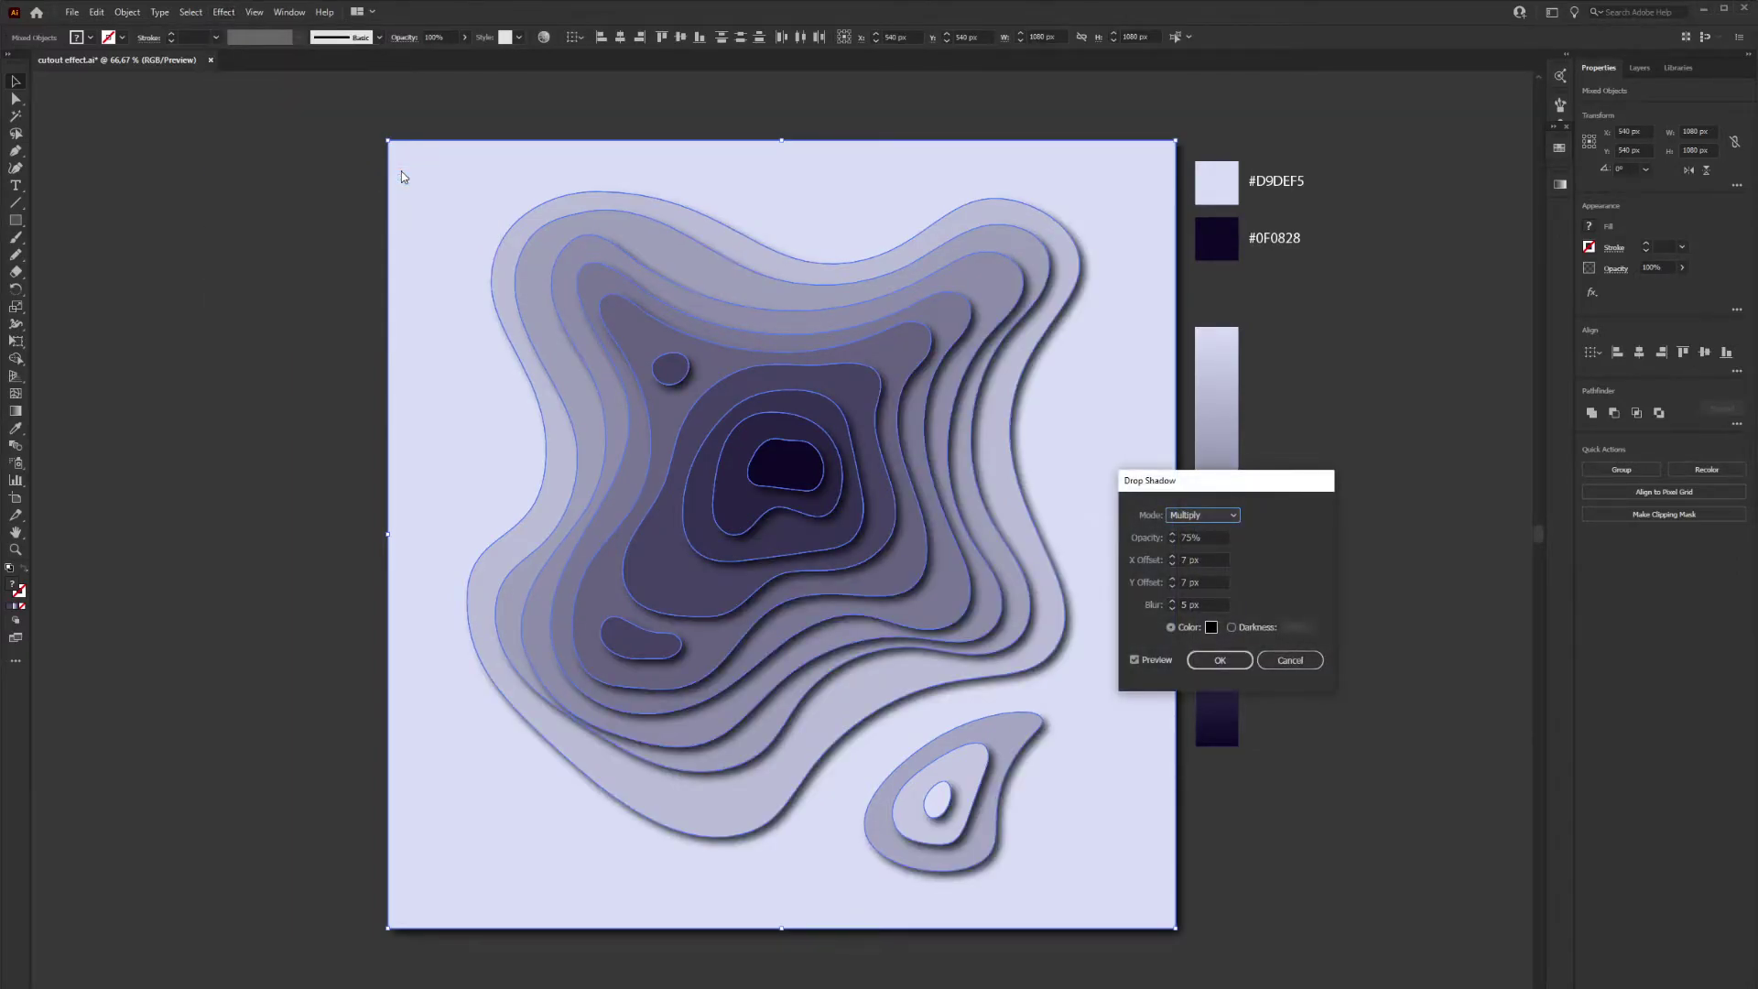
{"action": "left_click", "coordinate": [1219, 659]}
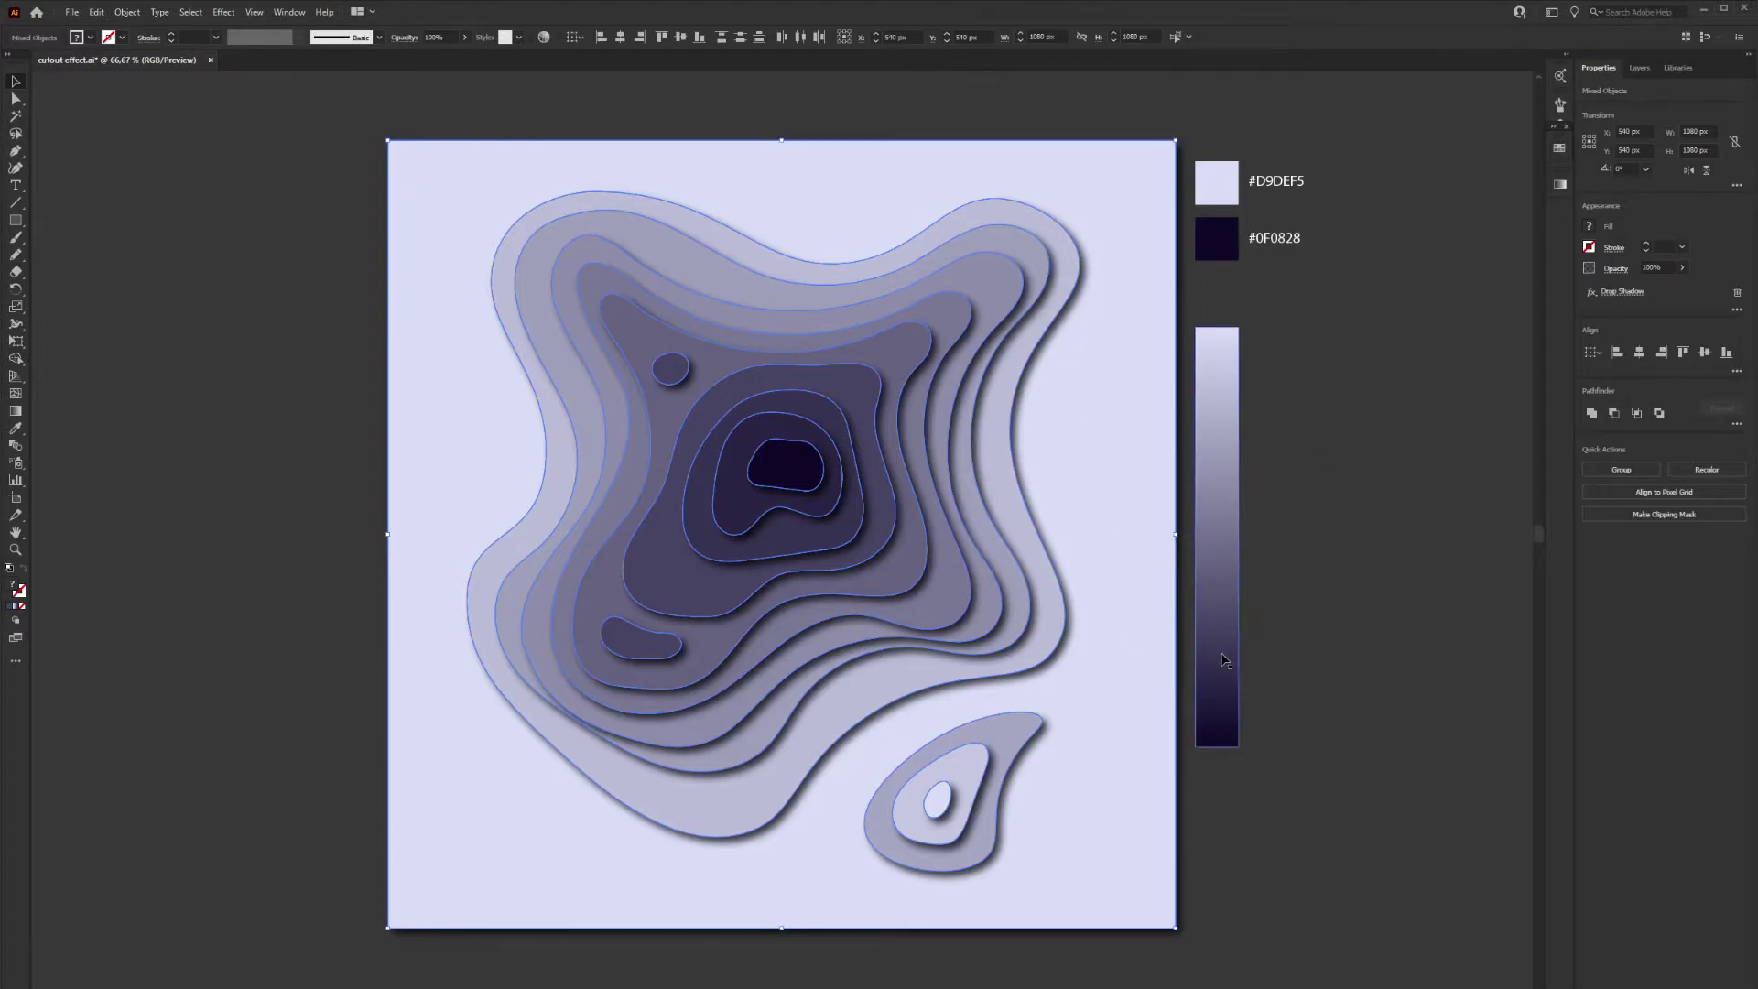
{"action": "left_click", "coordinate": [1368, 674]}
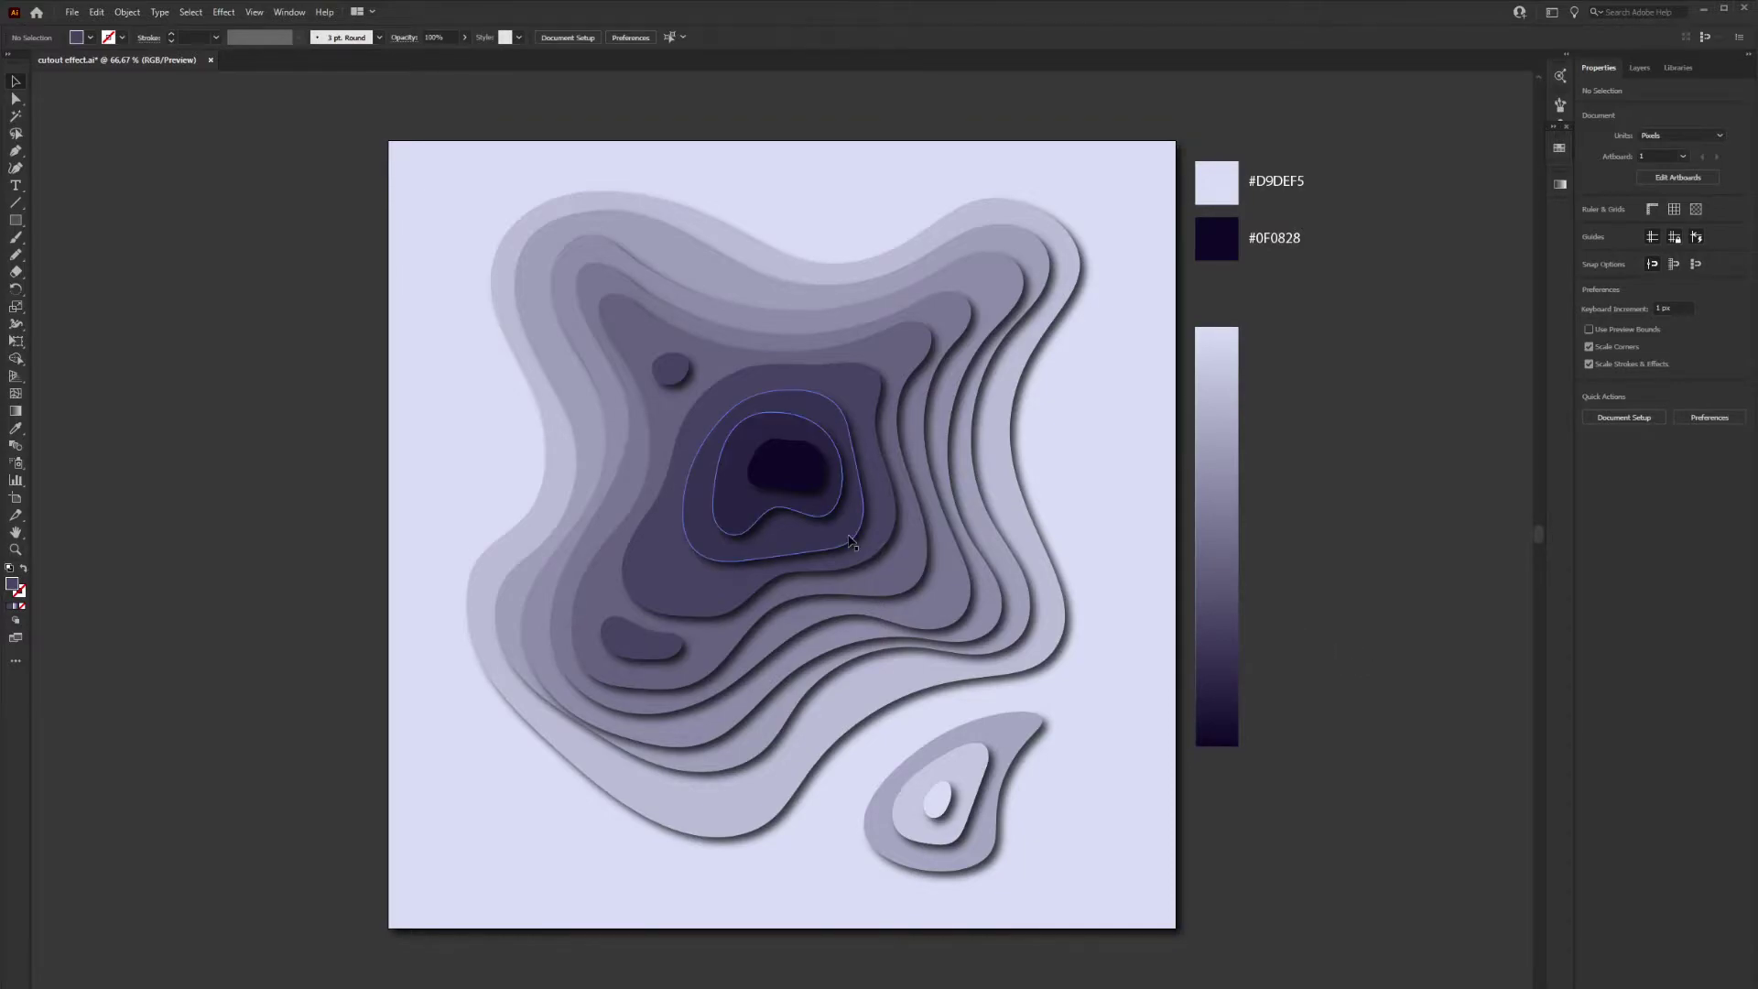
Send the darkest central shape to the back of the stacking order
{"action": "left_click", "coordinate": [792, 488]}
{"action": "right_click", "coordinate": [791, 483]}
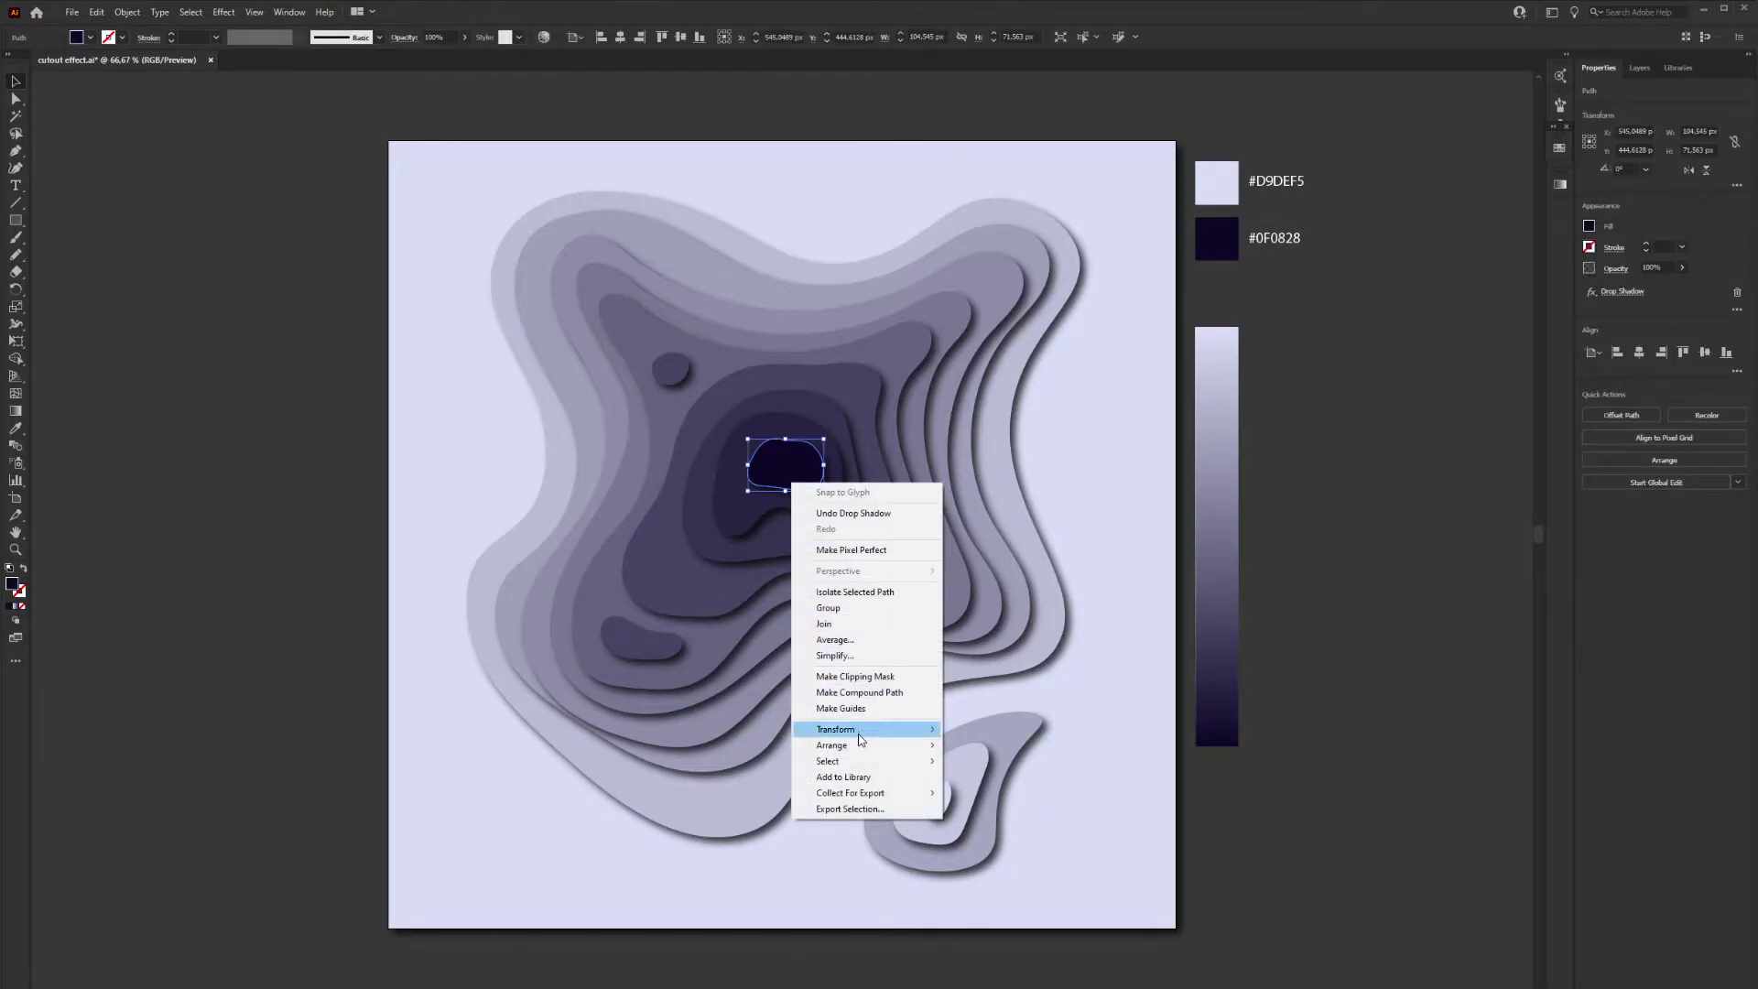
{"action": "mouse_move", "coordinate": [890, 747]}
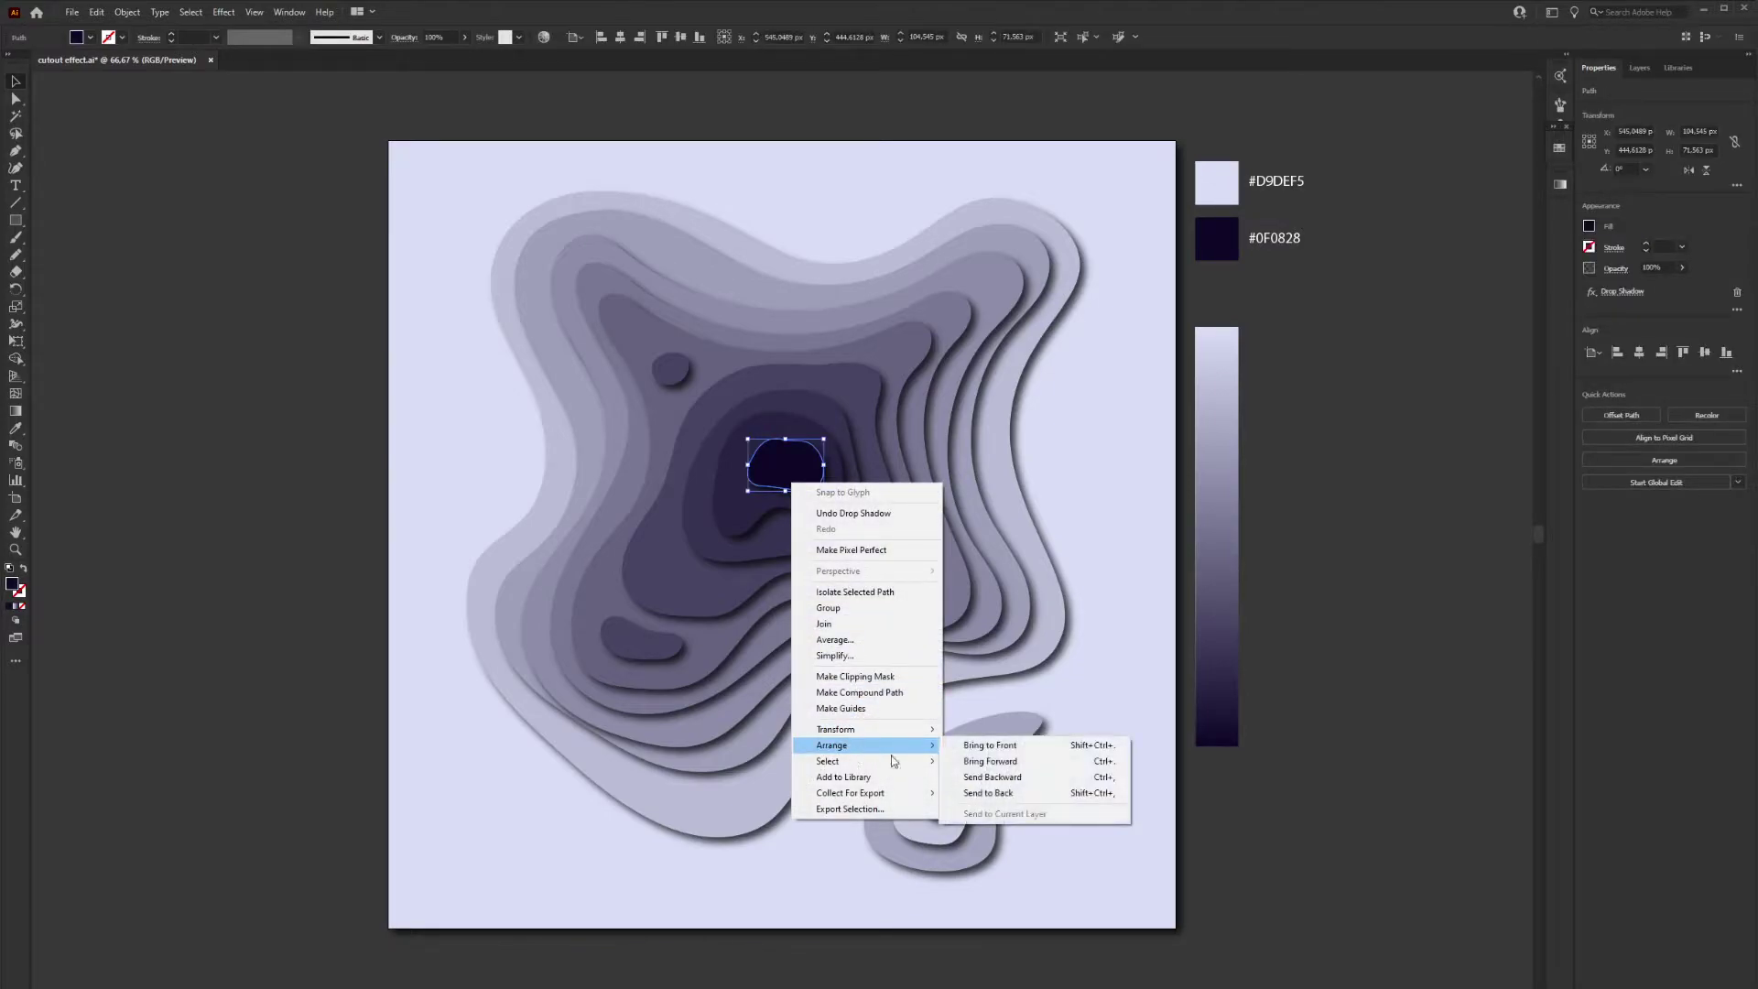
{"action": "left_click", "coordinate": [1004, 795]}
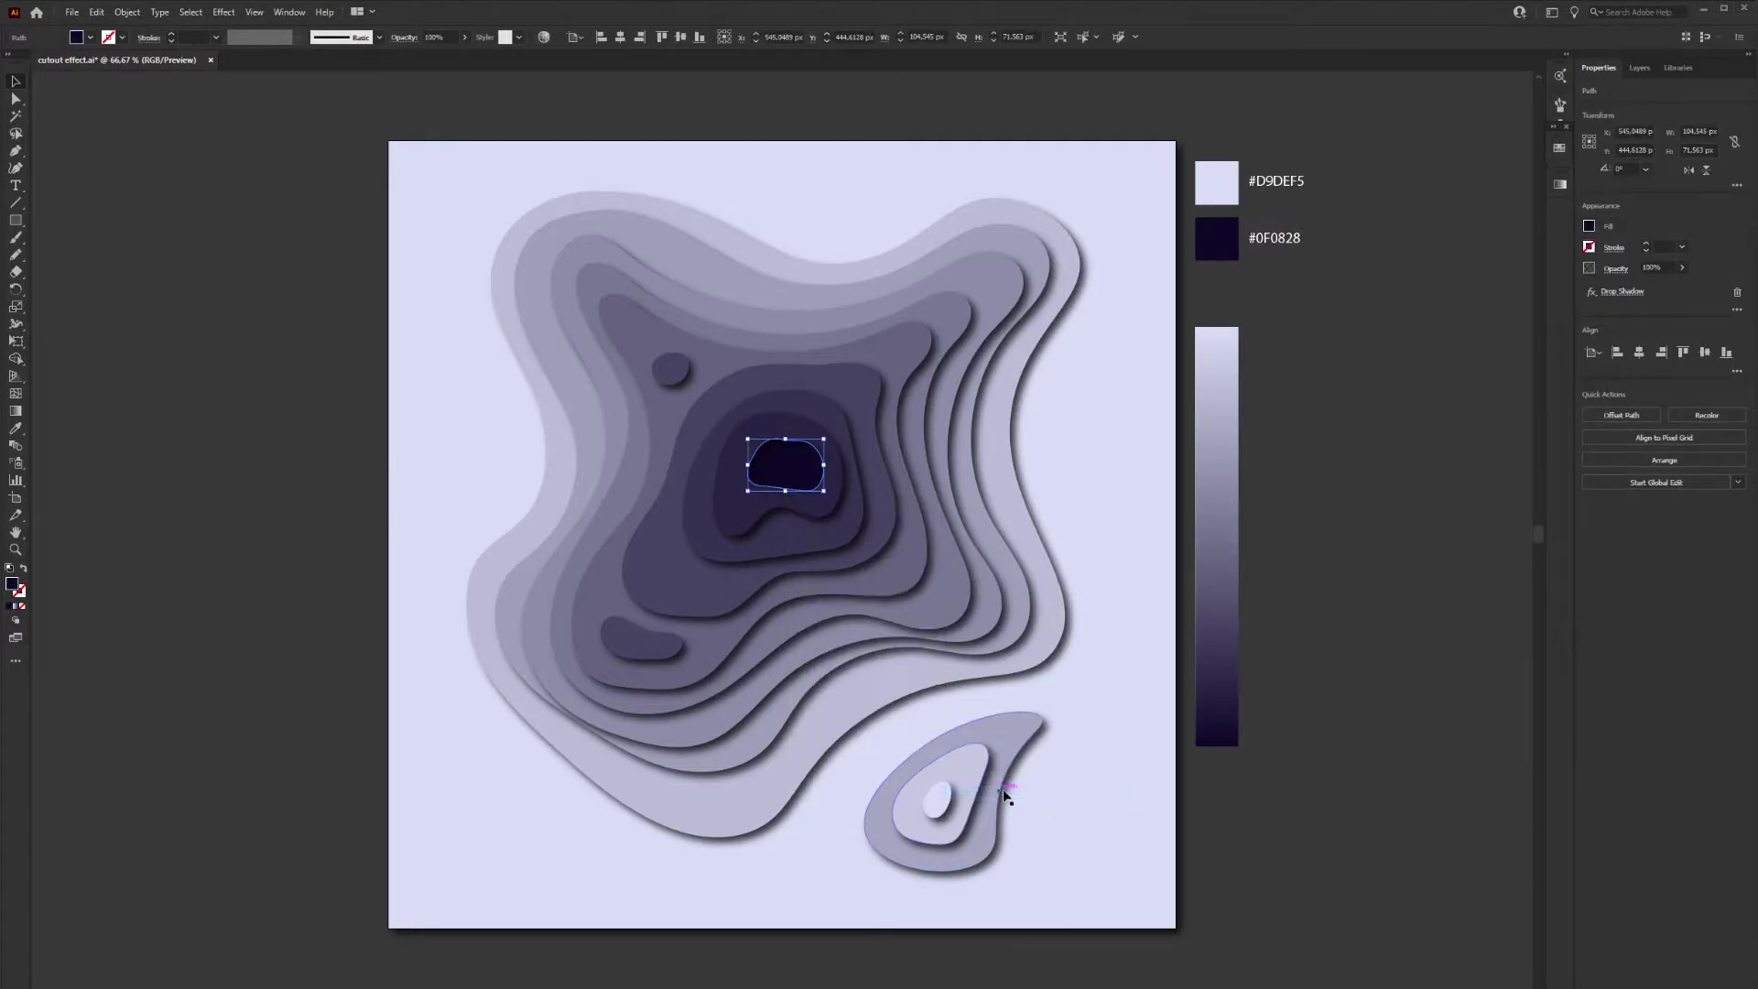
Restack the ring around the central shape so it lies just in front of that shape and behind all outer rings
{"action": "left_click", "coordinate": [813, 506]}
{"action": "right_click", "coordinate": [814, 505]}
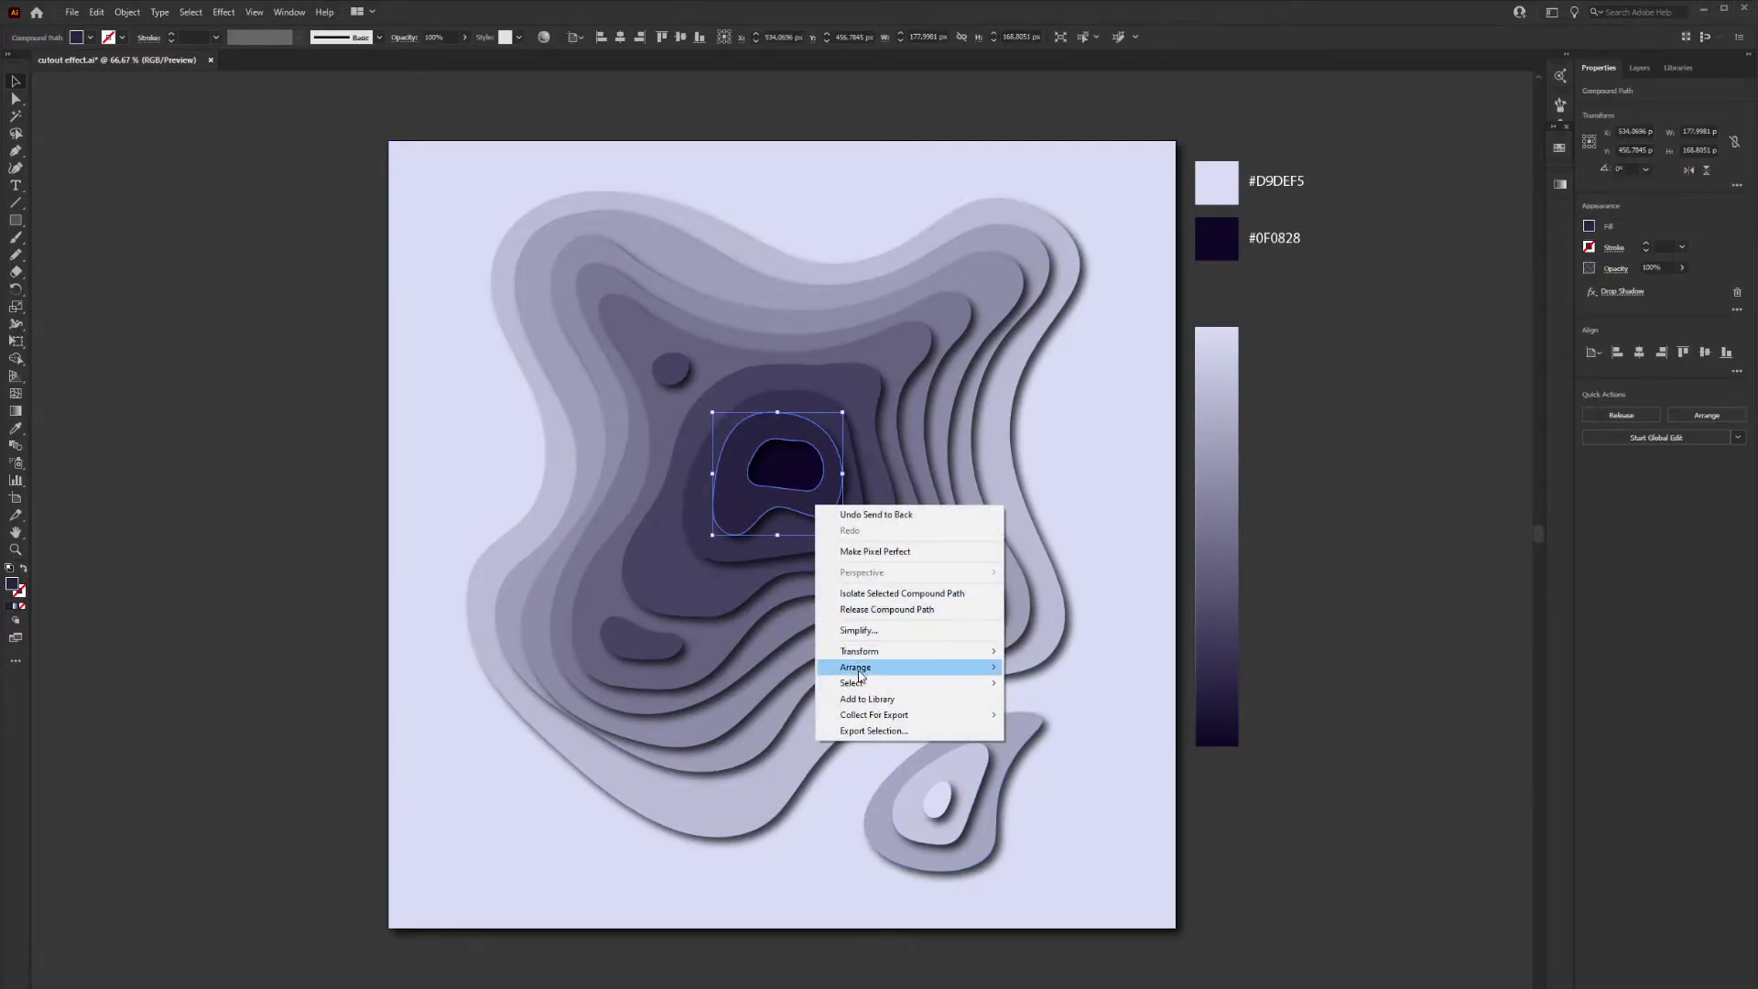
{"action": "mouse_move", "coordinate": [861, 668]}
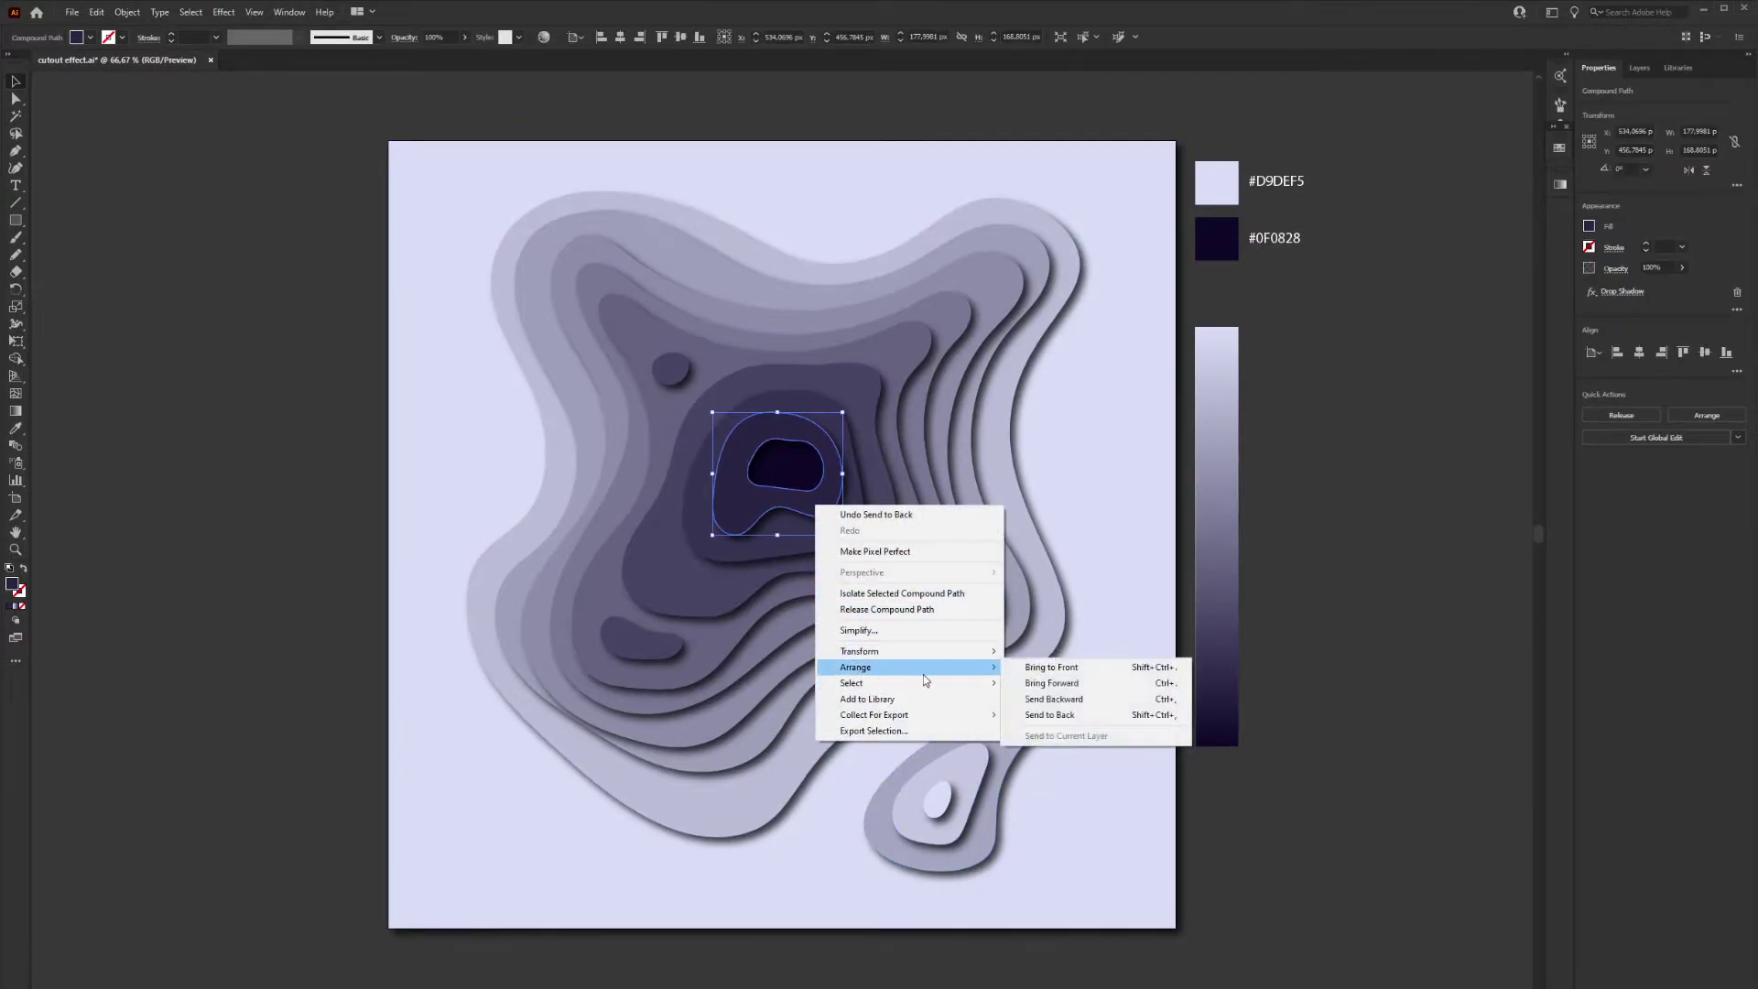
{"action": "left_click", "coordinate": [1046, 700]}
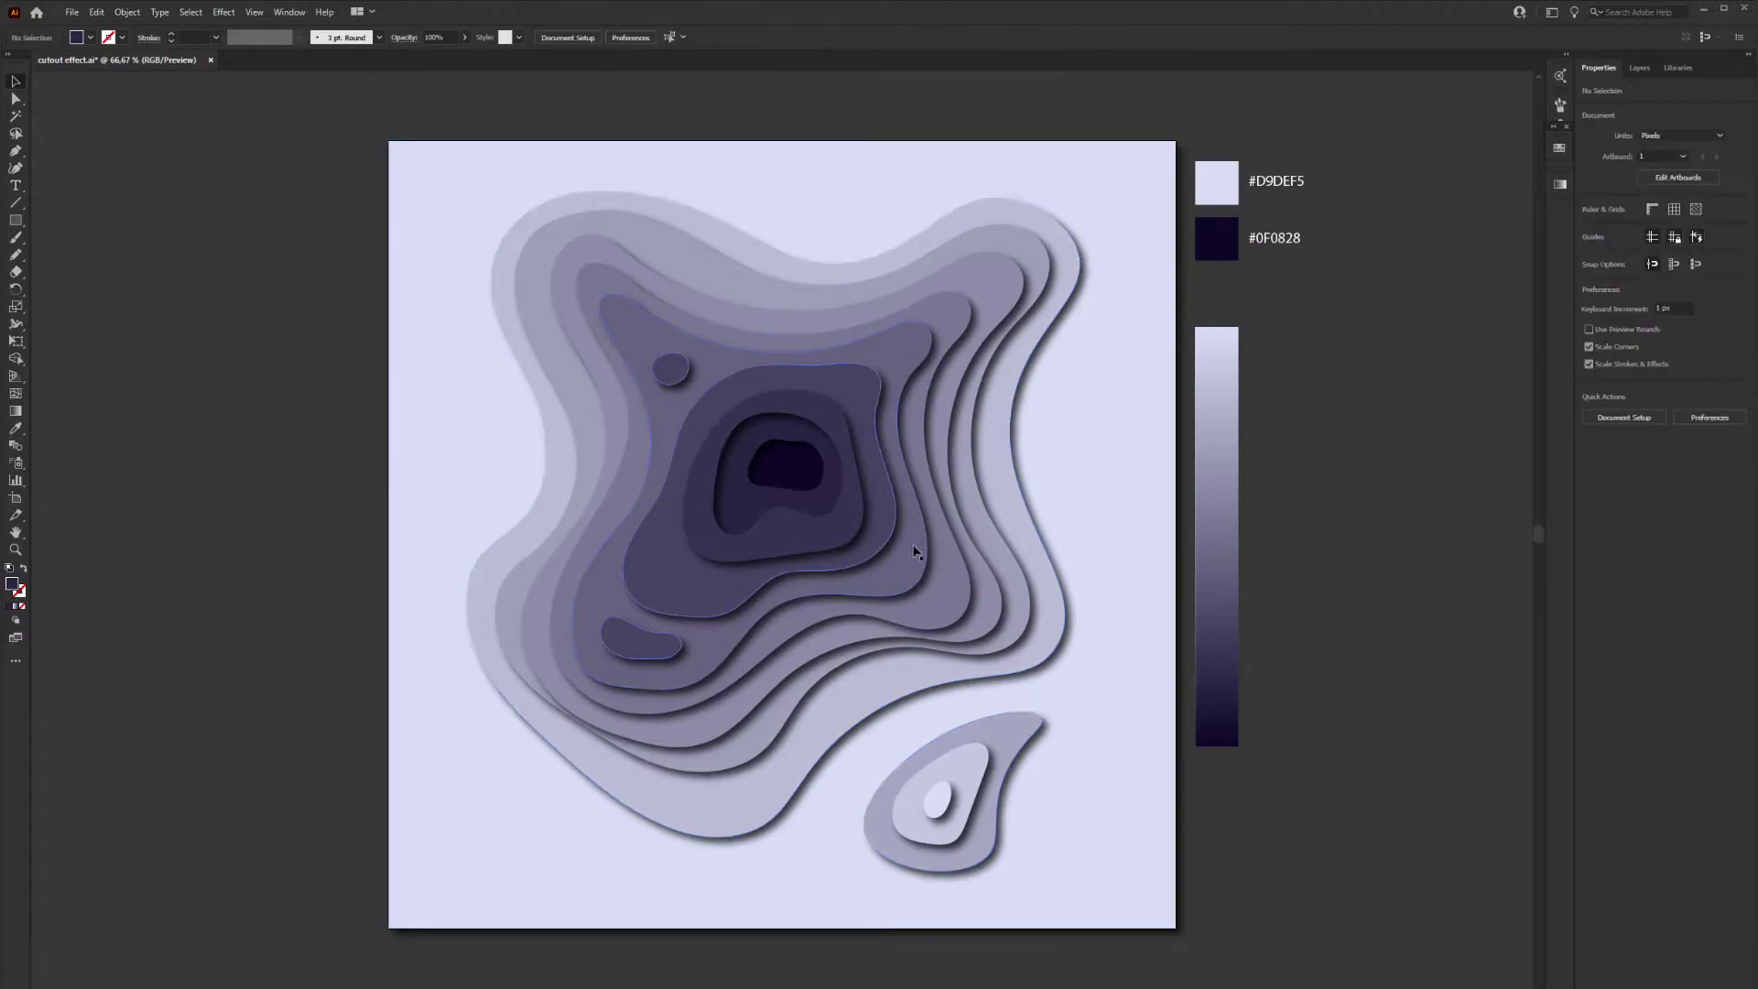
Restack the third shape outward so it lies in front of the two inner layers and behind the outer rings
{"action": "left_click", "coordinate": [848, 542]}
{"action": "right_click", "coordinate": [848, 542]}
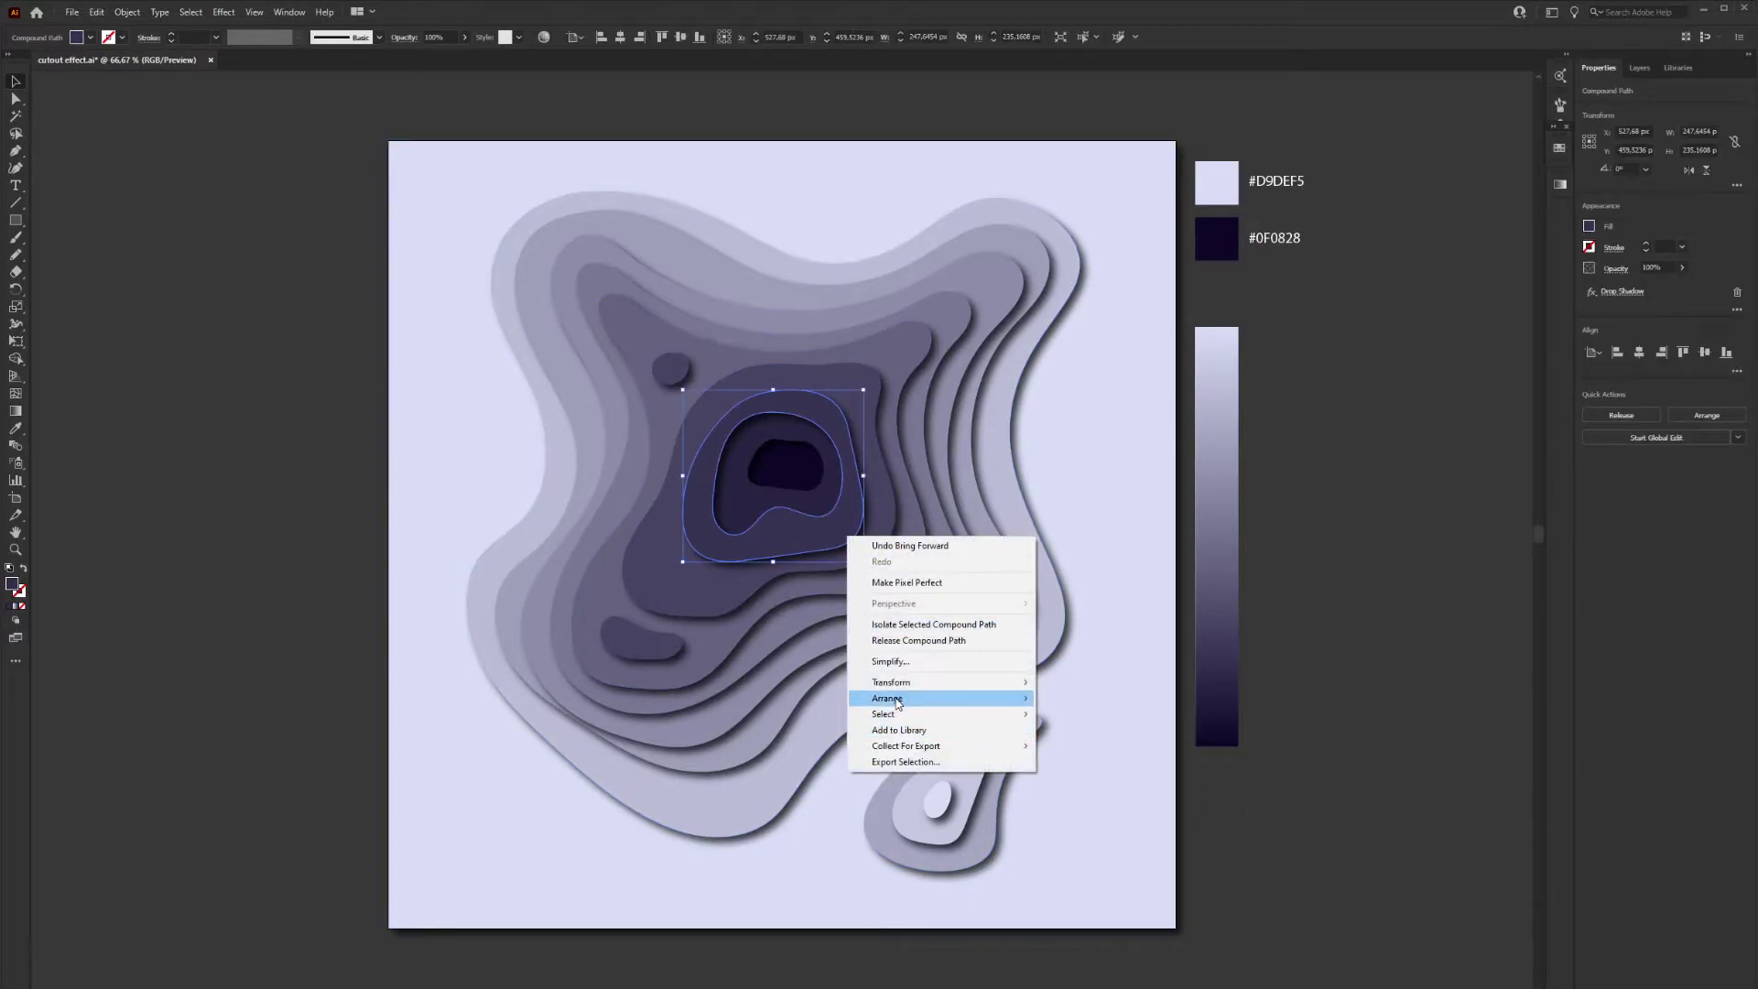
{"action": "mouse_move", "coordinate": [970, 699]}
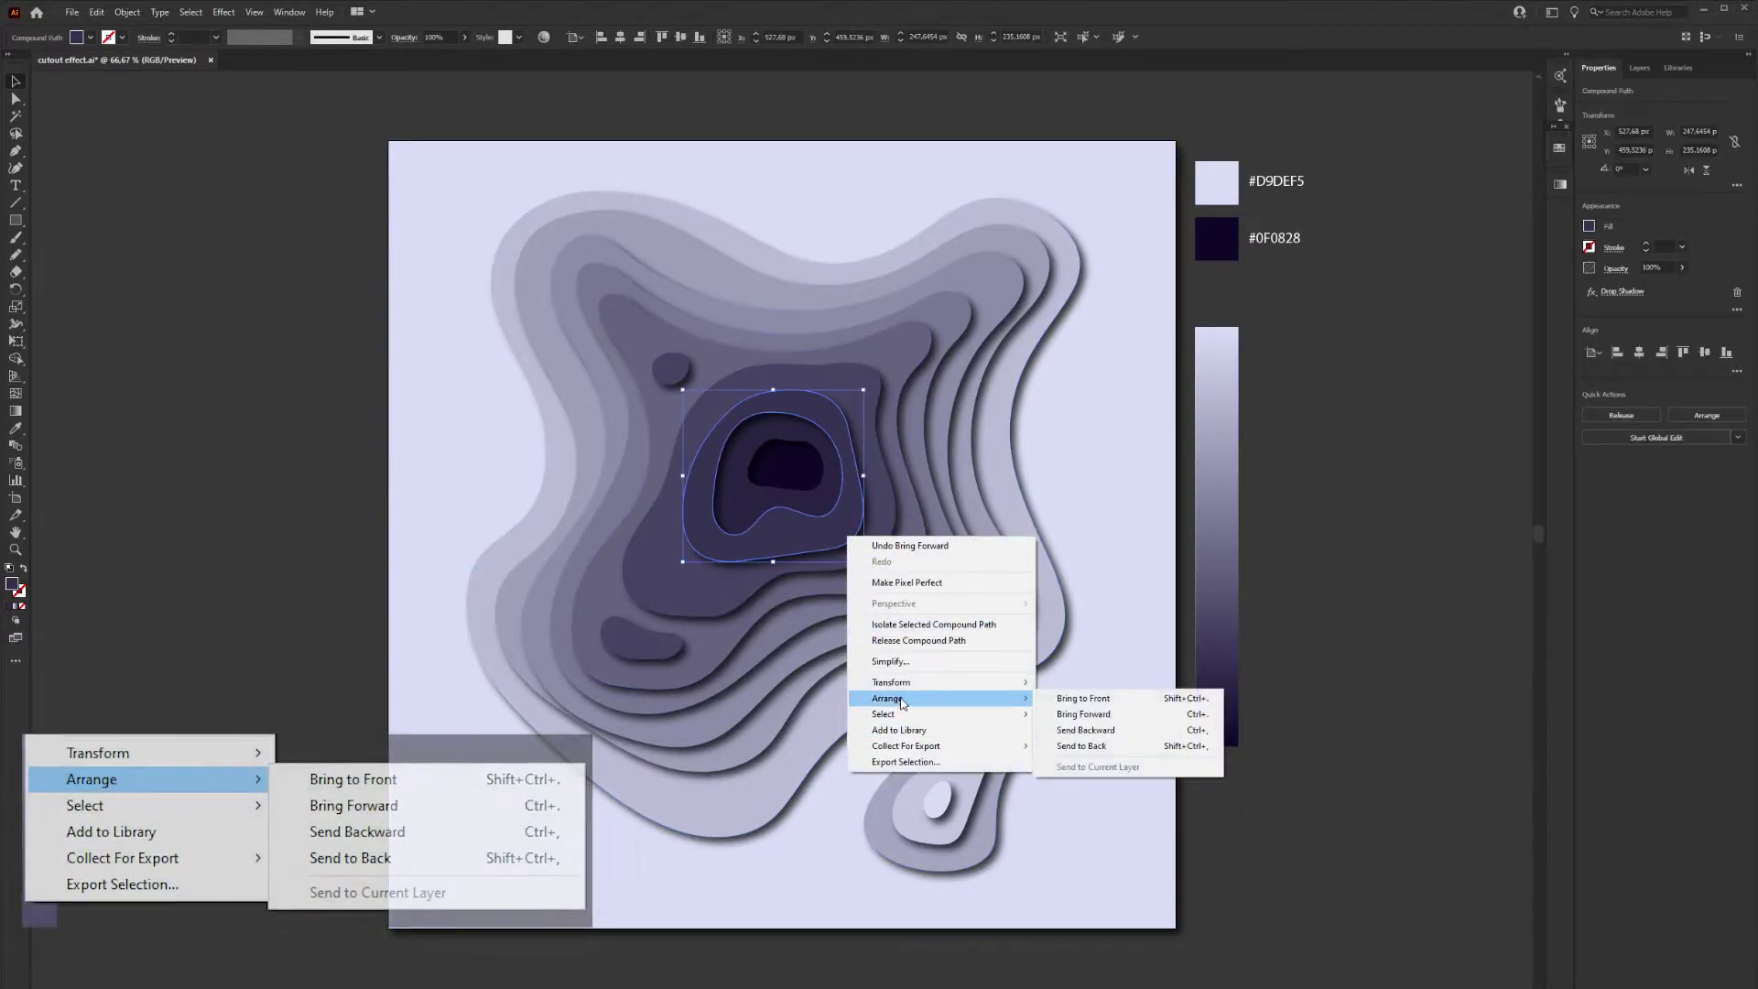
{"action": "left_click", "coordinate": [1063, 746]}
{"action": "left_click", "coordinate": [1059, 733]}
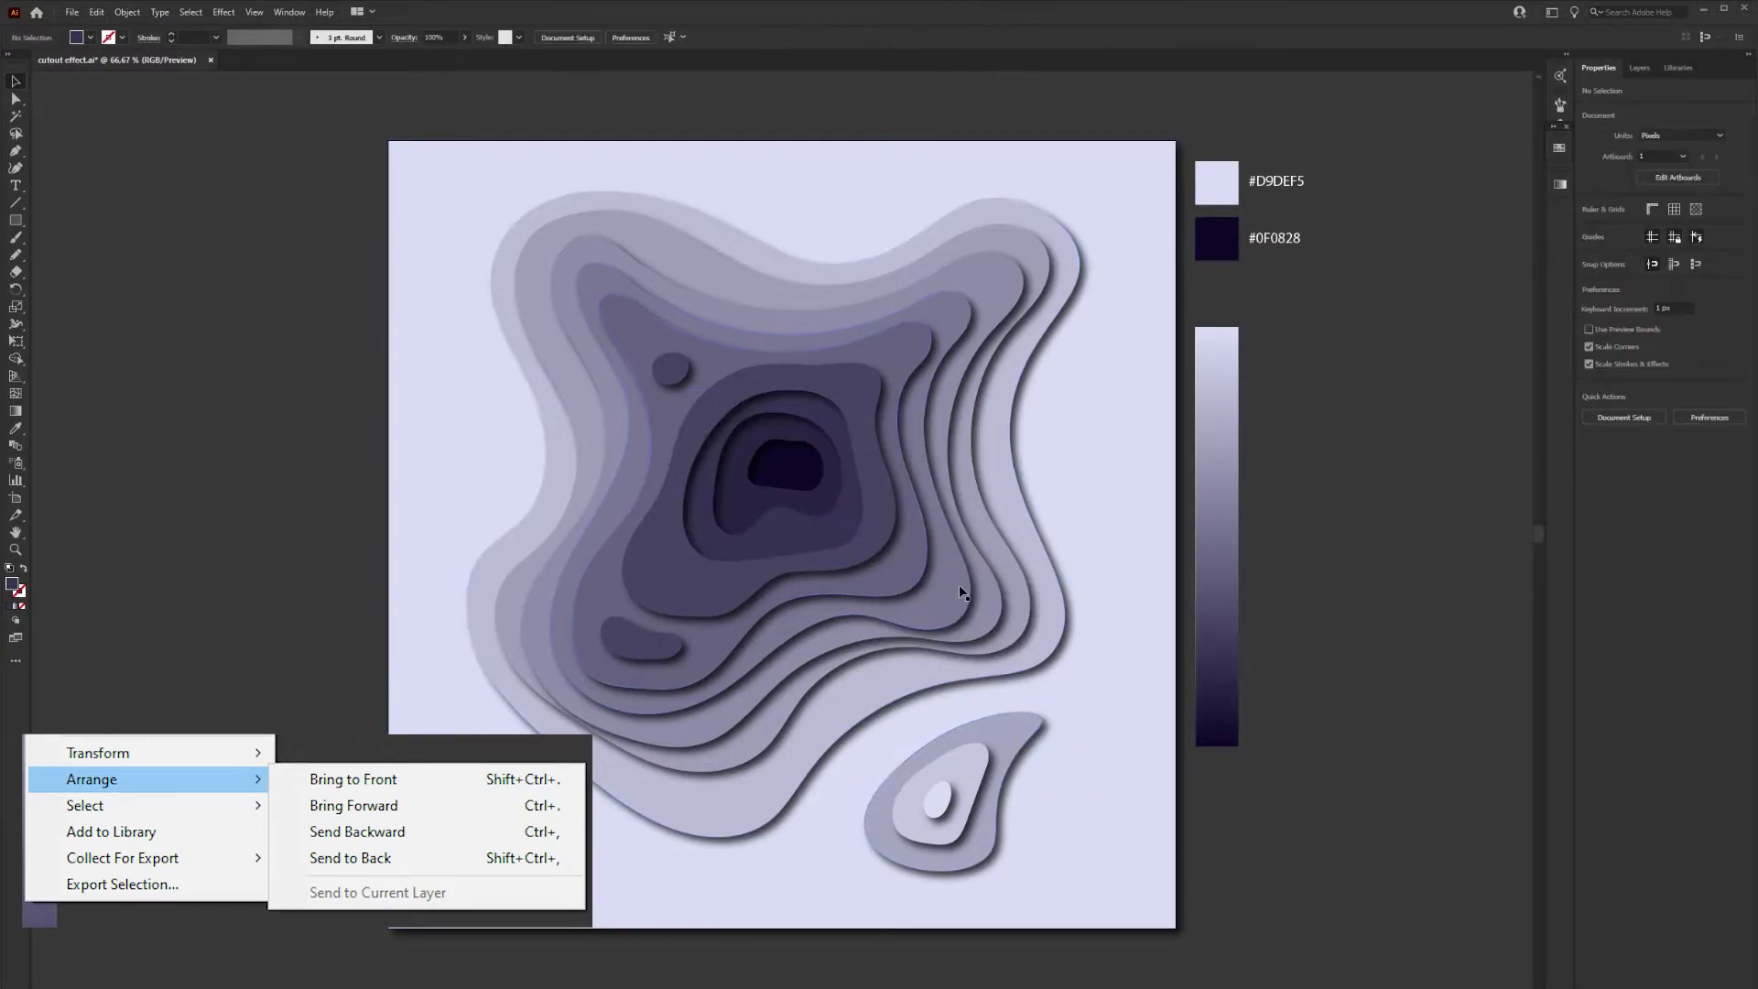
Restack the fourth and fifth rings outward so each lies above its inner layers and behind the rings outside it
{"action": "left_click", "coordinate": [874, 540]}
{"action": "key", "text": "ctrl+shift+"}
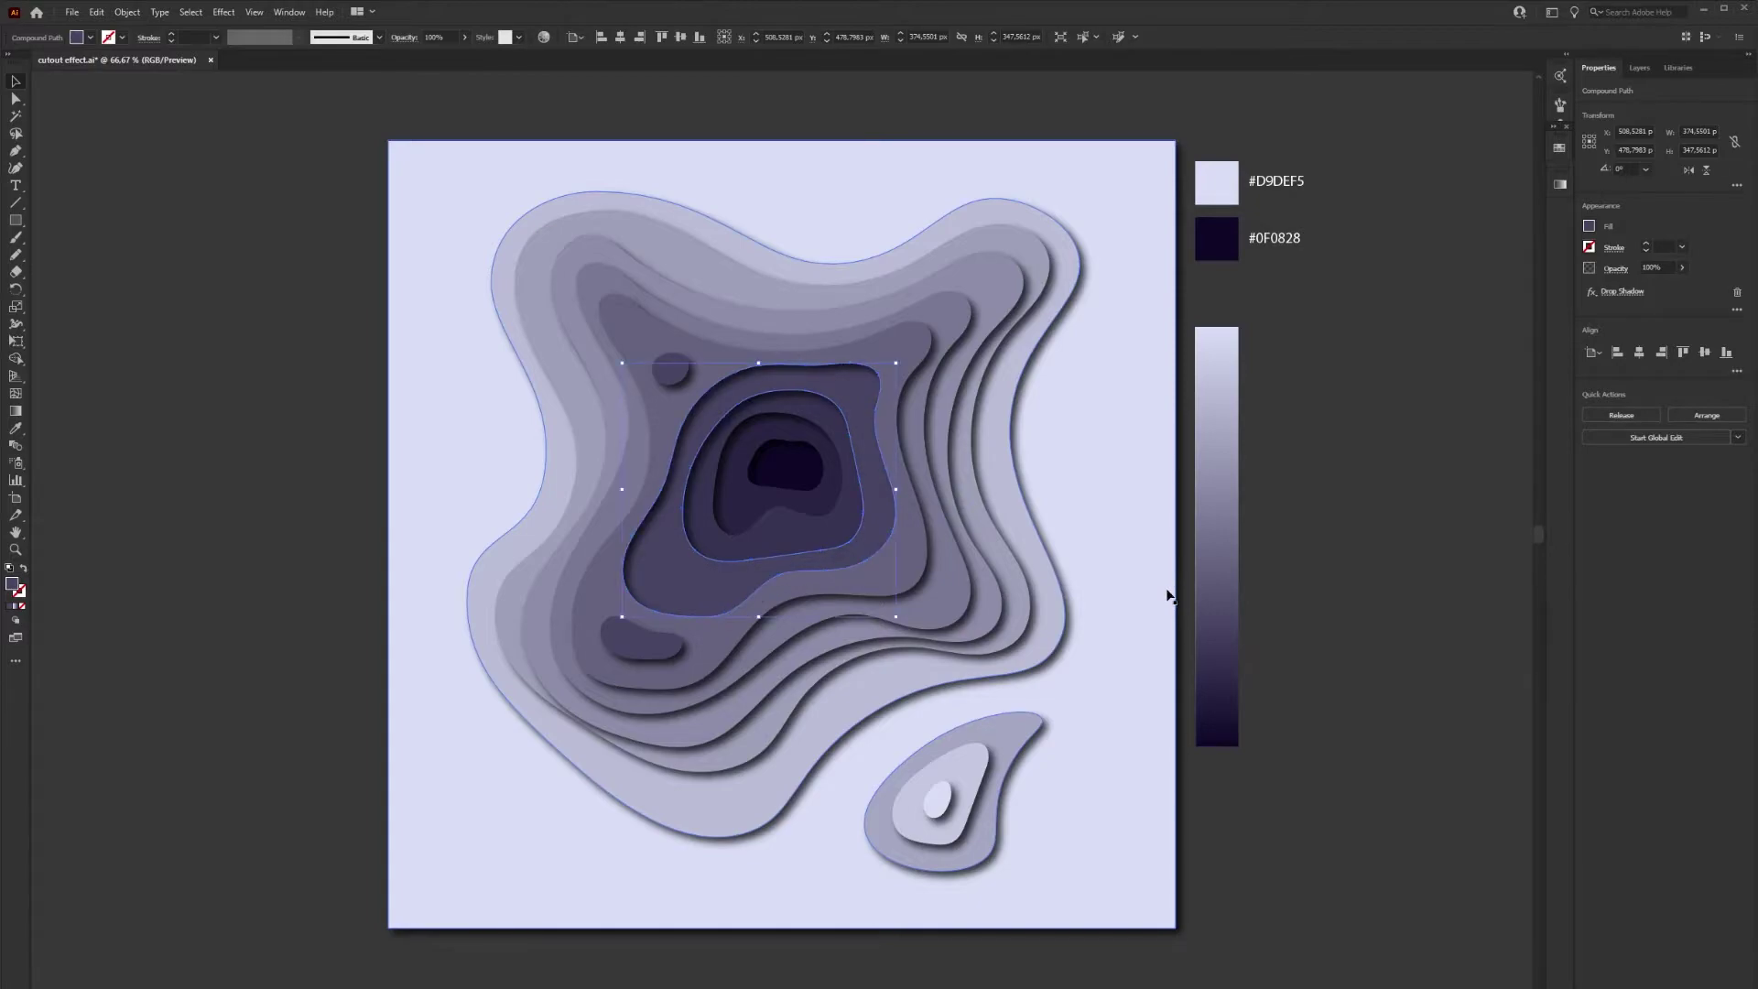
{"action": "left_click", "coordinate": [911, 549]}
{"action": "key", "text": "ctrl+shift+["}
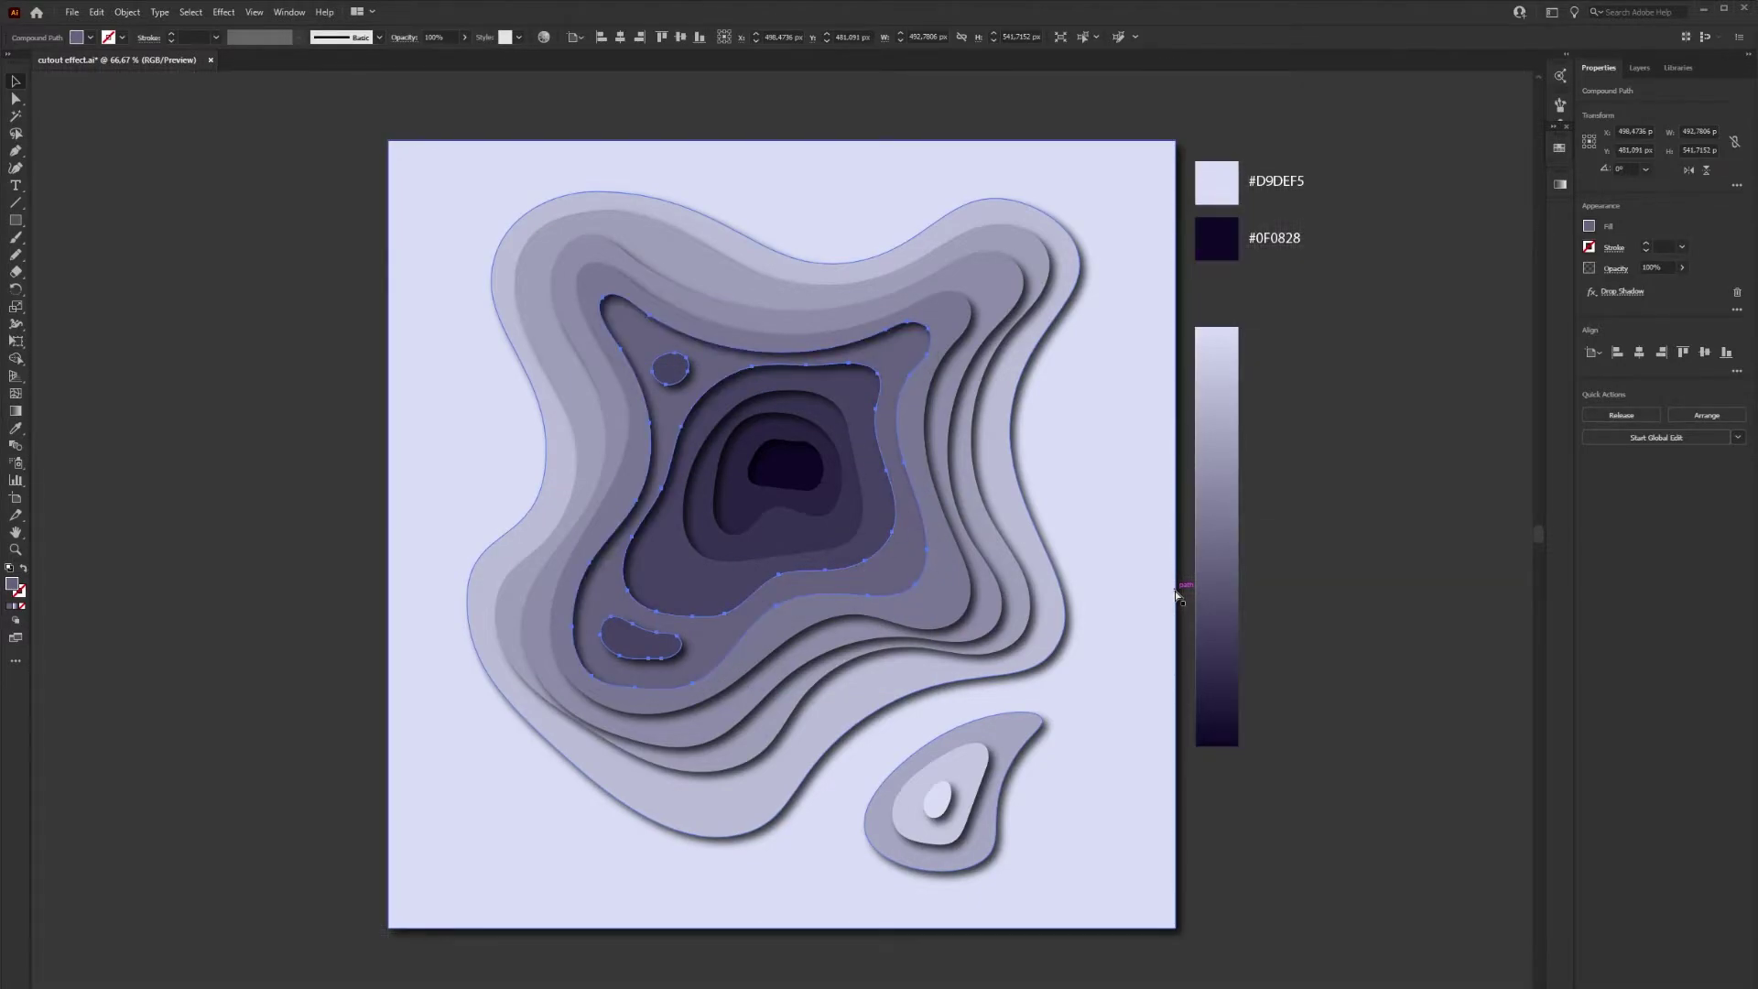
Restack the next two rings outward so each lies above its inner layers and behind the rings outside it
{"action": "left_click", "coordinate": [942, 601]}
{"action": "key", "text": "ctrl+["}
{"action": "key", "text": "ctrl+["}
{"action": "key", "text": "ctrl+]"}
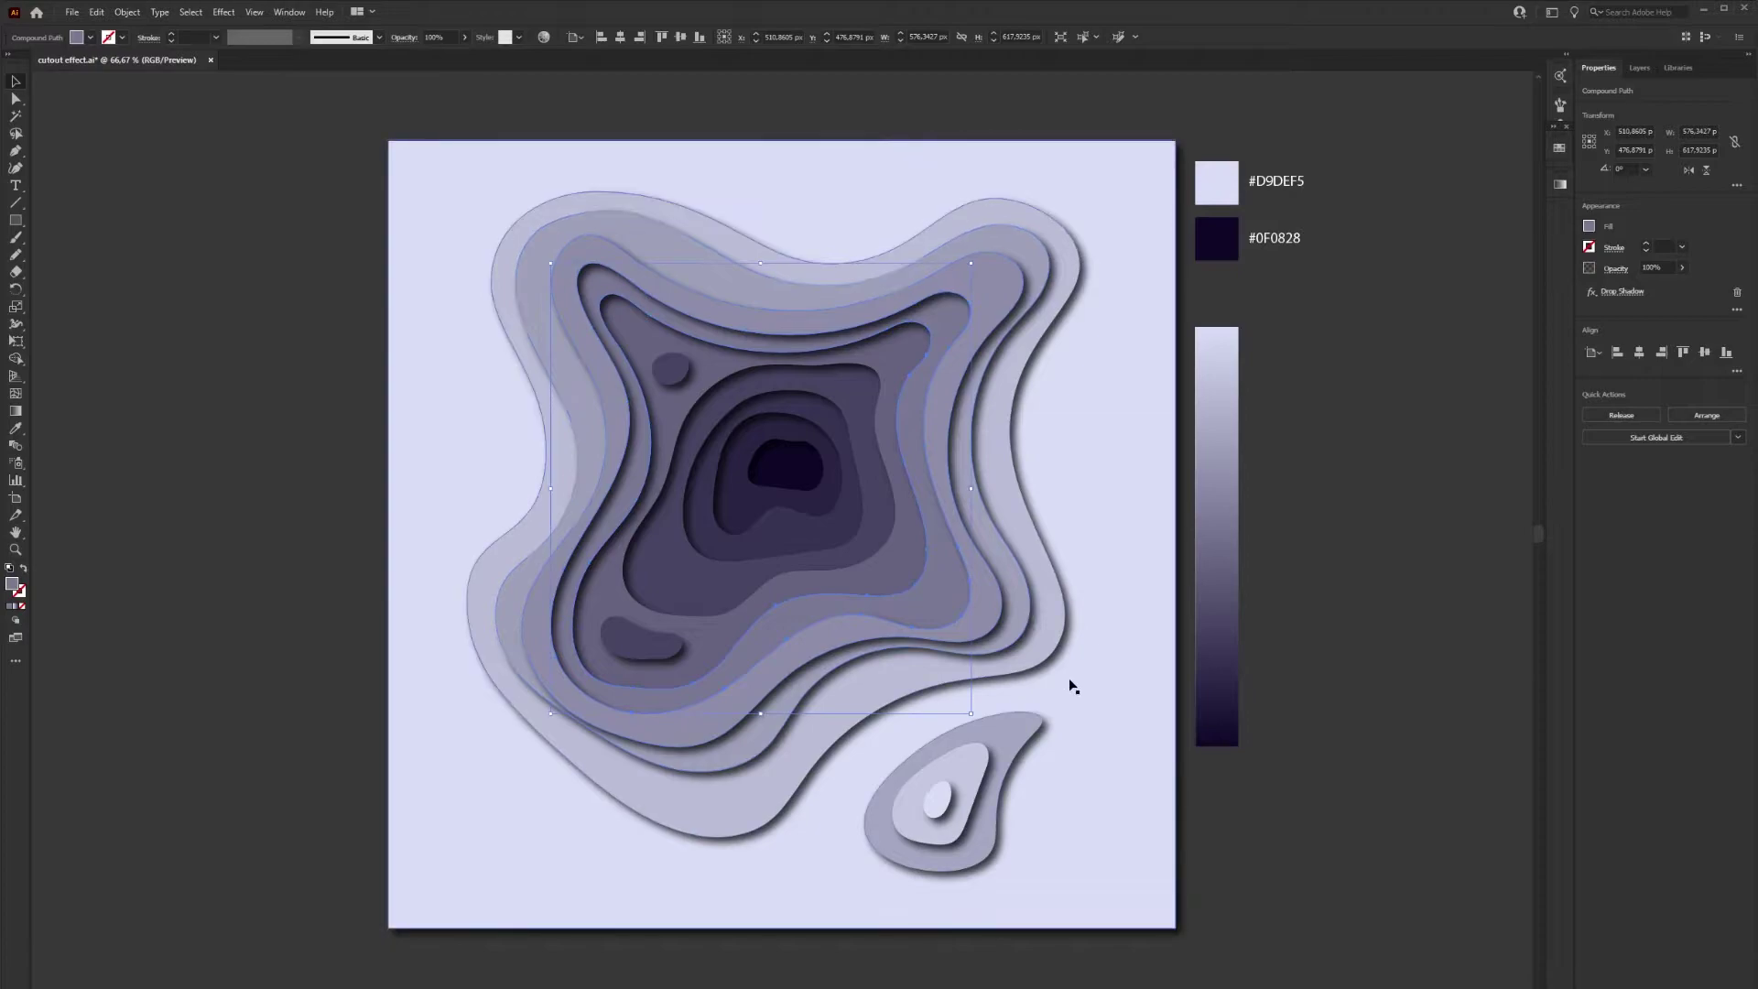
{"action": "left_click", "coordinate": [988, 615]}
{"action": "key", "text": "ctrl+["}
{"action": "key", "text": "ctrl+["}
{"action": "key", "text": "ctrl+]"}
Restack the last two outer rings, including the outermost one, so each sits above its inner layers and below the background sheet
{"action": "left_click", "coordinate": [1019, 602]}
{"action": "key", "text": "ctrl+["}
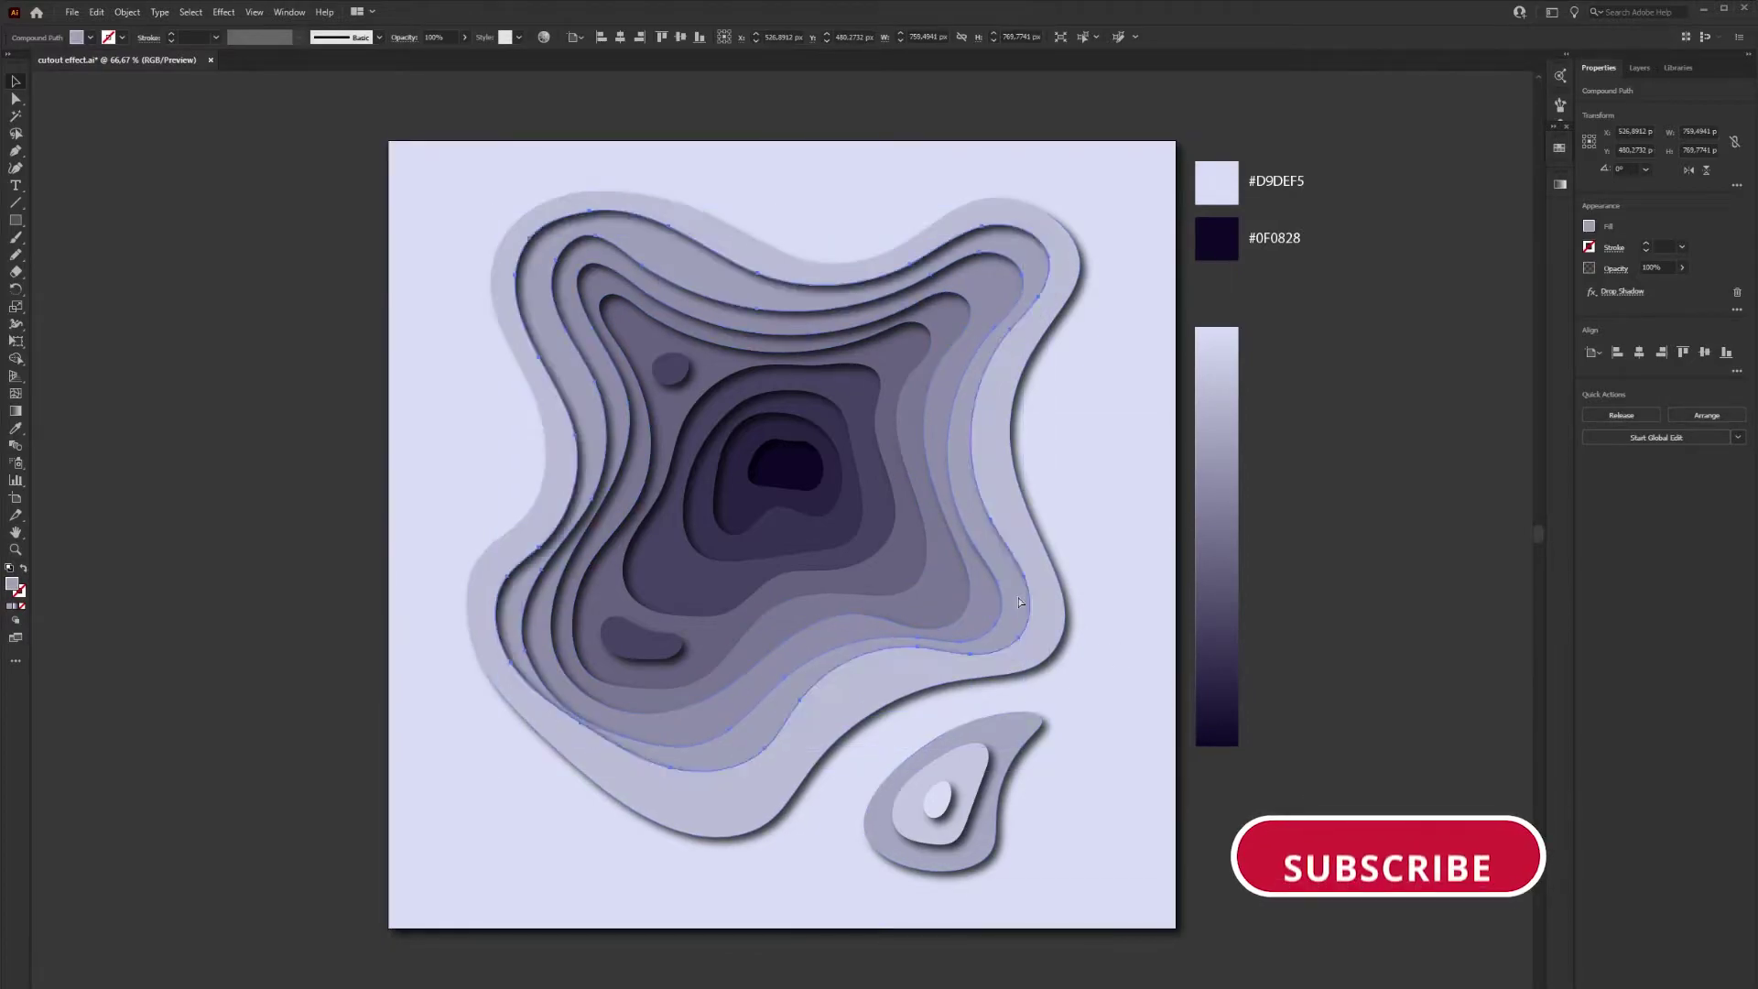
{"action": "key", "text": "ctrl+z"}
{"action": "key", "text": "ctrl+z"}
{"action": "key", "text": "ctrl+z"}
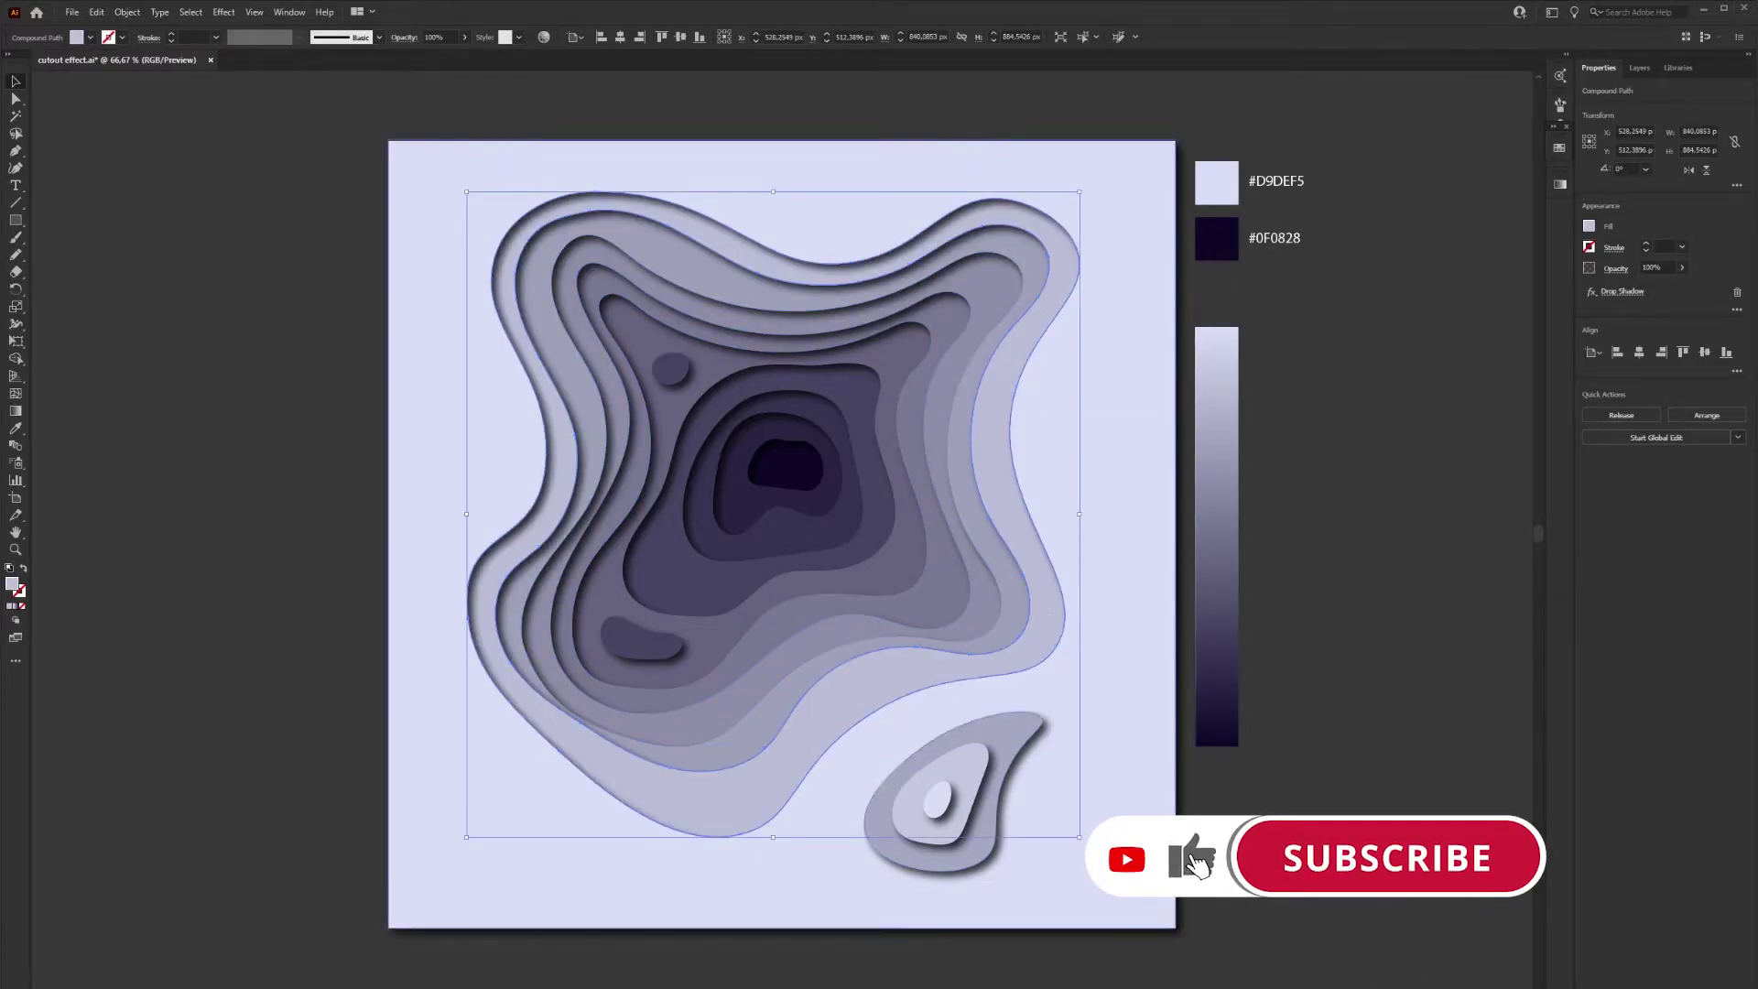
Restack the two small blobs behind the layer around them so they read as cutout holes
{"action": "key", "text": "ctrl+z"}
{"action": "key", "text": "ctrl+z"}
{"action": "key", "text": "ctrl+z"}
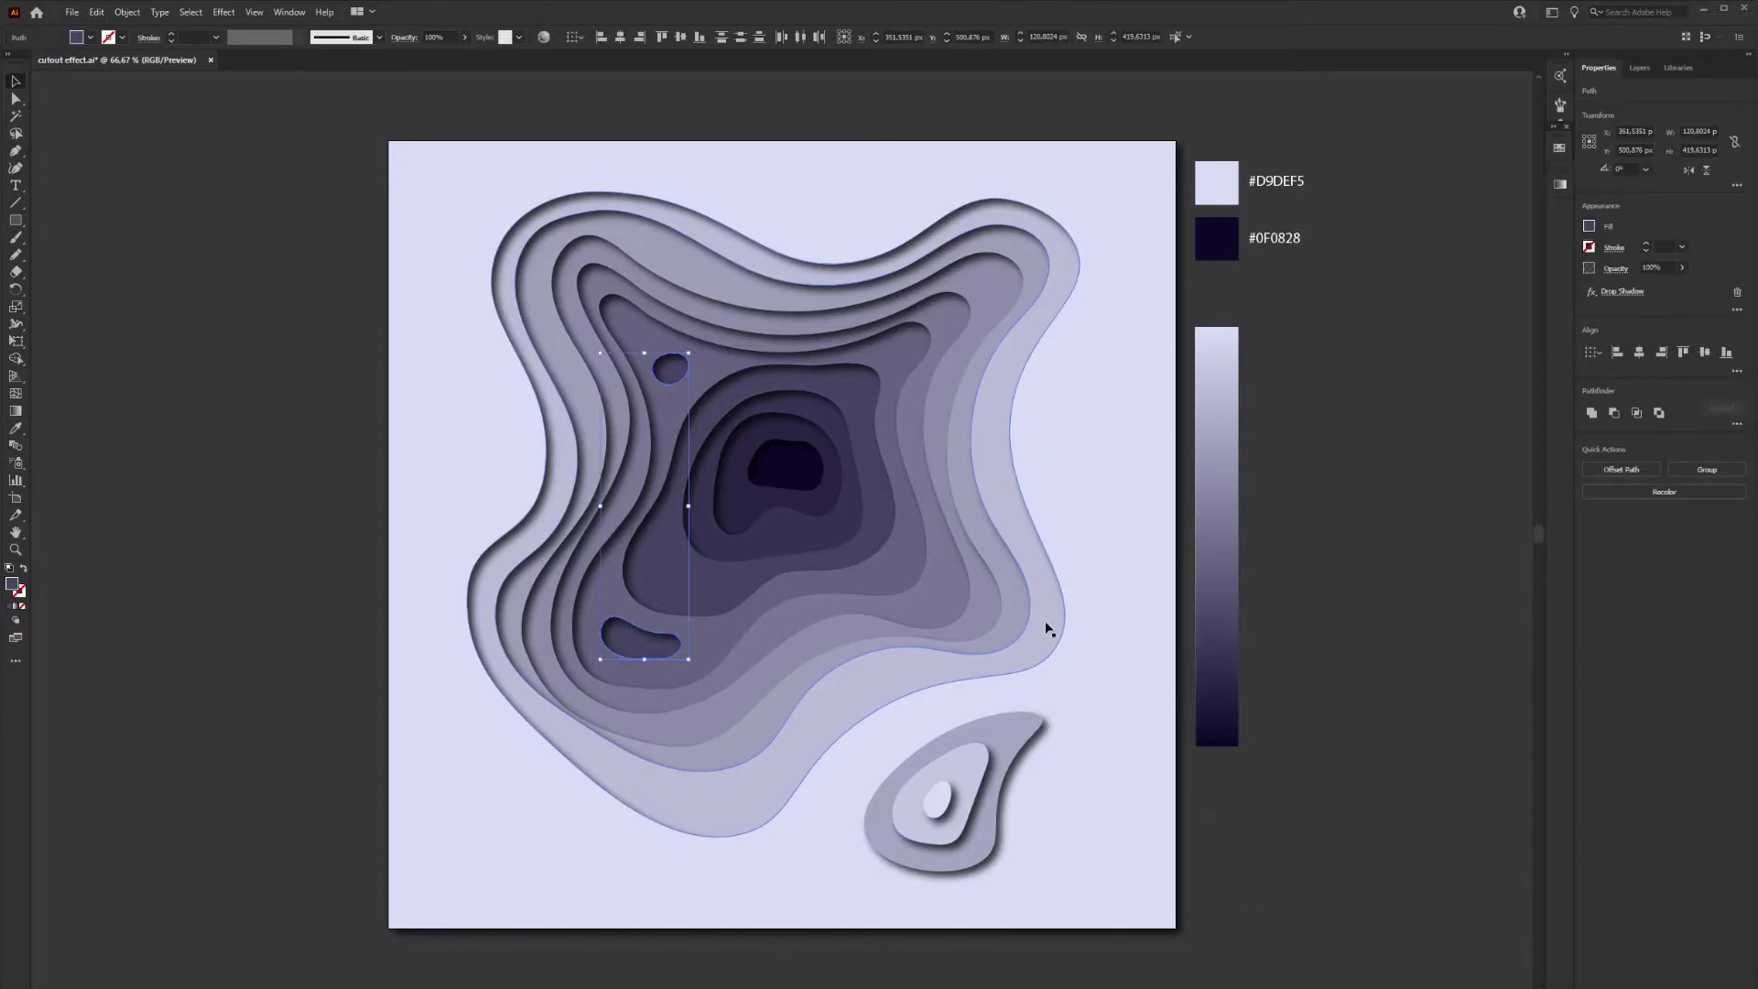
{"action": "left_click", "coordinate": [1424, 803]}
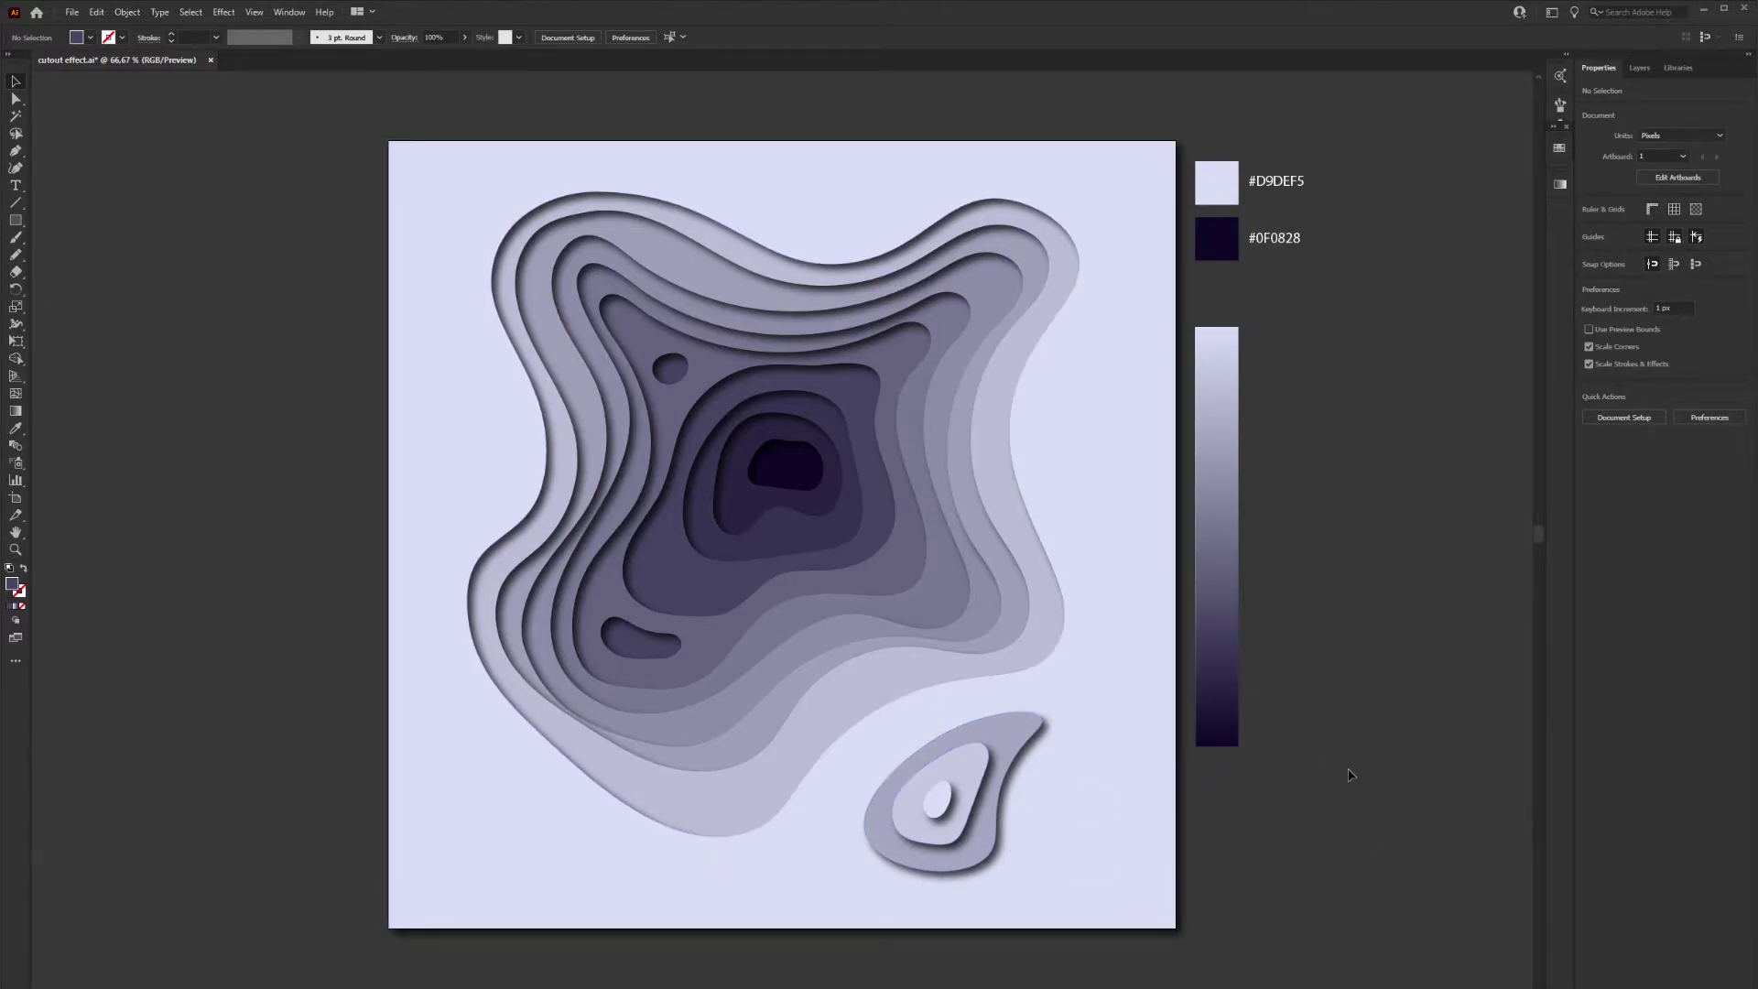
Set the drop shadow's X offset to -7 px for all the artwork's layers
{"action": "key", "text": "ctrl+a"}
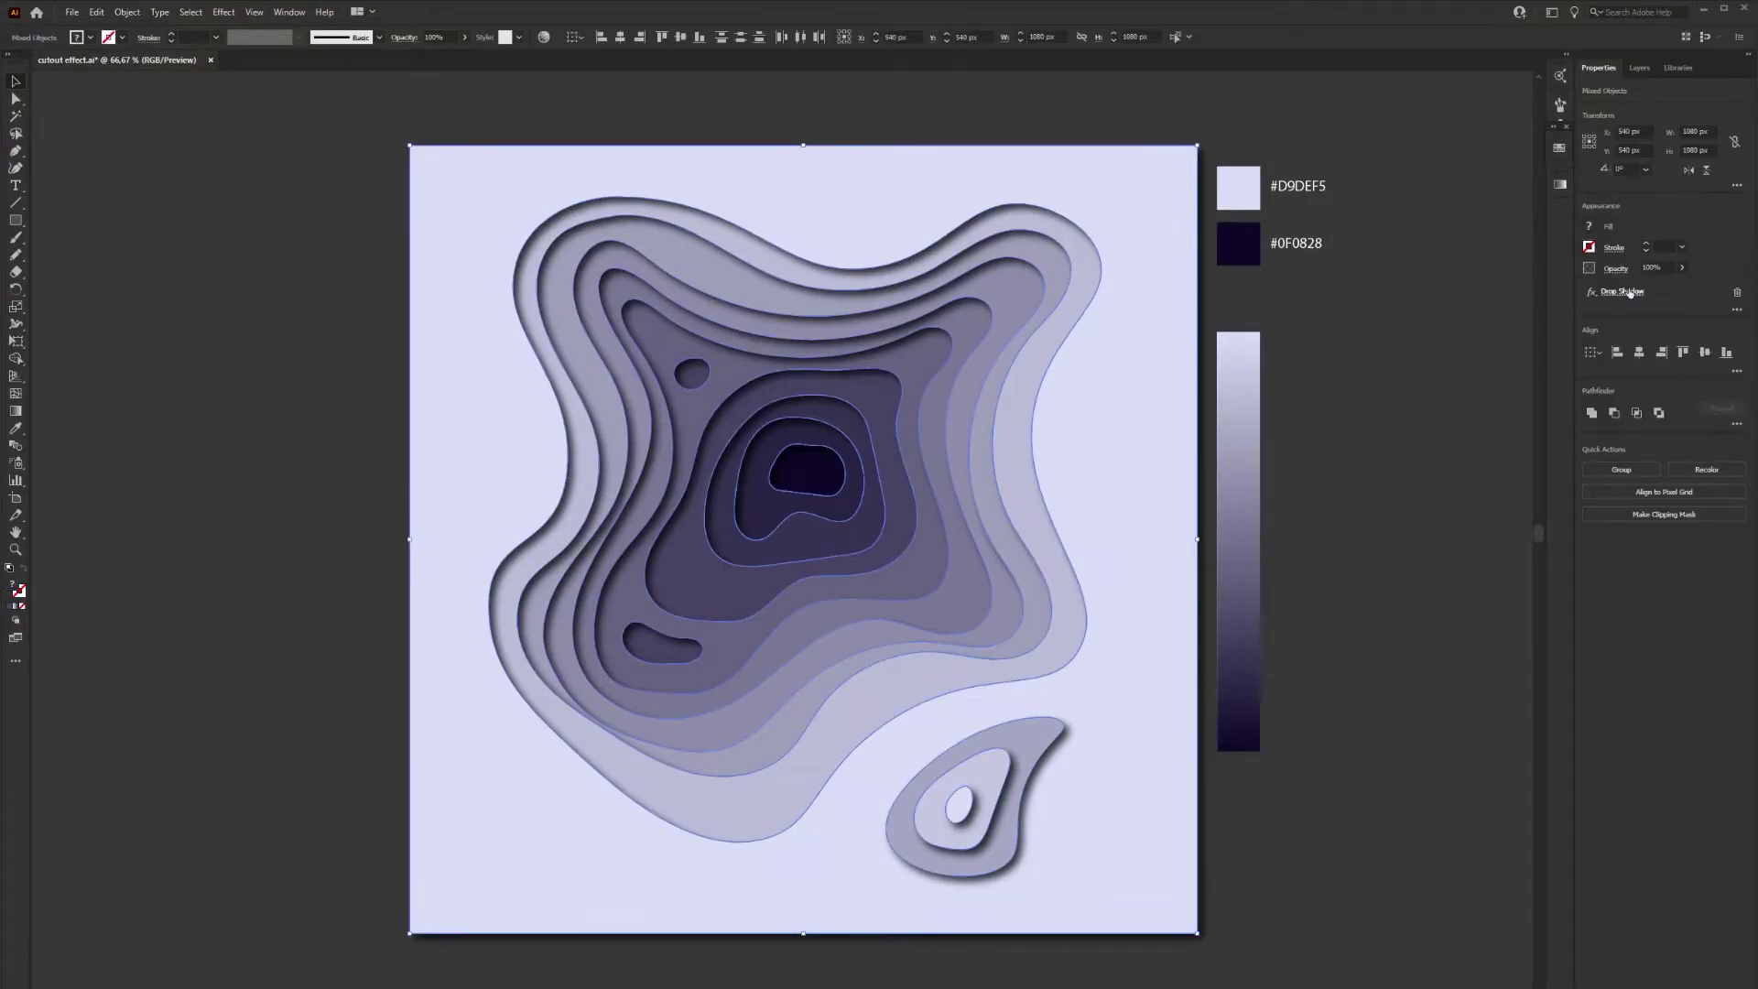
{"action": "left_click", "coordinate": [1625, 292]}
{"action": "left_click", "coordinate": [1378, 556]}
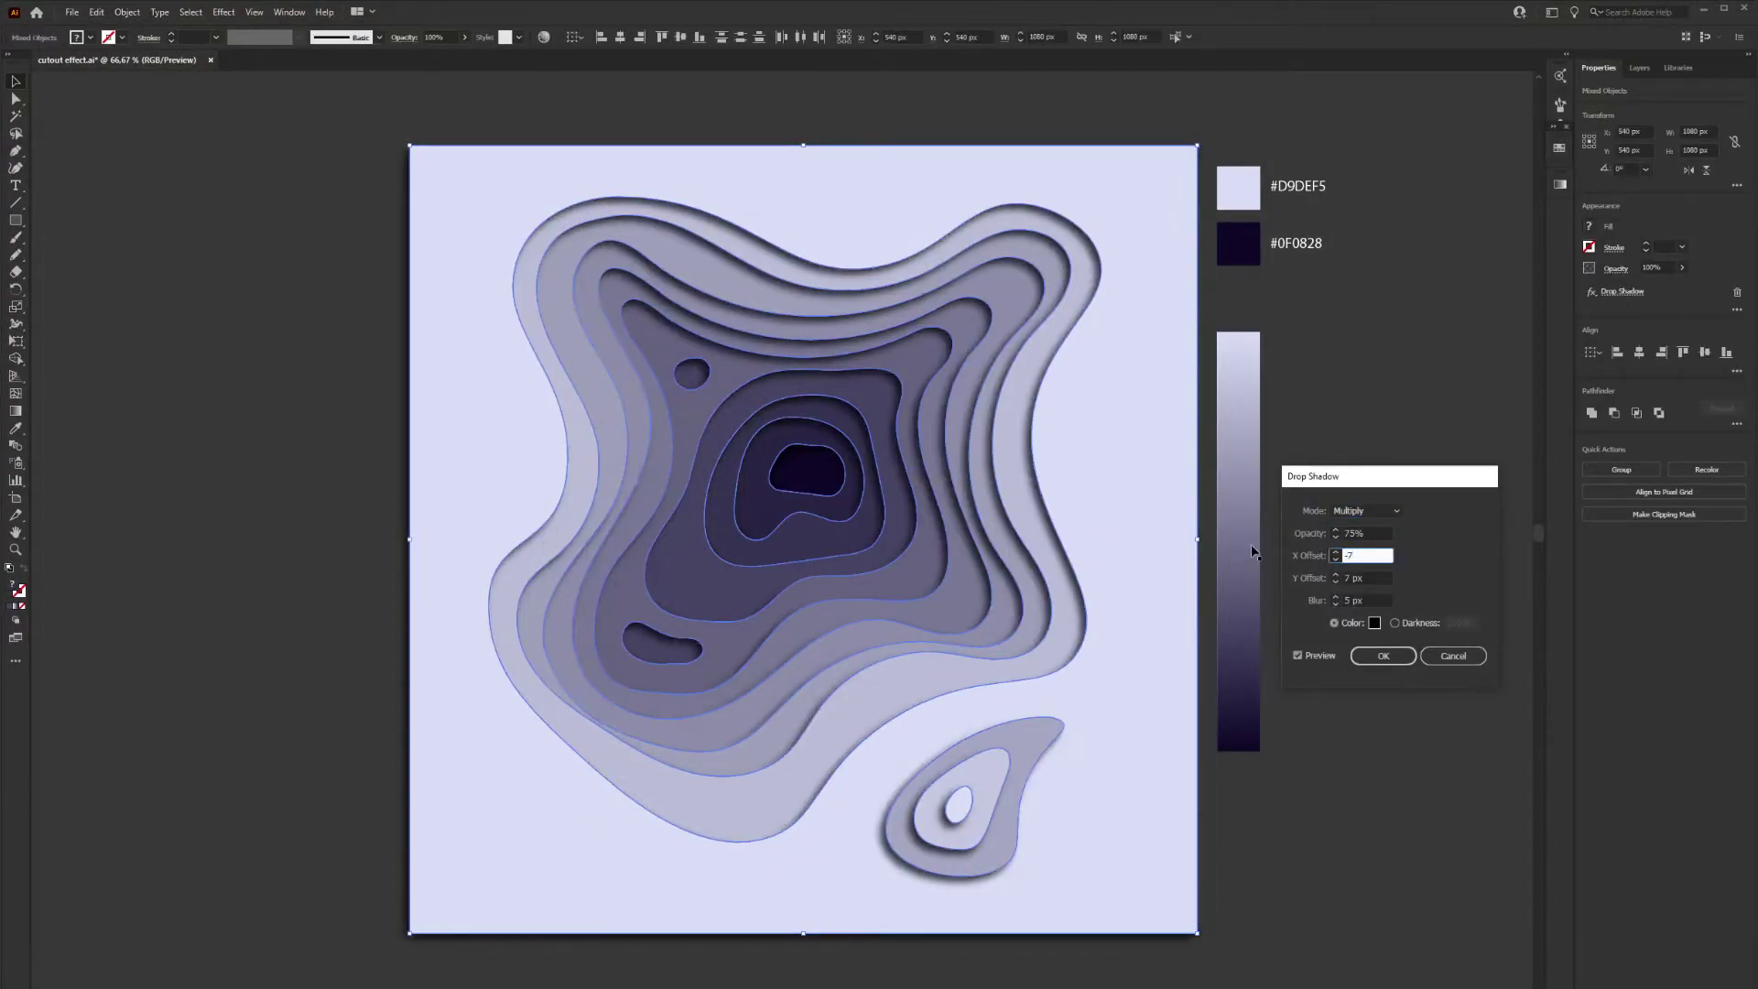
{"action": "key", "text": "Return"}
{"action": "left_click", "coordinate": [1458, 723]}
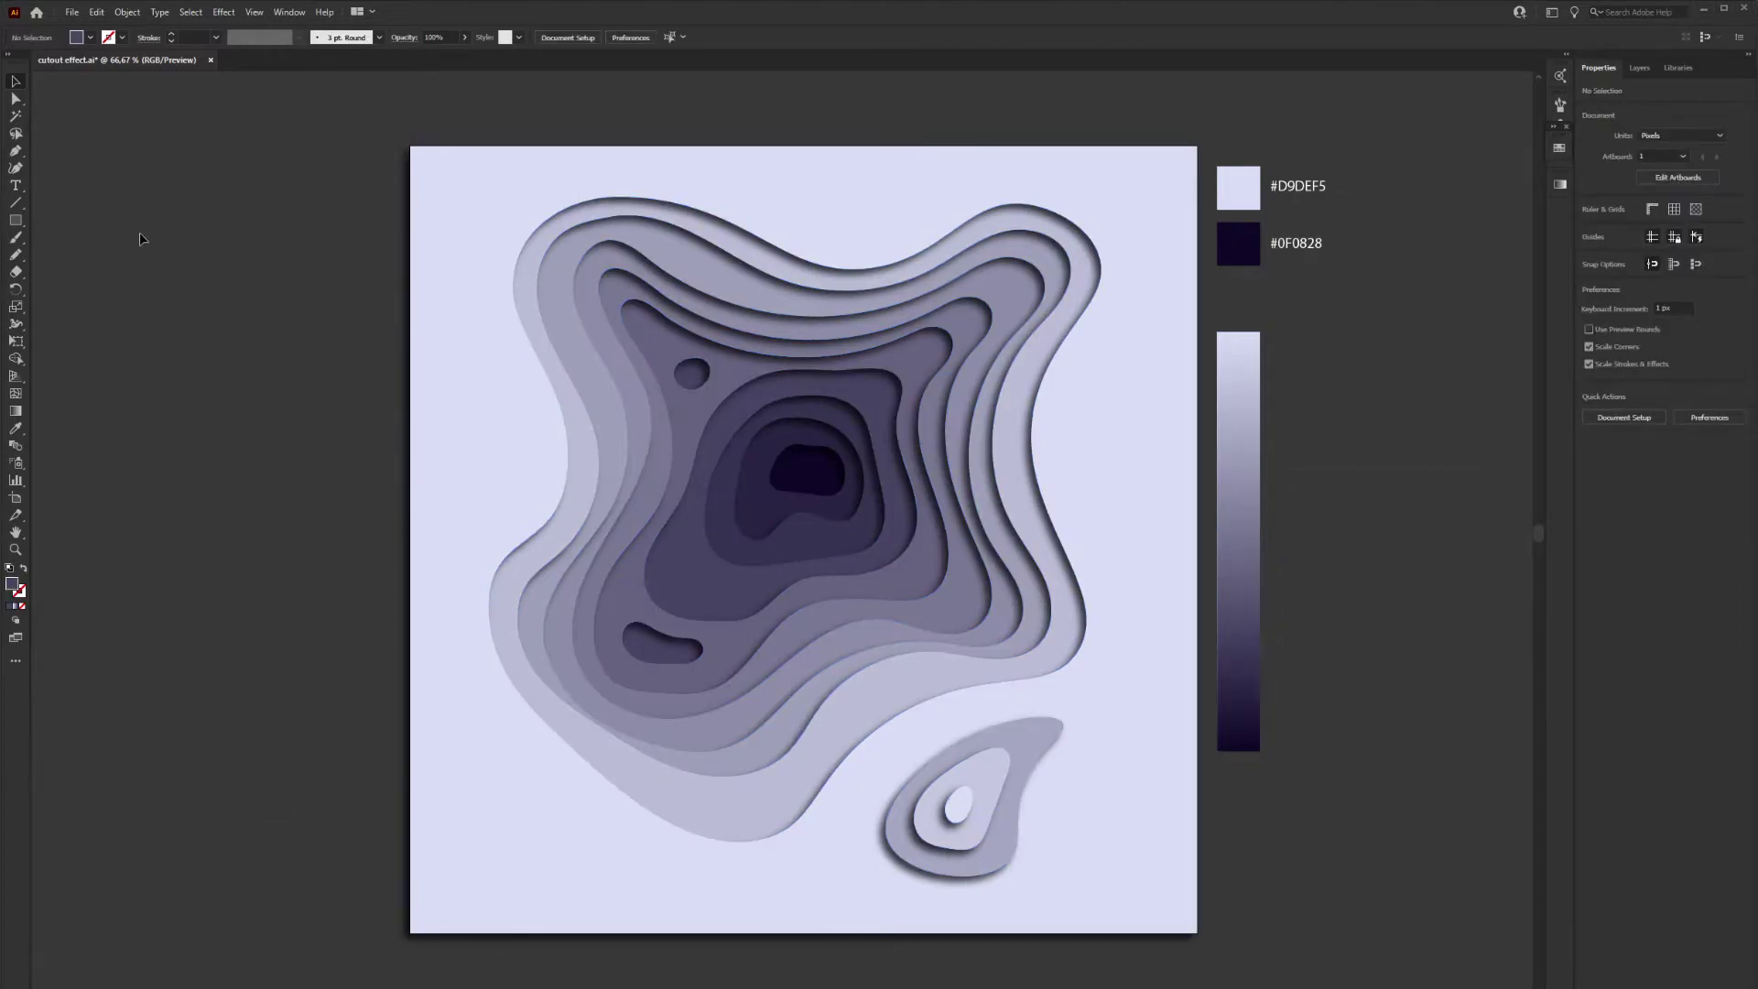
Draw a rounded rectangle about 39 by 238 px beside the artboard, with no fill and a white stroke
{"action": "left_click_drag", "start_coordinate": [16, 220], "coordinate": [82, 239]}
{"action": "left_click_drag", "start_coordinate": [221, 266], "coordinate": [247, 438]}
{"action": "left_click", "coordinate": [1589, 227]}
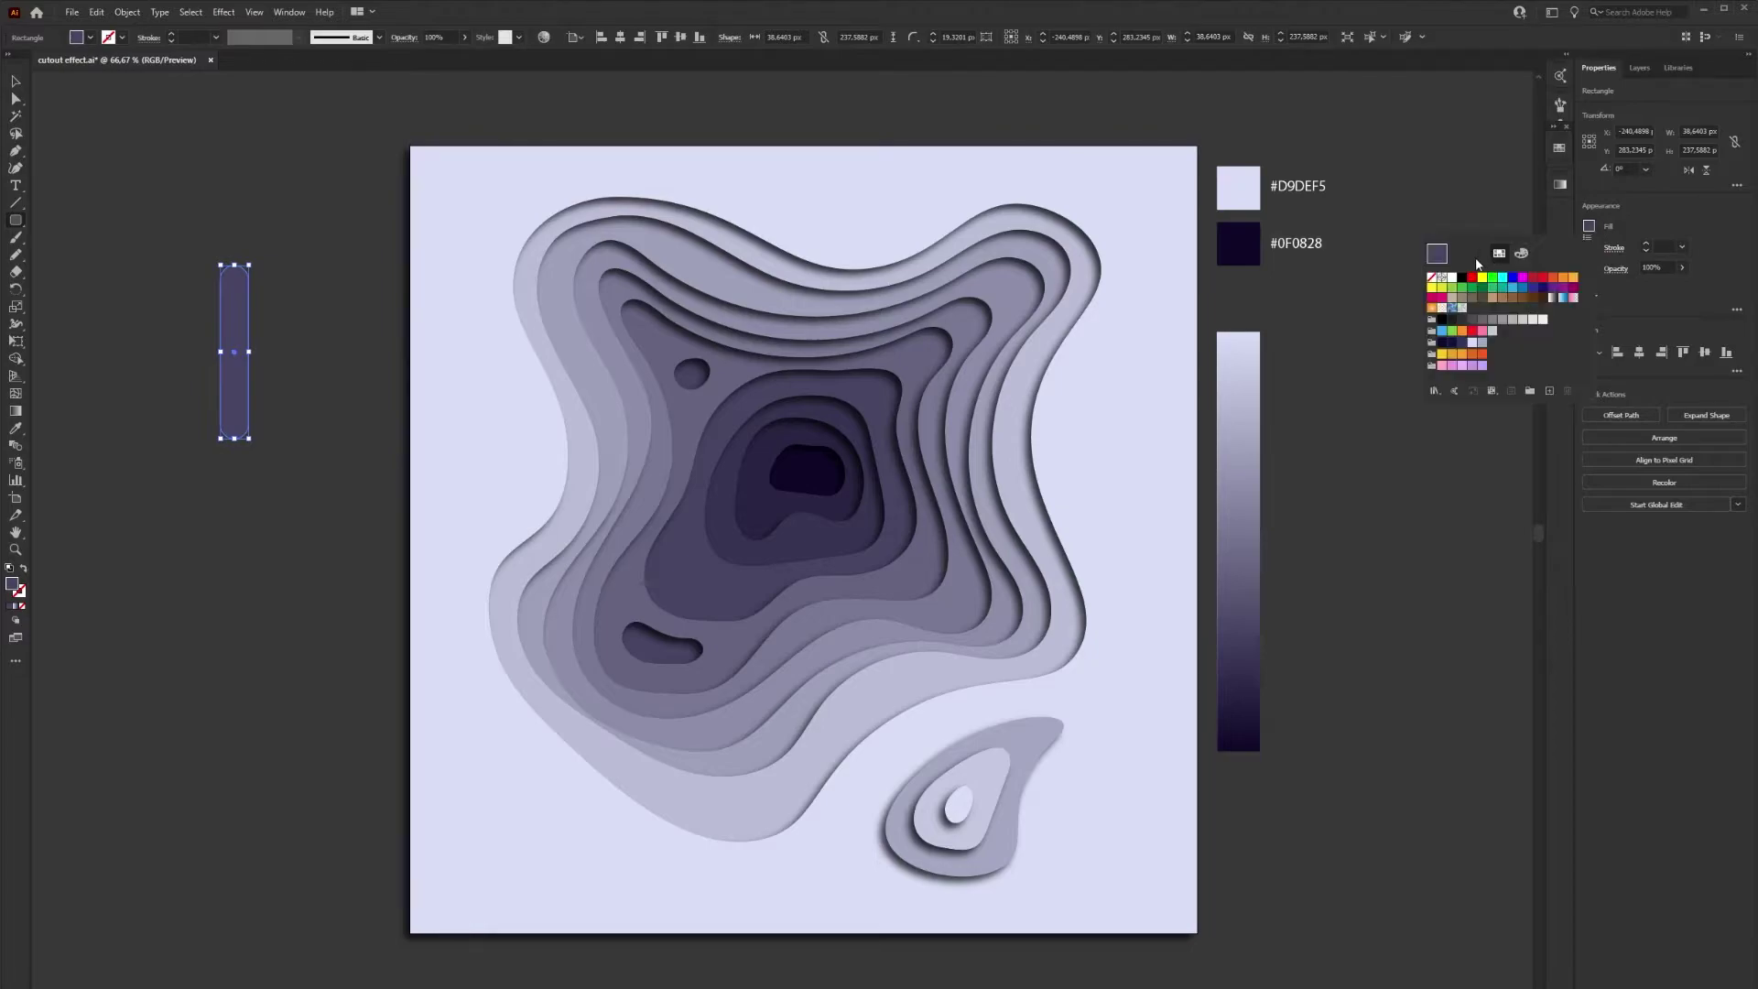
{"action": "left_click", "coordinate": [1433, 276]}
{"action": "left_click", "coordinate": [1588, 247]}
{"action": "left_click", "coordinate": [1452, 299]}
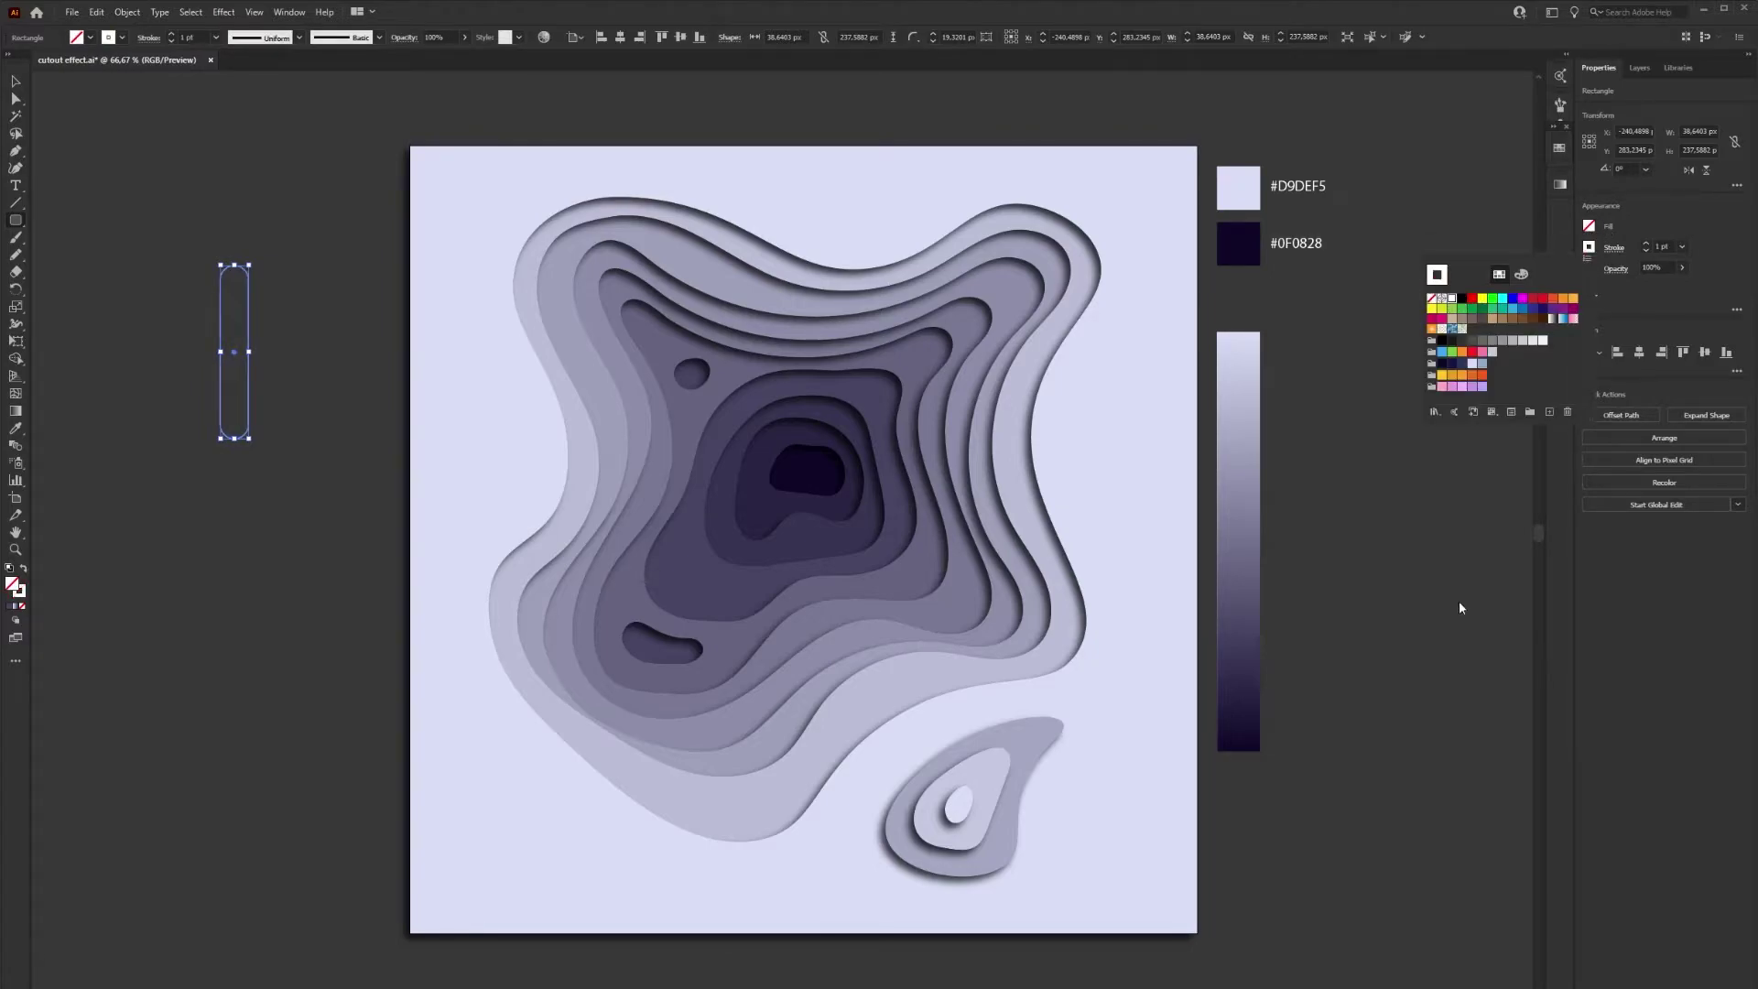
{"action": "left_click", "coordinate": [1621, 667]}
Widen the rounded rectangle slightly to make the cattail head a little thicker
{"action": "key", "text": "v"}
{"action": "left_click", "coordinate": [299, 417]}
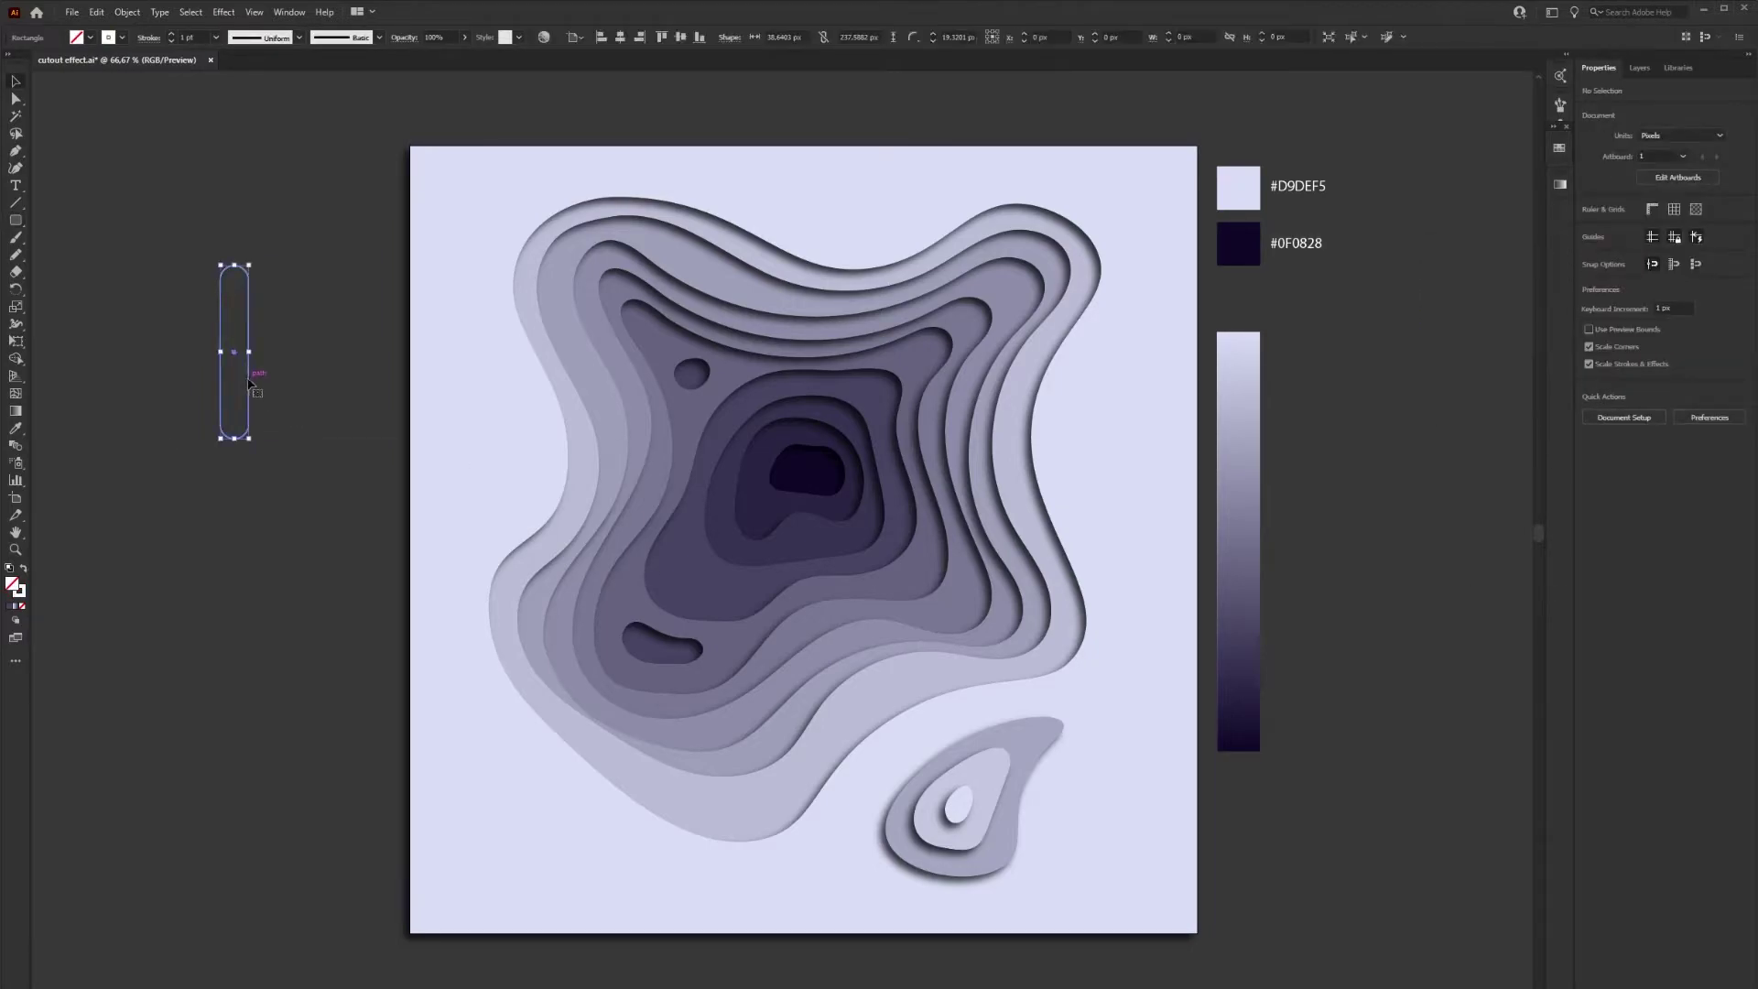
{"action": "left_click_drag", "start_coordinate": [248, 351], "coordinate": [250, 350]}
{"action": "left_click", "coordinate": [246, 340]}
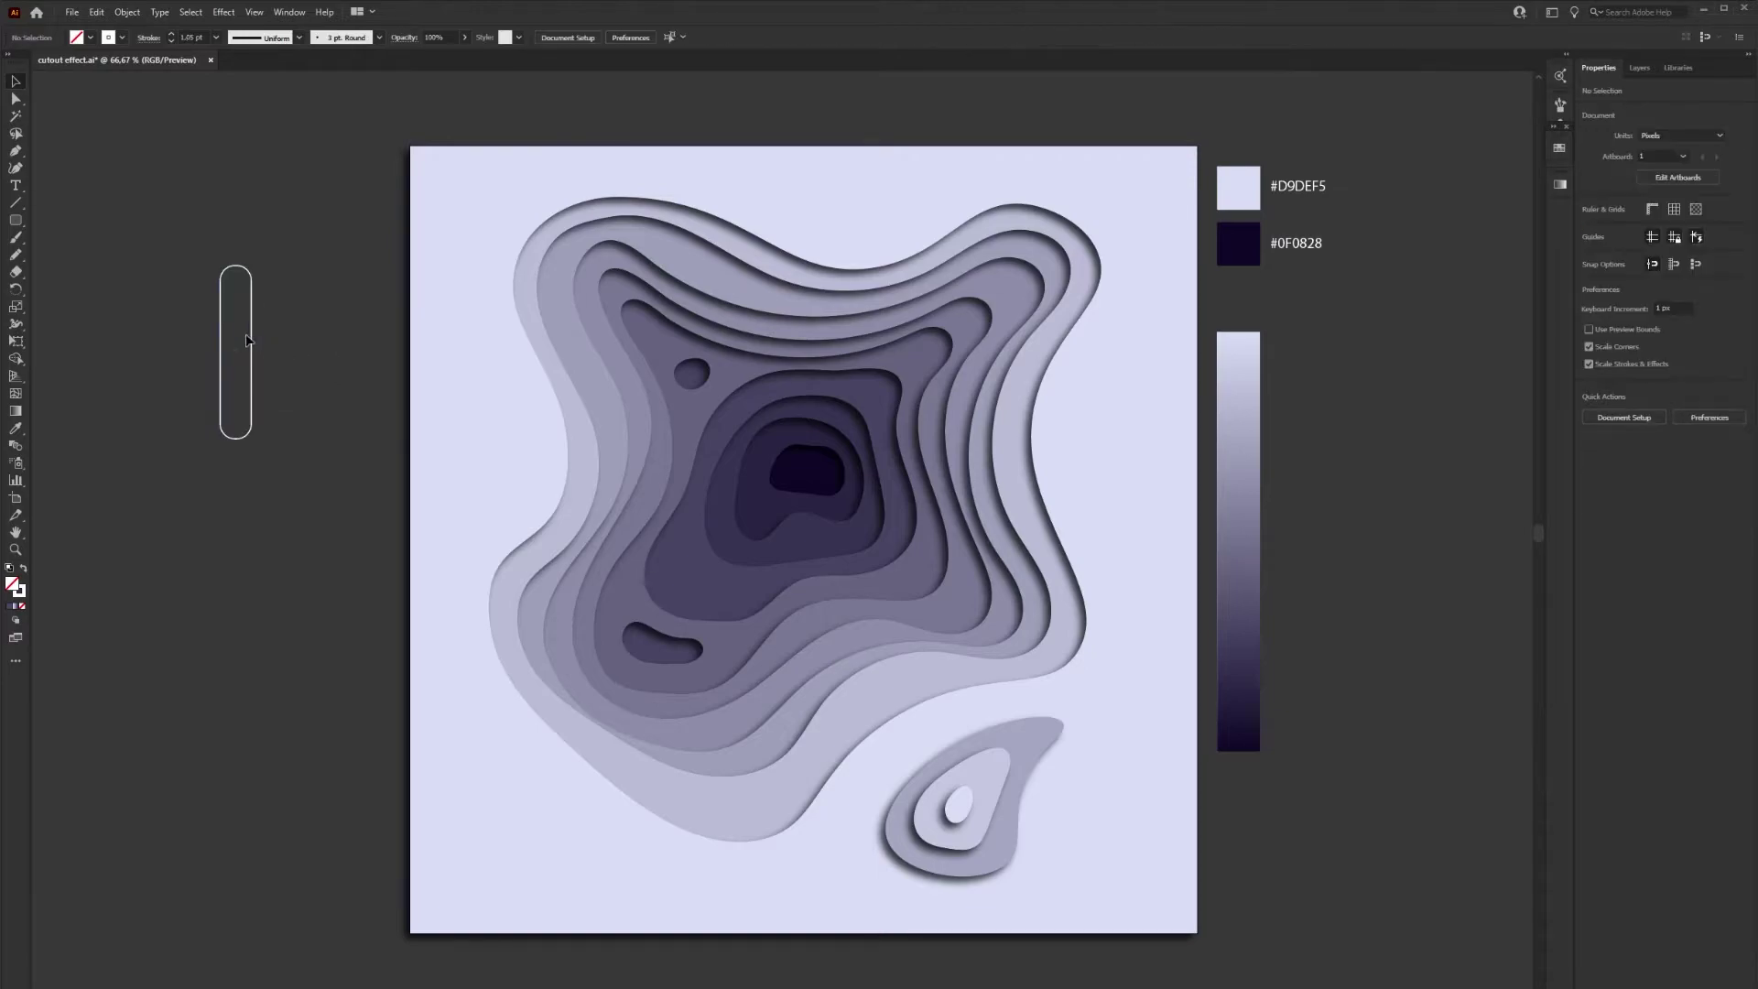
Draw a short vertical line upward from the top centre of the rounded rectangle with the Pen tool
{"action": "left_click", "coordinate": [16, 163]}
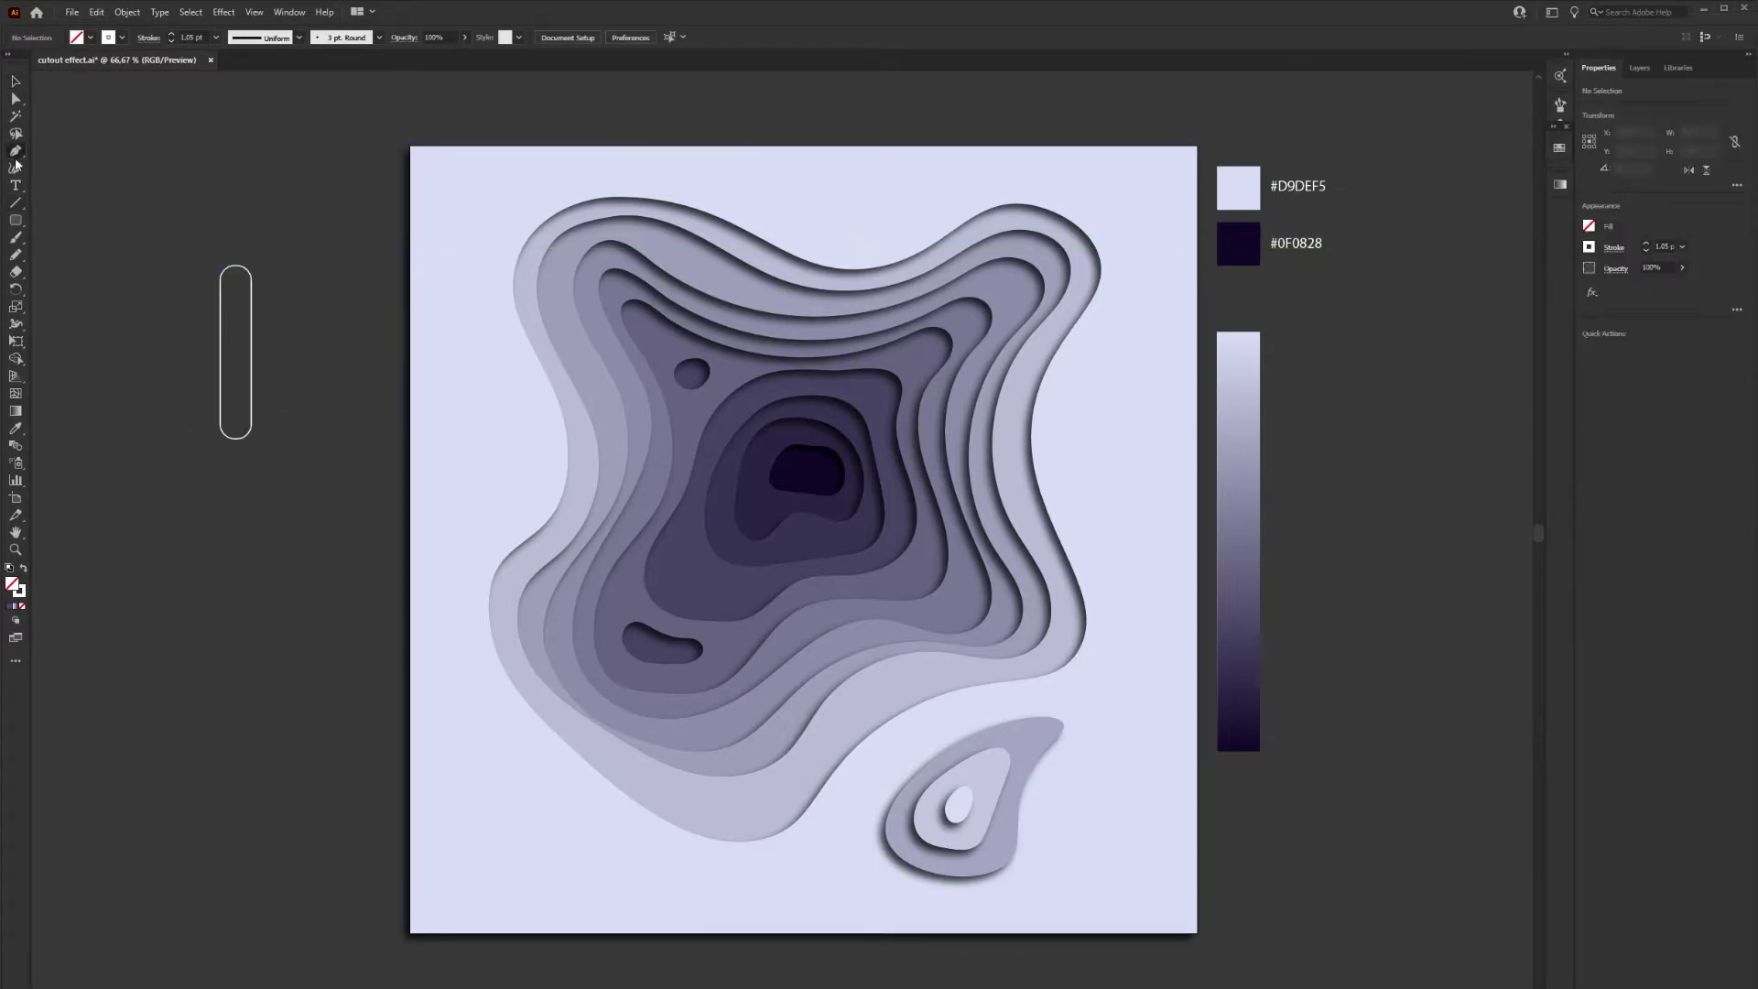
{"action": "left_click", "coordinate": [235, 265]}
{"action": "left_click", "coordinate": [234, 237]}
{"action": "key", "text": "v"}
{"action": "left_click", "coordinate": [291, 324]}
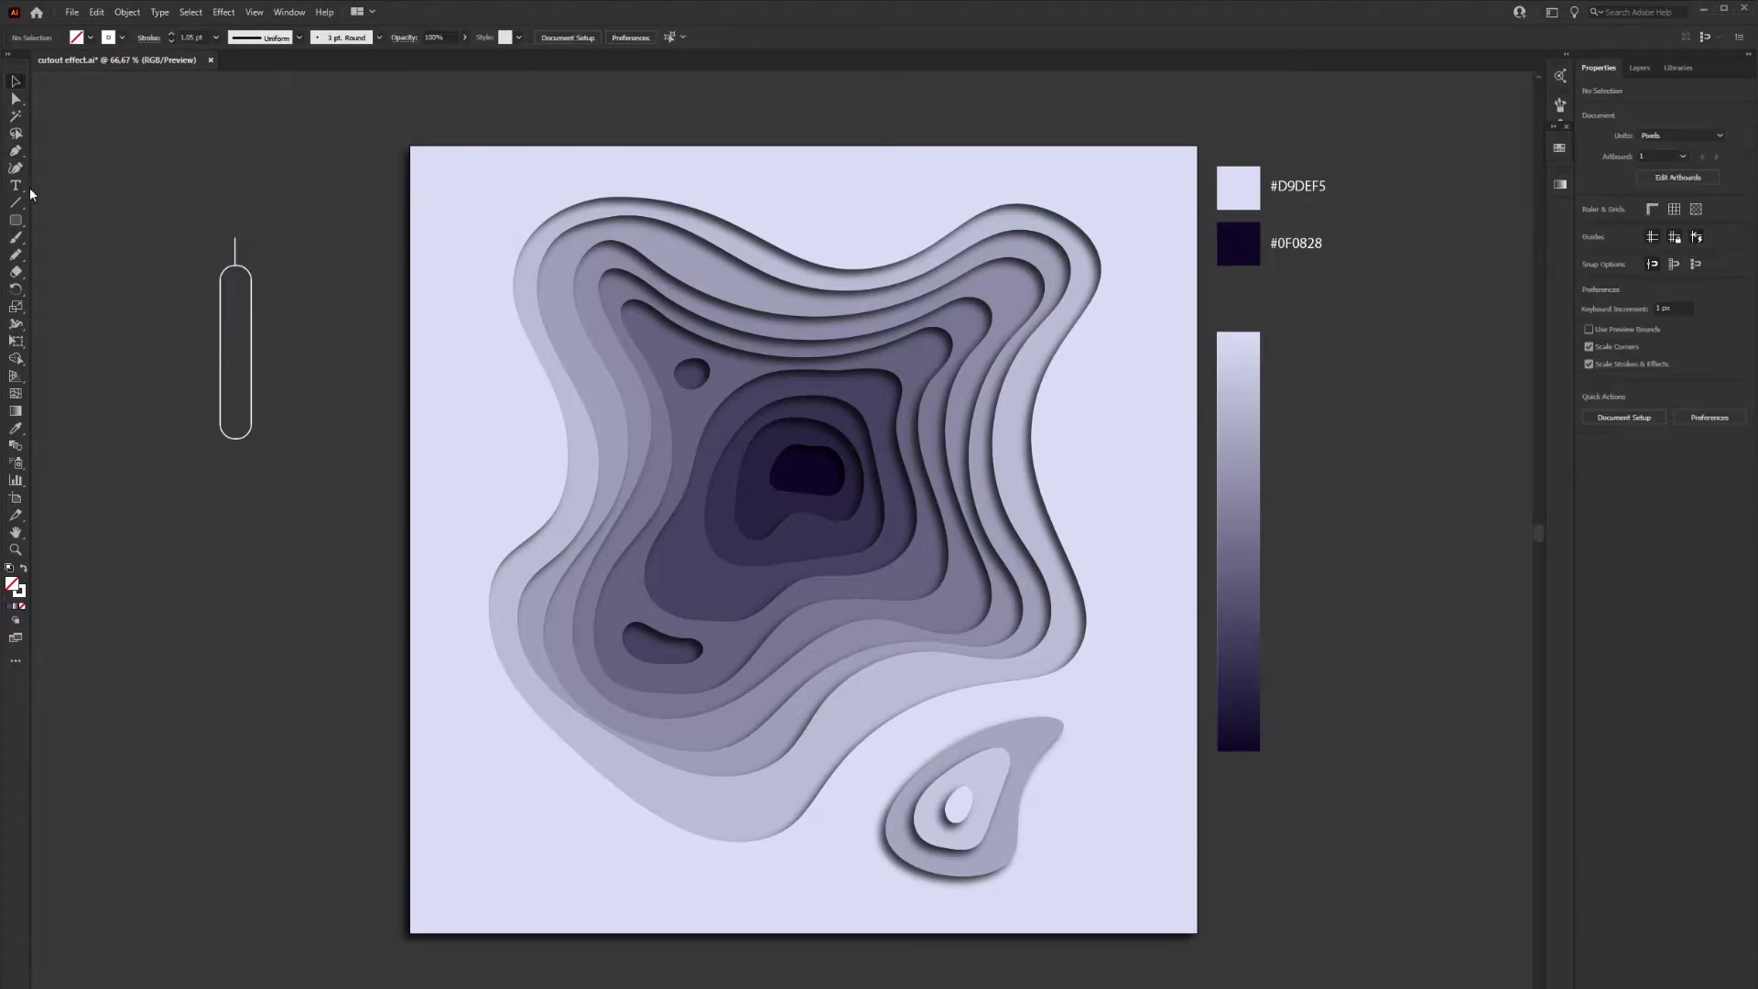
Draw a long vertical stem downward from the bottom centre of the rounded rectangle with the Pen tool
{"action": "left_click", "coordinate": [17, 155]}
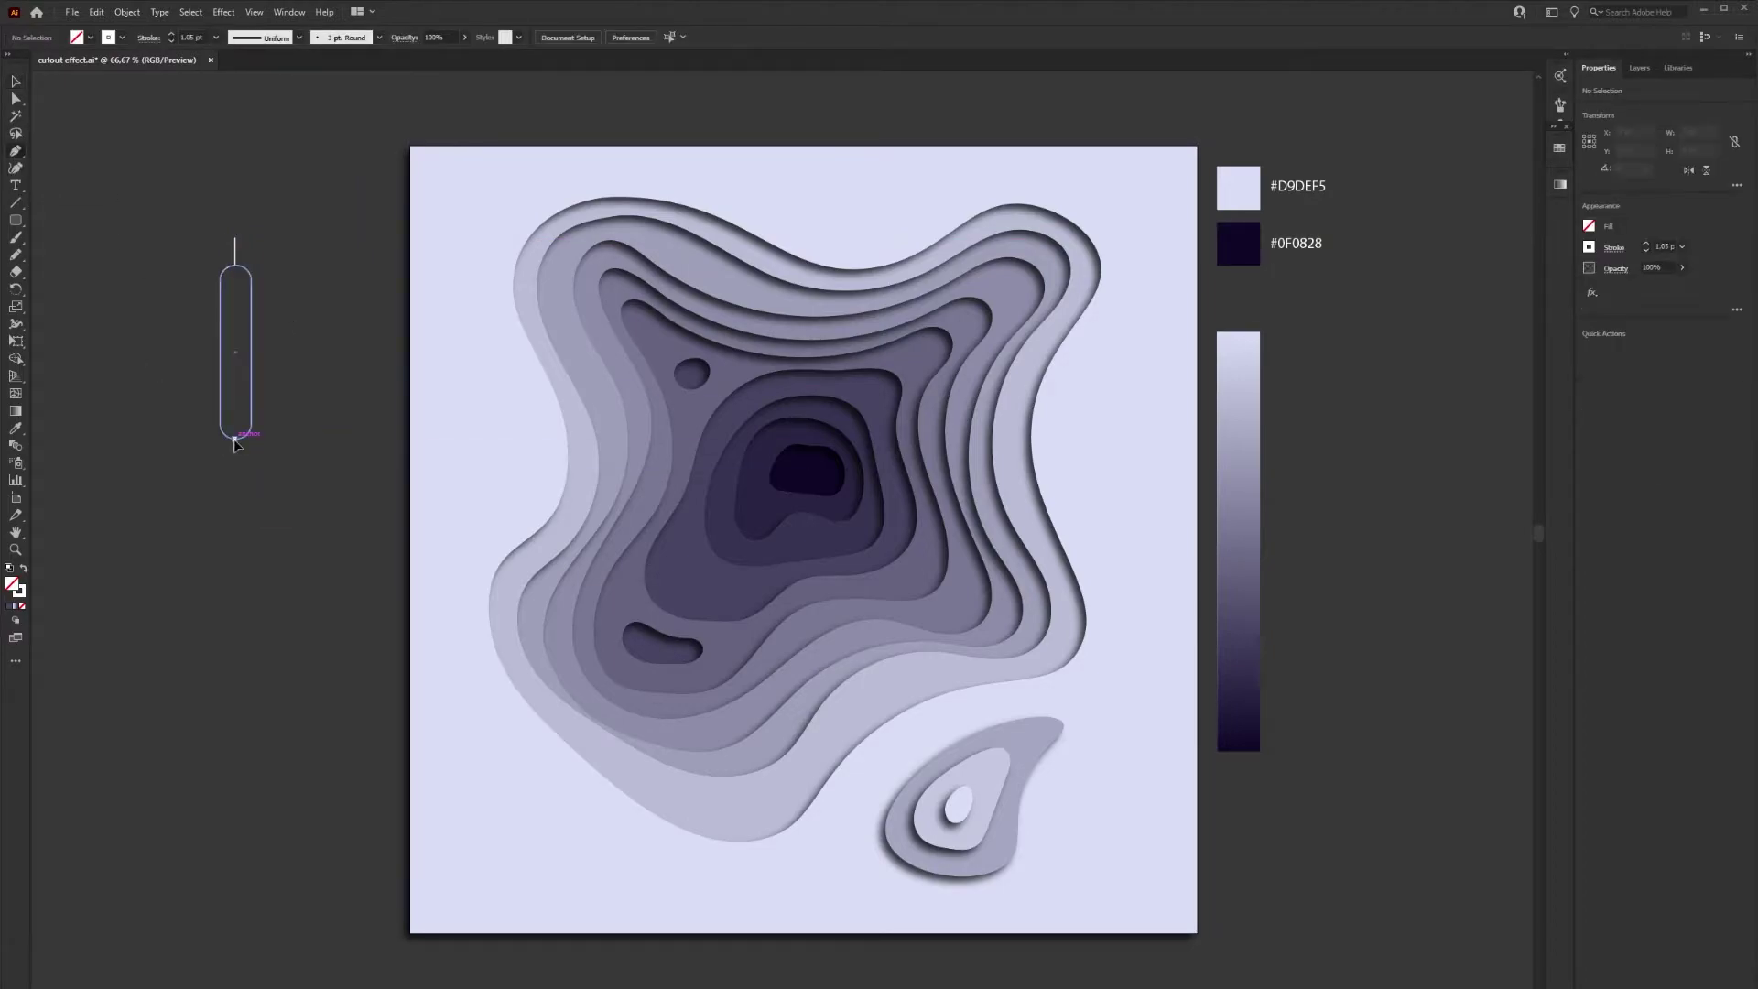
{"action": "left_click", "coordinate": [235, 438]}
{"action": "left_click", "coordinate": [235, 902]}
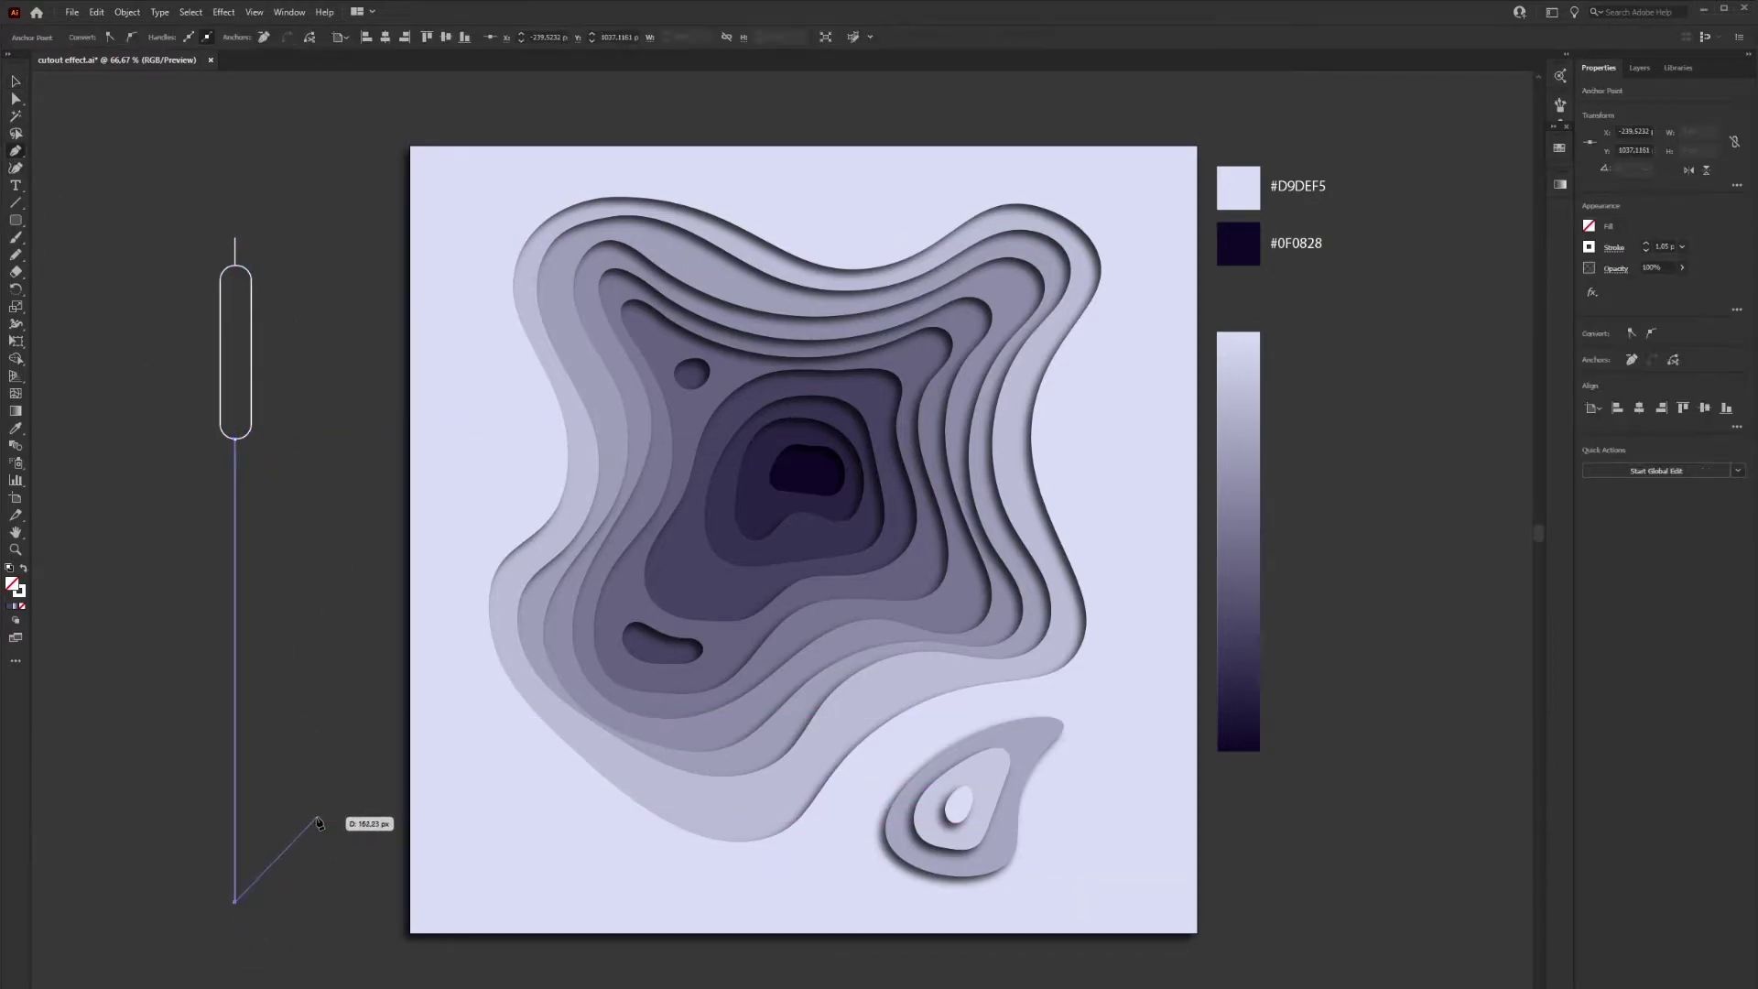
{"action": "key", "text": "v"}
Scale down and reposition the cattail outline, and lengthen its lower stem so the whole shape is about 794 px tall
{"action": "left_click", "coordinate": [263, 277]}
{"action": "left_click_drag", "start_coordinate": [183, 929], "coordinate": [244, 256]}
{"action": "left_click_drag", "start_coordinate": [264, 370], "coordinate": [220, 567]}
{"action": "left_click_drag", "start_coordinate": [234, 771], "coordinate": [274, 620]}
{"action": "left_click", "coordinate": [291, 677]}
{"action": "left_click", "coordinate": [274, 730]}
{"action": "left_click_drag", "start_coordinate": [275, 750], "coordinate": [275, 802]}
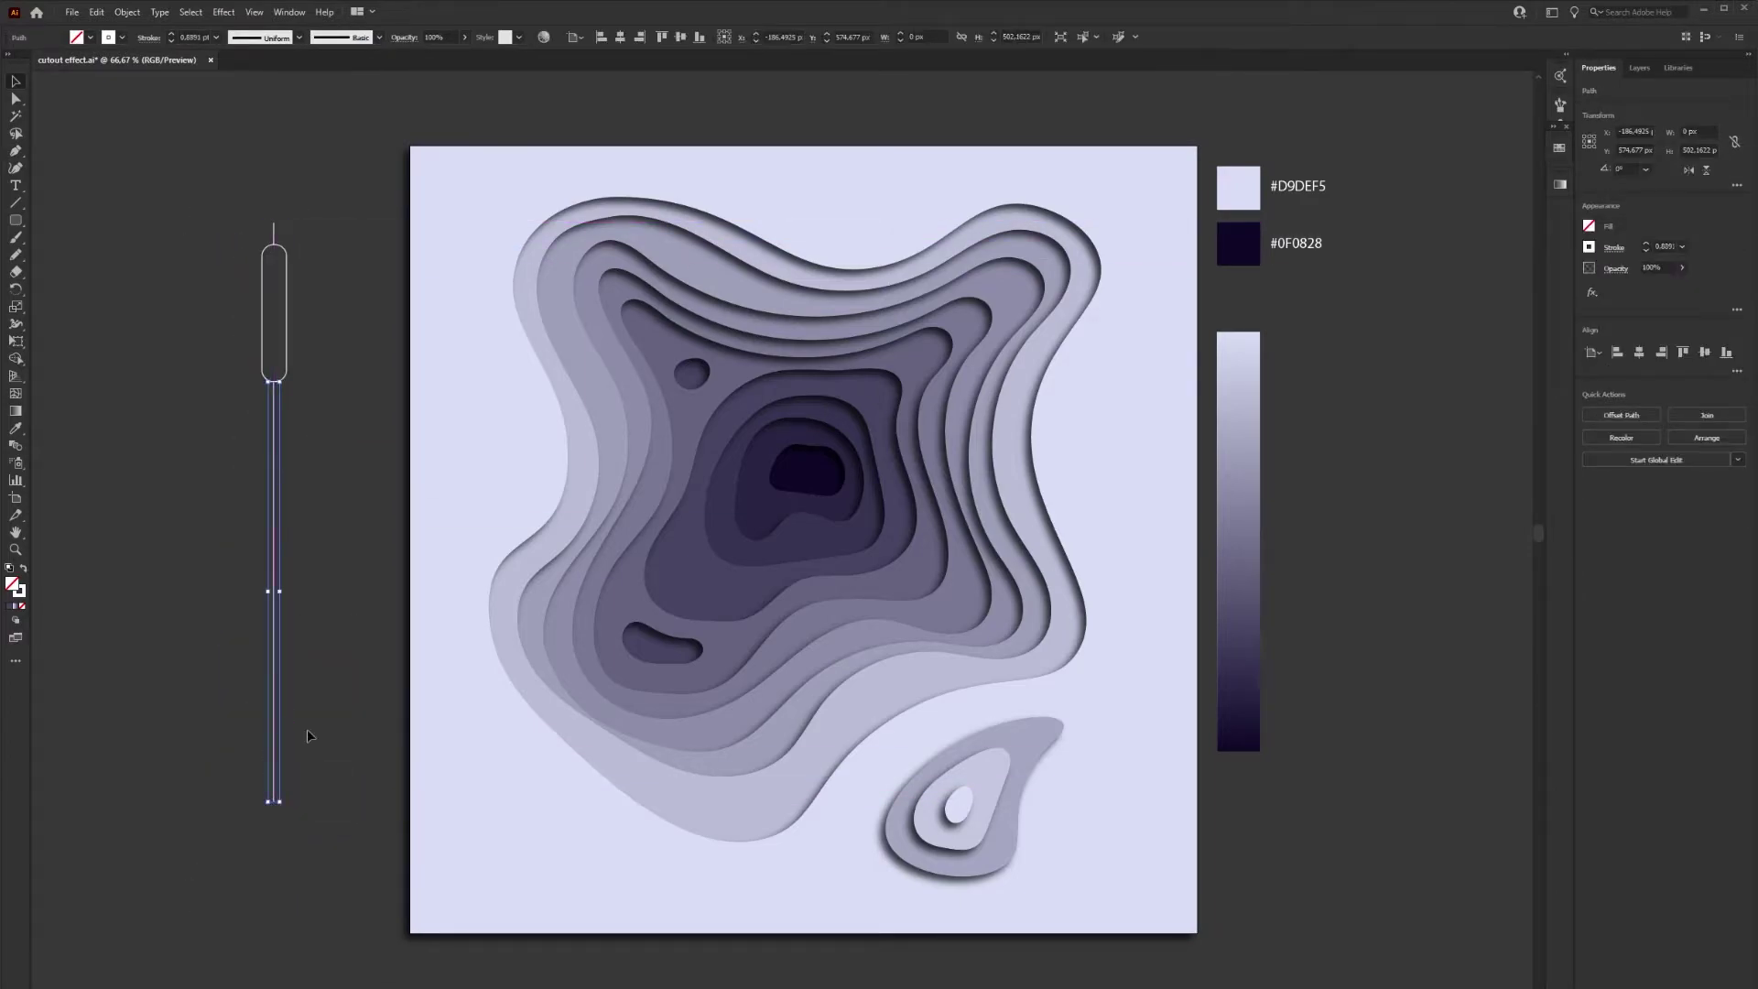
Give the cattail's rounded head a white fill and no stroke
{"action": "left_click", "coordinate": [288, 285]}
{"action": "left_click", "coordinate": [1588, 225]}
{"action": "left_click", "coordinate": [1452, 309]}
{"action": "left_click", "coordinate": [1589, 249]}
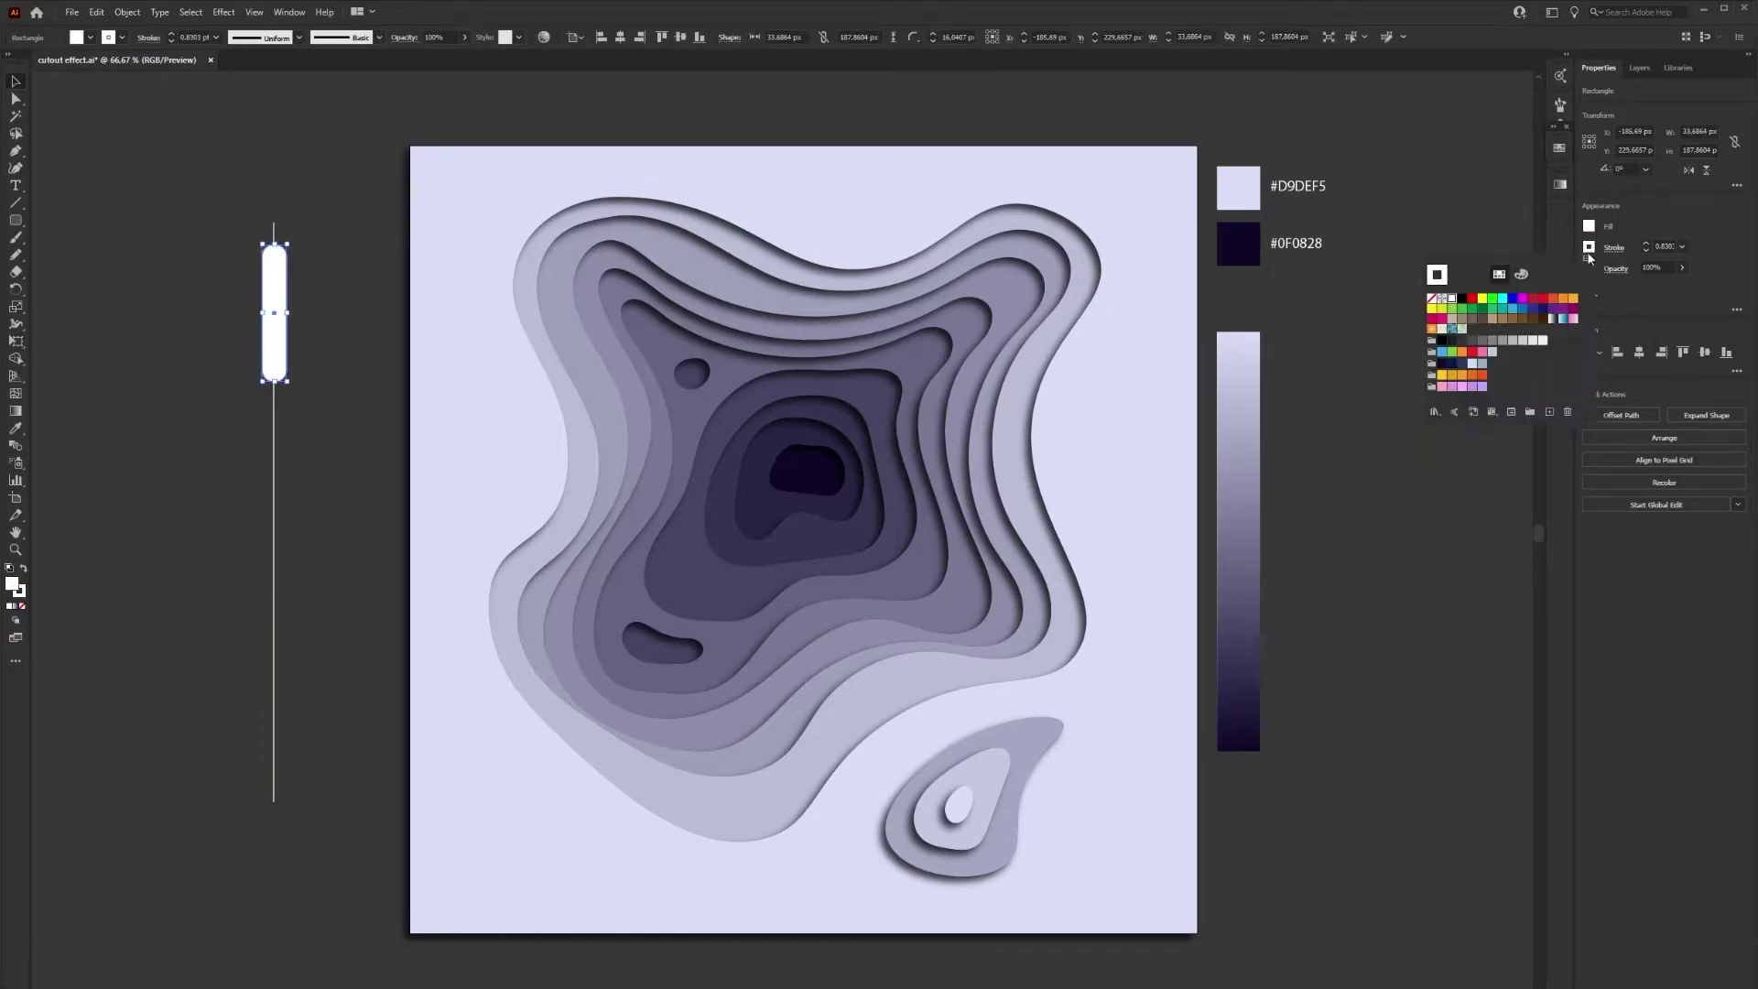
{"action": "left_click", "coordinate": [1428, 302]}
{"action": "left_click", "coordinate": [335, 504]}
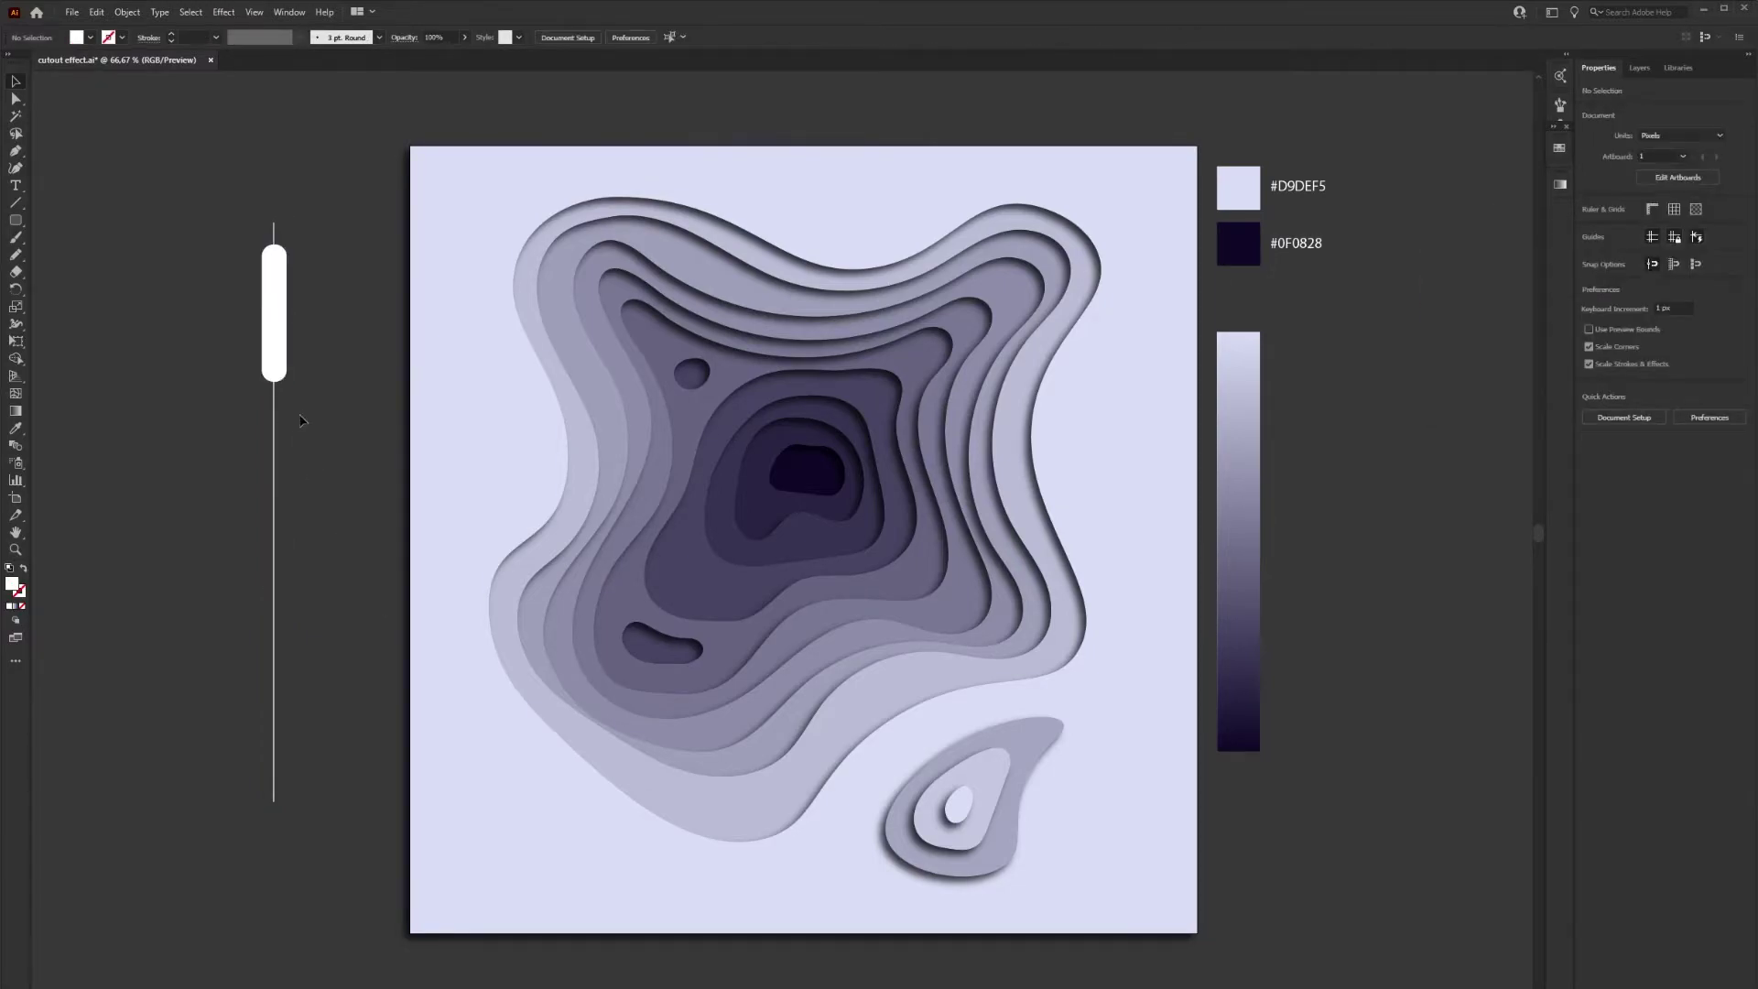
Set the cattail's two stem lines to a 3 pt stroke with a width profile that tapers to a point
{"action": "left_click_drag", "start_coordinate": [235, 433], "coordinate": [233, 433]}
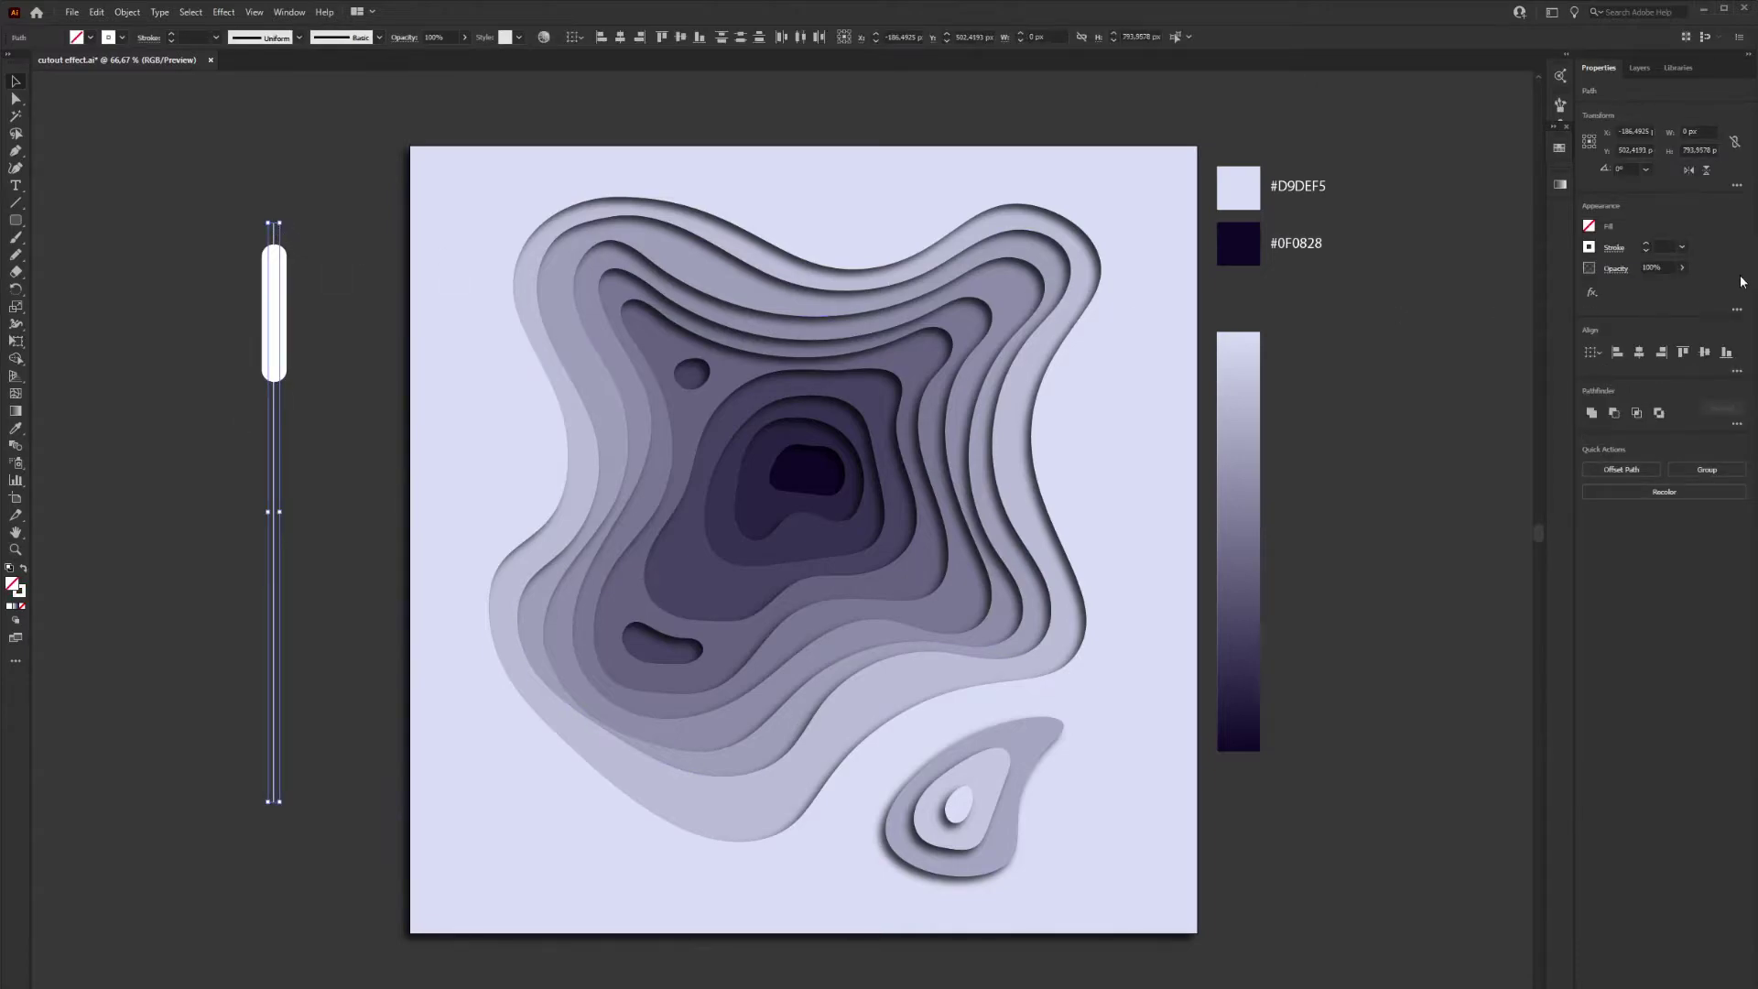
{"action": "key", "text": "Return"}
{"action": "left_click", "coordinate": [1613, 247]}
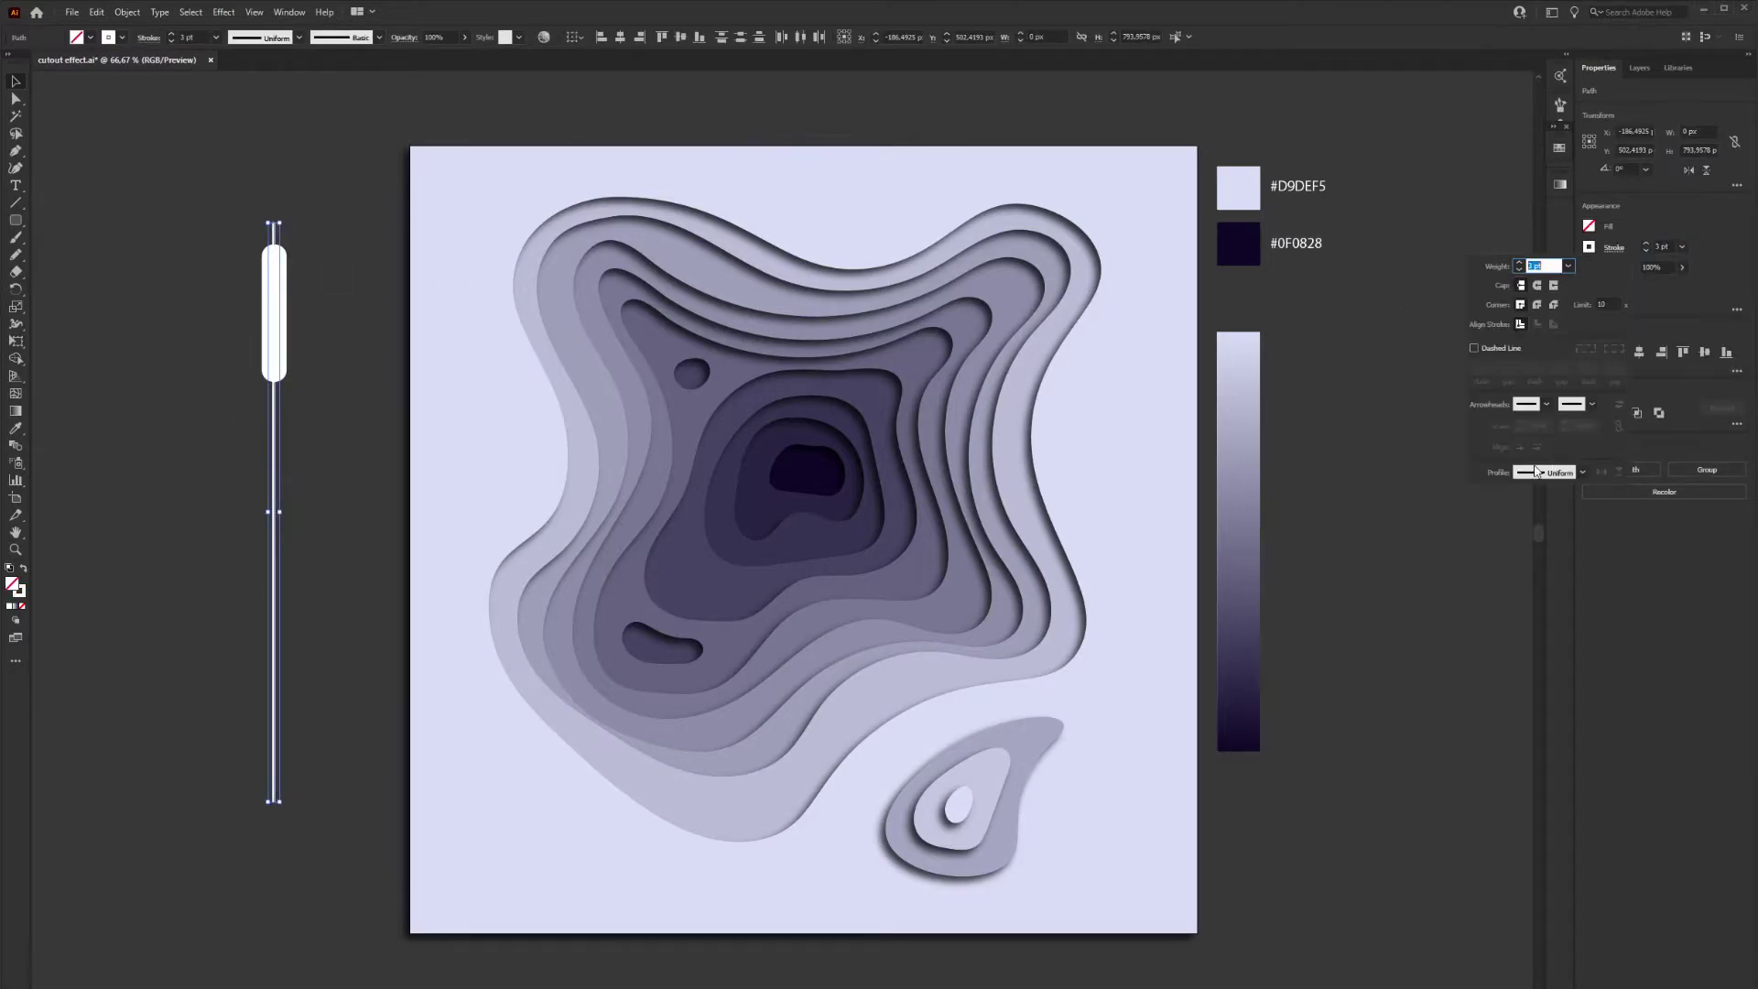
{"action": "left_click", "coordinate": [1582, 472]}
{"action": "left_click", "coordinate": [1542, 588]}
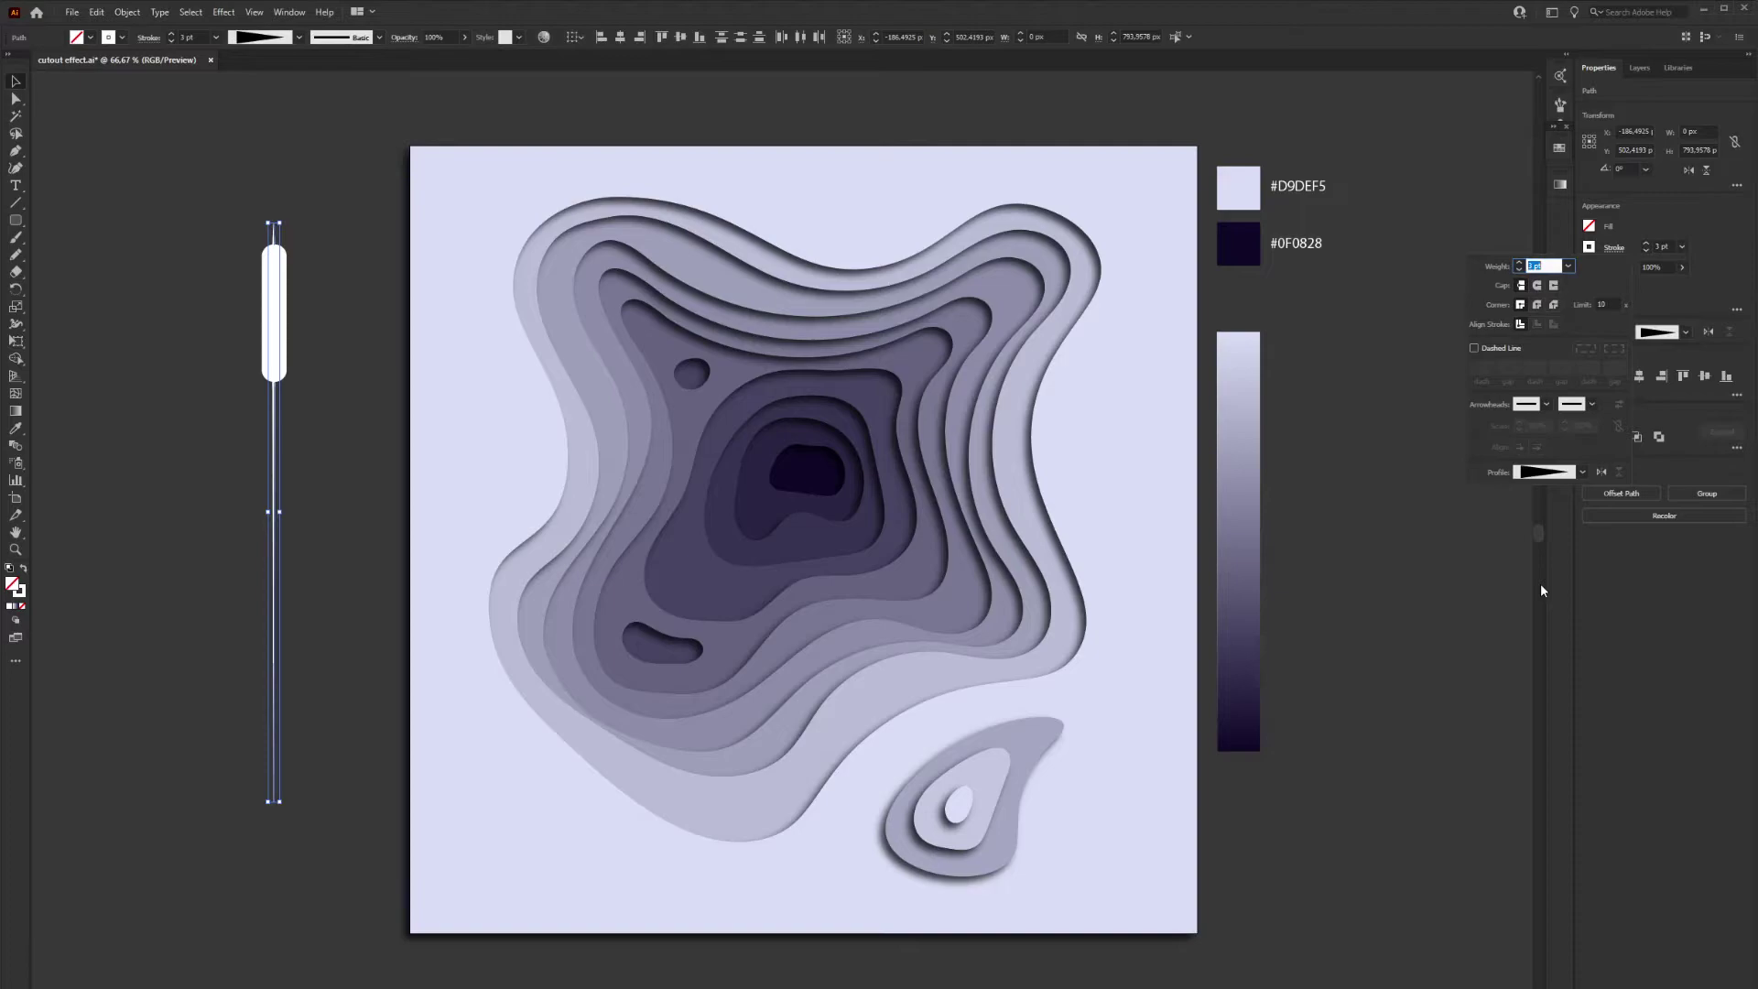
{"action": "left_click", "coordinate": [1615, 695]}
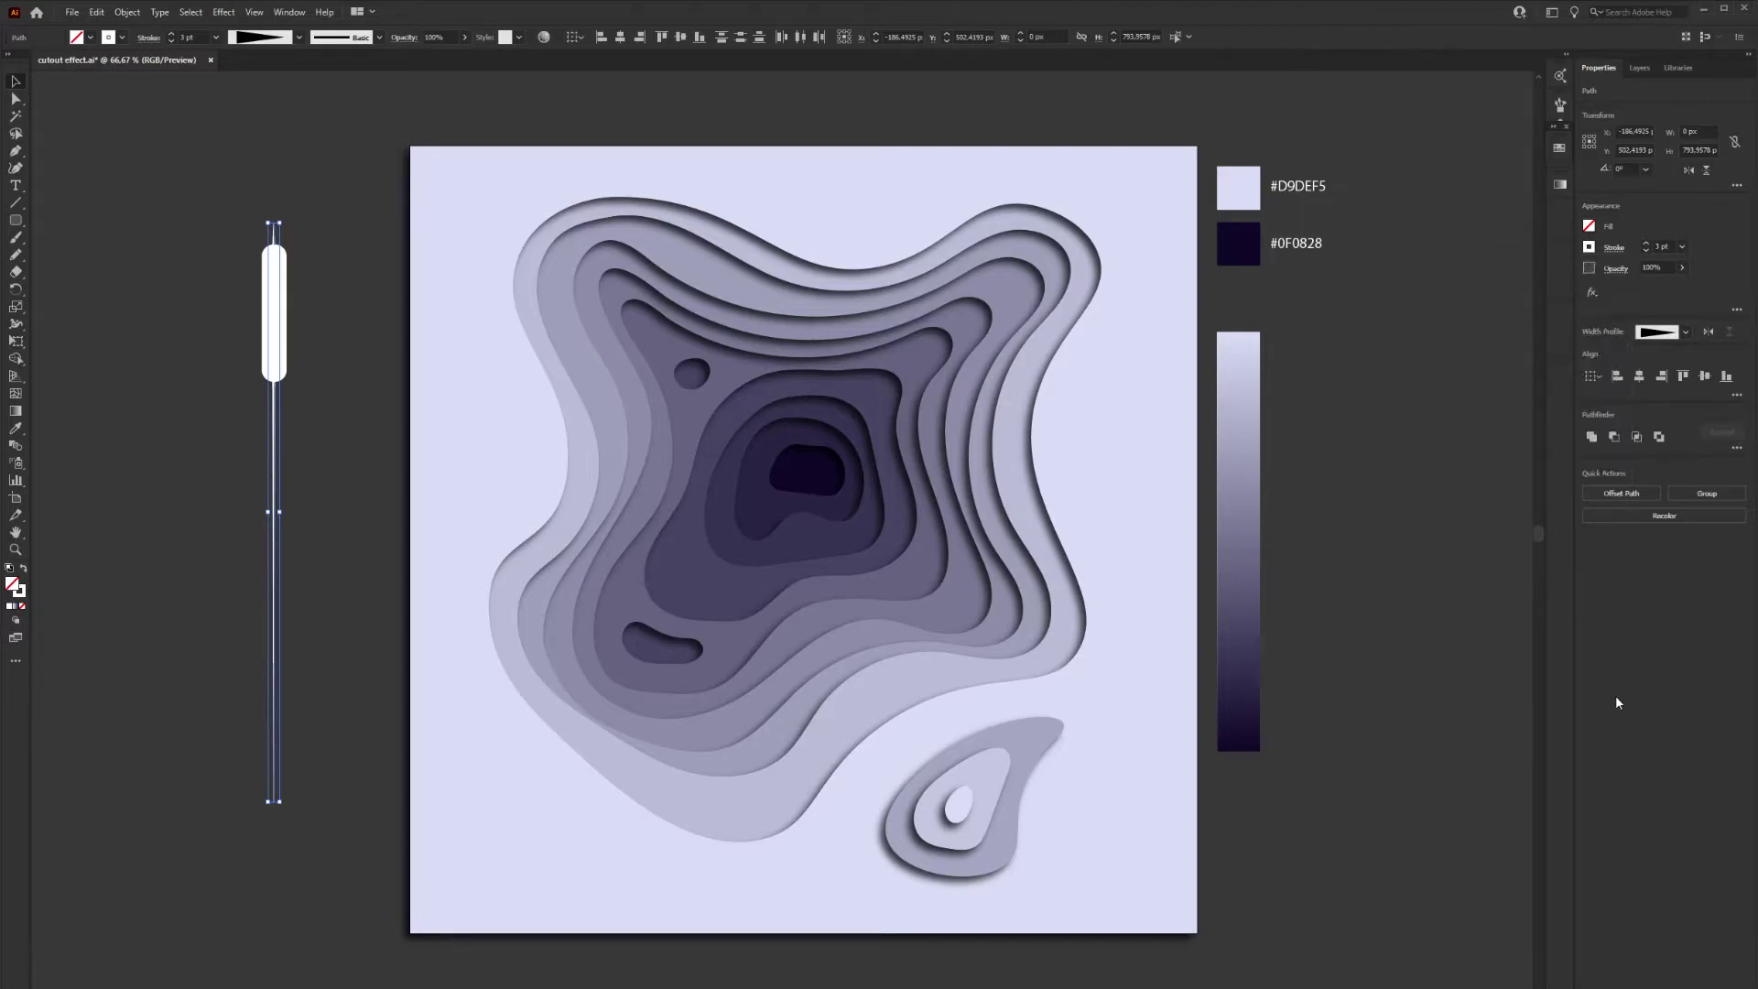
{"action": "left_click", "coordinate": [1489, 586]}
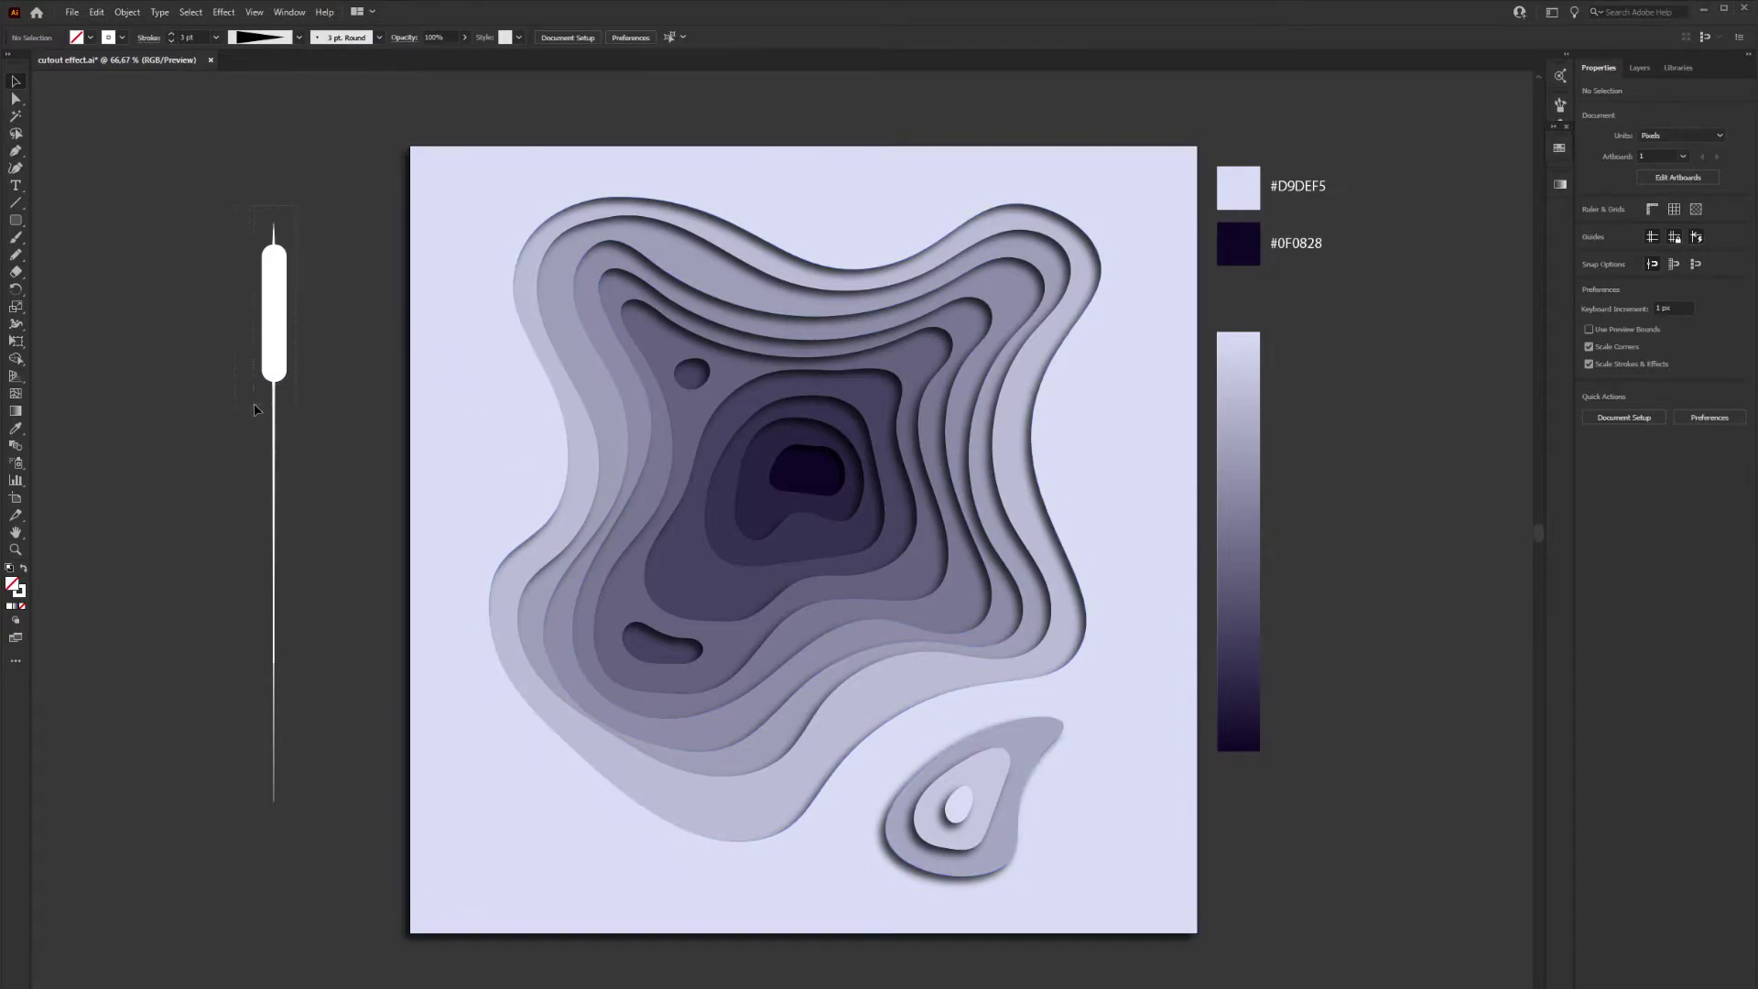
Expand the appearance of the cattail's head and stems and unite them into one shape
{"action": "left_click_drag", "start_coordinate": [255, 409], "coordinate": [279, 441]}
{"action": "left_click", "coordinate": [127, 12]}
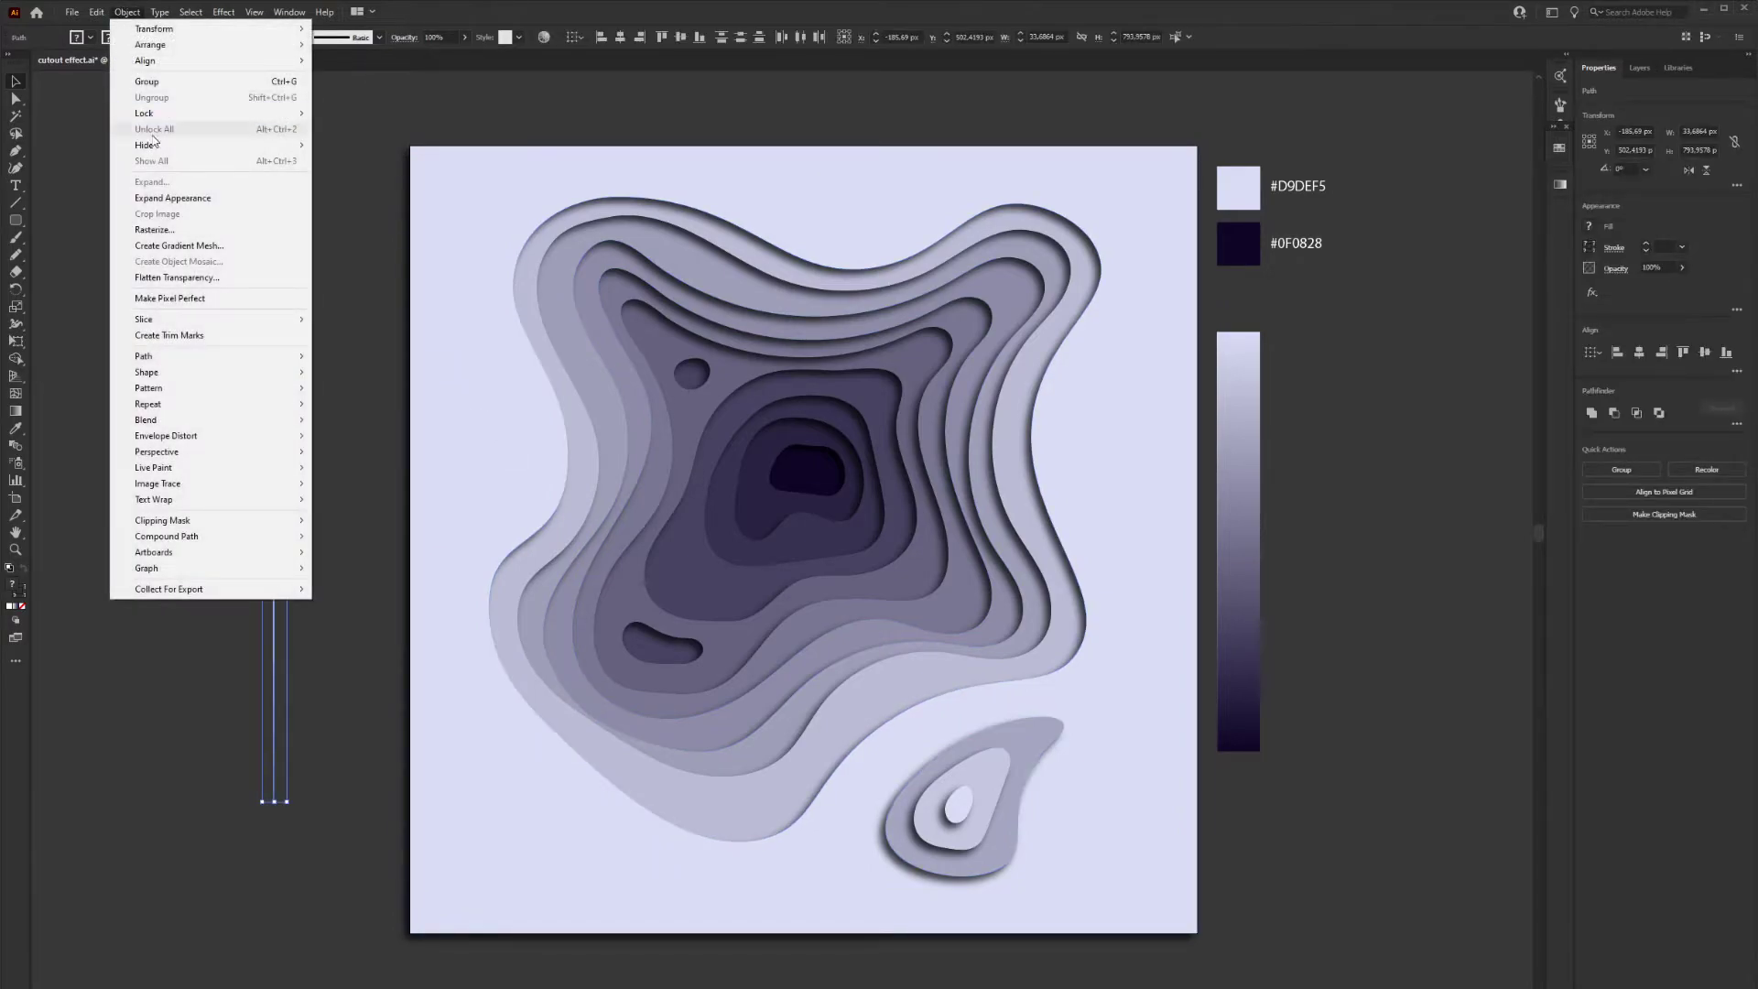
{"action": "left_click", "coordinate": [173, 198]}
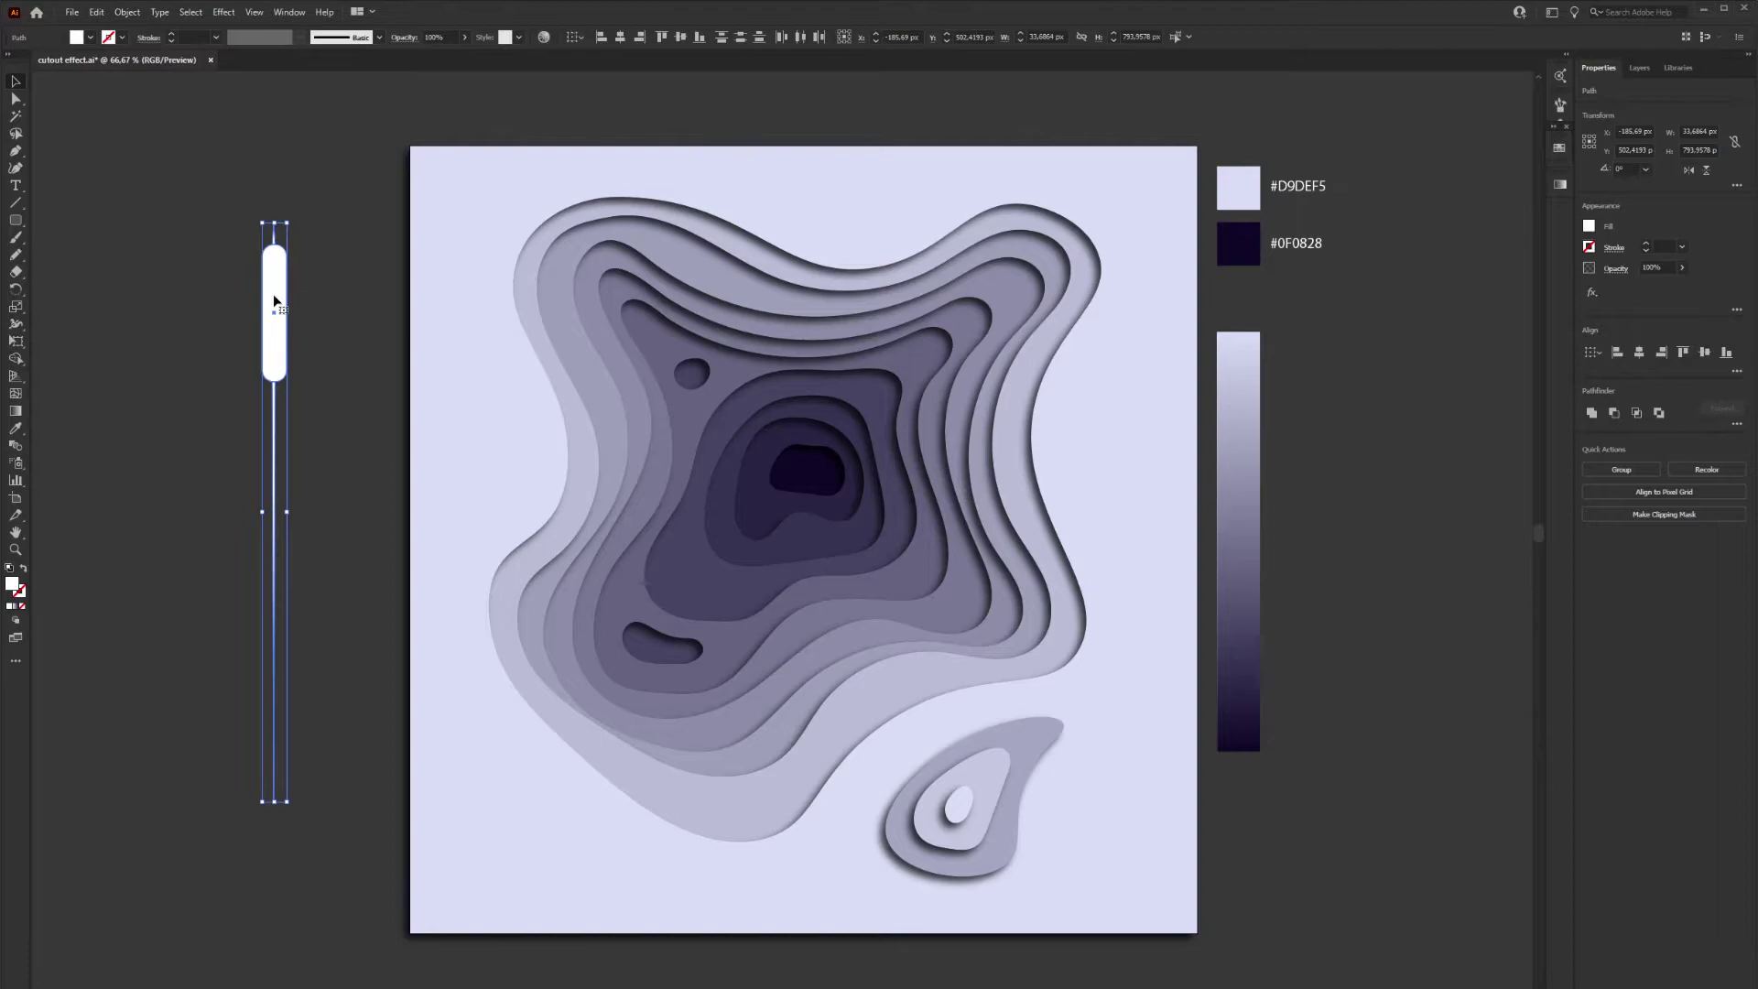
{"action": "left_click", "coordinate": [1596, 414]}
{"action": "left_click", "coordinate": [142, 563]}
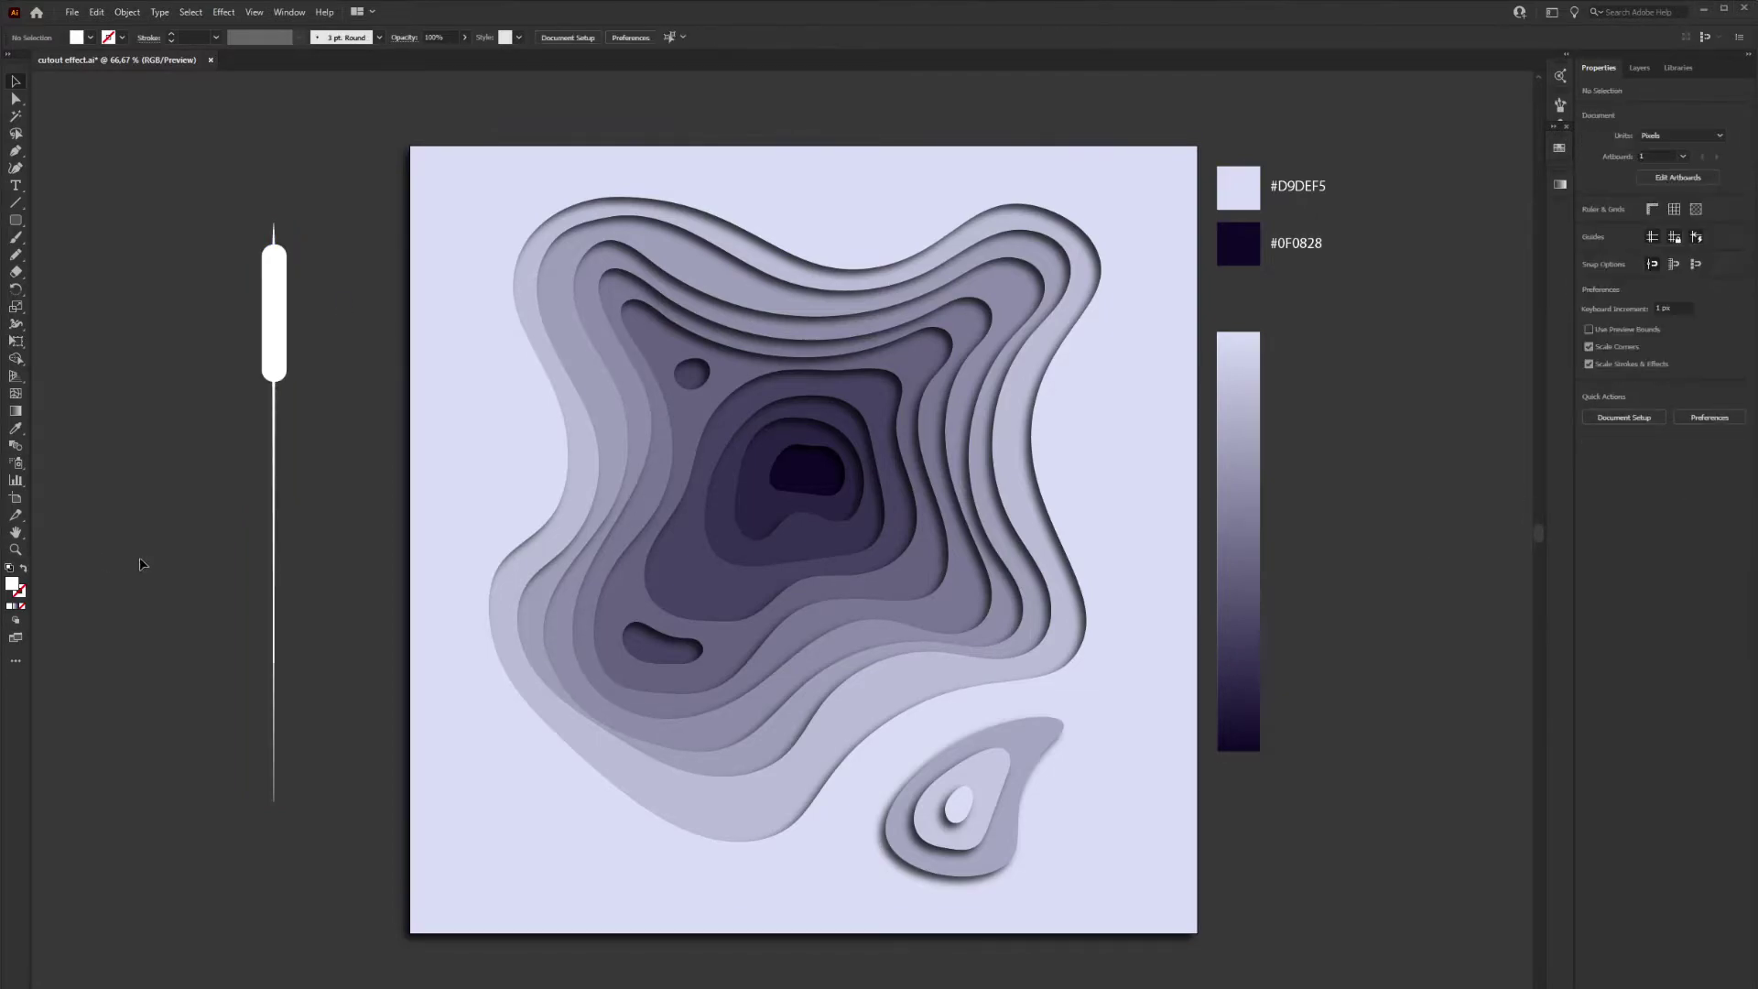
Duplicate the straight cattail so two copies stand side by side beside the artboard
{"action": "left_click", "coordinate": [286, 307]}
{"action": "left_click", "coordinate": [309, 316]}
{"action": "left_click_drag", "start_coordinate": [280, 327], "coordinate": [320, 315]}
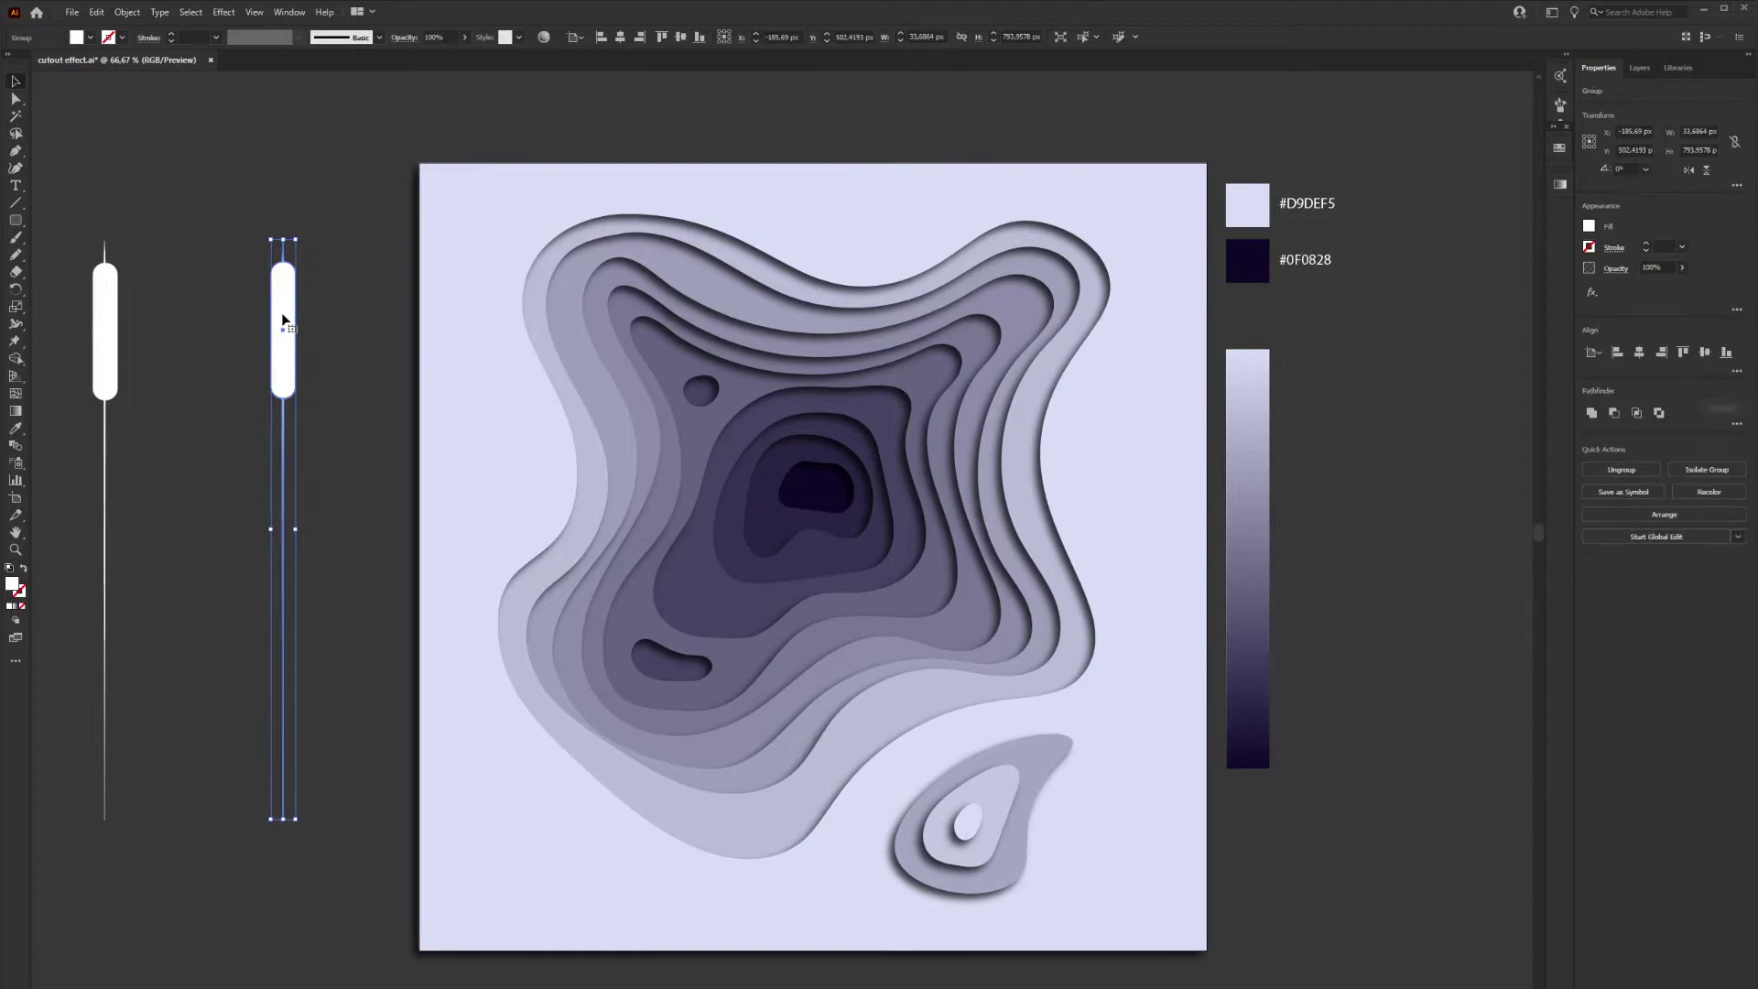
Bend the cattail copy nearer the artboard with Puppet Warp so its head curves and its stem sweeps outward
{"action": "left_click", "coordinate": [16, 342]}
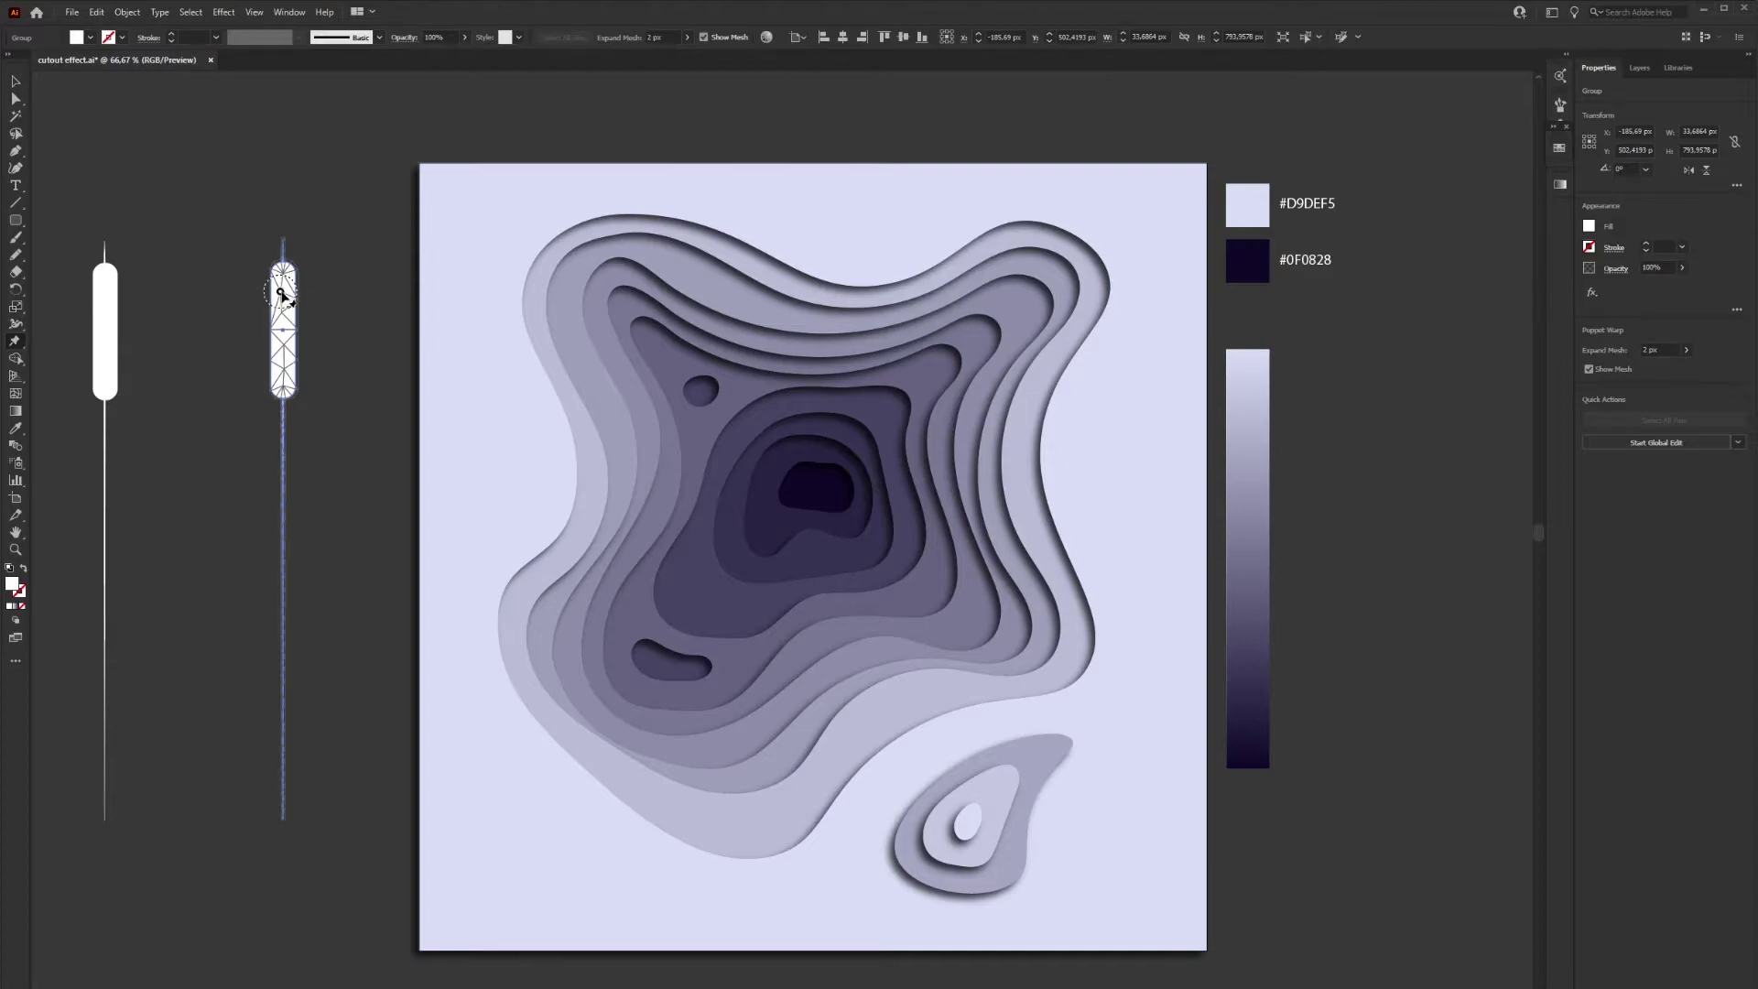
{"action": "left_click_drag", "start_coordinate": [281, 293], "coordinate": [288, 295]}
{"action": "left_click", "coordinate": [293, 815]}
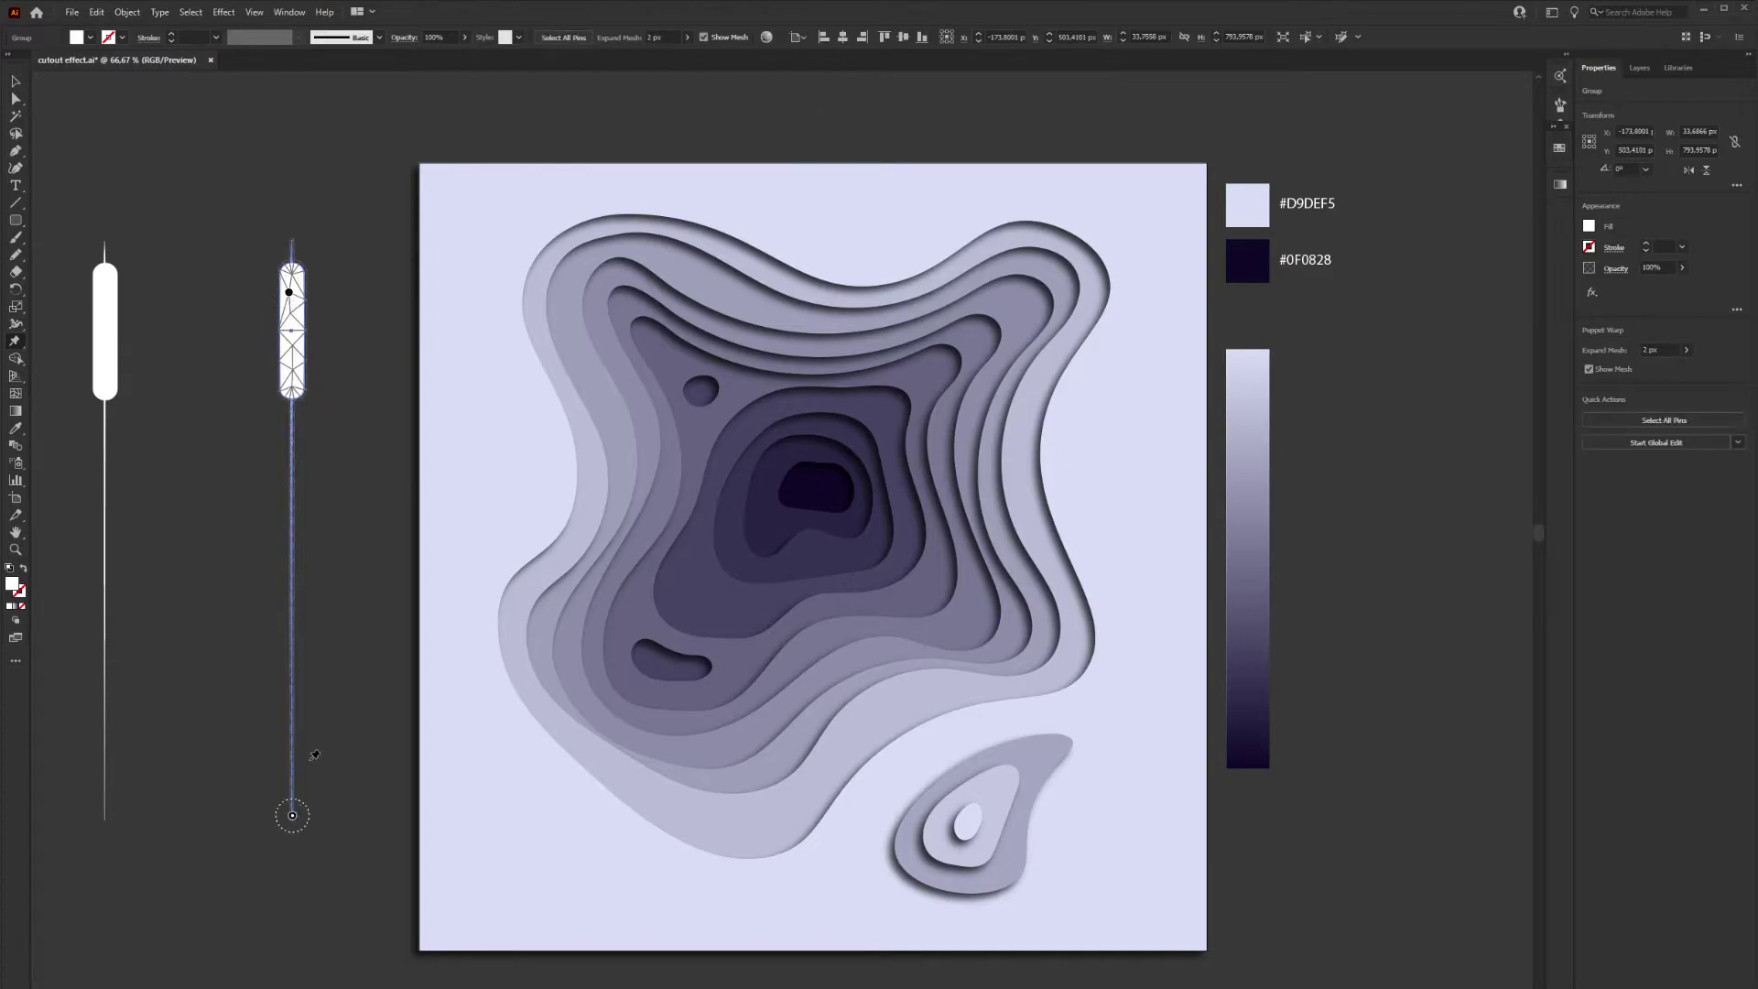
{"action": "left_click_drag", "start_coordinate": [289, 297], "coordinate": [223, 273]}
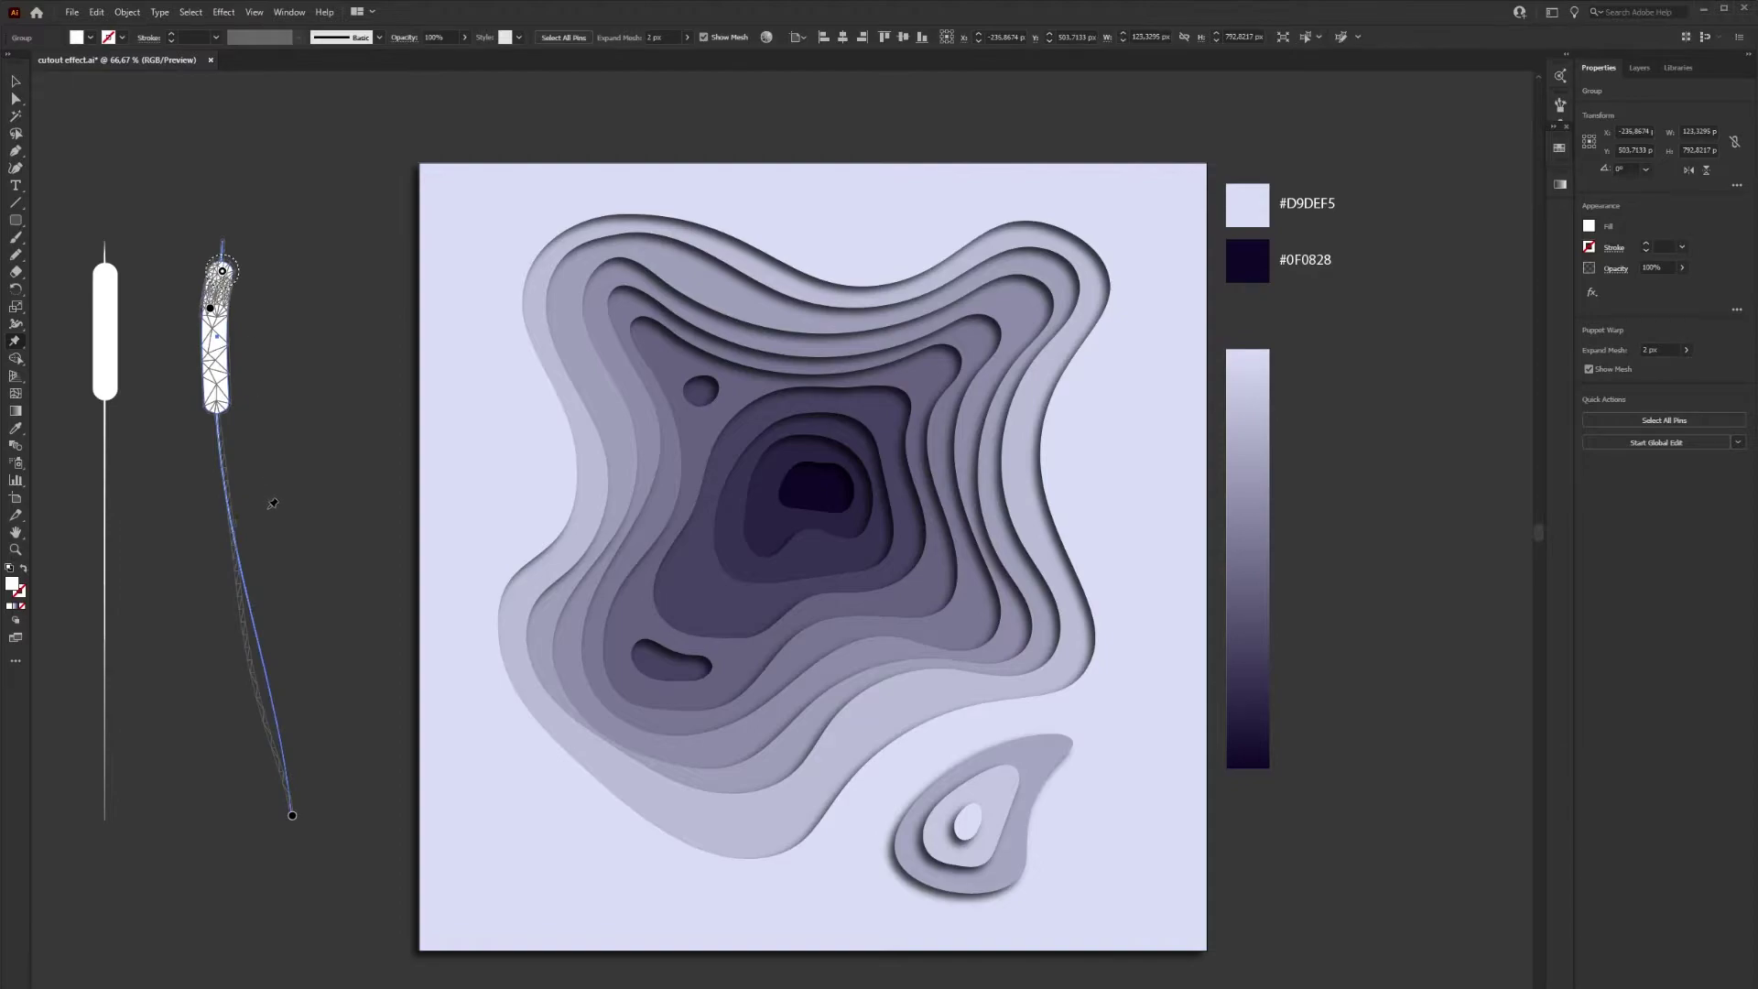
Move the bent cattail next to the straight one and duplicate it towards the artboard
{"action": "key", "text": "v"}
{"action": "left_click_drag", "start_coordinate": [213, 365], "coordinate": [147, 365]}
{"action": "left_click_drag", "start_coordinate": [158, 402], "coordinate": [246, 405], "text": "alt"}
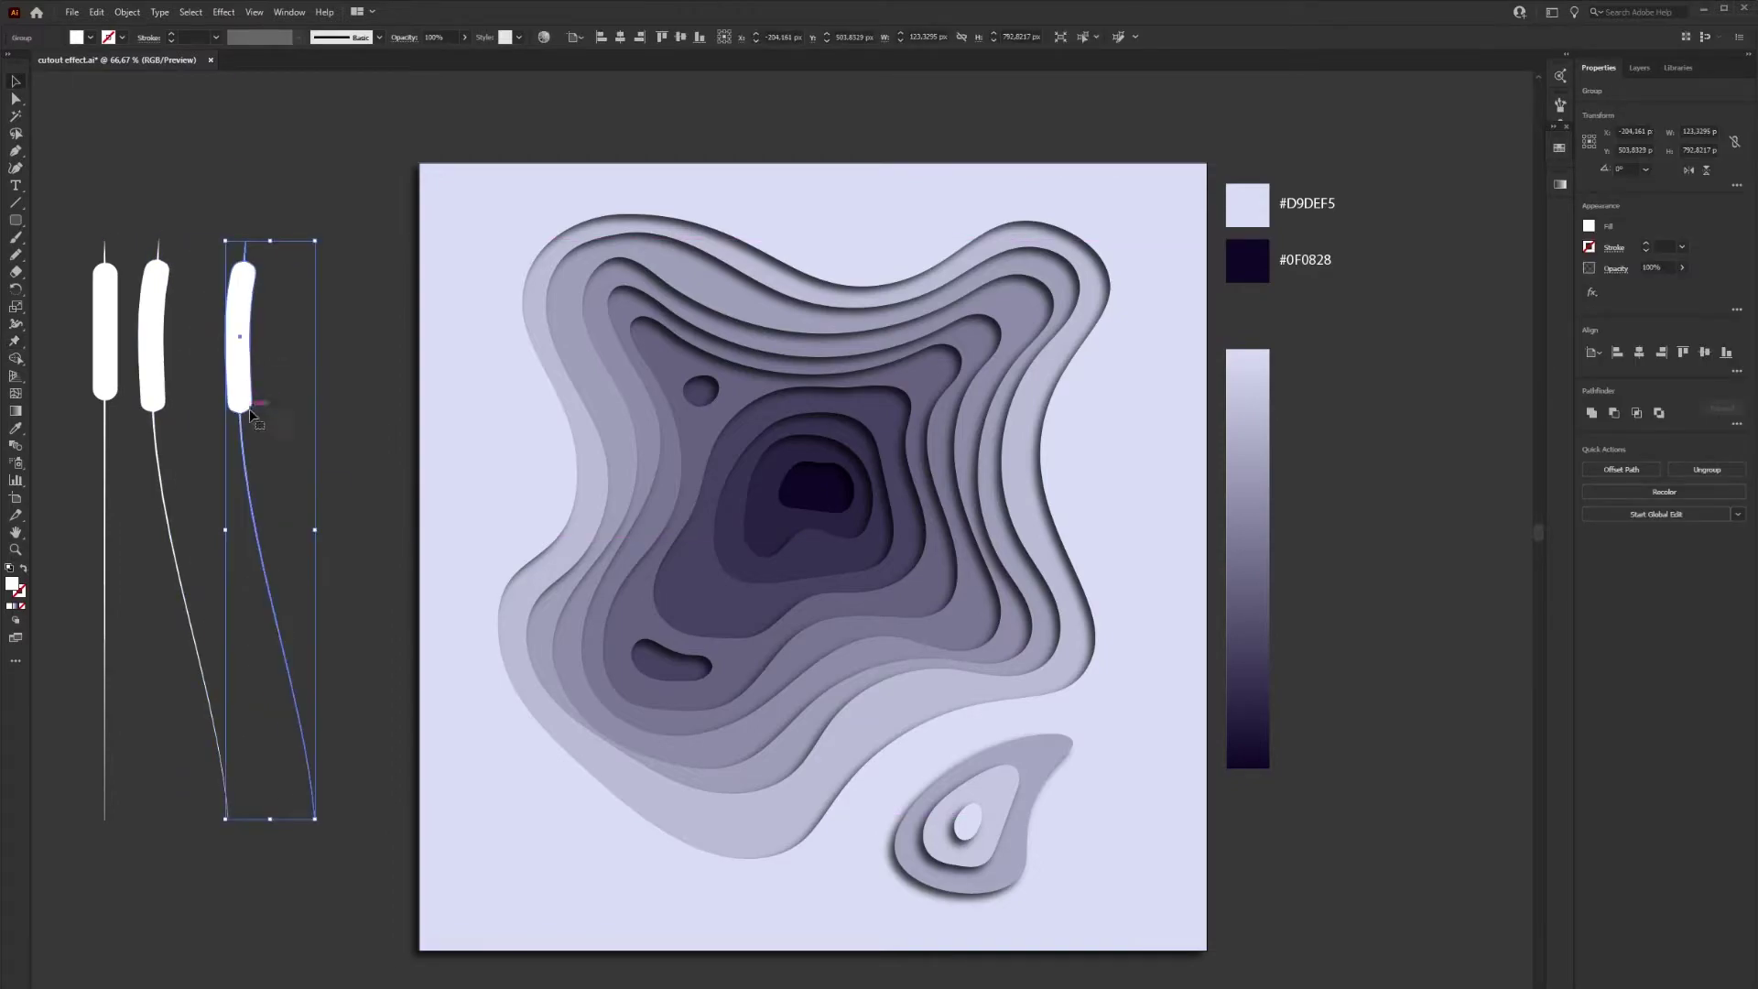
Reshape the duplicated bent cattail with Puppet Warp so its head tilts back and its stem arcs the other way
{"action": "left_click", "coordinate": [14, 341]}
{"action": "left_click_drag", "start_coordinate": [240, 295], "coordinate": [252, 337]}
{"action": "left_click_drag", "start_coordinate": [245, 271], "coordinate": [232, 270]}
{"action": "left_click_drag", "start_coordinate": [252, 333], "coordinate": [243, 327]}
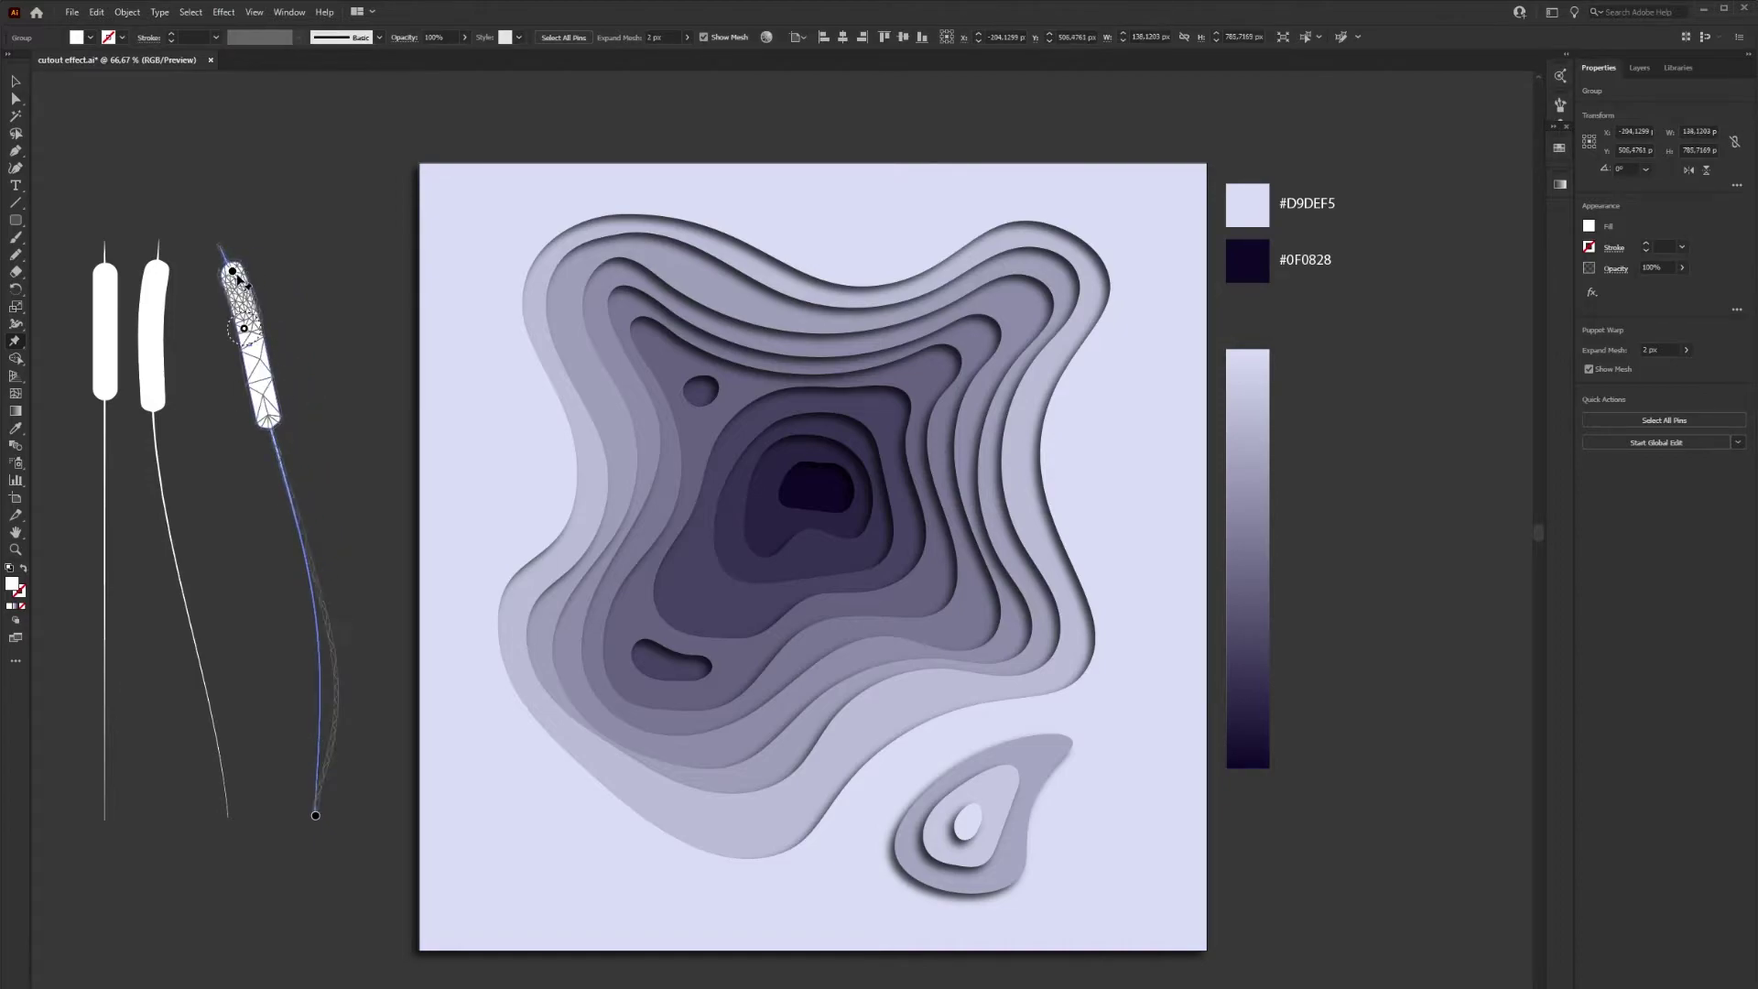
{"action": "left_click", "coordinate": [234, 272]}
Move the tilted cattail beside the first two and duplicate it for a fourth variation
{"action": "key", "text": "v"}
{"action": "left_click_drag", "start_coordinate": [267, 418], "coordinate": [226, 416]}
{"action": "left_click_drag", "start_coordinate": [226, 416], "coordinate": [297, 419], "text": "alt"}
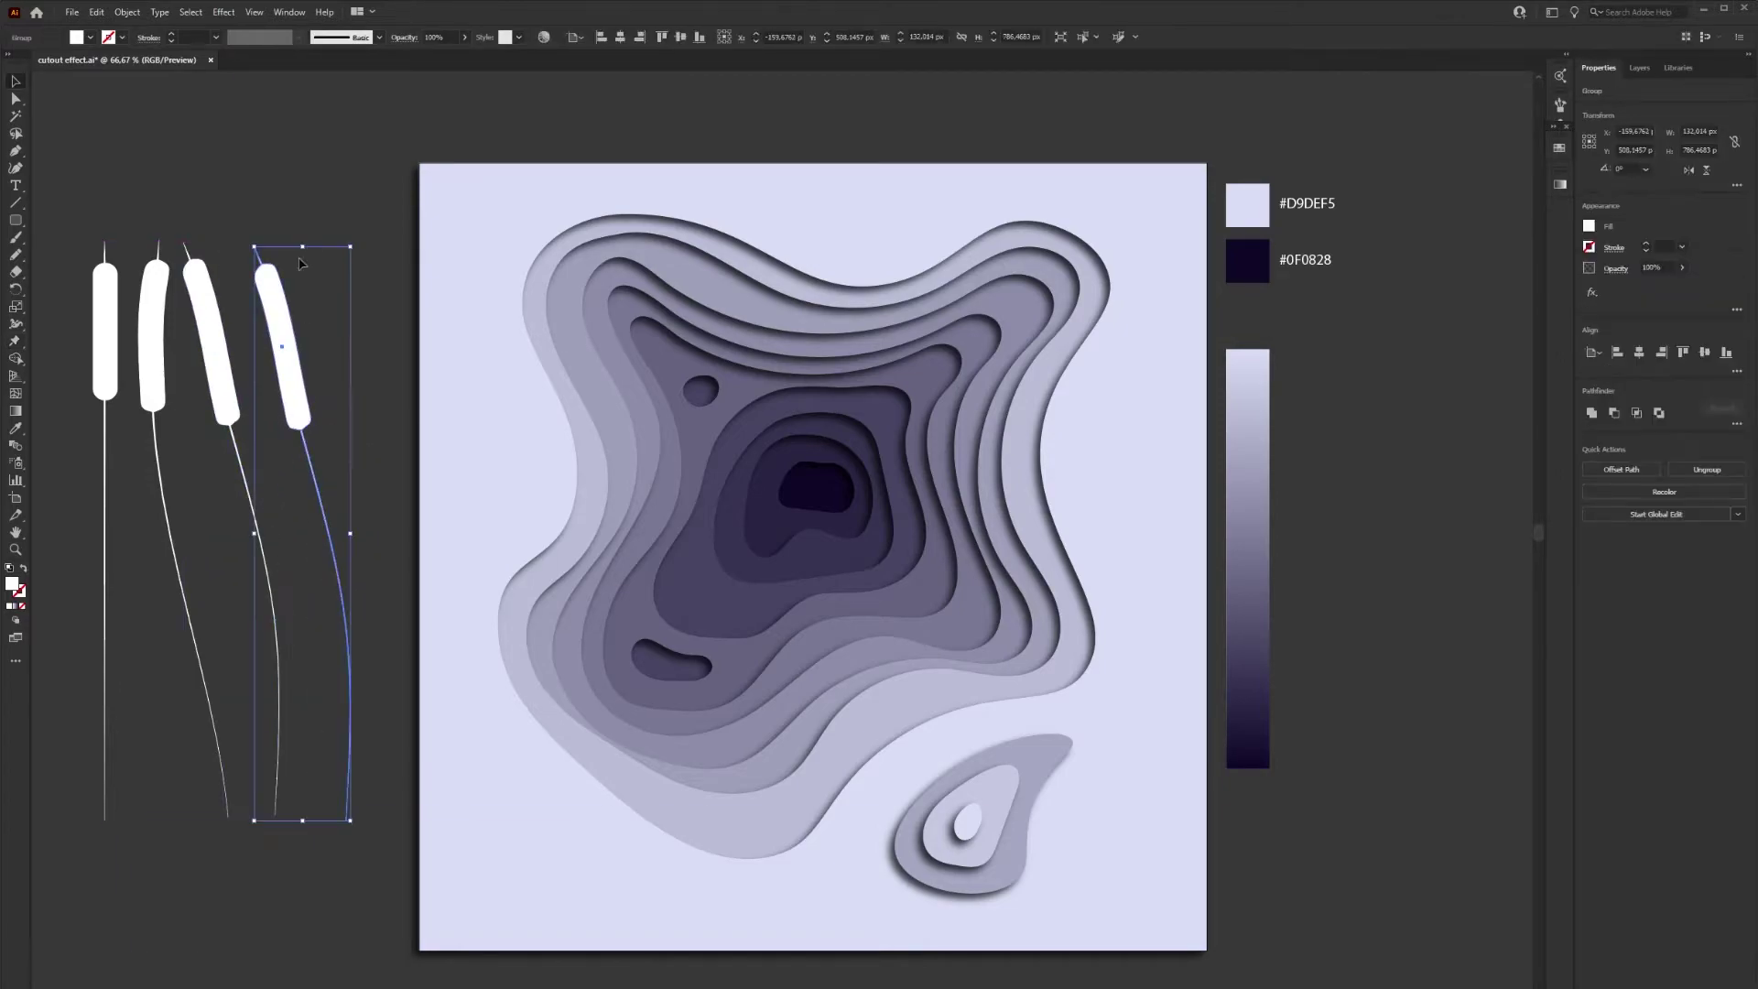
Warp the fourth cattail with Puppet Warp so its head stands more upright on a slanted stem
{"action": "left_click", "coordinate": [15, 341]}
{"action": "left_click_drag", "start_coordinate": [268, 275], "coordinate": [259, 341]}
{"action": "key", "text": "v"}
Scale all four cattails down to about half size and place them in the upper area beside the artboard
{"action": "left_click_drag", "start_coordinate": [343, 229], "coordinate": [218, 532]}
{"action": "left_click_drag", "start_coordinate": [184, 582], "coordinate": [180, 254]}
{"action": "left_click", "coordinate": [224, 423]}
Duplicate the cattails below the originals and tilt and place the copies into a loose cluster of four with converging stems
{"action": "left_click_drag", "start_coordinate": [95, 380], "coordinate": [301, 696]}
{"action": "mouse_move", "coordinate": [315, 521]}
{"action": "left_mouse_down"}
{"action": "mouse_move", "coordinate": [350, 533]}
{"action": "mouse_move", "coordinate": [328, 520]}
{"action": "left_mouse_up"}
{"action": "left_click", "coordinate": [337, 471]}
{"action": "left_click_drag", "start_coordinate": [192, 361], "coordinate": [247, 687], "text": "alt"}
{"action": "left_click_drag", "start_coordinate": [179, 403], "coordinate": [280, 695], "text": "alt"}
{"action": "left_click", "coordinate": [347, 724]}
{"action": "left_click_drag", "start_coordinate": [191, 368], "coordinate": [315, 718], "text": "alt"}
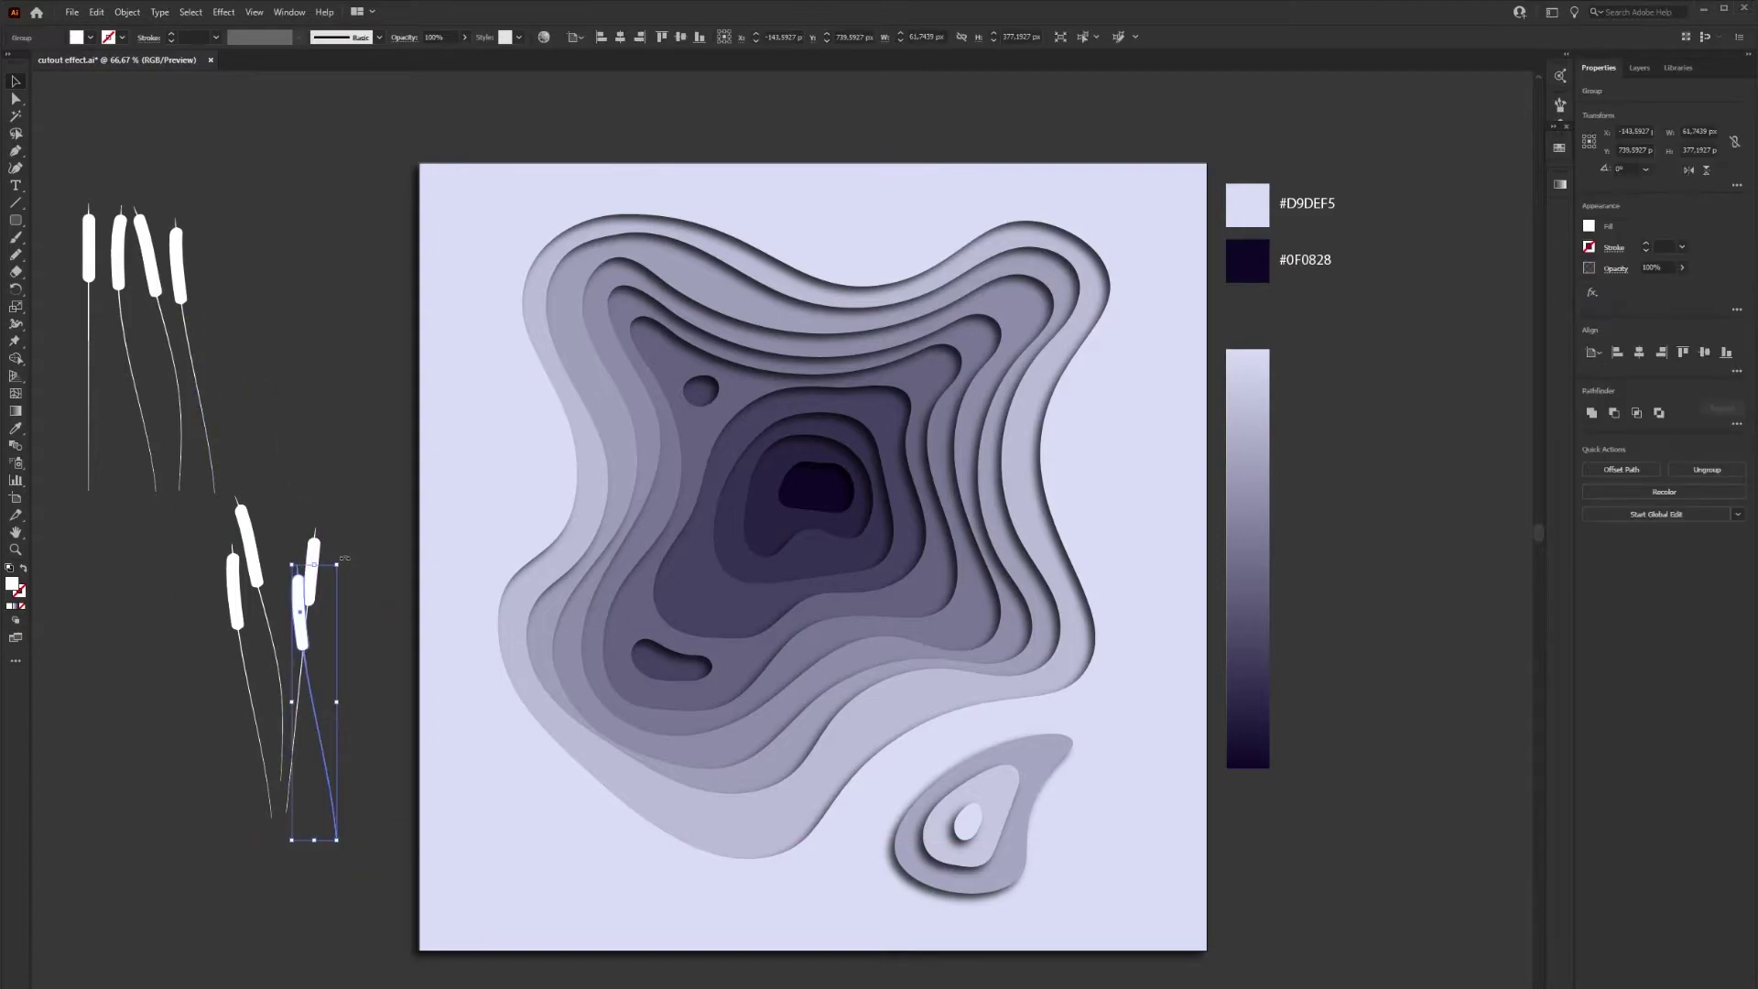
{"action": "left_click_drag", "start_coordinate": [342, 562], "coordinate": [374, 575]}
{"action": "left_click", "coordinate": [381, 706]}
{"action": "left_click_drag", "start_coordinate": [308, 683], "coordinate": [278, 655]}
{"action": "left_click", "coordinate": [369, 608]}
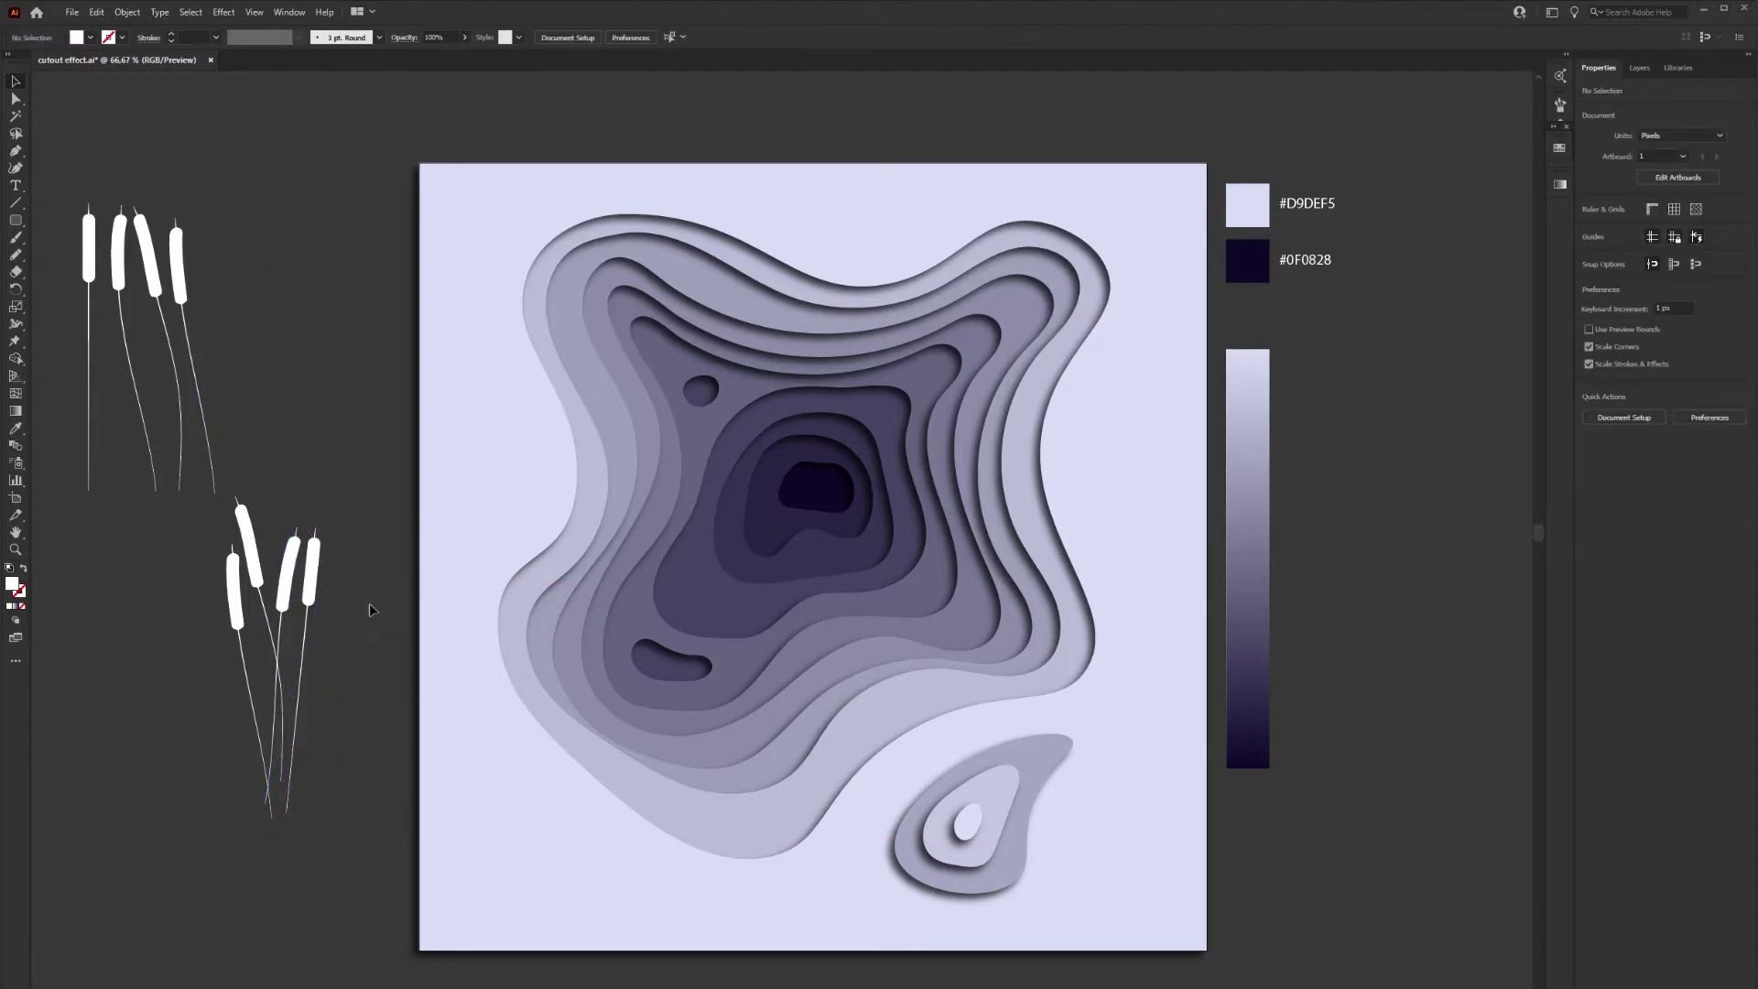
{"action": "left_click_drag", "start_coordinate": [369, 608], "coordinate": [239, 707]}
{"action": "left_click", "coordinate": [183, 595]}
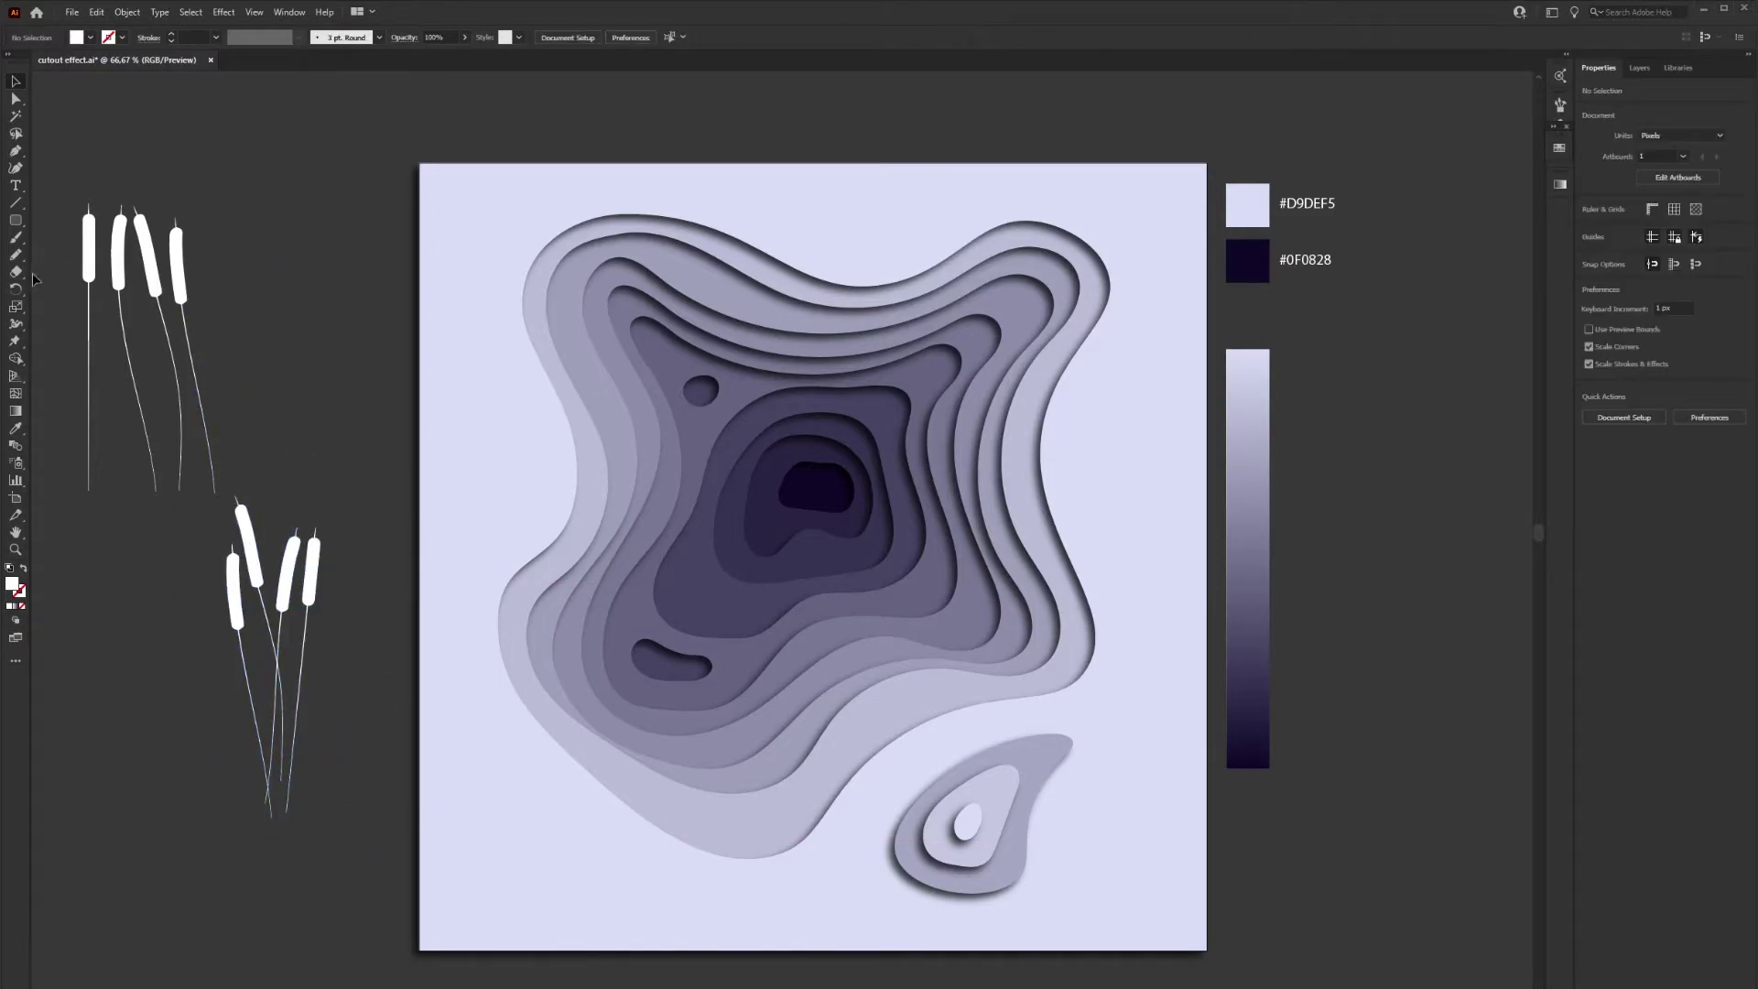
Draw a thin, pointed curved leaf with the Curvature tool, rising outward from the left of the cluster's base
{"action": "left_click", "coordinate": [16, 169]}
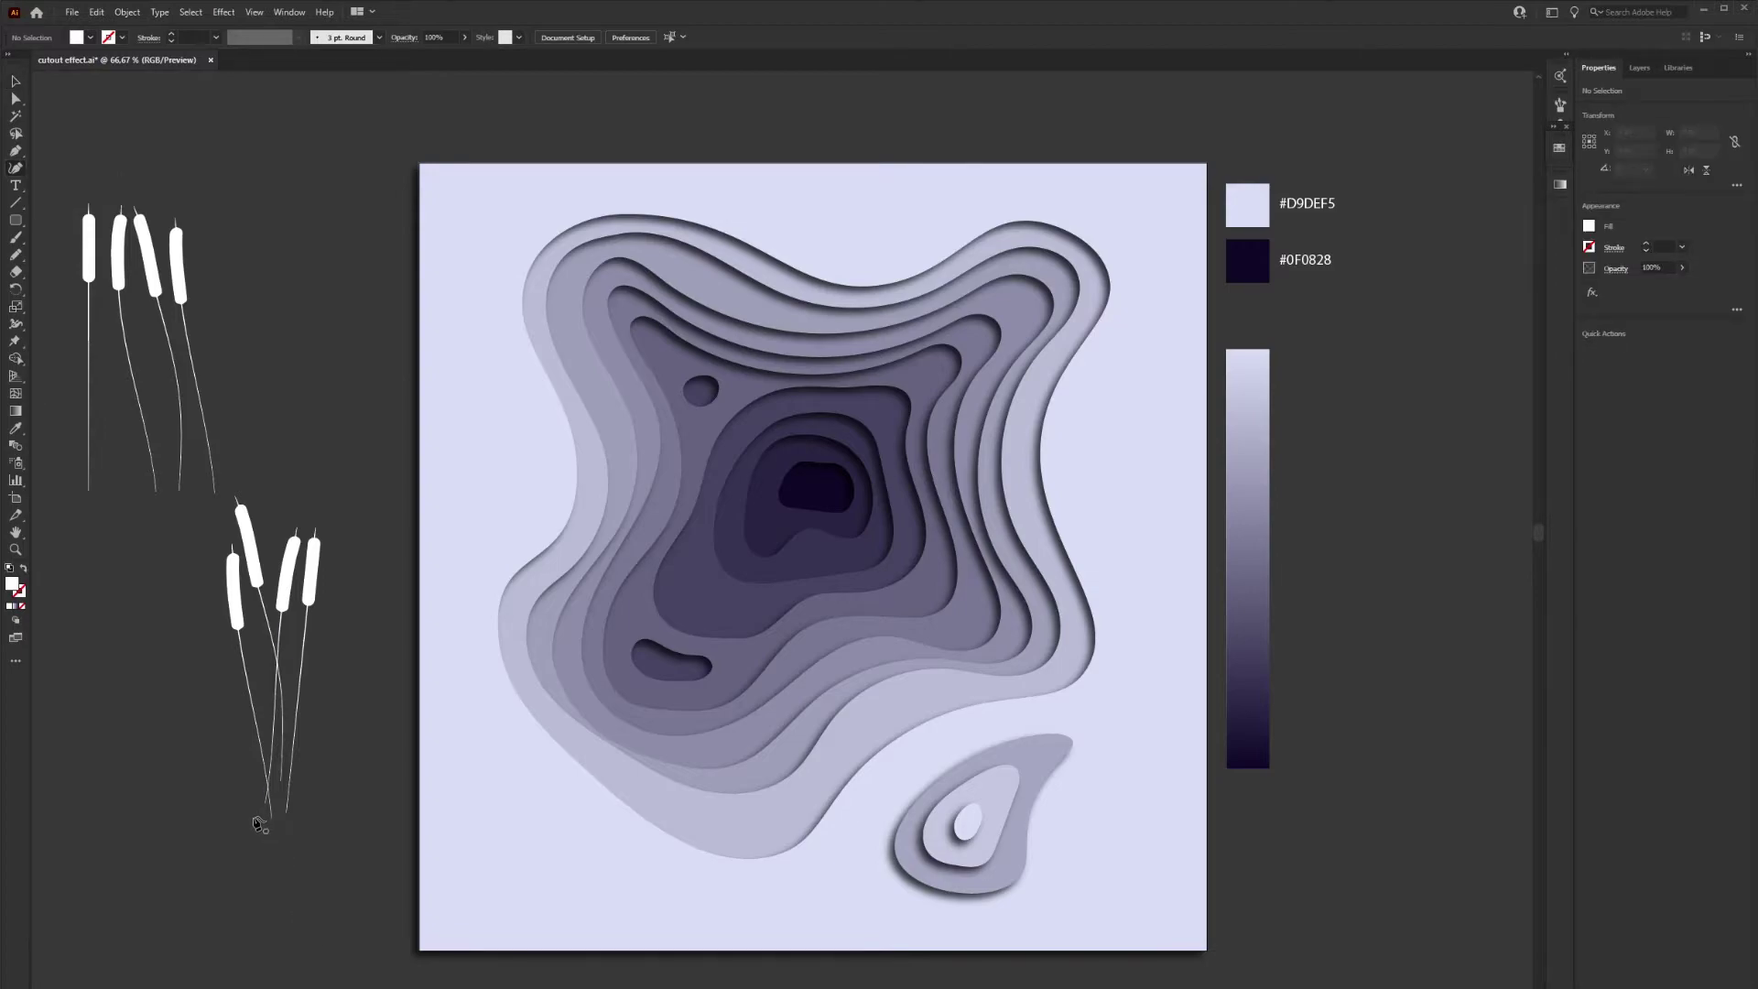
{"action": "left_click", "coordinate": [252, 814]}
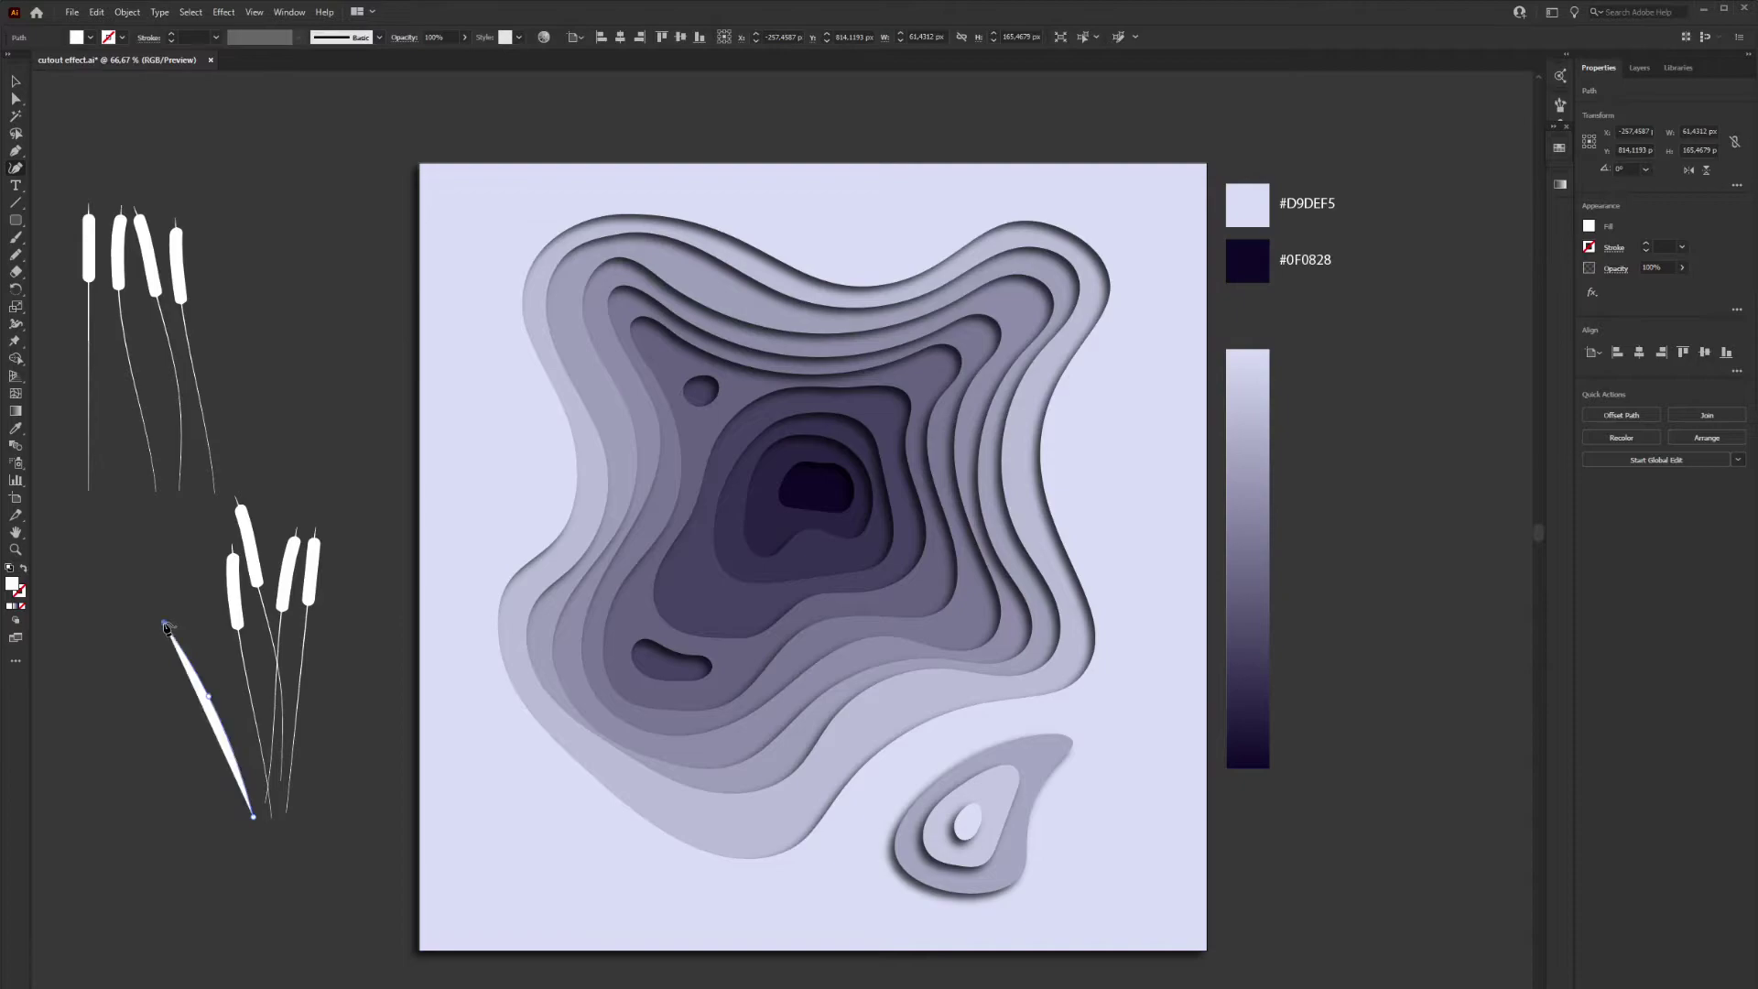
{"action": "left_click", "coordinate": [216, 688]}
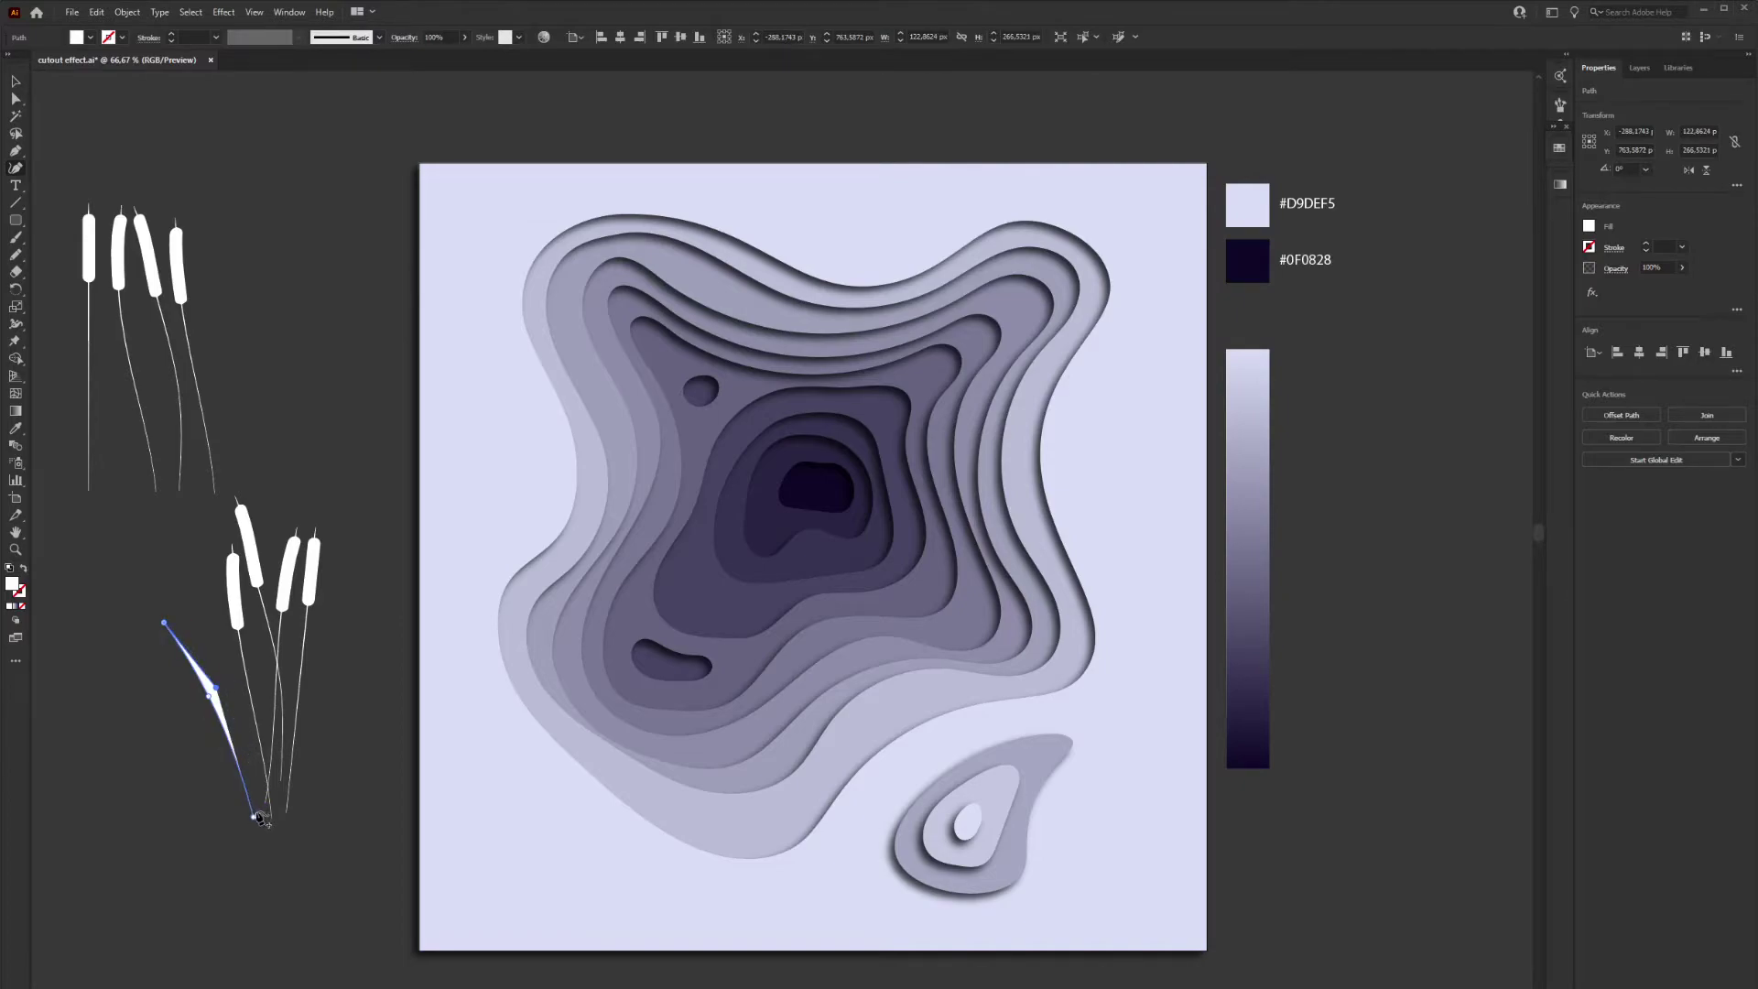
{"action": "left_click", "coordinate": [255, 816]}
Draw two more curved leaves arching outward on the right of the stems, one low and drooping, one taller
{"action": "left_click", "coordinate": [296, 814]}
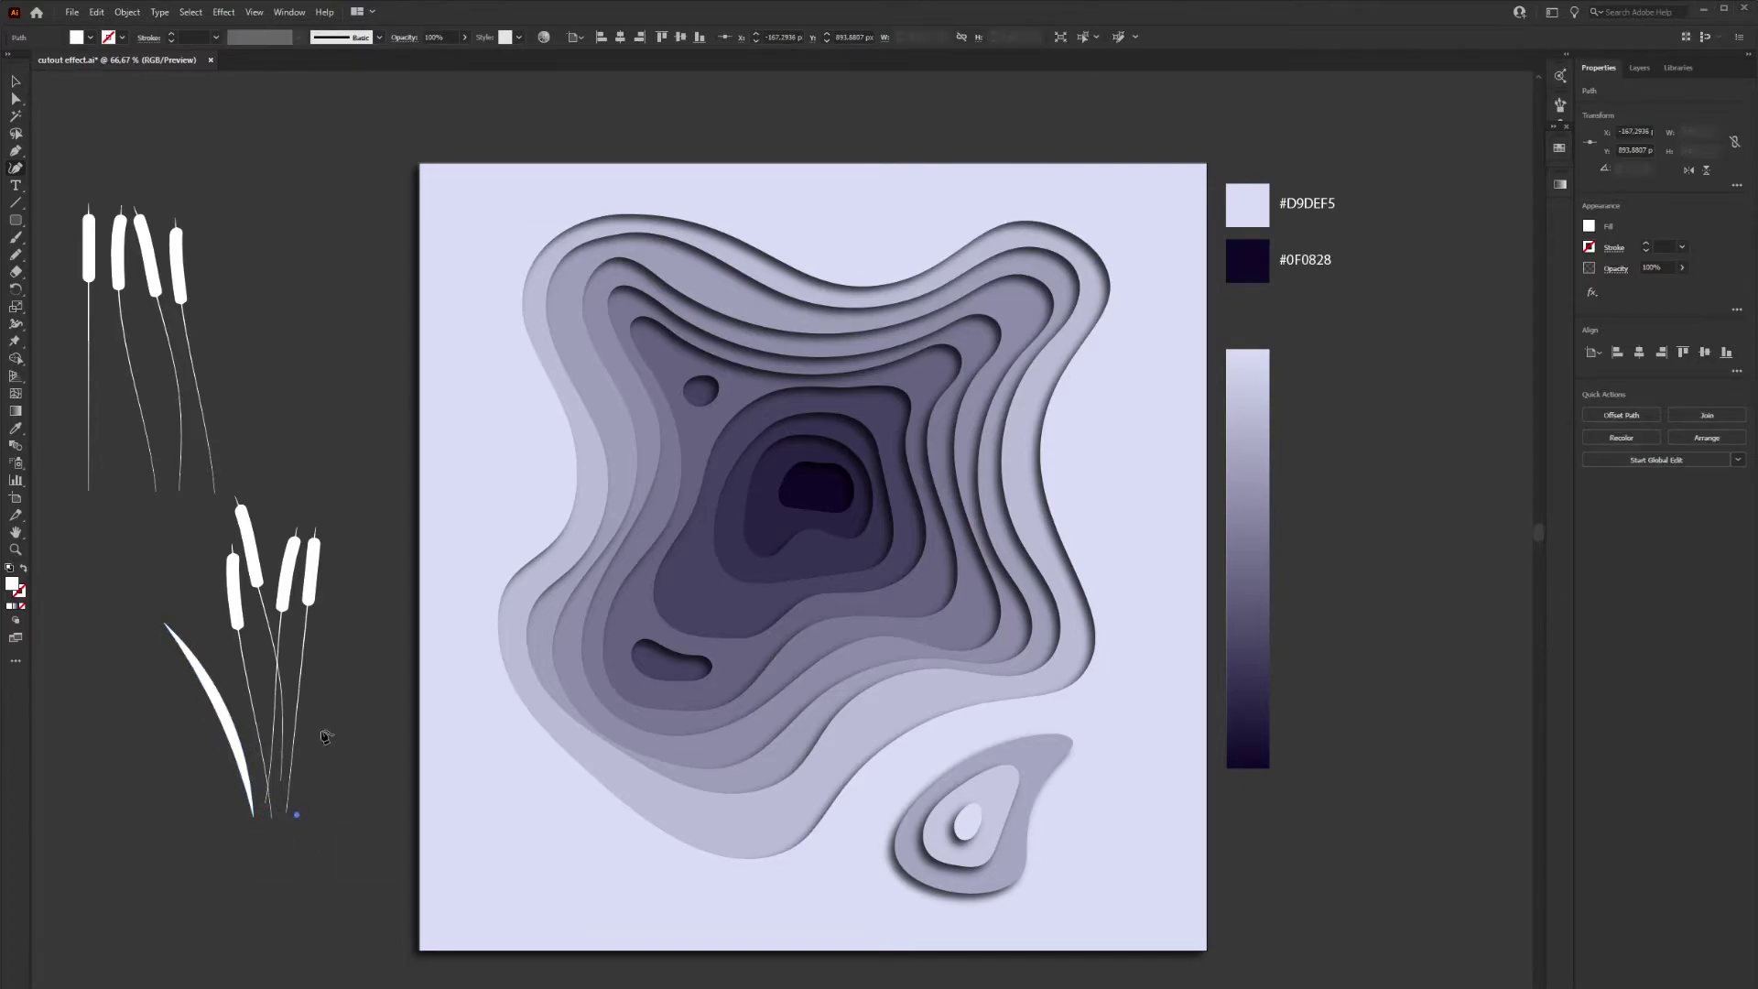
{"action": "left_click", "coordinate": [399, 746]}
{"action": "left_click", "coordinate": [340, 743]}
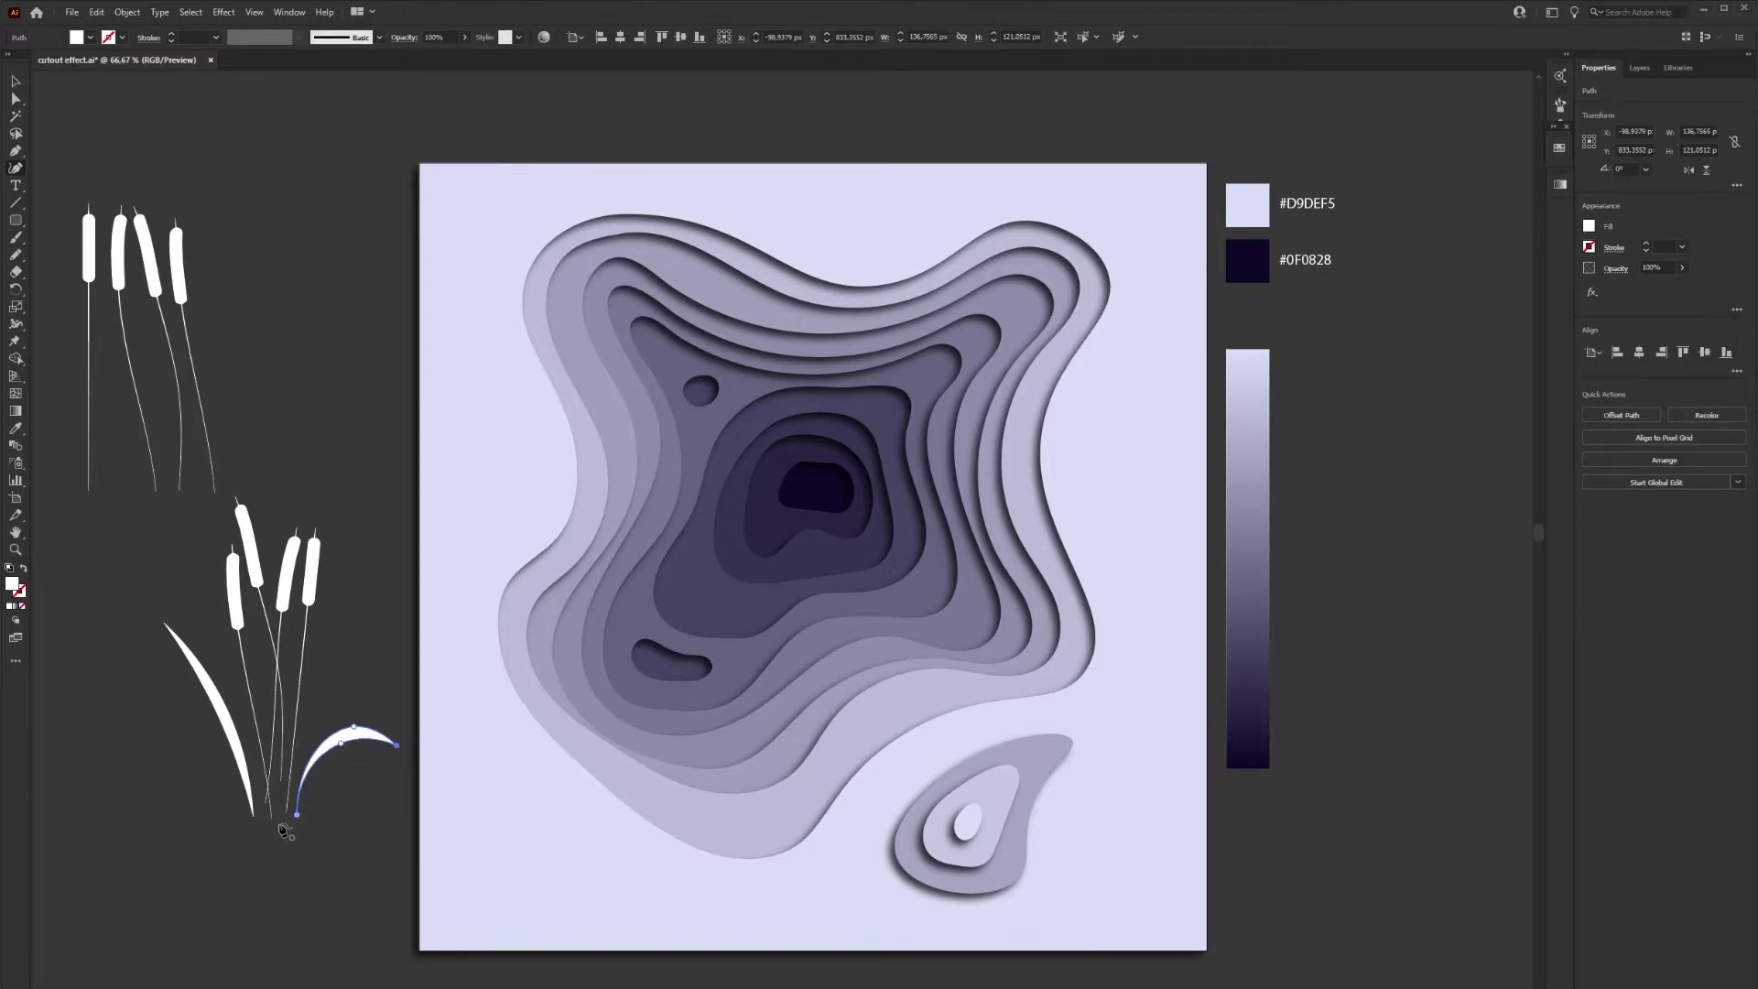
{"action": "left_click", "coordinate": [286, 824]}
{"action": "left_click", "coordinate": [329, 688]}
{"action": "left_click", "coordinate": [376, 667]}
{"action": "left_click", "coordinate": [311, 727]}
{"action": "left_click", "coordinate": [286, 824]}
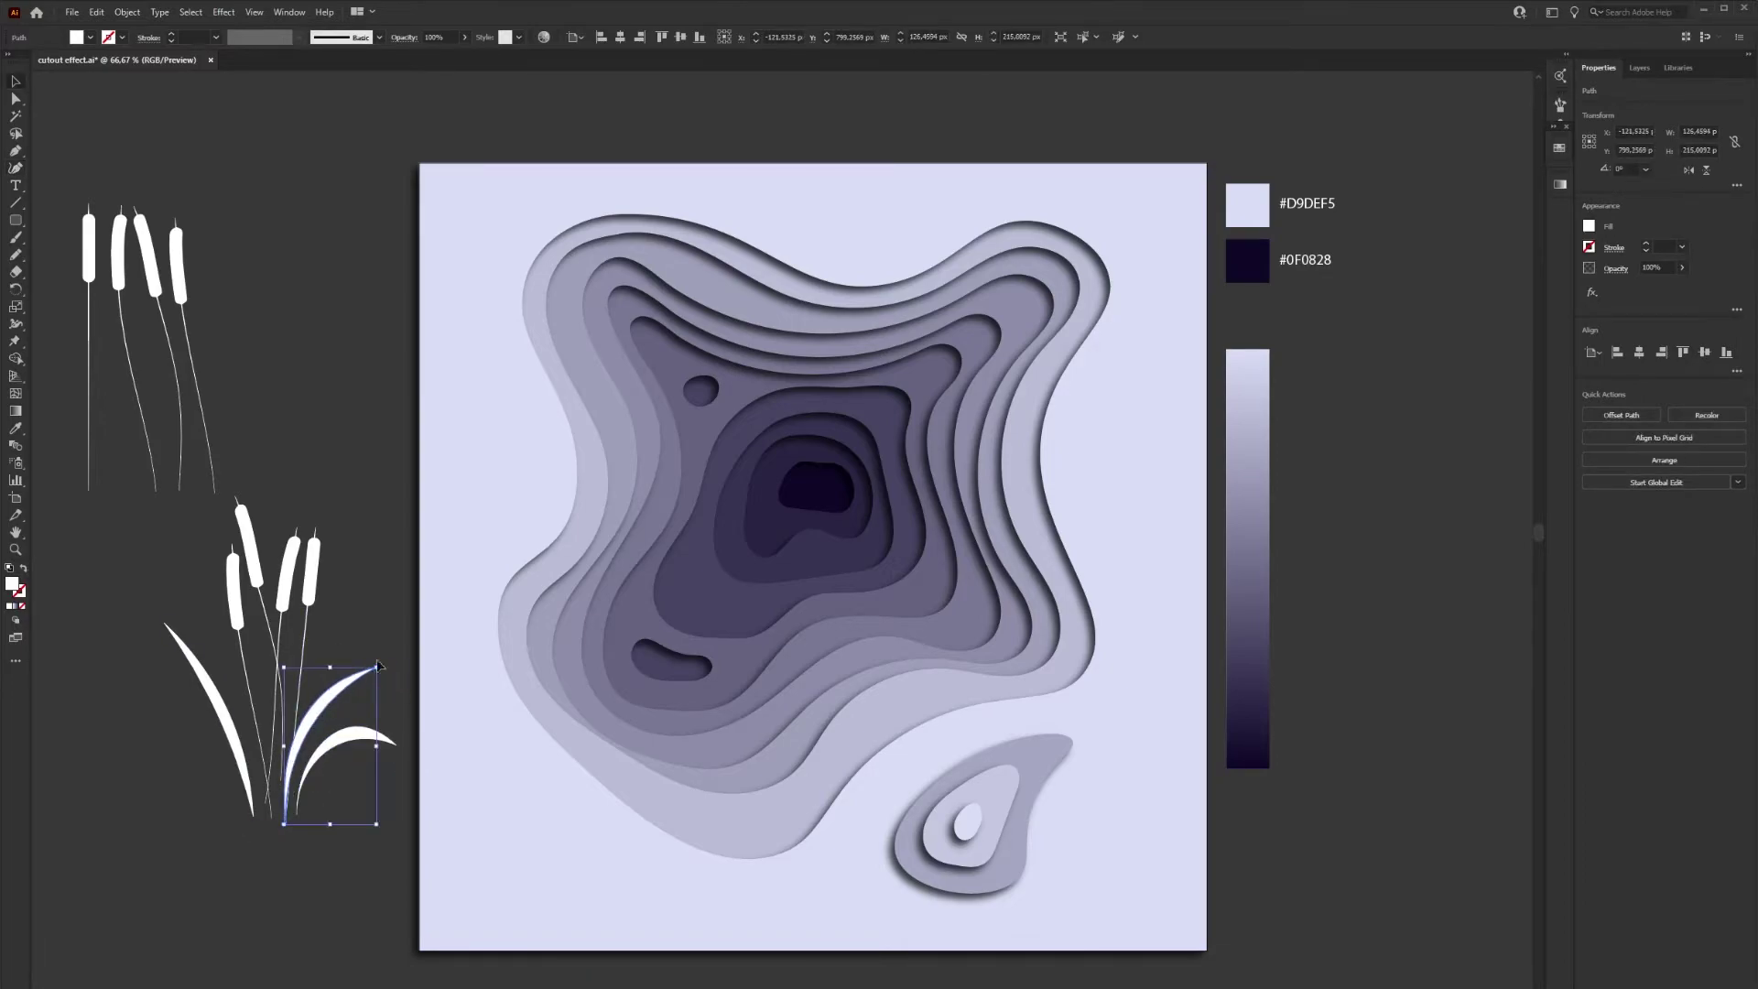
Shorten the low right leaf slightly and make the left leaf a little narrower
{"action": "left_click", "coordinate": [394, 695]}
{"action": "left_click", "coordinate": [362, 732]}
{"action": "left_click_drag", "start_coordinate": [347, 814], "coordinate": [347, 803]}
{"action": "left_click", "coordinate": [226, 720]}
{"action": "left_click_drag", "start_coordinate": [164, 720], "coordinate": [170, 719]}
Copy all three leaves up beside the spare cattails and move the lower leaves in to the base of the cluster
{"action": "left_click_drag", "start_coordinate": [400, 695], "coordinate": [326, 760]}
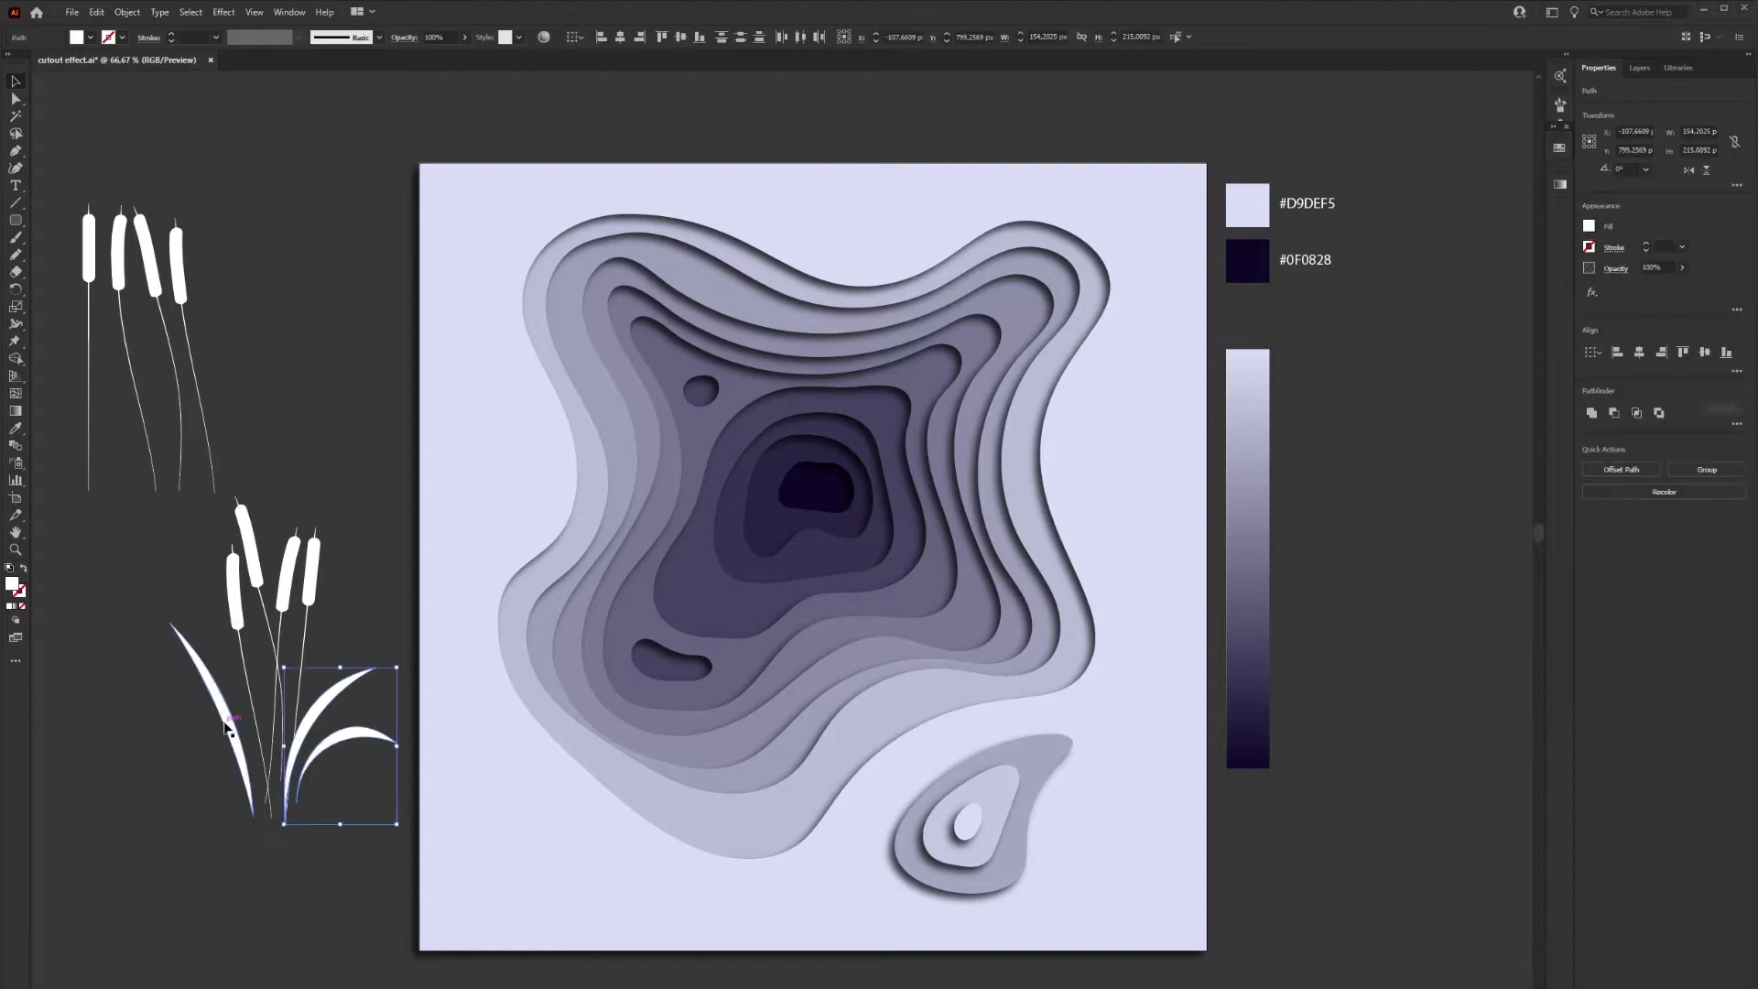
{"action": "left_click", "coordinate": [224, 722], "text": "shift"}
{"action": "left_click_drag", "start_coordinate": [224, 723], "coordinate": [241, 365]}
{"action": "left_click_drag", "start_coordinate": [302, 829], "coordinate": [345, 733]}
{"action": "left_click_drag", "start_coordinate": [225, 723], "coordinate": [240, 722]}
{"action": "left_click", "coordinate": [342, 824]}
{"action": "left_click_drag", "start_coordinate": [345, 733], "coordinate": [336, 737]}
{"action": "left_click", "coordinate": [344, 809]}
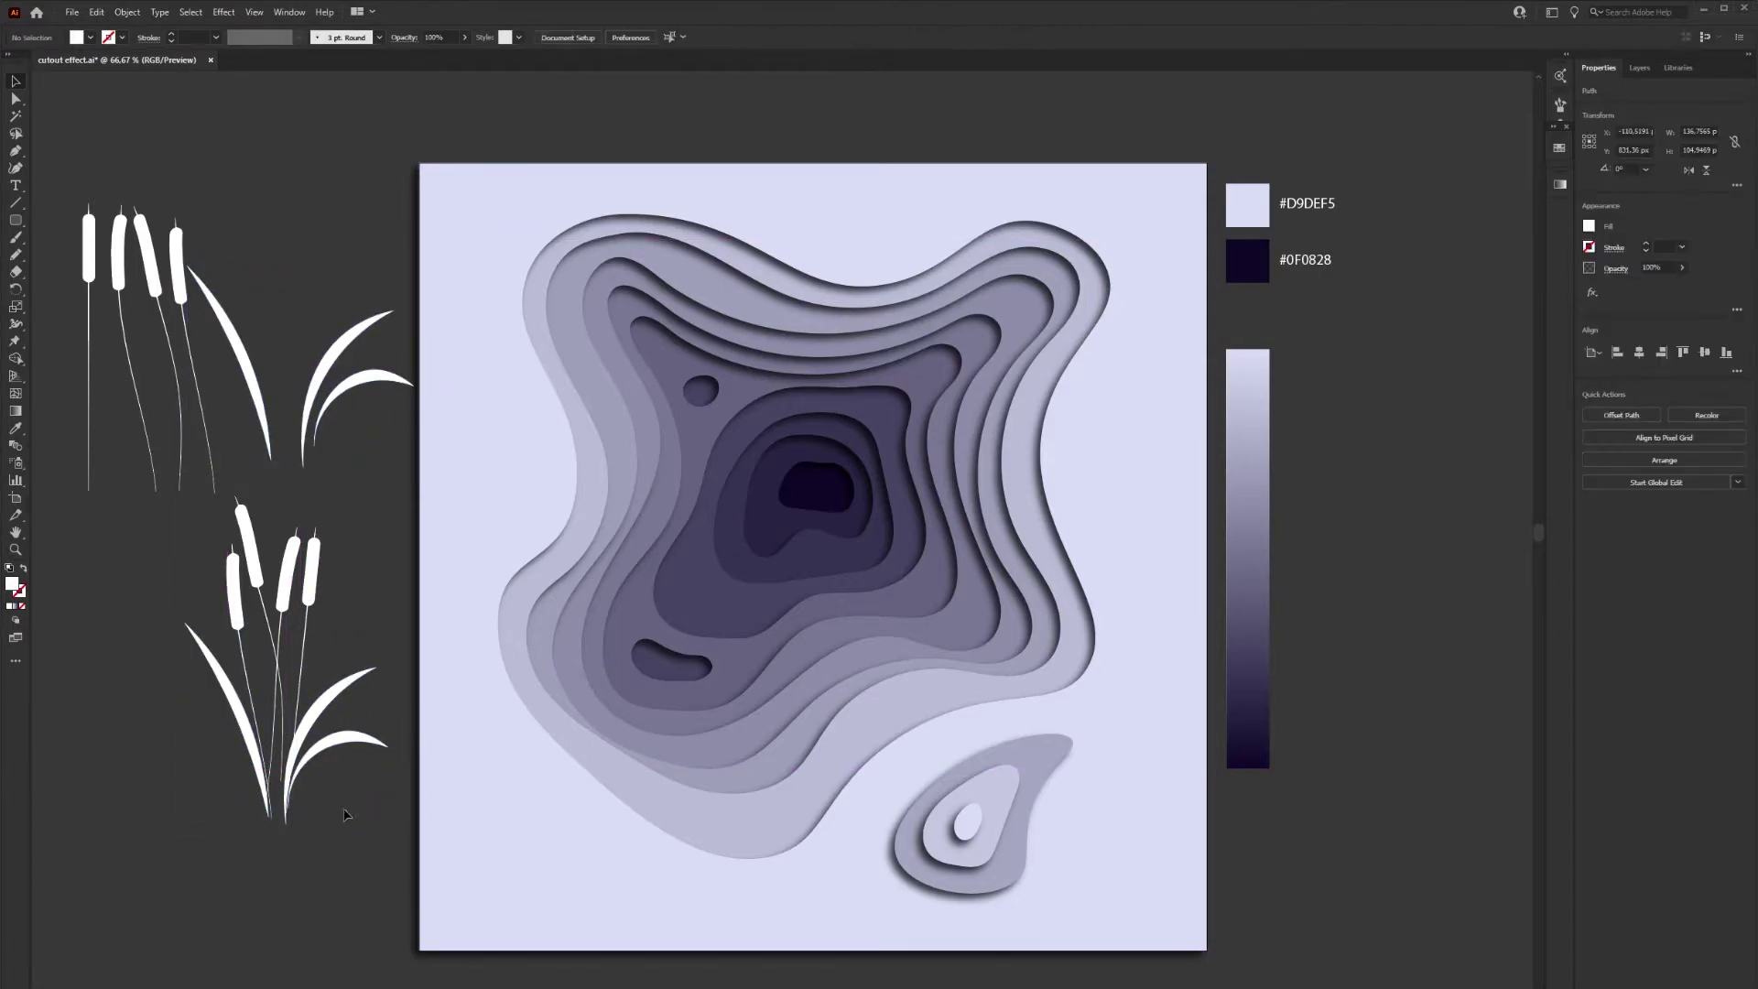
Scale the cattails and leaves of the cluster down to about 201 px wide and group them
{"action": "left_click_drag", "start_coordinate": [174, 836], "coordinate": [333, 588]}
{"action": "left_click", "coordinate": [221, 808]}
{"action": "left_click_drag", "start_coordinate": [176, 877], "coordinate": [353, 549]}
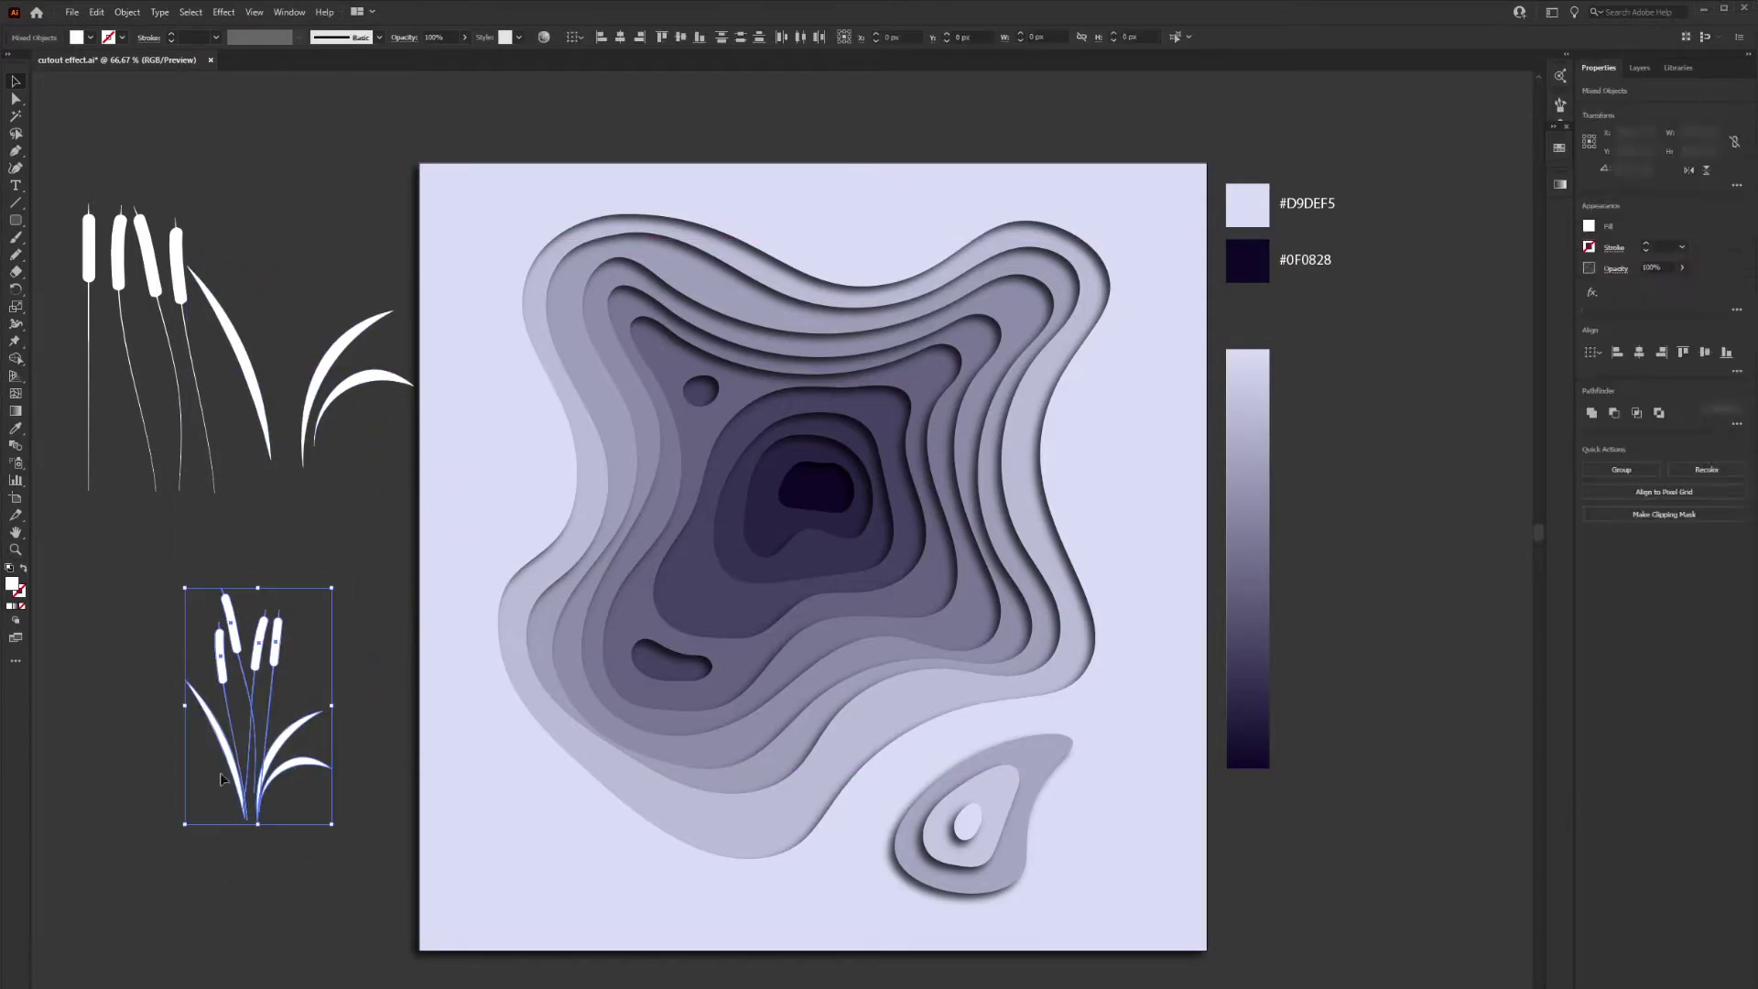
{"action": "right_click", "coordinate": [254, 661]}
{"action": "left_click", "coordinate": [289, 765]}
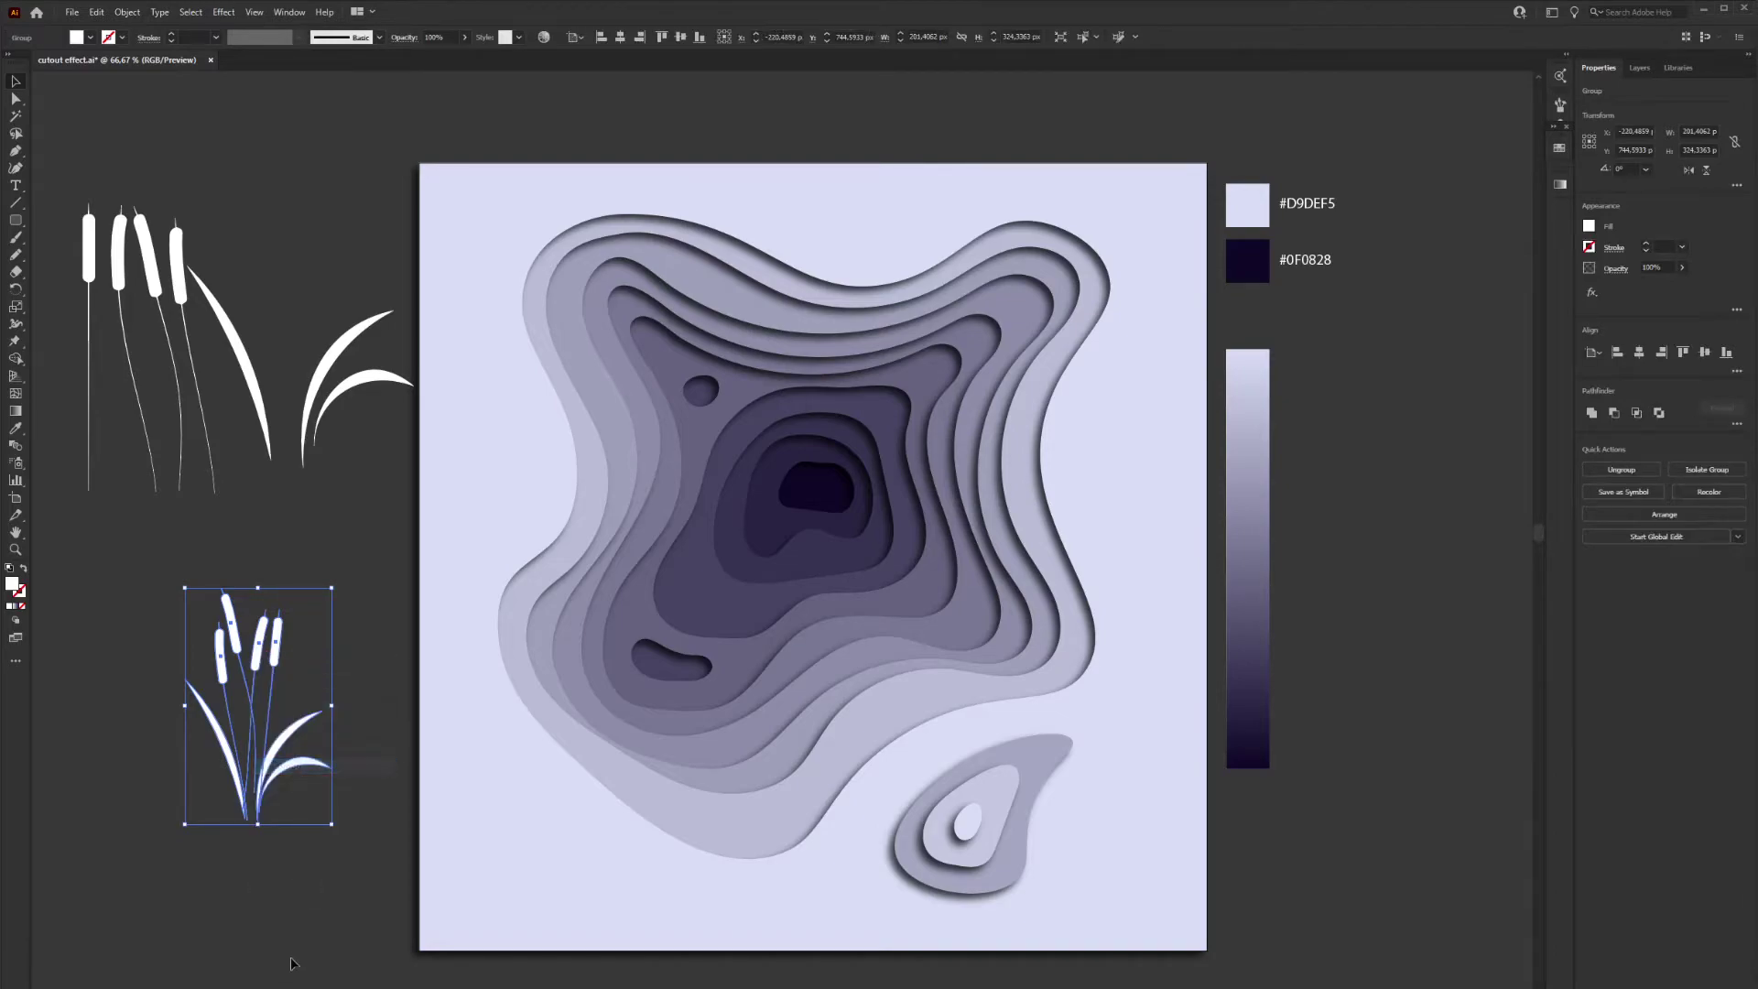
Place two copies of the grouped cluster along the lower contours of the artwork and shrink the right one slightly
{"action": "left_click", "coordinate": [294, 775]}
{"action": "left_click_drag", "start_coordinate": [263, 782], "coordinate": [930, 711]}
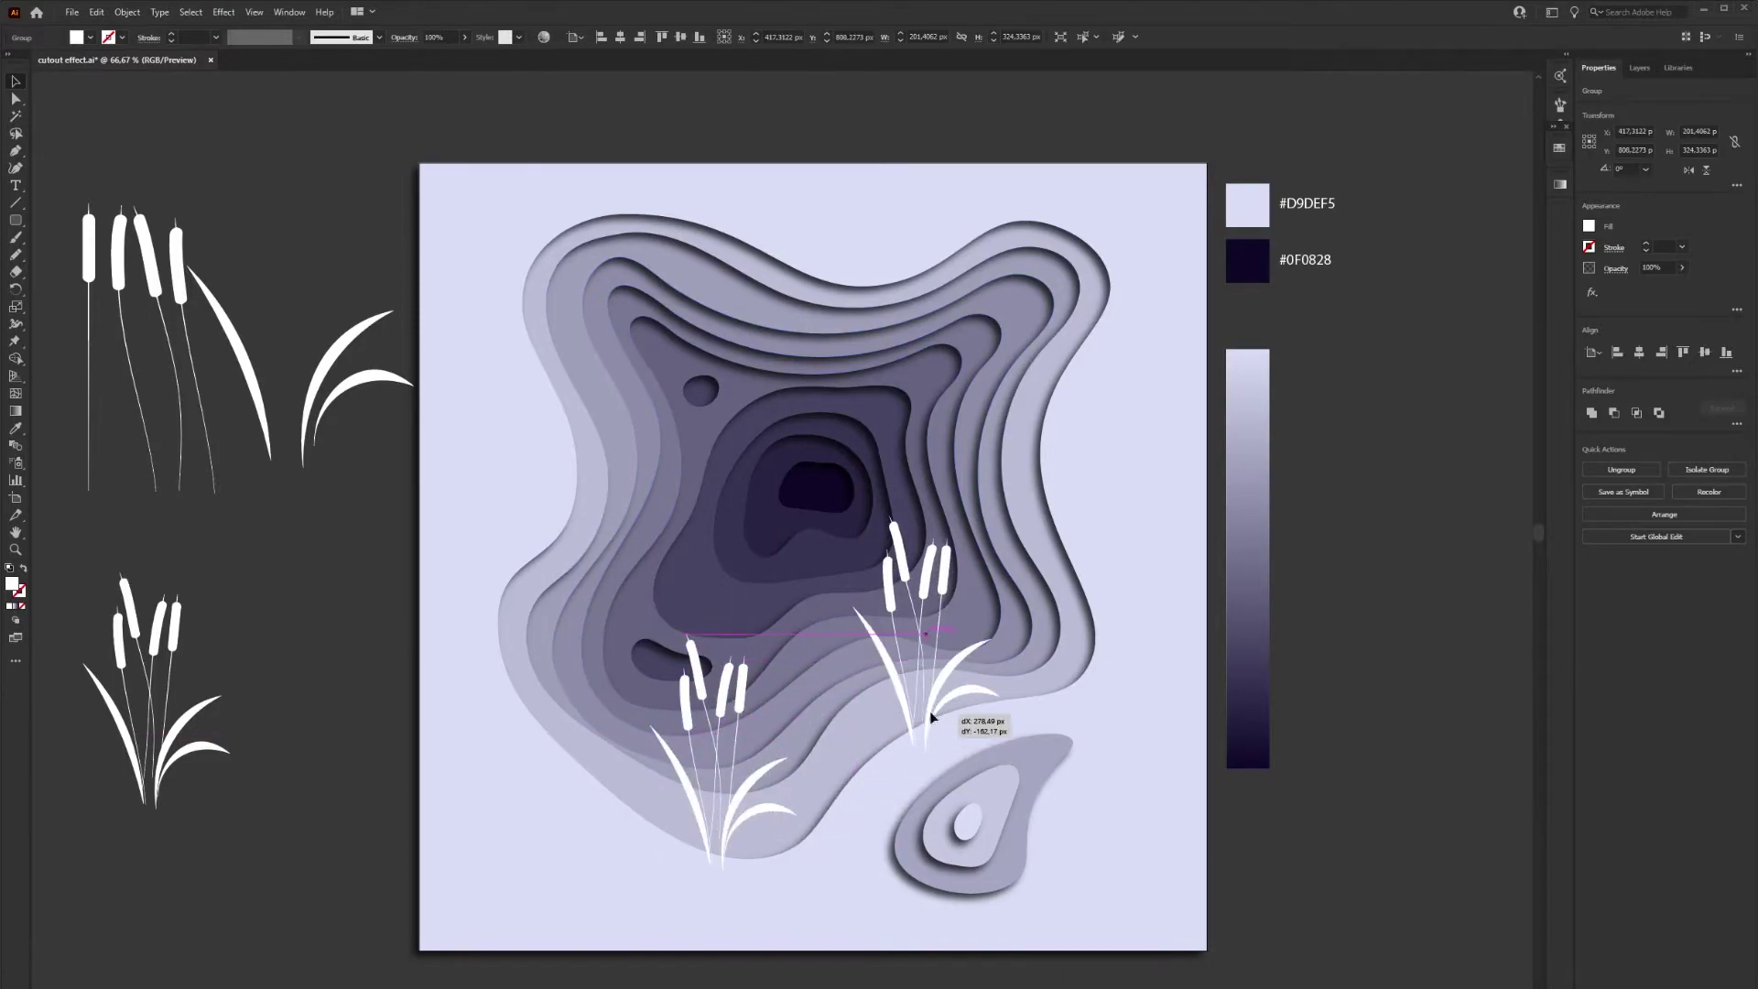
{"action": "left_click_drag", "start_coordinate": [1000, 517], "coordinate": [977, 552]}
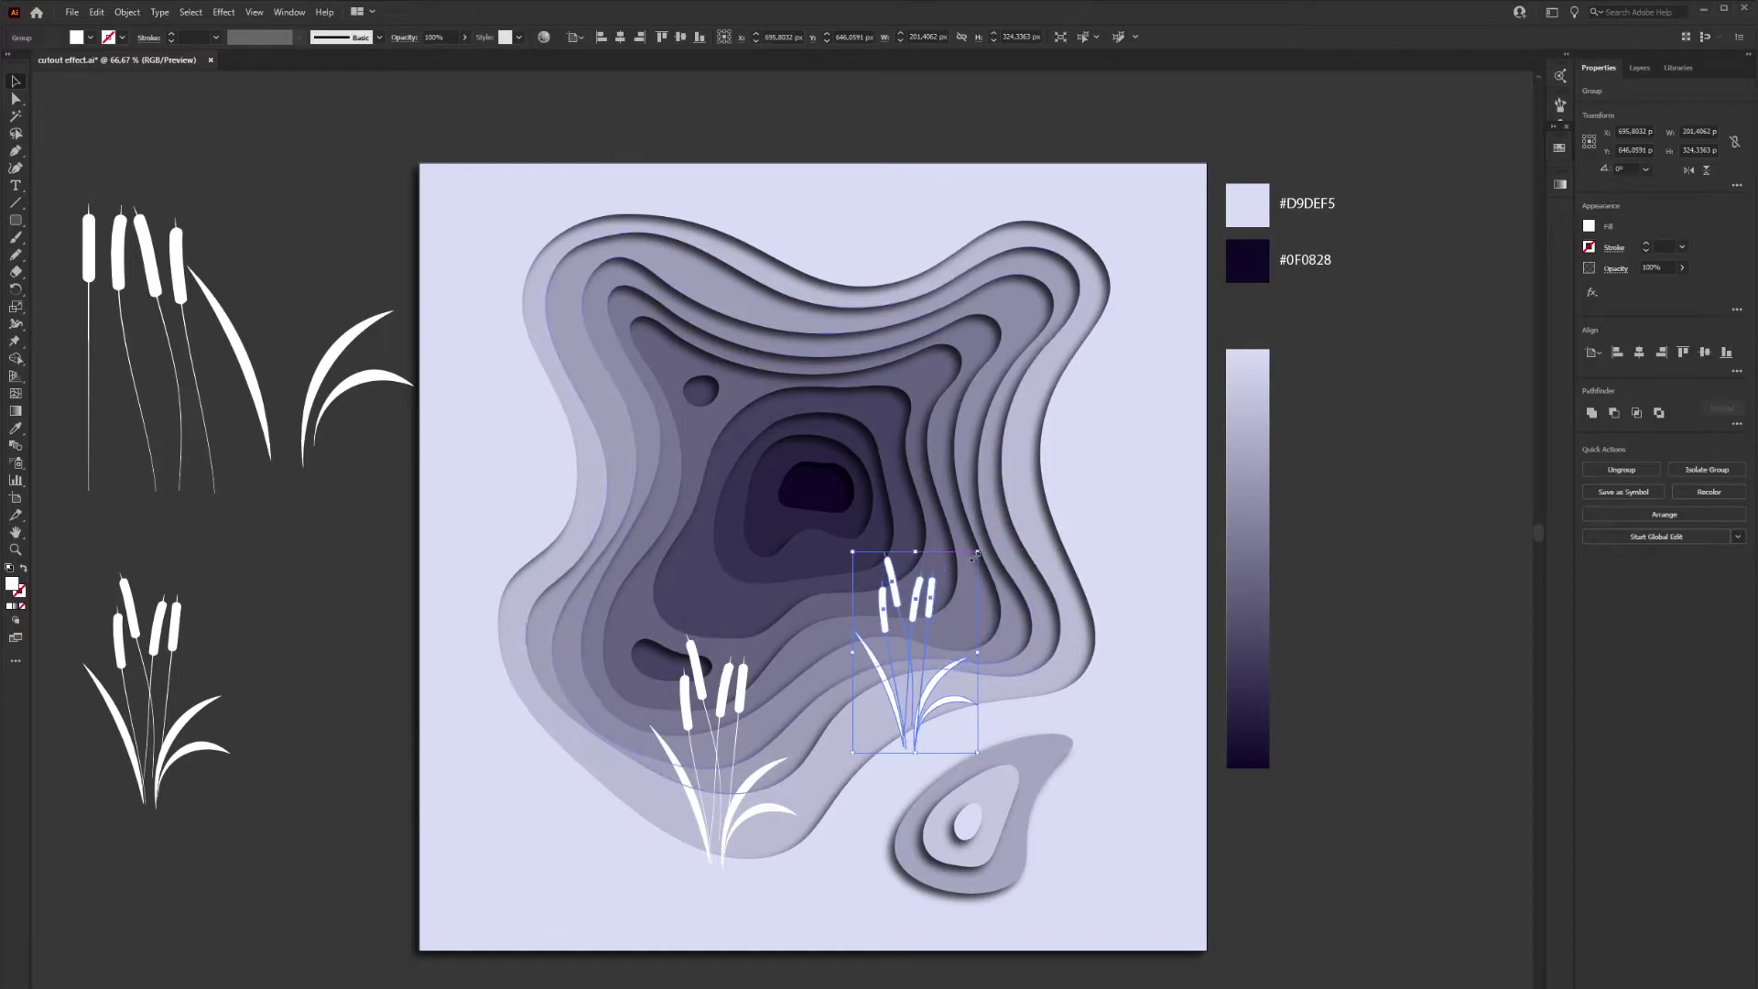
Mirror the right cluster horizontally and move it onto the lower right edge of the contours
{"action": "right_click", "coordinate": [922, 699]}
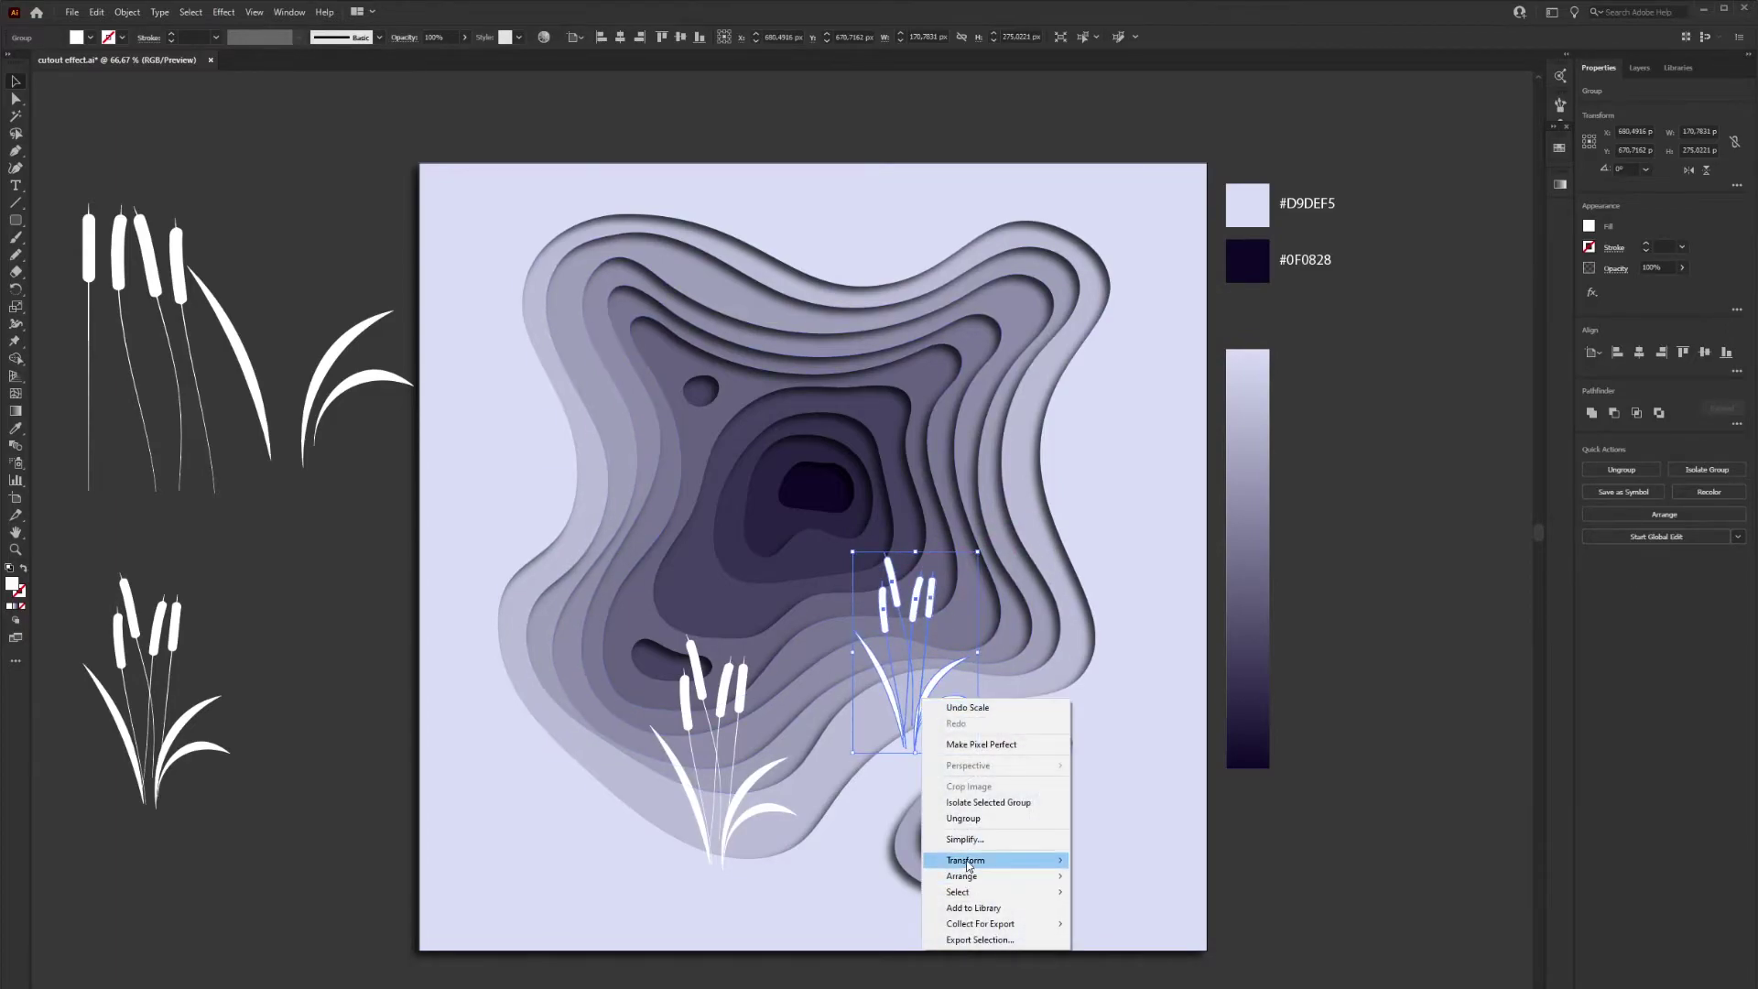
{"action": "mouse_move", "coordinate": [968, 865]}
{"action": "left_click", "coordinate": [1119, 913]}
{"action": "left_click", "coordinate": [972, 695]}
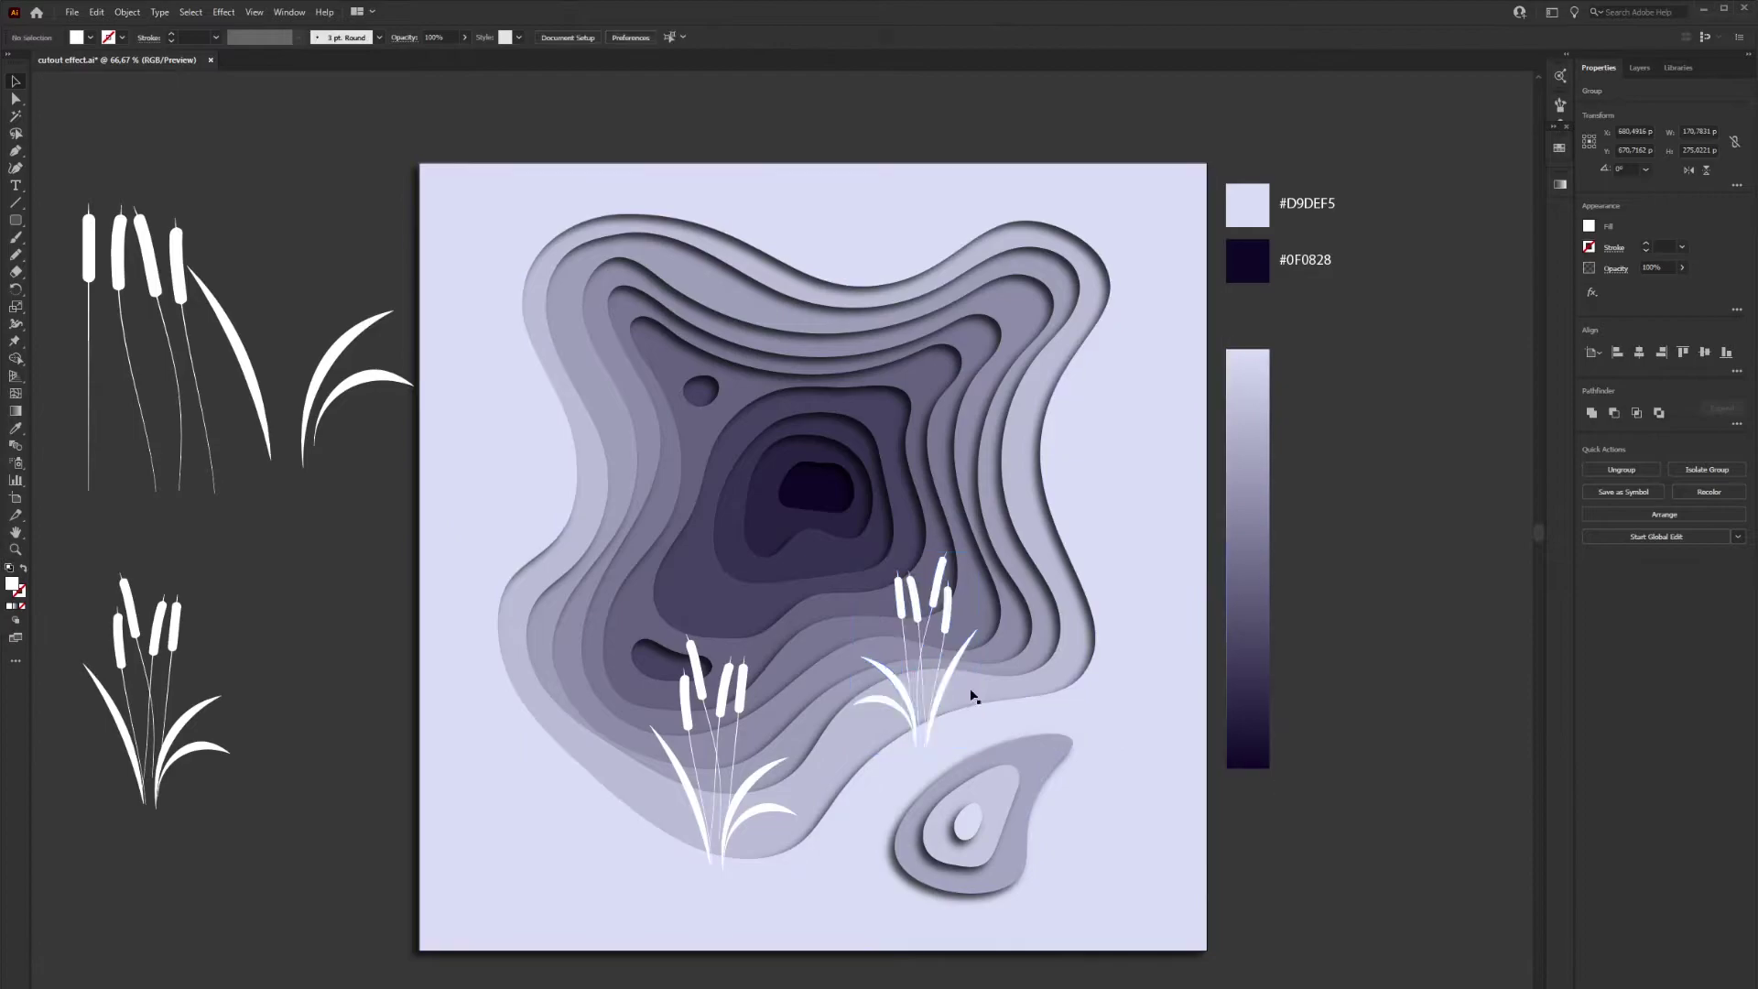
{"action": "left_click_drag", "start_coordinate": [973, 698], "coordinate": [1012, 684]}
Tilt the straight spare cattail to the left and move the bent one beside it to start a second cluster
{"action": "left_click", "coordinate": [371, 815]}
{"action": "left_click", "coordinate": [202, 412]}
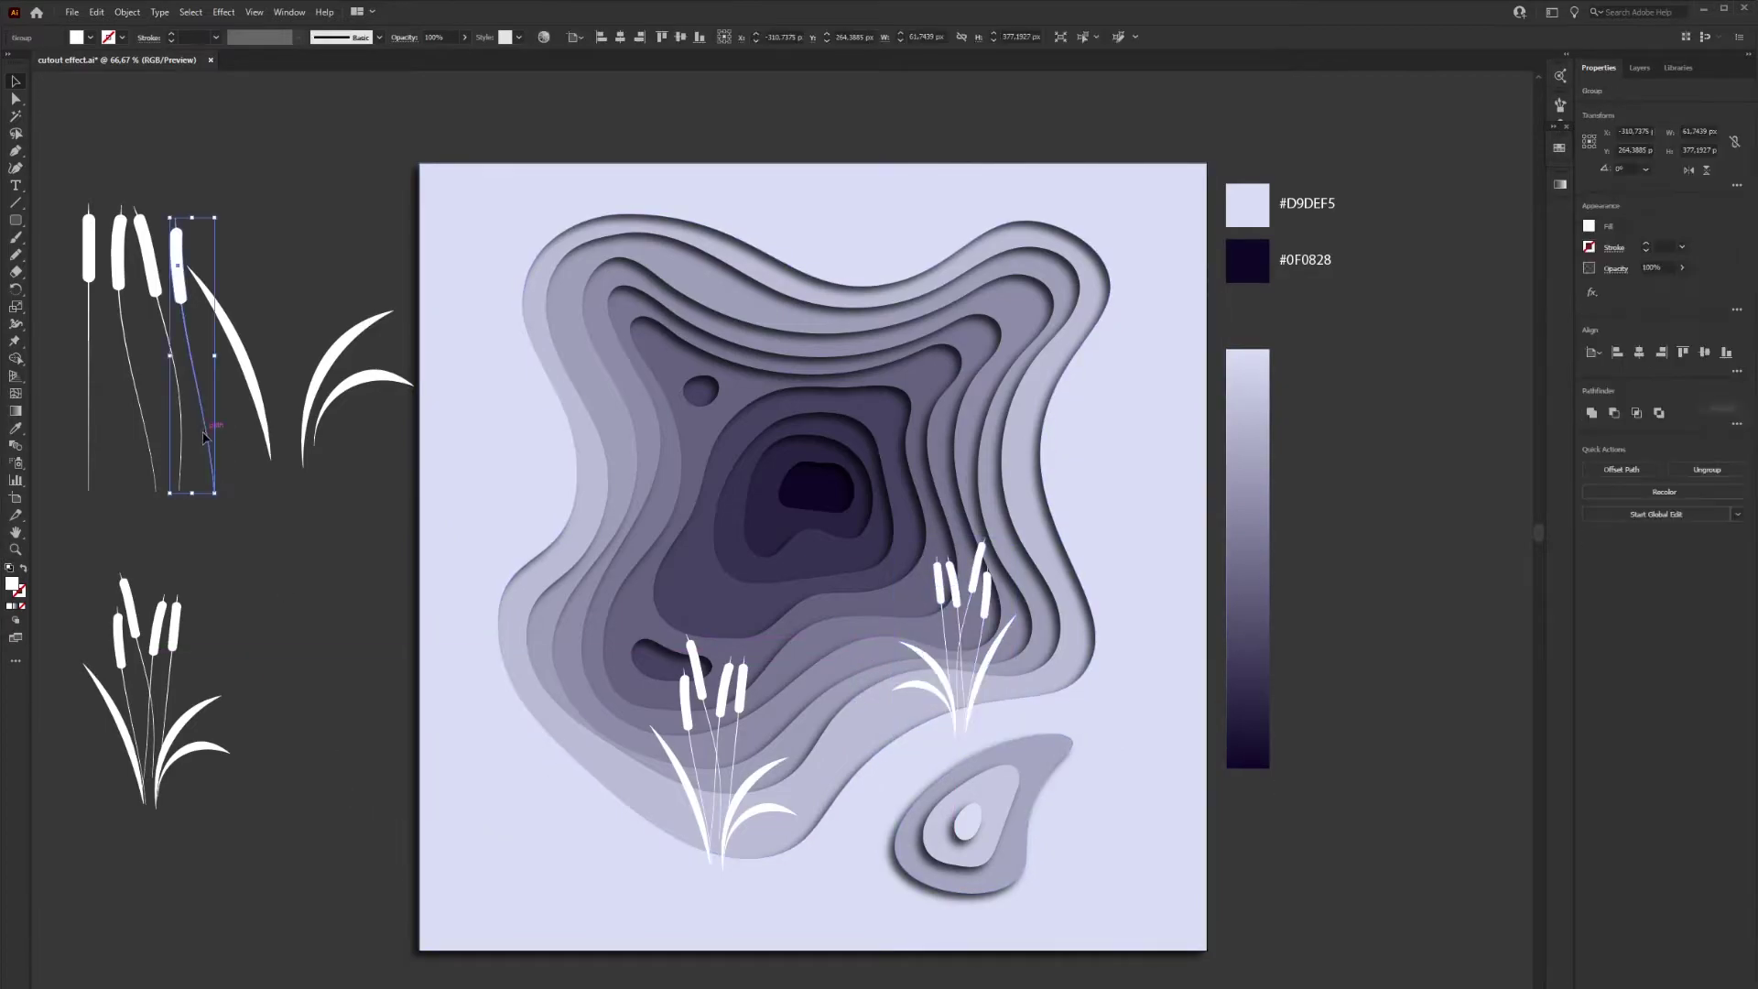
{"action": "left_click", "coordinate": [122, 411]}
{"action": "mouse_move", "coordinate": [88, 364]}
{"action": "left_mouse_down"}
{"action": "mouse_move", "coordinate": [108, 388]}
{"action": "mouse_move", "coordinate": [94, 379]}
{"action": "left_mouse_up"}
{"action": "scroll", "coordinate": [80, 212], "scroll_direction": "left", "scroll_amount": 2}
{"action": "left_click", "coordinate": [81, 212]}
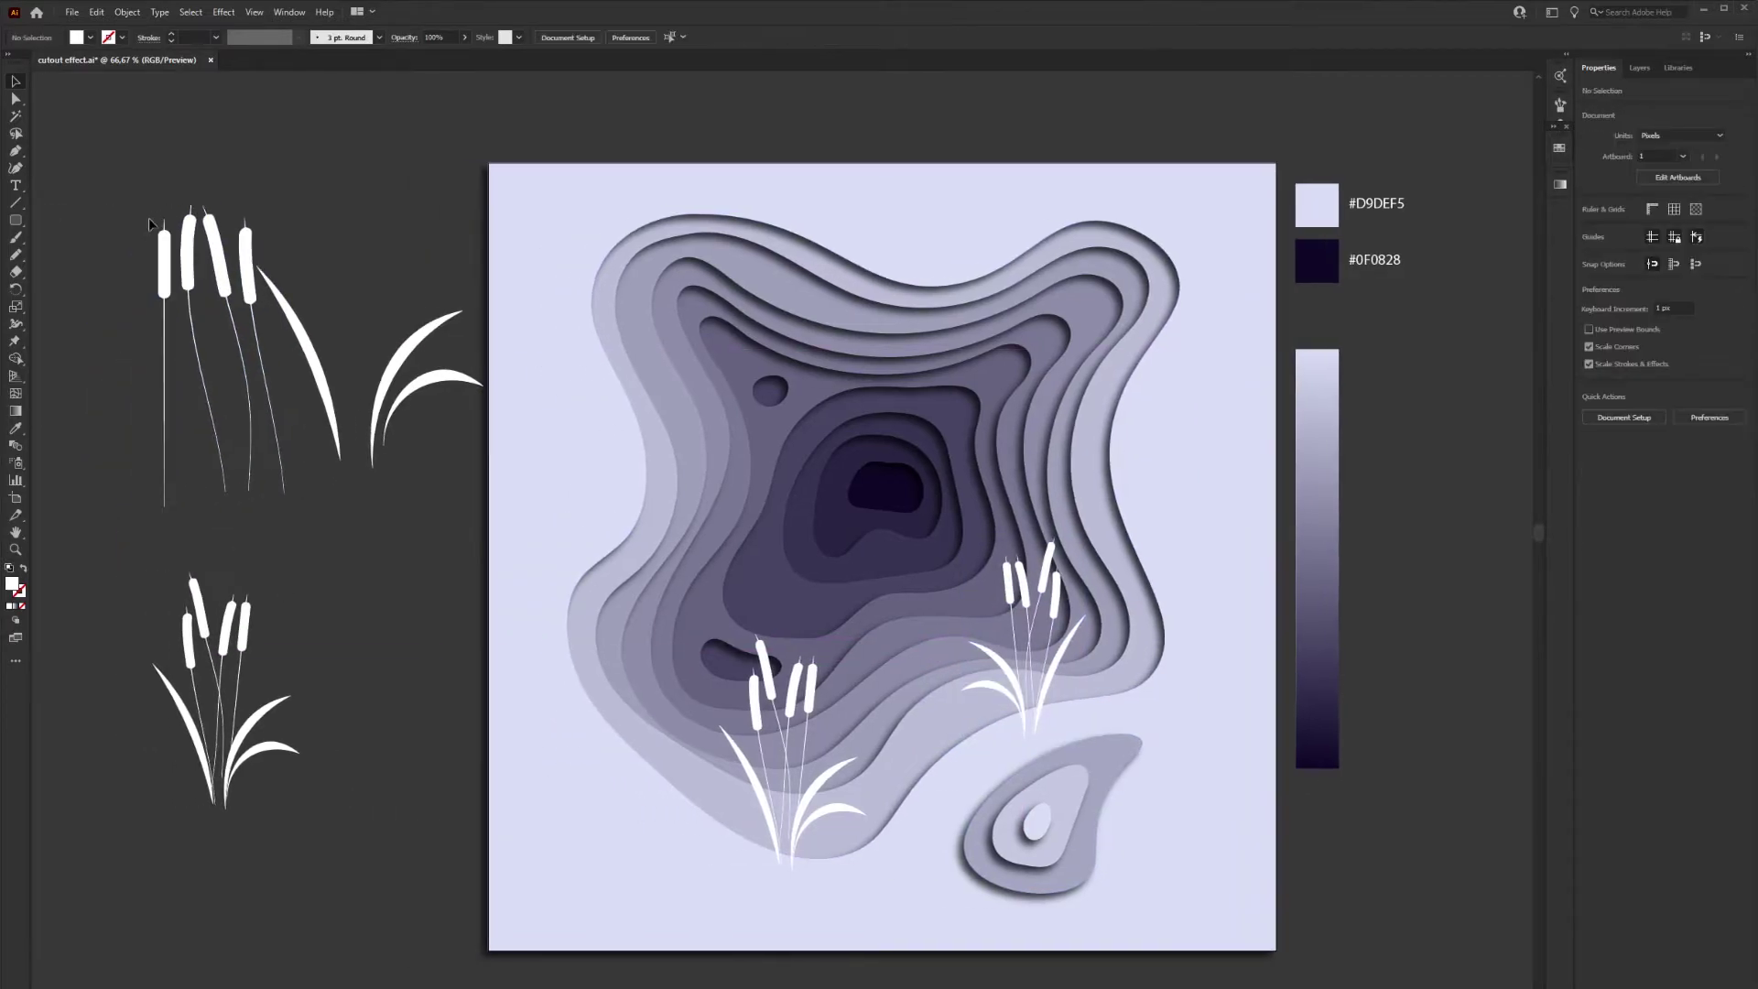
{"action": "left_click", "coordinate": [163, 247]}
{"action": "left_click_drag", "start_coordinate": [151, 211], "coordinate": [112, 221]}
{"action": "left_click", "coordinate": [185, 340]}
{"action": "left_click_drag", "start_coordinate": [207, 420], "coordinate": [188, 427]}
Rotate and move the other two spare cattails so that all four stems converge at one base
{"action": "left_click", "coordinate": [219, 426]}
{"action": "left_click_drag", "start_coordinate": [250, 408], "coordinate": [228, 404]}
{"action": "left_click_drag", "start_coordinate": [234, 201], "coordinate": [269, 214]}
{"action": "left_click_drag", "start_coordinate": [210, 404], "coordinate": [232, 394]}
{"action": "left_click", "coordinate": [253, 429]}
{"action": "left_click_drag", "start_coordinate": [278, 449], "coordinate": [187, 487]}
{"action": "left_click_drag", "start_coordinate": [332, 414], "coordinate": [328, 414]}
{"action": "left_click_drag", "start_coordinate": [223, 474], "coordinate": [212, 482]}
{"action": "left_click", "coordinate": [265, 458]}
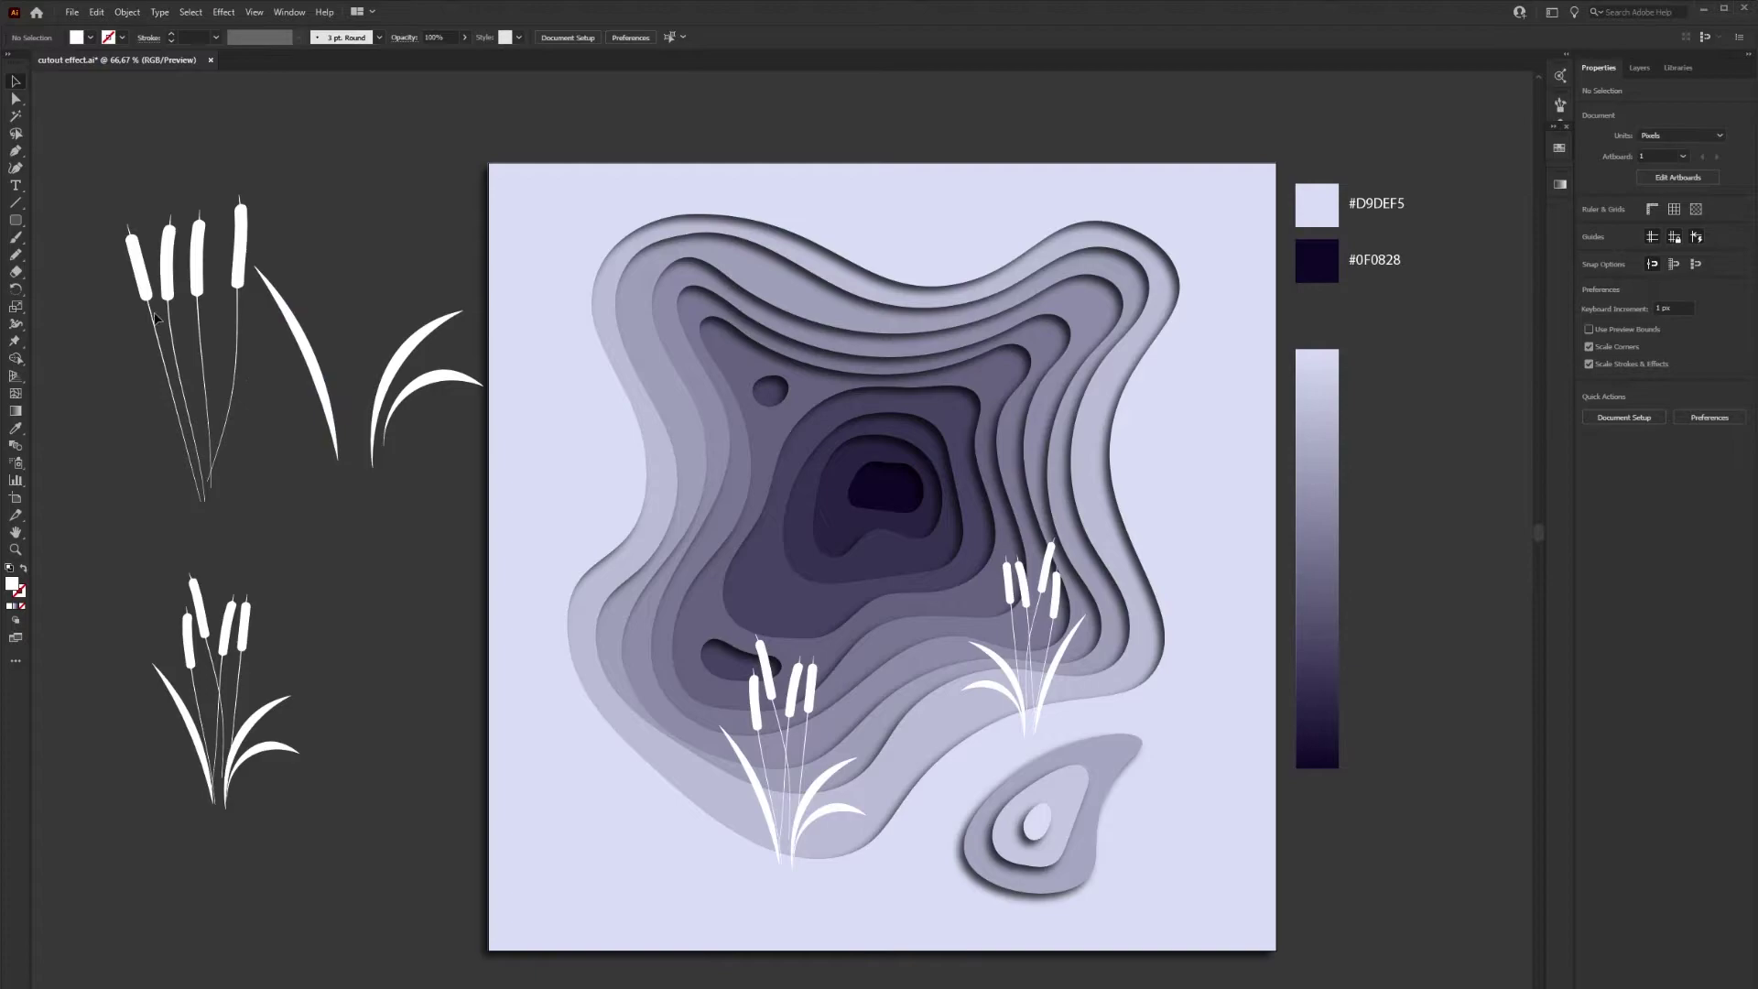
Shrink the leftmost tilted cattail and adjust the position of the one next to it
{"action": "left_click_drag", "start_coordinate": [153, 319], "coordinate": [158, 331]}
{"action": "left_click_drag", "start_coordinate": [122, 236], "coordinate": [134, 287]}
{"action": "left_click_drag", "start_coordinate": [186, 410], "coordinate": [184, 362]}
Mirror the spare leaves and place them around the base of the second cluster
{"action": "left_click", "coordinate": [346, 361]}
{"action": "left_click", "coordinate": [332, 416]}
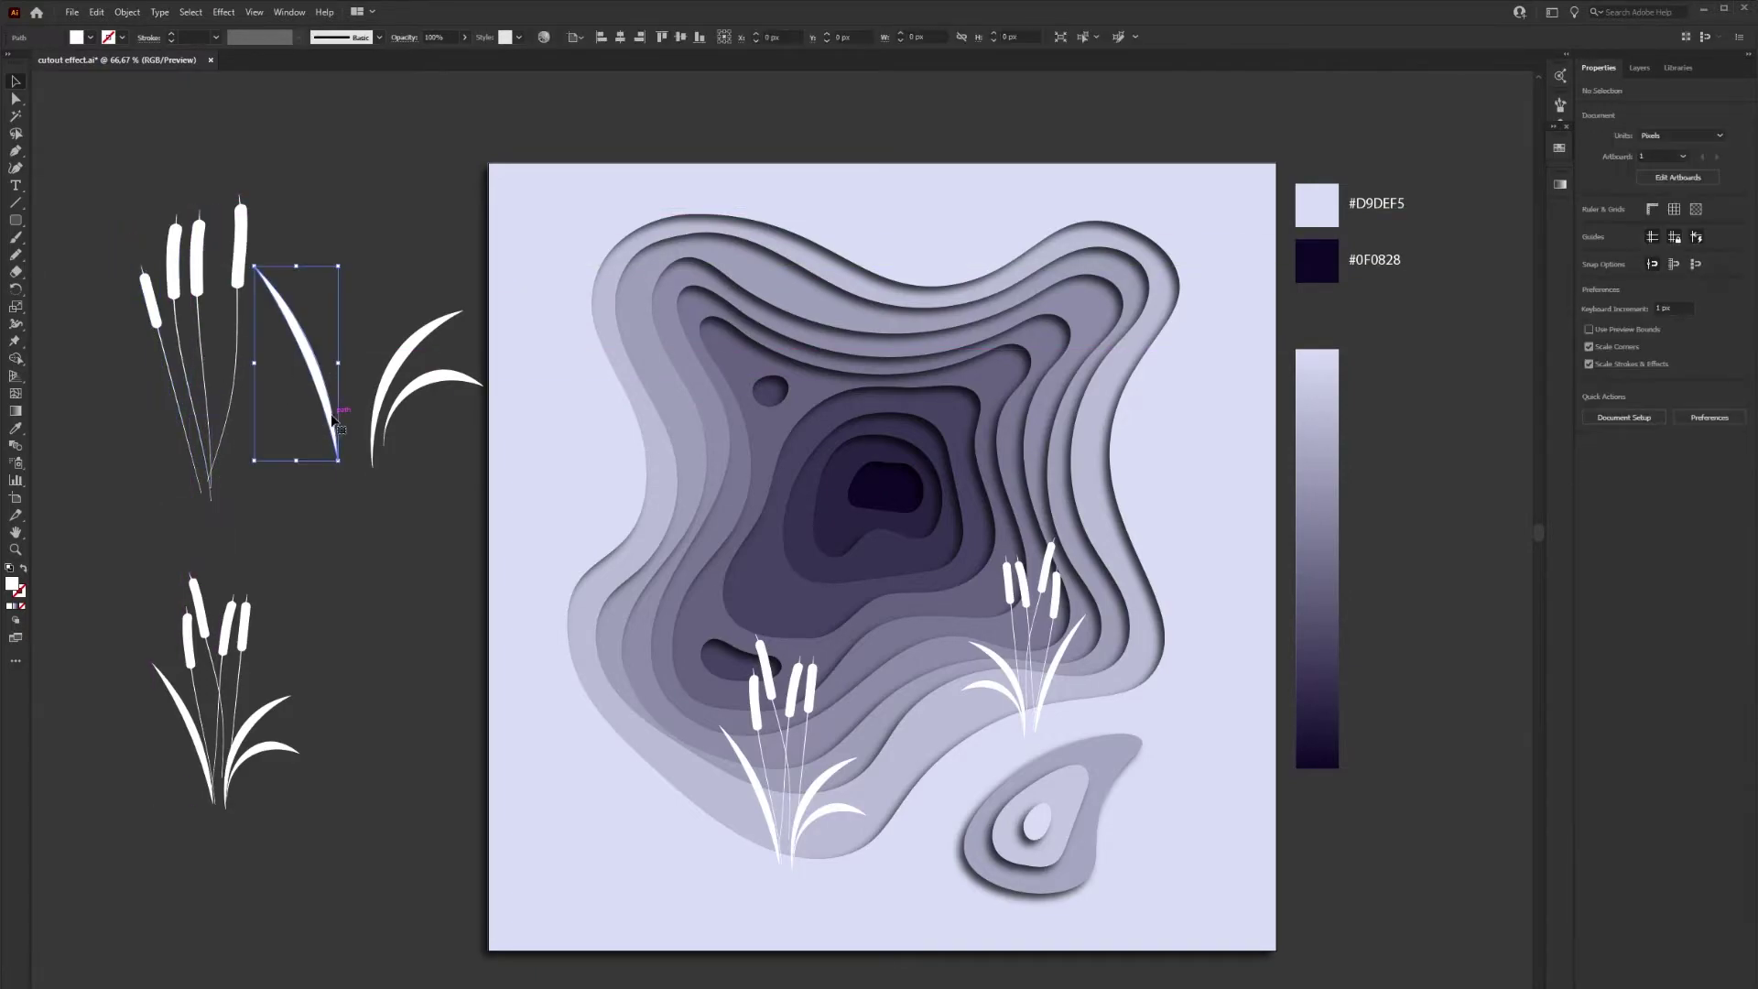
{"action": "right_click", "coordinate": [334, 419]}
{"action": "left_click", "coordinate": [586, 652]}
{"action": "left_click_drag", "start_coordinate": [261, 415], "coordinate": [223, 453]}
{"action": "right_click", "coordinate": [166, 424]}
{"action": "left_click_drag", "start_coordinate": [379, 393], "coordinate": [172, 424]}
{"action": "mouse_move", "coordinate": [221, 677]}
{"action": "left_click", "coordinate": [359, 722]}
Scale the second cluster down to about 144 px wide, group it and place it on the lower left contours
{"action": "left_click", "coordinate": [131, 305]}
{"action": "left_click_drag", "start_coordinate": [99, 200], "coordinate": [98, 199]}
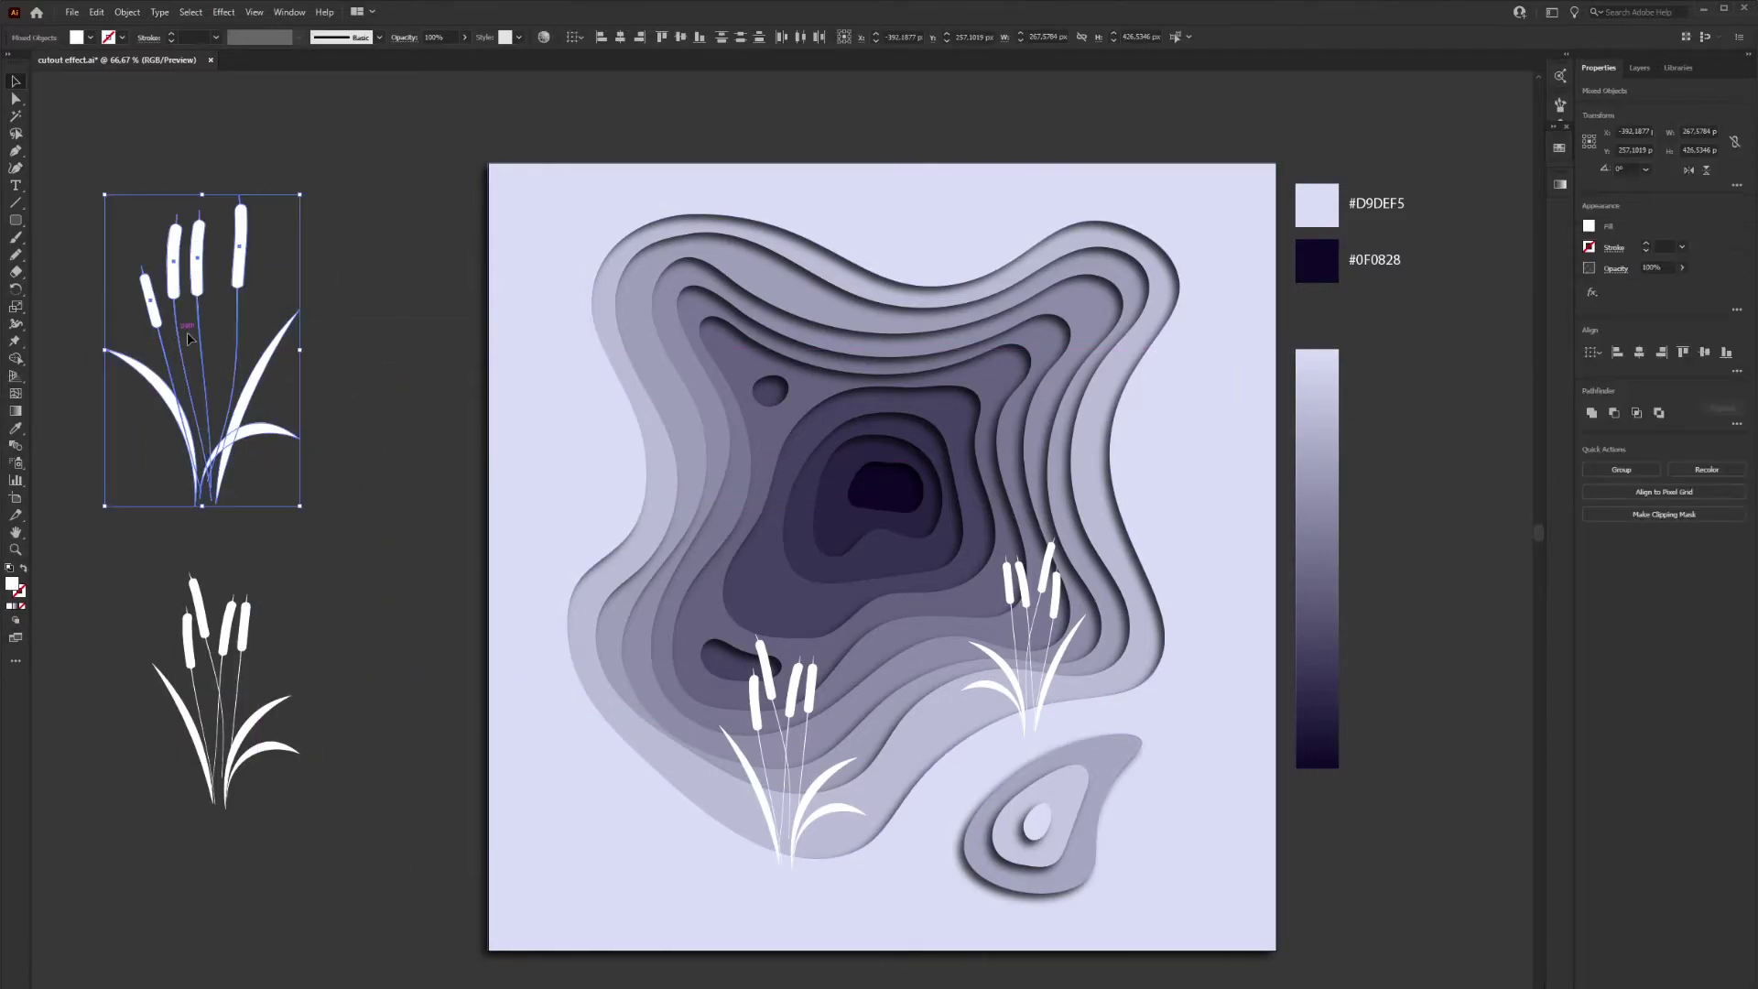
{"action": "left_click_drag", "start_coordinate": [301, 195], "coordinate": [210, 387]}
{"action": "right_click", "coordinate": [180, 473]}
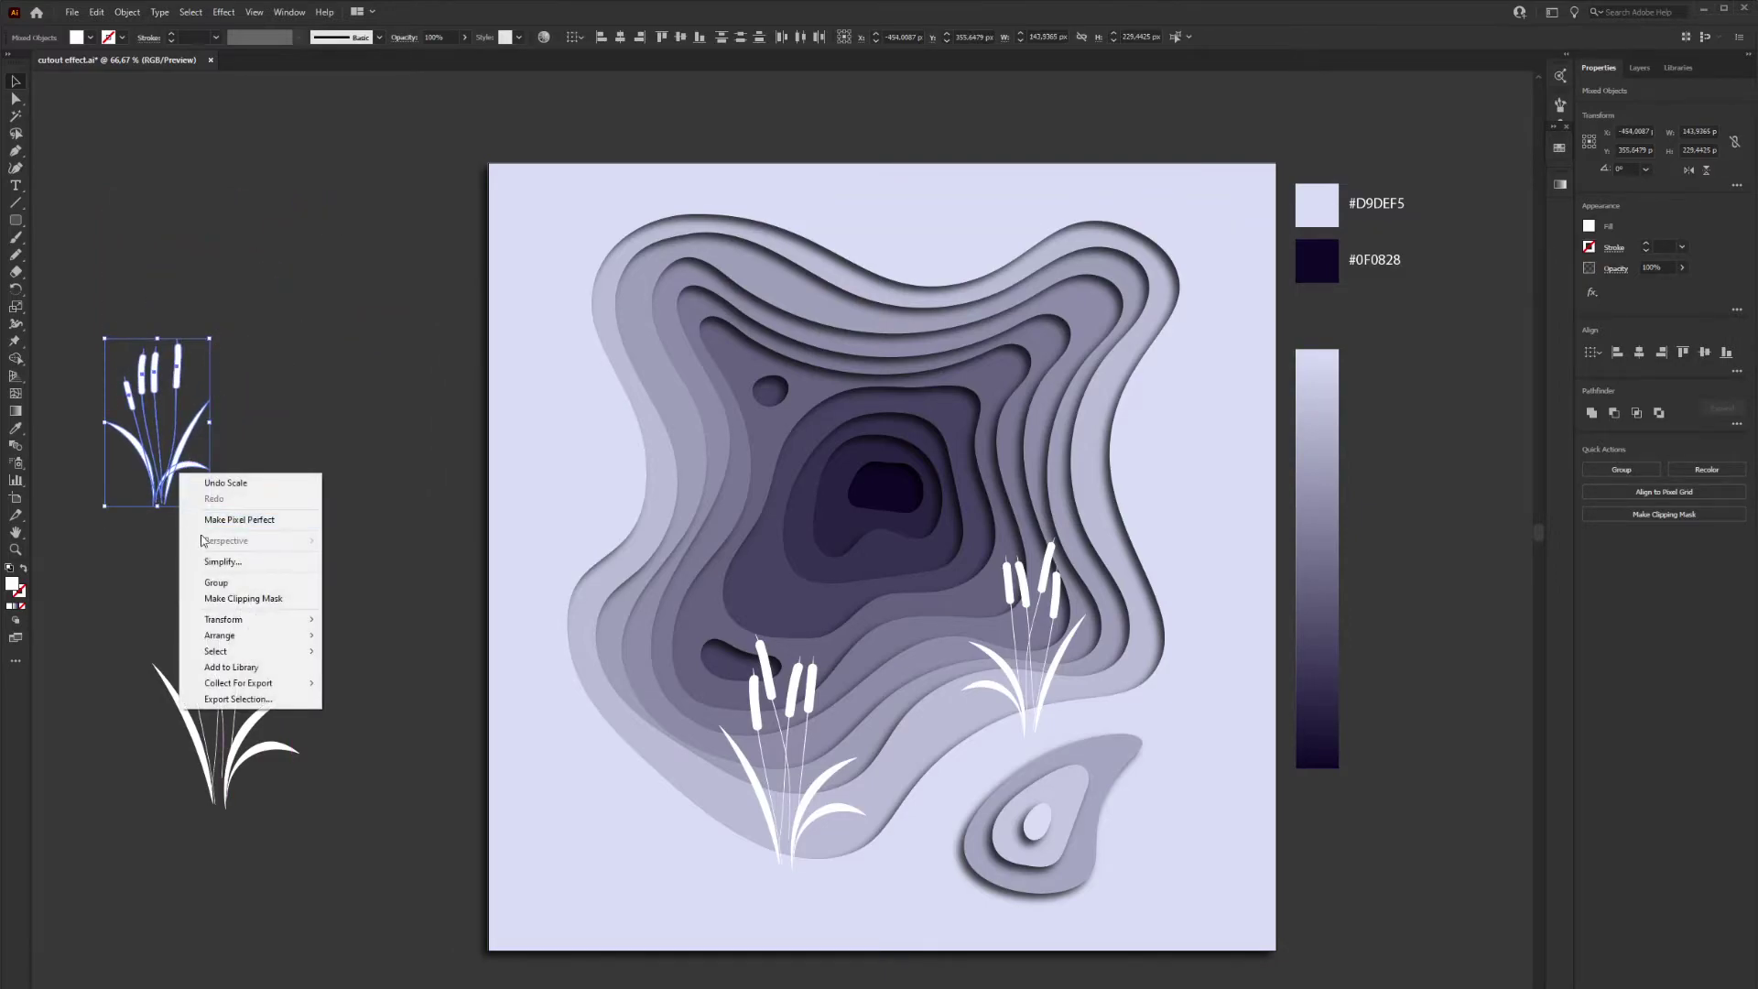
{"action": "left_click", "coordinate": [218, 583]}
{"action": "left_click_drag", "start_coordinate": [159, 490], "coordinate": [650, 756]}
{"action": "left_click", "coordinate": [433, 746]}
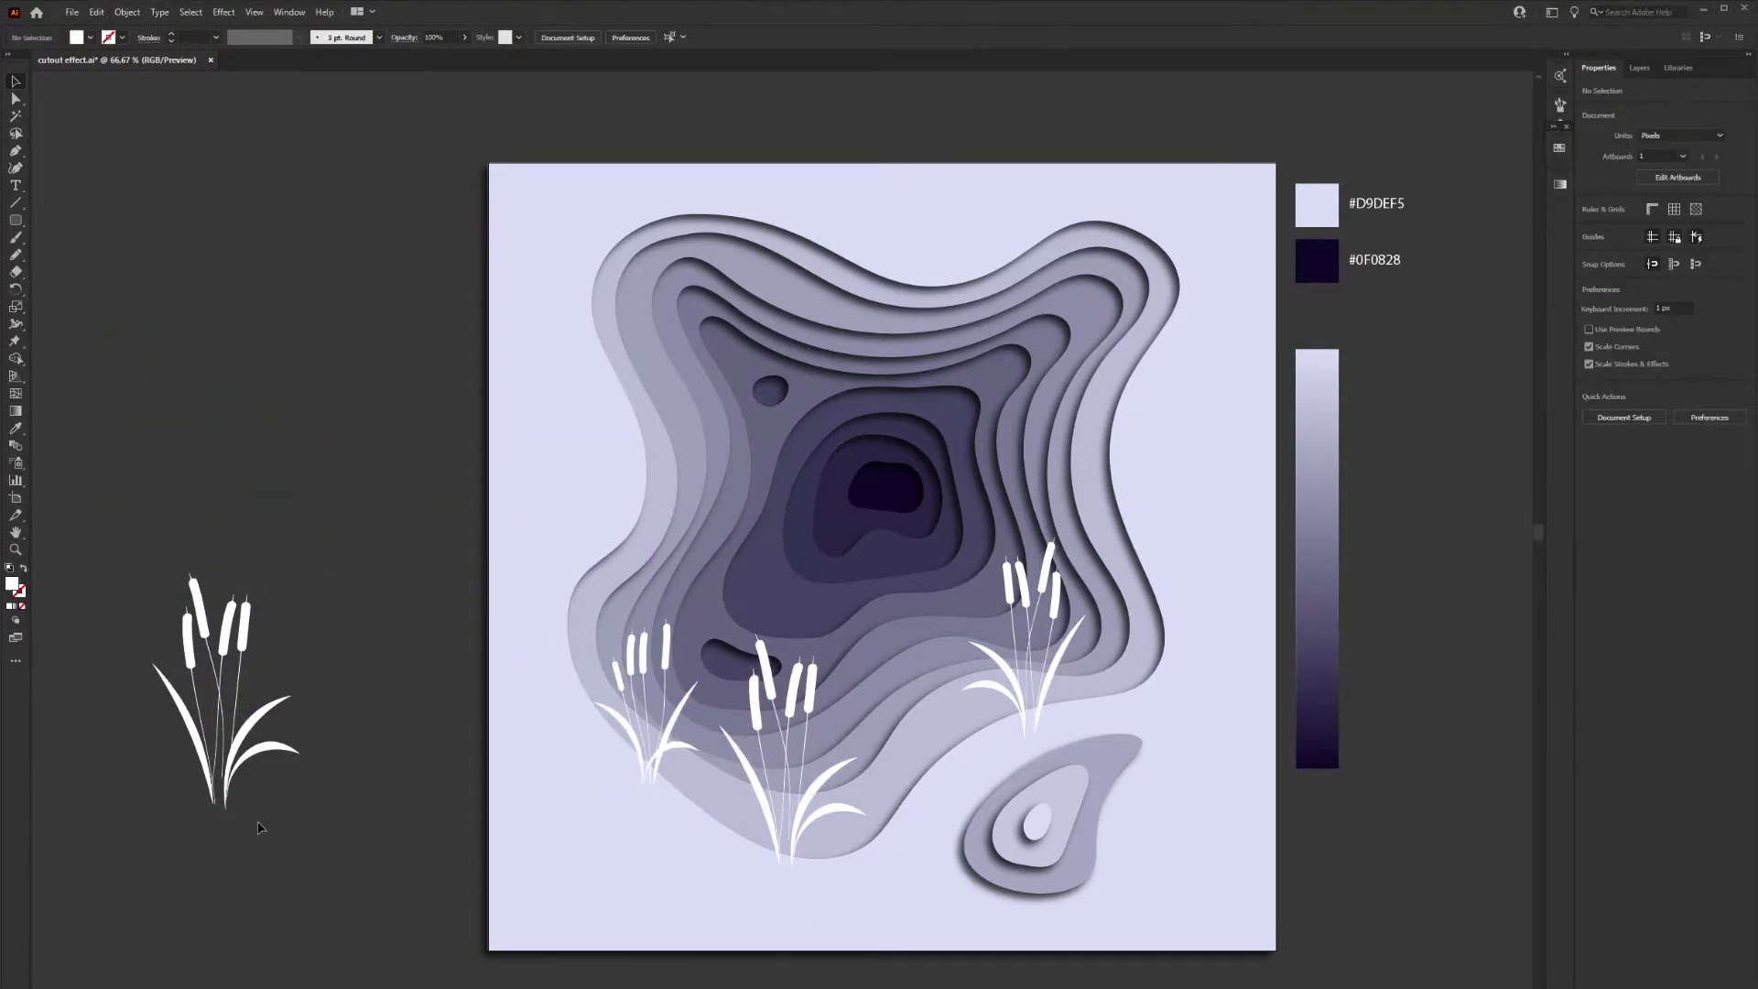
Shrink the remaining spare cluster and place it as a small, distant plant on the inner ledge between the other clusters
{"action": "left_click", "coordinate": [681, 713]}
{"action": "left_click", "coordinate": [273, 703]}
{"action": "left_click_drag", "start_coordinate": [299, 573], "coordinate": [244, 664]}
{"action": "left_click_drag", "start_coordinate": [224, 724], "coordinate": [962, 612]}
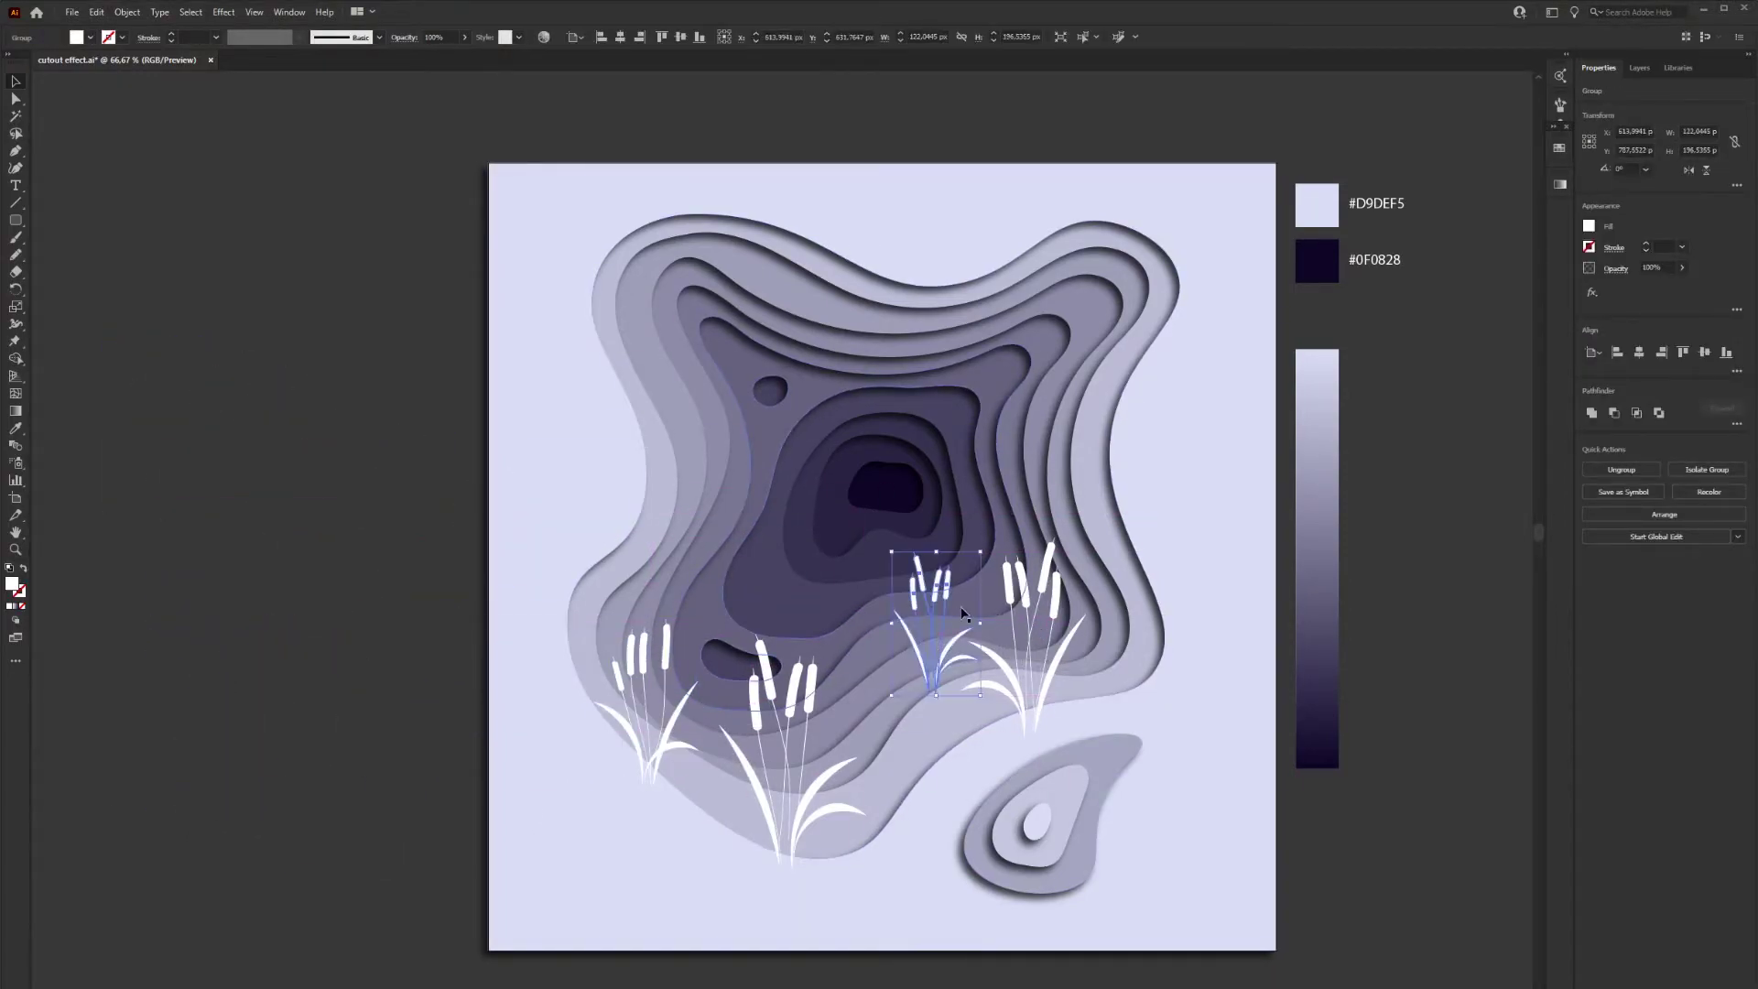
{"action": "left_click_drag", "start_coordinate": [980, 551], "coordinate": [962, 578]}
{"action": "left_click", "coordinate": [1034, 659]}
{"action": "key", "text": "ctrl+shift+a"}
{"action": "left_click_drag", "start_coordinate": [918, 665], "coordinate": [896, 645]}
{"action": "left_click_drag", "start_coordinate": [934, 558], "coordinate": [918, 582]}
{"action": "key", "text": "ctrl+shift+a"}
Shift the right cluster outward, lower the front cluster over the frame edge and move the left cluster onto an inner layer
{"action": "left_click_drag", "start_coordinate": [1046, 701], "coordinate": [1064, 694]}
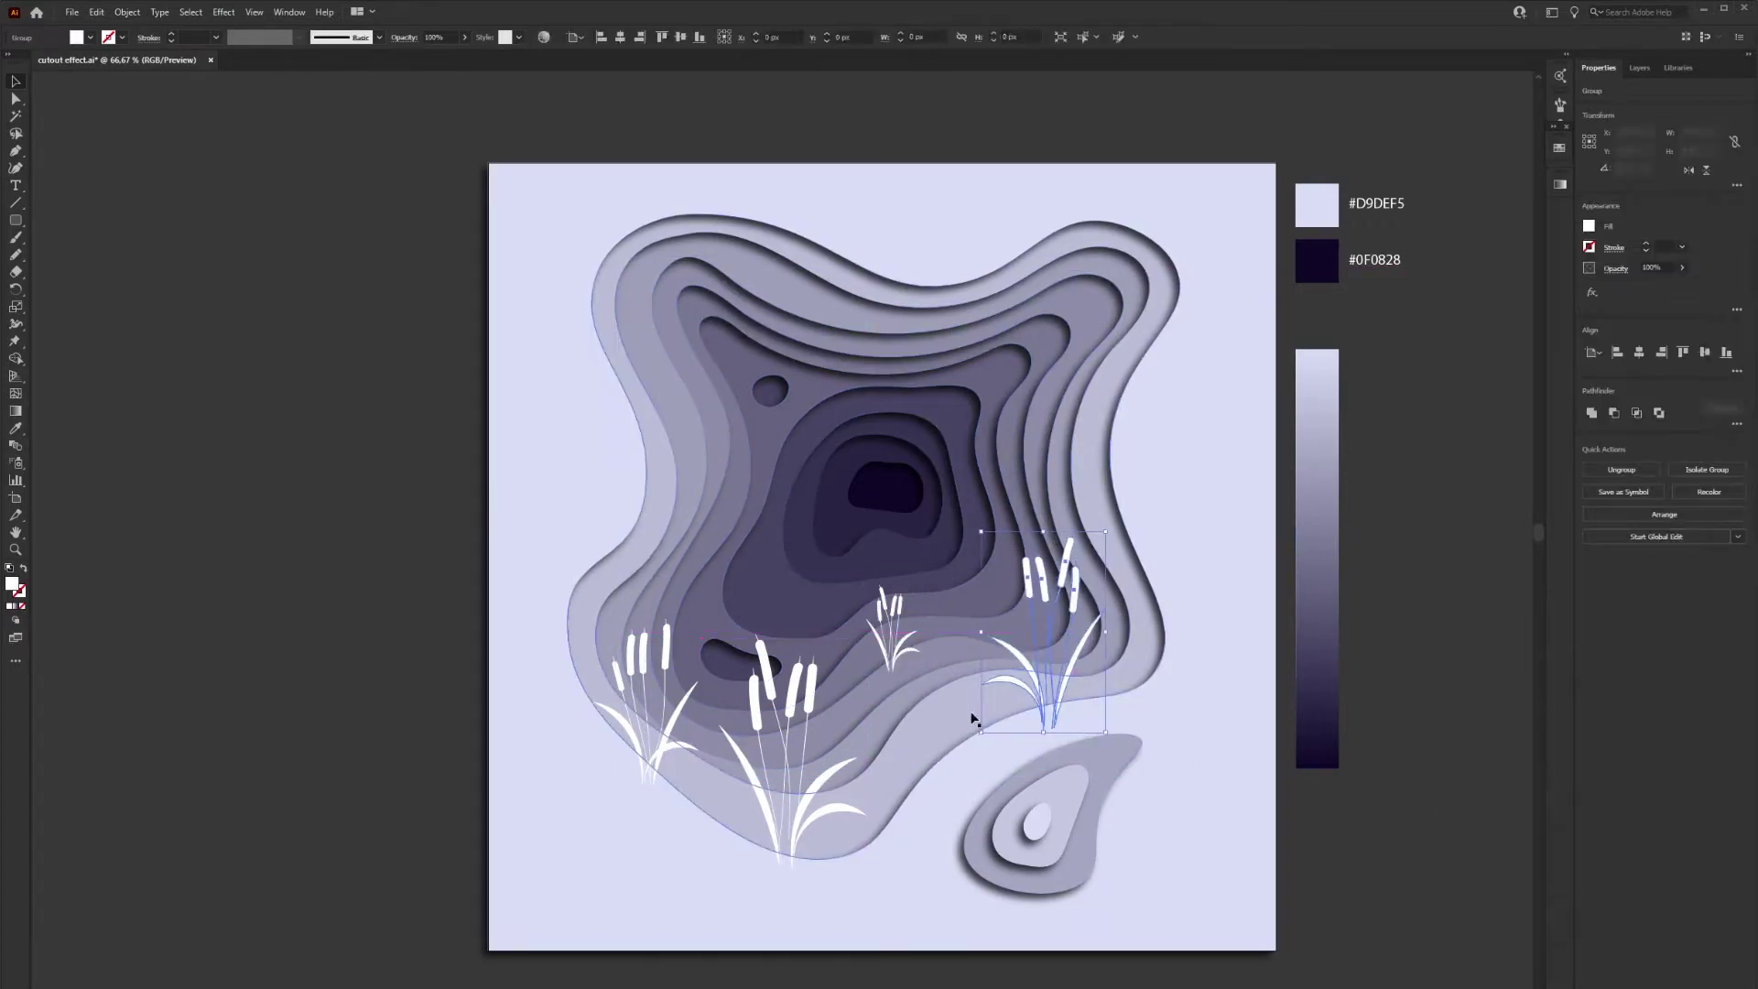
{"action": "left_click_drag", "start_coordinate": [796, 751], "coordinate": [812, 787]}
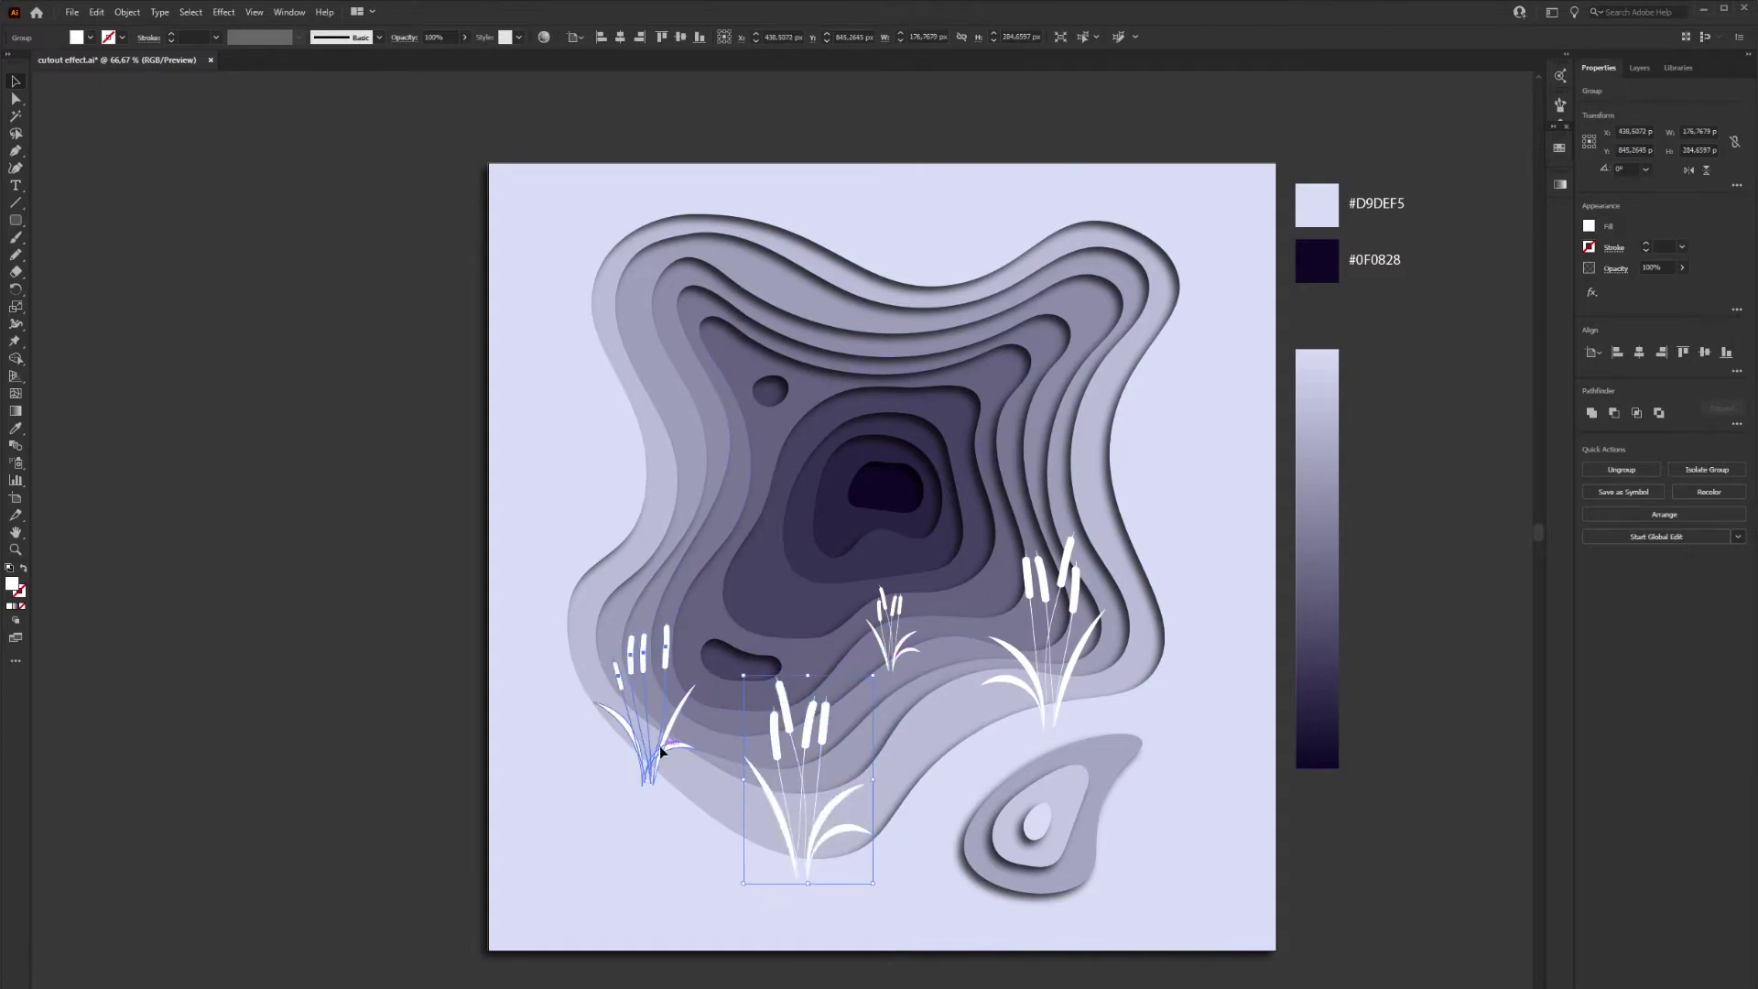
{"action": "left_click_drag", "start_coordinate": [661, 750], "coordinate": [714, 707]}
{"action": "left_click", "coordinate": [391, 767]}
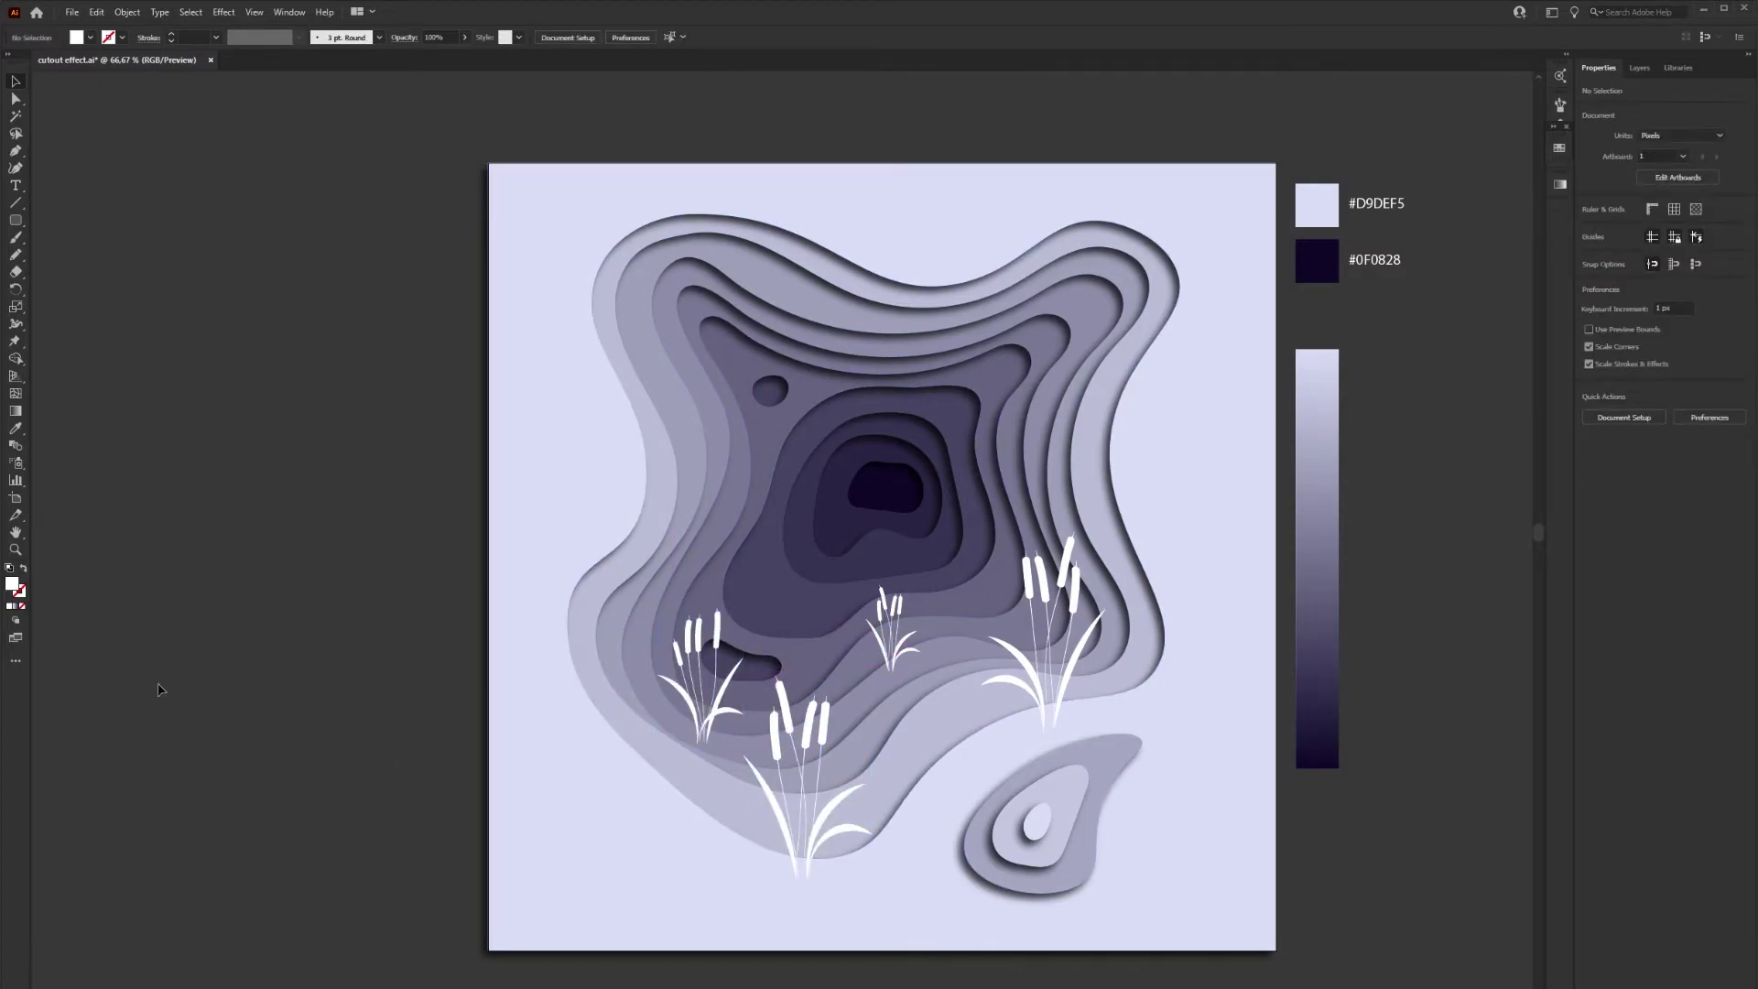
Unite the front and right cattail clusters with the outermost paper layer
{"action": "left_click", "coordinate": [838, 821]}
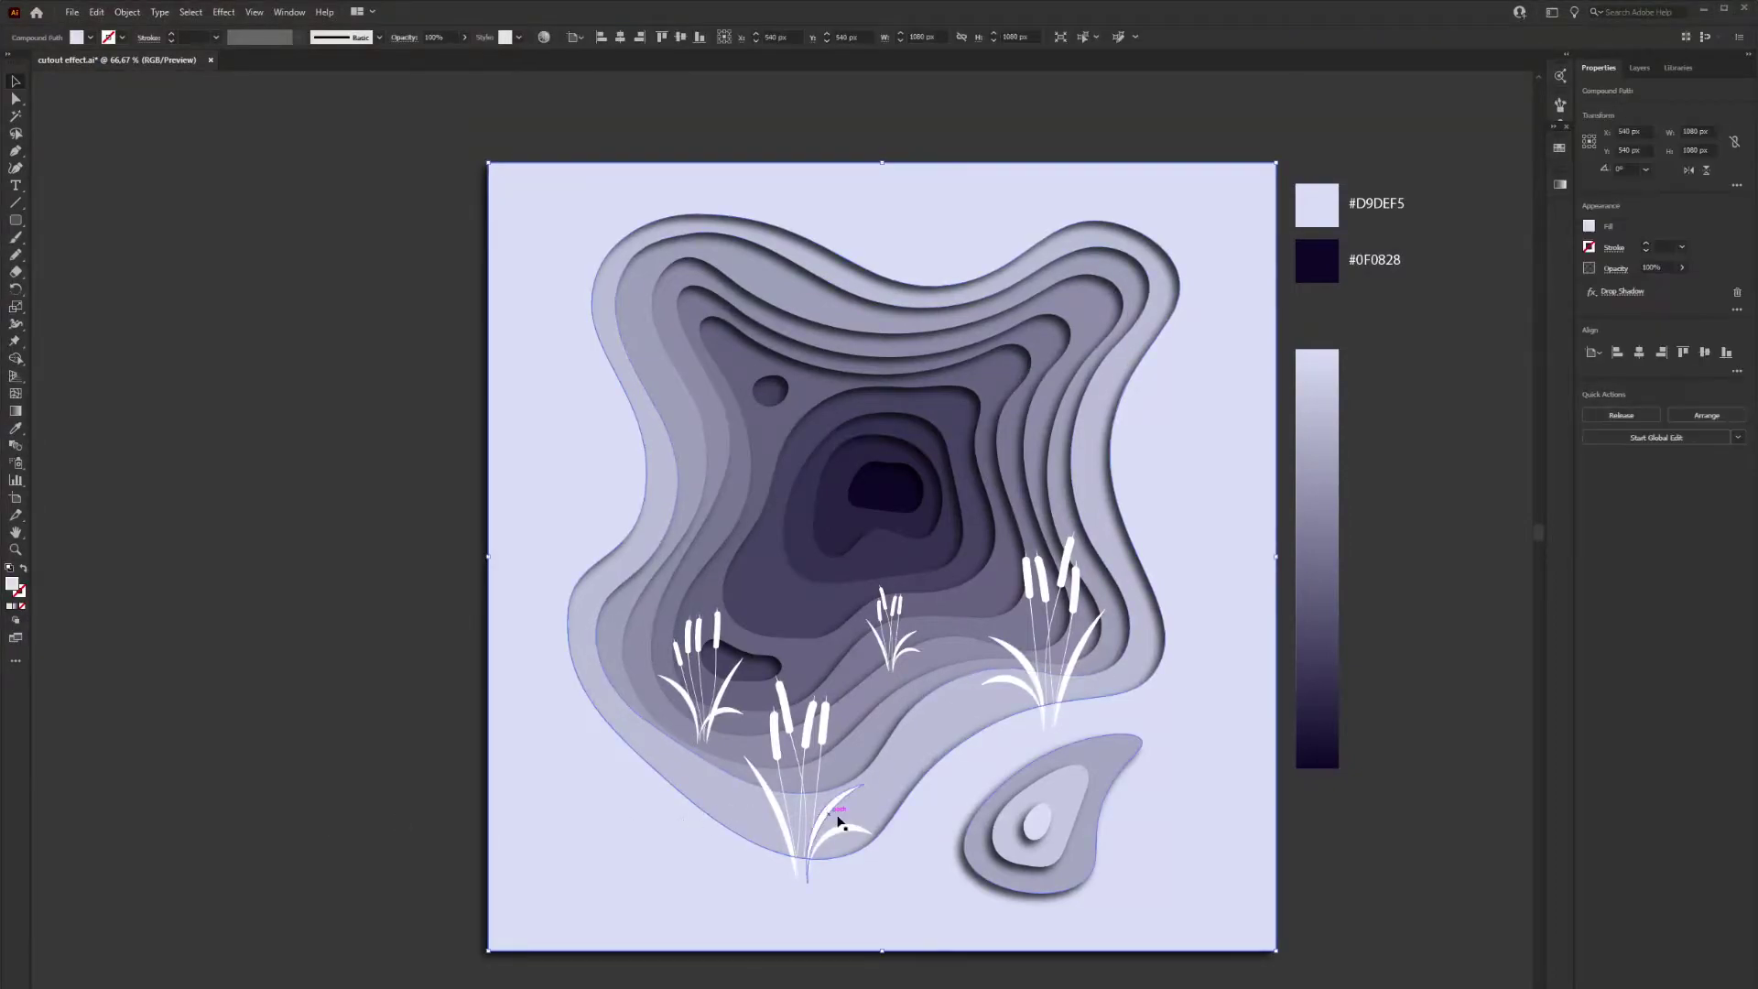
{"action": "left_click", "coordinate": [817, 827]}
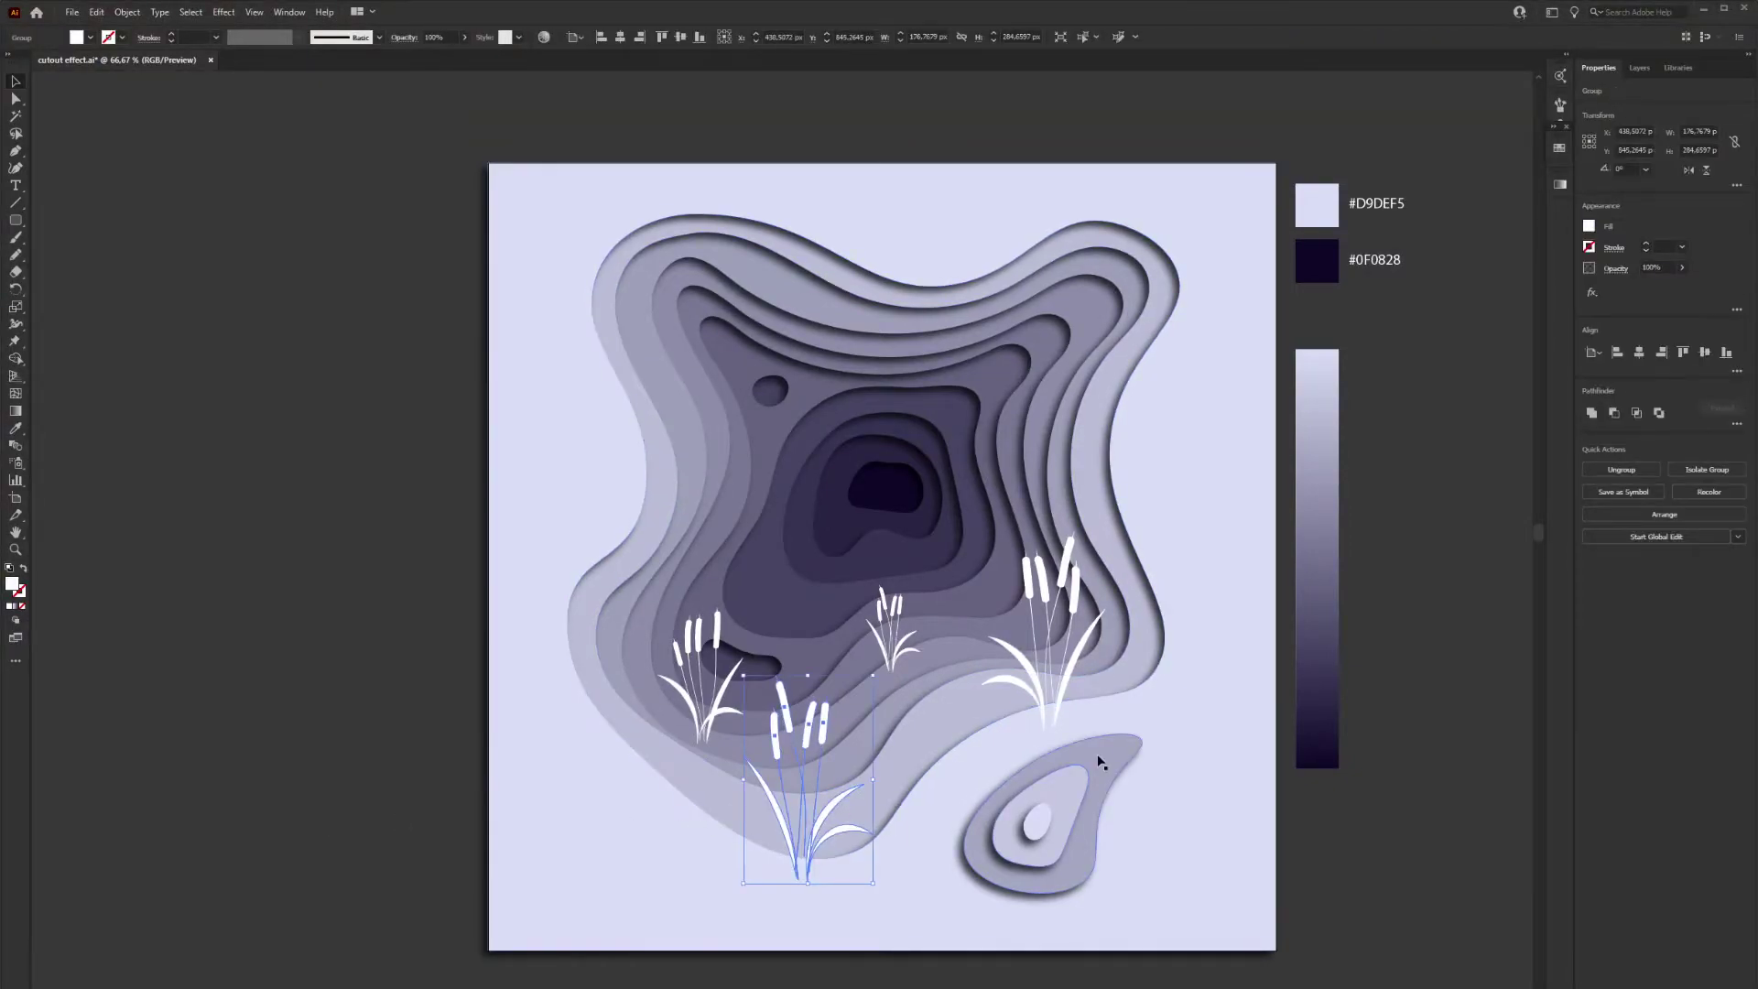
{"action": "left_click", "coordinate": [1060, 697], "text": "shift"}
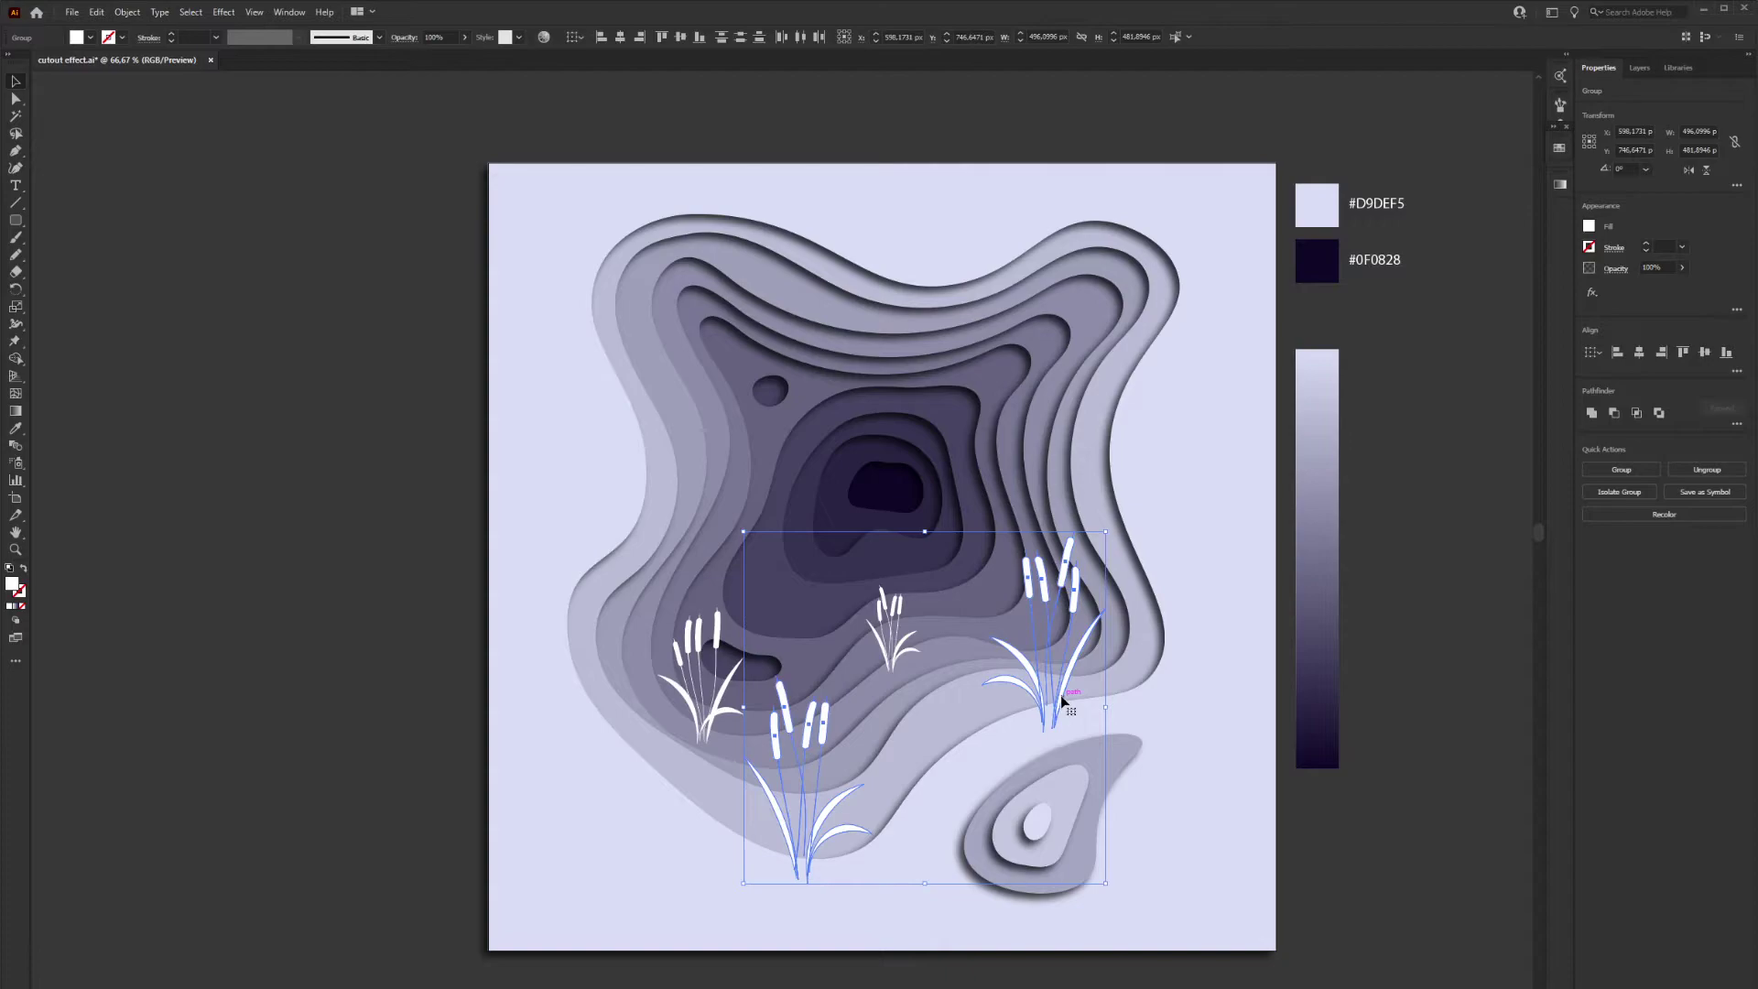
{"action": "key", "text": "ctrl"}
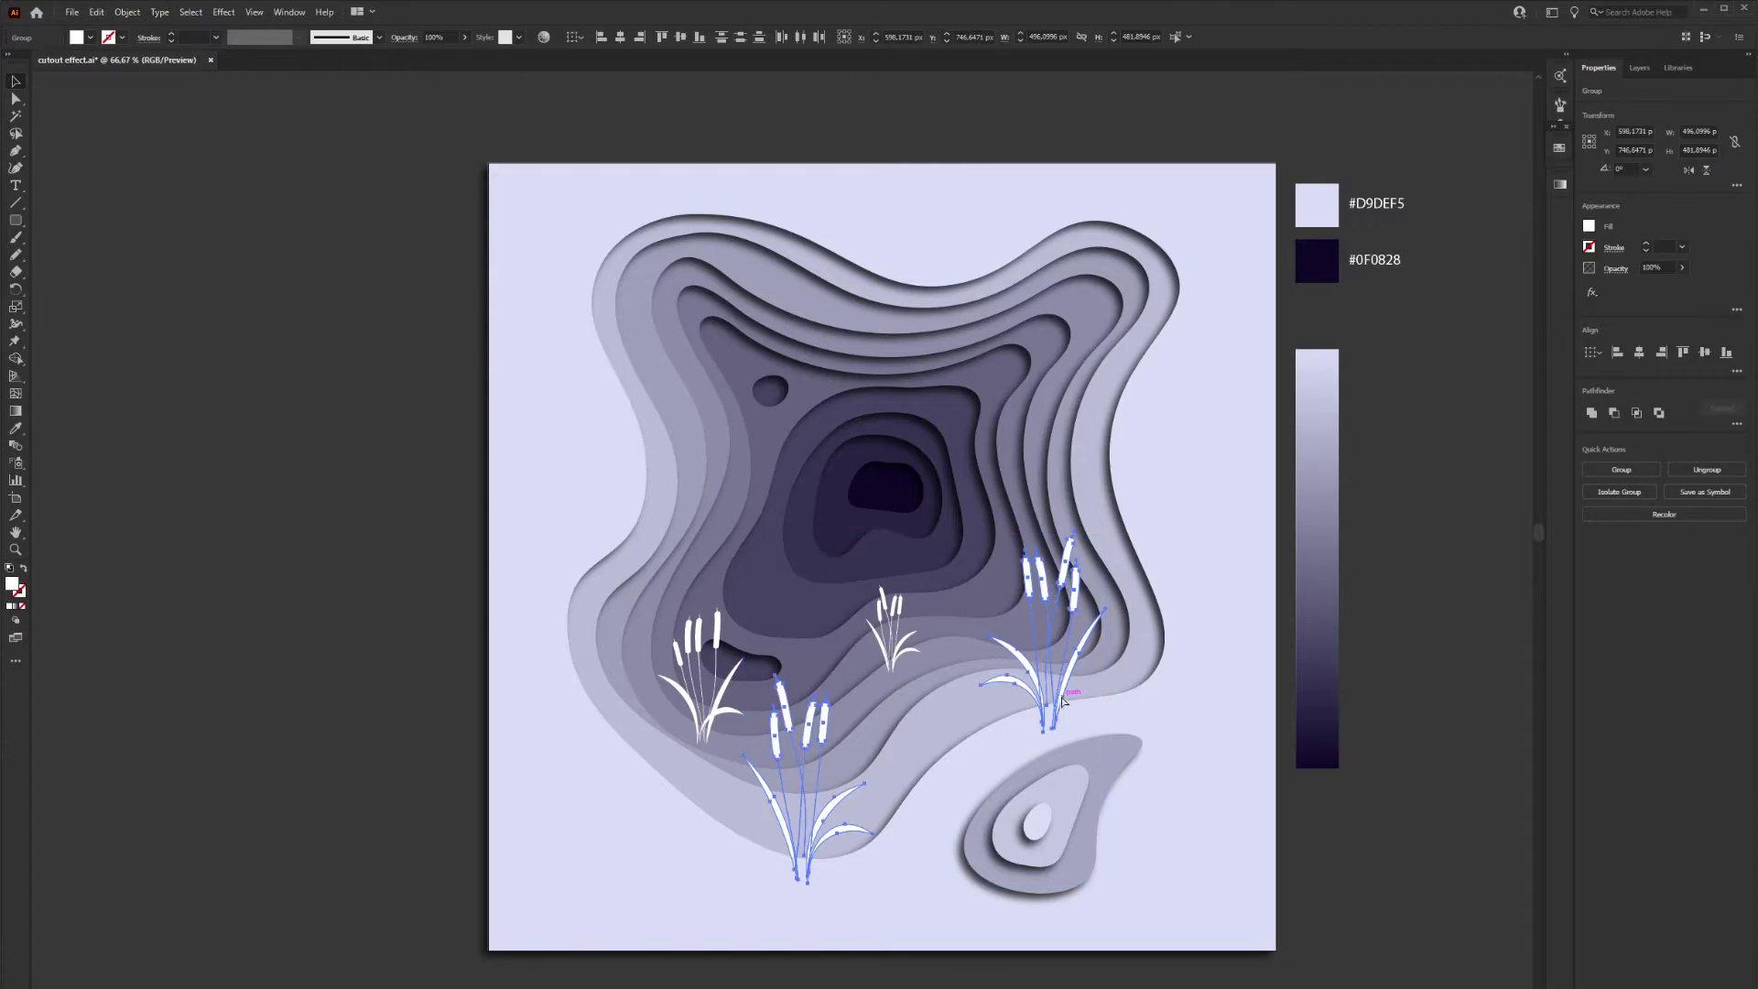
{"action": "left_click_drag", "start_coordinate": [1063, 699], "coordinate": [1061, 700]}
{"action": "left_click", "coordinate": [1237, 799]}
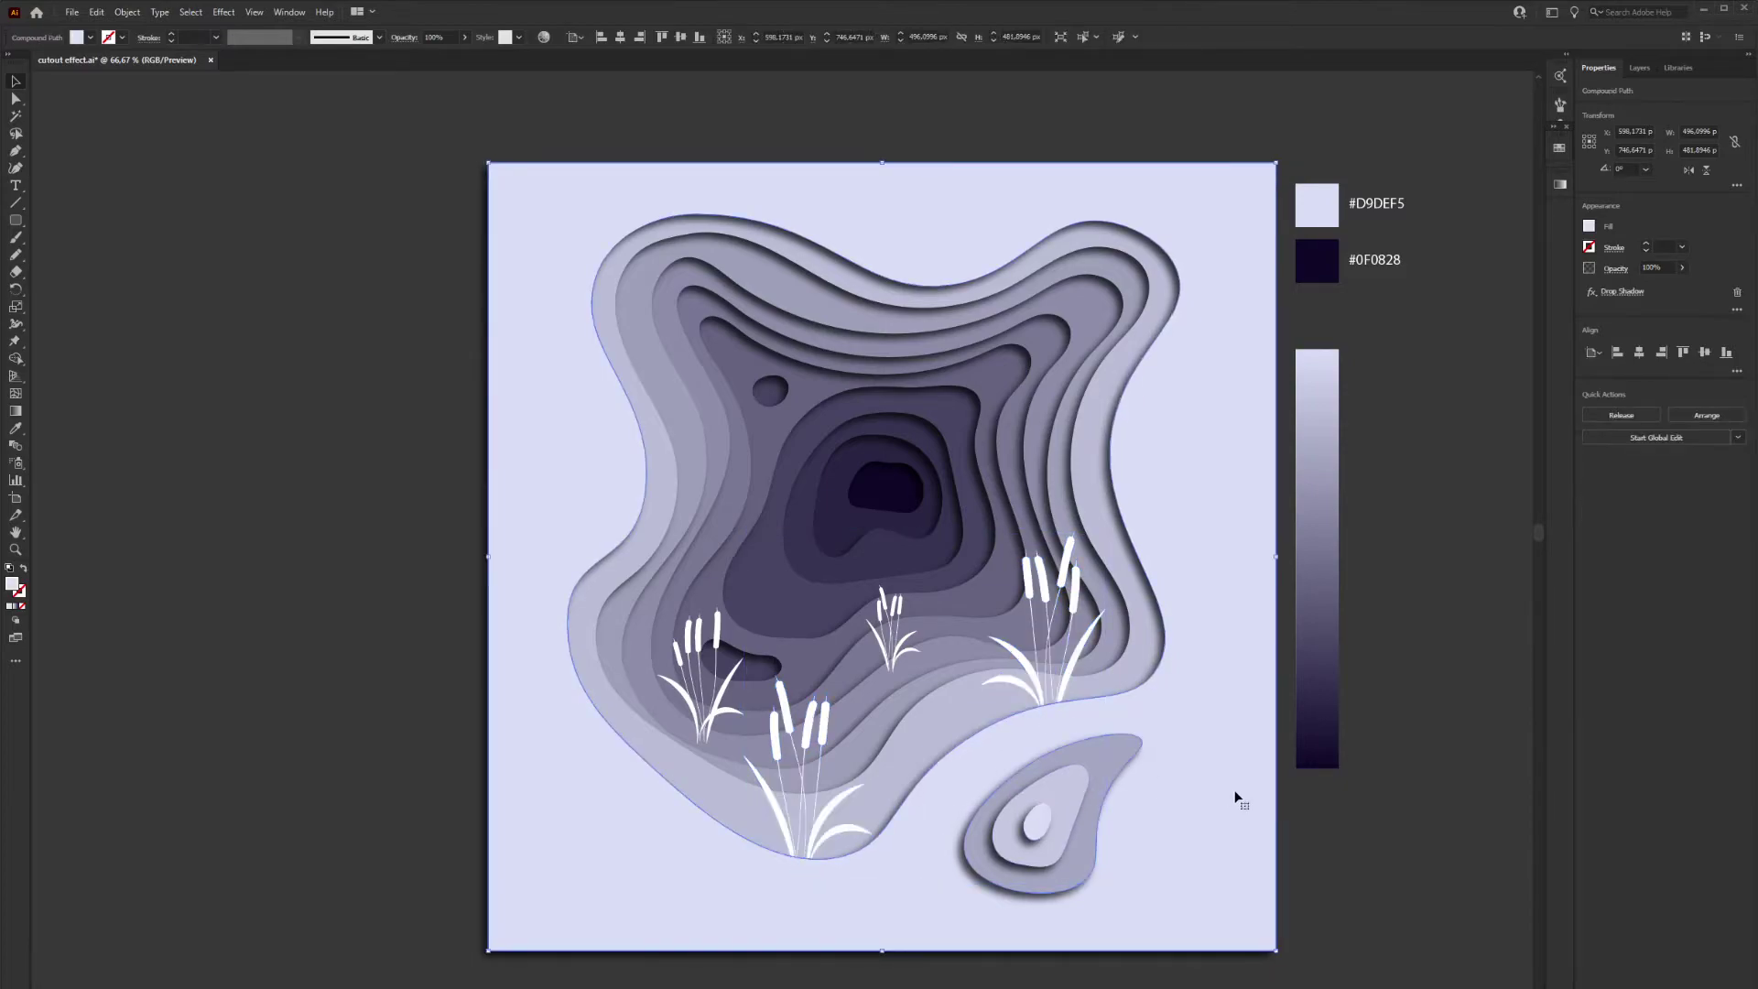
{"action": "left_click", "coordinate": [1041, 685], "text": "shift"}
{"action": "left_click", "coordinate": [841, 796], "text": "shift"}
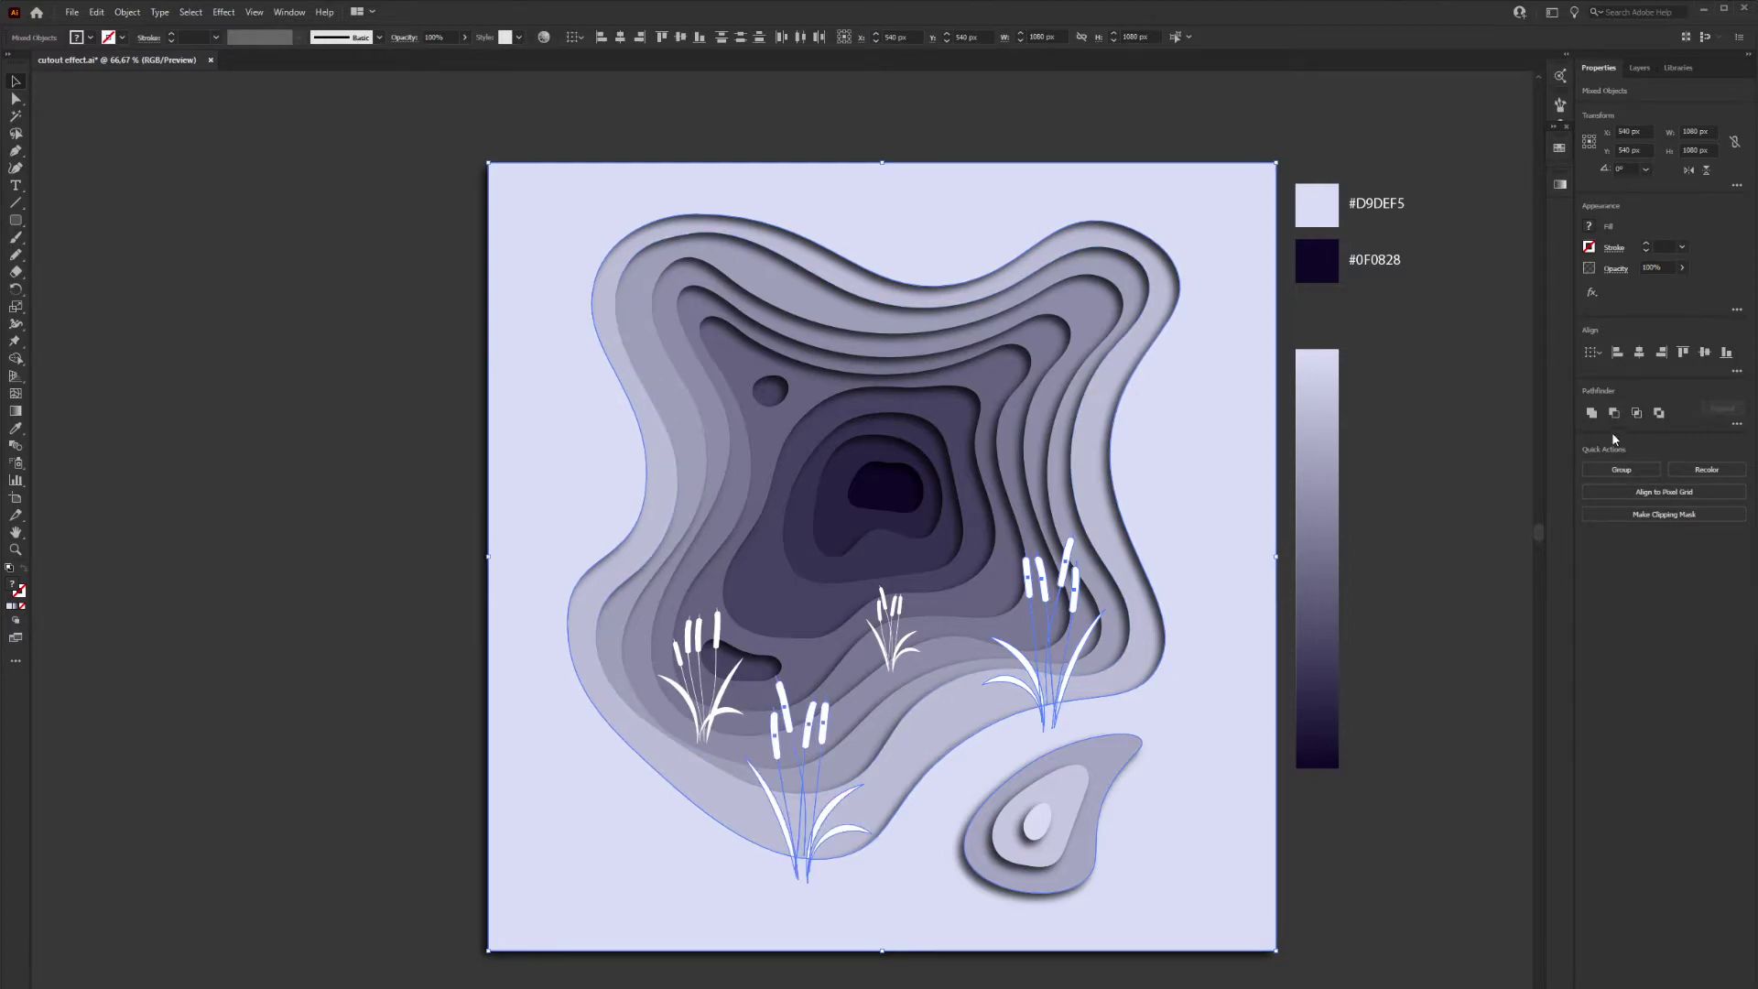
{"action": "left_click", "coordinate": [1592, 413]}
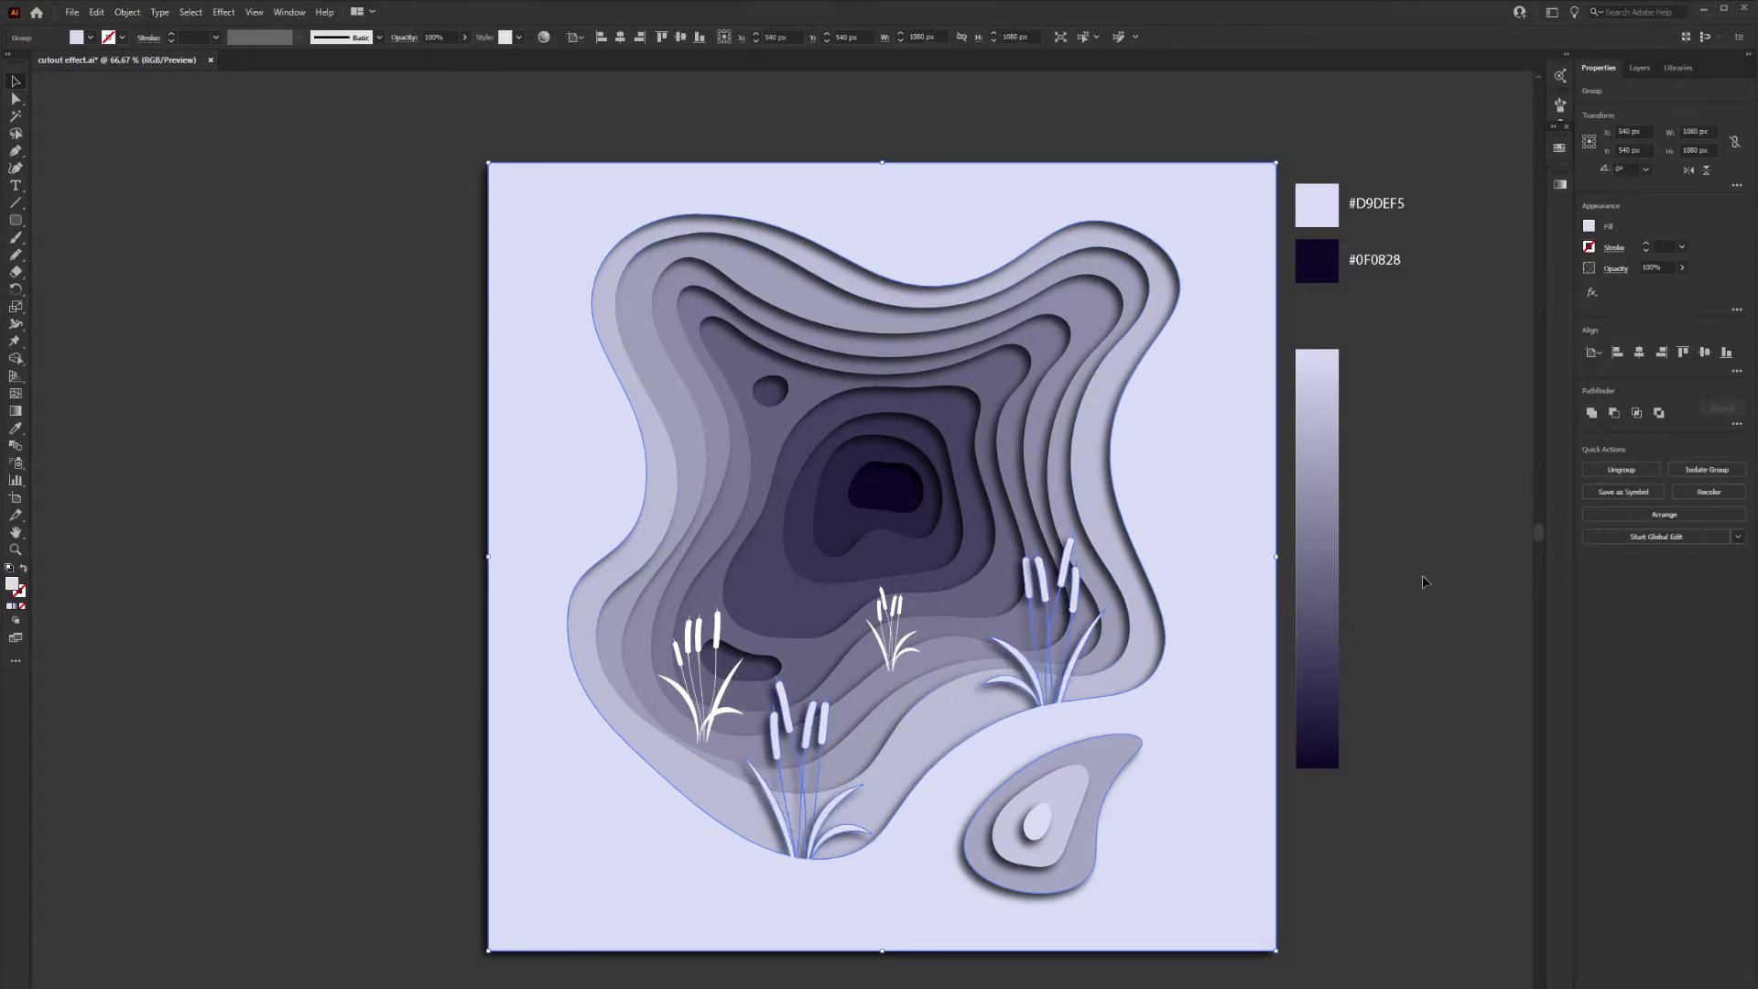
Unite the left cattail cluster with its inner paper layer, and the small distant cluster with the layer it stands on
{"action": "left_click", "coordinate": [1407, 710]}
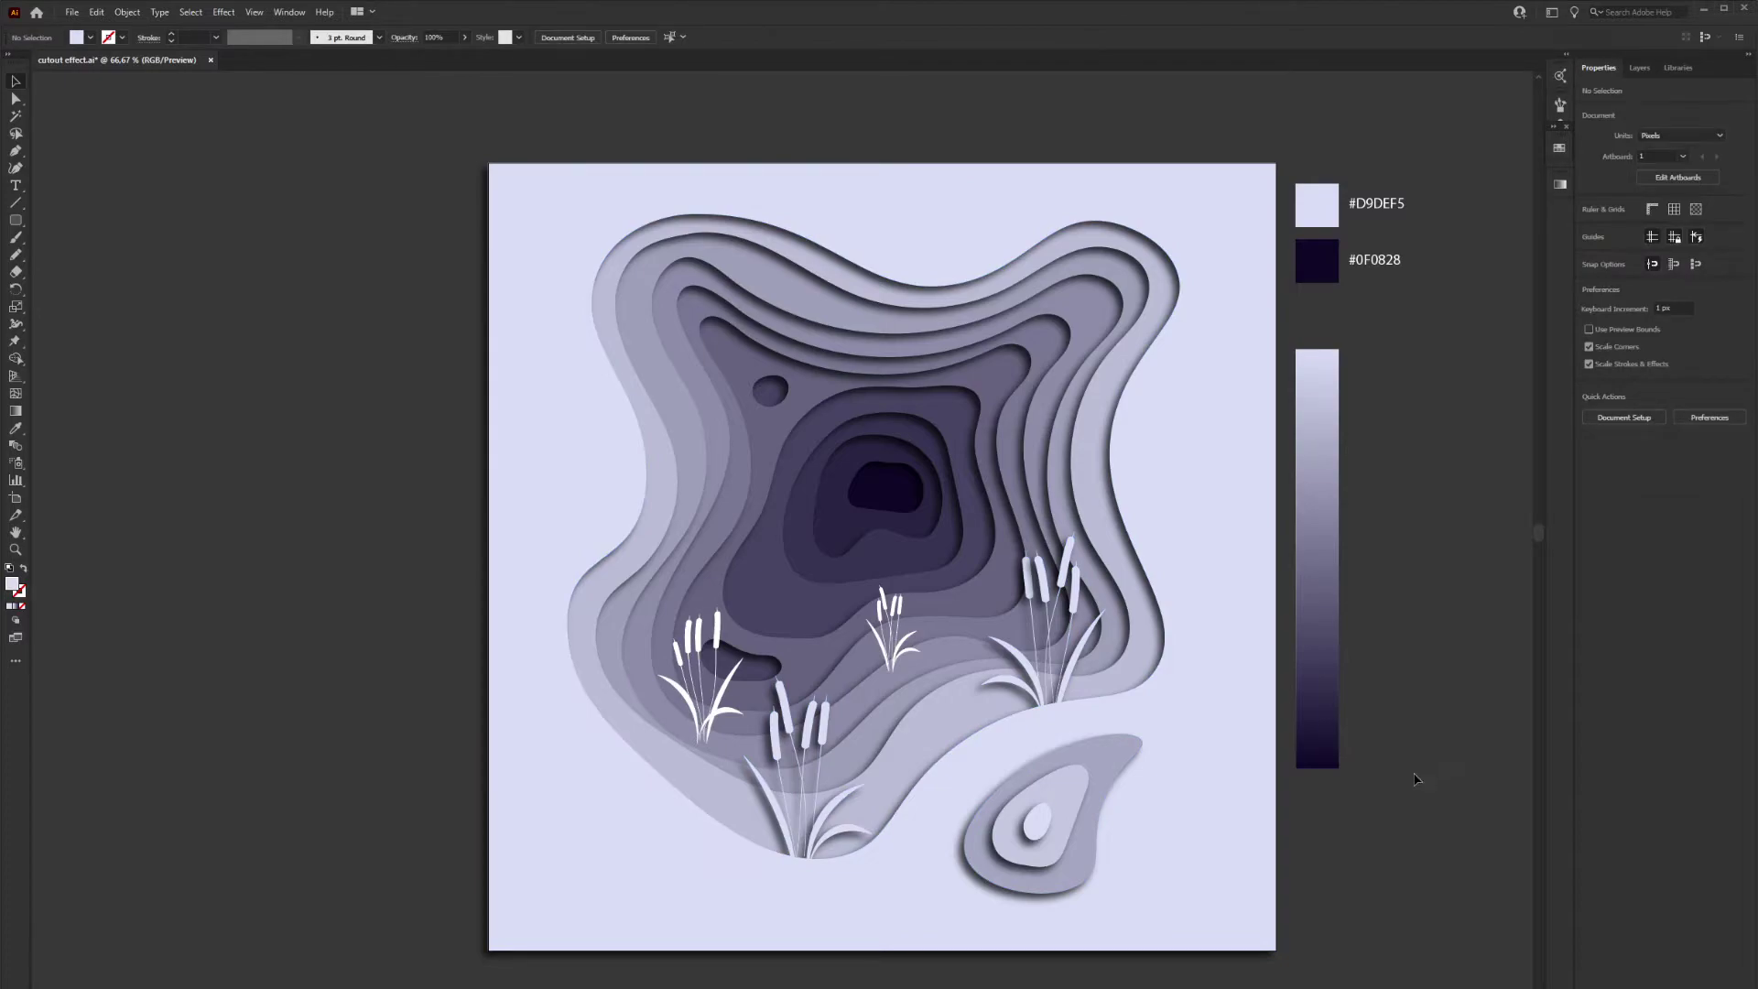
{"action": "left_click", "coordinate": [700, 677]}
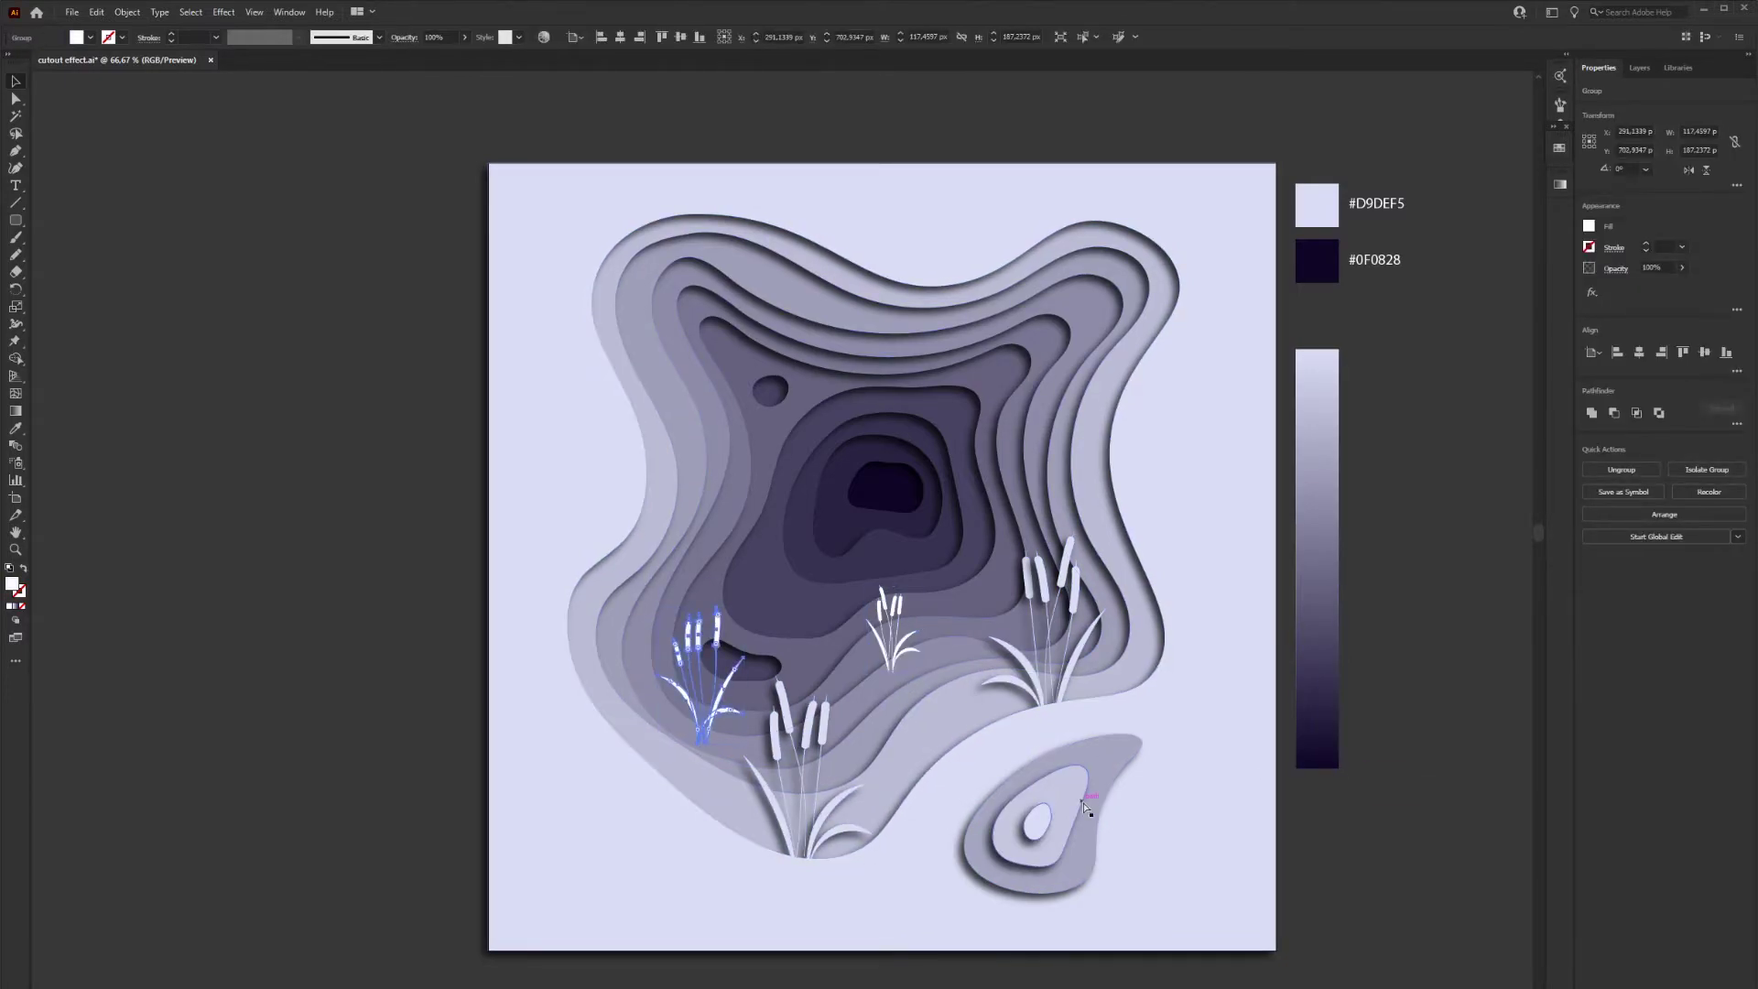
{"action": "left_click", "coordinate": [760, 700]}
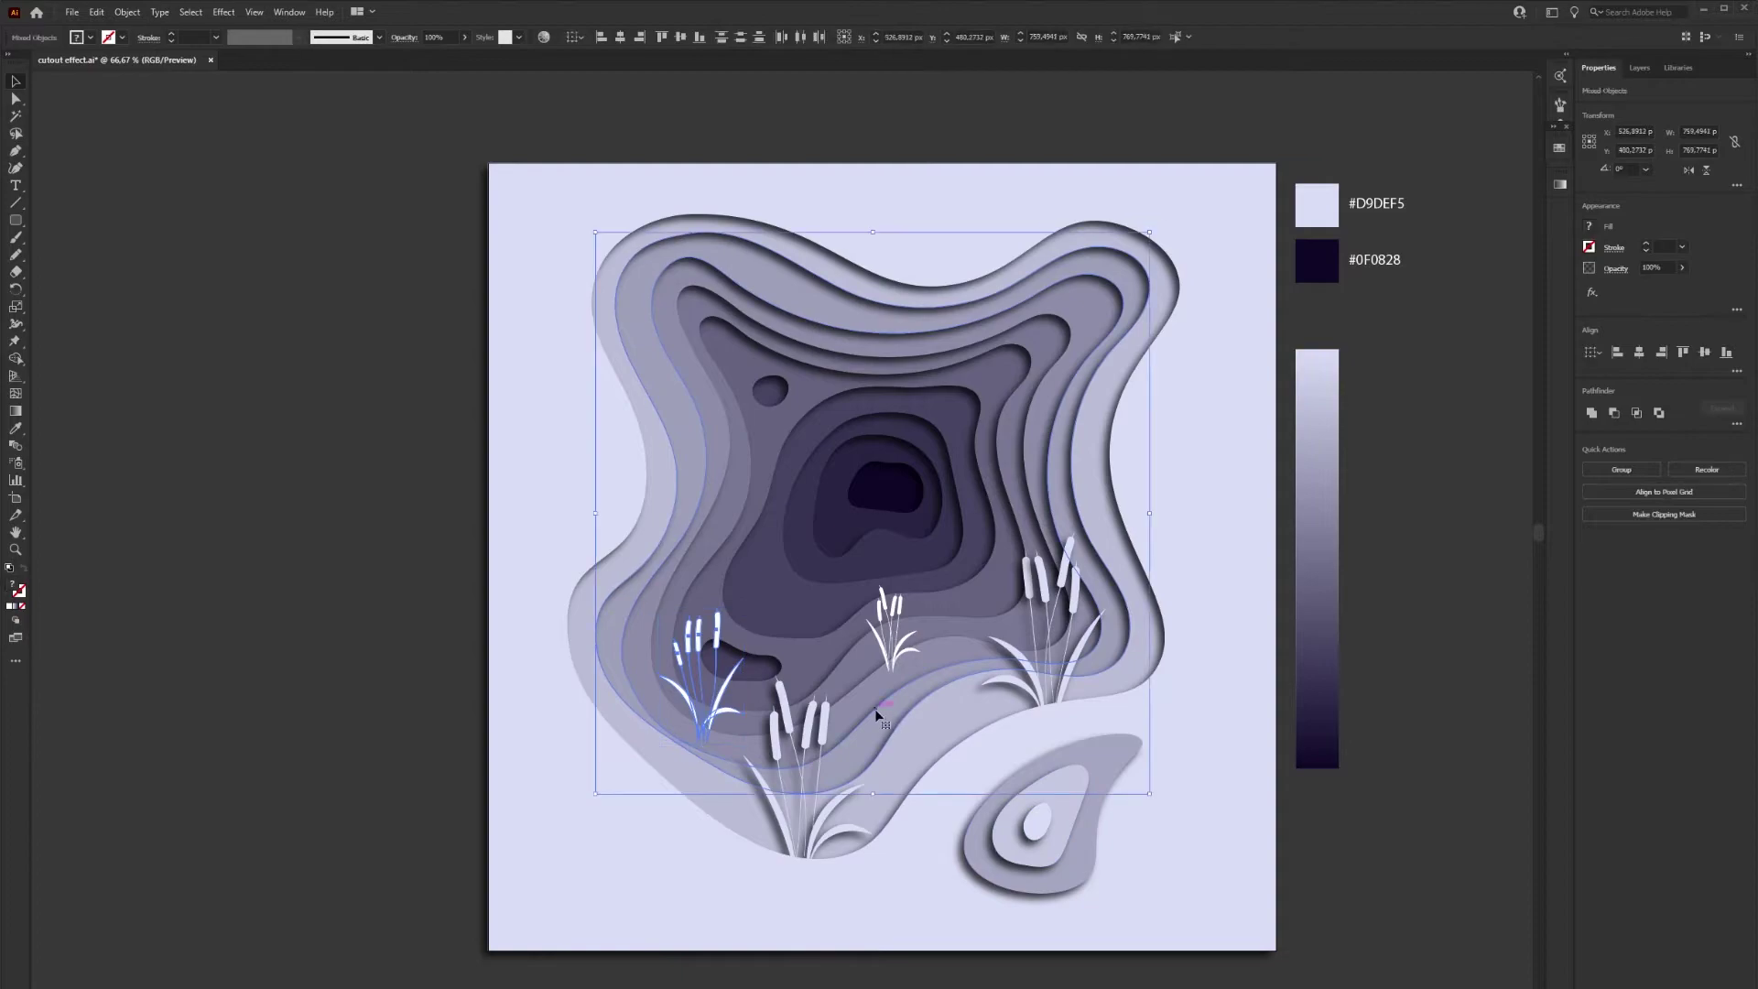
{"action": "left_click", "coordinate": [713, 707], "text": "shift"}
{"action": "left_click", "coordinate": [1589, 411]}
{"action": "left_click_drag", "start_coordinate": [1428, 582], "coordinate": [1360, 554]}
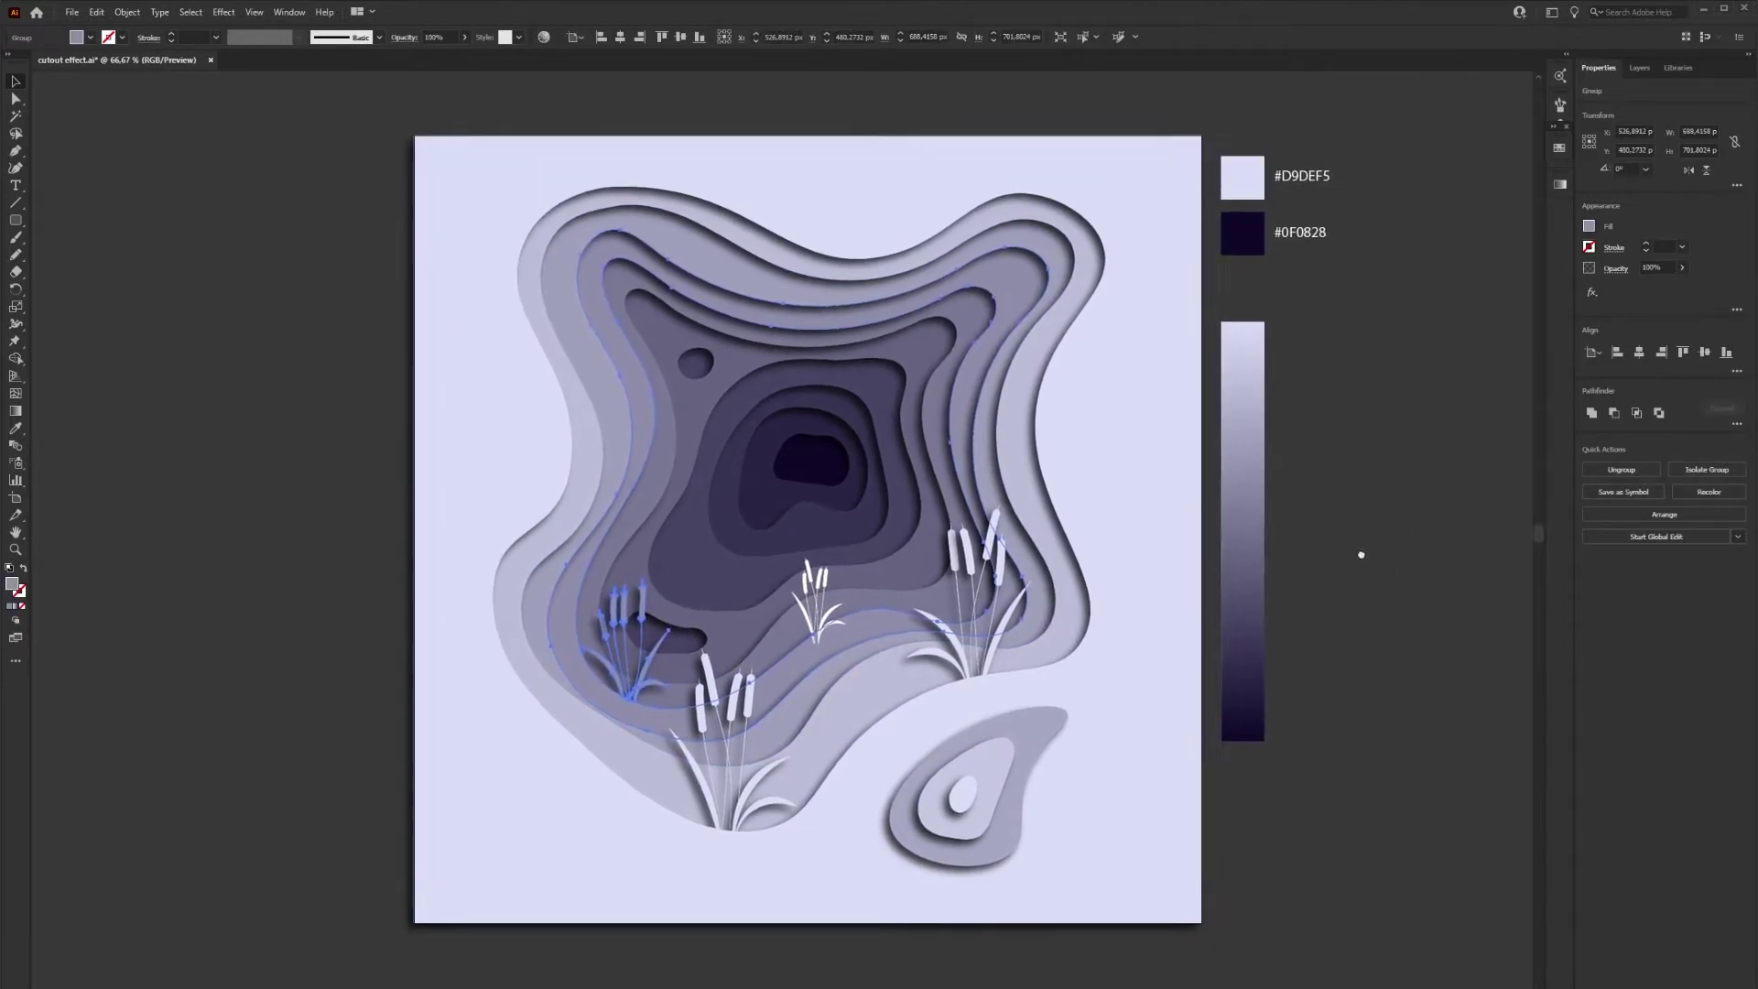
{"action": "left_click", "coordinate": [1360, 554]}
{"action": "left_click", "coordinate": [817, 606]}
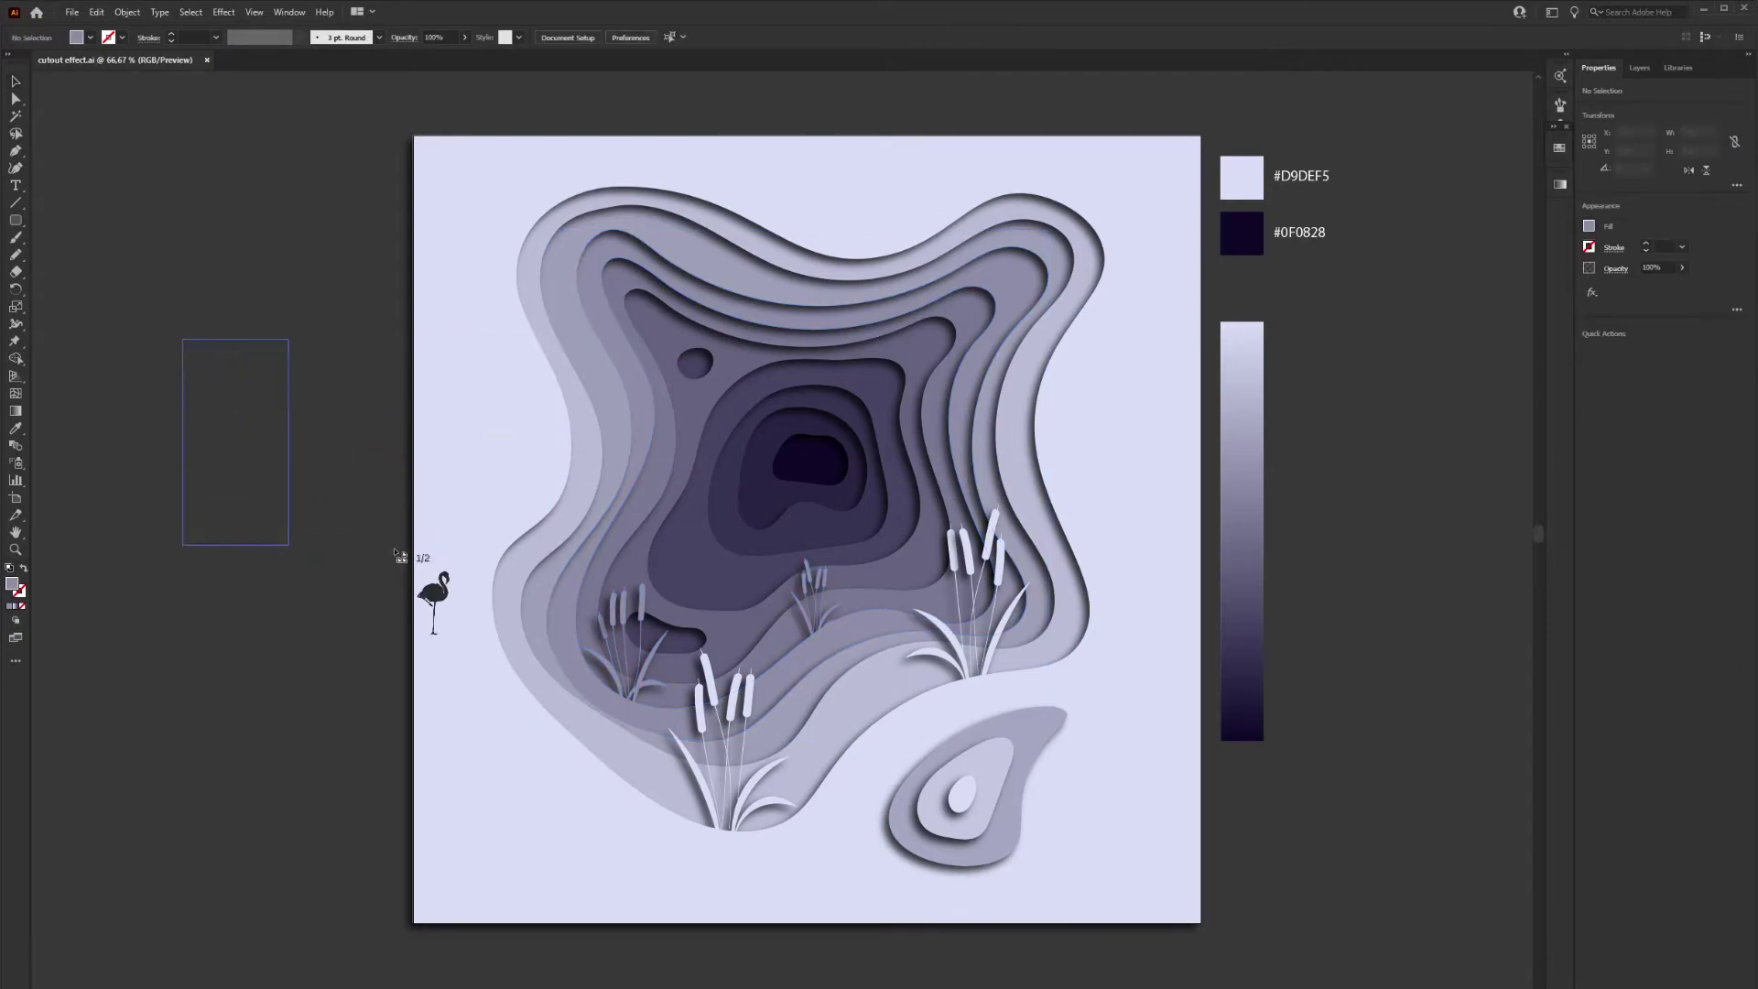
Place the two flamingo images one above the other beside the artboard, about 148 px and 205 px wide
{"action": "left_click_drag", "start_coordinate": [394, 549], "coordinate": [394, 551]}
{"action": "mouse_move", "coordinate": [160, 605]}
{"action": "left_mouse_down"}
{"action": "mouse_move", "coordinate": [370, 863]}
{"action": "mouse_move", "coordinate": [160, 606]}
{"action": "left_mouse_up"}
{"action": "left_click", "coordinate": [349, 693]}
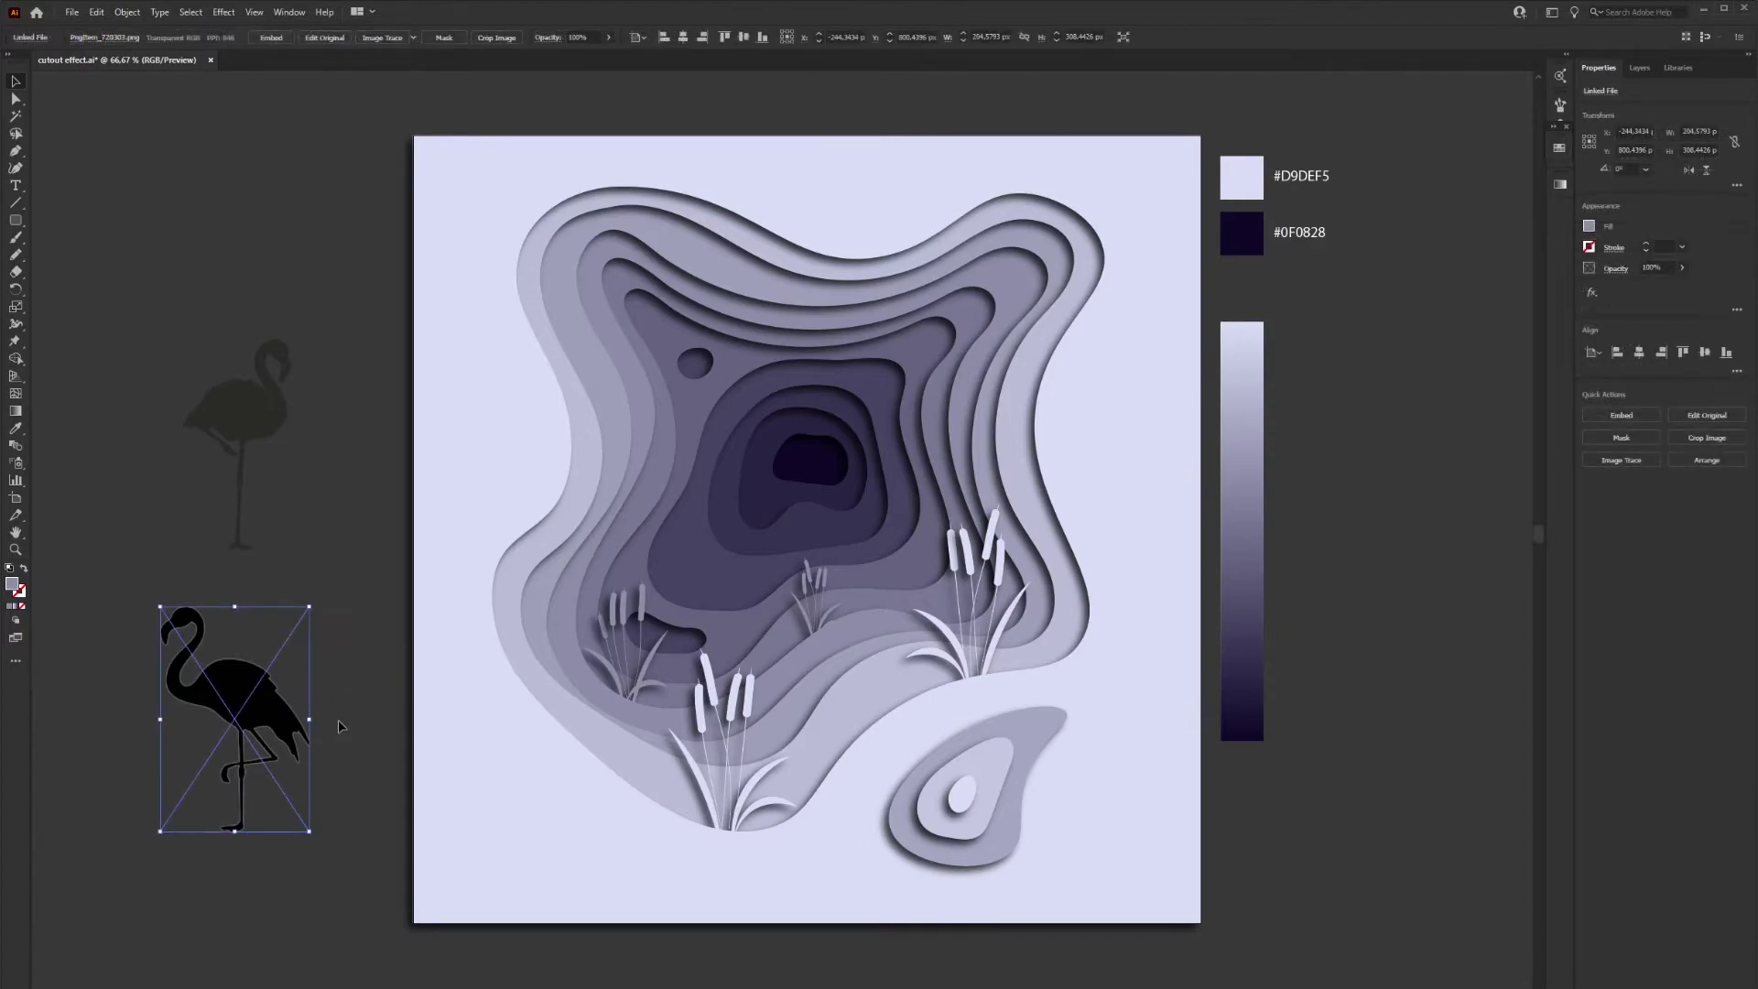
{"action": "left_click", "coordinate": [348, 693]}
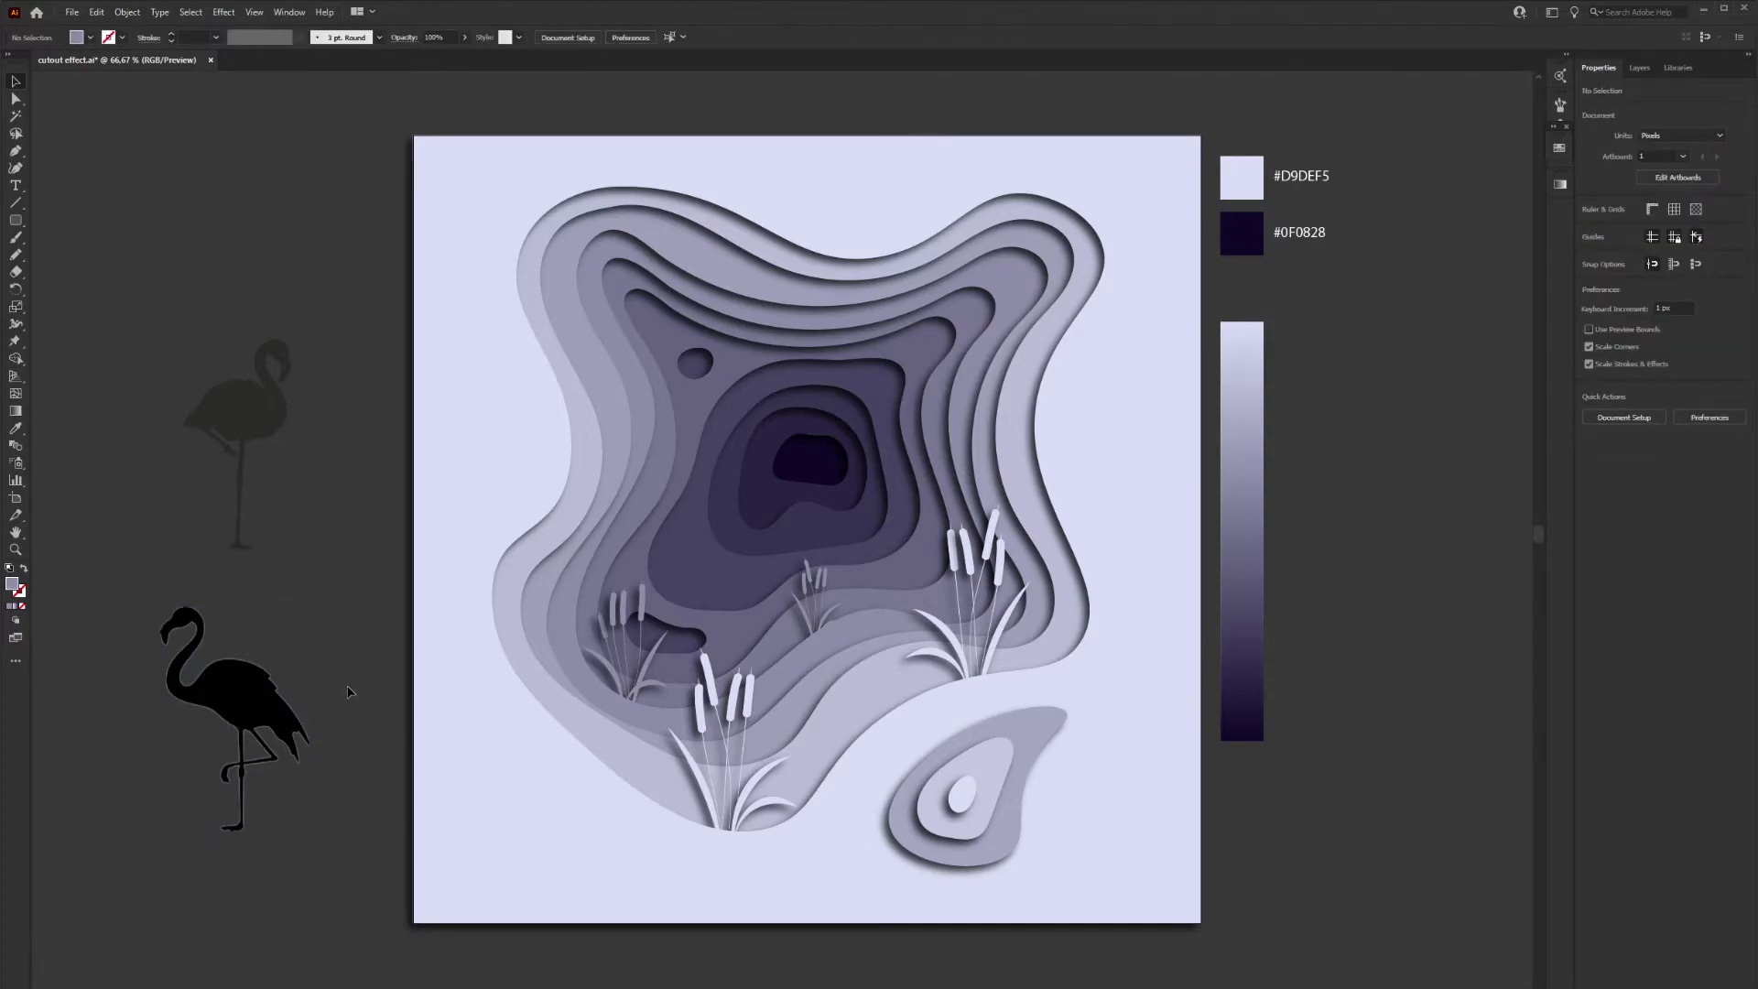
{"action": "left_click", "coordinate": [253, 427]}
{"action": "left_click", "coordinate": [248, 709], "text": "shift"}
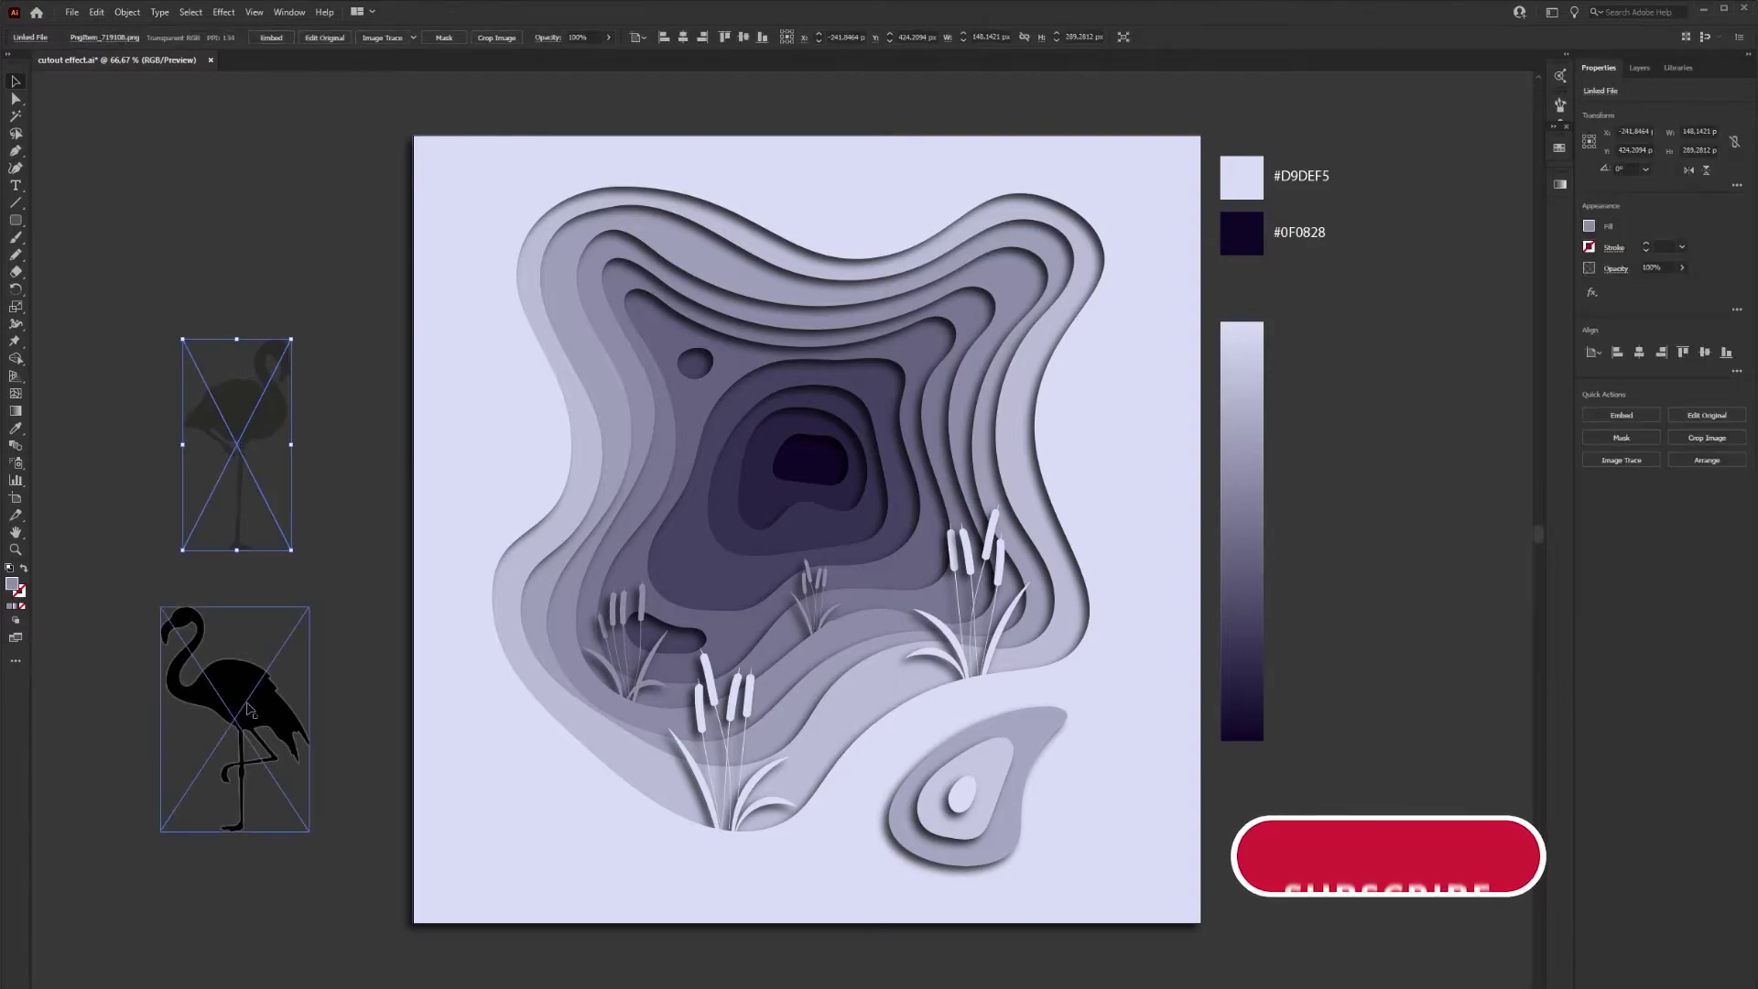
{"action": "left_click", "coordinate": [247, 710], "text": "shift"}
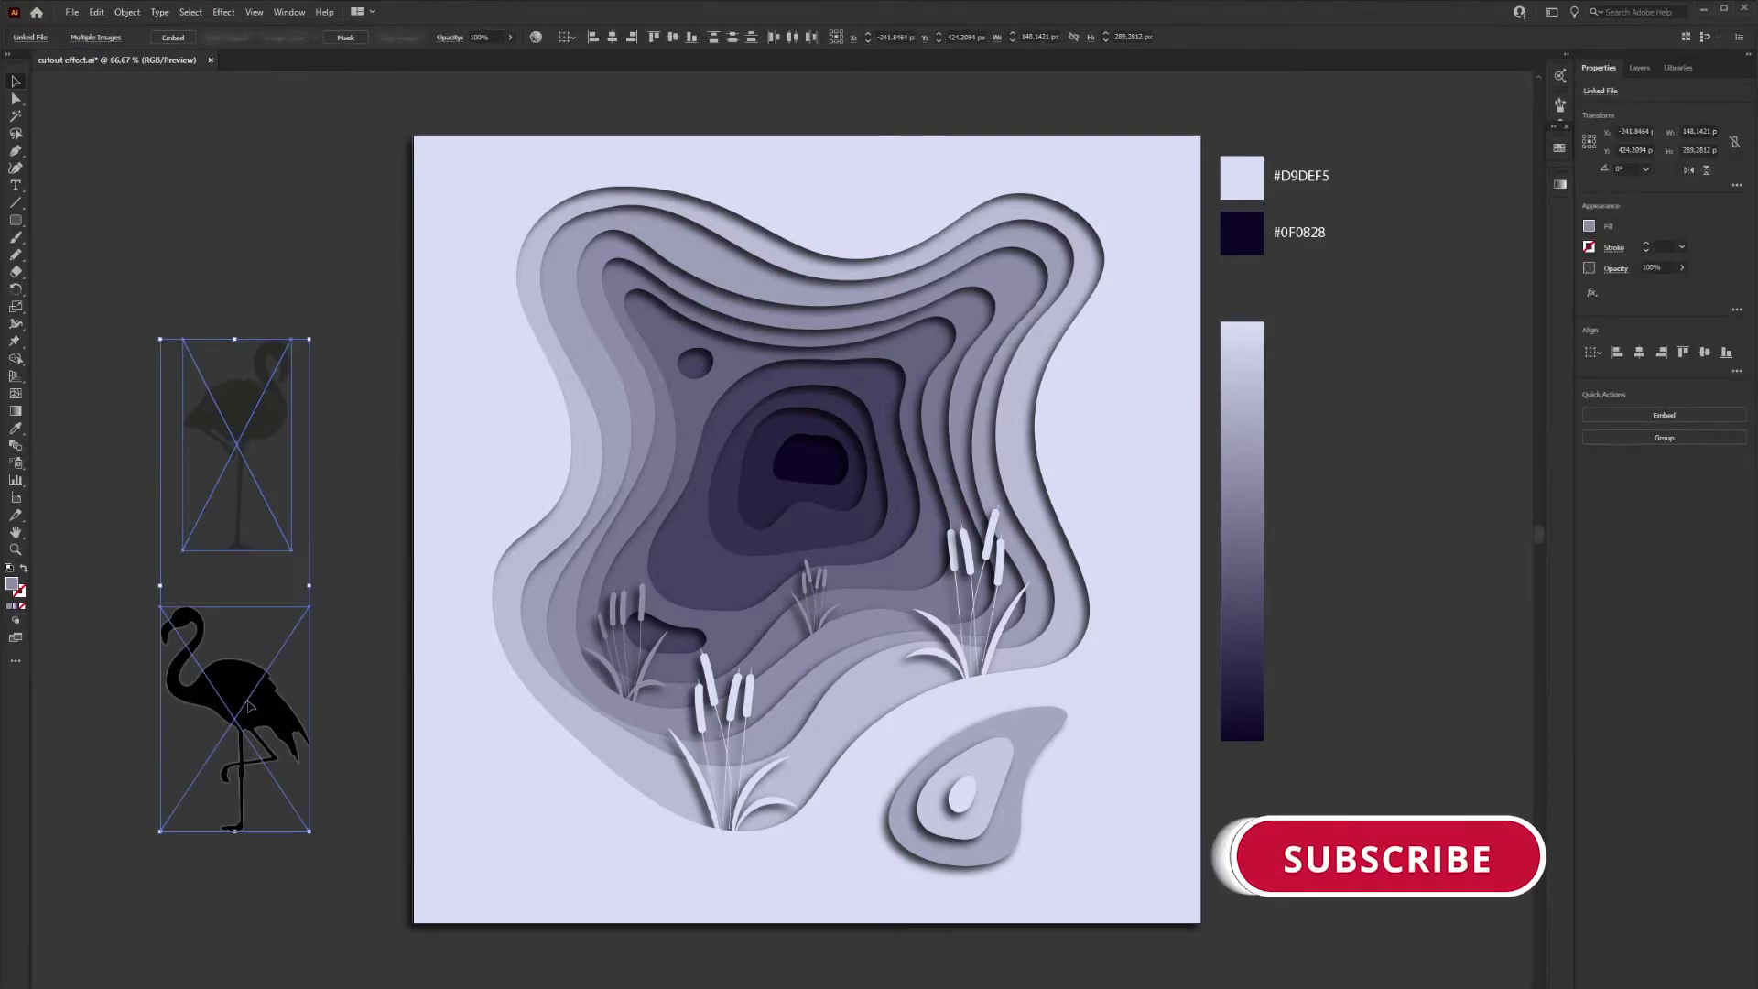
{"action": "left_click", "coordinate": [1433, 599]}
Image-trace the upper flamingo with the Silhouettes preset and expand its object and fill into vector paths
{"action": "left_click", "coordinate": [246, 419]}
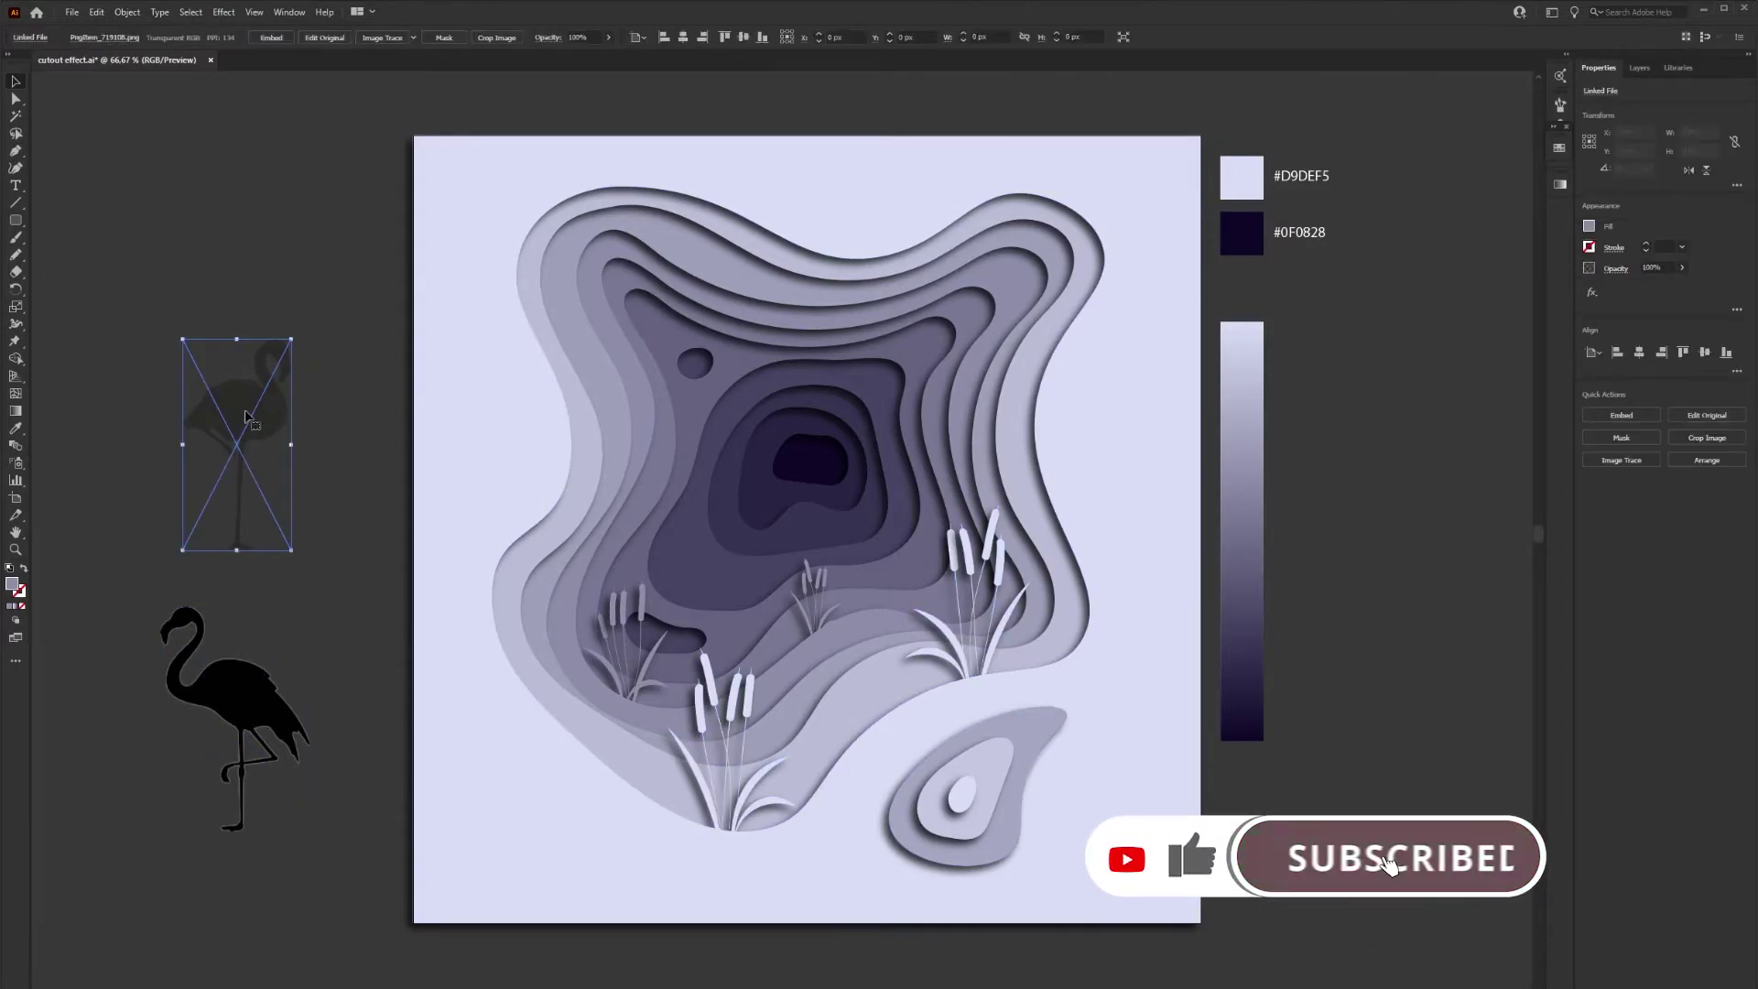
{"action": "left_click", "coordinate": [1636, 463]}
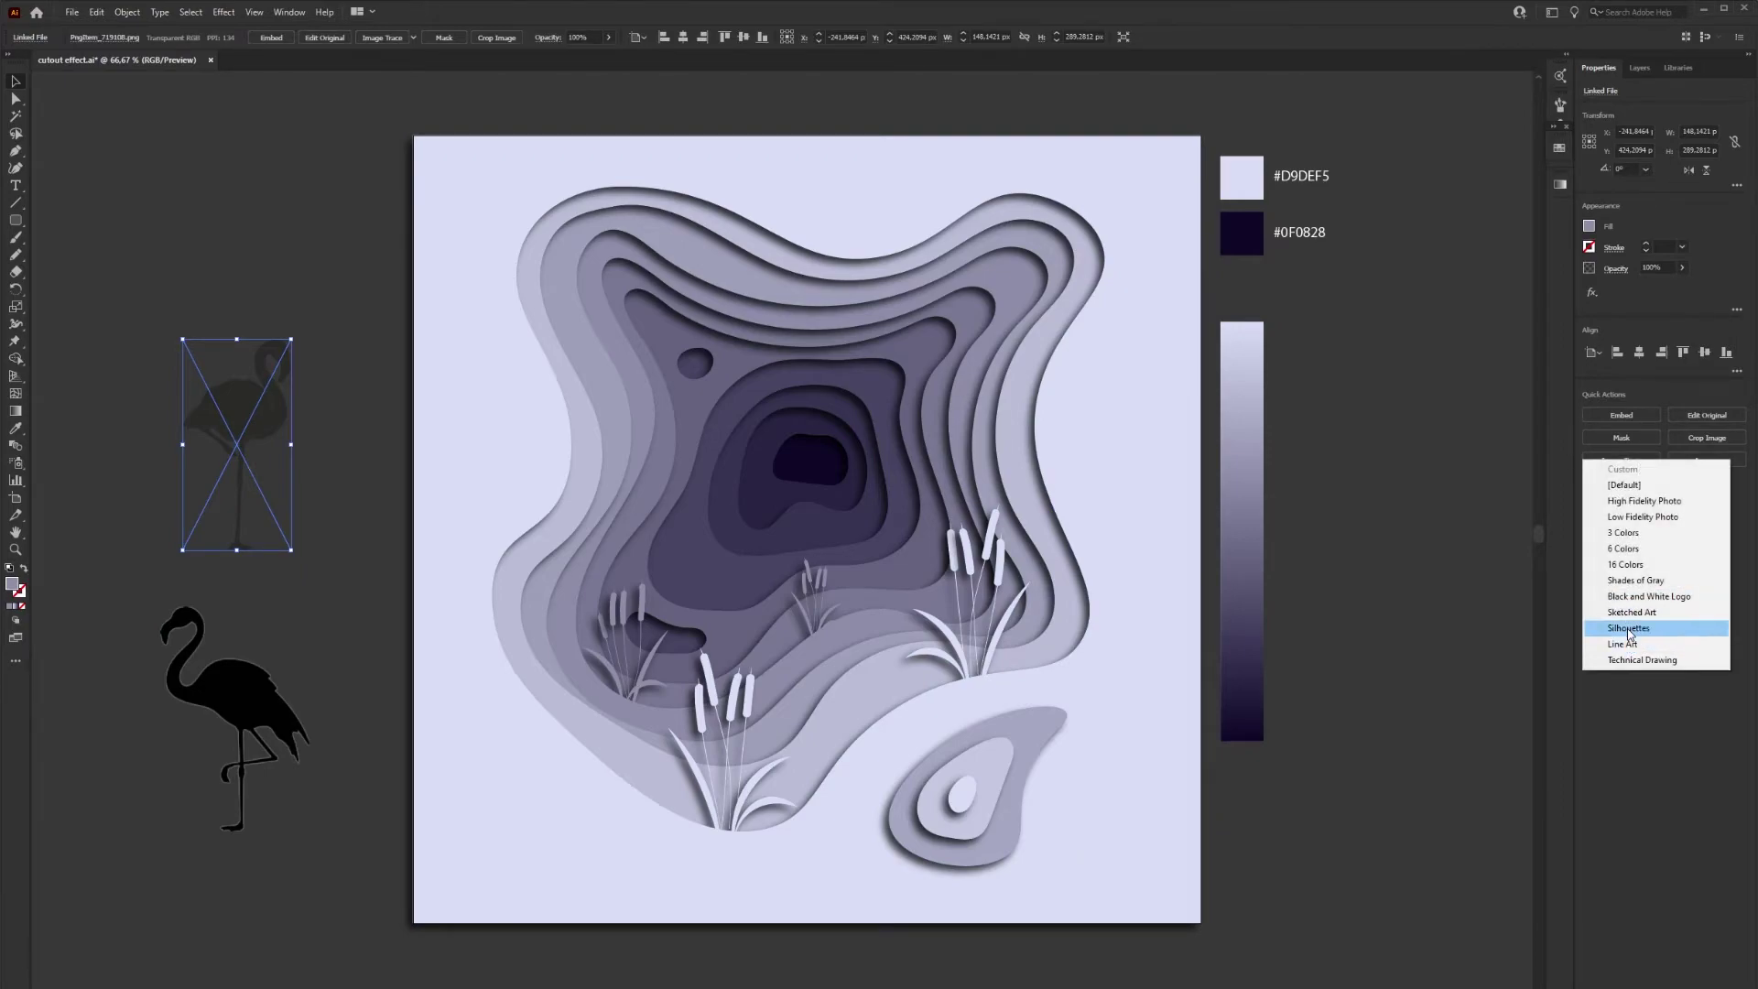
{"action": "left_click", "coordinate": [1629, 630]}
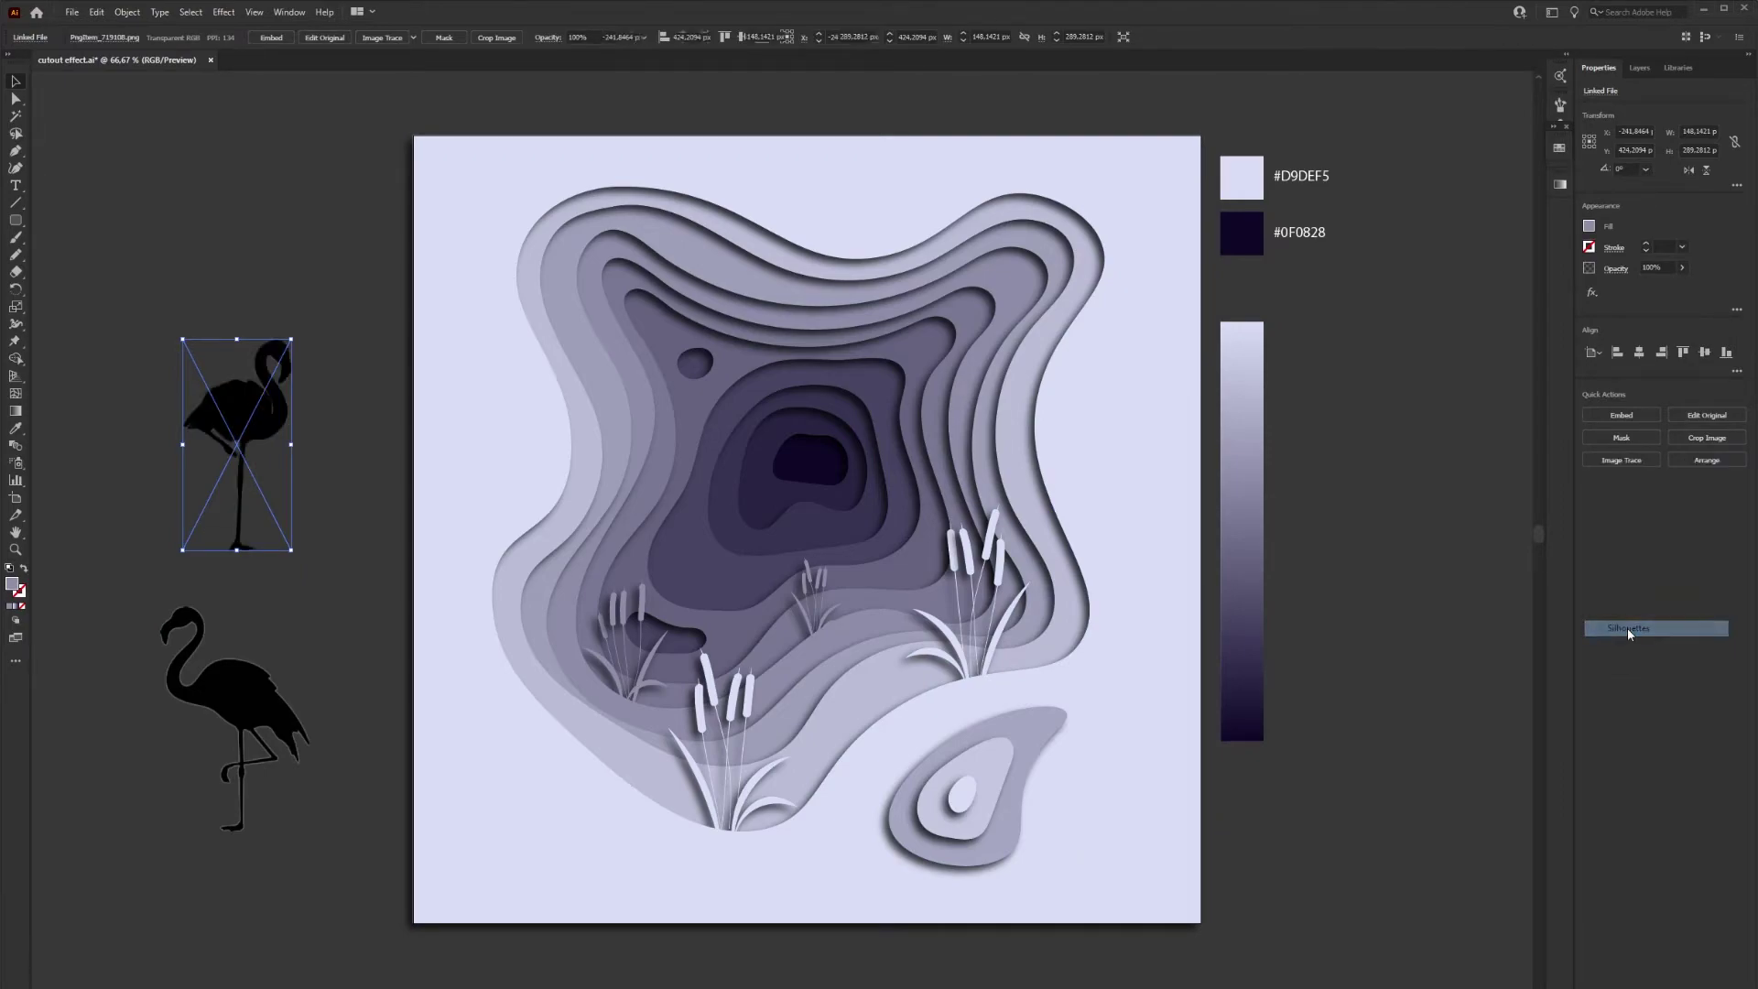
{"action": "left_click", "coordinate": [339, 551]}
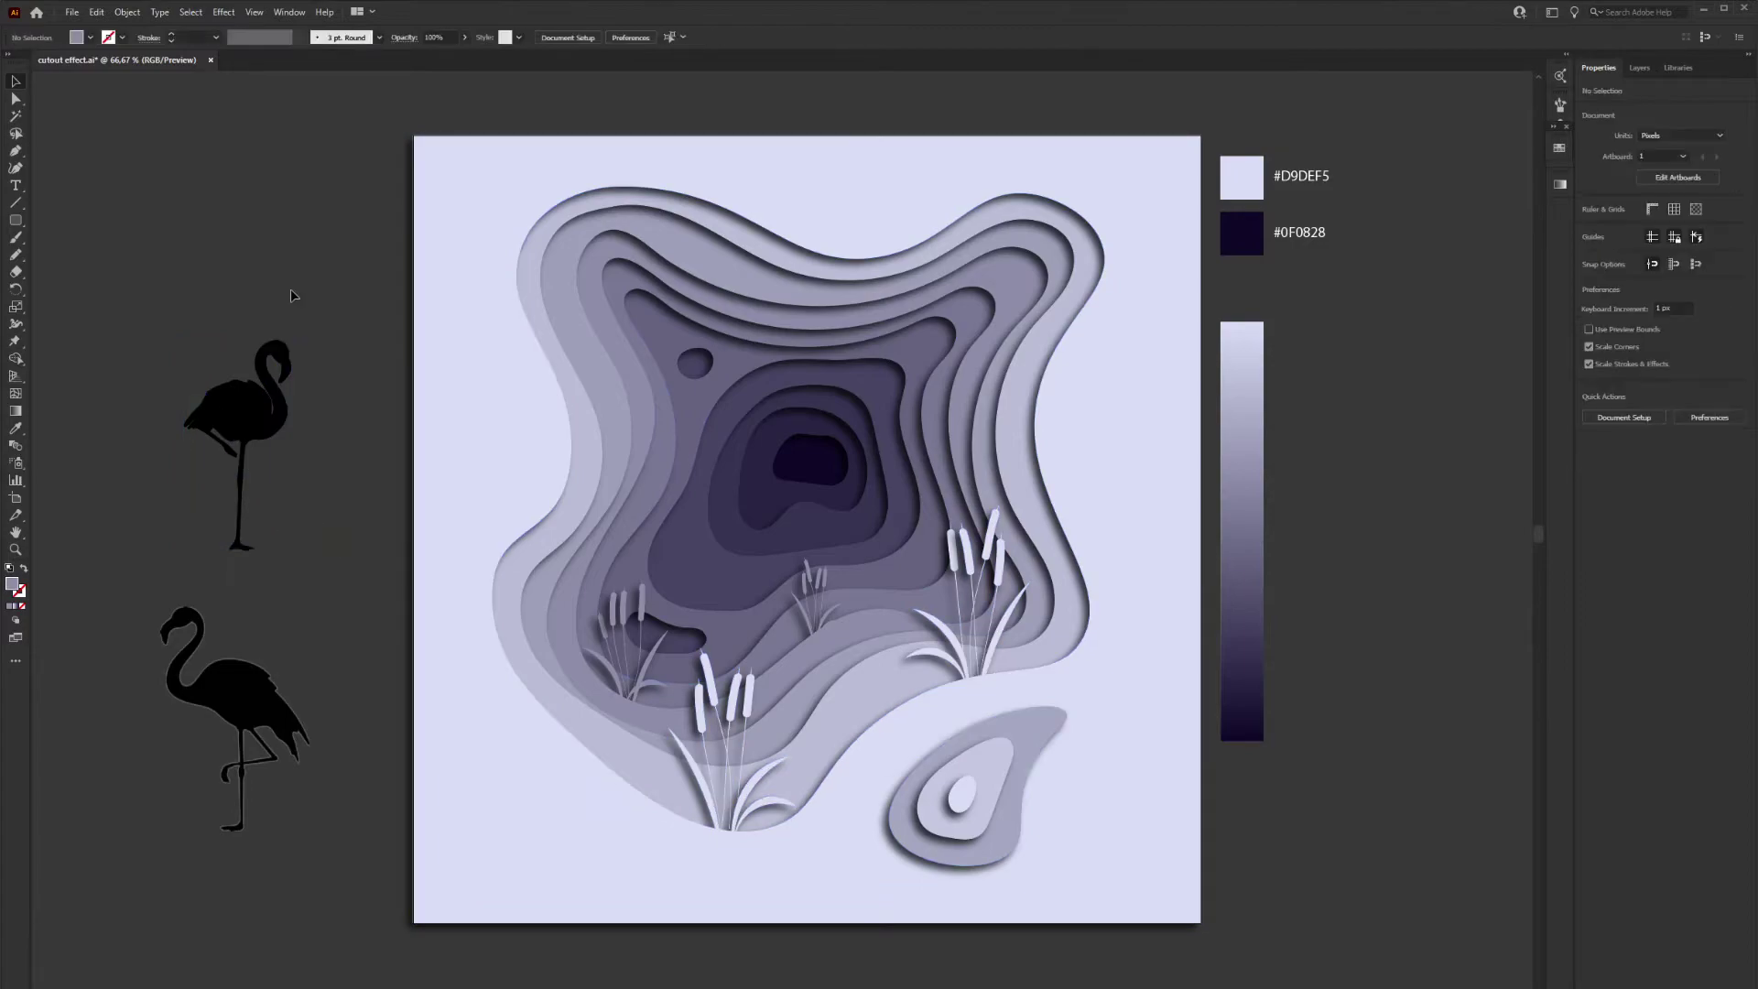
{"action": "left_click", "coordinate": [237, 468]}
{"action": "left_click", "coordinate": [128, 12]}
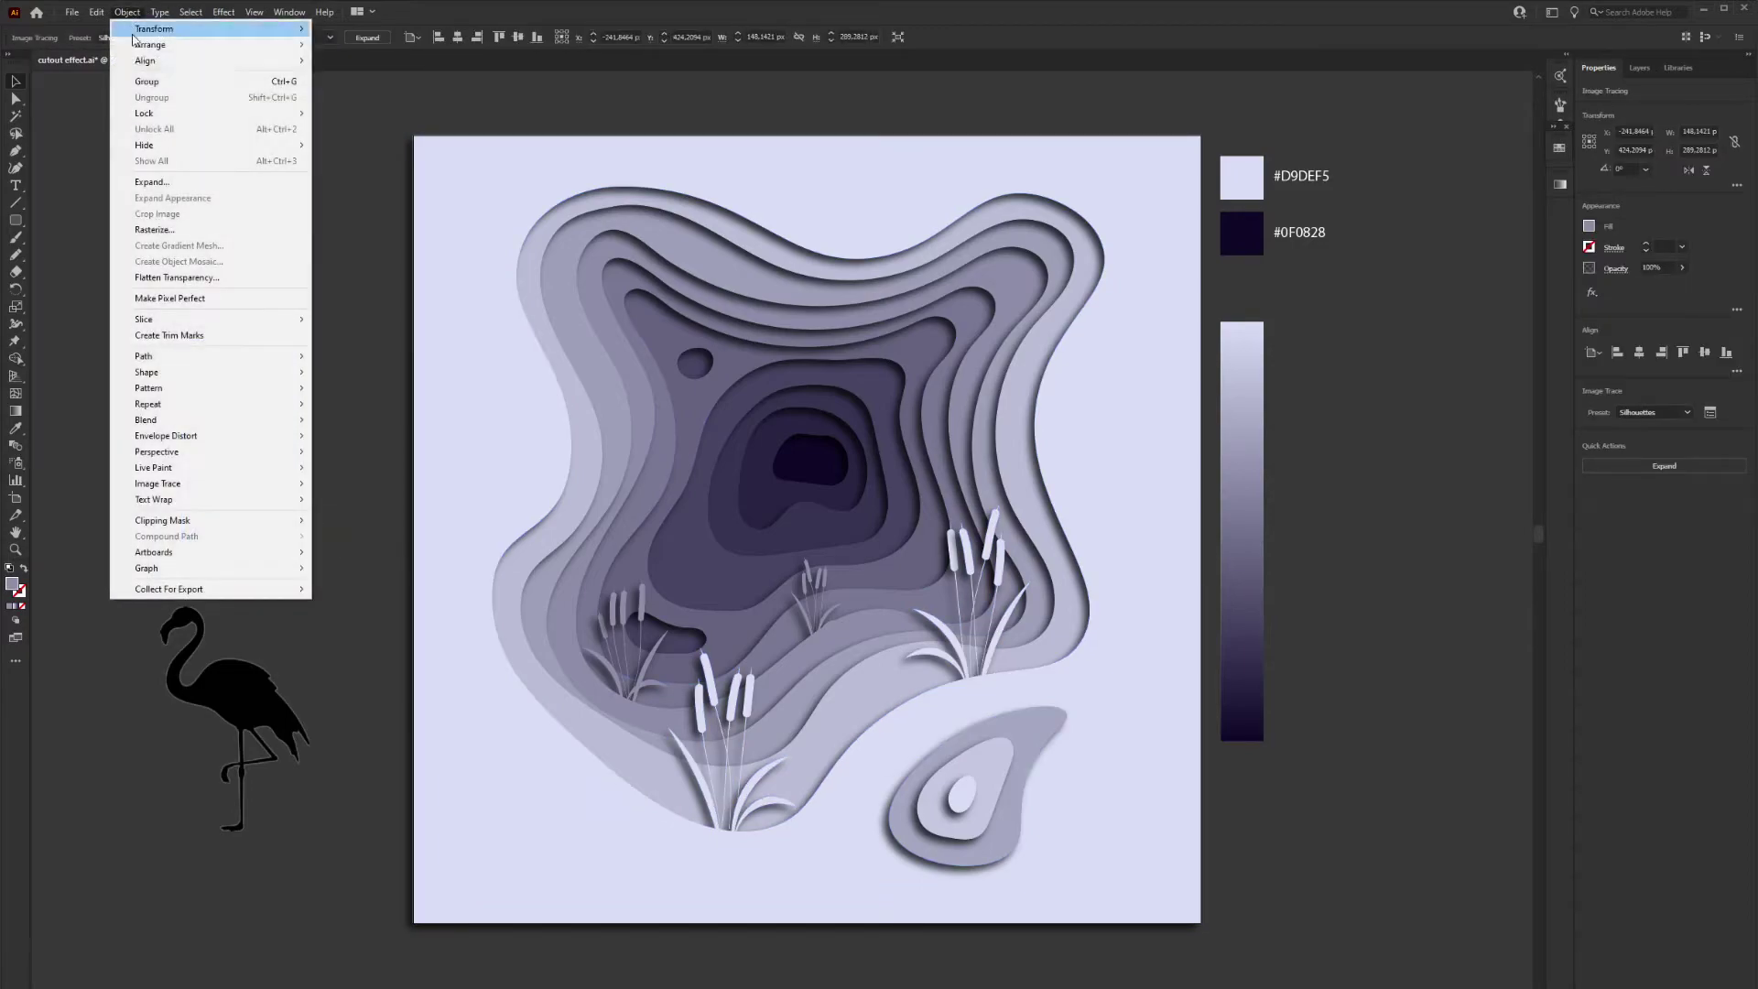
{"action": "left_click", "coordinate": [160, 181]}
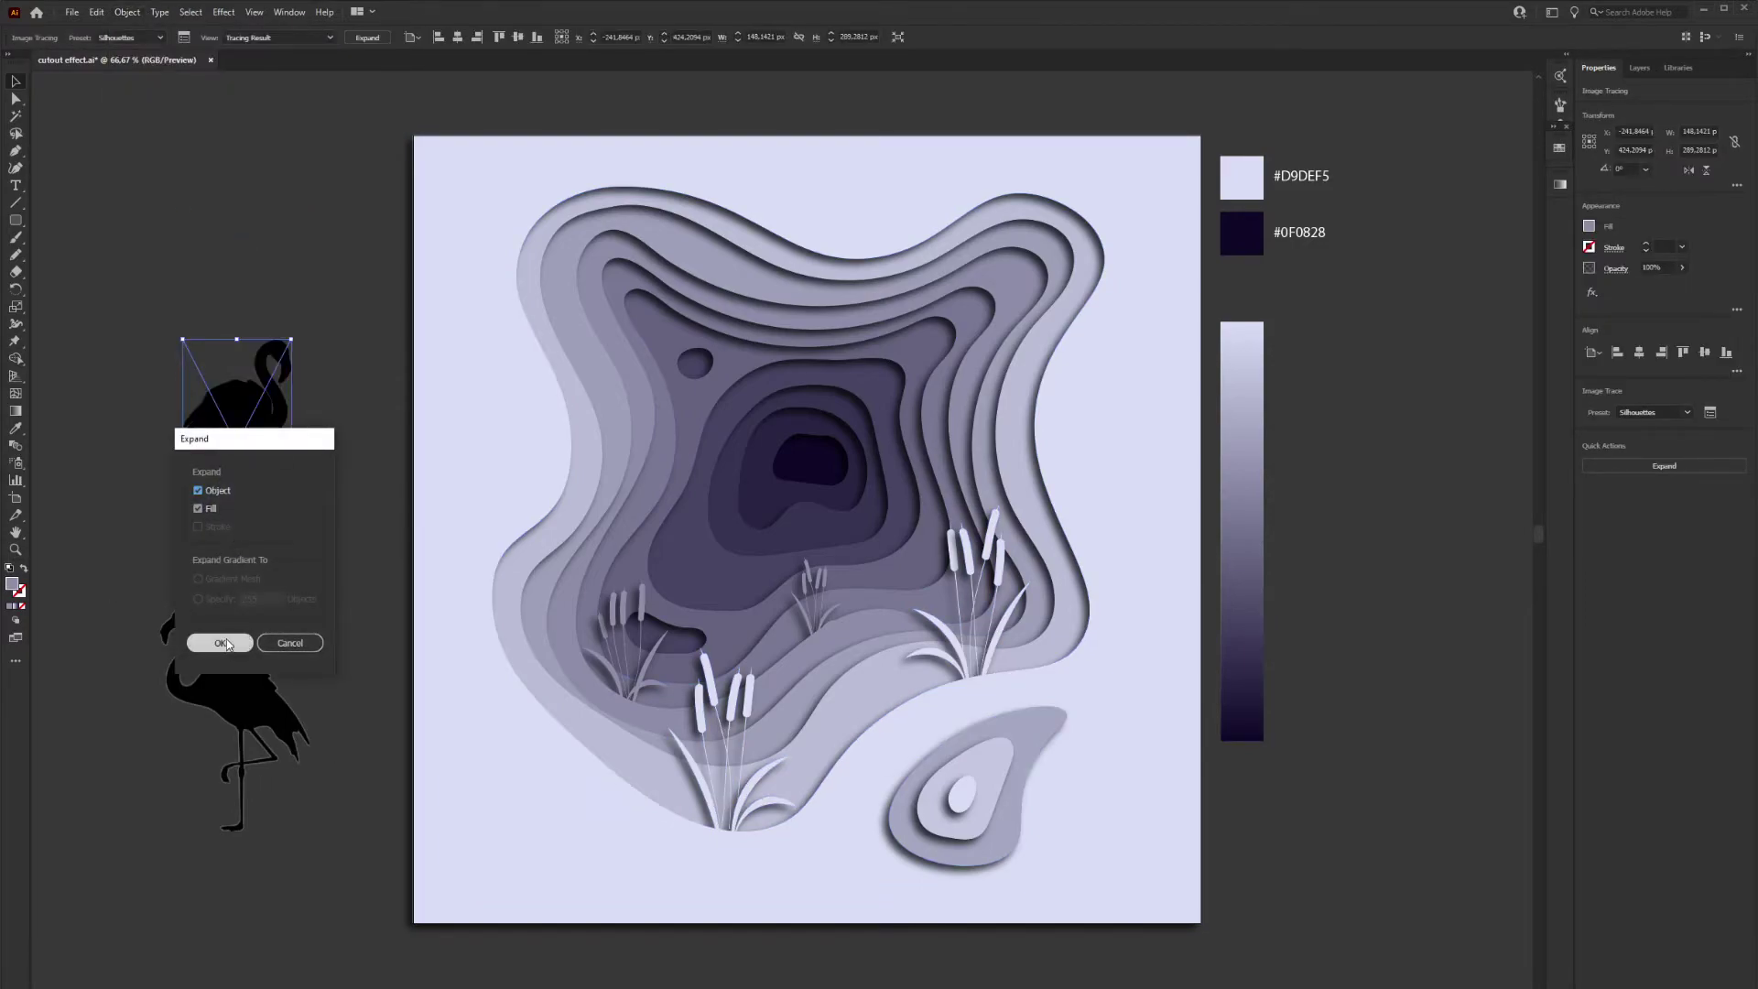
{"action": "left_click", "coordinate": [221, 643]}
{"action": "left_click", "coordinate": [308, 567]}
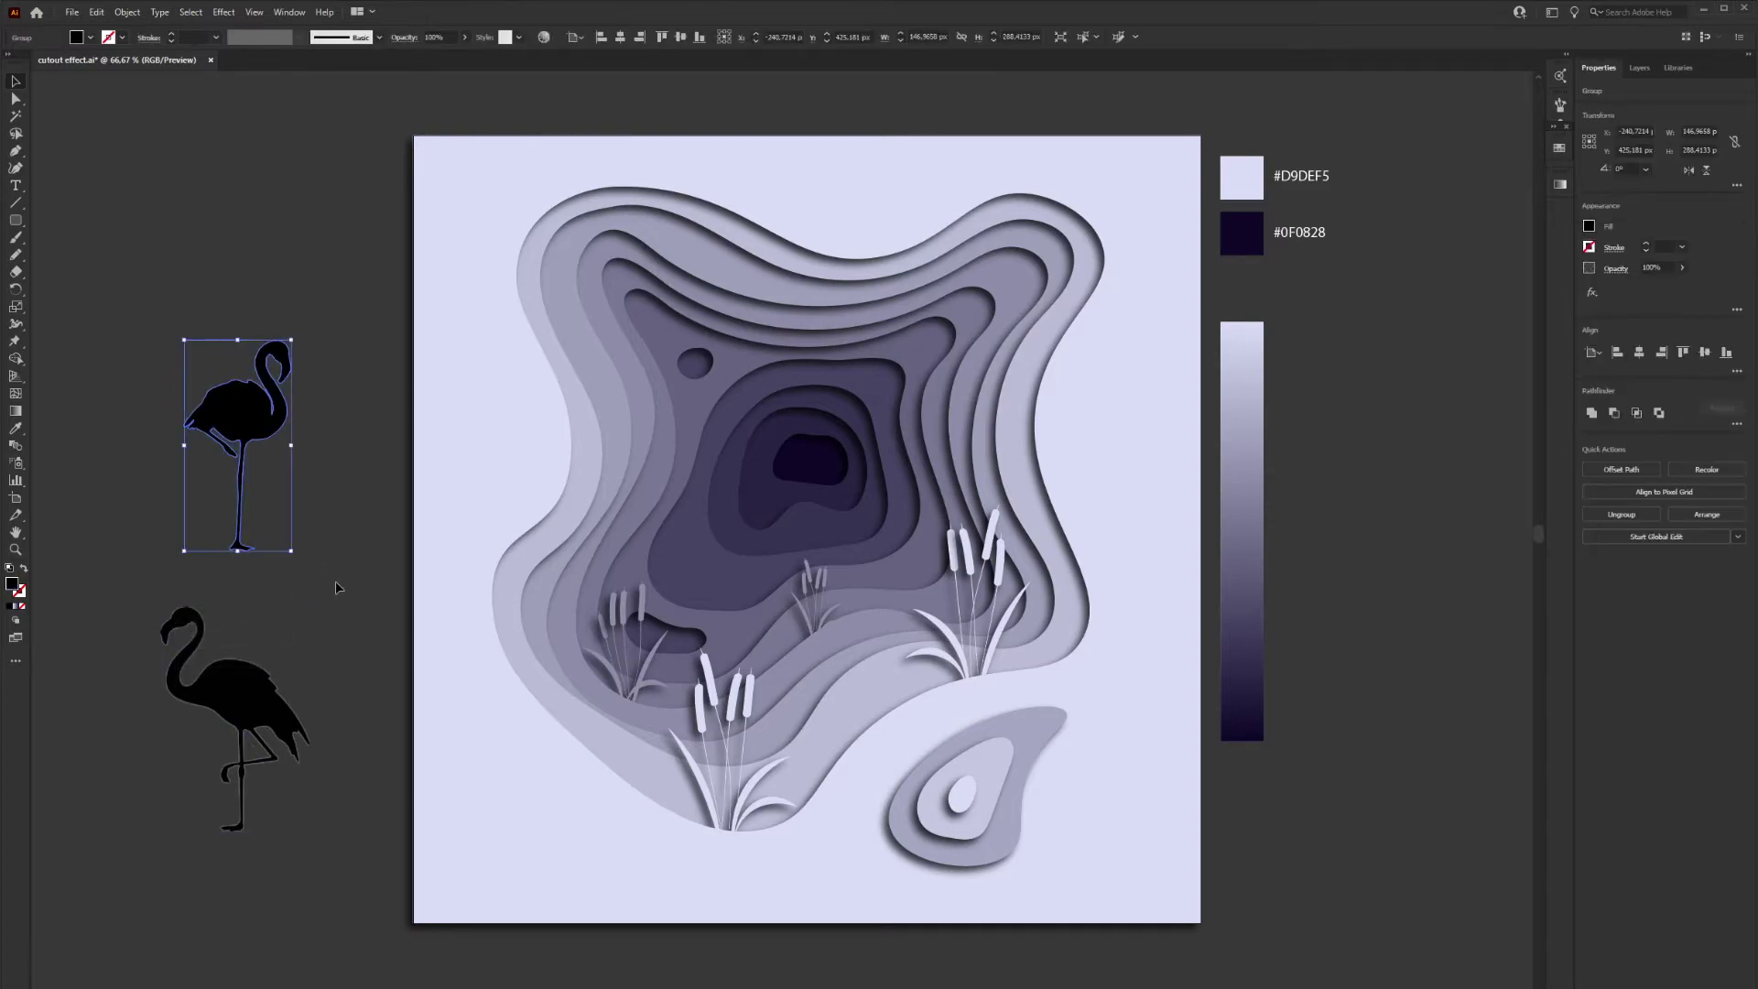
Move the lower flamingo closer to the upper one, trace it with the Silhouettes preset and expand the result
{"action": "left_click_drag", "start_coordinate": [280, 628], "coordinate": [271, 586]}
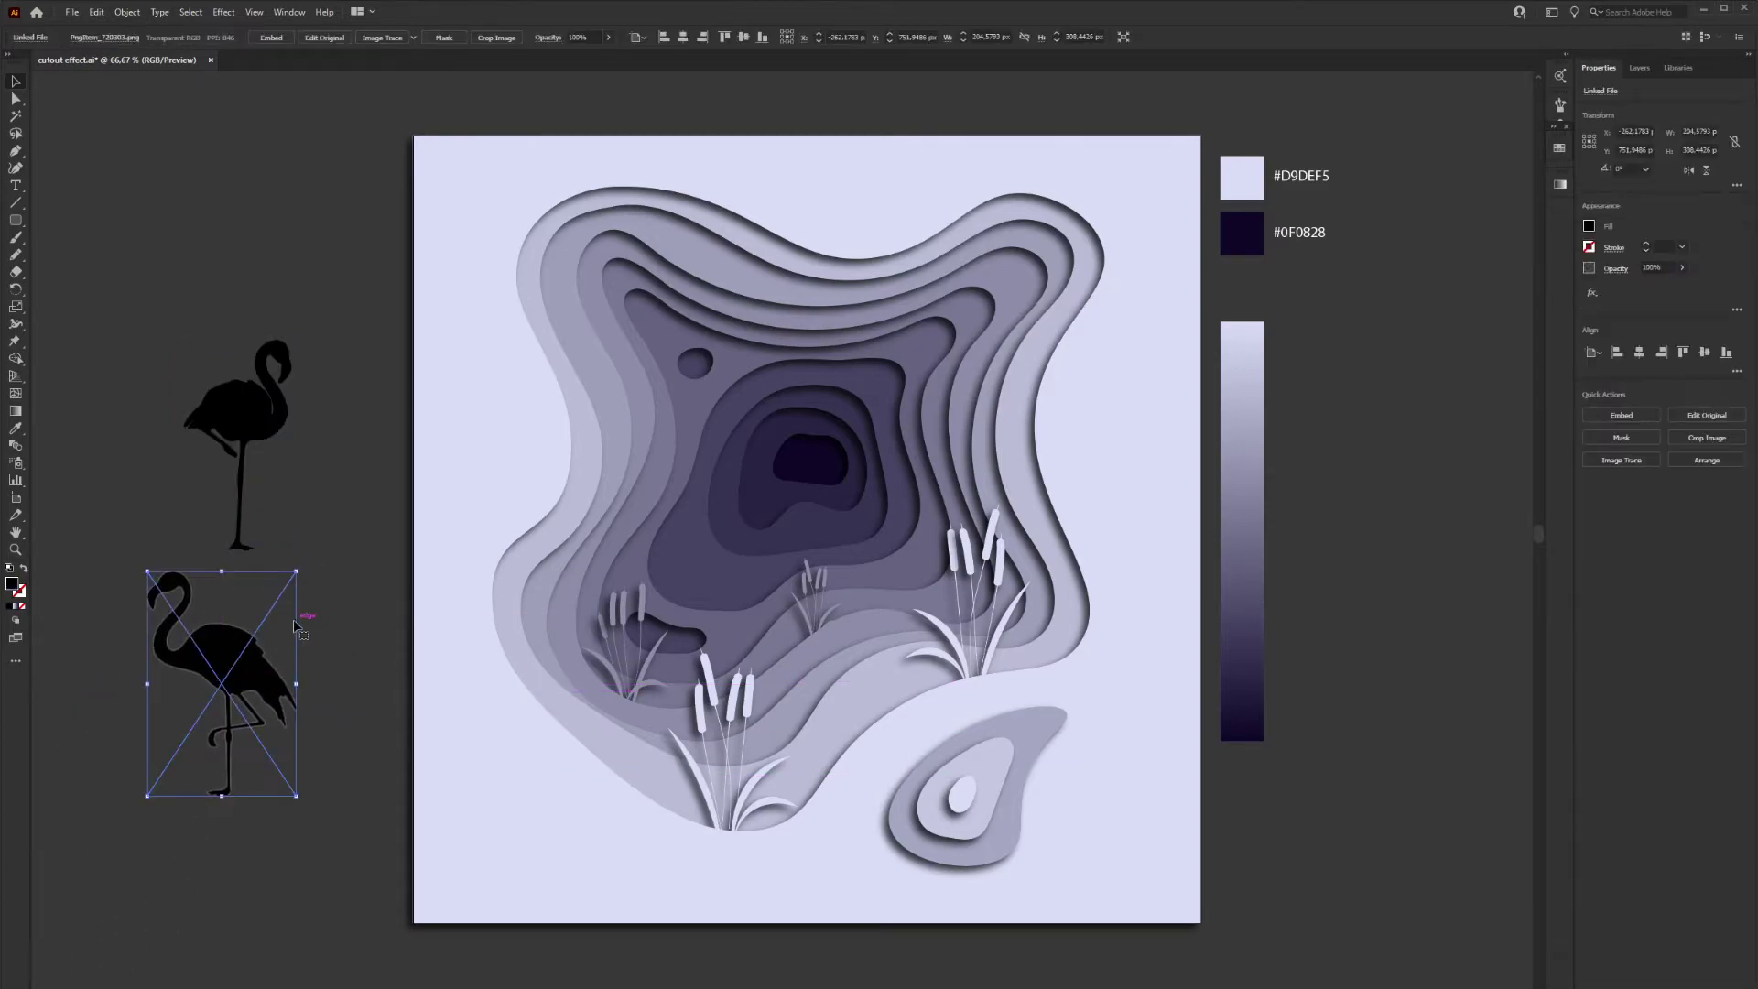
{"action": "left_click", "coordinate": [1629, 463]}
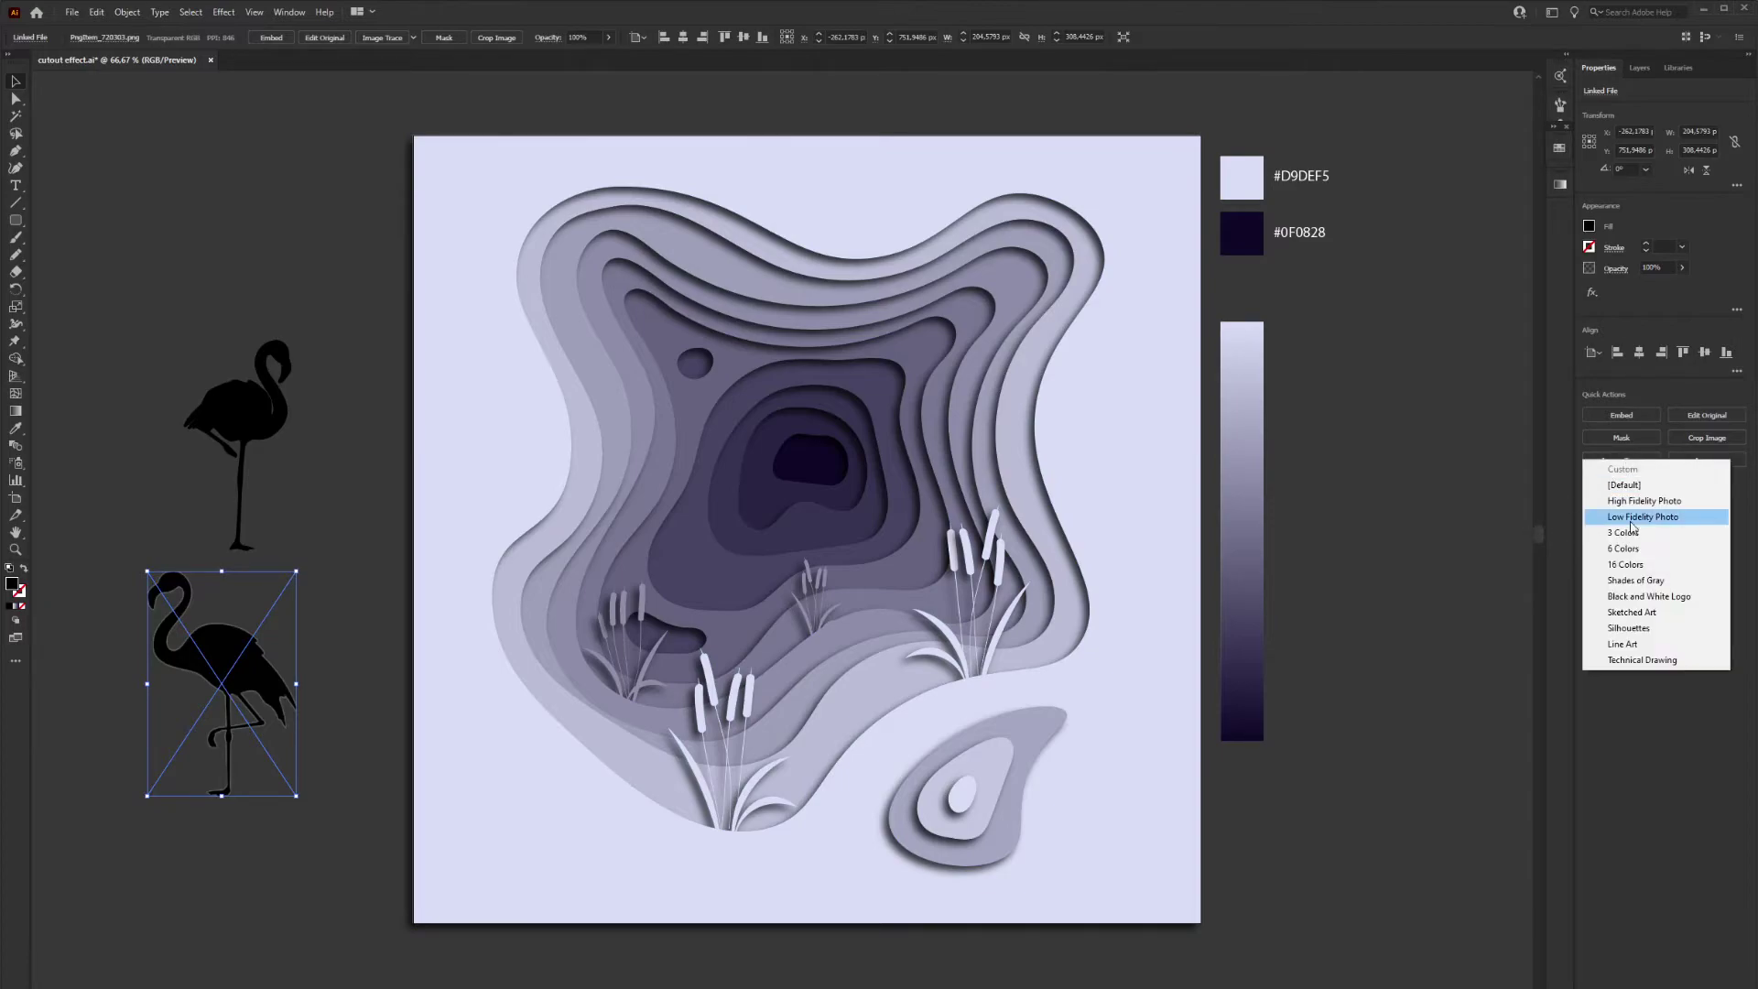
{"action": "left_click", "coordinate": [1629, 628]}
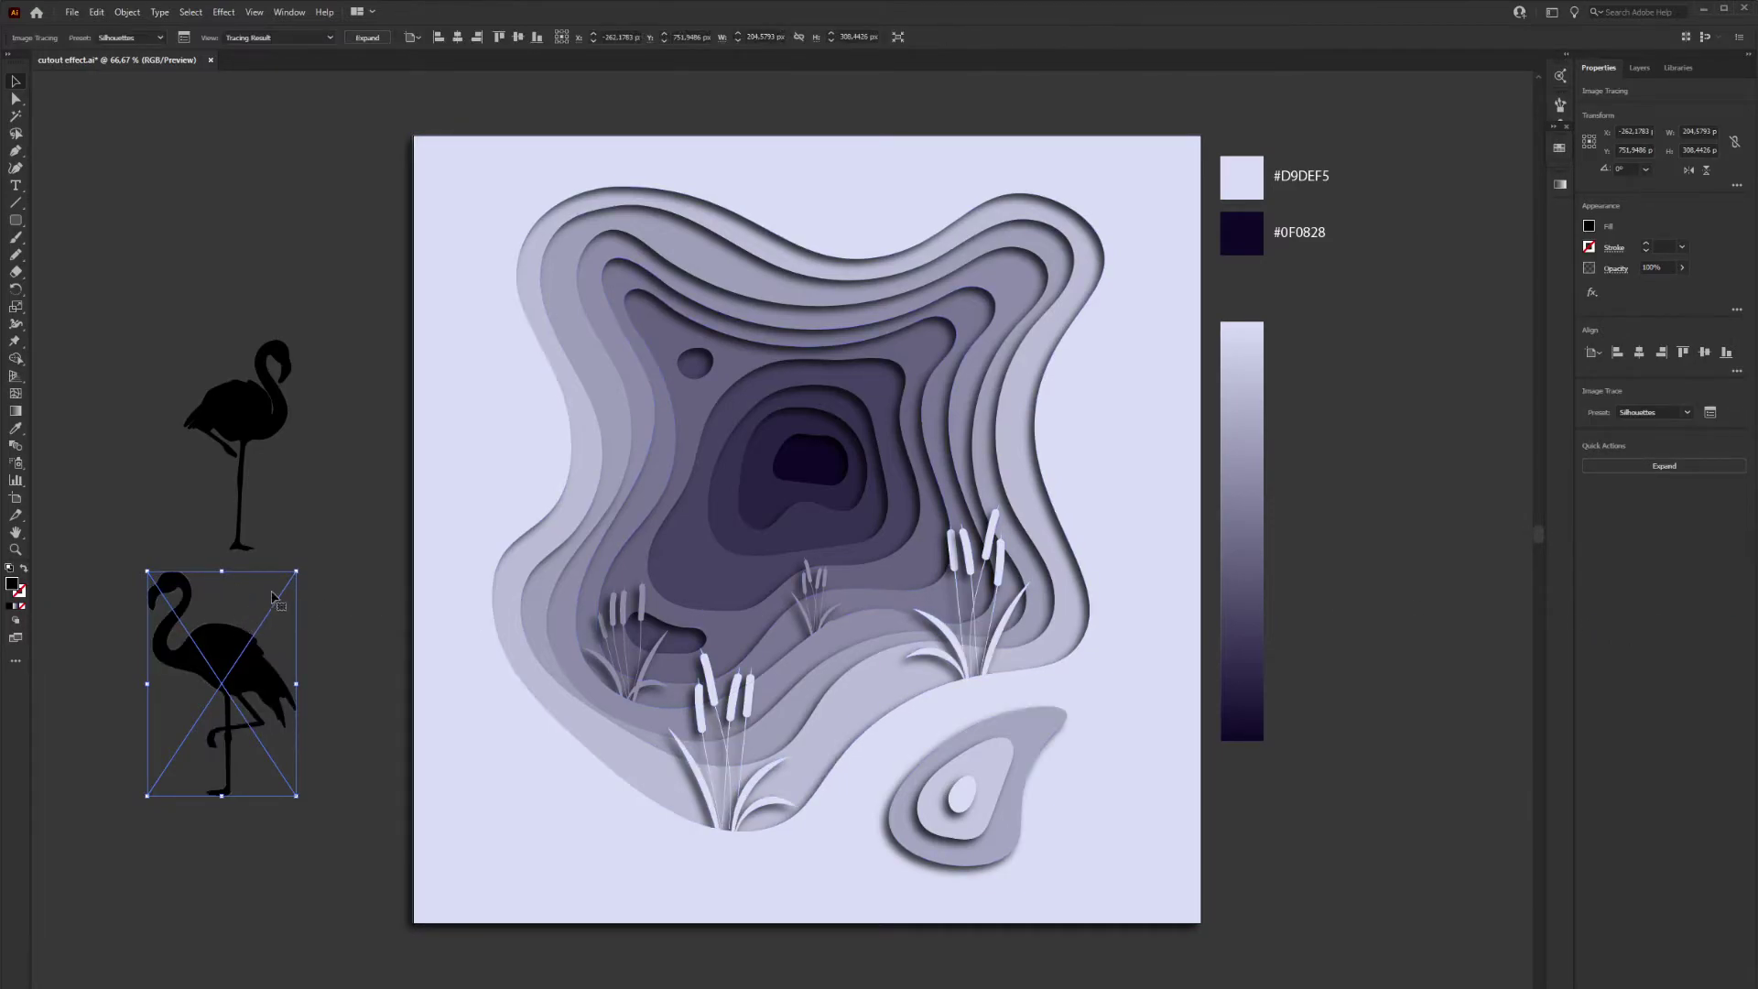
{"action": "left_click", "coordinate": [129, 12]}
{"action": "left_click", "coordinate": [168, 192]}
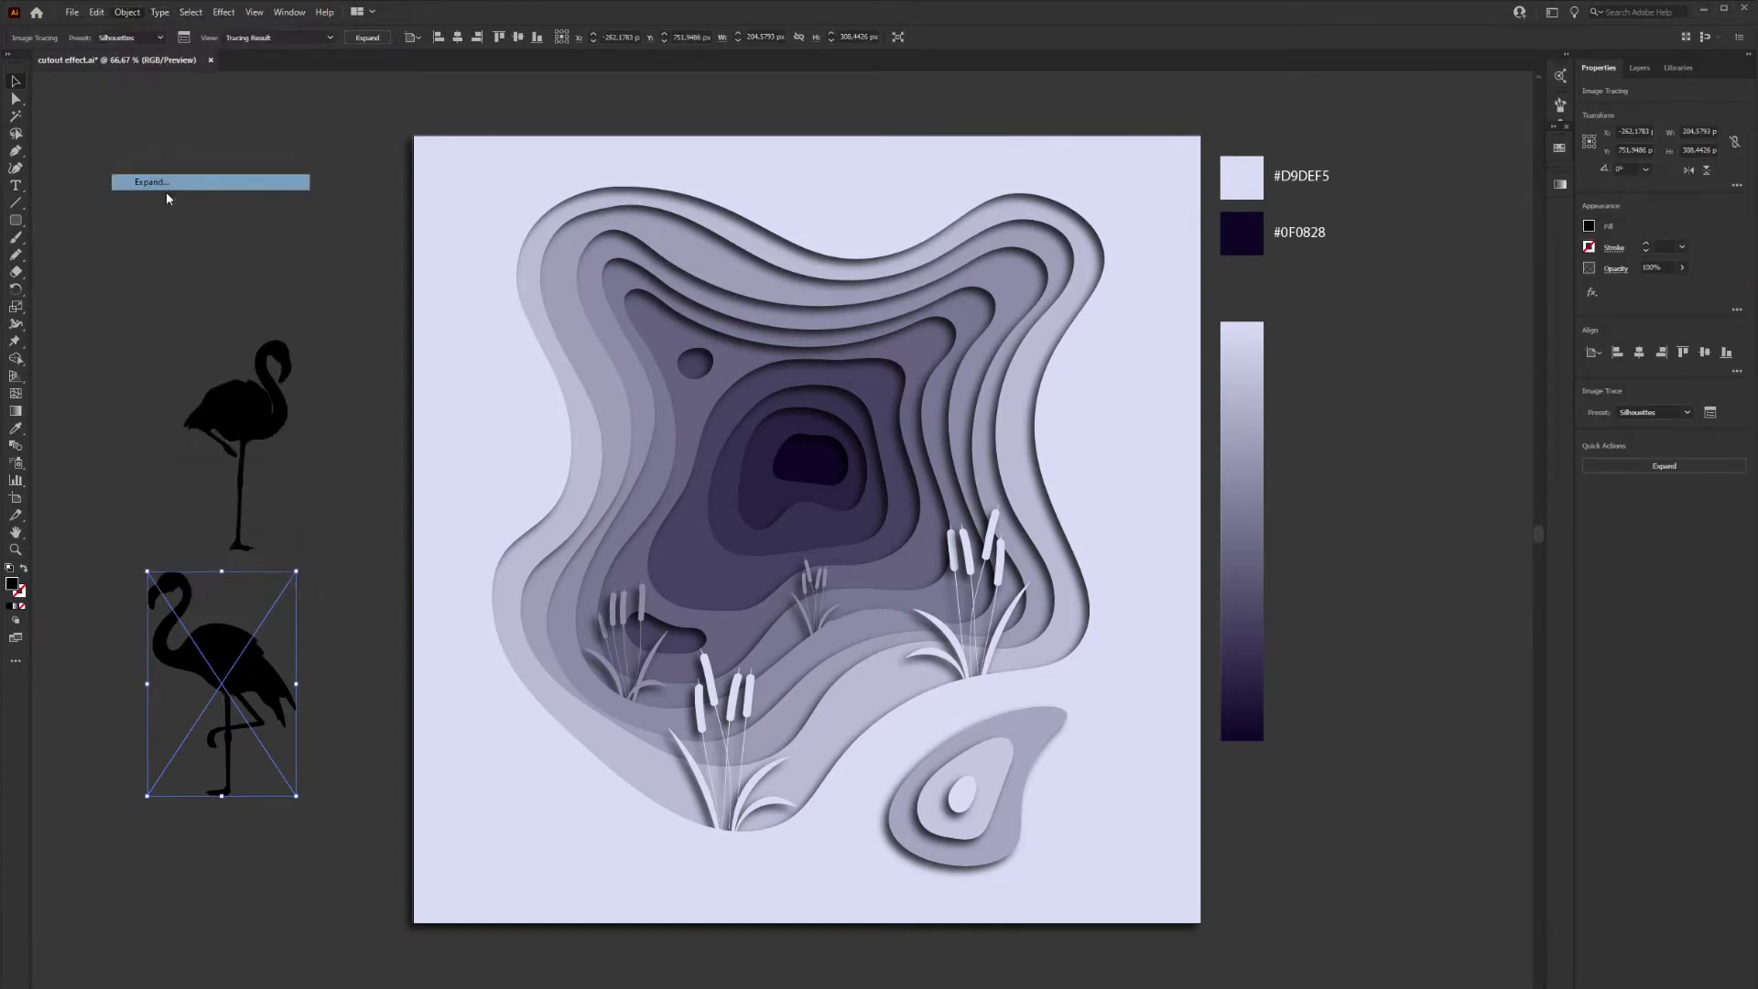
{"action": "left_click", "coordinate": [219, 644]}
{"action": "left_click", "coordinate": [333, 600]}
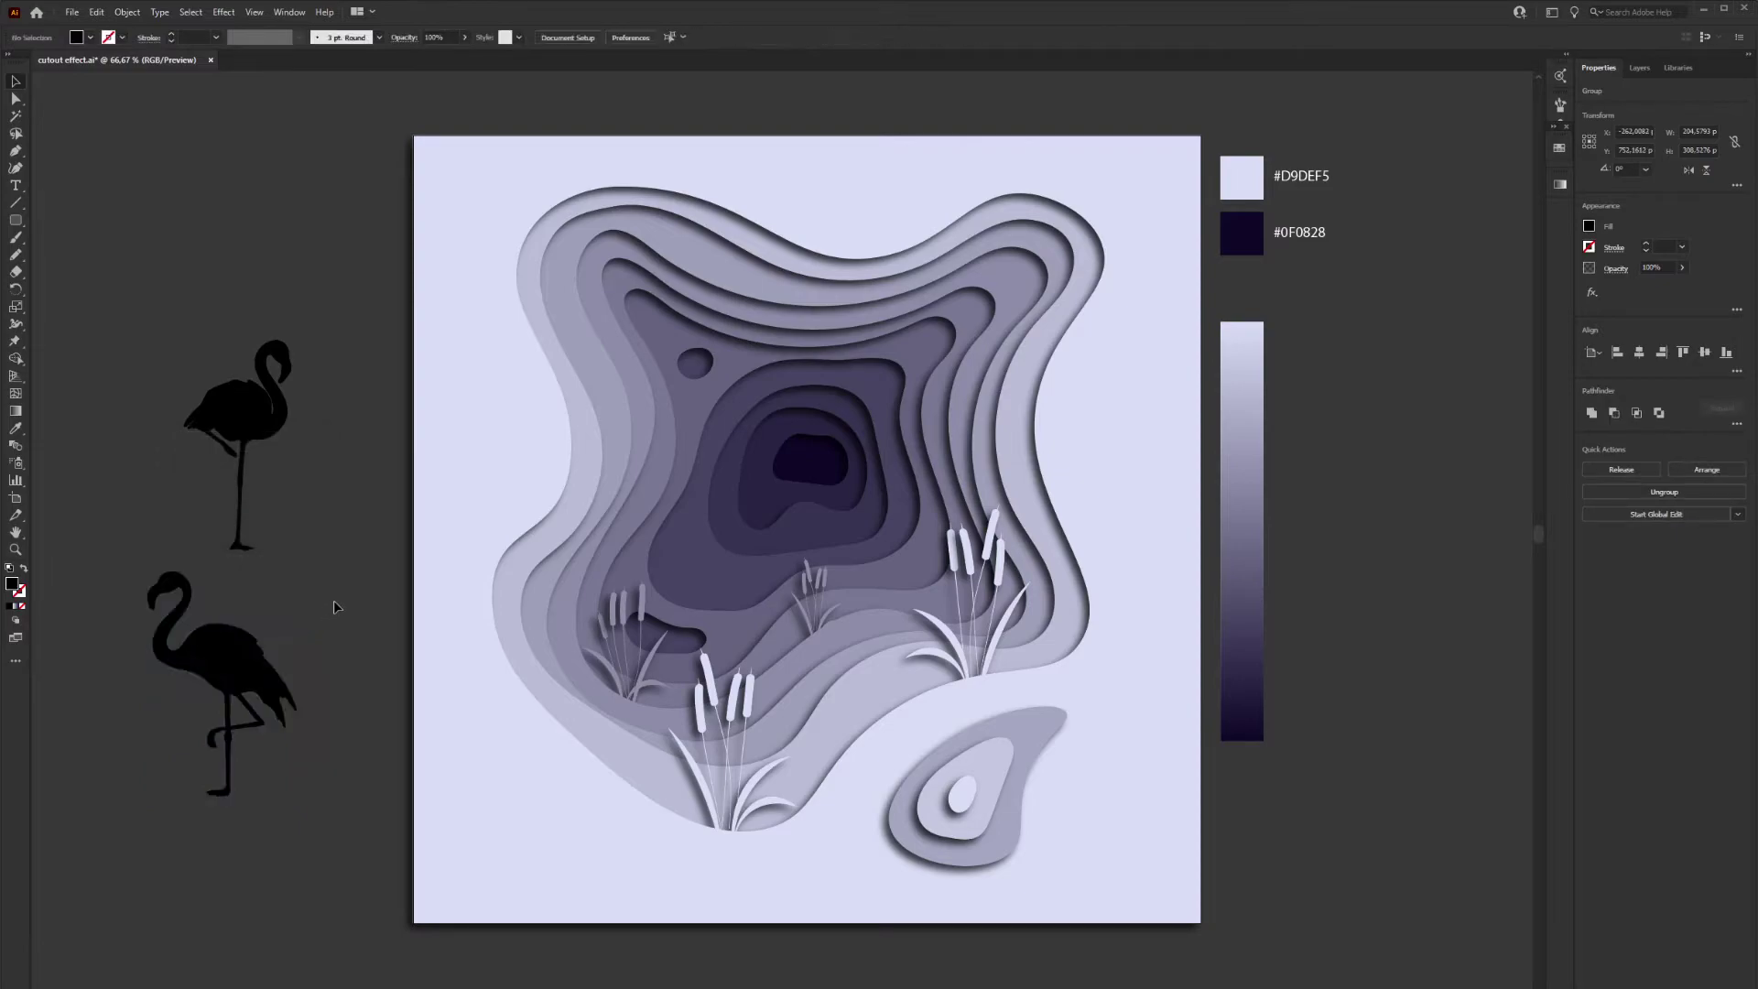
Fill the lower flamingo silhouette with light pink
{"action": "left_click", "coordinate": [243, 678]}
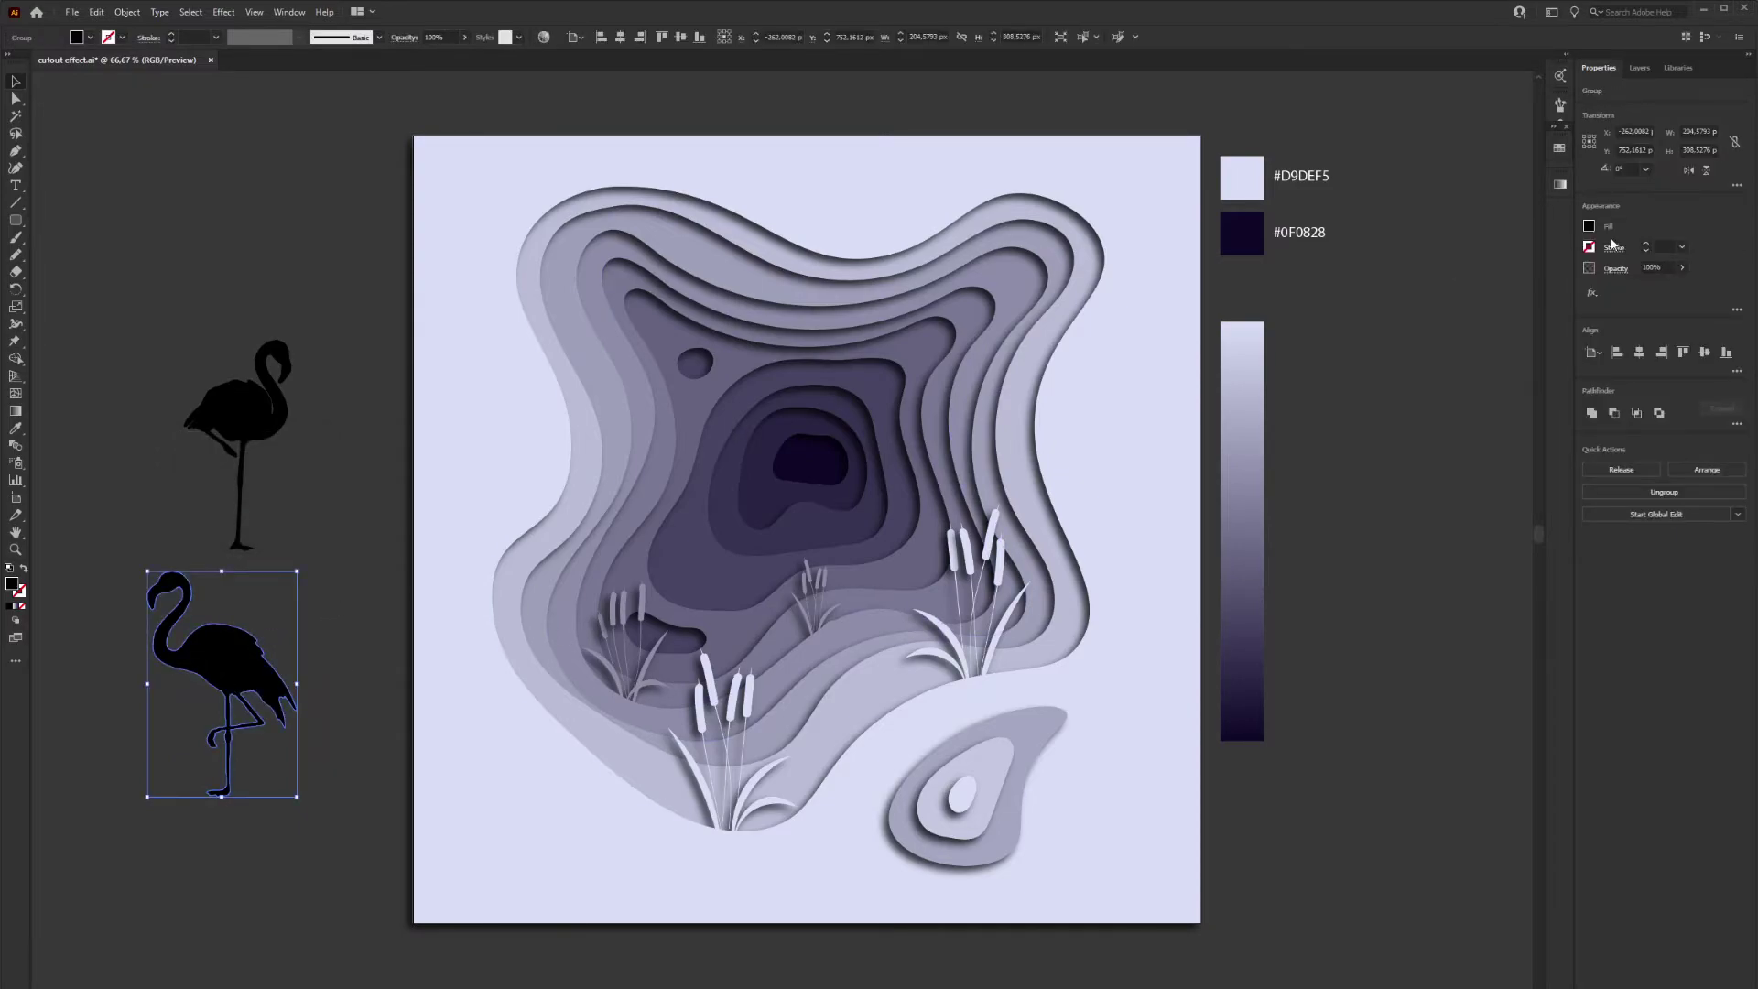
{"action": "left_click", "coordinate": [1589, 228]}
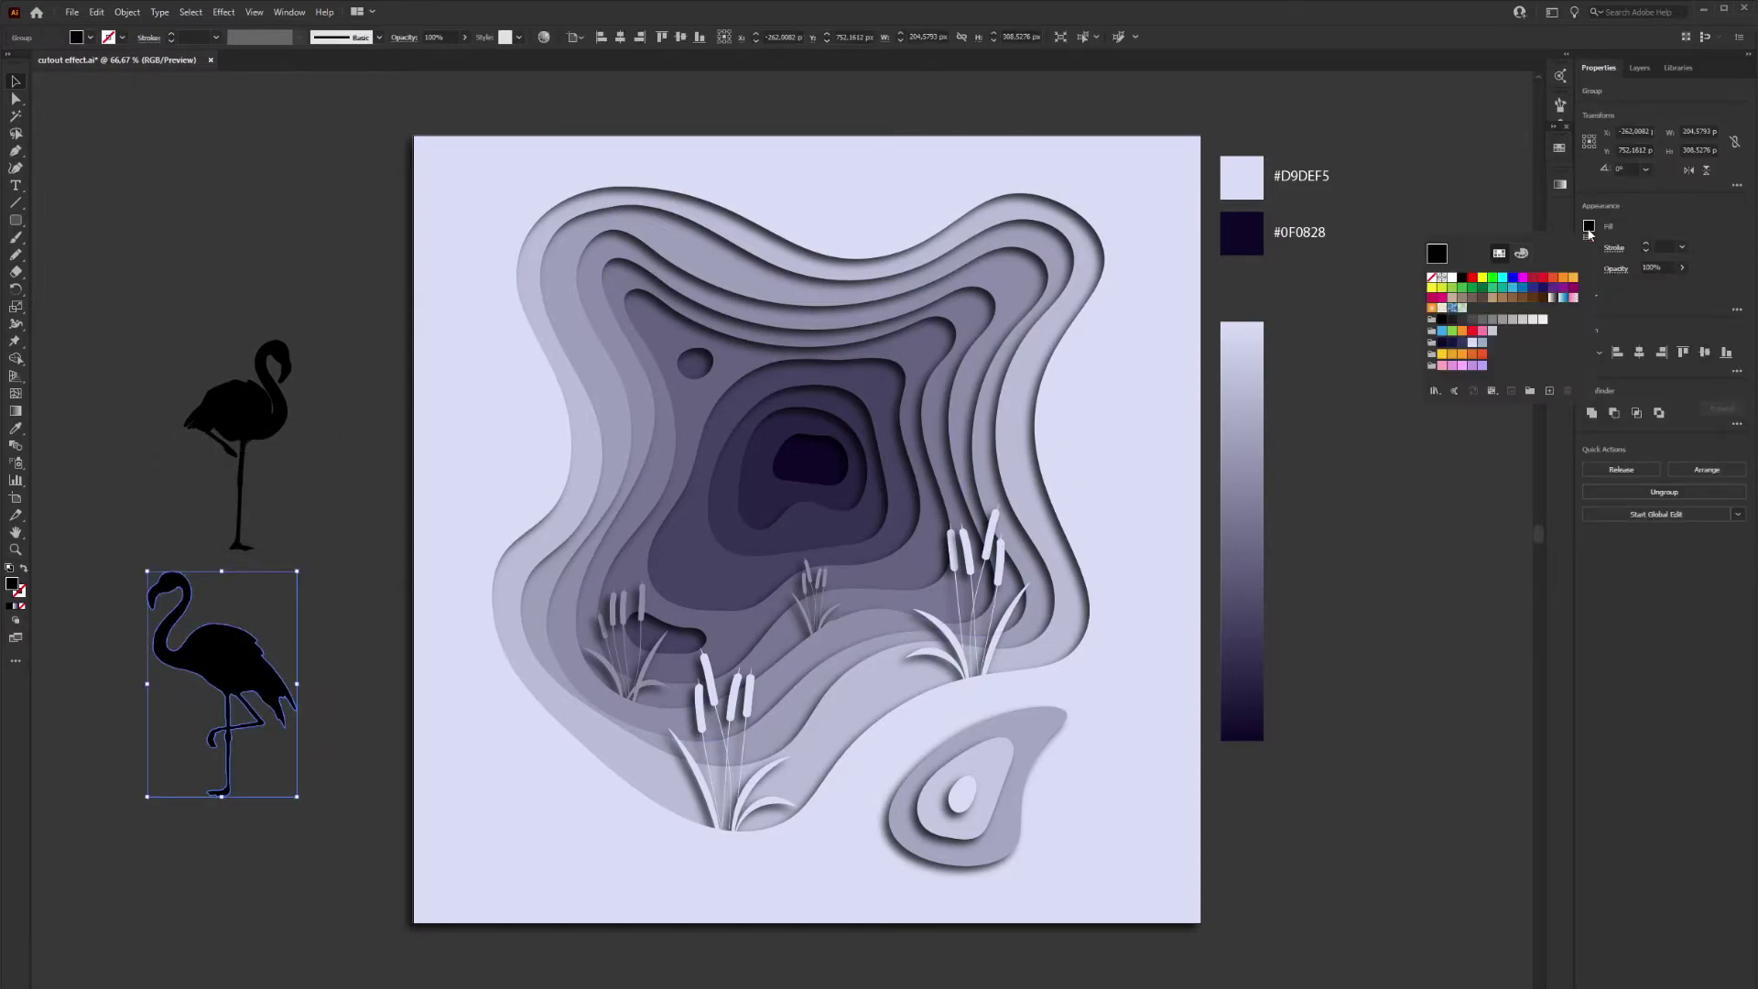
{"action": "left_click", "coordinate": [1440, 367]}
{"action": "left_click", "coordinate": [1440, 644]}
{"action": "left_click", "coordinate": [345, 644]}
Scale the light pink flamingo to about 173 px wide and stand it beside the right cattails with its foot behind the paper ledge
{"action": "left_click_drag", "start_coordinate": [216, 663], "coordinate": [887, 543]}
{"action": "left_click_drag", "start_coordinate": [942, 475], "coordinate": [957, 454]}
{"action": "left_click_drag", "start_coordinate": [901, 540], "coordinate": [904, 542]}
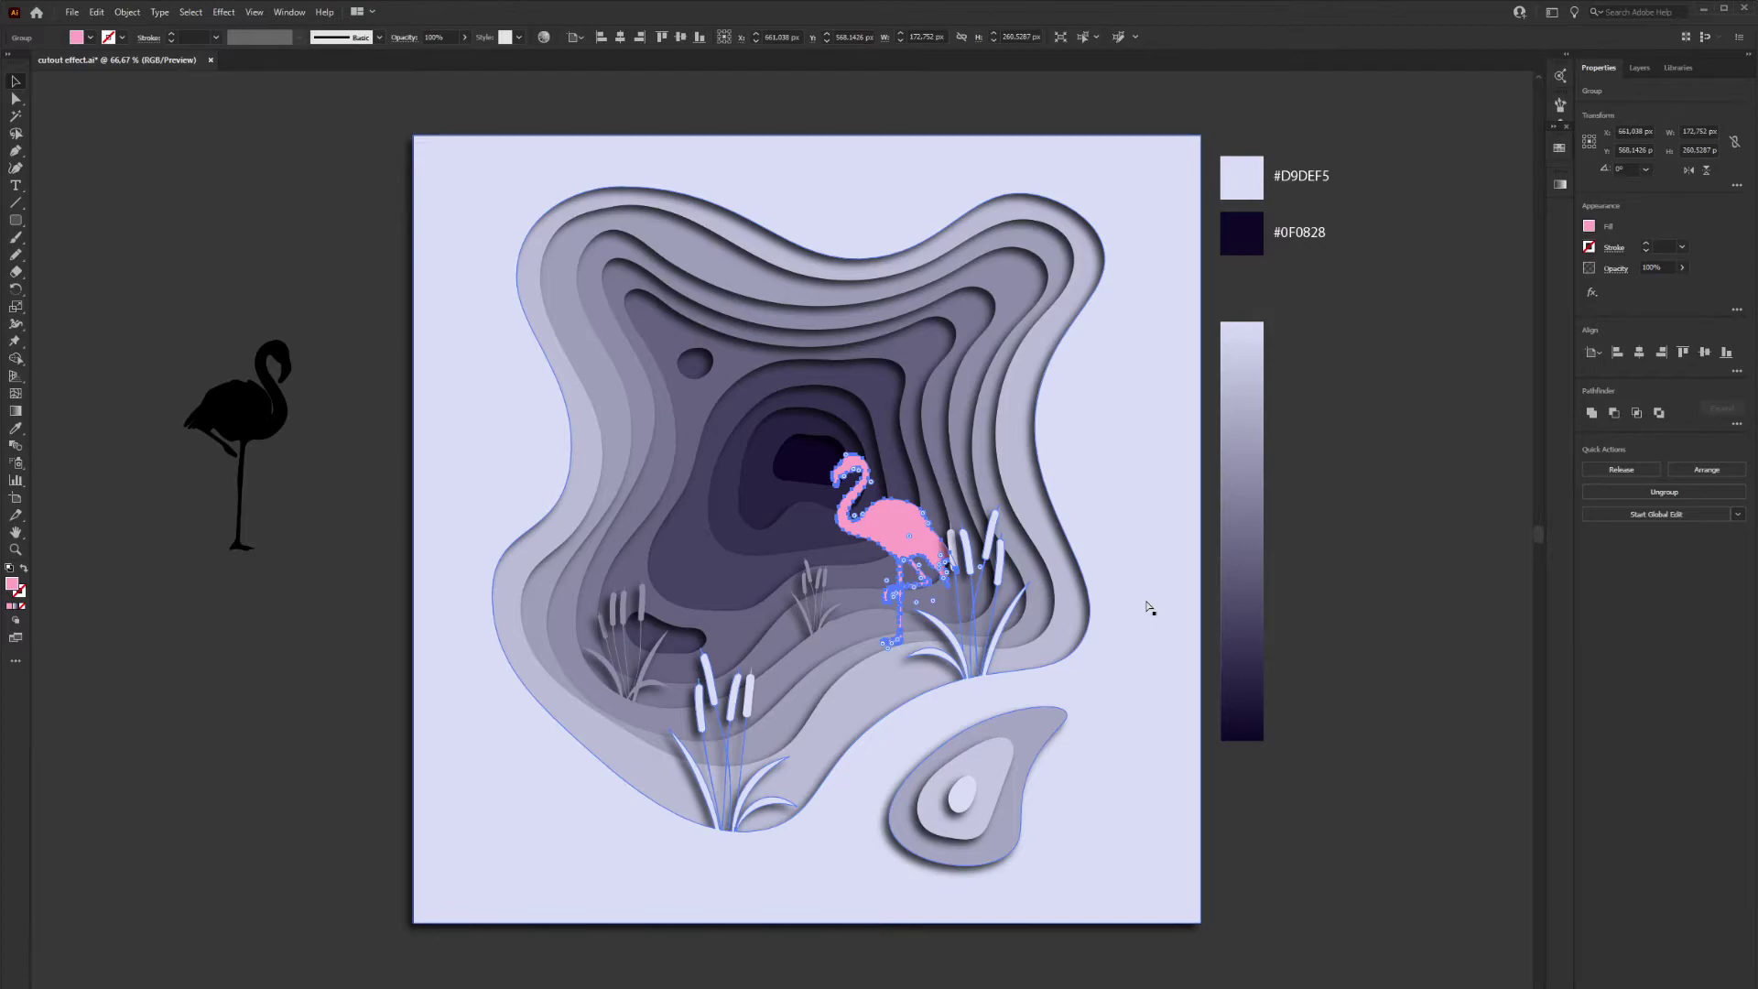
{"action": "left_click", "coordinate": [1282, 606]}
{"action": "left_click_drag", "start_coordinate": [906, 536], "coordinate": [906, 529]}
{"action": "left_click", "coordinate": [1334, 907]}
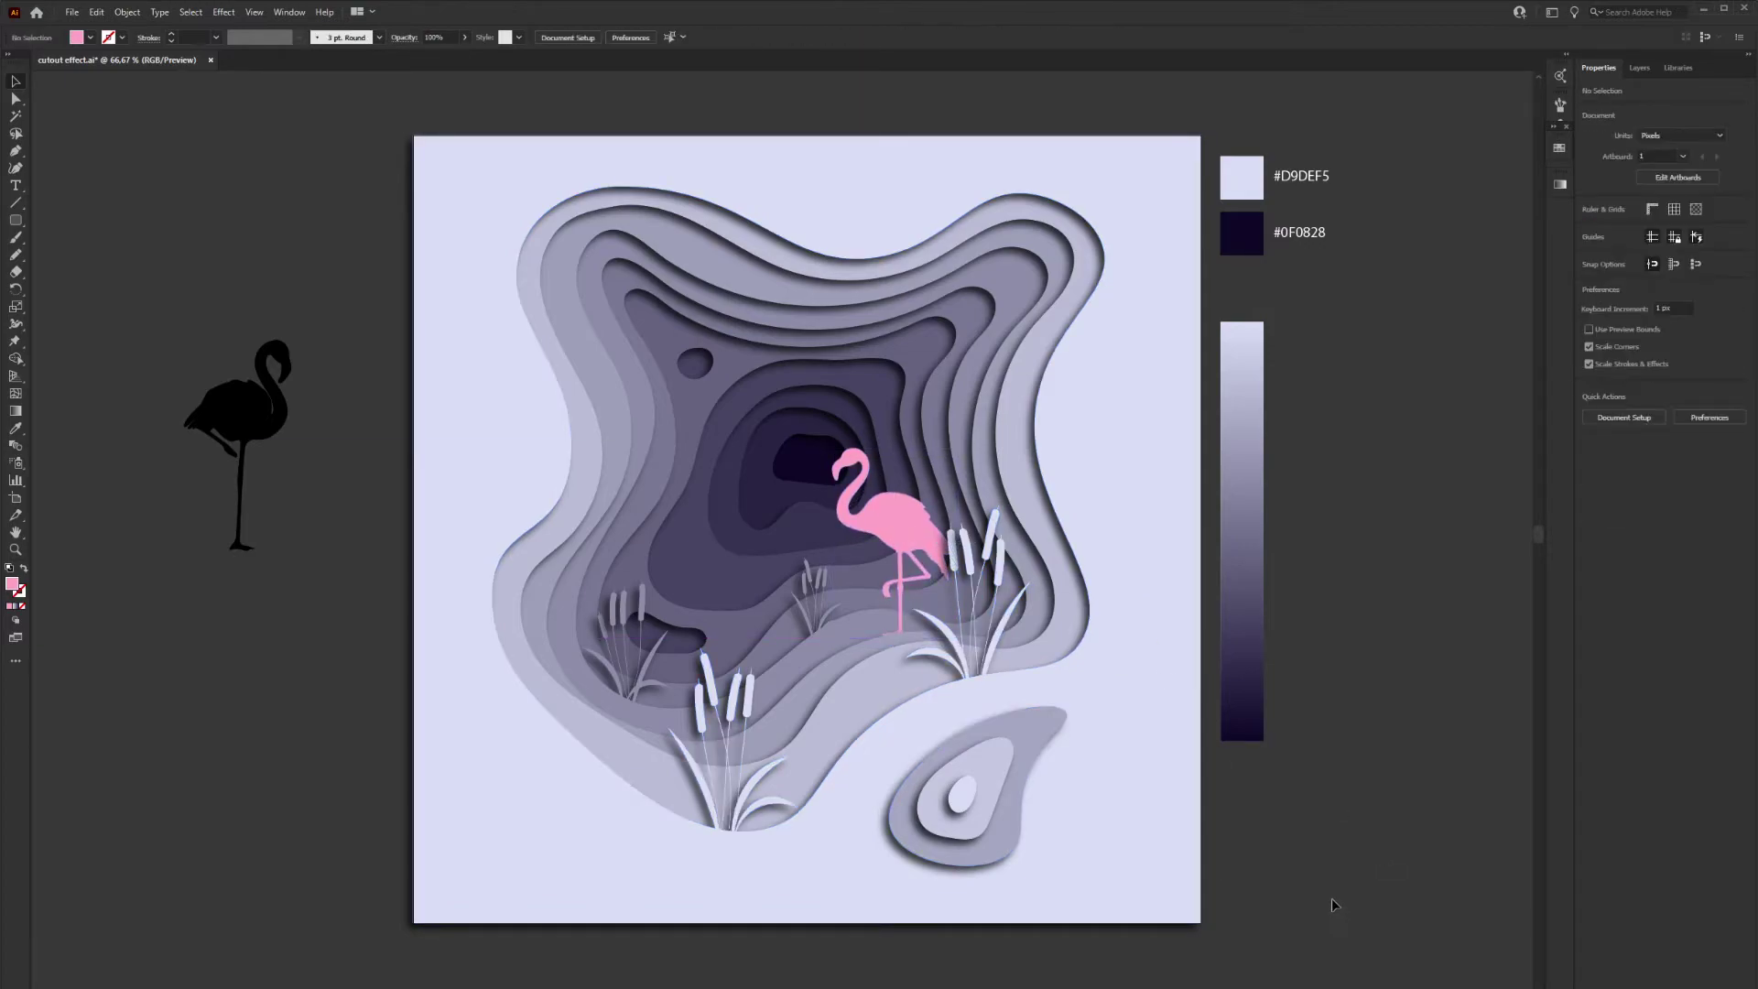
Copy the first flamingo's pink onto the remaining black flamingo and darken its fill to #E872A0
{"action": "left_click", "coordinate": [902, 526]}
{"action": "left_click", "coordinate": [391, 477]}
{"action": "left_click", "coordinate": [248, 412]}
{"action": "key", "text": "i"}
{"action": "left_click", "coordinate": [902, 522]}
{"action": "left_click", "coordinate": [1588, 226]}
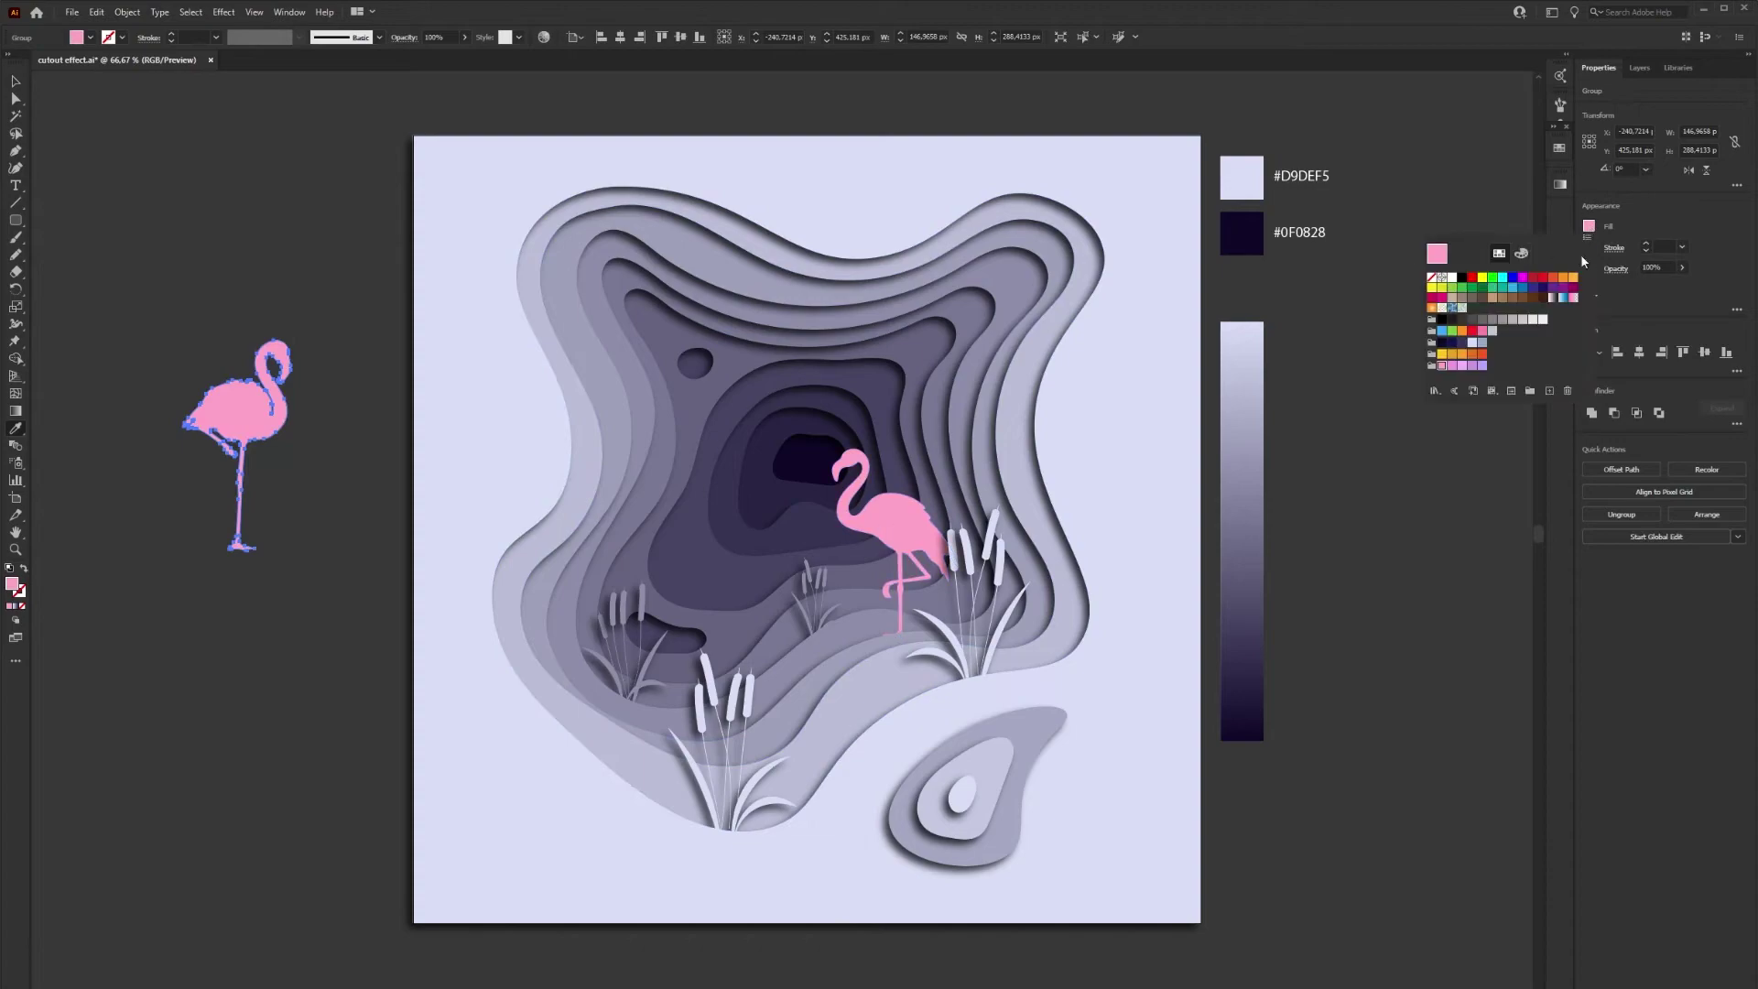
{"action": "left_click", "coordinate": [1520, 252]}
{"action": "left_click_drag", "start_coordinate": [1500, 306], "coordinate": [1537, 332]}
{"action": "key", "text": "v"}
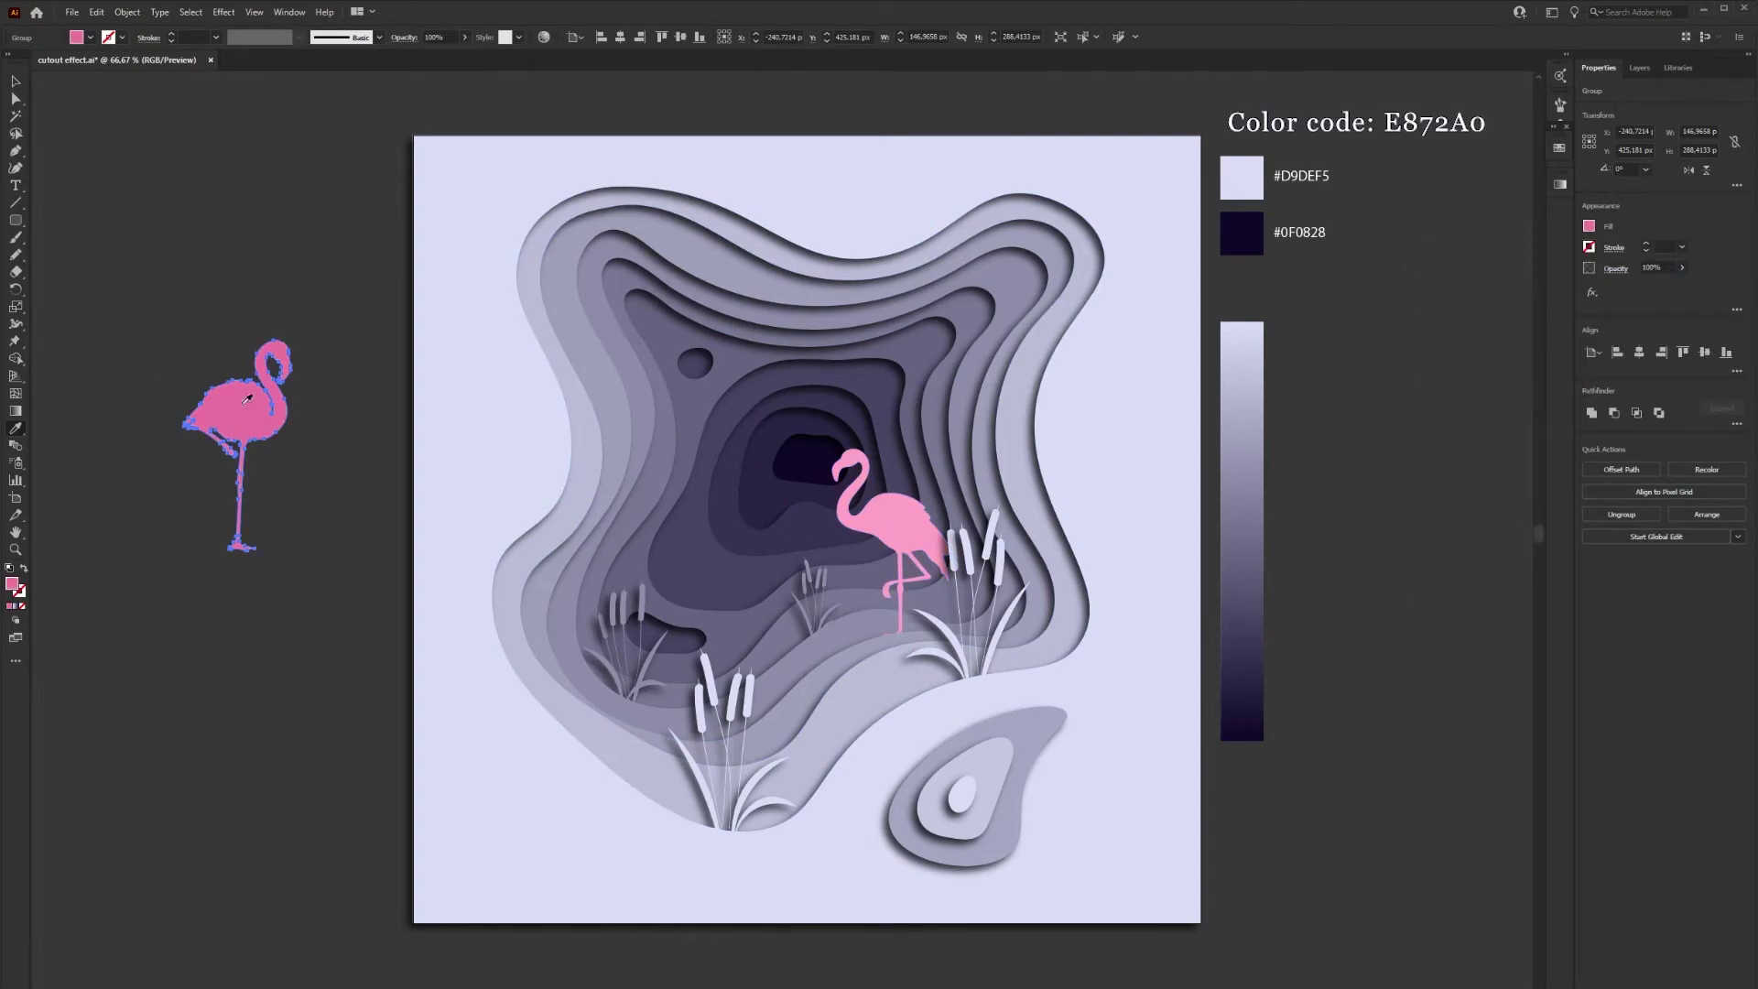
Place the darker pink flamingo on the inner layers left of the first one and scale it down as a distant bird
{"action": "left_click_drag", "start_coordinate": [245, 395], "coordinate": [744, 461]}
{"action": "left_click_drag", "start_coordinate": [790, 404], "coordinate": [719, 536]}
{"action": "key", "text": "ctrl+shift+a"}
{"action": "left_click", "coordinate": [1406, 859]}
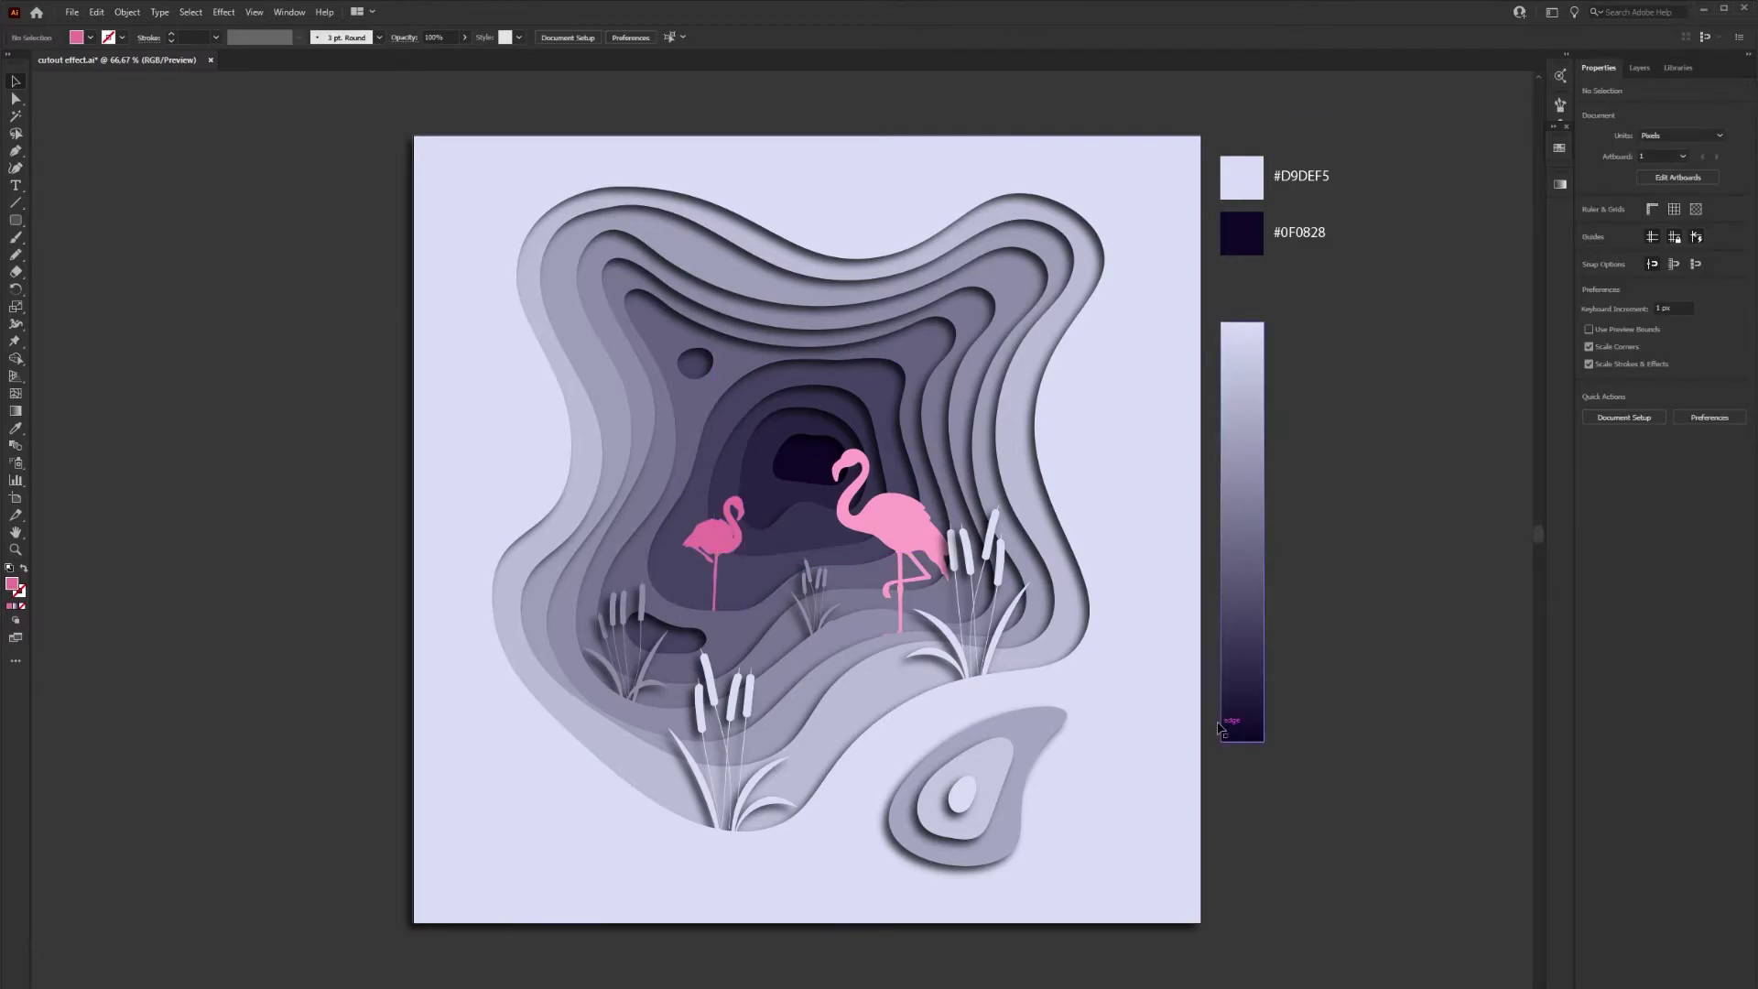
Shift the large flamingo left and slightly down, and nudge the small flamingo slightly up and right
{"action": "left_click_drag", "start_coordinate": [903, 533], "coordinate": [872, 545]}
{"action": "key", "text": "ctrl+shift+a"}
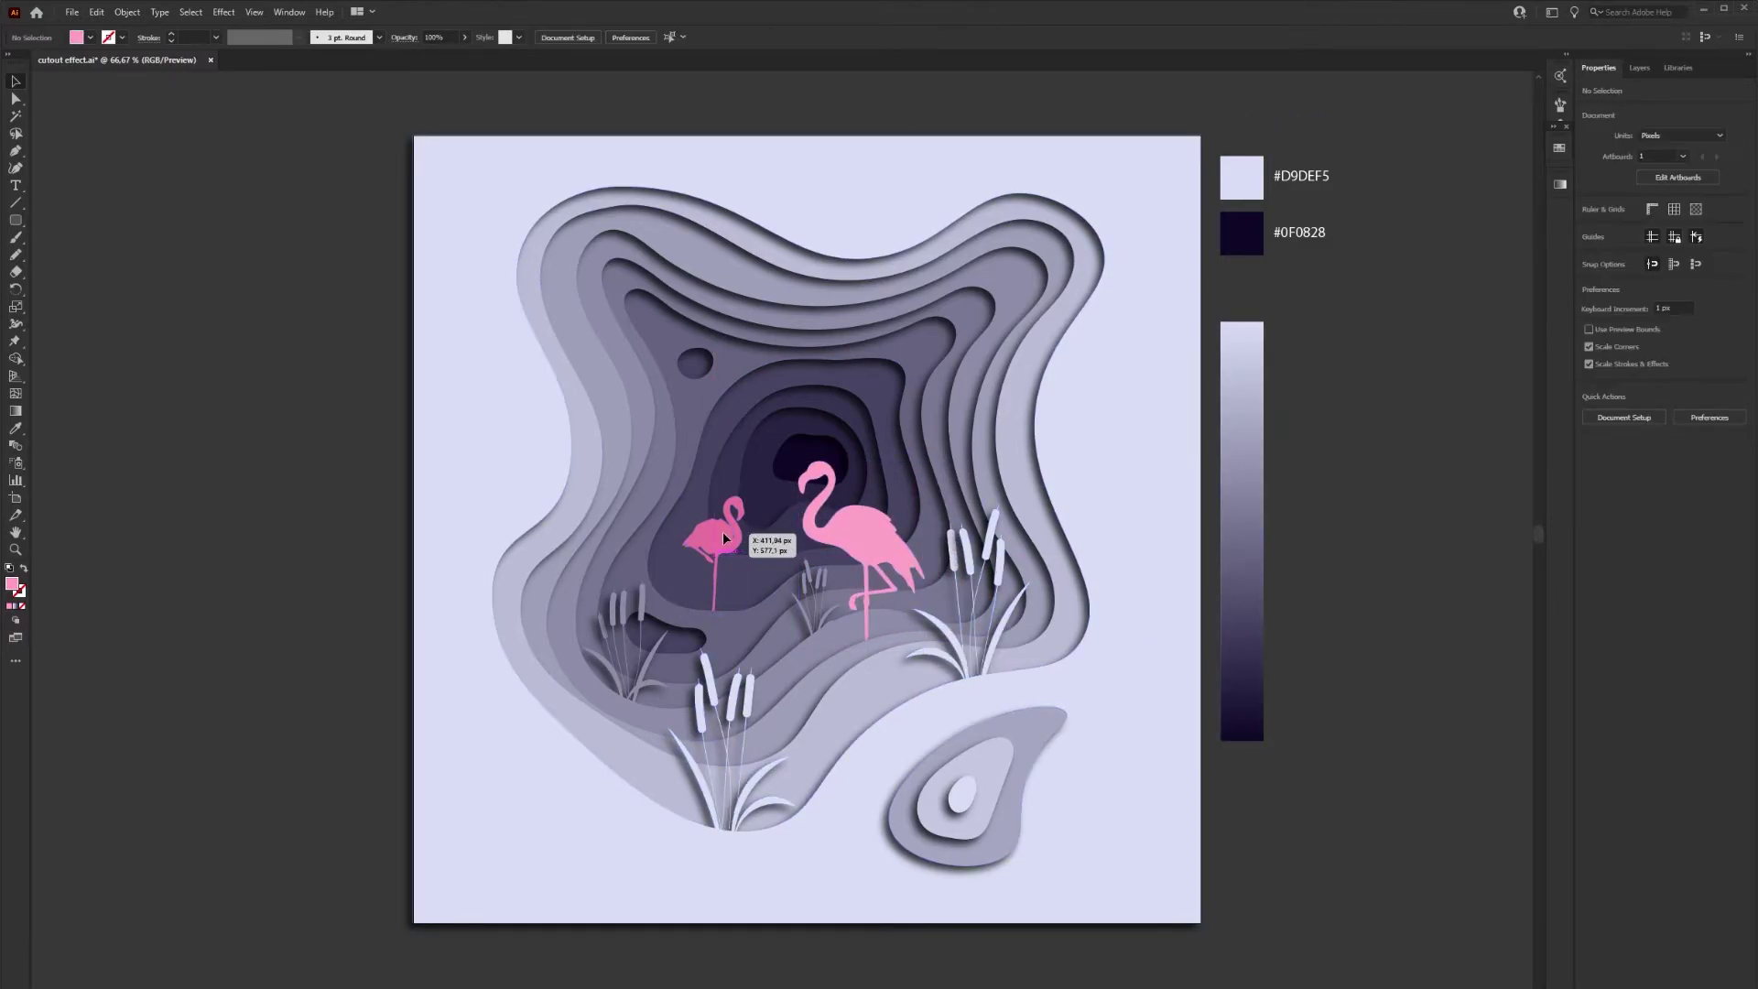
{"action": "left_click_drag", "start_coordinate": [722, 531], "coordinate": [727, 526]}
{"action": "key", "text": "ctrl+shift+a"}
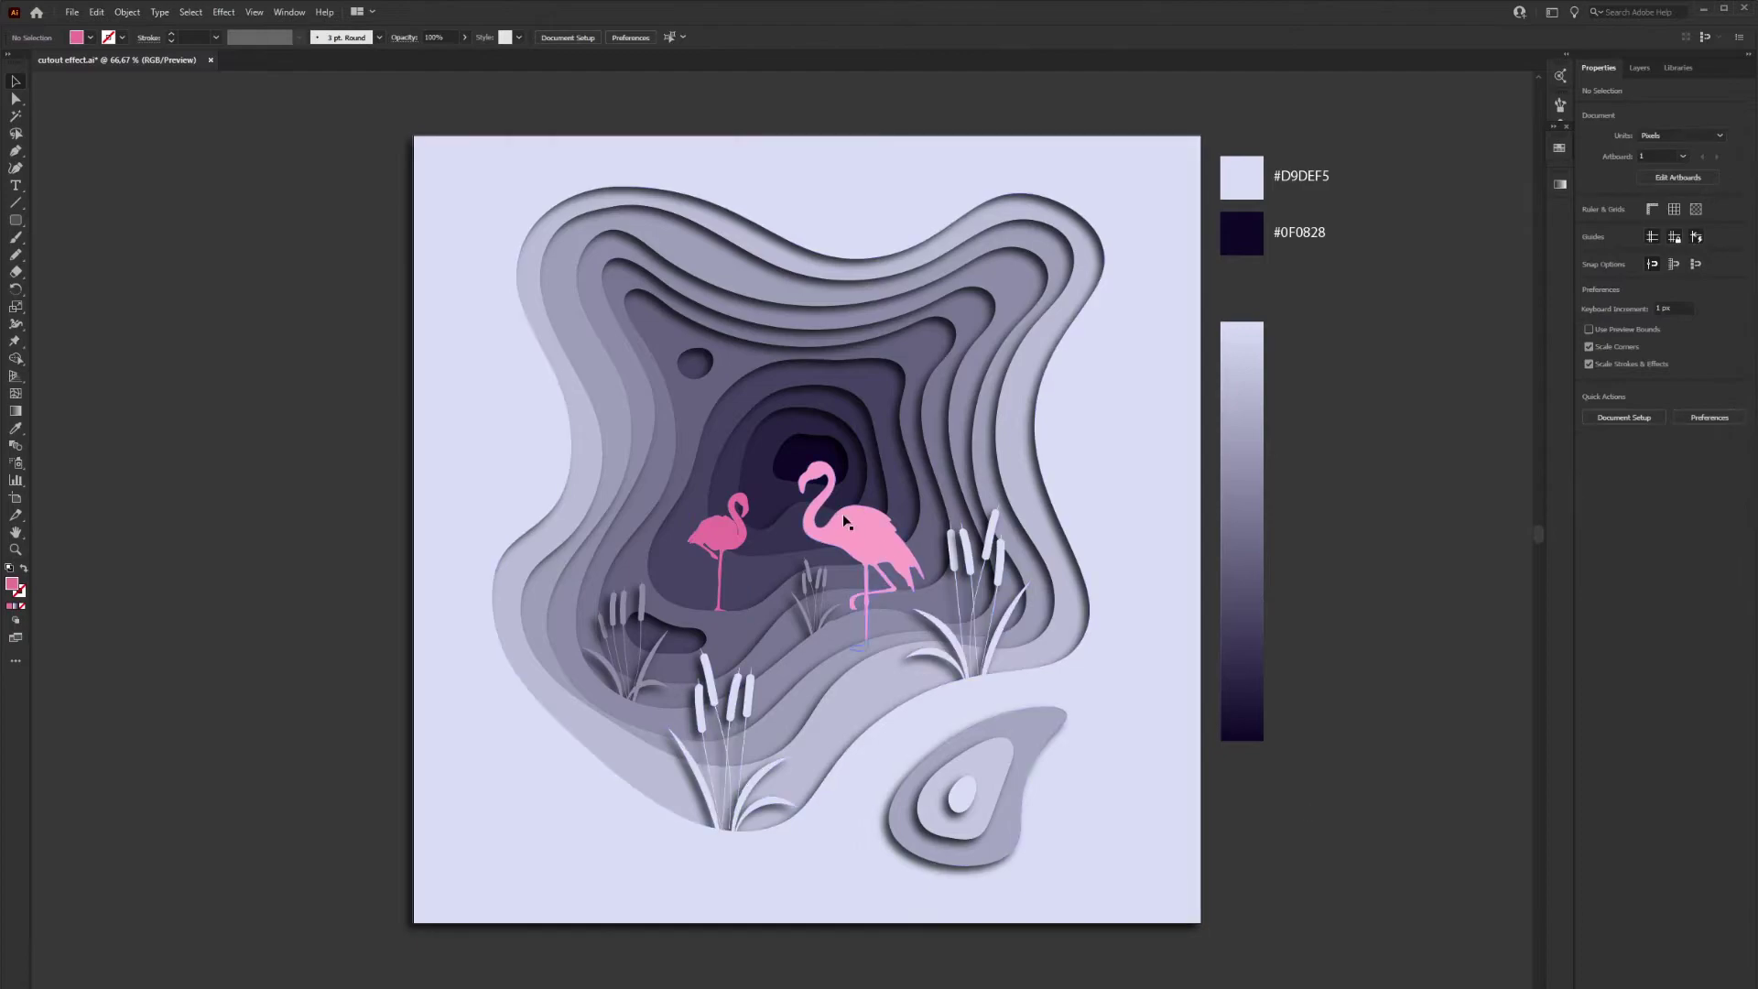
Apply a drop shadow to both flamingos in Multiply mode with 75% opacity, X offset -7 px, Y offset 7 px and 5 px blur
{"action": "left_click", "coordinate": [866, 547]}
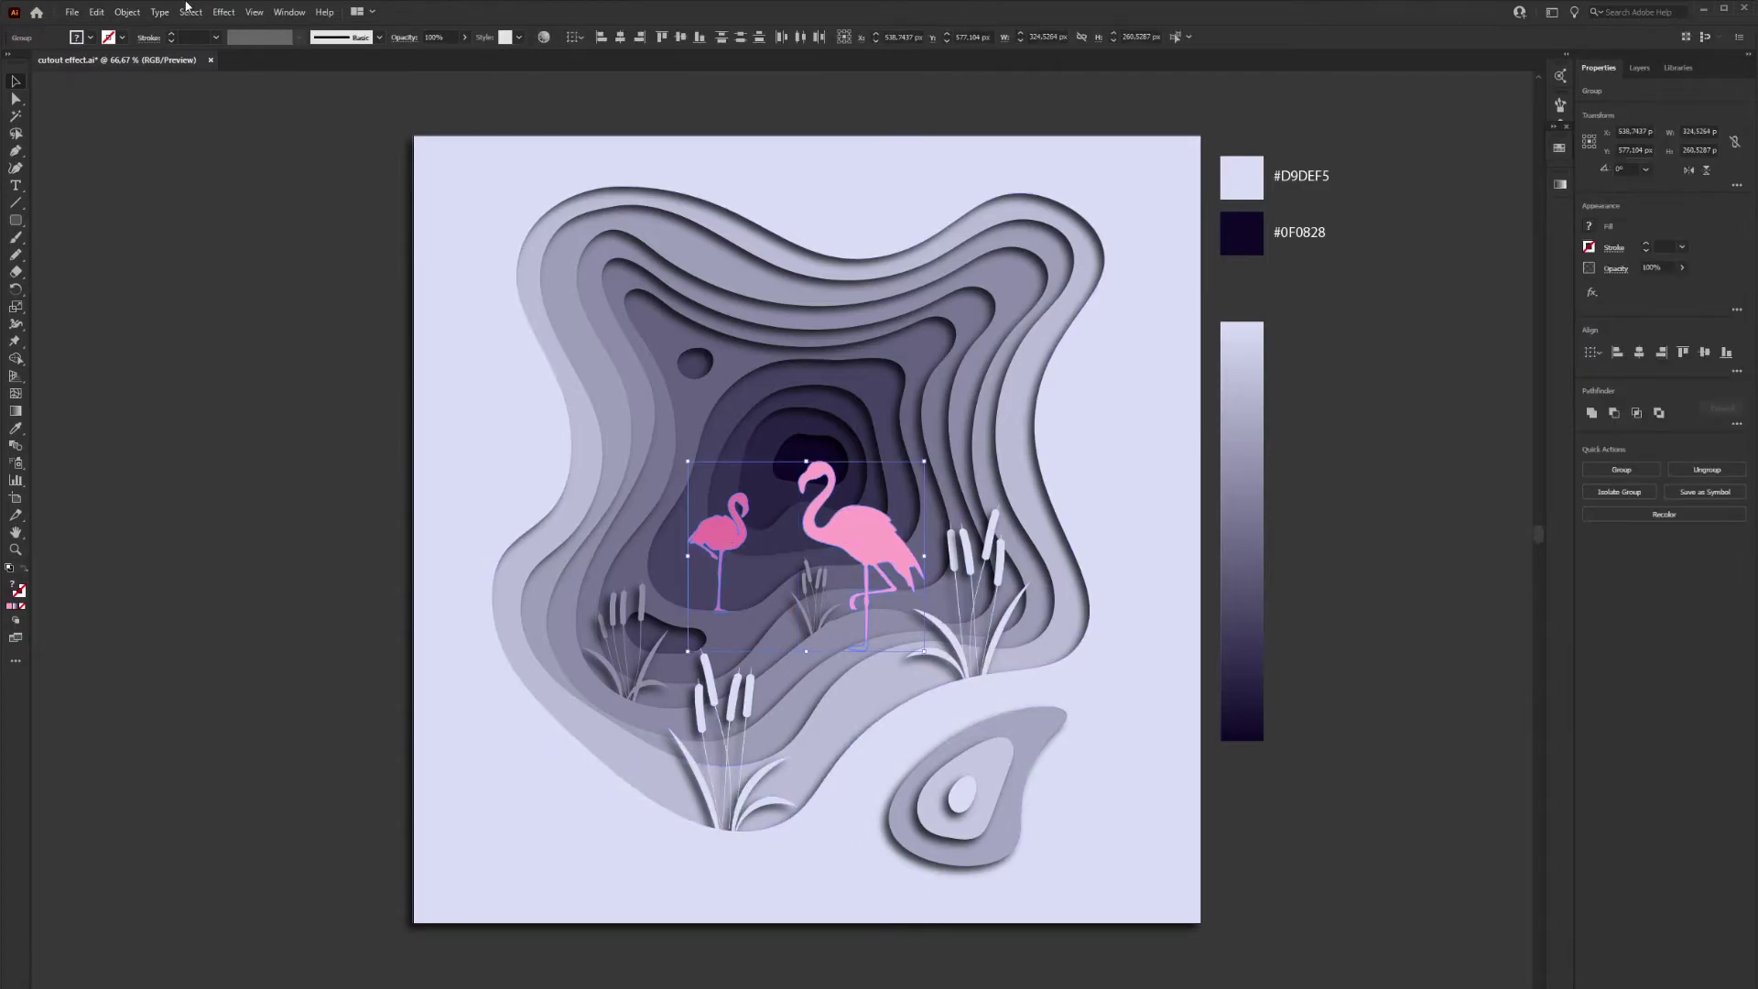
{"action": "left_click", "coordinate": [221, 13]}
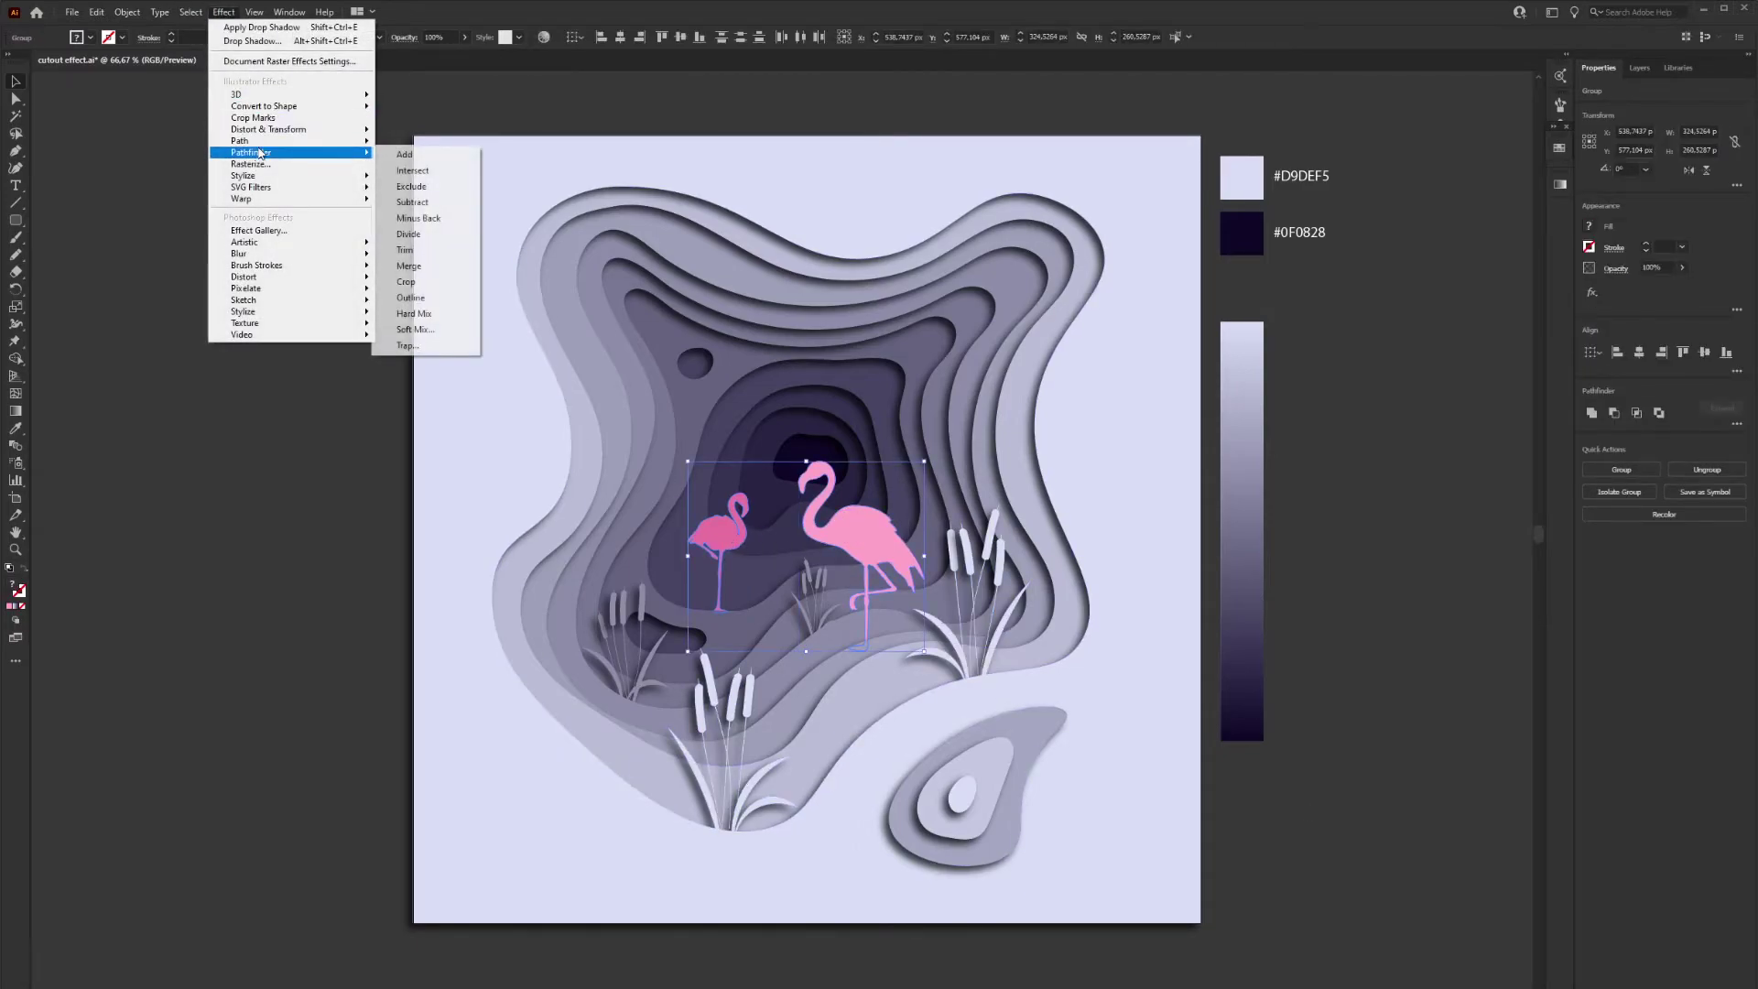
{"action": "mouse_move", "coordinate": [313, 182]}
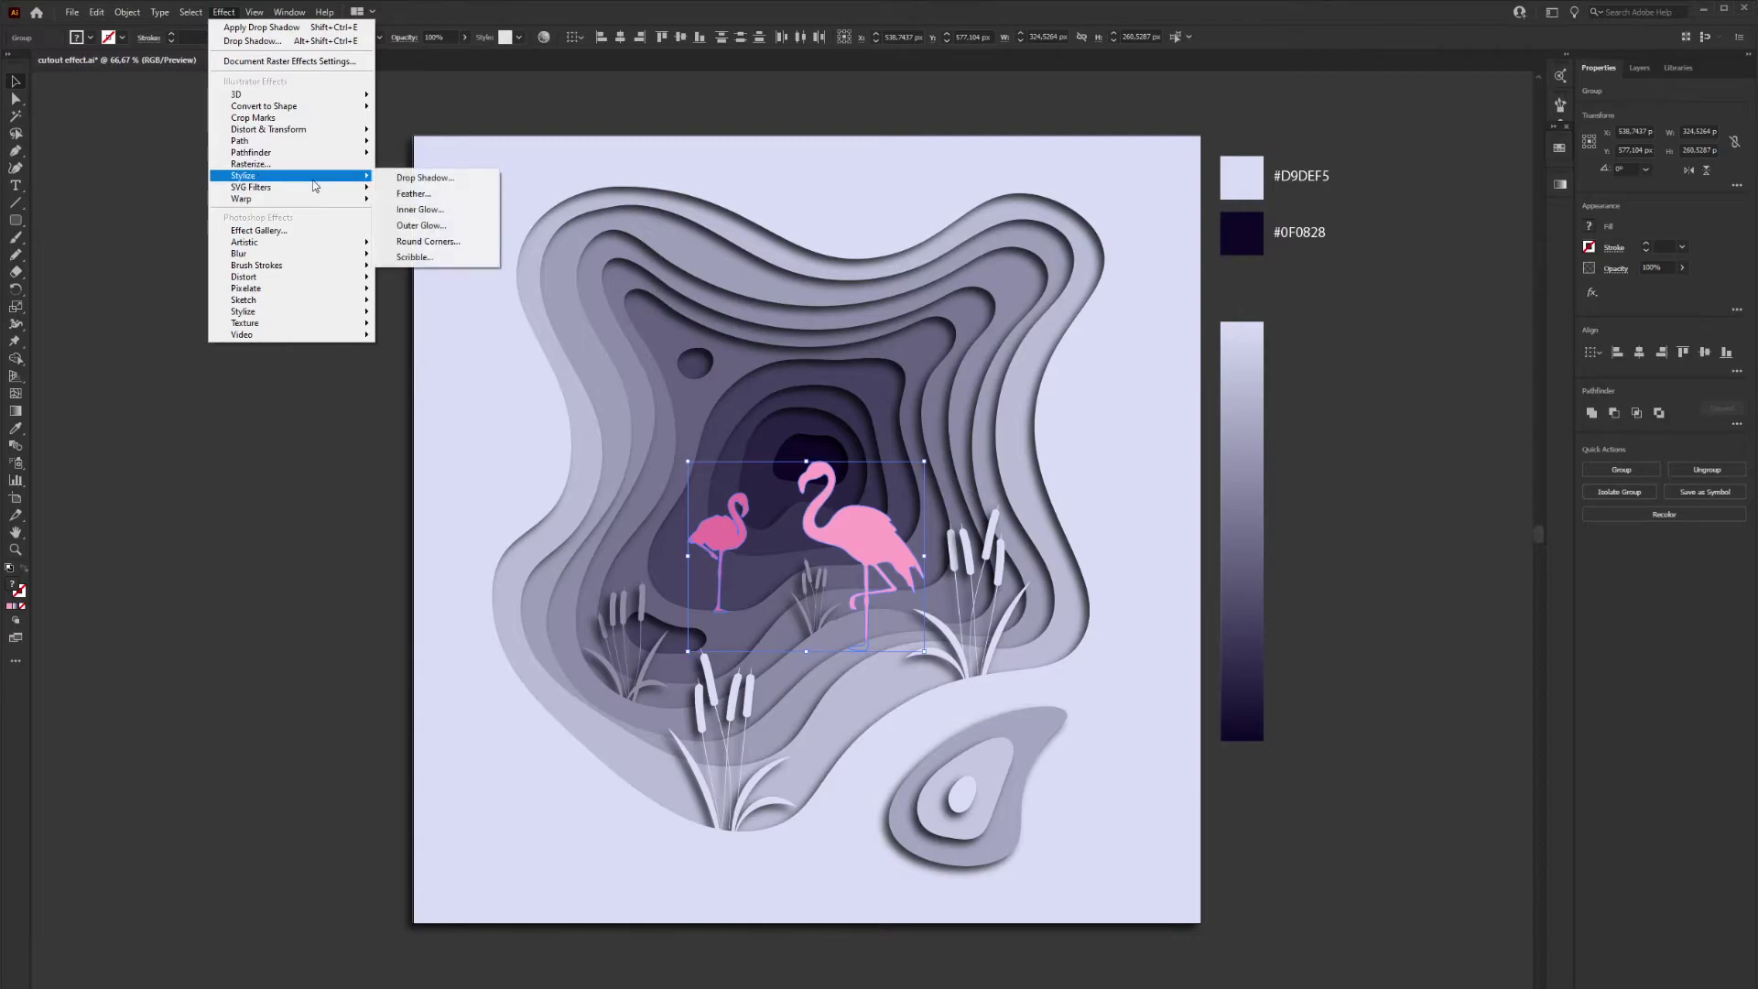
{"action": "left_click", "coordinate": [420, 183]}
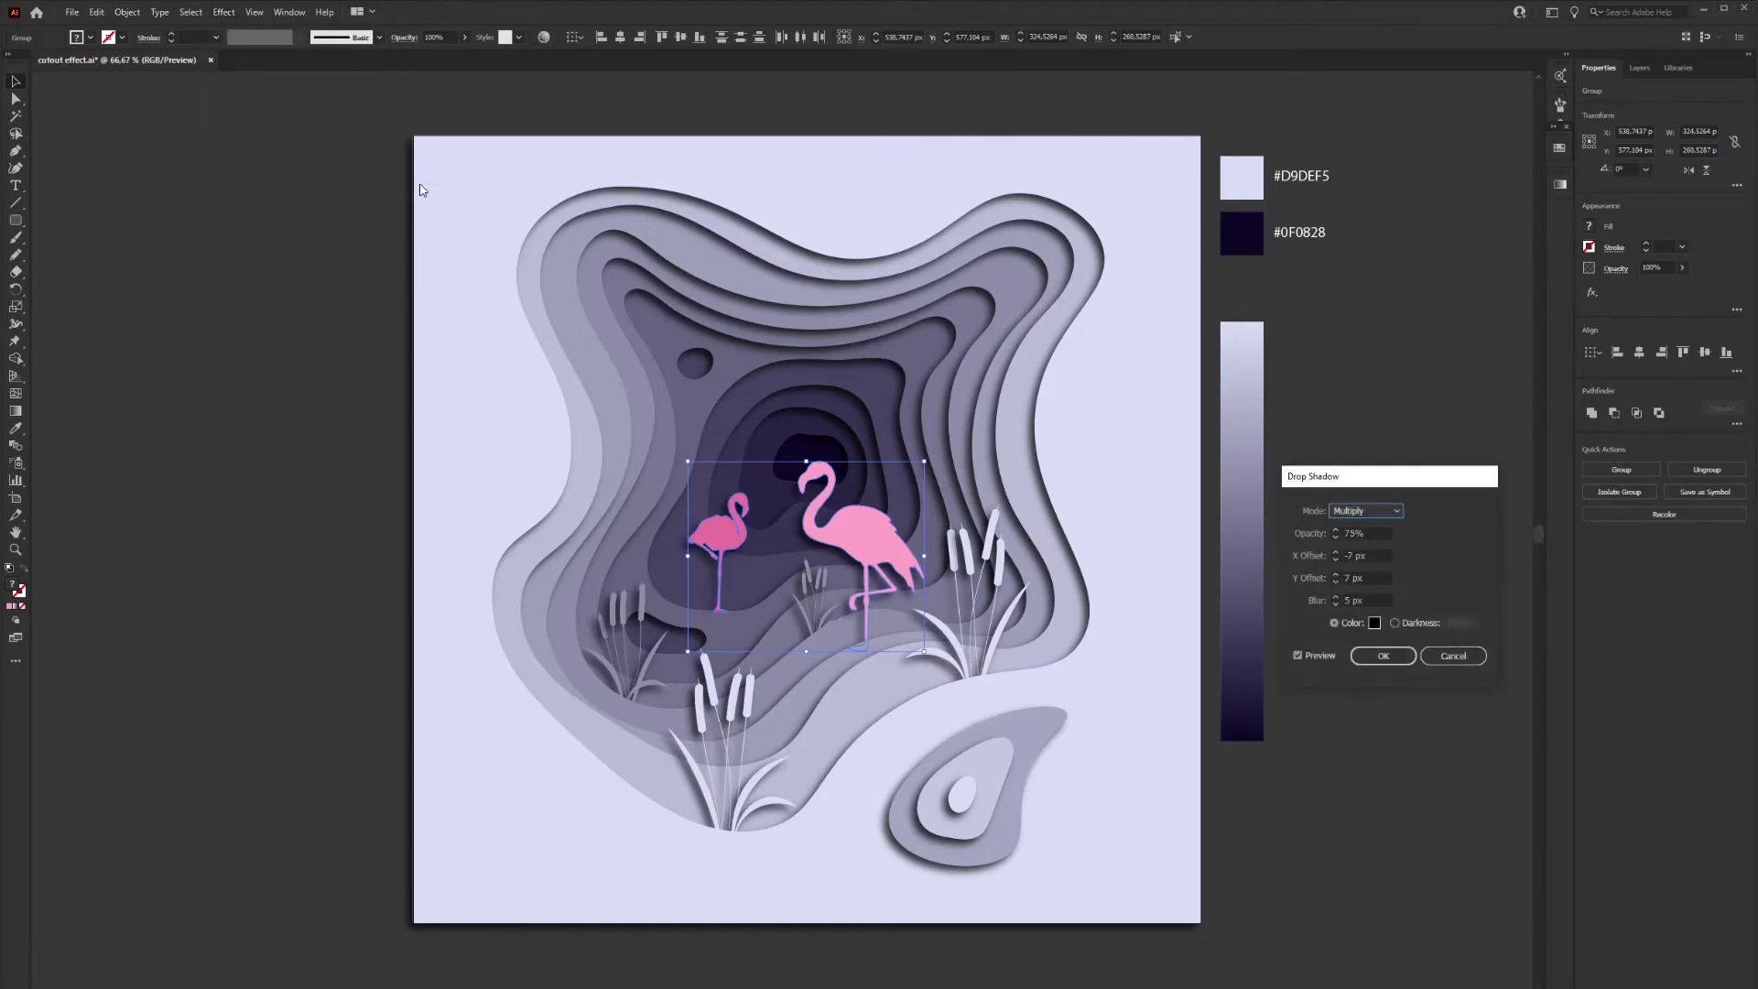
{"action": "left_click", "coordinate": [1382, 655]}
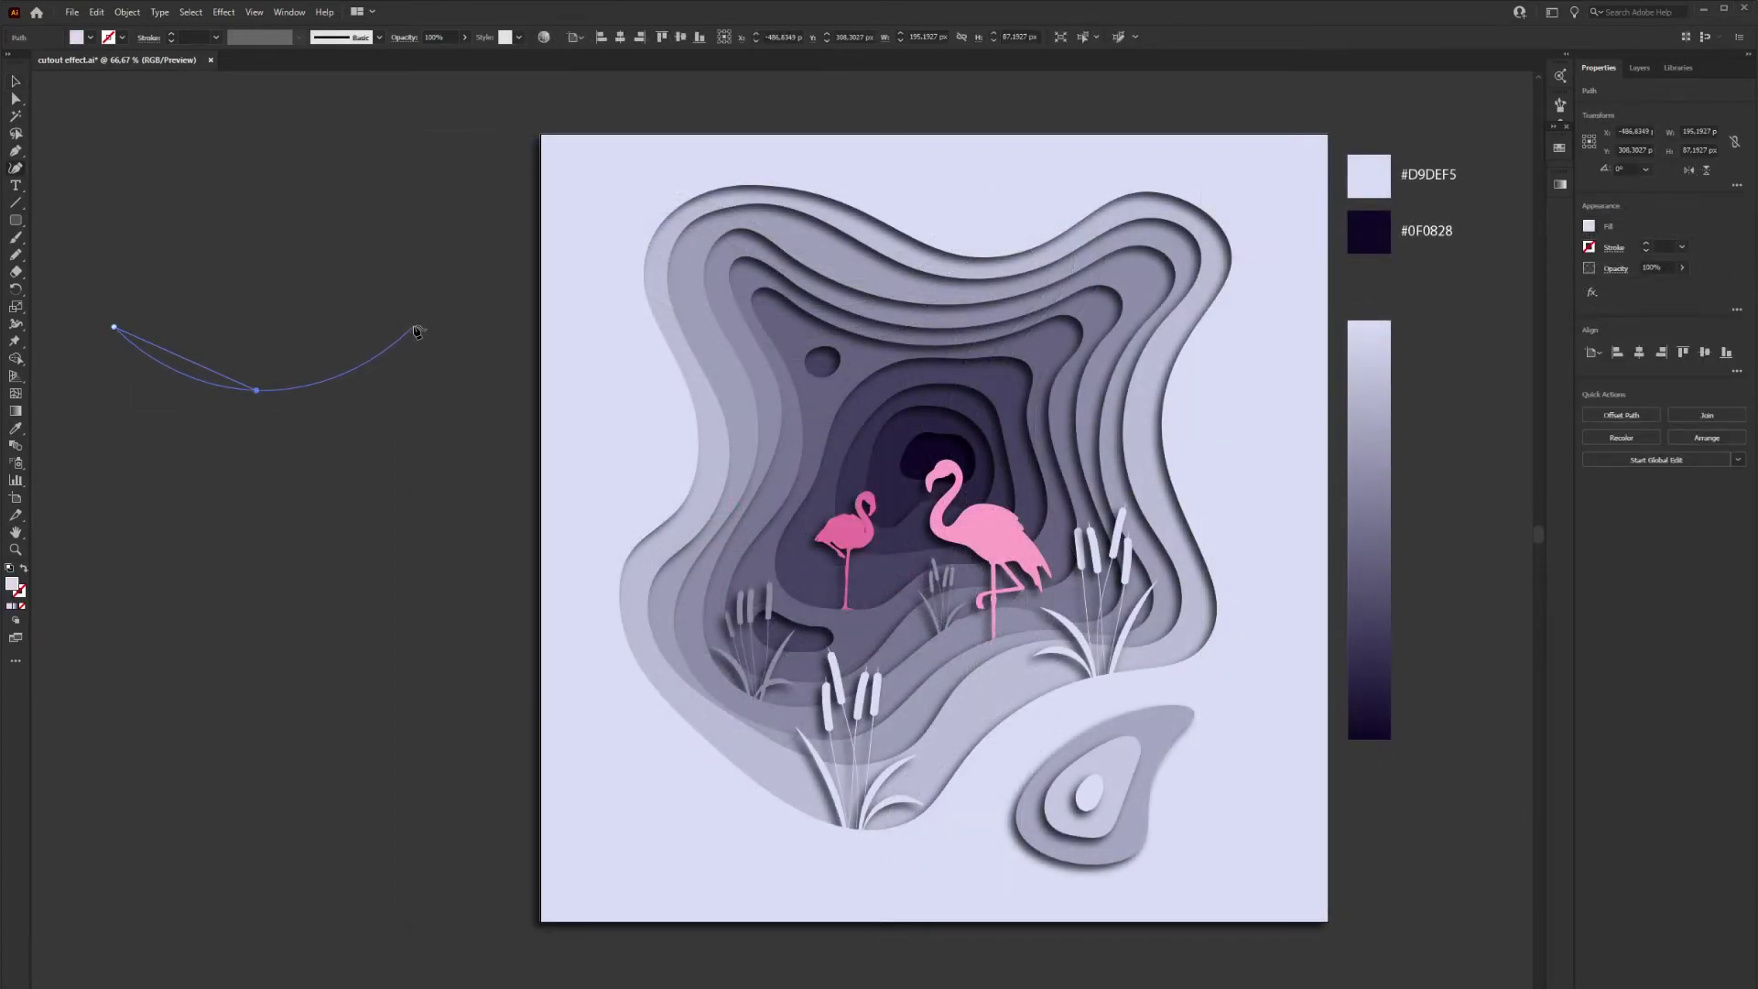
Finish the shallow curve beside the artboard and give it a white 5 pt stroke with no fill
{"action": "left_click", "coordinate": [413, 335]}
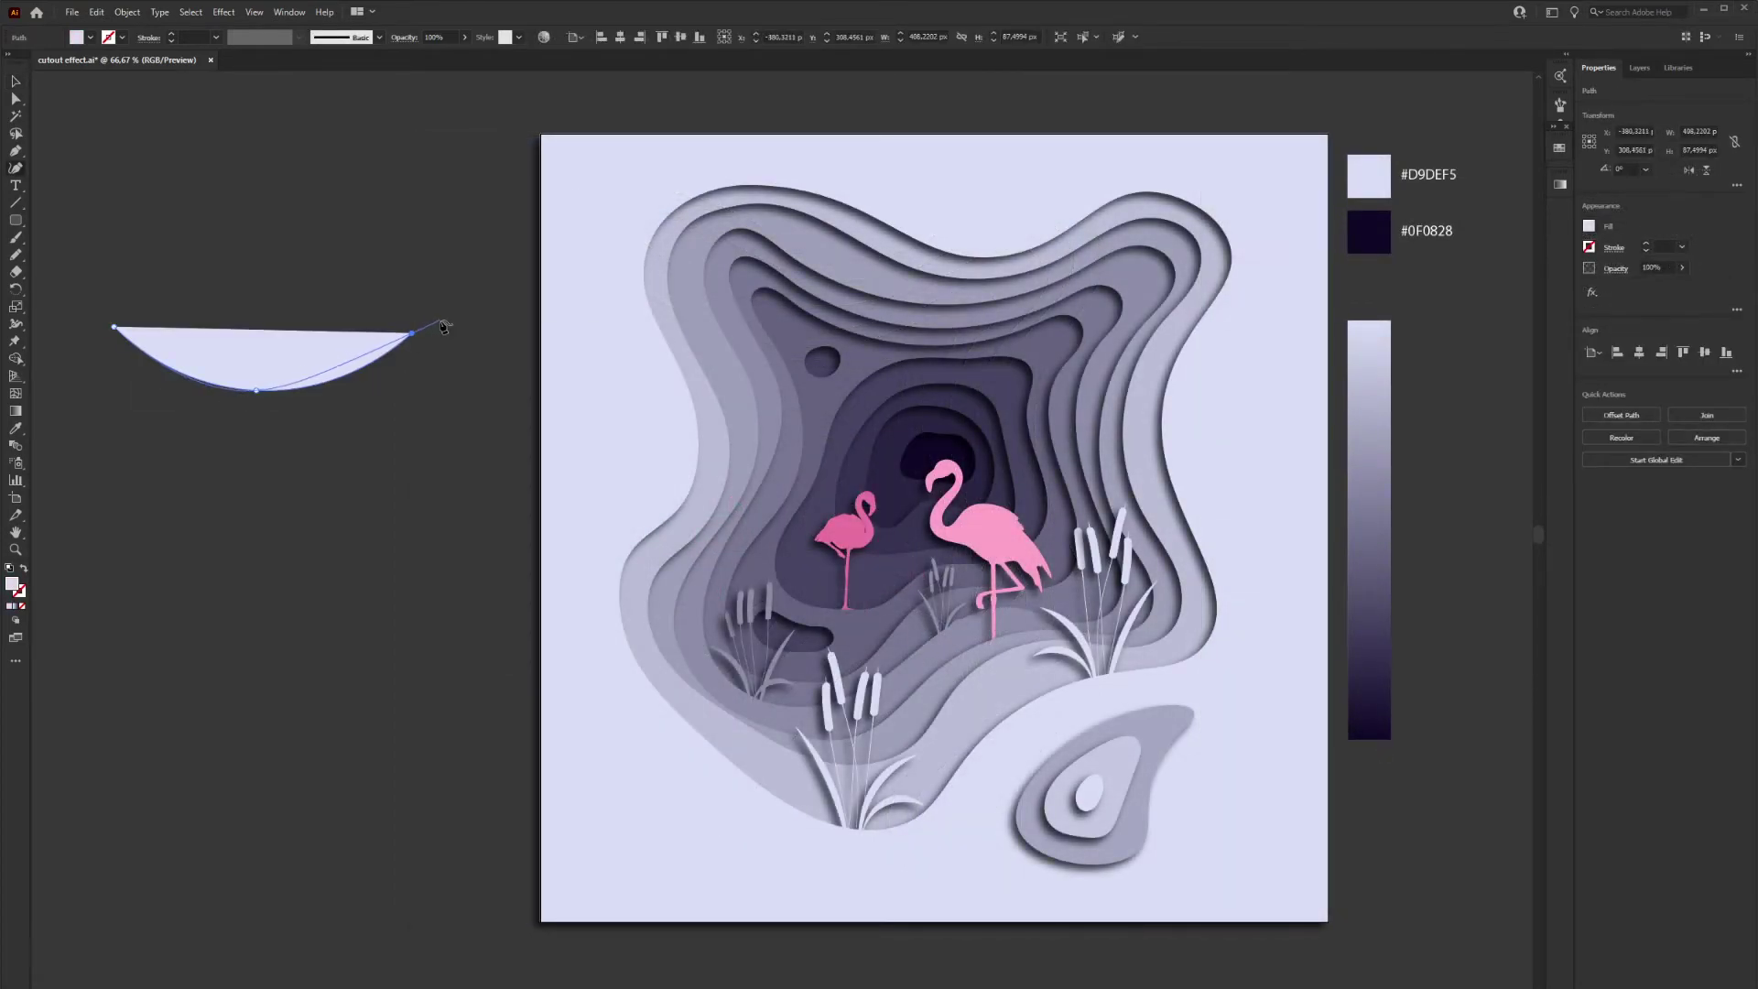
{"action": "key", "text": "v"}
{"action": "left_click", "coordinate": [90, 37]}
{"action": "left_click", "coordinate": [11, 59]}
{"action": "left_click", "coordinate": [122, 37]}
{"action": "left_click", "coordinate": [28, 60]}
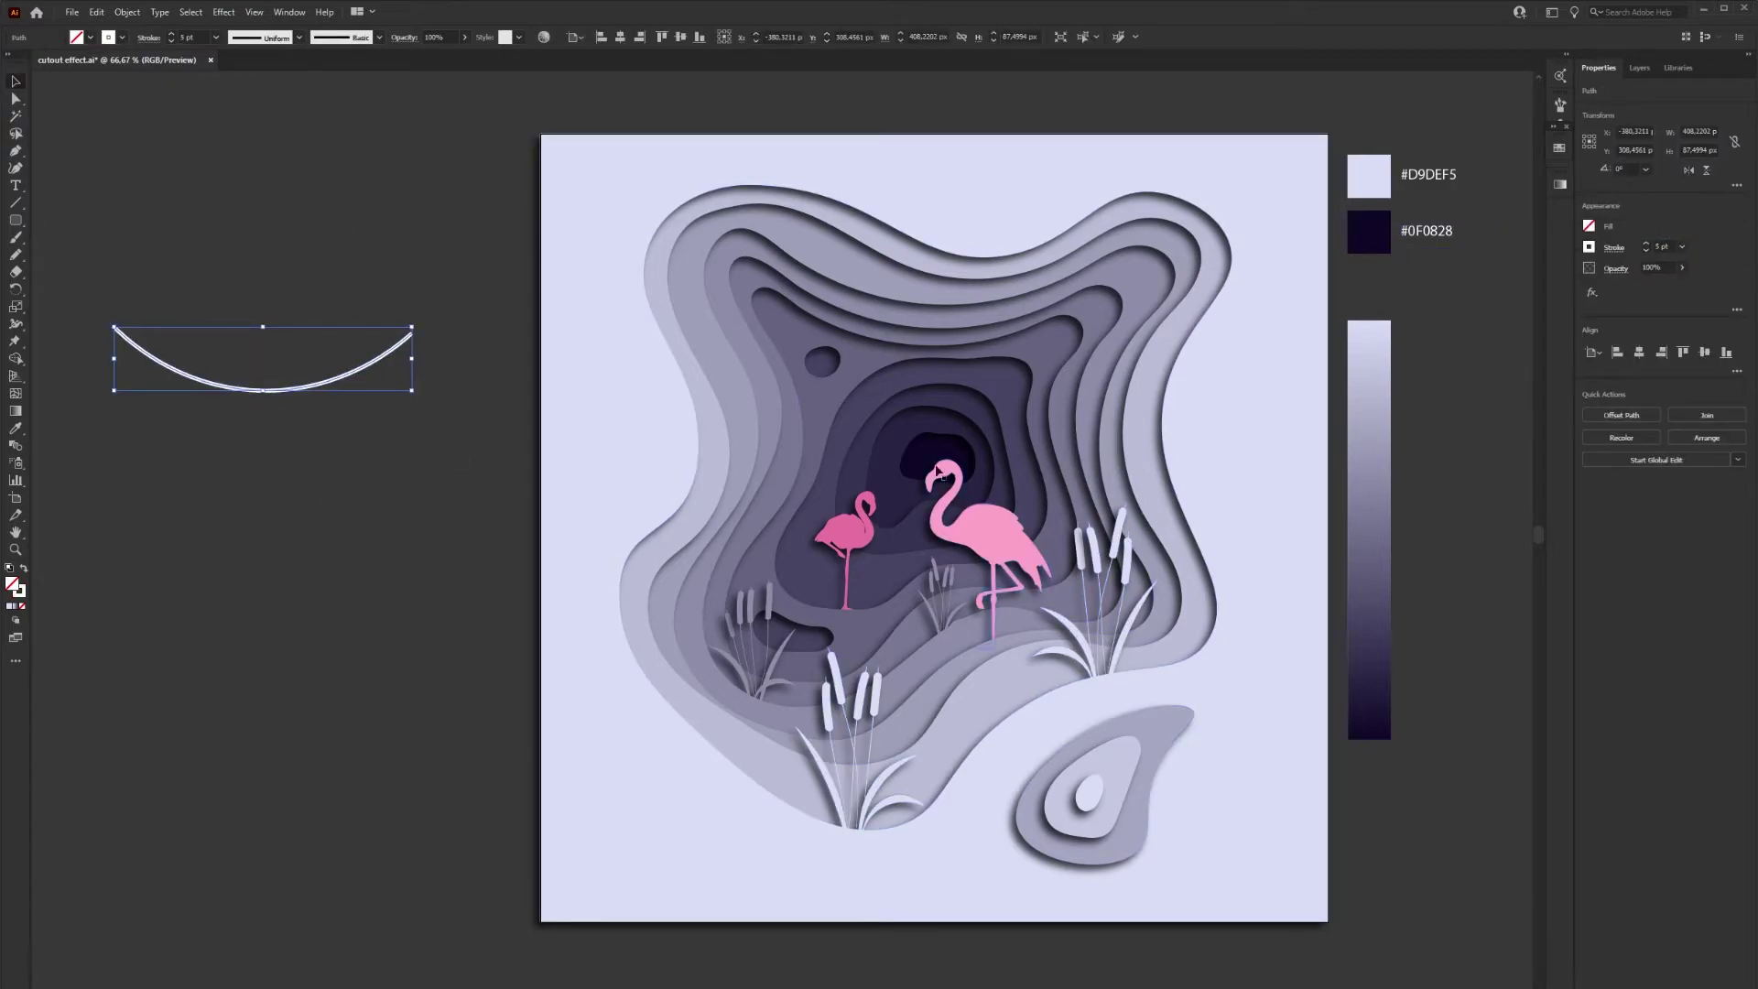
Duplicate the curve below the original and reshape the copy into a narrower, deeper arc
{"action": "left_click", "coordinate": [349, 490]}
{"action": "left_click_drag", "start_coordinate": [299, 387], "coordinate": [306, 559], "text": "alt"}
{"action": "key", "text": "a"}
{"action": "left_click", "coordinate": [417, 504]}
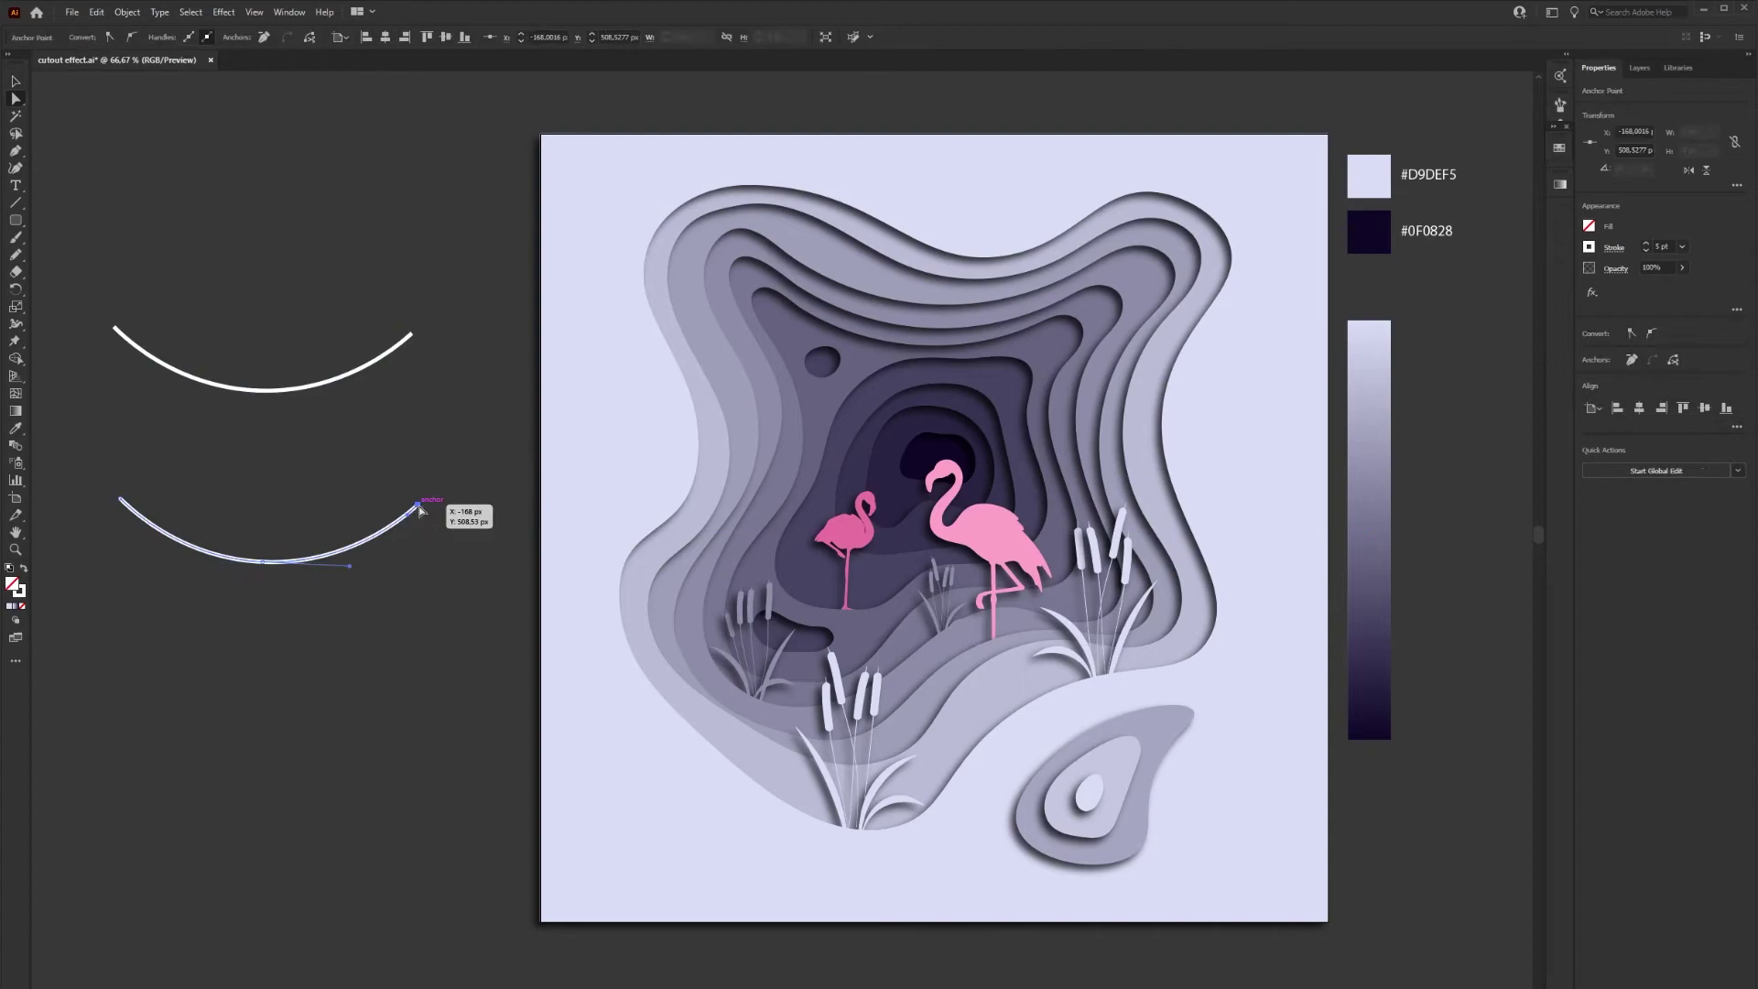
{"action": "left_click_drag", "start_coordinate": [417, 505], "coordinate": [385, 494]}
{"action": "left_click_drag", "start_coordinate": [262, 562], "coordinate": [247, 596]}
{"action": "left_click_drag", "start_coordinate": [384, 494], "coordinate": [373, 491]}
{"action": "left_click", "coordinate": [439, 590]}
{"action": "key", "text": "v"}
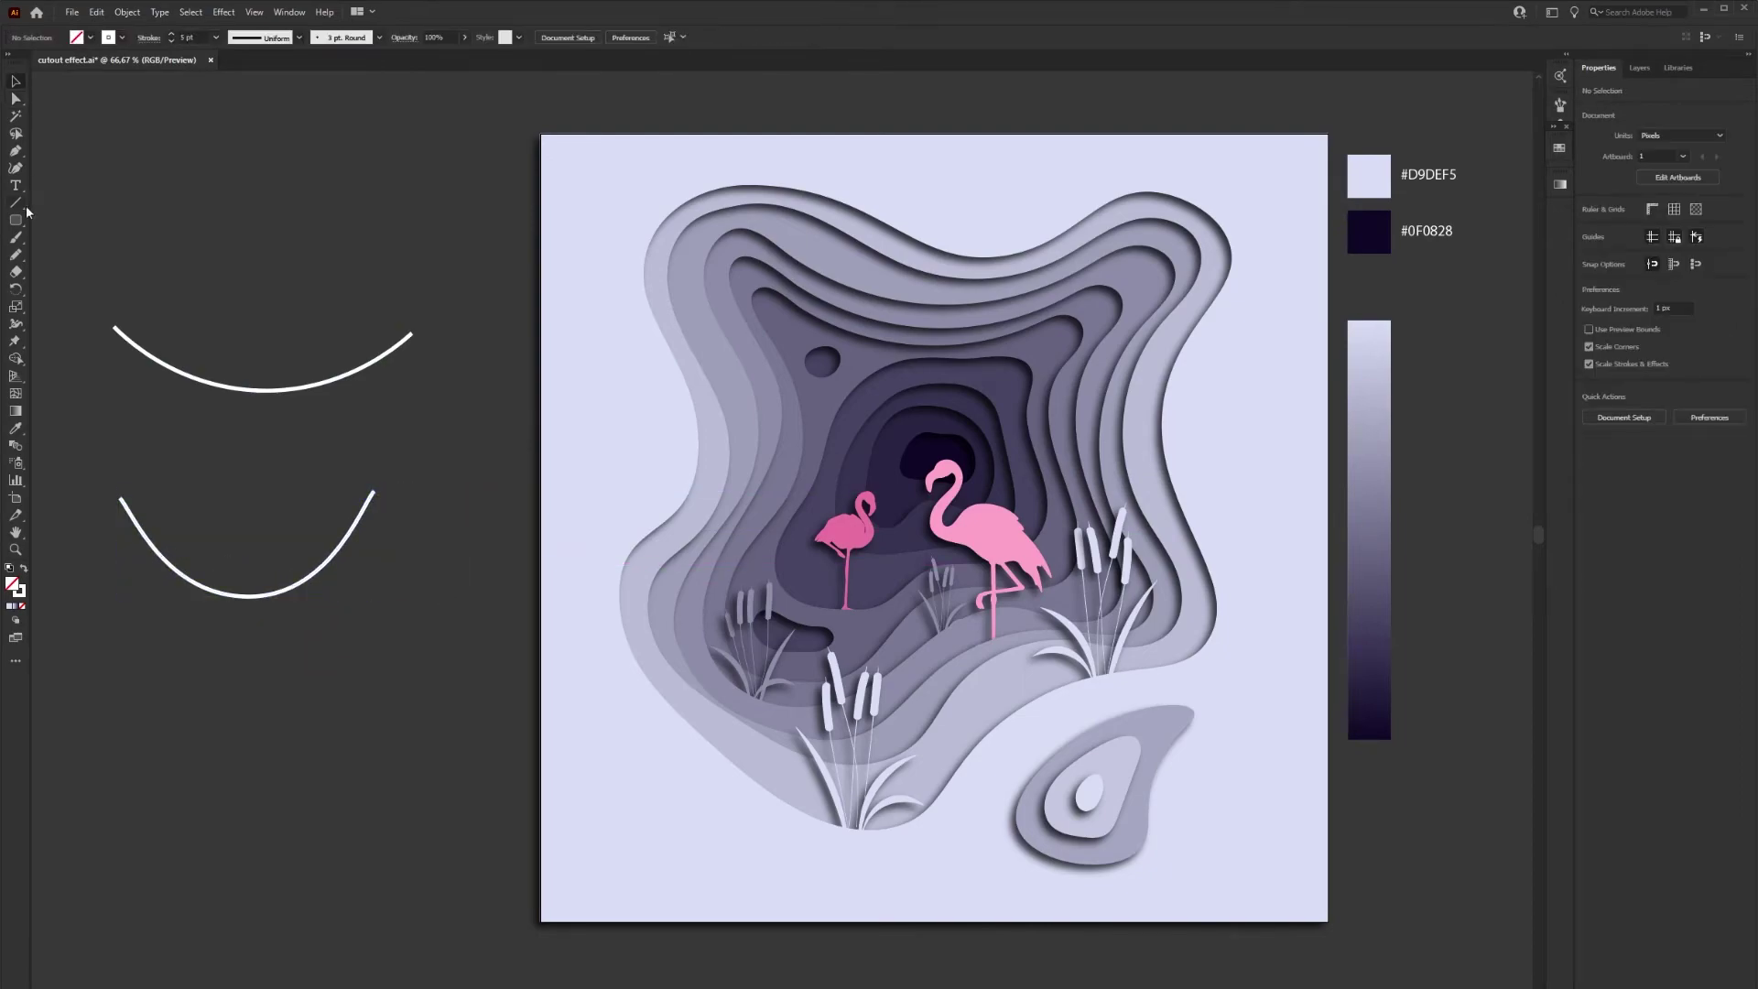
Expand both stroked arcs into filled shapes
{"action": "left_click_drag", "start_coordinate": [124, 785], "coordinate": [124, 786]}
{"action": "left_click", "coordinate": [127, 12]}
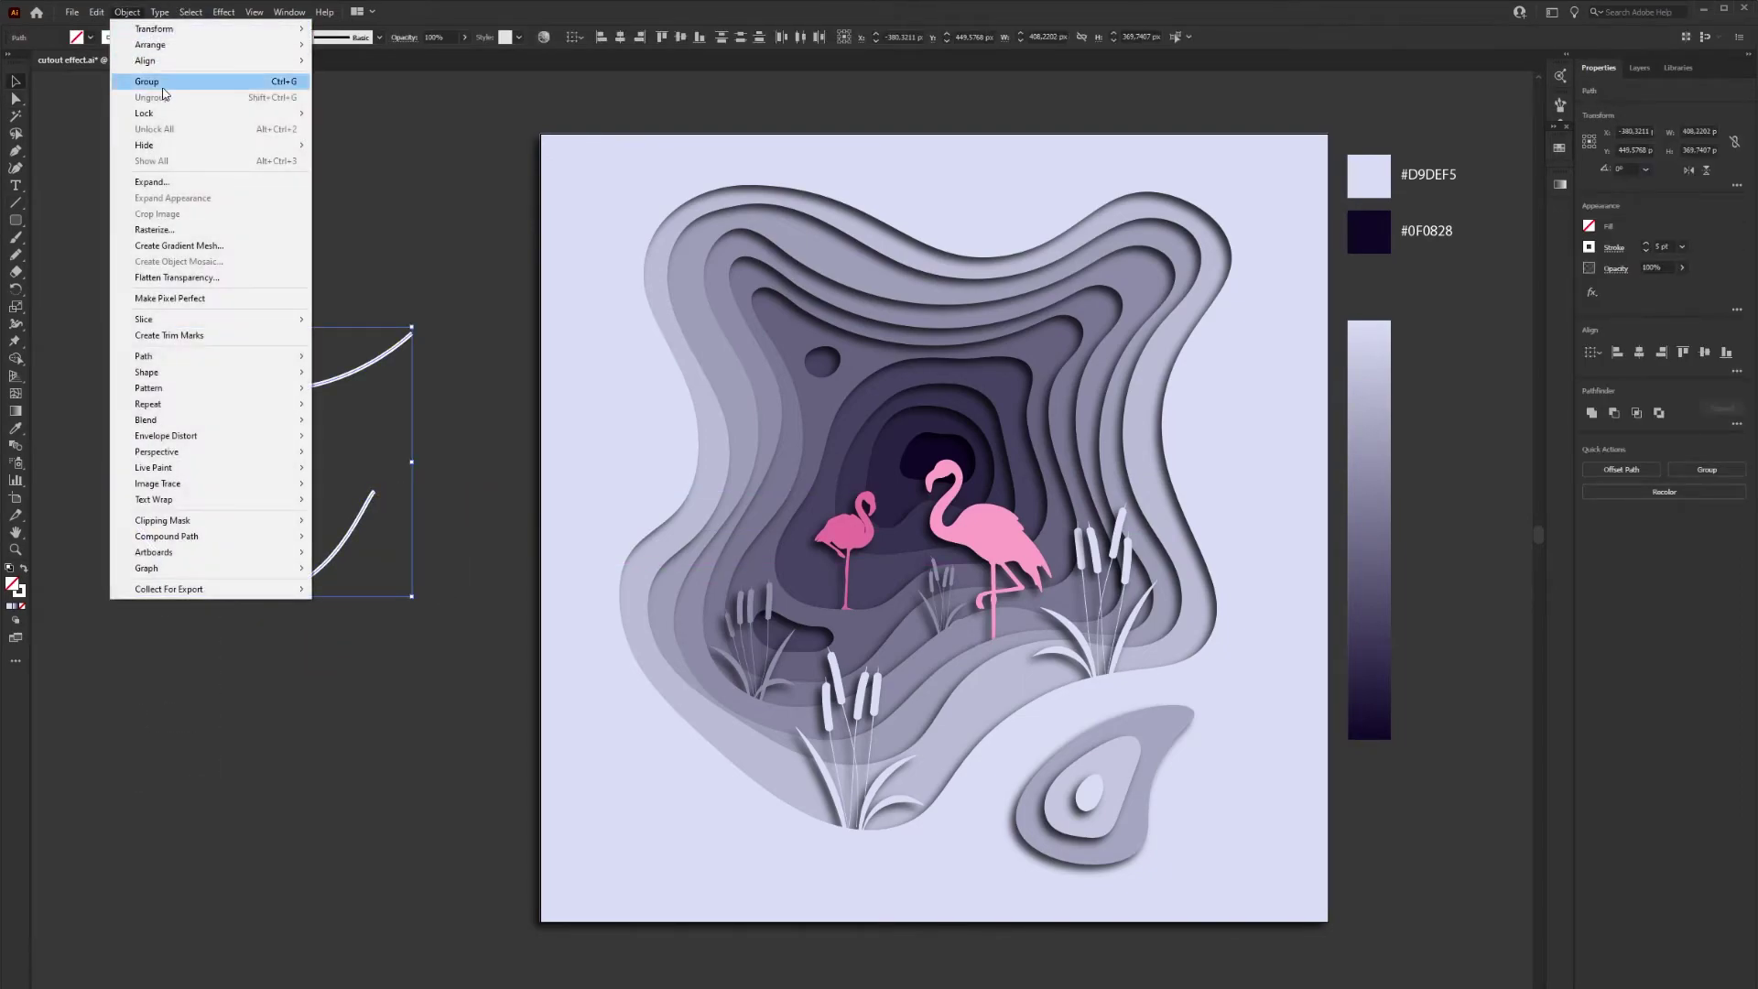
{"action": "left_click", "coordinate": [162, 183]}
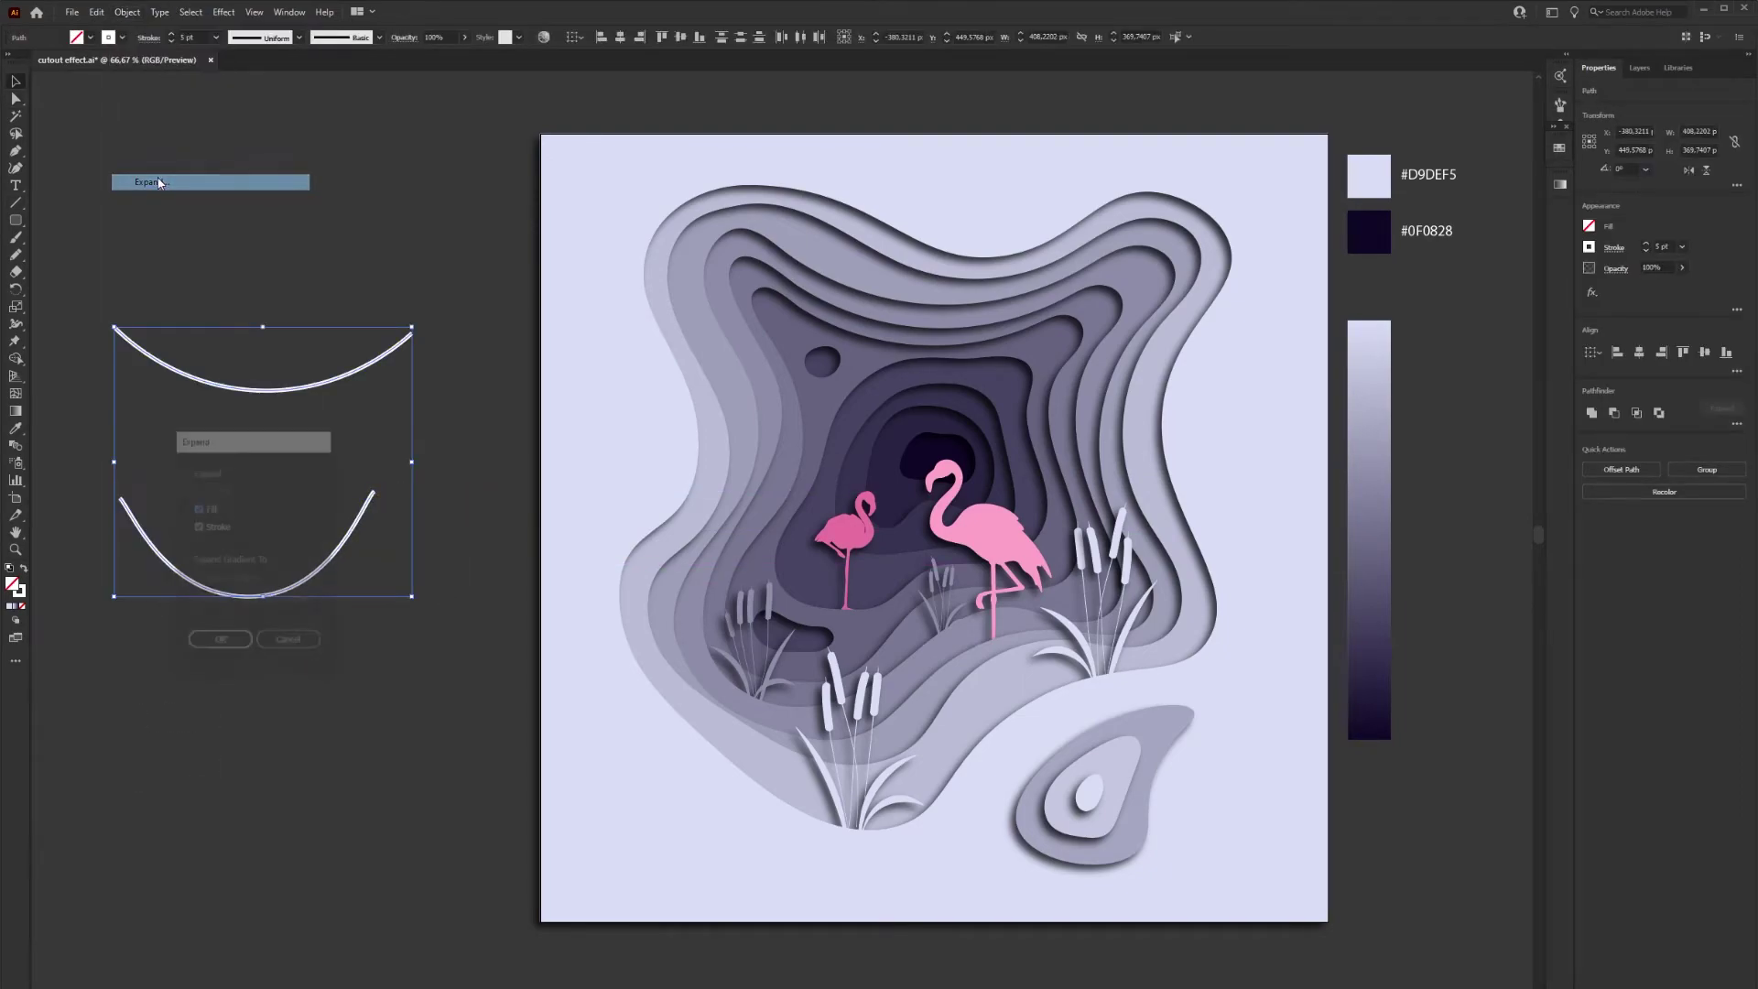
{"action": "left_click", "coordinate": [220, 643]}
{"action": "left_click", "coordinate": [255, 686]}
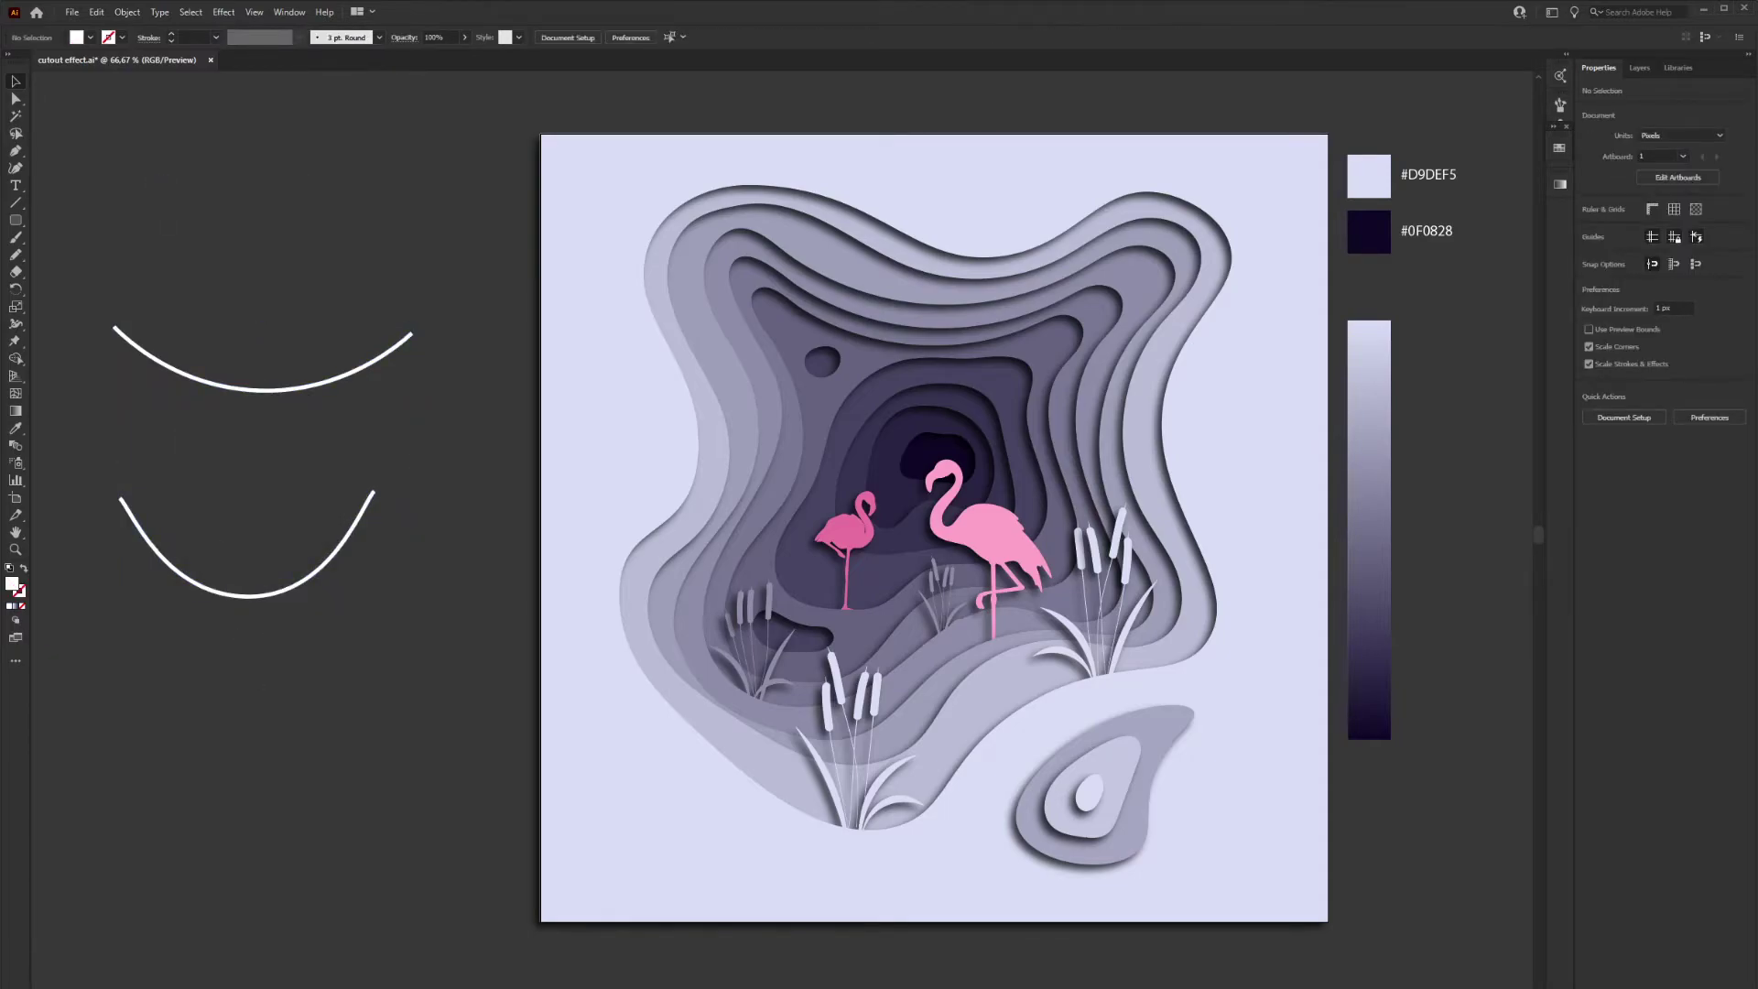
Draw a small white curved leaf with the Curvature tool, scale it down and attach it near the upper arc's left end
{"action": "left_click", "coordinate": [16, 172]}
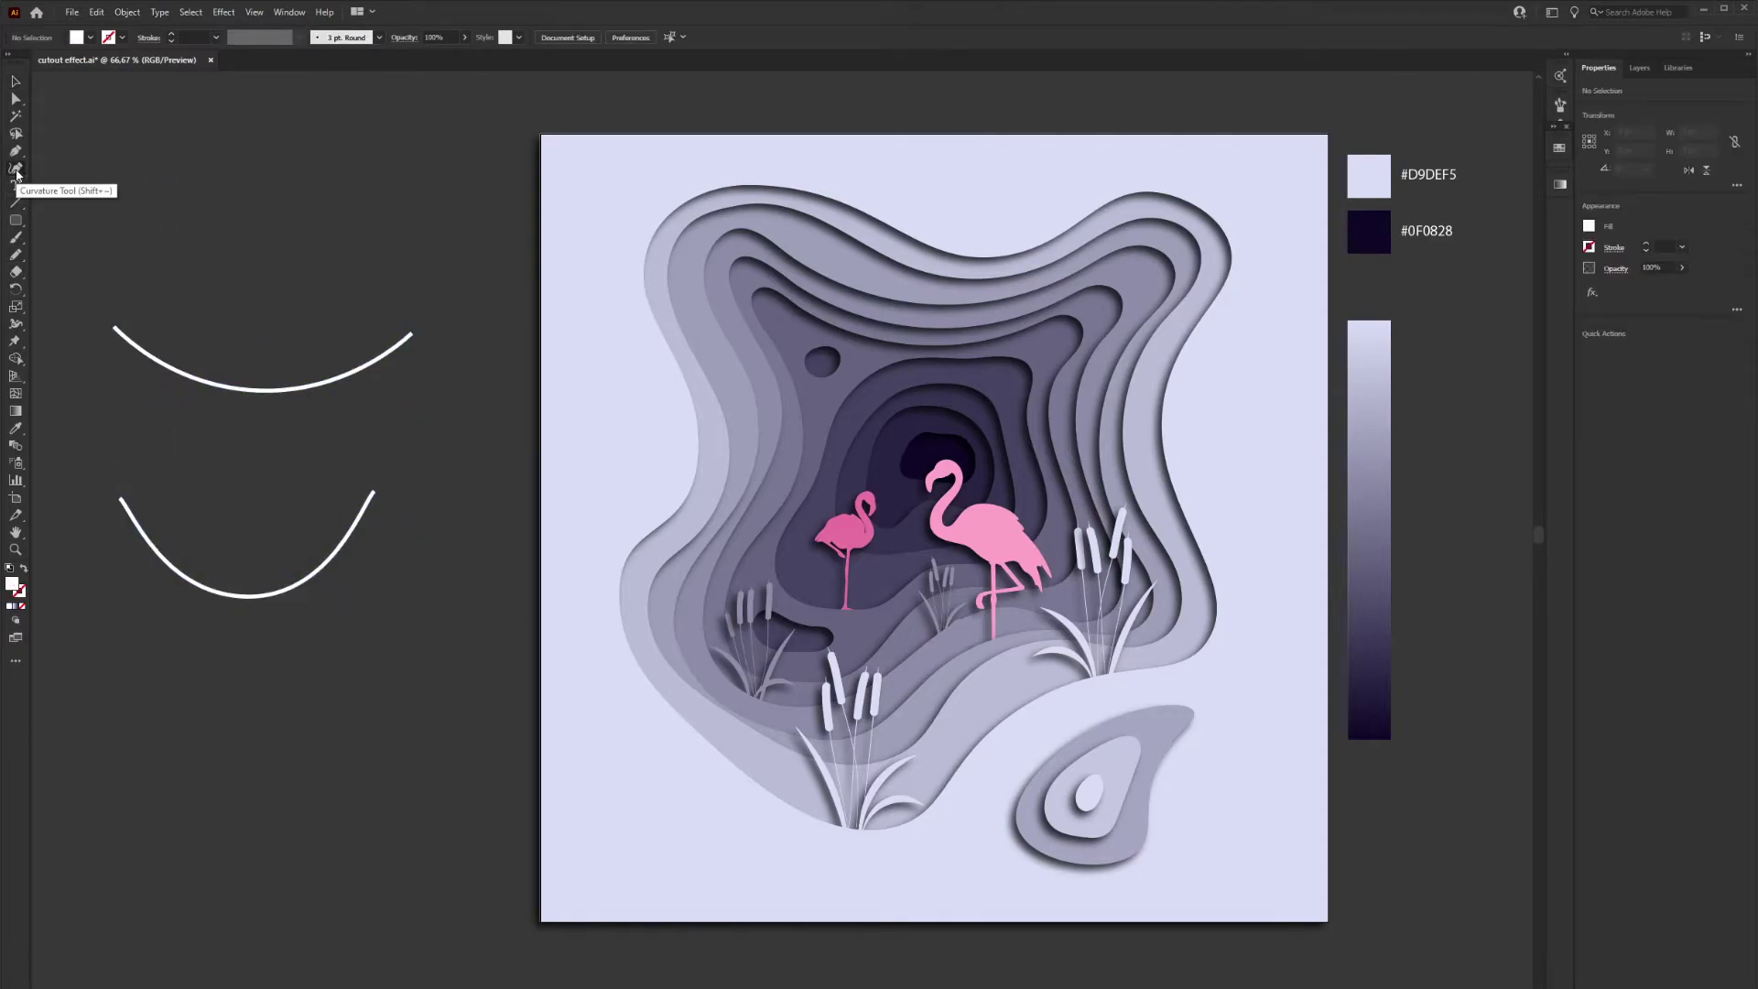
{"action": "left_click", "coordinate": [301, 297]}
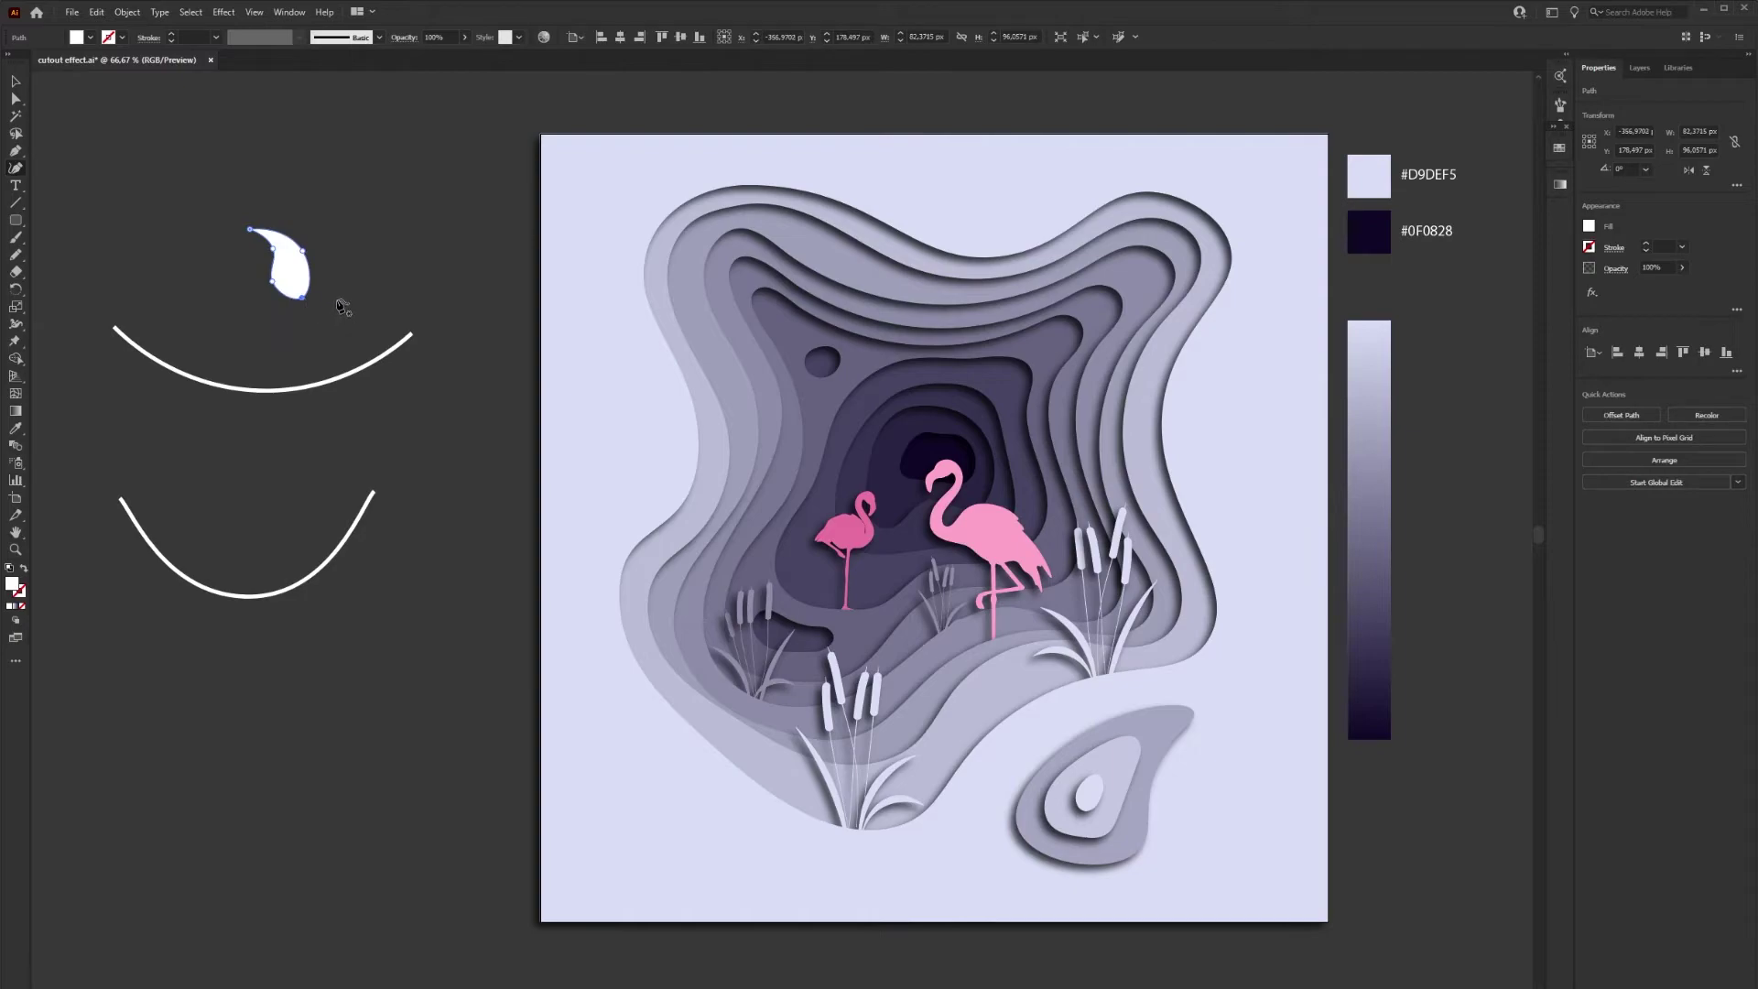
{"action": "key", "text": "v"}
{"action": "left_click_drag", "start_coordinate": [250, 229], "coordinate": [140, 337]}
Duplicate the leaf along the upper arc, spreading copies above and below the stem
{"action": "left_click", "coordinate": [412, 313]}
{"action": "left_click_drag", "start_coordinate": [140, 337], "coordinate": [260, 401], "text": "alt"}
{"action": "left_click_drag", "start_coordinate": [261, 401], "coordinate": [306, 400], "text": "alt"}
{"action": "left_click_drag", "start_coordinate": [305, 400], "coordinate": [175, 383], "text": "alt"}
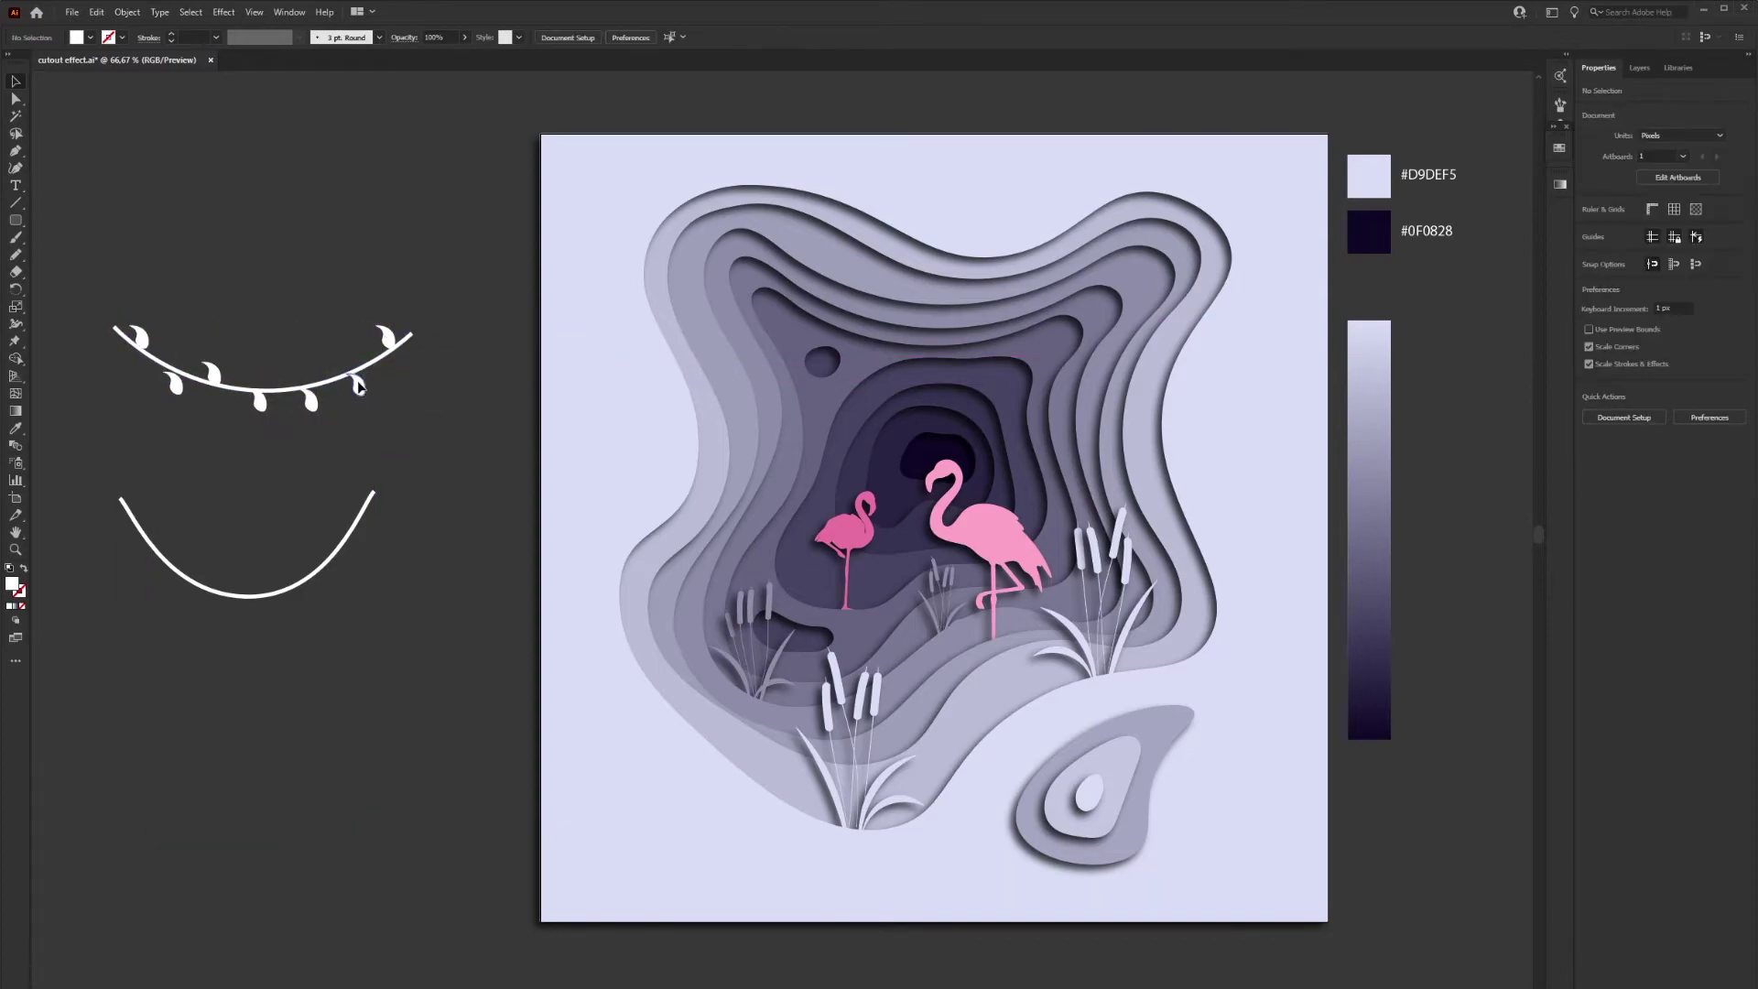
Rotate and reposition the leaves along the upper vine so they point in varied directions and touch the stem
{"action": "left_click", "coordinate": [356, 384]}
{"action": "left_click_drag", "start_coordinate": [370, 370], "coordinate": [244, 462]}
{"action": "left_click", "coordinate": [307, 399]}
{"action": "left_click", "coordinate": [259, 400]}
{"action": "left_click_drag", "start_coordinate": [319, 387], "coordinate": [109, 474]}
{"action": "left_click", "coordinate": [212, 373]}
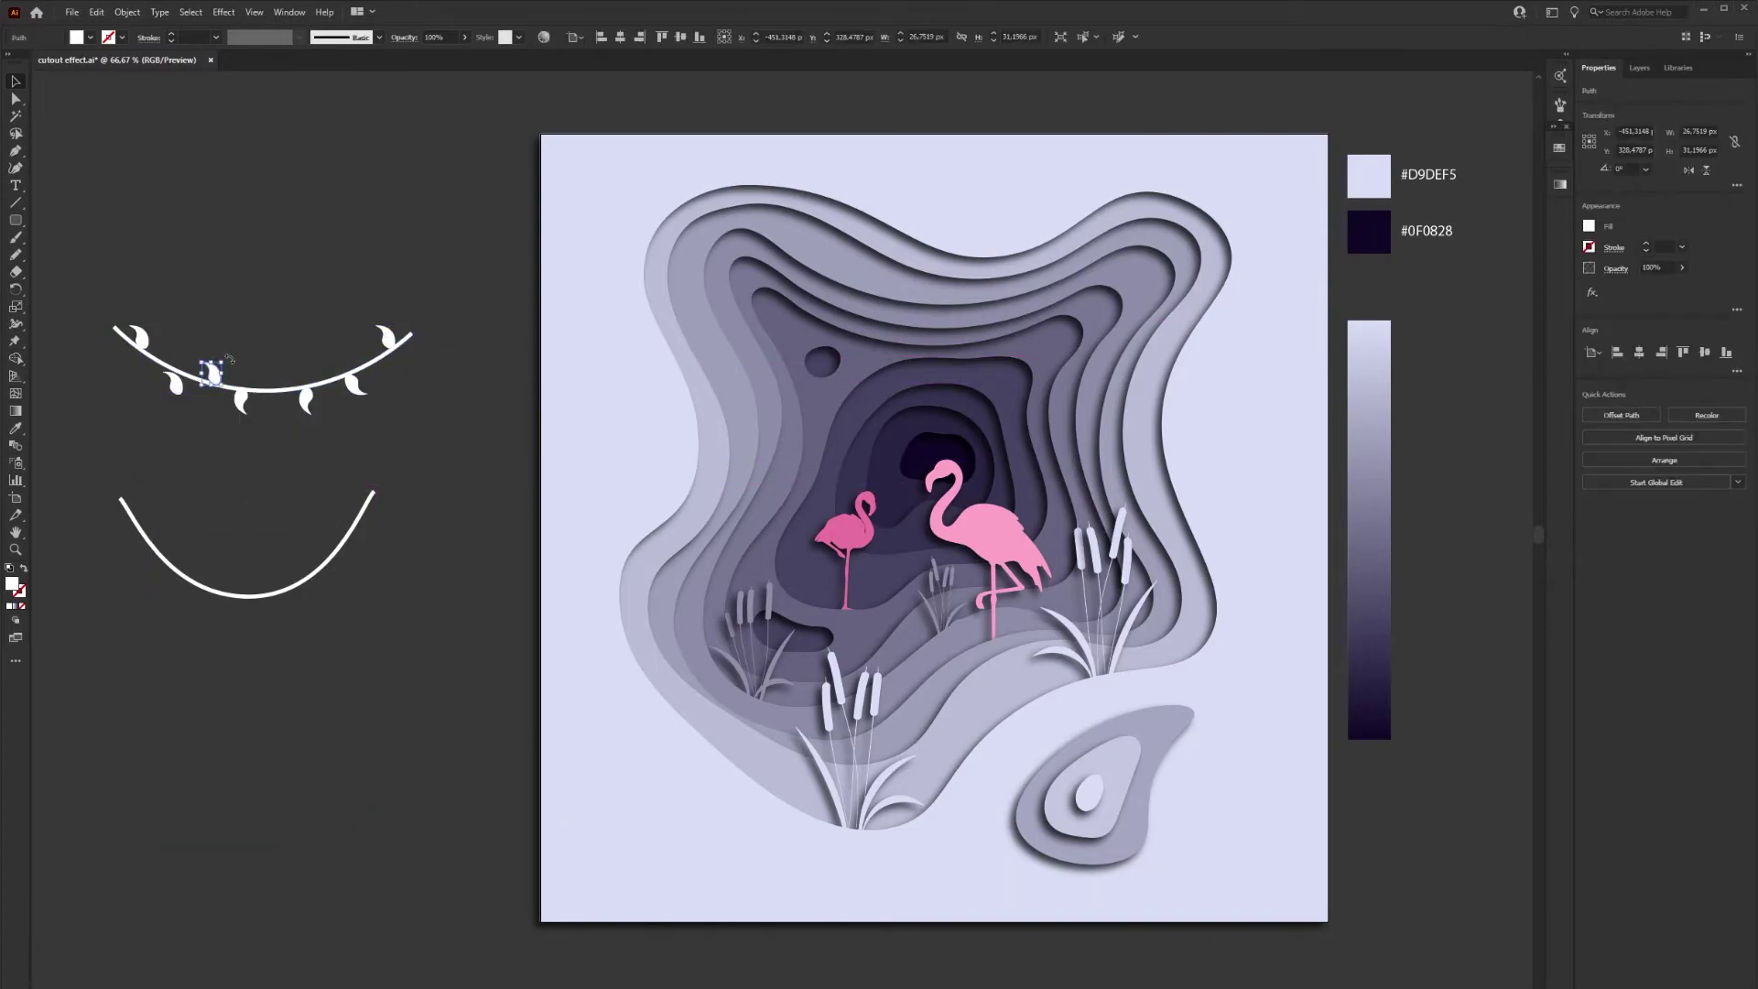
{"action": "left_click", "coordinate": [239, 348]}
{"action": "left_click_drag", "start_coordinate": [230, 358], "coordinate": [377, 348]}
{"action": "left_click", "coordinate": [142, 338]}
{"action": "scroll", "coordinate": [171, 323], "scroll_direction": "up", "scroll_amount": 1}
{"action": "left_click", "coordinate": [286, 424]}
{"action": "left_click_drag", "start_coordinate": [253, 333], "coordinate": [286, 453]}
Reflect the leaf hanging left of the upper vine's middle and the one hanging near its right end
{"action": "right_click", "coordinate": [379, 454]}
{"action": "mouse_move", "coordinate": [439, 702]}
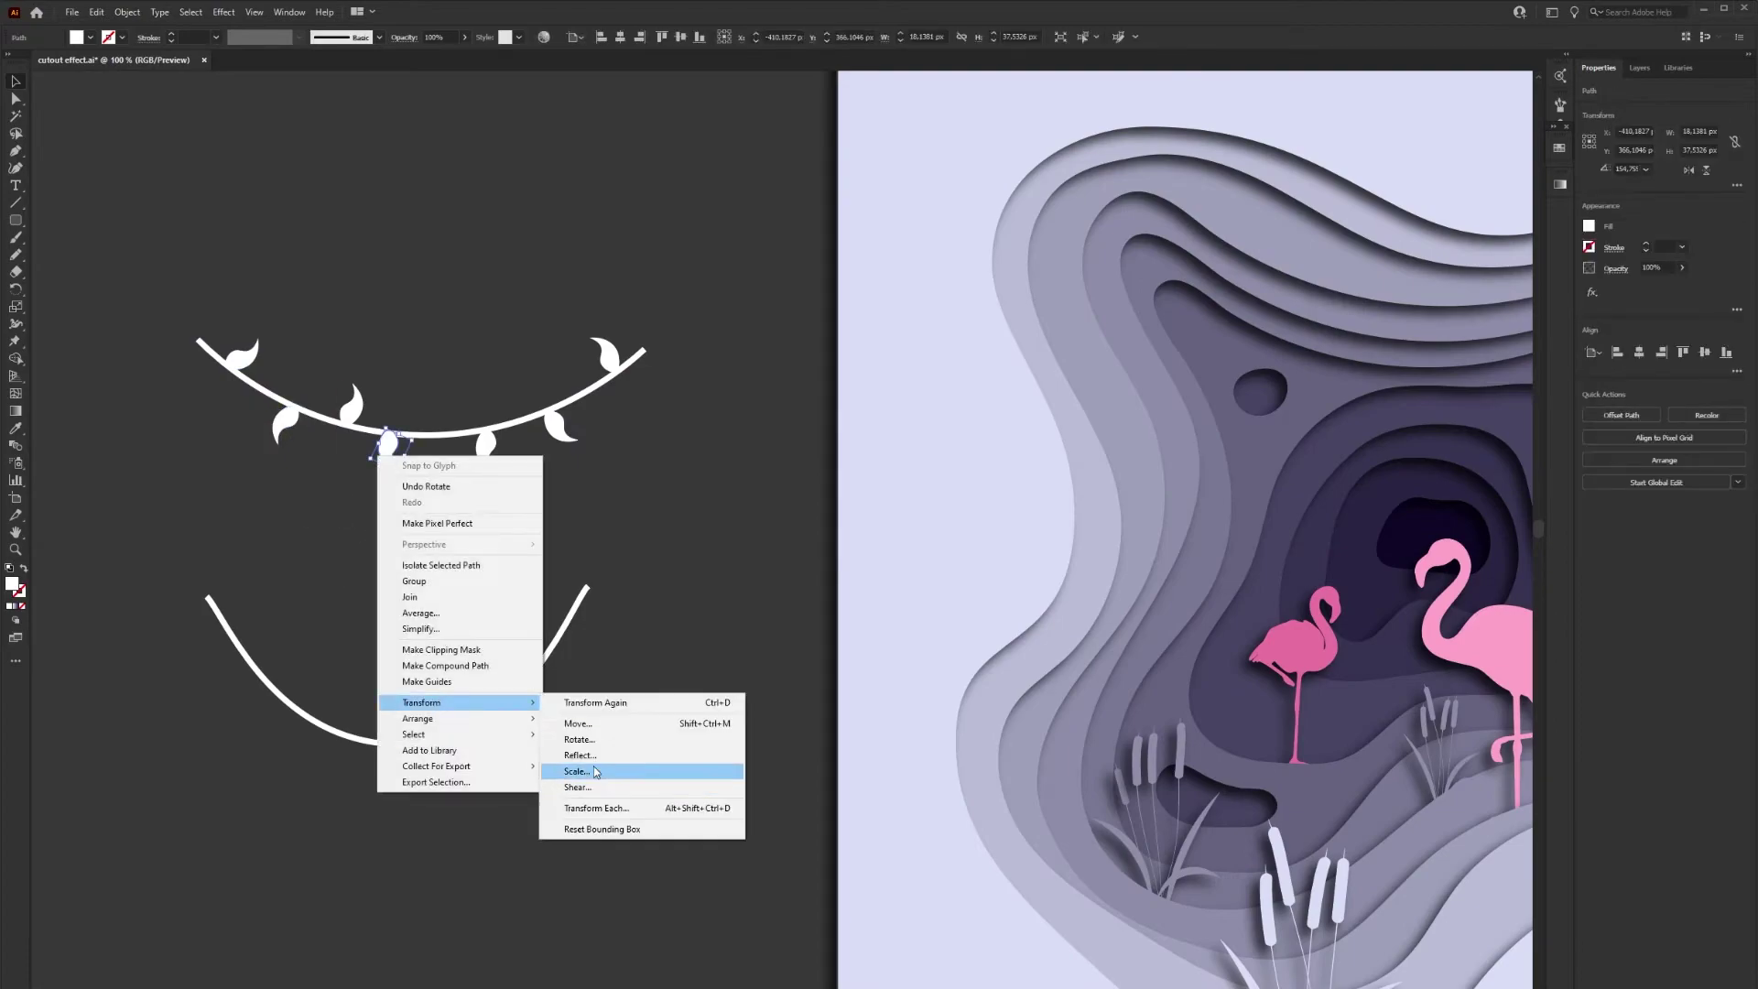
{"action": "left_click", "coordinate": [582, 754]}
{"action": "left_click", "coordinate": [558, 513]}
{"action": "right_click", "coordinate": [558, 424]}
{"action": "left_click", "coordinate": [751, 722]}
{"action": "left_click_drag", "start_coordinate": [531, 403], "coordinate": [261, 690]}
Copy leaves from the upper vine onto the deeper arc, distributing them on both sides of its stem
{"action": "left_click", "coordinate": [663, 498]}
{"action": "left_click_drag", "start_coordinate": [569, 427], "coordinate": [545, 692], "text": "alt"}
{"action": "left_click_drag", "start_coordinate": [245, 358], "coordinate": [239, 615], "text": "alt"}
{"action": "left_click_drag", "start_coordinate": [611, 349], "coordinate": [545, 627], "text": "alt"}
{"action": "left_click_drag", "start_coordinate": [388, 451], "coordinate": [397, 762], "text": "alt"}
{"action": "left_click_drag", "start_coordinate": [397, 762], "coordinate": [457, 718], "text": "alt"}
{"action": "left_click", "coordinate": [393, 687]}
{"action": "left_click_drag", "start_coordinate": [328, 714], "coordinate": [325, 705]}
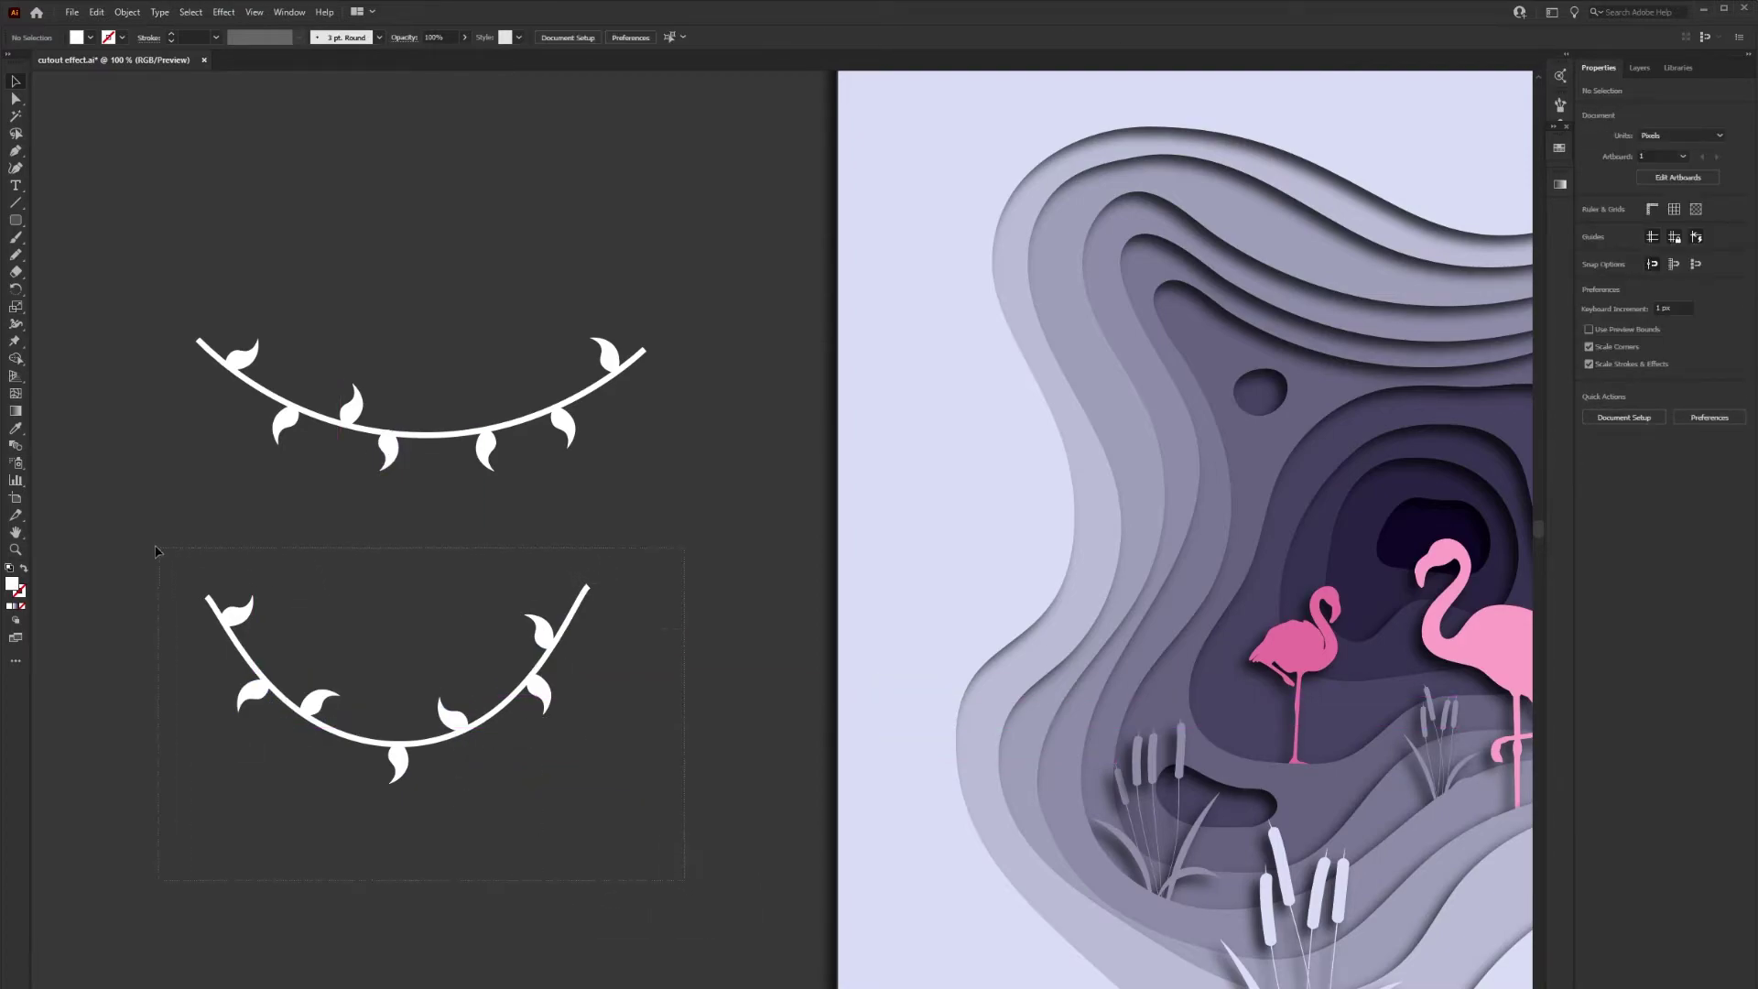
Unite each of the two vine stems with its leaves into a single shape
{"action": "left_click_drag", "start_coordinate": [156, 551], "coordinate": [155, 551]}
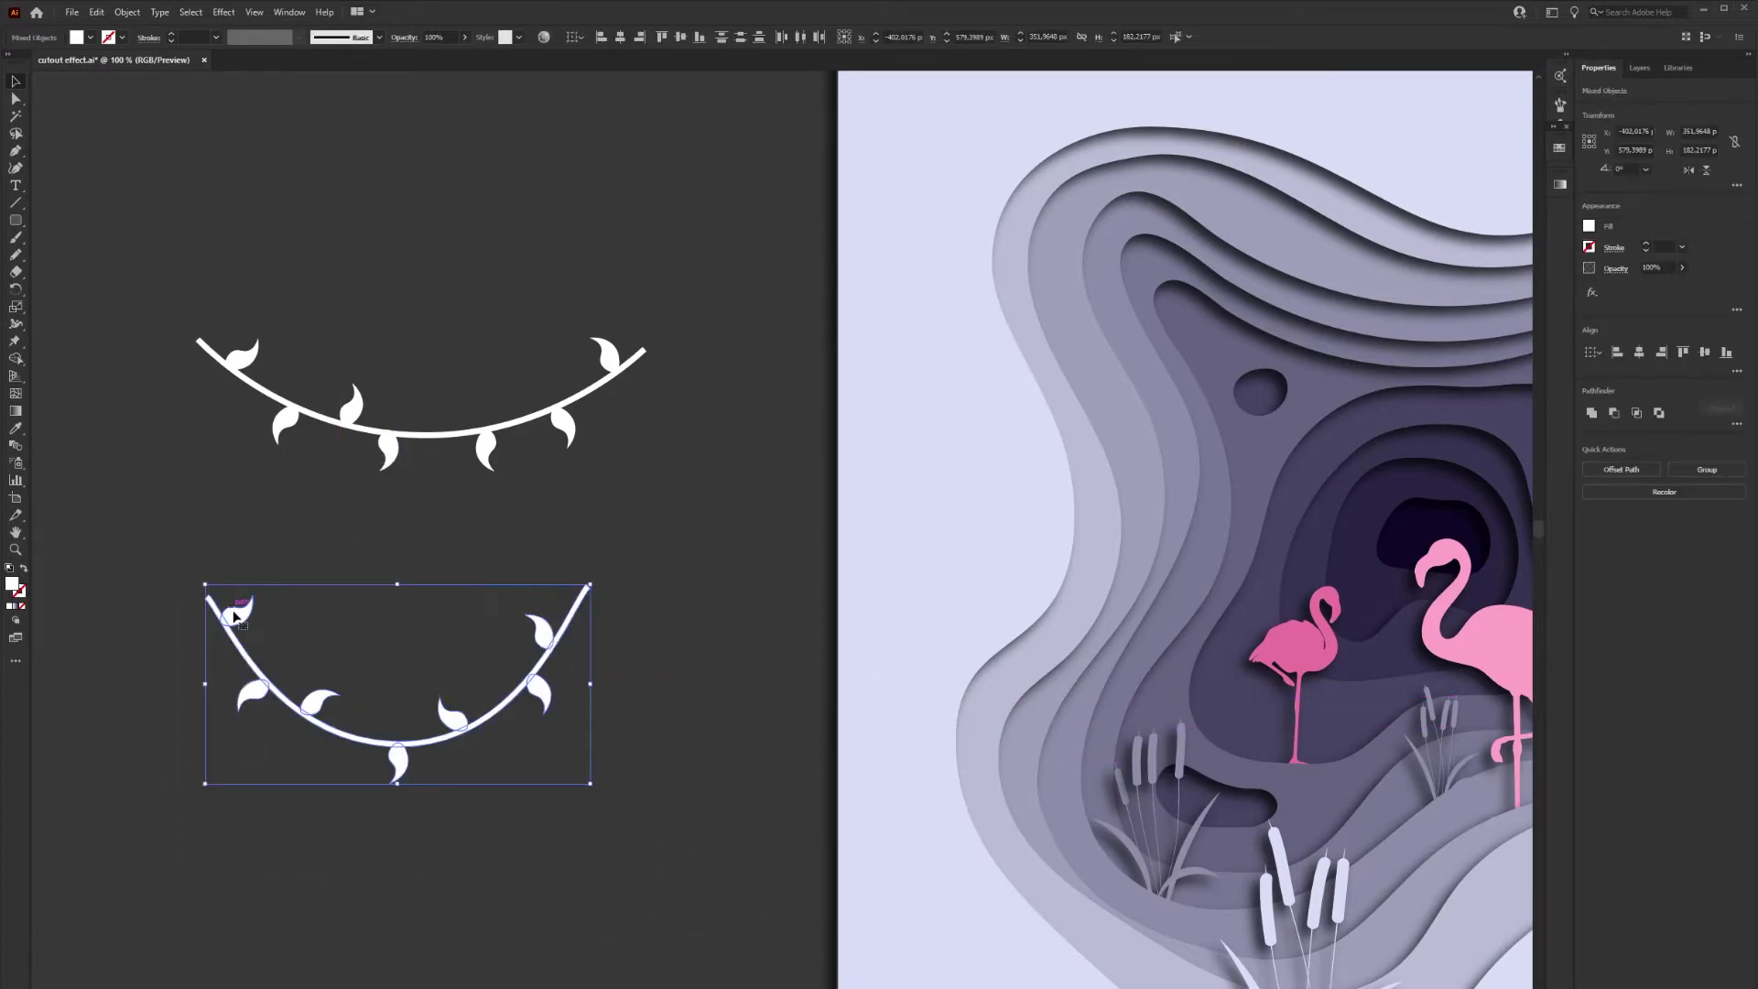
{"action": "left_click", "coordinate": [1591, 413]}
{"action": "left_click_drag", "start_coordinate": [691, 258], "coordinate": [350, 426]}
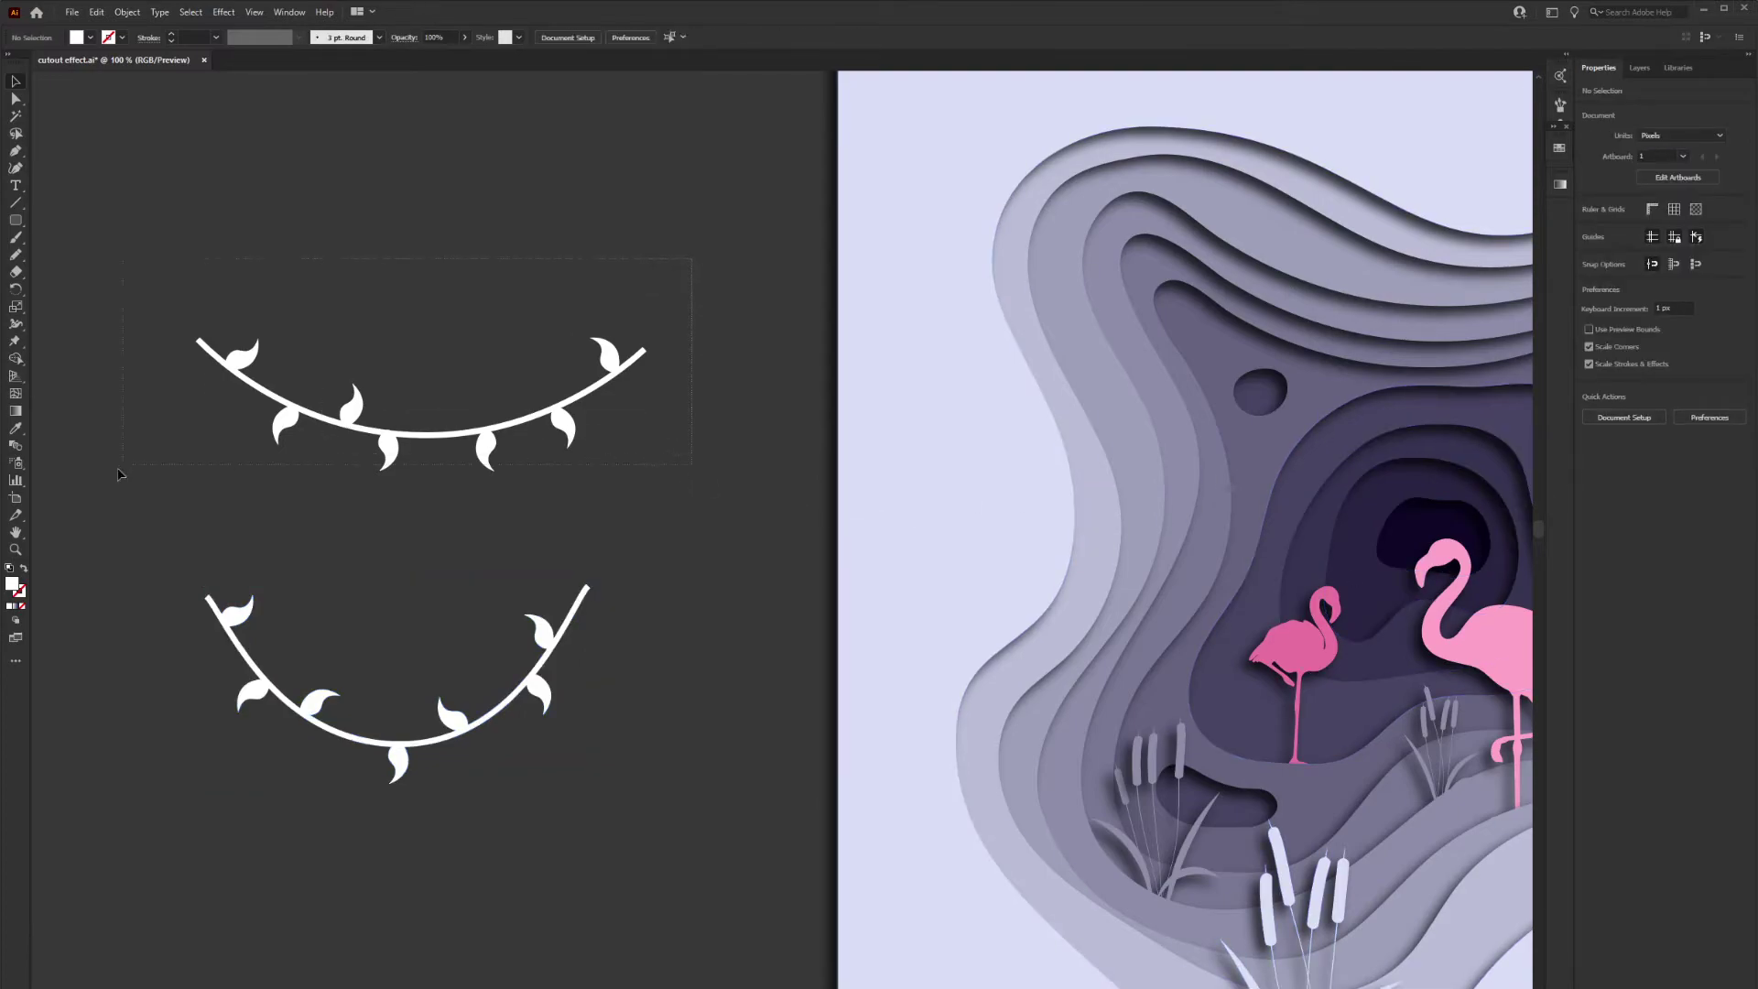
{"action": "left_click_drag", "start_coordinate": [118, 473], "coordinate": [97, 477]}
{"action": "left_click", "coordinate": [1591, 413]}
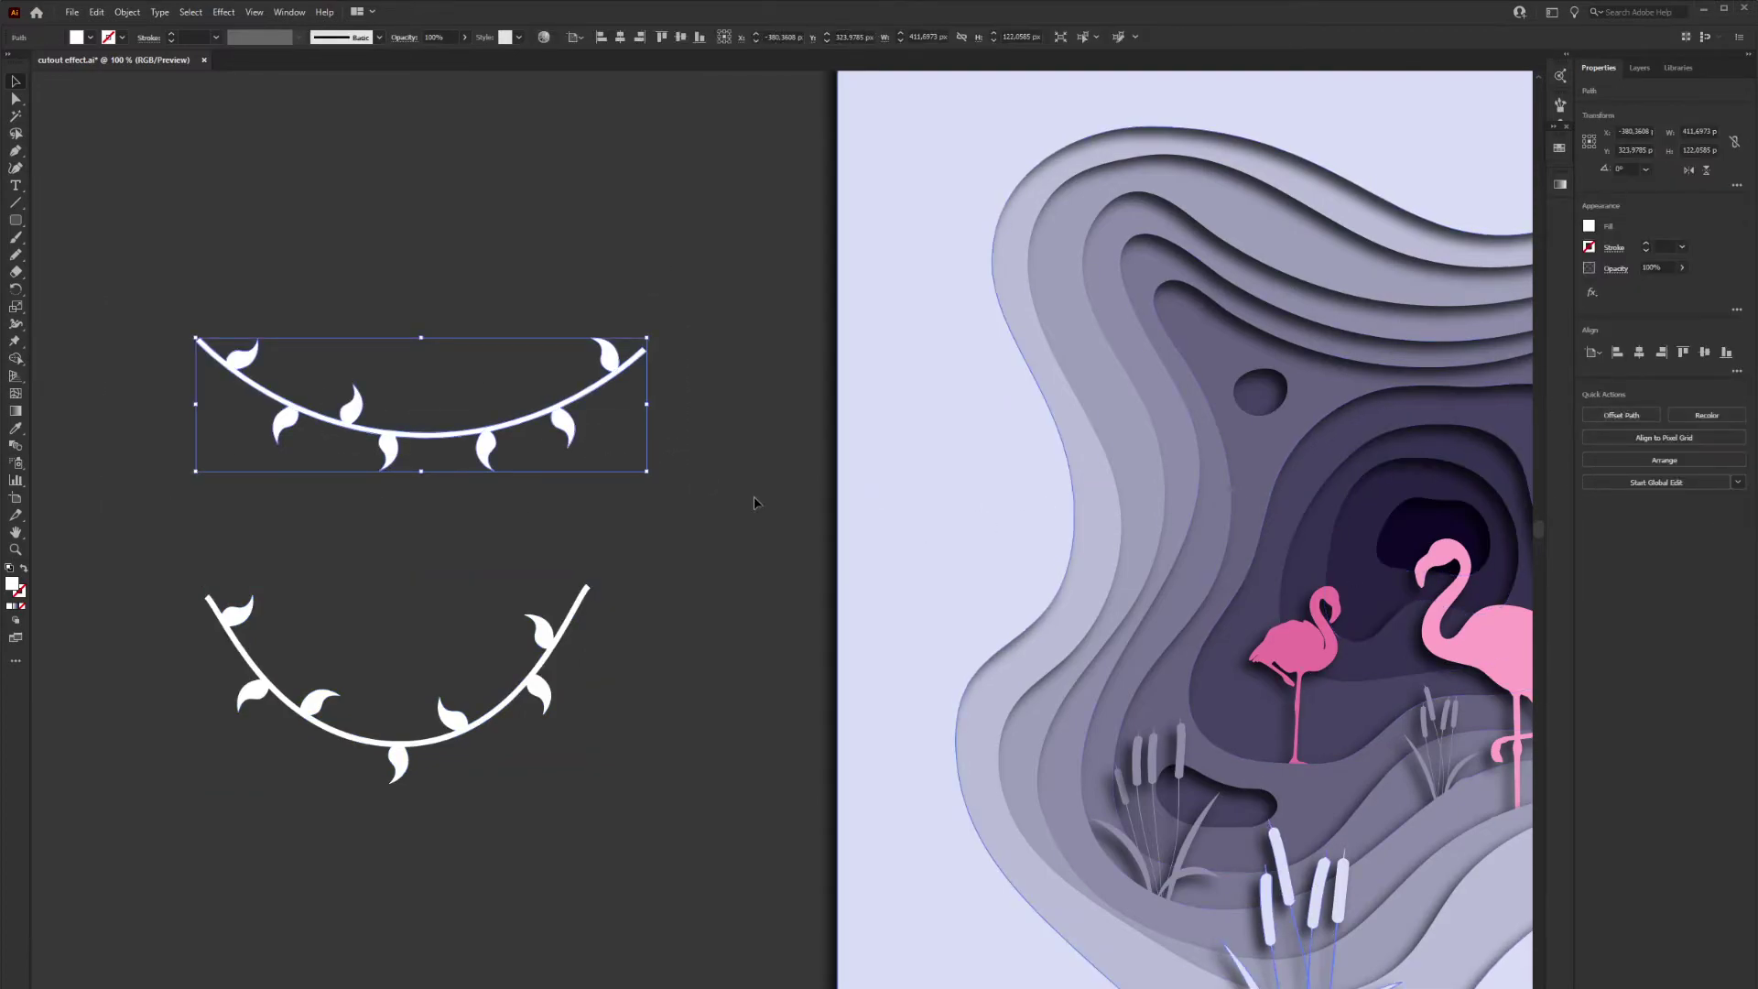
{"action": "left_click", "coordinate": [757, 491]}
Place a copy of the shallow vine over the upper inner layers, tilt its right end upward and scale it down
{"action": "scroll", "coordinate": [756, 487], "scroll_direction": "down", "scroll_amount": 1}
{"action": "left_click_drag", "start_coordinate": [742, 433], "coordinate": [379, 393]}
{"action": "left_click_drag", "start_coordinate": [183, 412], "coordinate": [794, 403]}
{"action": "left_click_drag", "start_coordinate": [890, 345], "coordinate": [920, 335]}
{"action": "left_click_drag", "start_coordinate": [588, 336], "coordinate": [582, 370]}
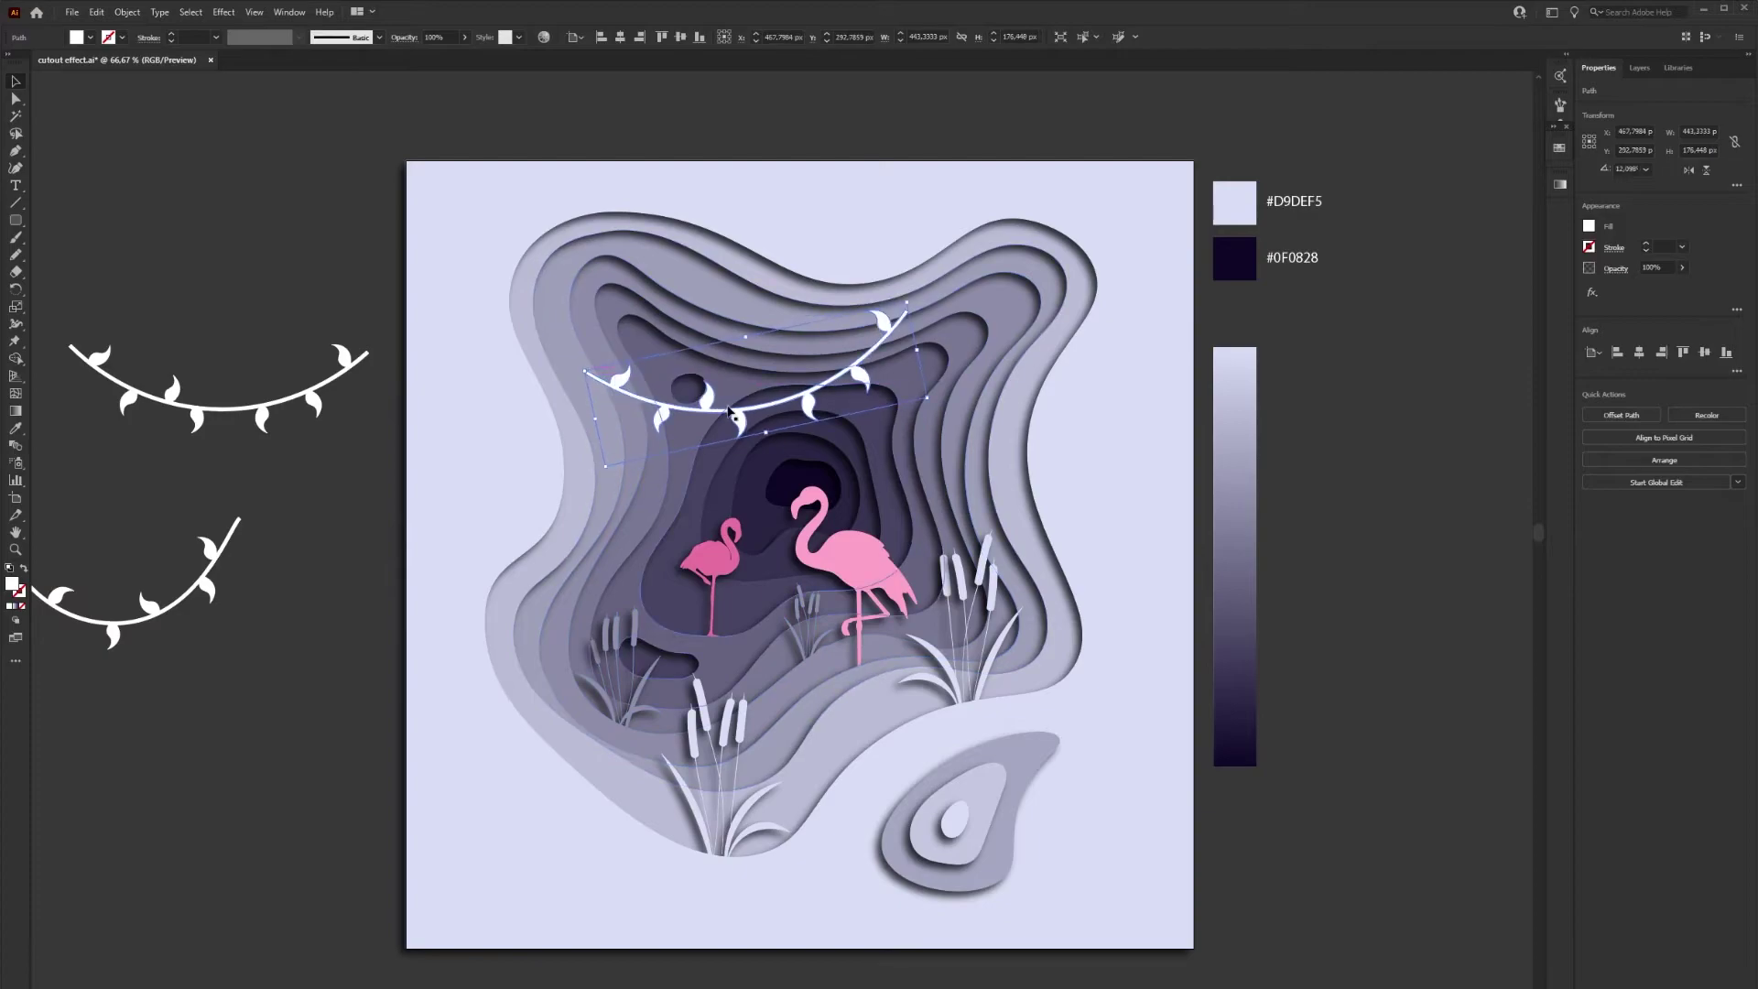
{"action": "left_click_drag", "start_coordinate": [732, 403], "coordinate": [752, 399]}
{"action": "left_click_drag", "start_coordinate": [927, 303], "coordinate": [872, 330]}
{"action": "mouse_move", "coordinate": [739, 408]}
{"action": "left_mouse_down"}
{"action": "mouse_move", "coordinate": [746, 395]}
{"action": "mouse_move", "coordinate": [714, 403]}
{"action": "left_mouse_up"}
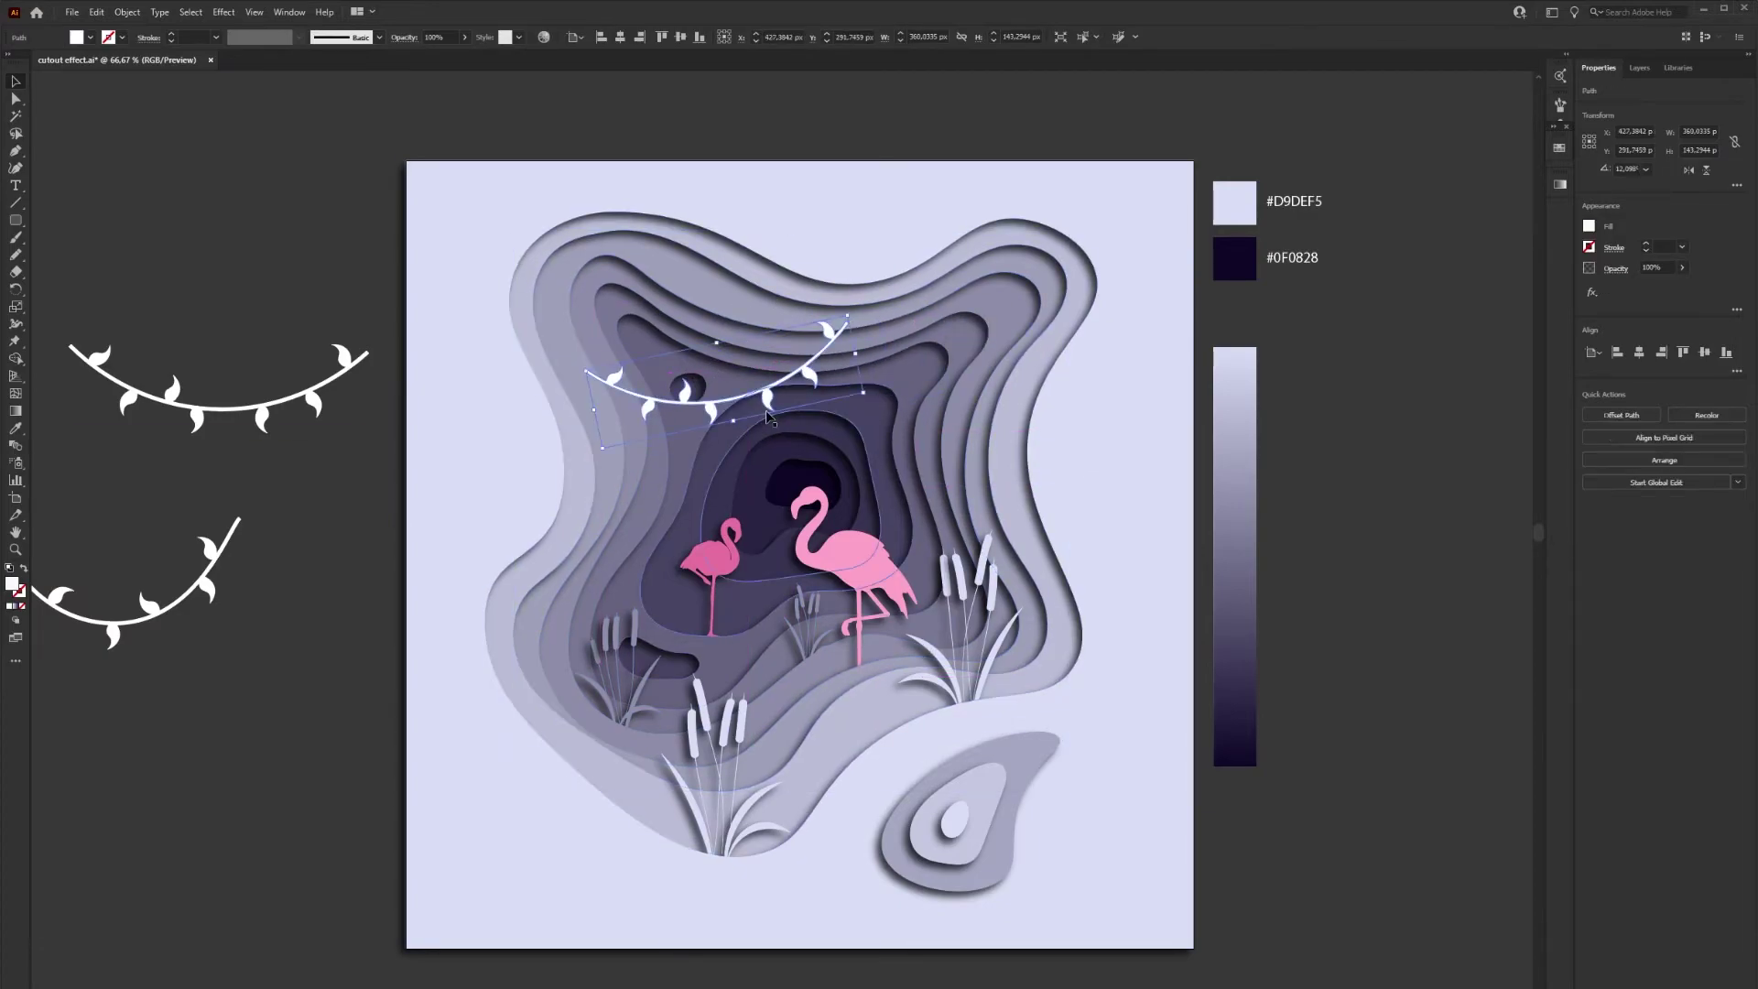
Add a rotated copy of the deeper vine right of the first and small copies of both vines near the dark centre
{"action": "left_click_drag", "start_coordinate": [219, 553], "coordinate": [871, 443]}
{"action": "left_click", "coordinate": [716, 396]}
{"action": "left_click_drag", "start_coordinate": [984, 408], "coordinate": [1376, 510]}
{"action": "left_click", "coordinate": [1377, 509]}
{"action": "left_click_drag", "start_coordinate": [261, 417], "coordinate": [831, 498]}
{"action": "left_click_drag", "start_coordinate": [939, 424], "coordinate": [780, 471]}
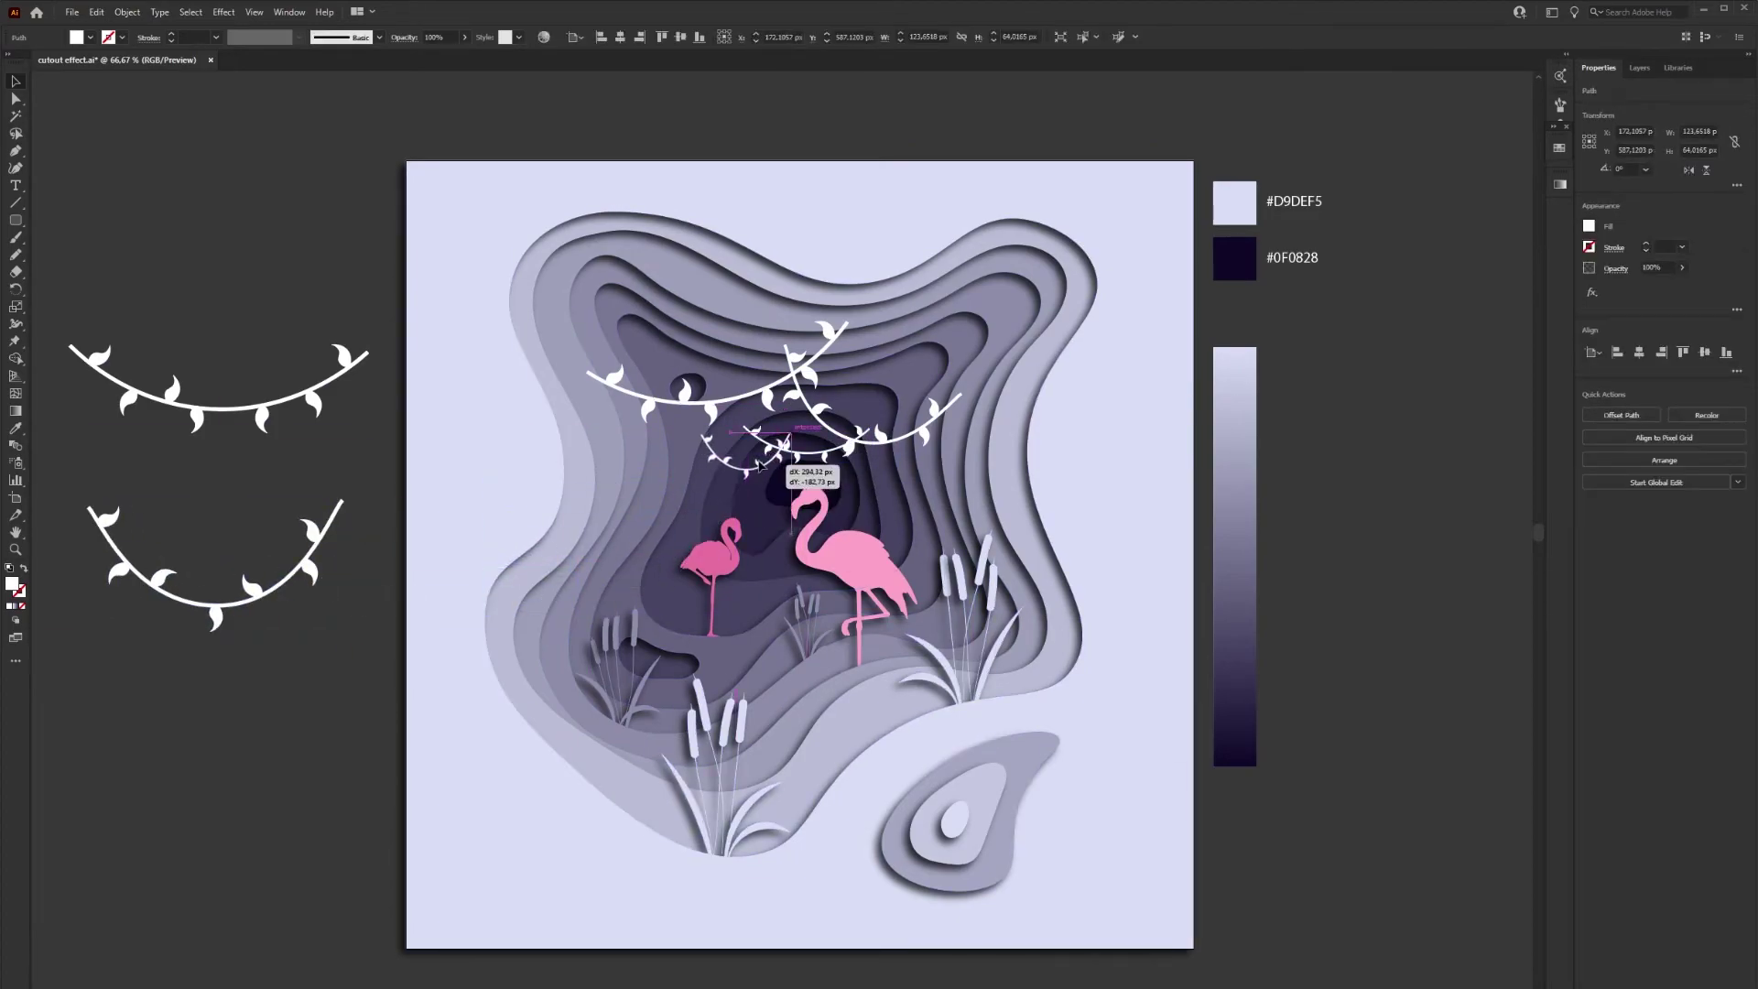
{"action": "left_click_drag", "start_coordinate": [769, 478], "coordinate": [772, 480]}
Shift both spare vines closer to the artboard and move the smallest vine down over the darkest centre
{"action": "left_click", "coordinate": [299, 423]}
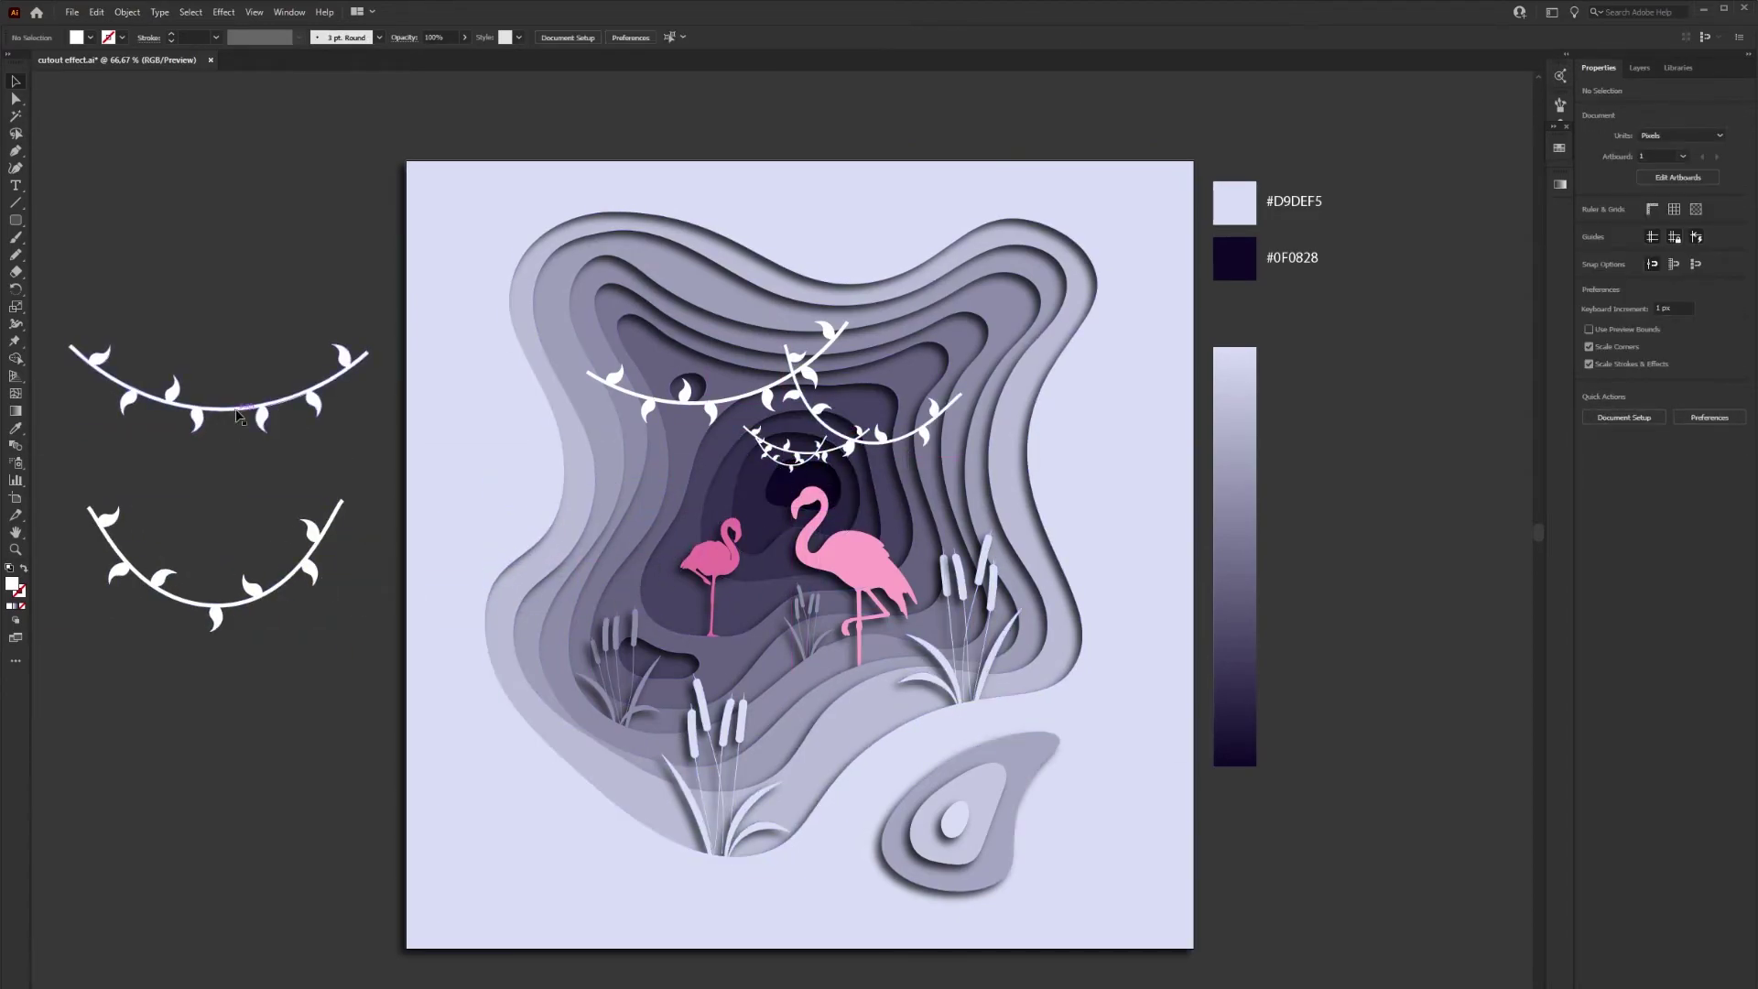
{"action": "left_click_drag", "start_coordinate": [325, 533], "coordinate": [320, 487]}
{"action": "key", "text": "ctrl+z"}
{"action": "mouse_move", "coordinate": [313, 396]}
{"action": "left_mouse_down"}
{"action": "mouse_move", "coordinate": [900, 399]}
{"action": "mouse_move", "coordinate": [345, 390]}
{"action": "left_mouse_up"}
{"action": "left_click_drag", "start_coordinate": [213, 605], "coordinate": [246, 588]}
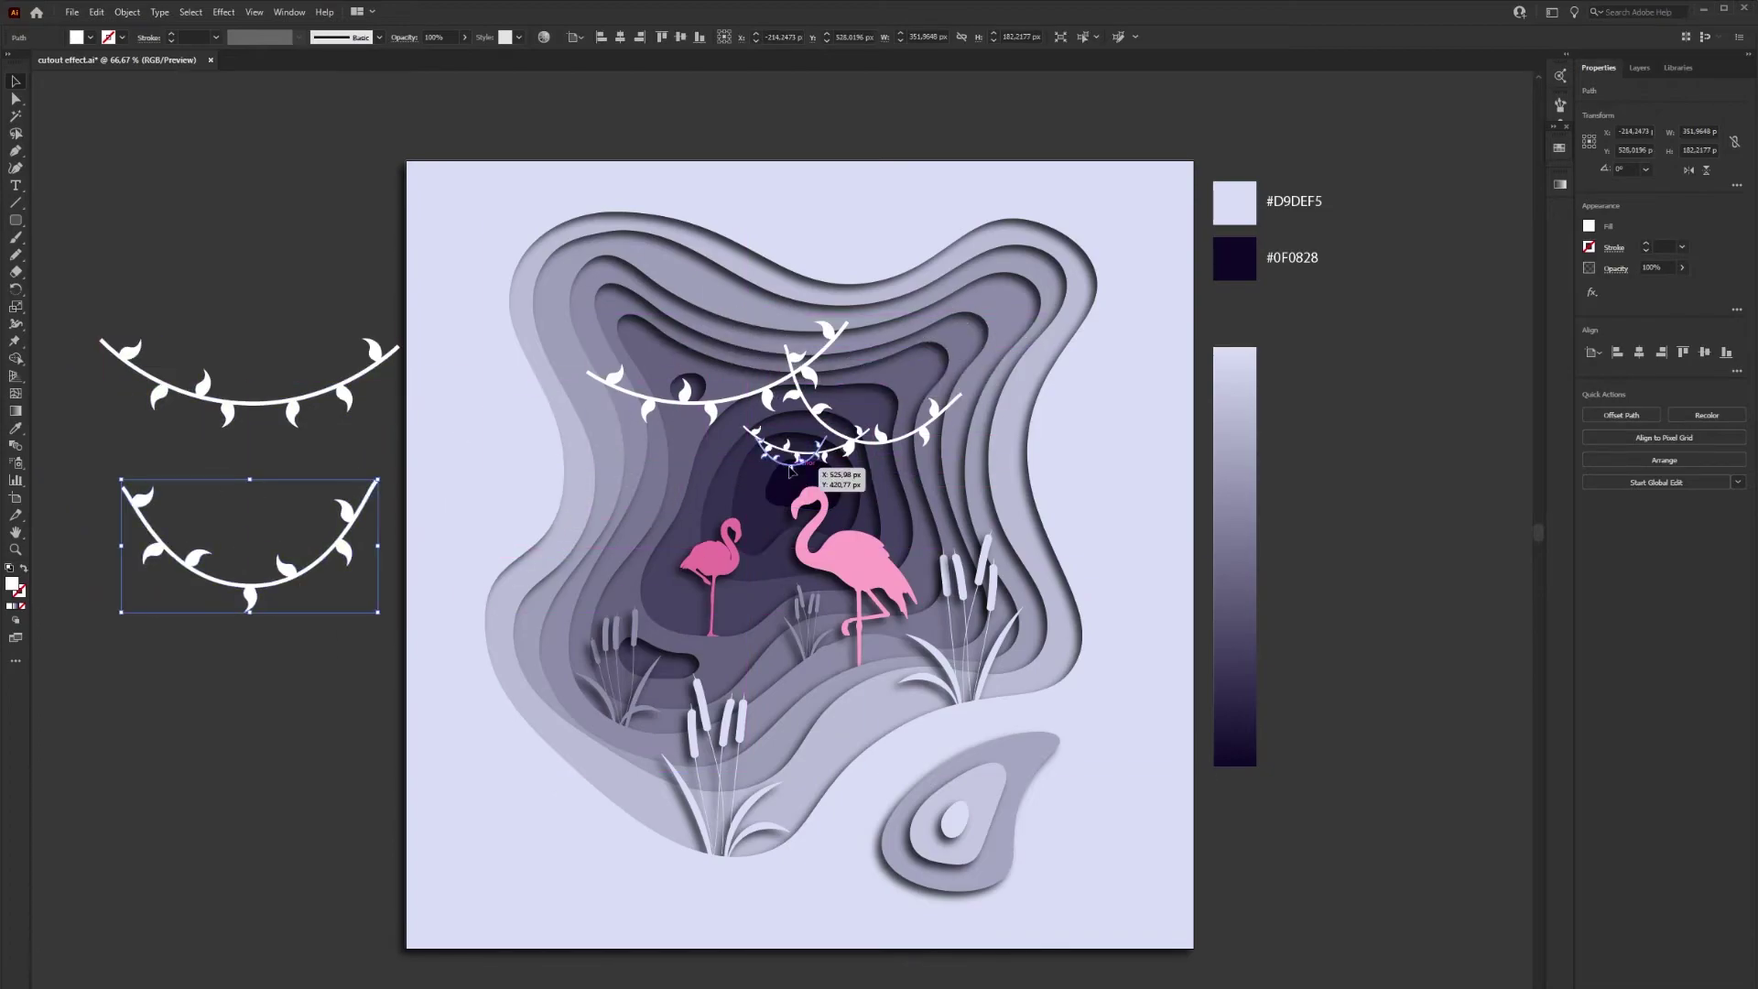
{"action": "left_click_drag", "start_coordinate": [794, 462], "coordinate": [806, 489]}
Add another tilted shallow vine copy below the first, crossing above the large flamingo's head
{"action": "left_click", "coordinate": [362, 430]}
{"action": "left_click_drag", "start_coordinate": [314, 396], "coordinate": [883, 366], "text": "alt"}
{"action": "left_click", "coordinate": [1109, 443]}
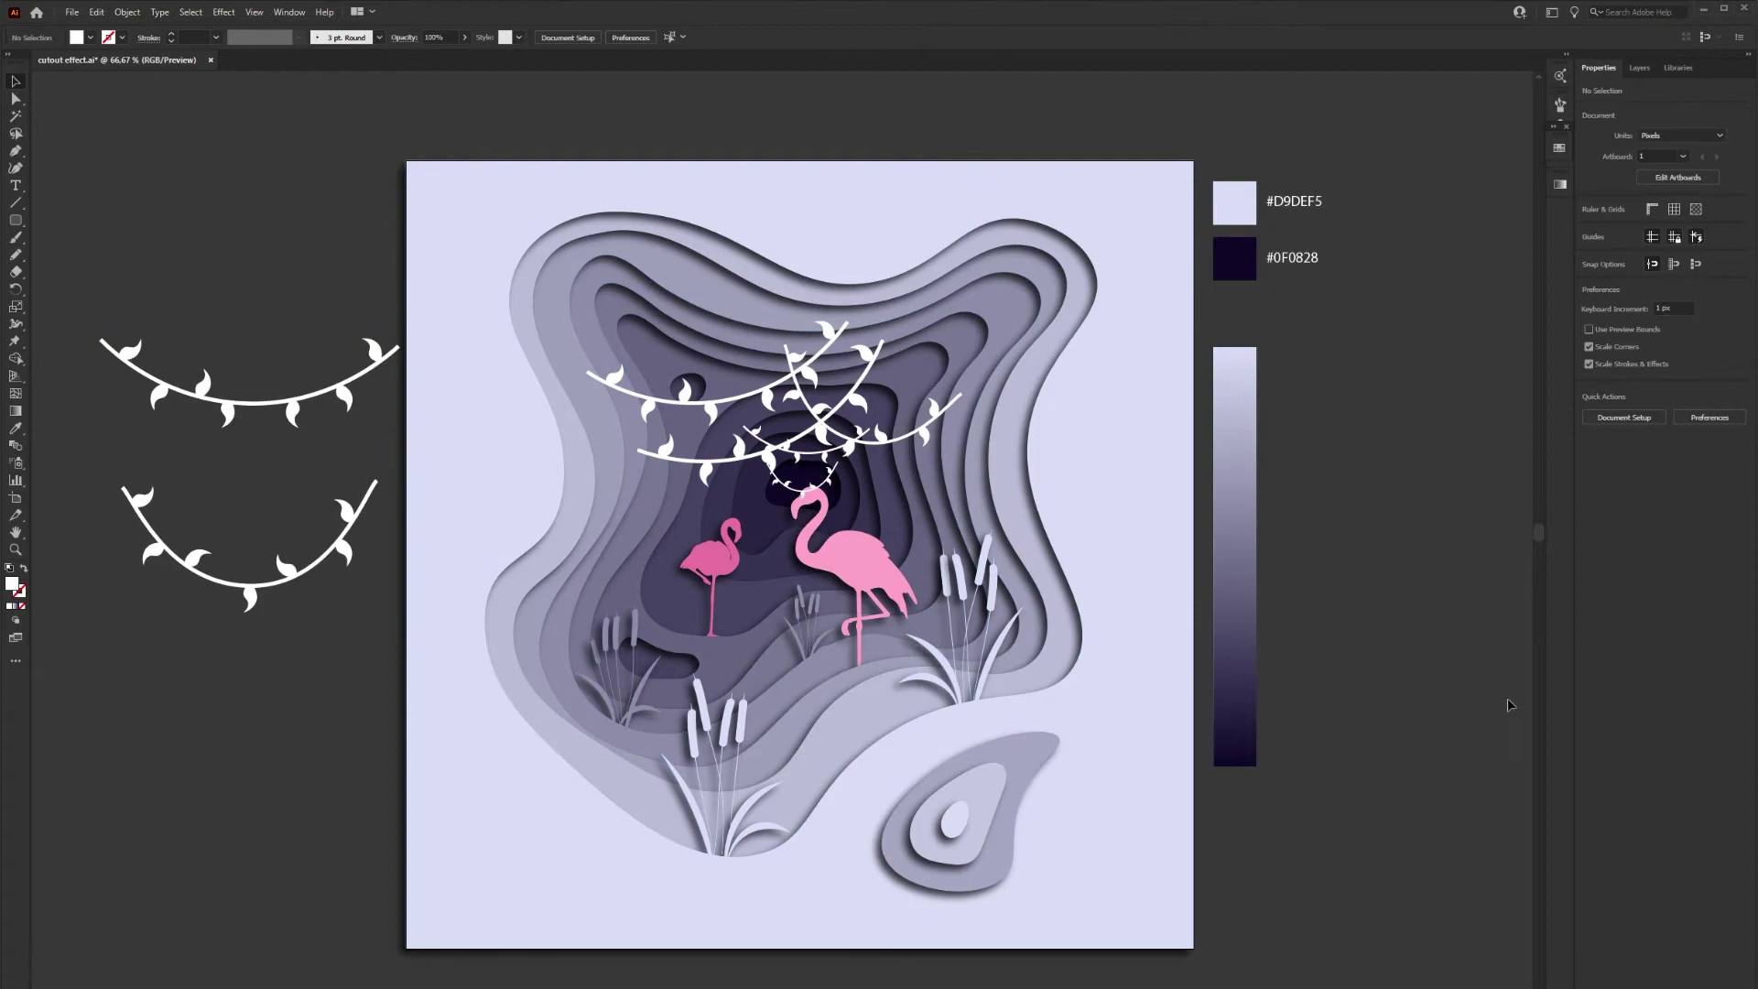
Move the spare deeper vine, rotated, across the cutout's upper left edge and the spare shallow vine across its upper right edge
{"action": "left_click_drag", "start_coordinate": [247, 582], "coordinate": [1021, 302]}
{"action": "left_click_drag", "start_coordinate": [1150, 204], "coordinate": [679, 350]}
{"action": "left_click", "coordinate": [394, 354]}
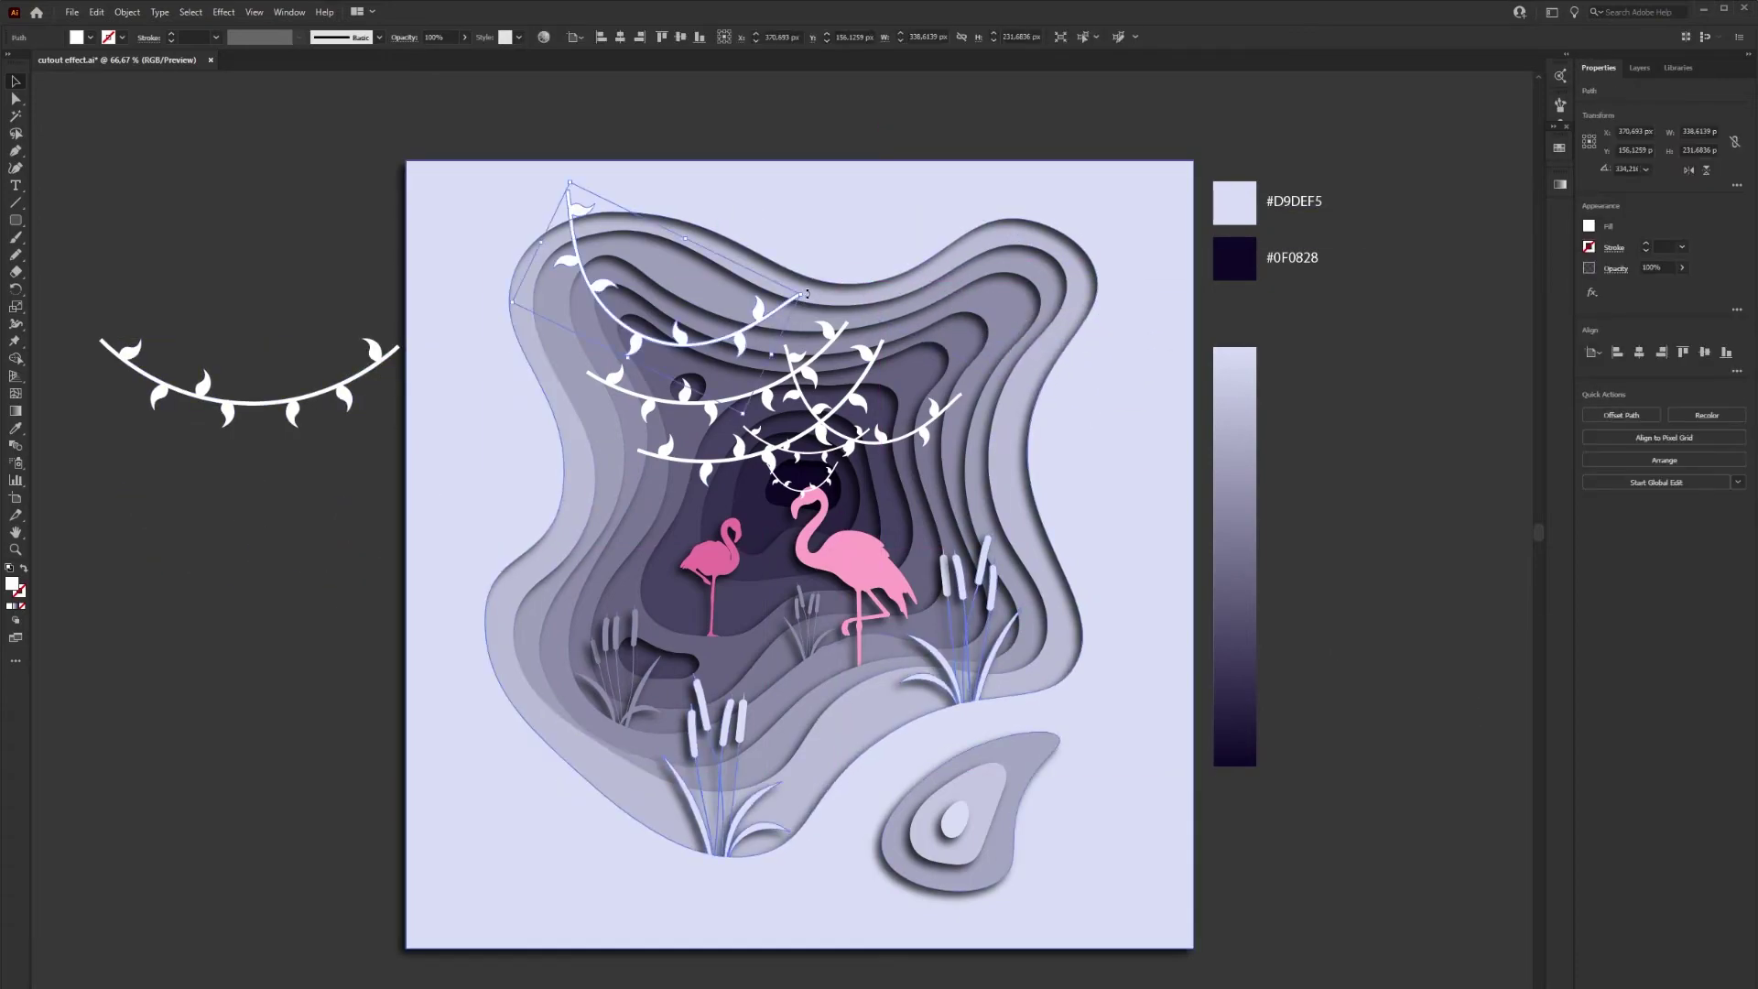
{"action": "left_click_drag", "start_coordinate": [559, 192], "coordinate": [469, 297]}
{"action": "left_click_drag", "start_coordinate": [586, 340], "coordinate": [597, 333]}
{"action": "left_click", "coordinate": [306, 445]}
{"action": "left_click_drag", "start_coordinate": [252, 403], "coordinate": [975, 318]}
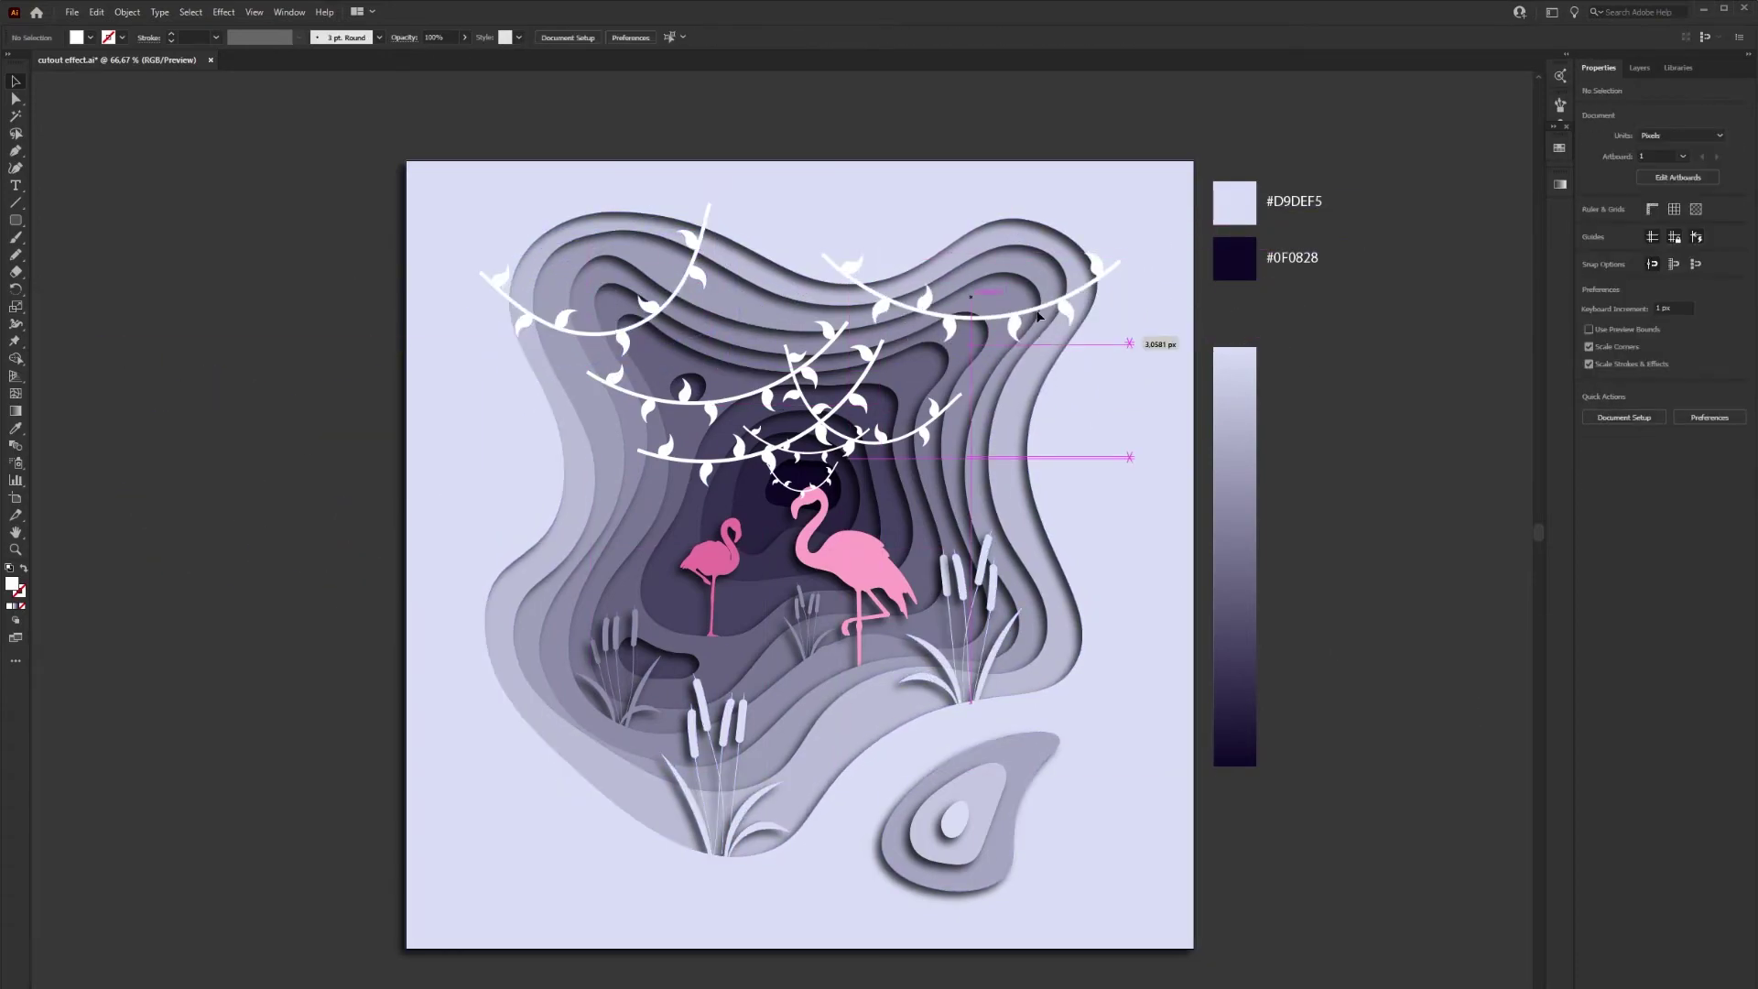
Send the smallest vine to the back and unite it with the layer framing the darkest centre
{"action": "left_click", "coordinate": [802, 488]}
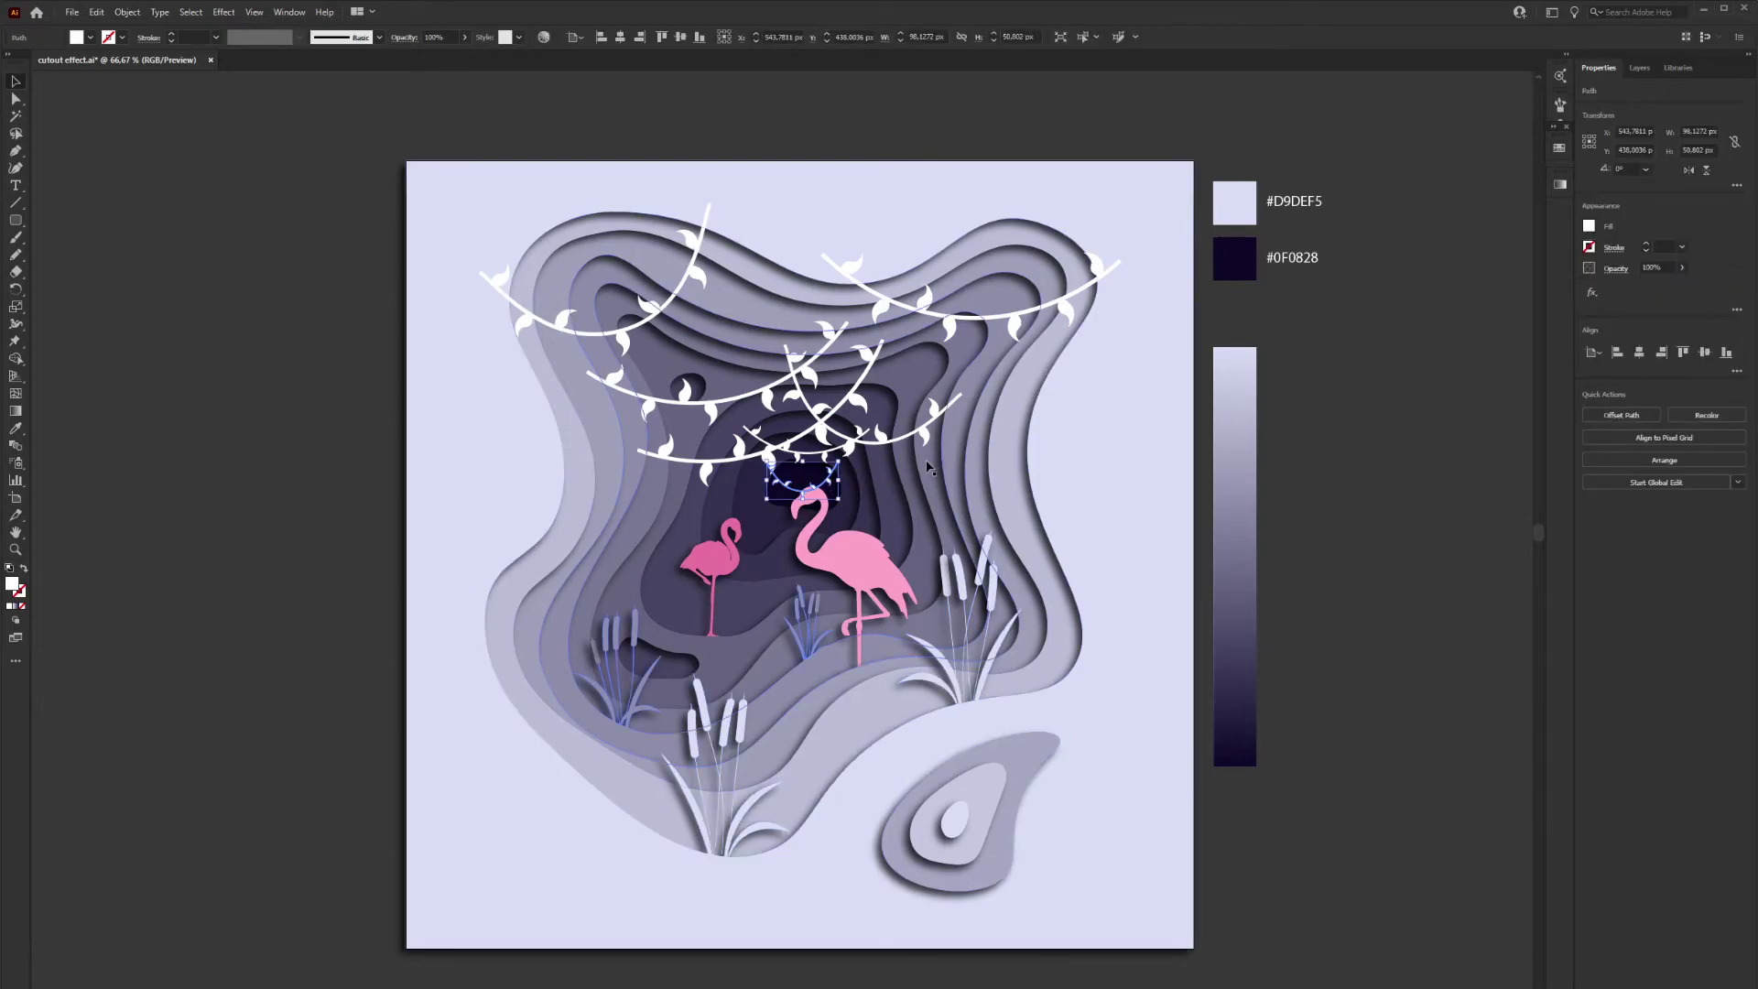
{"action": "scroll", "coordinate": [936, 461], "scroll_direction": "up", "scroll_amount": 2}
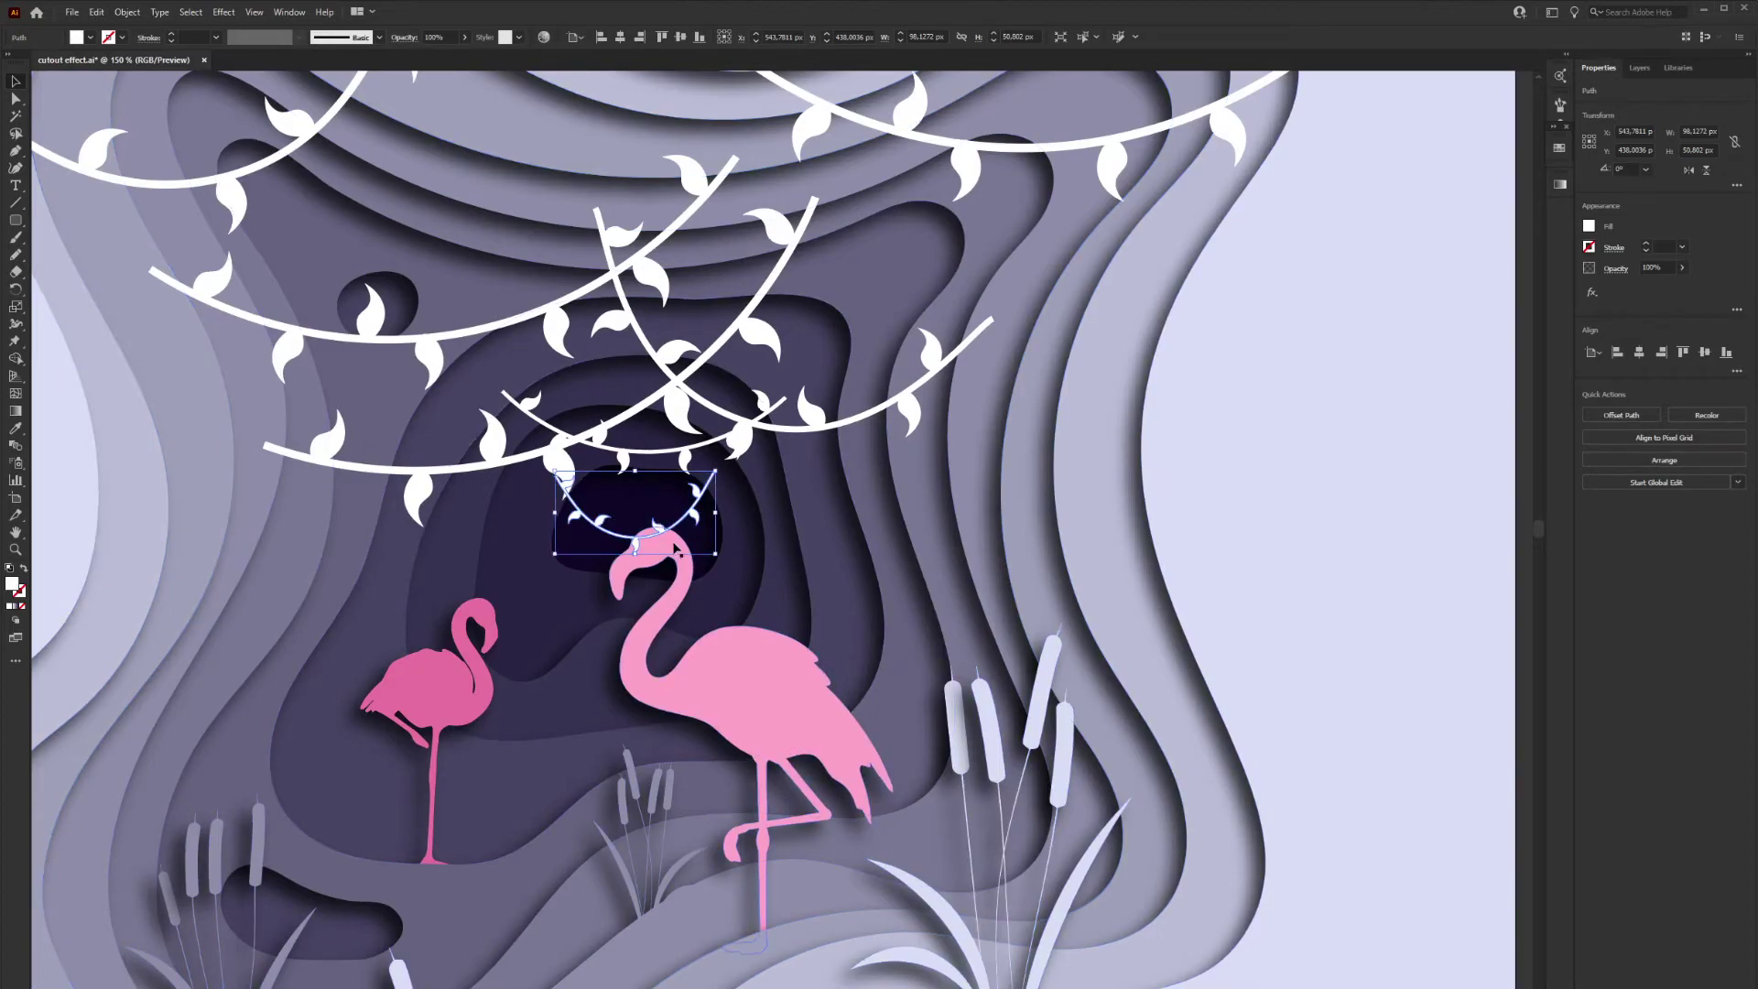
{"action": "right_click", "coordinate": [700, 515]}
{"action": "mouse_move", "coordinate": [755, 777]}
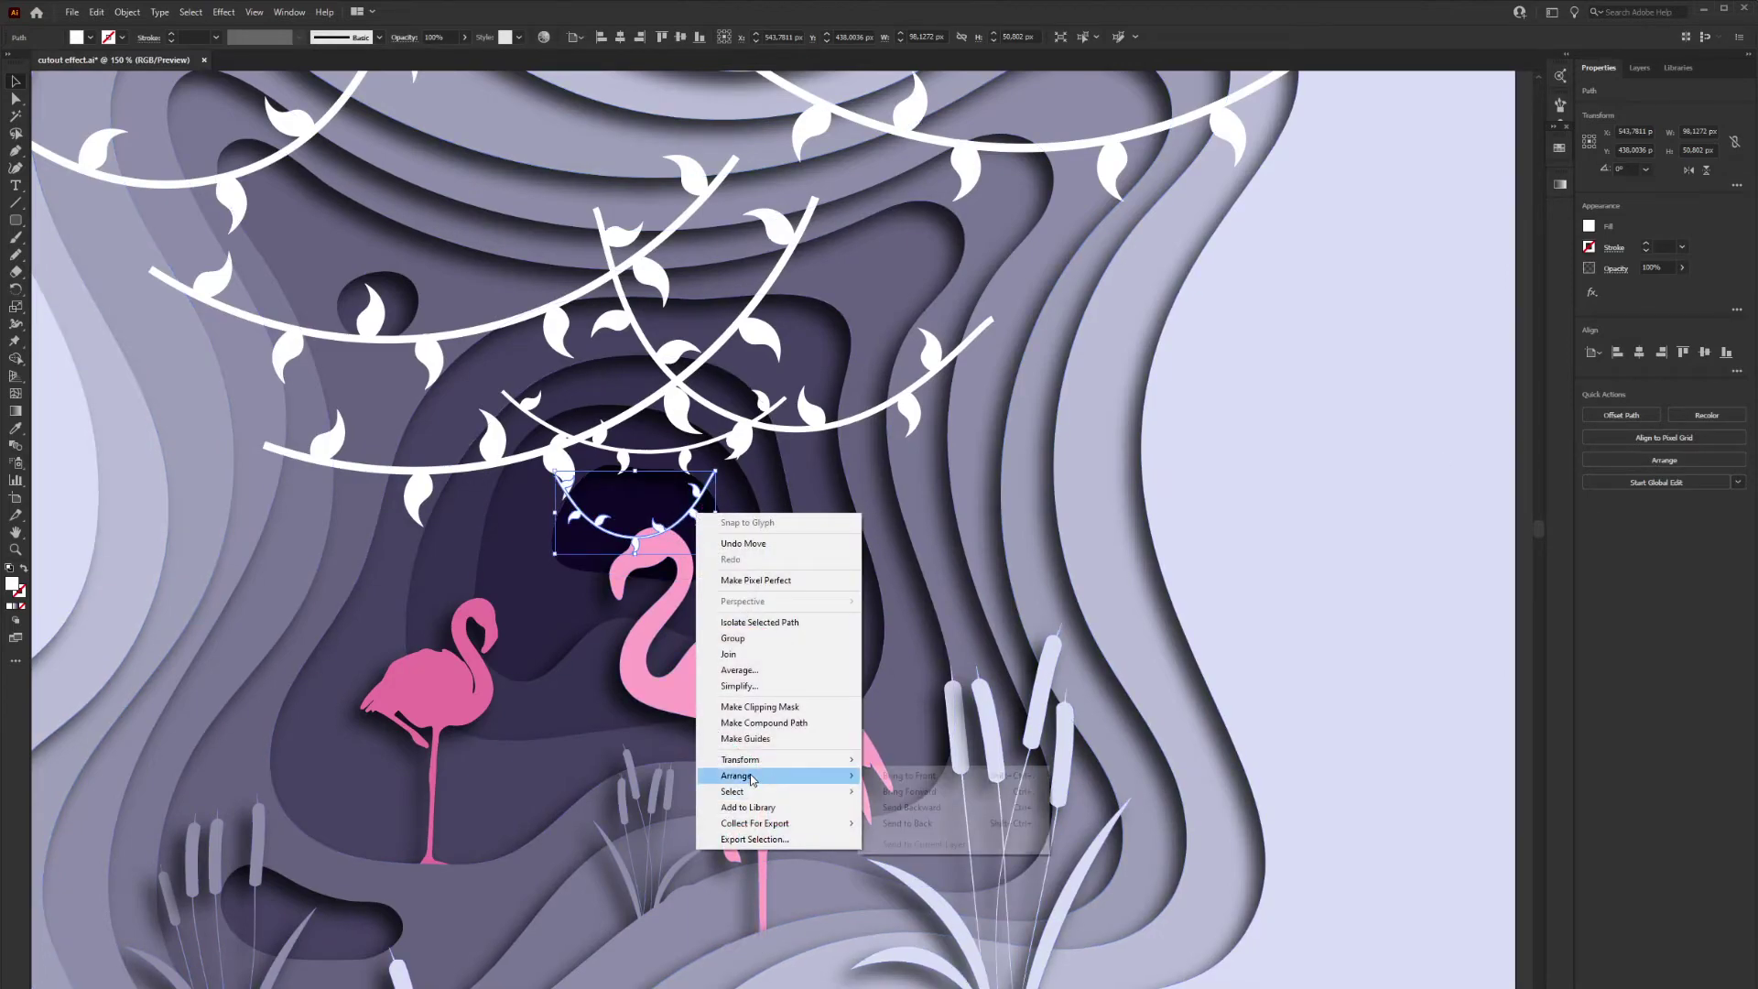
{"action": "left_click", "coordinate": [884, 823]}
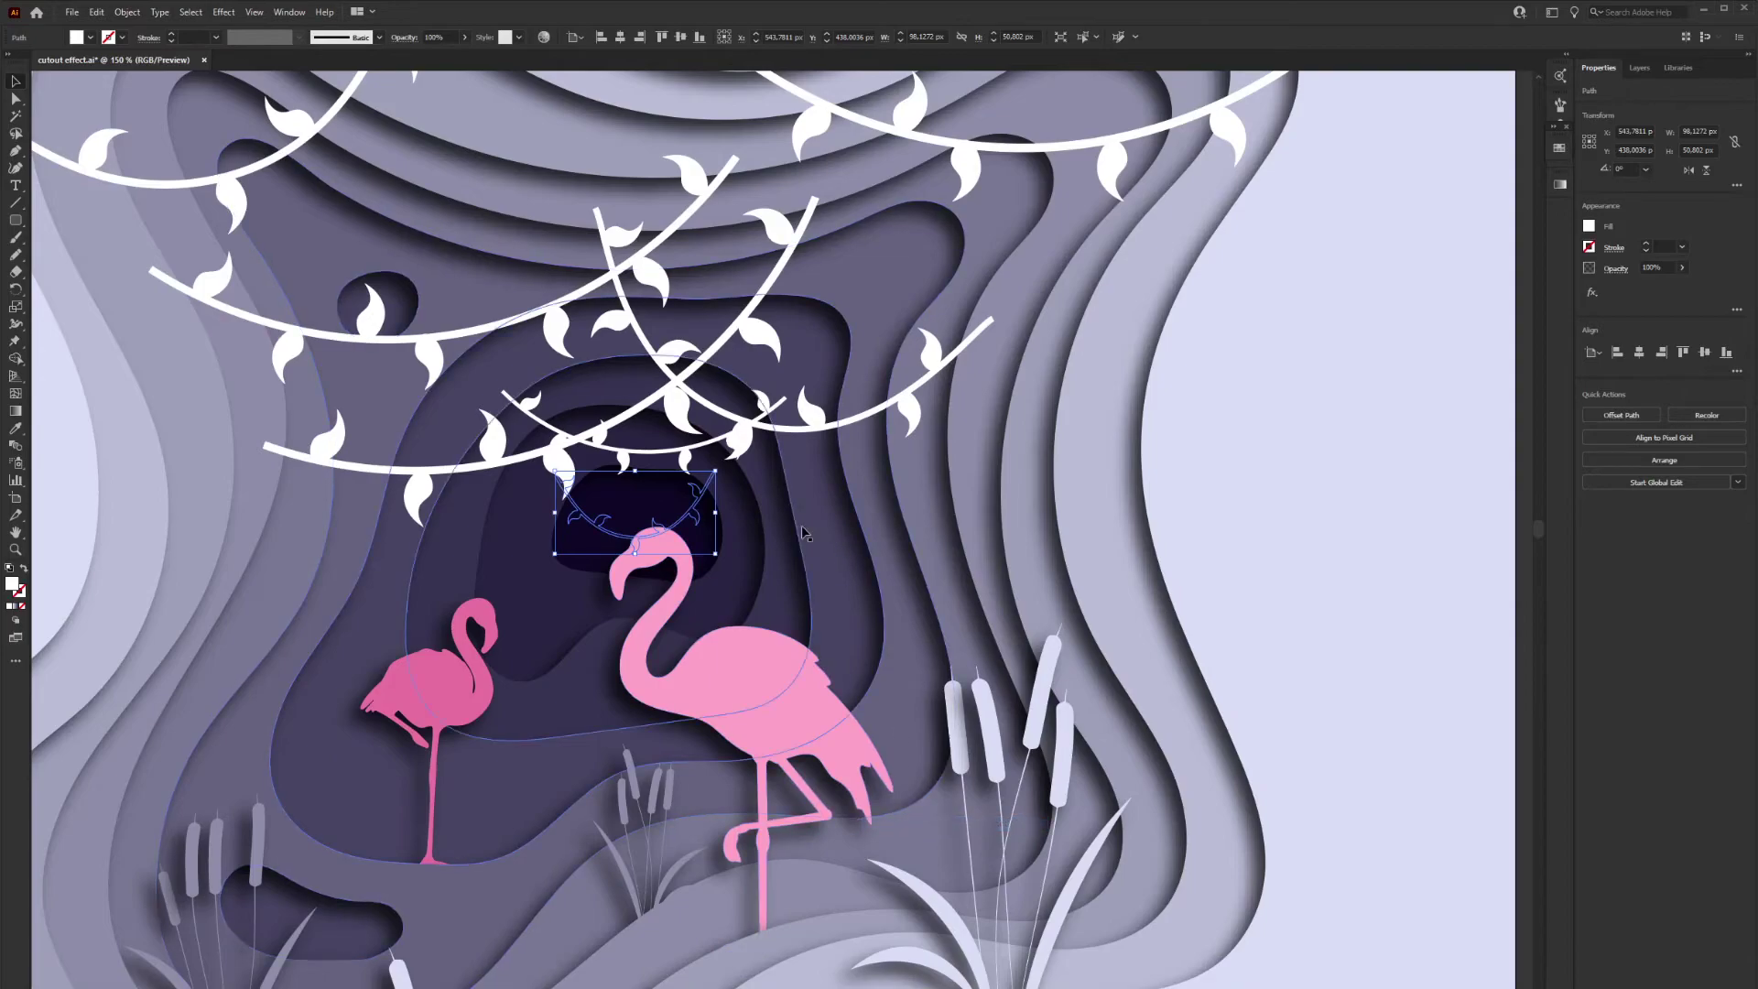
{"action": "left_click", "coordinate": [723, 537], "text": "shift"}
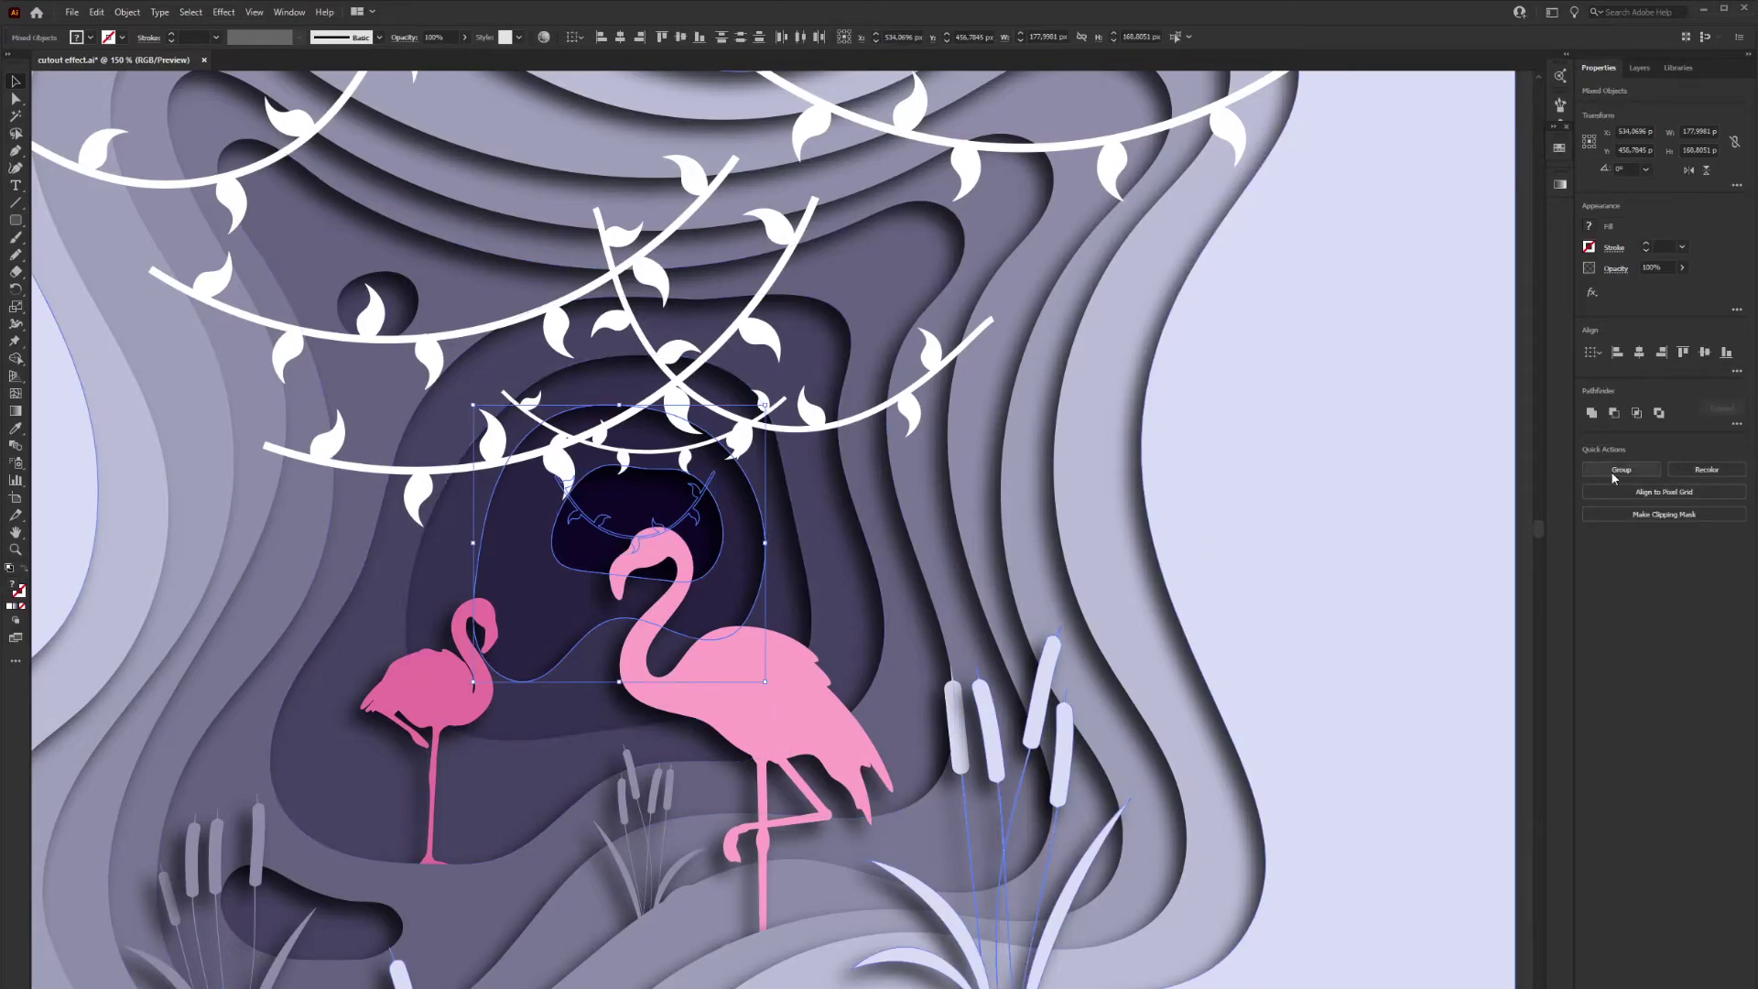
{"action": "left_click", "coordinate": [1593, 413]}
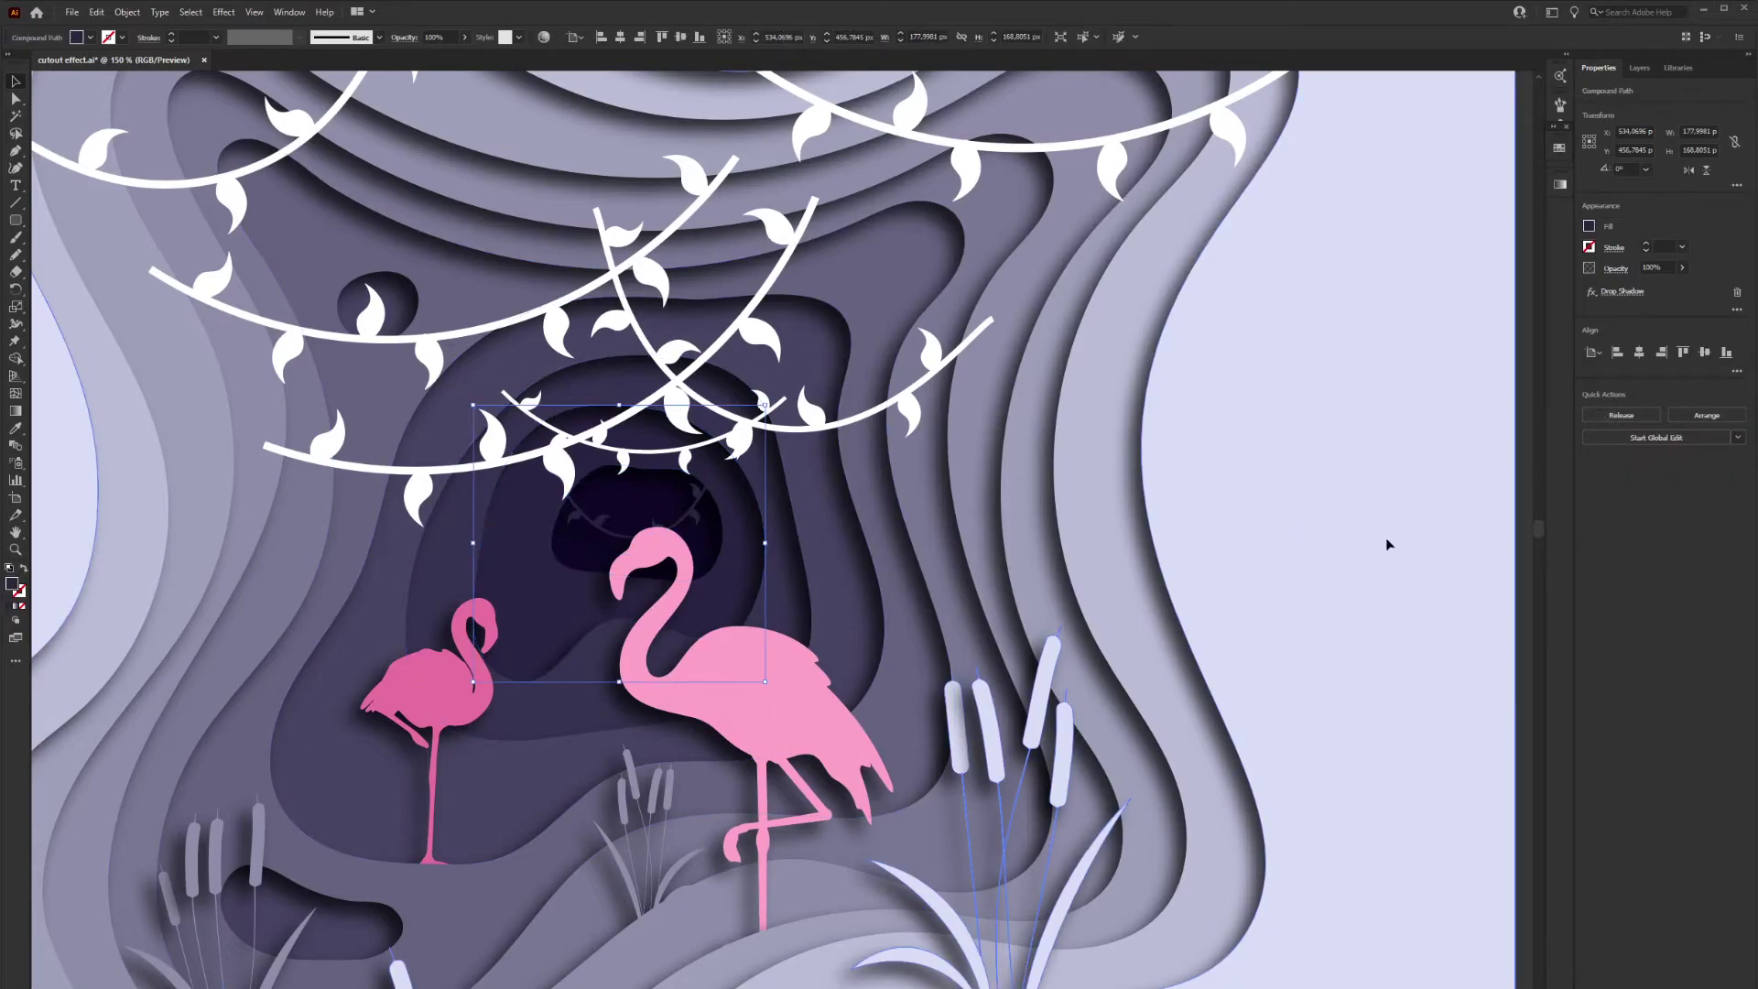
Send the small shallow vine above the dark centre to the back and unite it with the next layer outward
{"action": "left_click", "coordinate": [645, 450]}
{"action": "right_click", "coordinate": [772, 451]}
{"action": "mouse_move", "coordinate": [718, 714]}
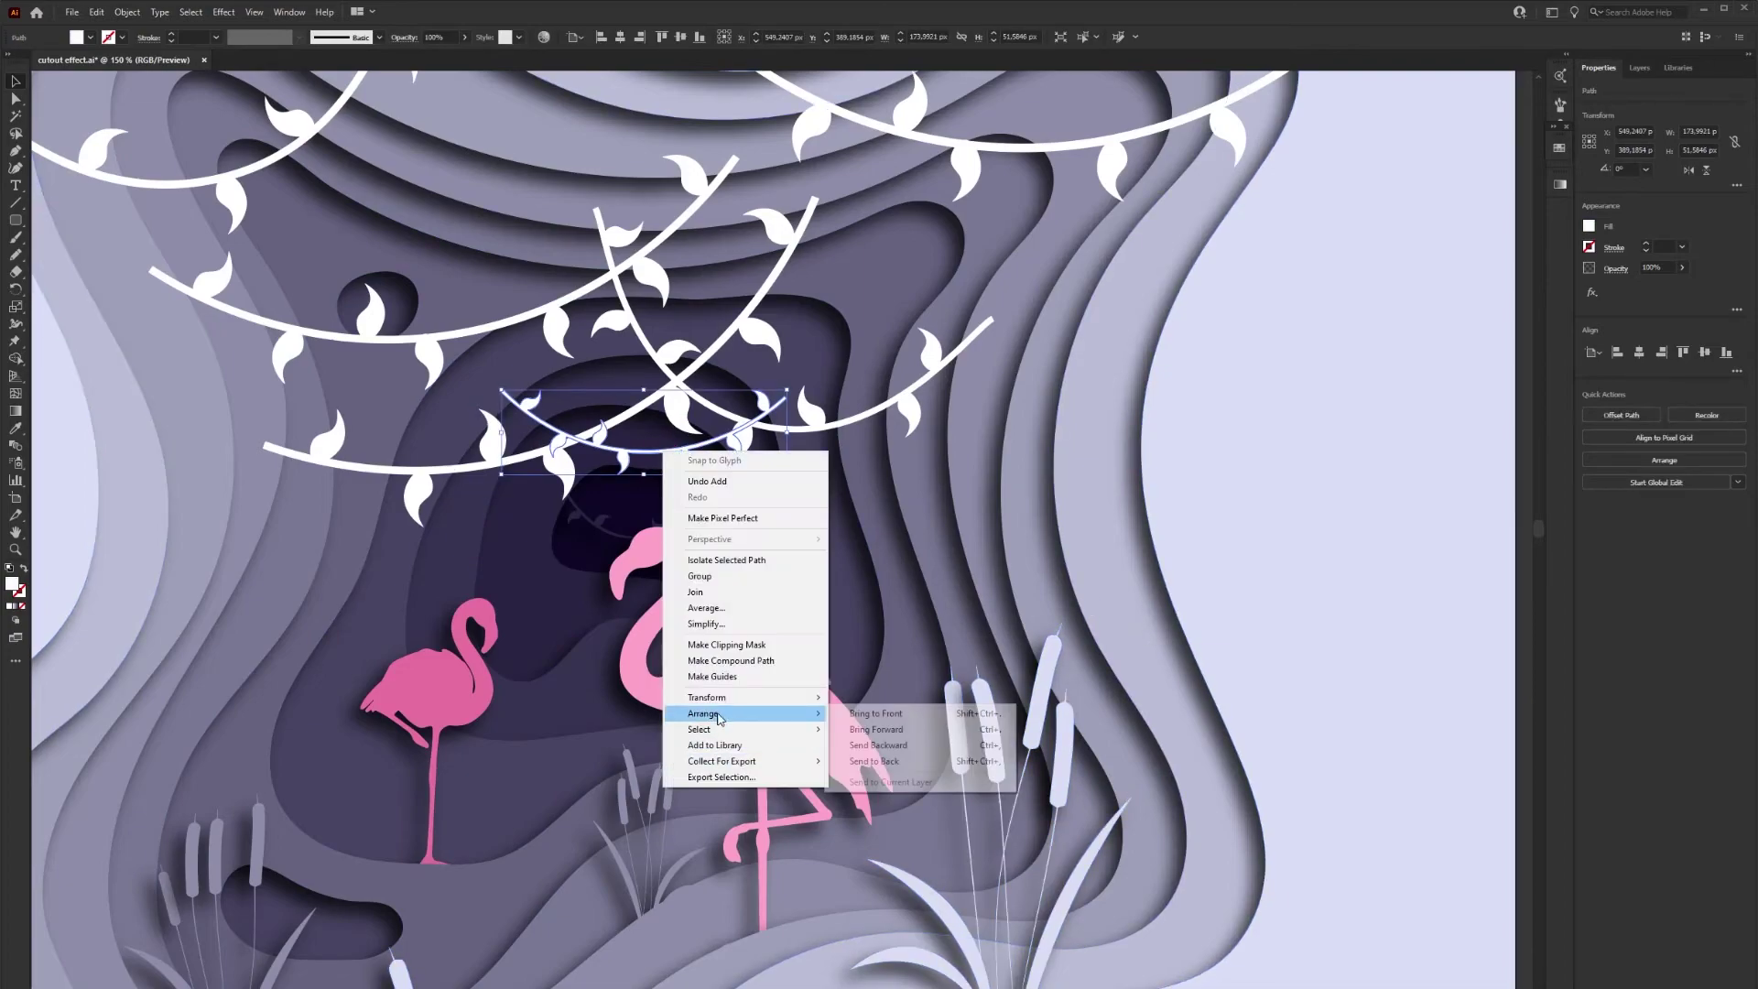
{"action": "left_click", "coordinate": [892, 763]}
{"action": "left_click", "coordinate": [1322, 518]}
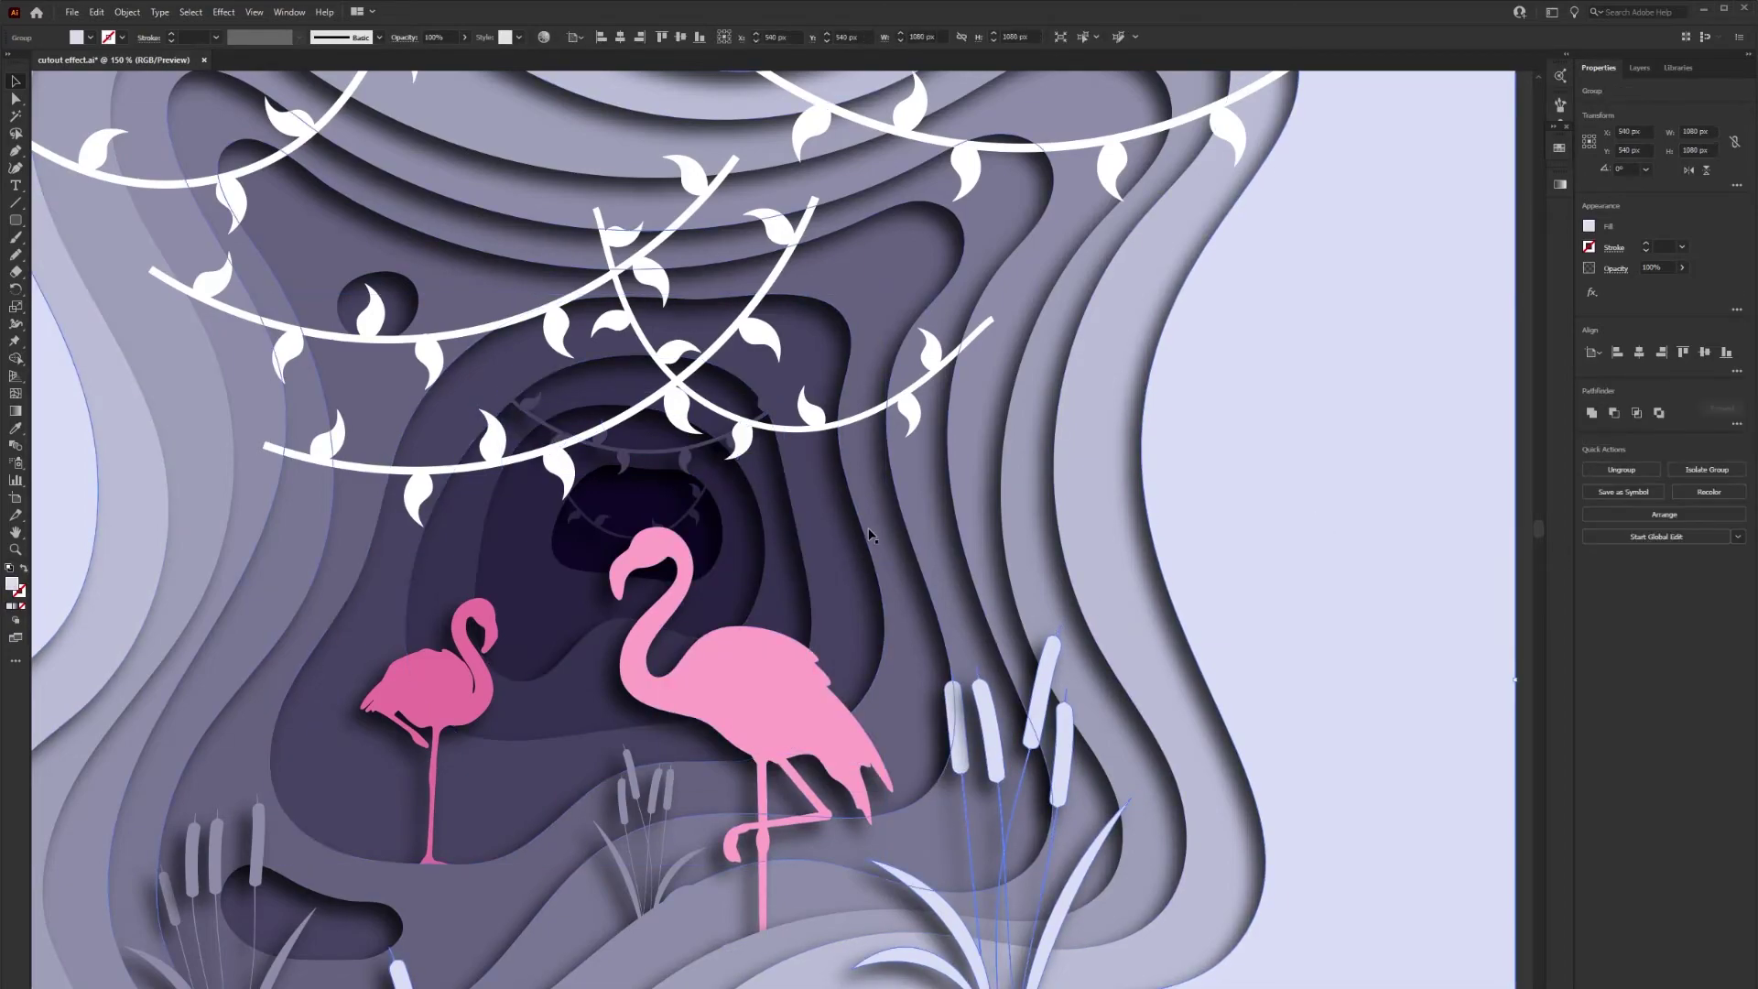
Send the tilted vine crossing above the large flamingo to the back and unite it with the small cattail's layer
{"action": "right_click", "coordinate": [361, 465]}
{"action": "mouse_move", "coordinate": [416, 729]}
{"action": "left_click", "coordinate": [581, 777]}
{"action": "left_click", "coordinate": [977, 597], "text": "shift"}
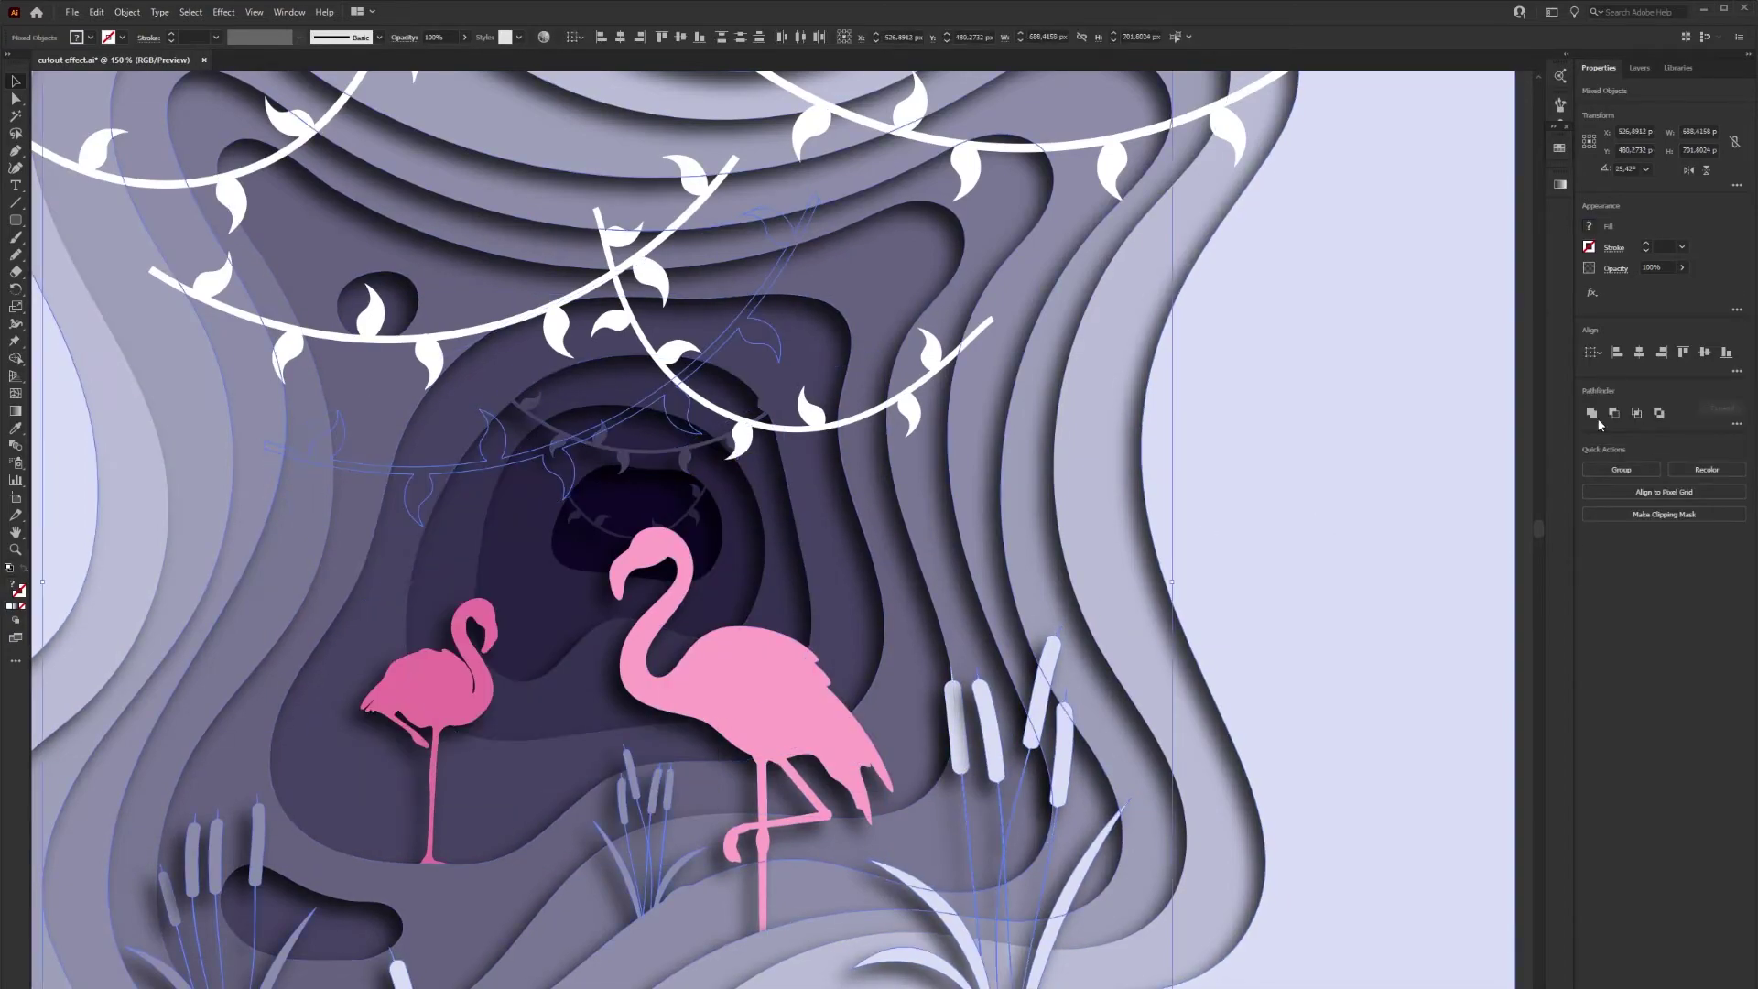
{"action": "left_click", "coordinate": [1592, 413]}
Send the deeper vine above the large flamingo's back to the back and unite it with the same cattail layer
{"action": "right_click", "coordinate": [903, 400]}
{"action": "mouse_move", "coordinate": [939, 663]}
{"action": "left_click", "coordinate": [1104, 712]}
{"action": "left_click", "coordinate": [1012, 271], "text": "shift"}
{"action": "left_click", "coordinate": [1592, 413]}
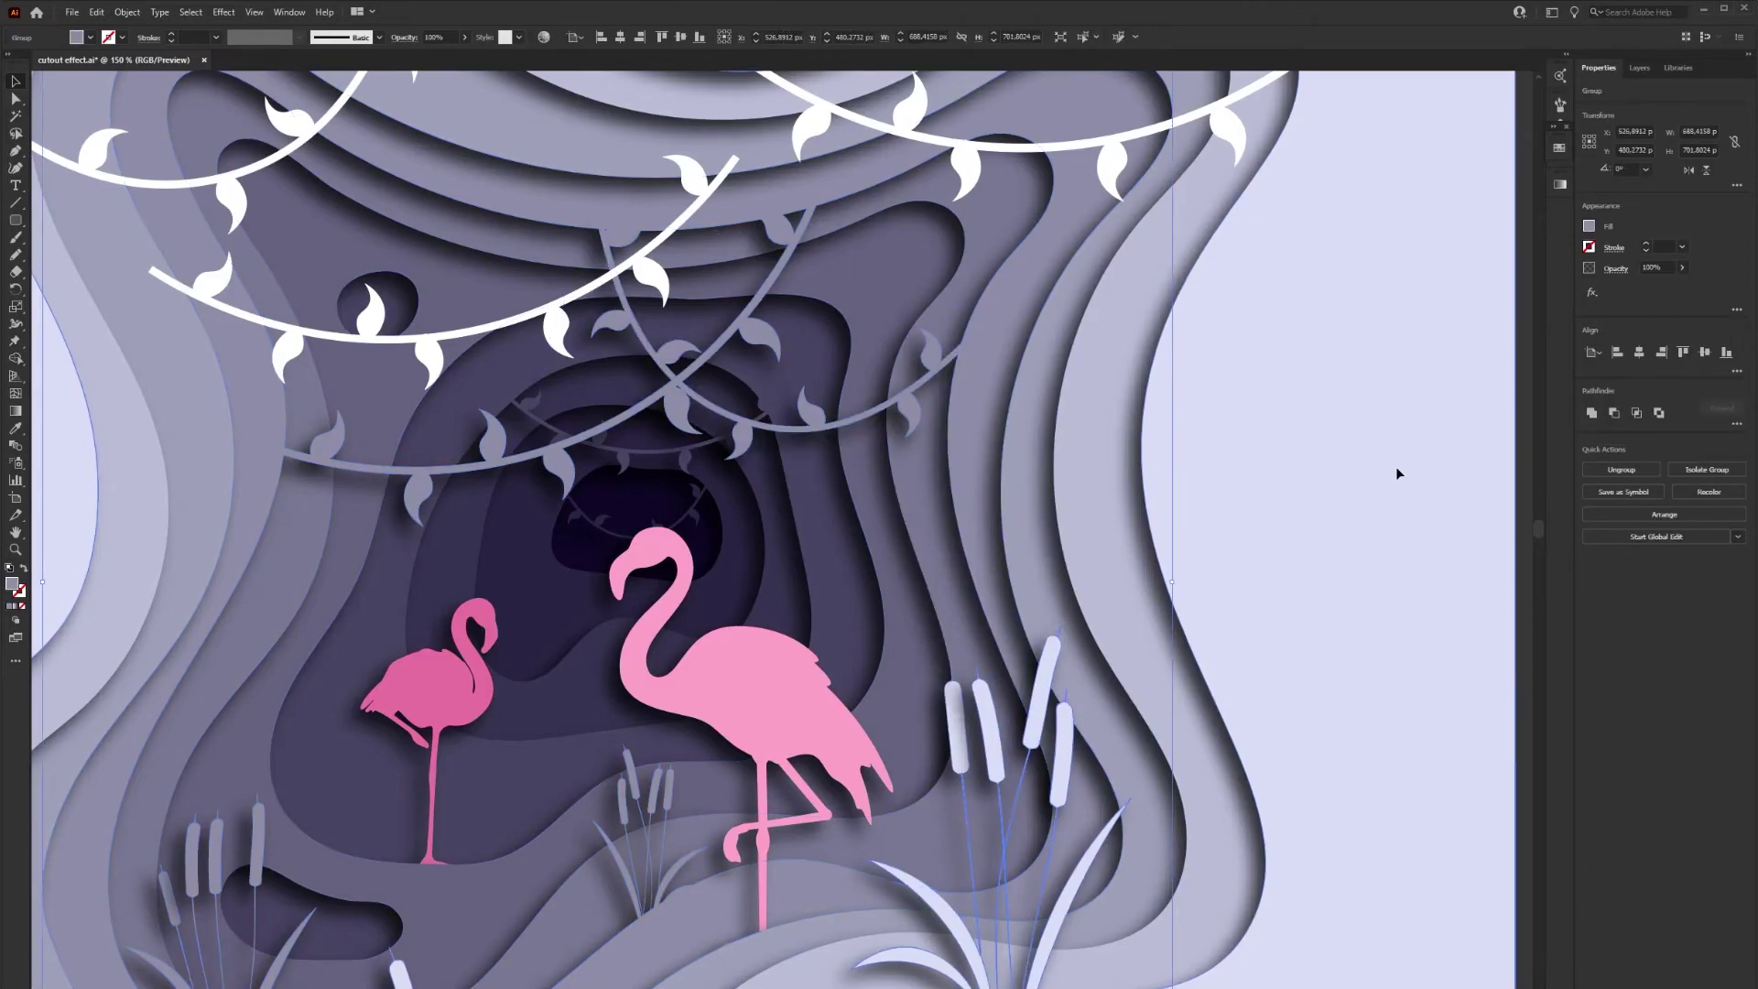
Send the vine crossing the small round hole to the back and unite it with the second contour layer inside the outer frame
{"action": "scroll", "coordinate": [1356, 463], "scroll_direction": "down", "scroll_amount": 1}
{"action": "right_click", "coordinate": [668, 376]}
{"action": "mouse_move", "coordinate": [713, 641]}
{"action": "left_click", "coordinate": [874, 690]}
{"action": "left_click", "coordinate": [576, 369], "text": "shift"}
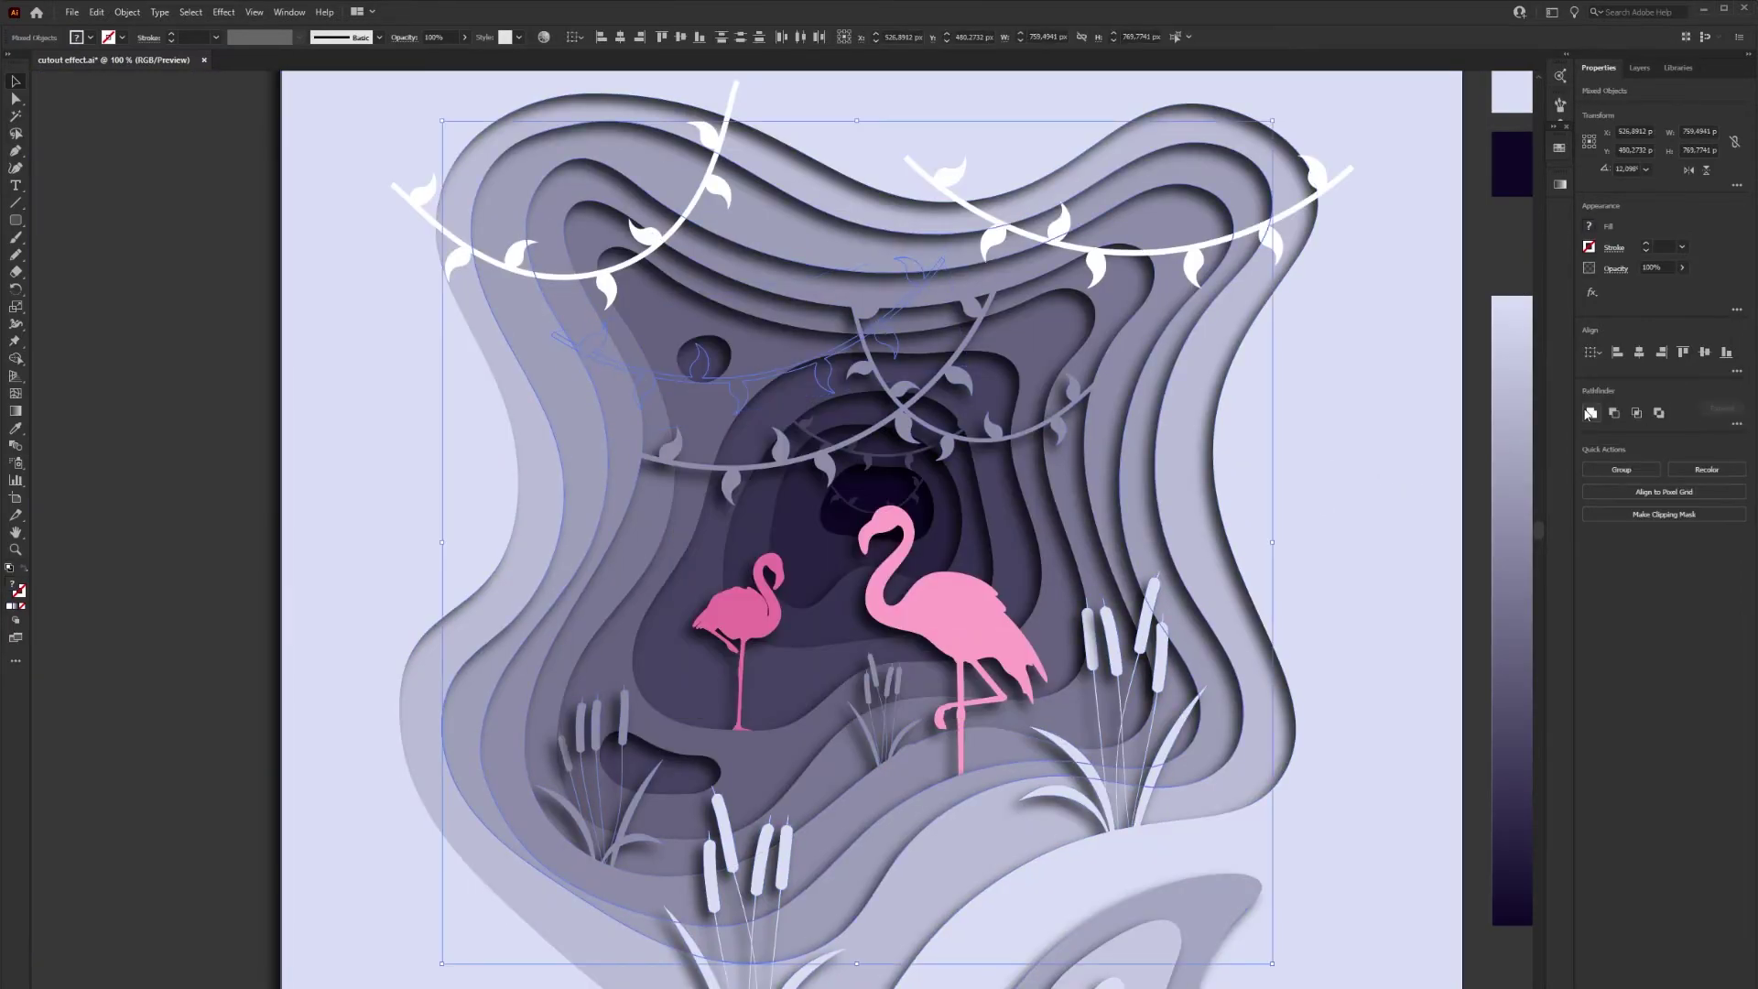
{"action": "left_click", "coordinate": [1590, 412]}
Send the white vine at the artwork's upper right to the back and unite it with the outermost frame layer
{"action": "left_click", "coordinate": [1266, 365]}
{"action": "left_click", "coordinate": [1255, 271]}
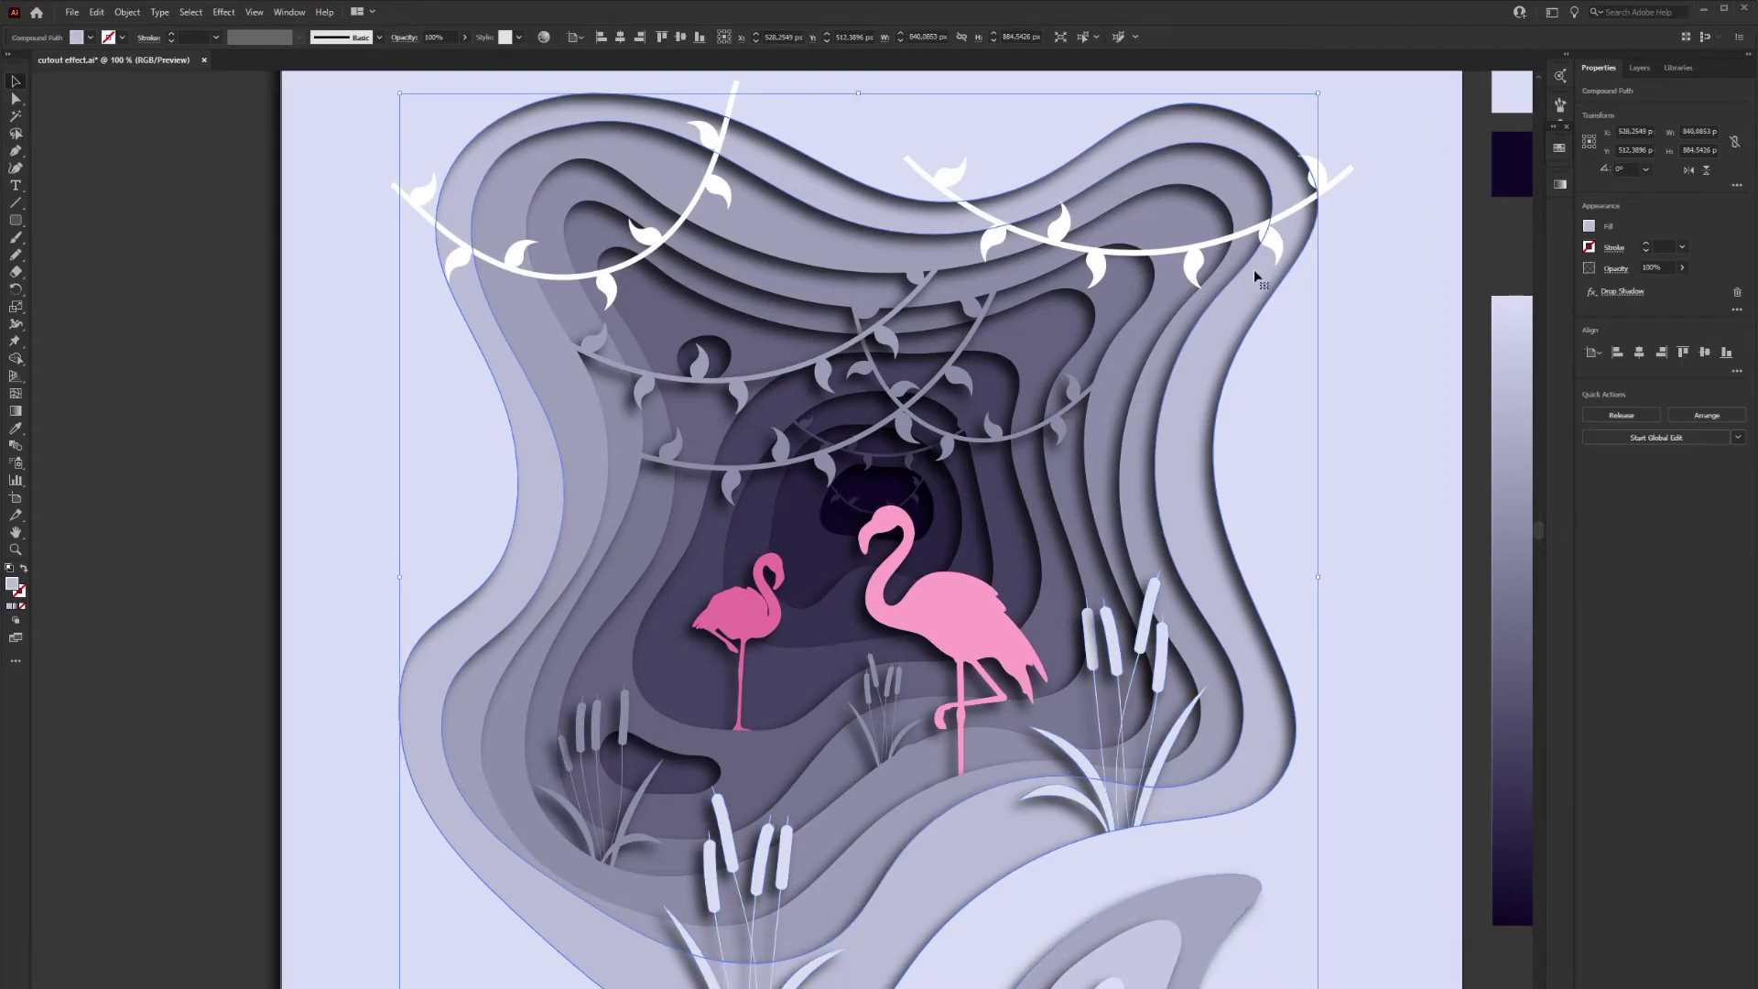
{"action": "left_click", "coordinate": [1328, 297]}
{"action": "right_click", "coordinate": [1216, 242]}
{"action": "mouse_move", "coordinate": [1263, 507]}
{"action": "left_click", "coordinate": [1413, 553]}
{"action": "left_click", "coordinate": [1391, 412], "text": "shift"}
{"action": "left_click", "coordinate": [1591, 413]}
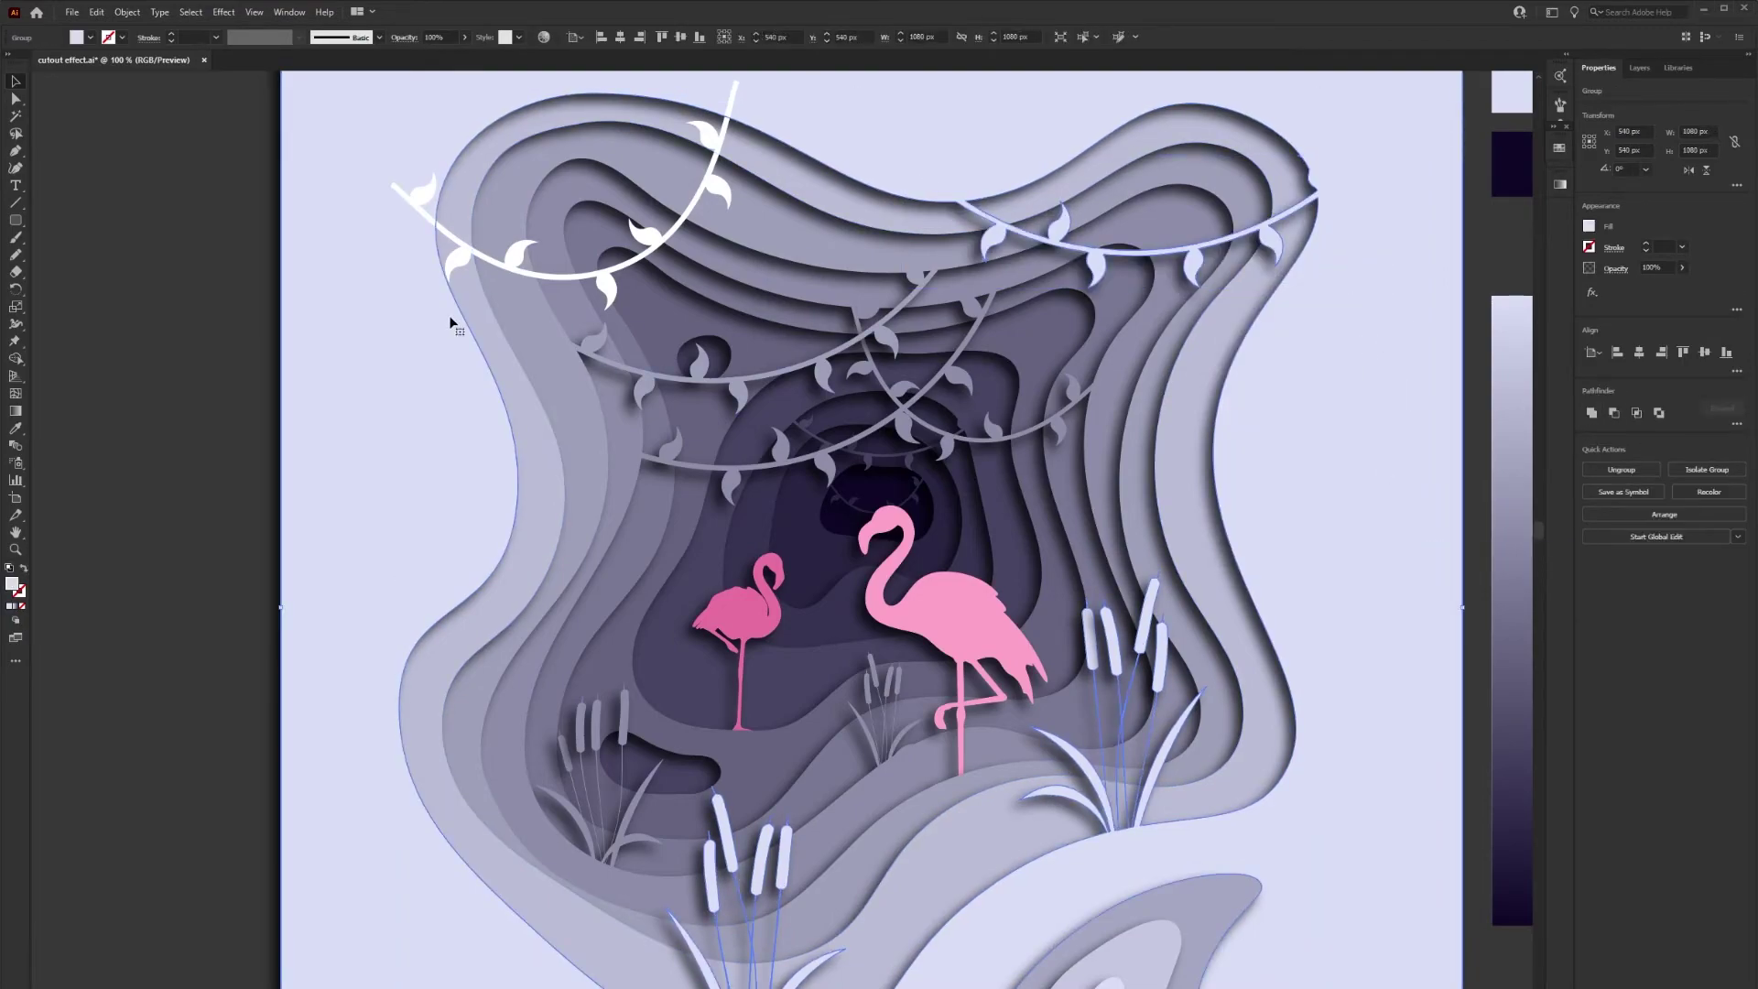
Send the remaining white vine at the artwork's upper left to the back and unite it with the outermost frame layer
{"action": "right_click", "coordinate": [512, 267]}
{"action": "mouse_move", "coordinate": [586, 529]}
{"action": "left_click", "coordinate": [737, 595]}
{"action": "left_click", "coordinate": [1373, 421], "text": "shift"}
{"action": "left_click", "coordinate": [1591, 413]}
{"action": "left_click", "coordinate": [1477, 423]}
{"action": "scroll", "coordinate": [1282, 449], "scroll_direction": "down", "scroll_amount": 1}
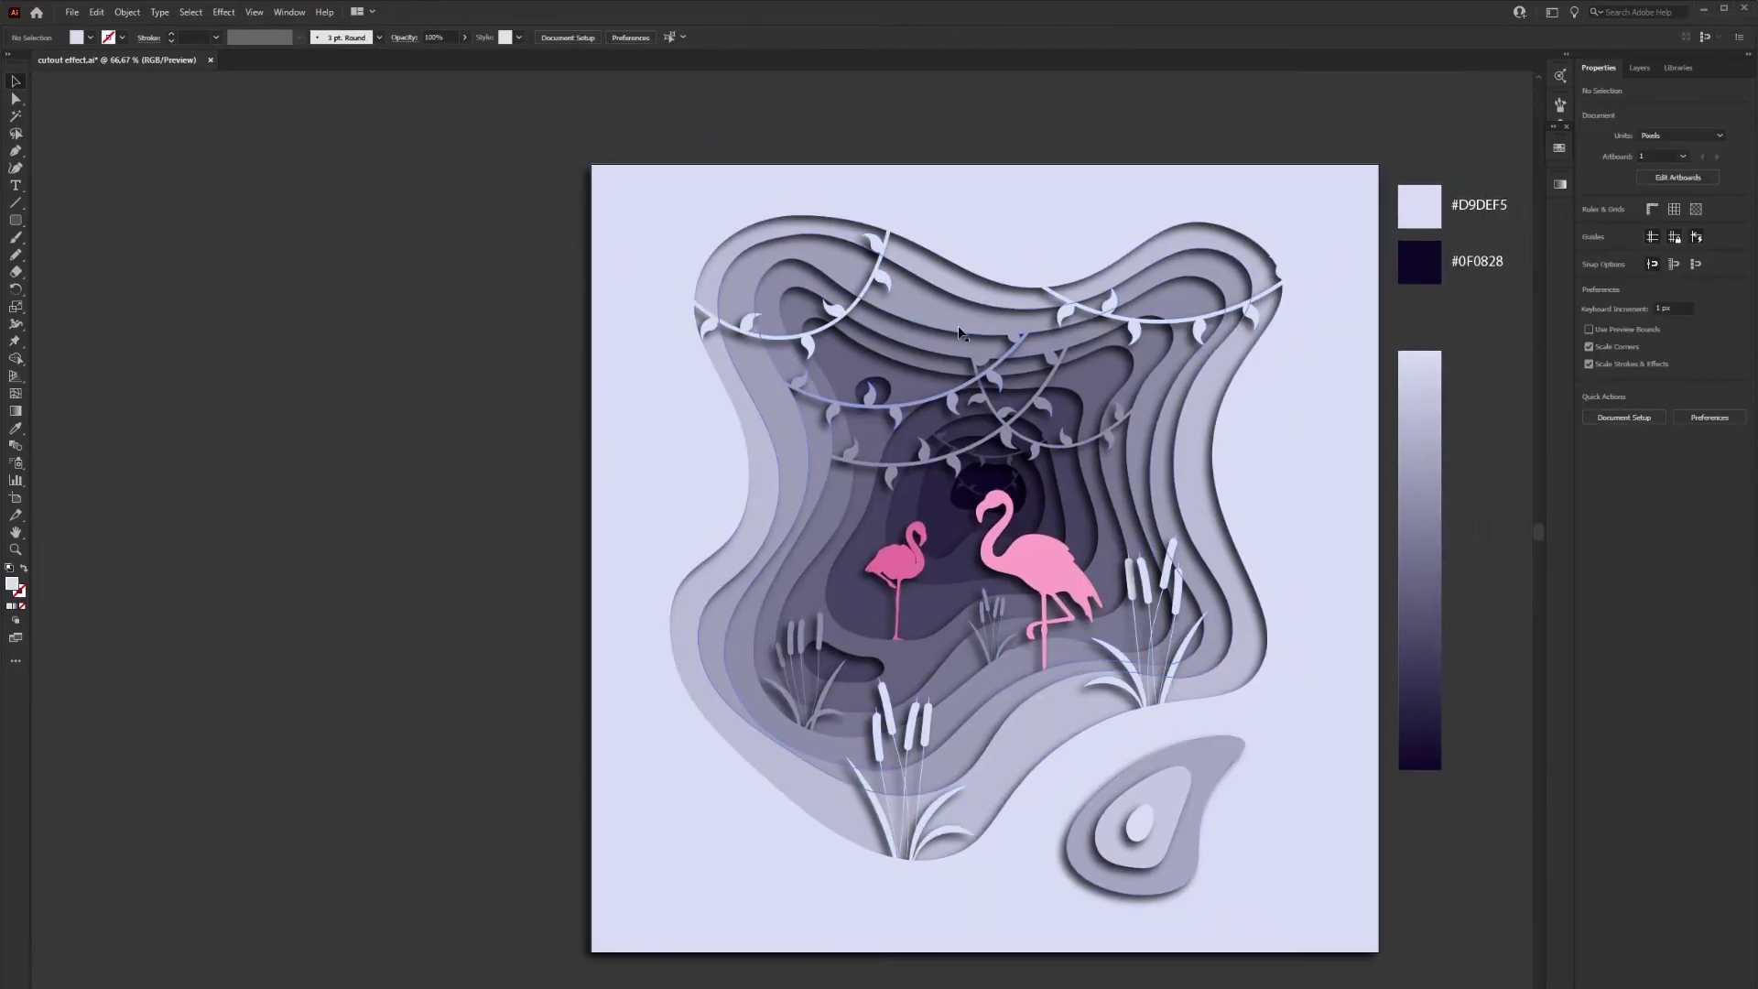
Try to recolour the second contour layer inside the frame by sampling the gradient bar
{"action": "left_click", "coordinate": [959, 332]}
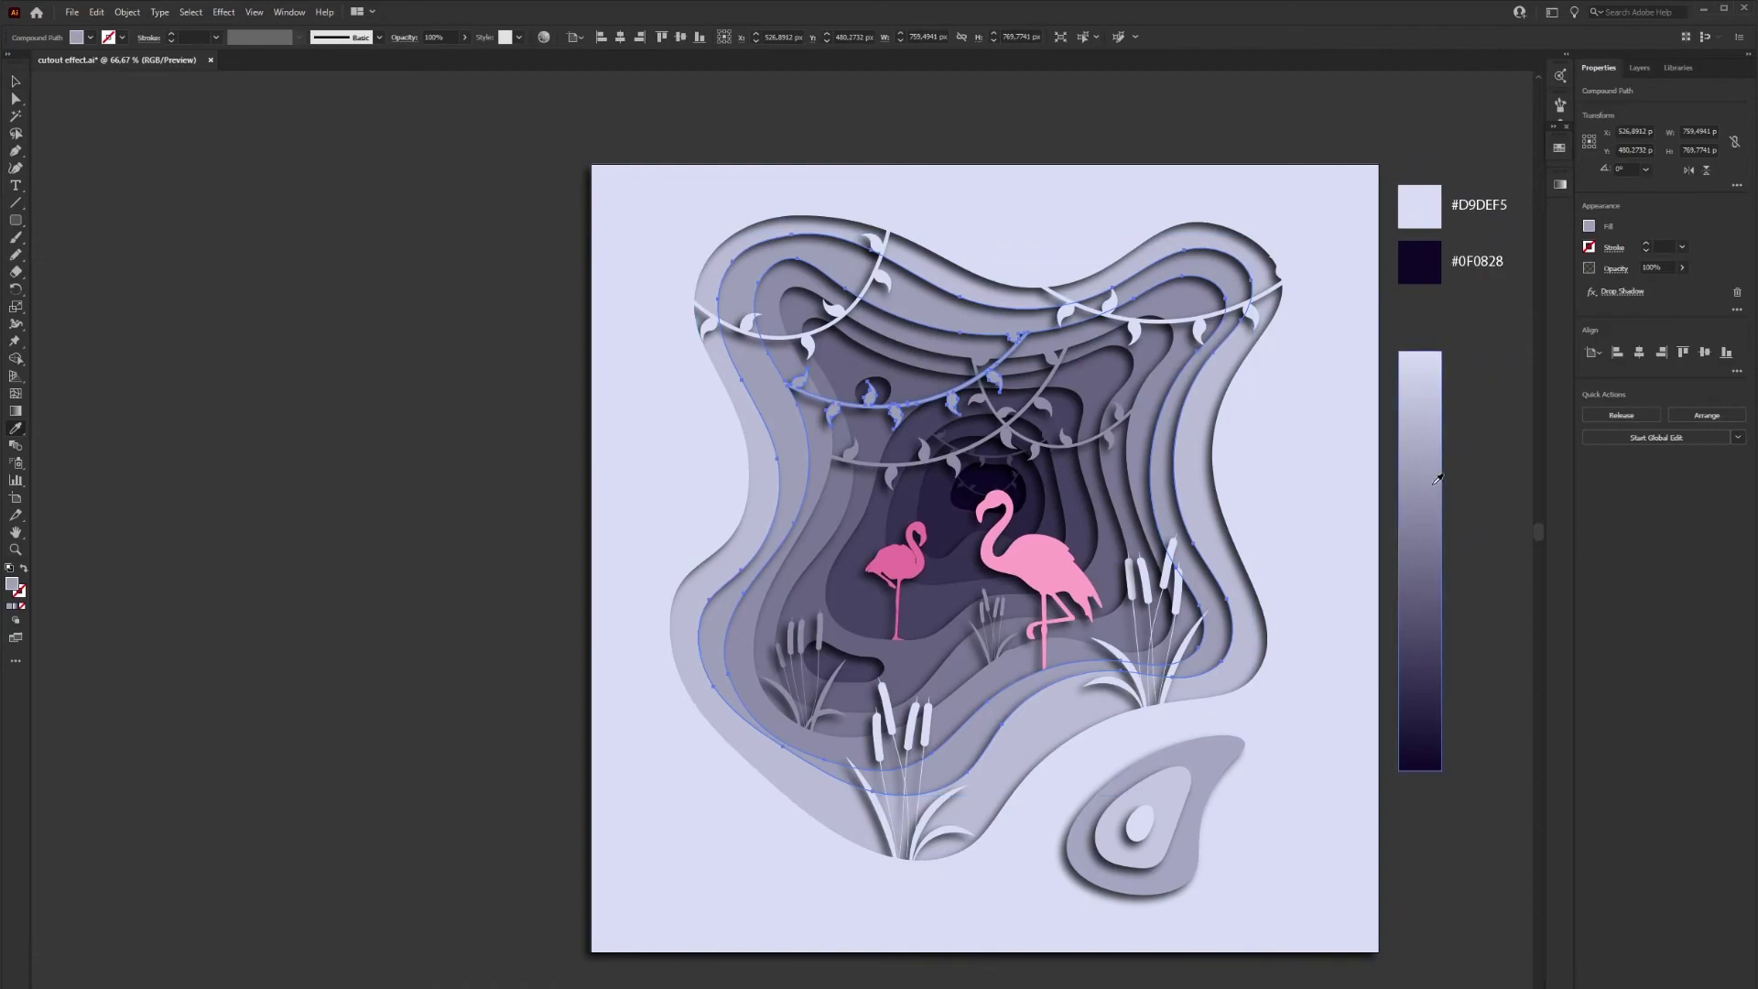
{"action": "key", "text": "ctrl+z"}
{"action": "left_click", "coordinate": [1493, 467]}
{"action": "left_click_drag", "start_coordinate": [1353, 408], "coordinate": [1296, 385]}
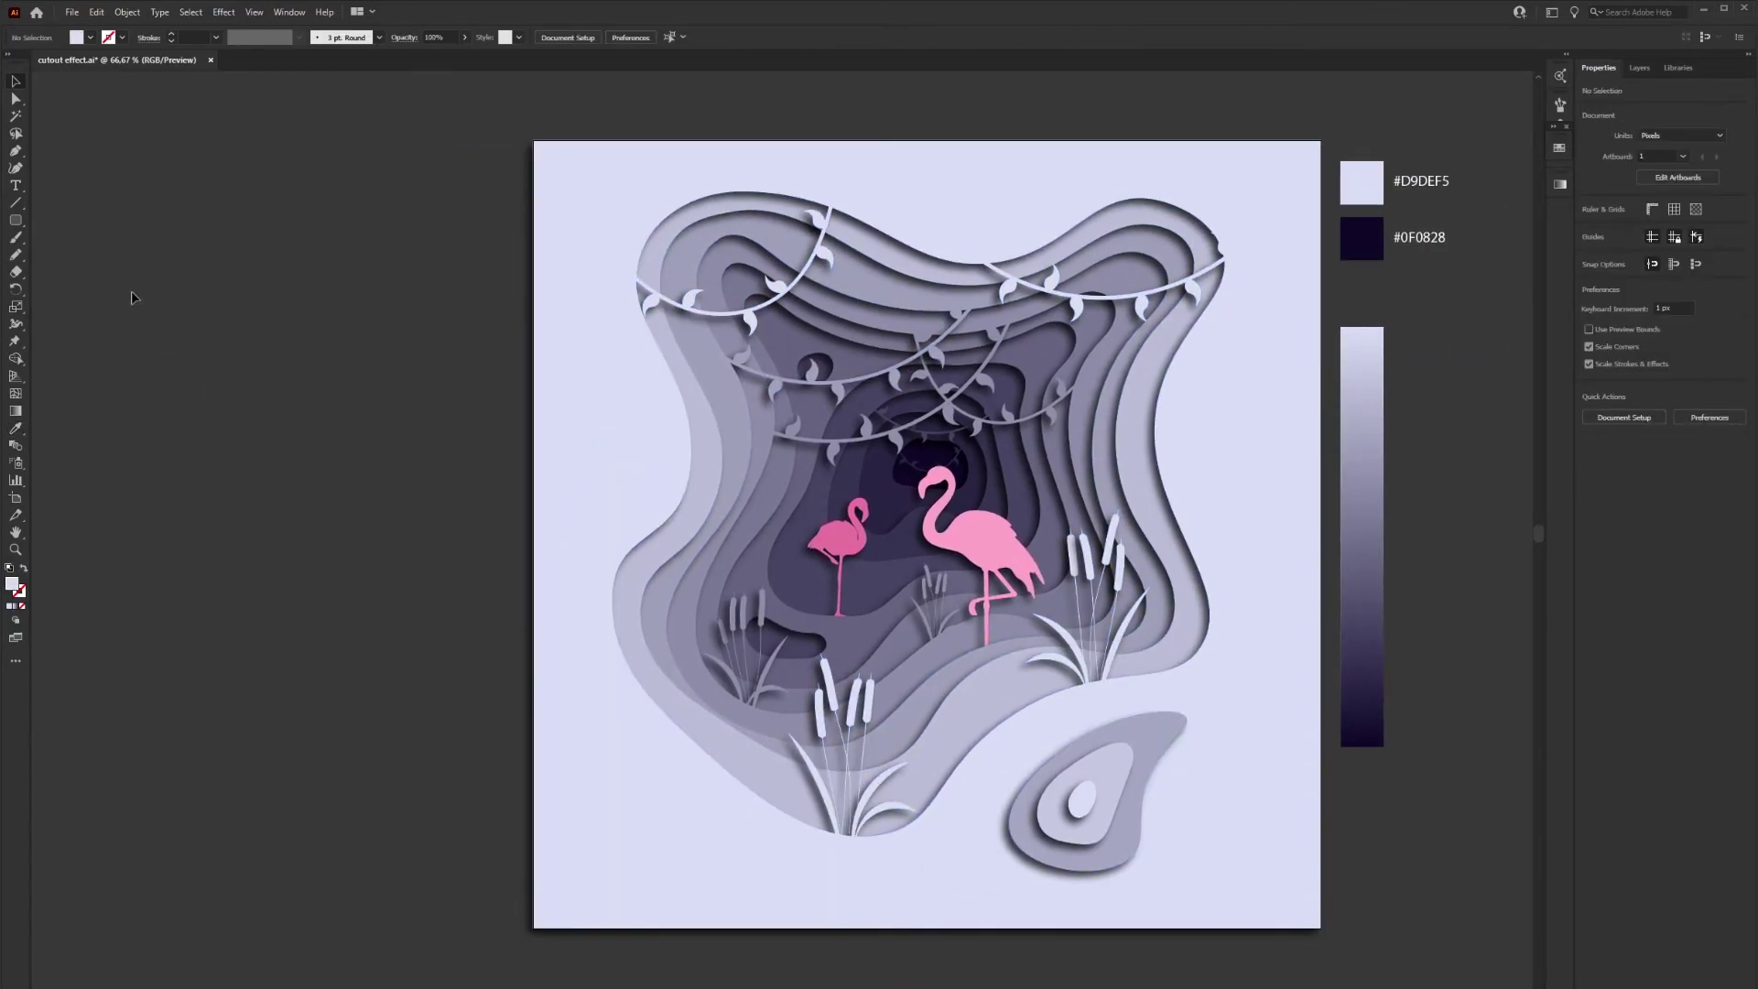
Draw a slender pointed leaf, about 100 by 165 px, on the empty canvas beside the artboard with the Pen tool
{"action": "left_click", "coordinate": [19, 154]}
{"action": "left_click", "coordinate": [286, 530]}
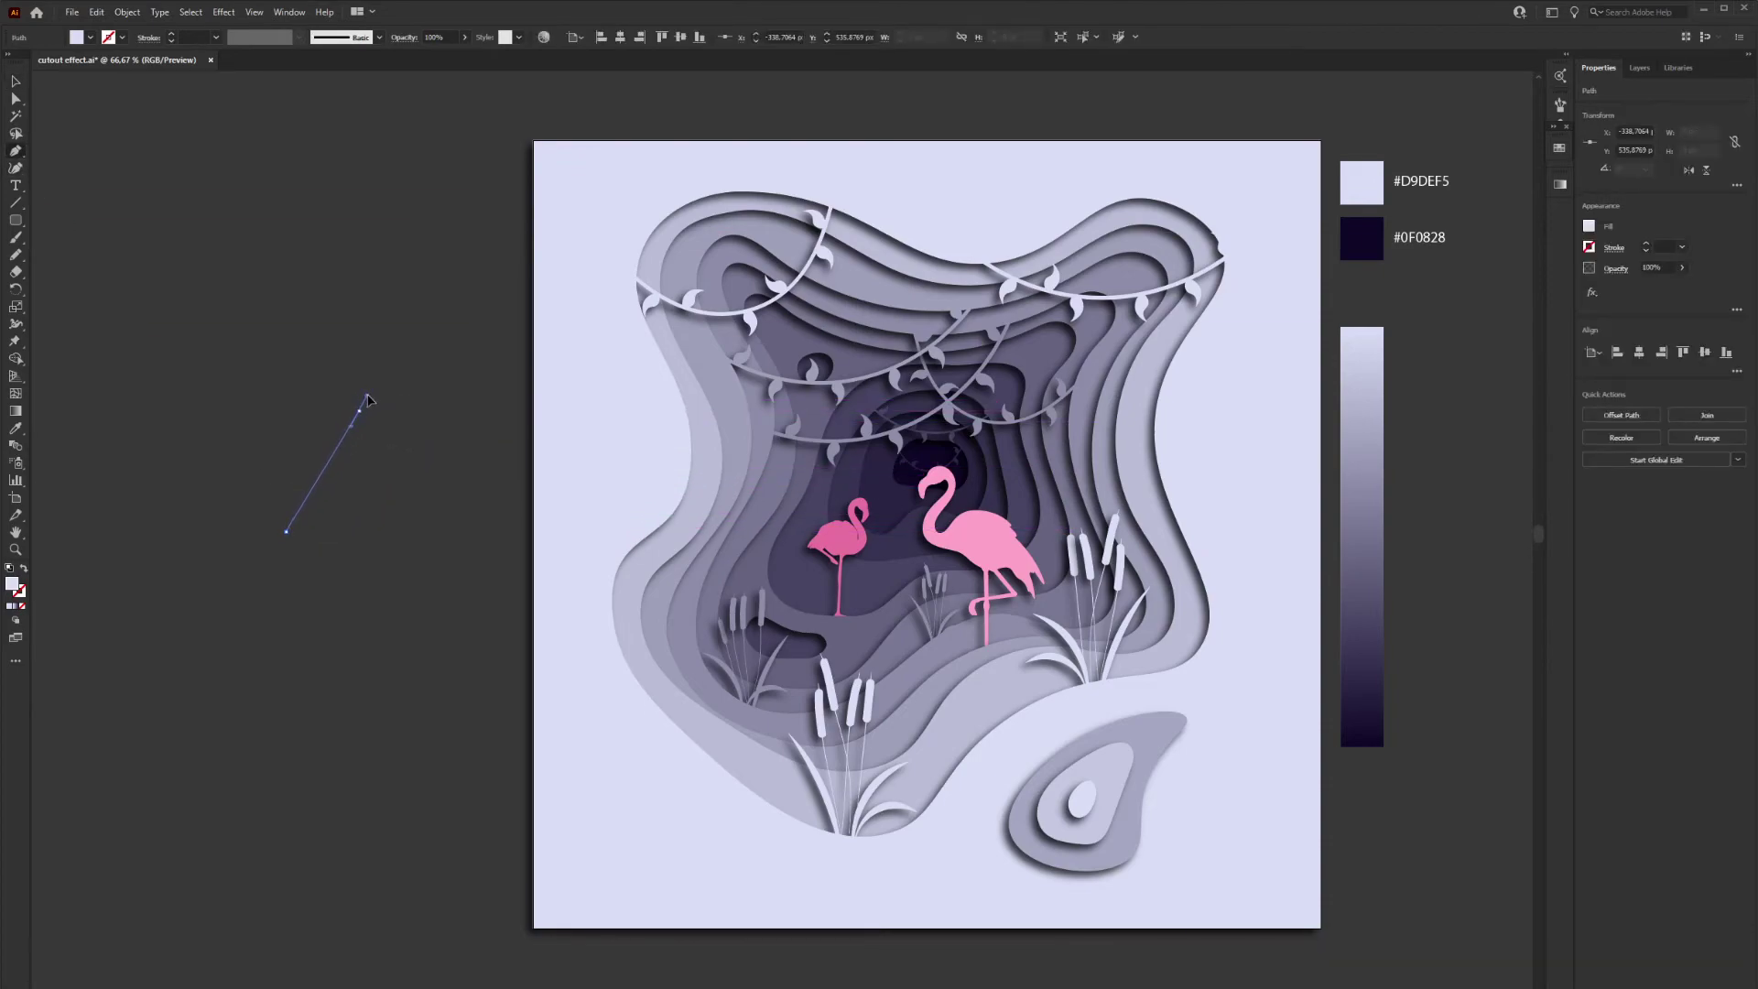
{"action": "left_click_drag", "start_coordinate": [370, 345], "coordinate": [369, 343]}
{"action": "left_click", "coordinate": [359, 410]}
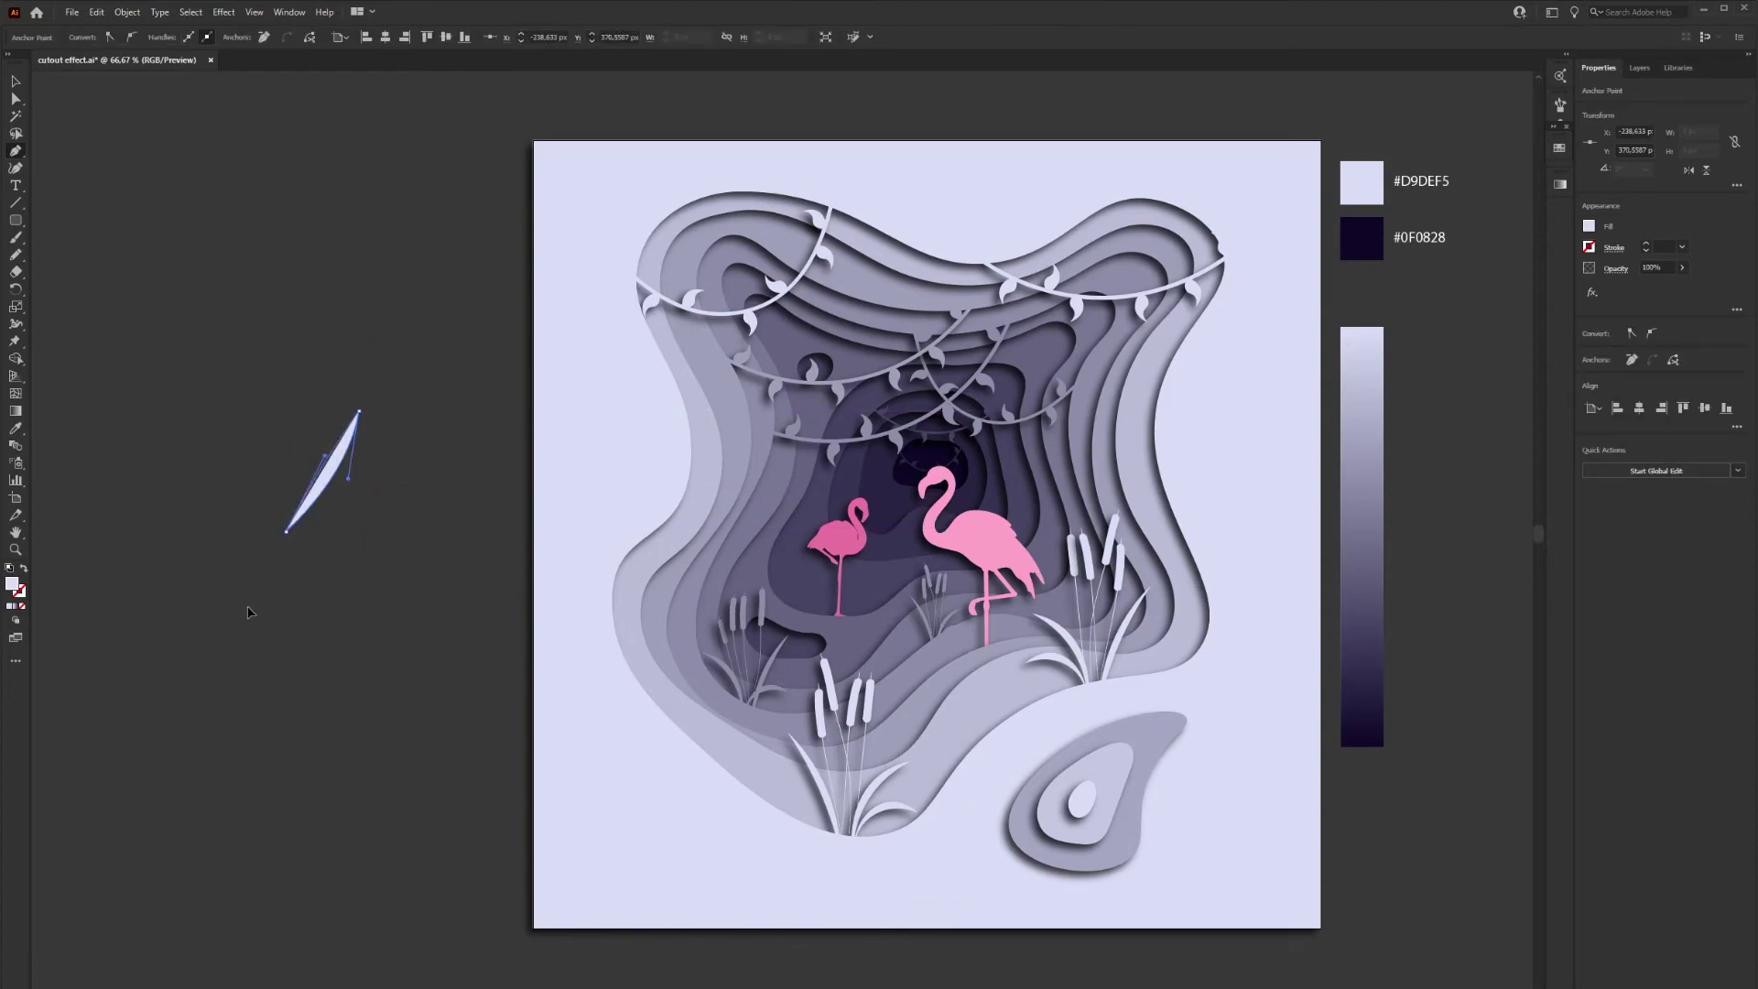
{"action": "left_click_drag", "start_coordinate": [261, 617], "coordinate": [266, 583]}
{"action": "key", "text": "v"}
Try narrowing the leaf horizontally
{"action": "left_click", "coordinate": [342, 508]}
{"action": "left_click", "coordinate": [322, 474]}
{"action": "mouse_move", "coordinate": [286, 410]}
{"action": "left_mouse_down"}
{"action": "mouse_move", "coordinate": [297, 420]}
{"action": "mouse_move", "coordinate": [285, 410]}
{"action": "left_mouse_up"}
{"action": "left_click_drag", "start_coordinate": [286, 471], "coordinate": [314, 471]}
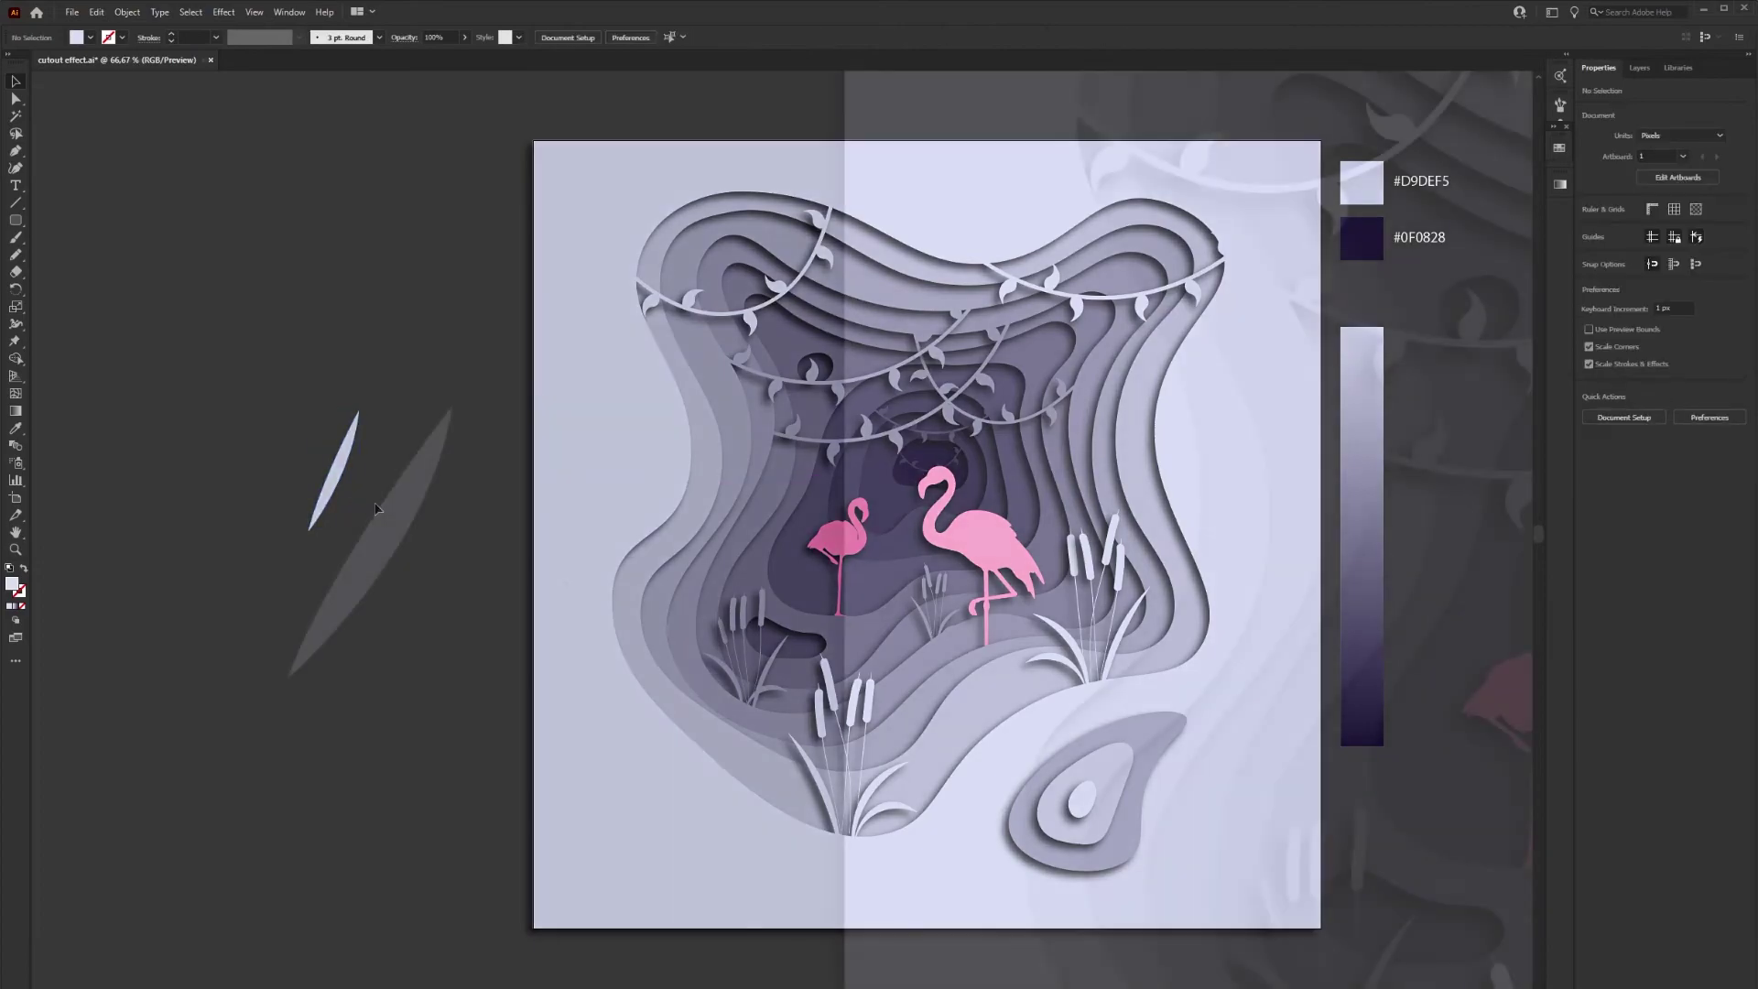
Rotate repeated copies of the leaf around its lower tip to build a nine-leaf fan spanning 160°
{"action": "left_click_drag", "start_coordinate": [540, 358], "coordinate": [255, 763]}
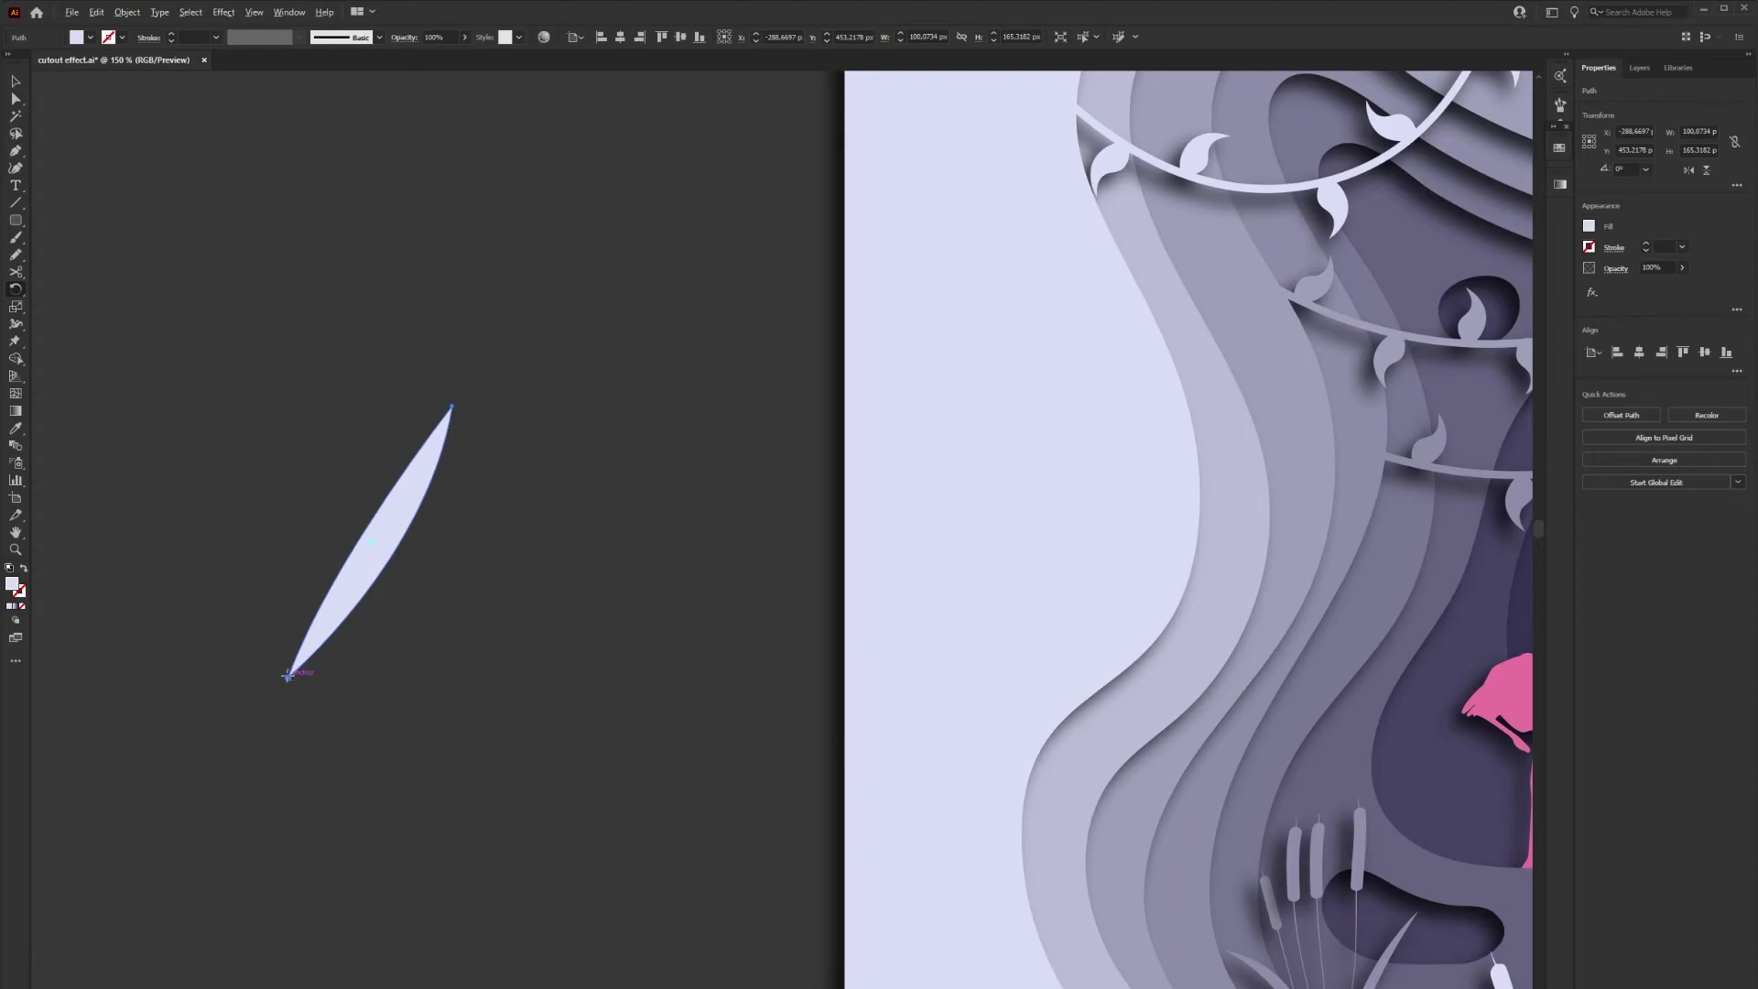
{"action": "left_click", "coordinate": [289, 678], "text": "alt"}
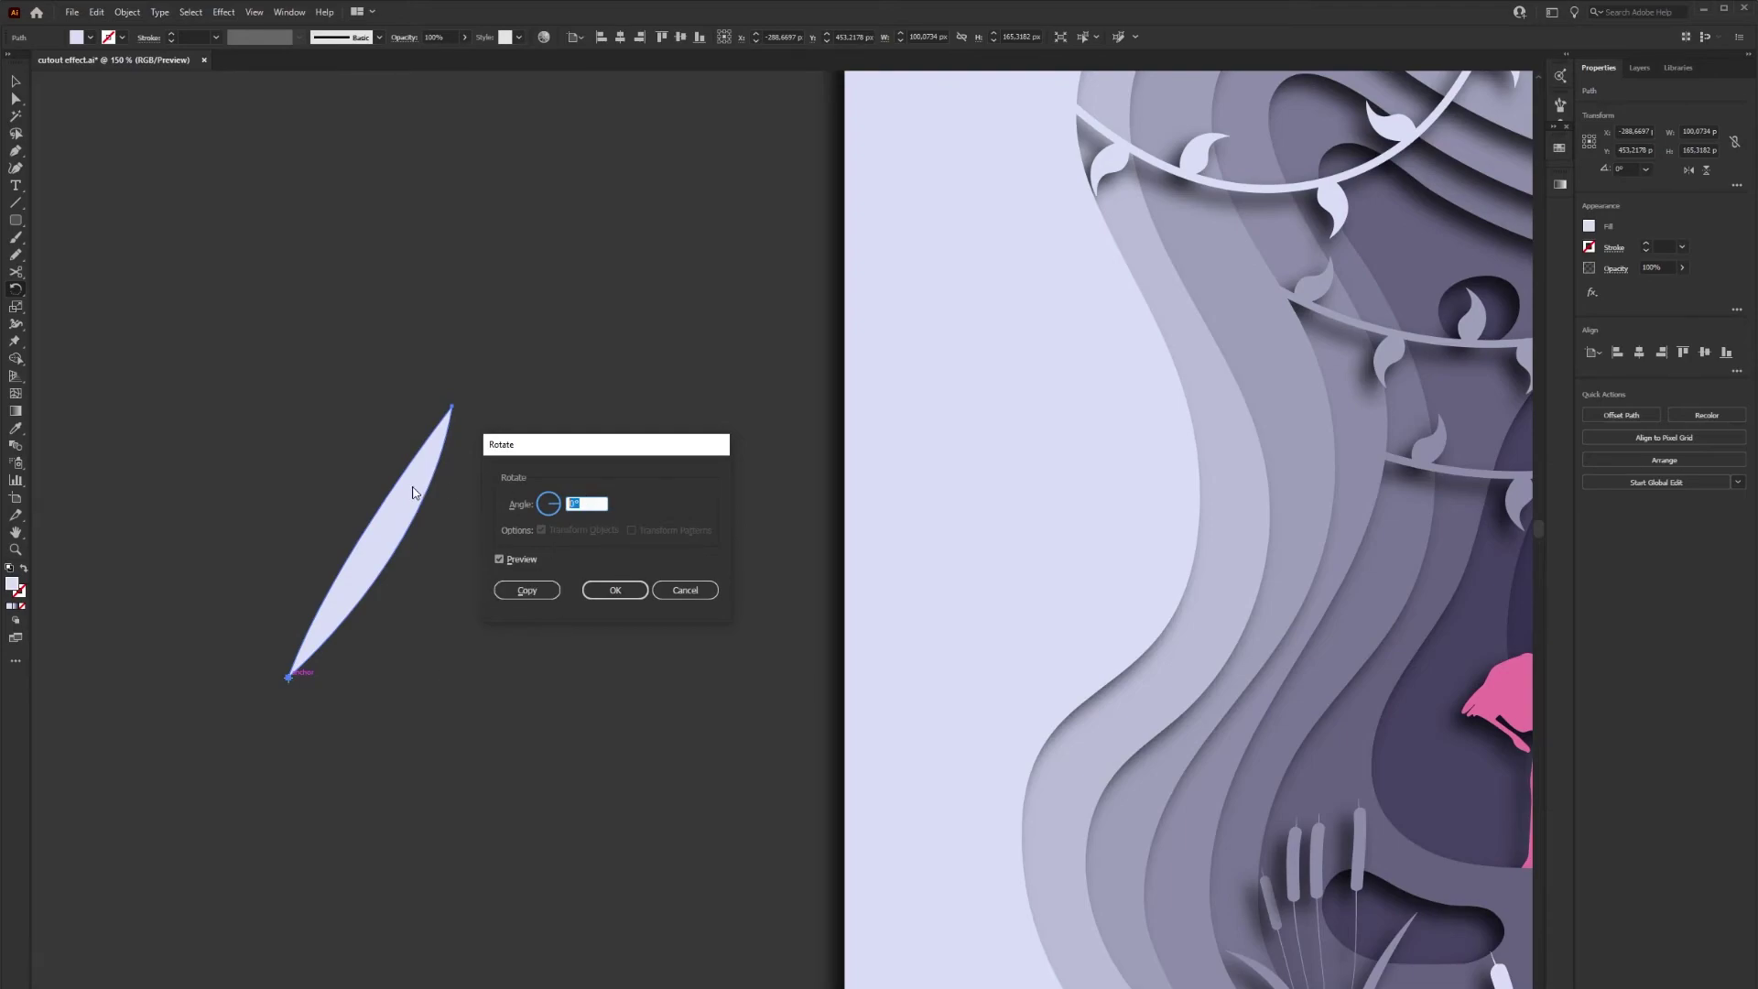
{"action": "left_click", "coordinate": [527, 590]}
{"action": "key", "text": "ctrl+d"}
{"action": "key", "text": "ctrl+d"}
{"action": "key", "text": "ctrl+d"}
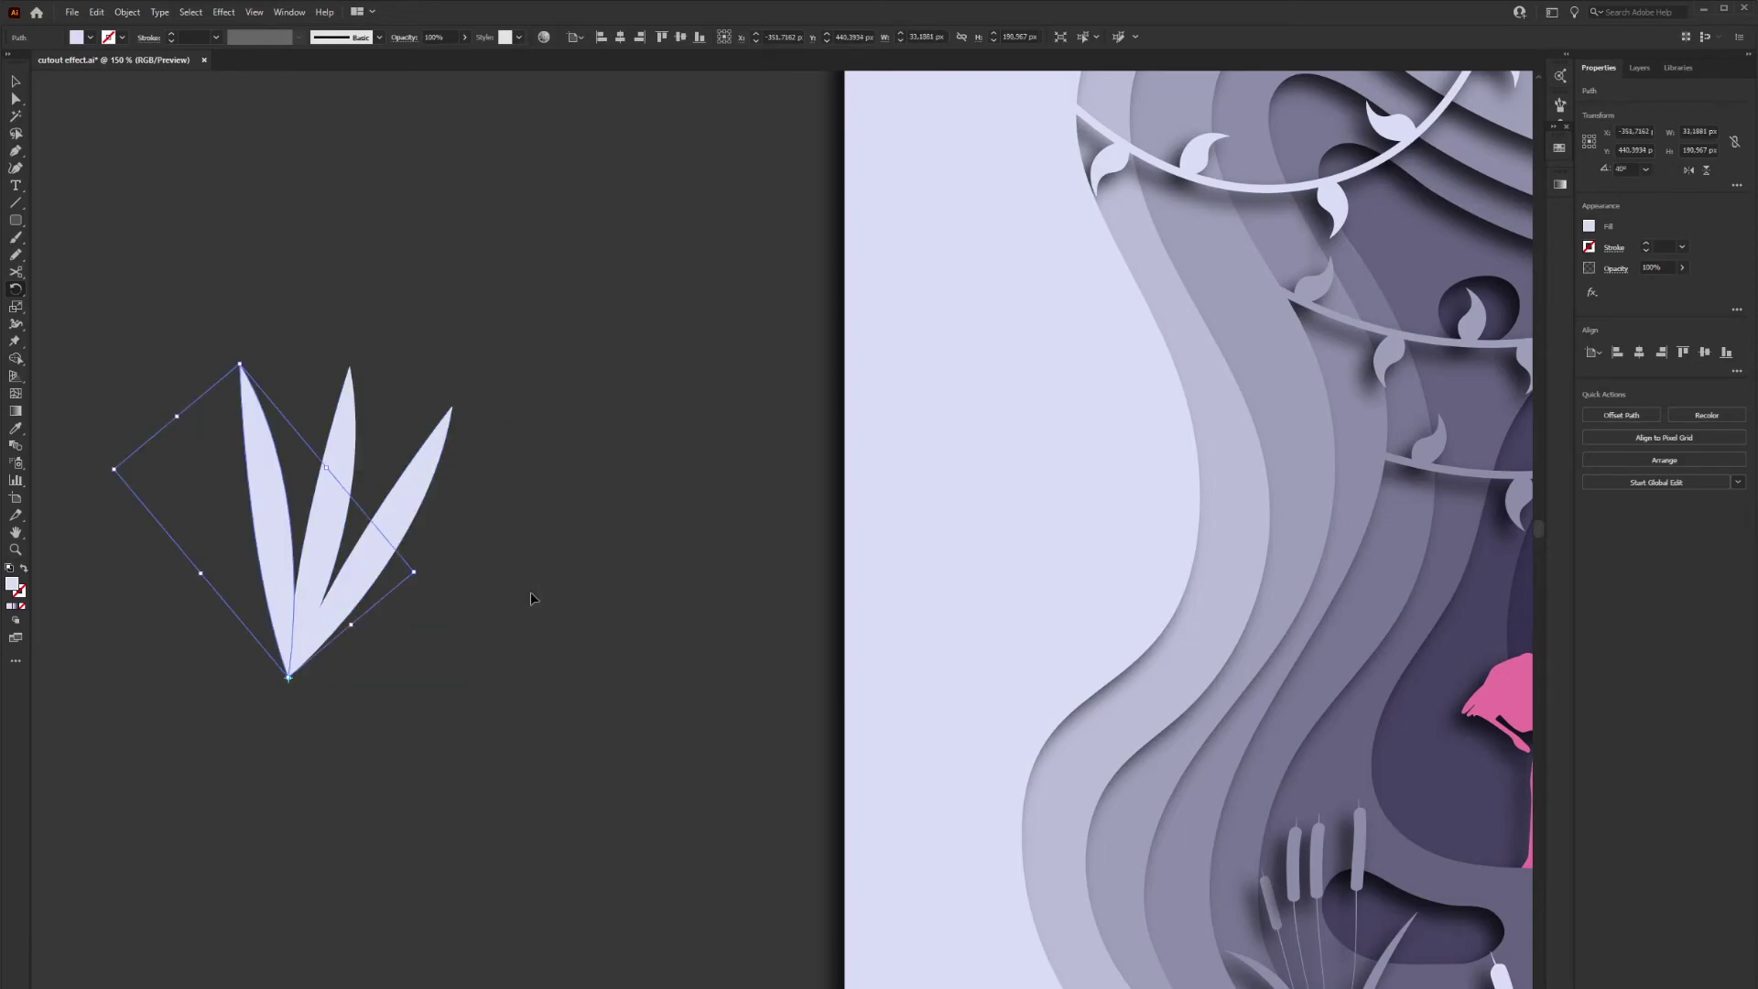
{"action": "key", "text": "ctrl+d"}
{"action": "key", "text": "ctrl+d"}
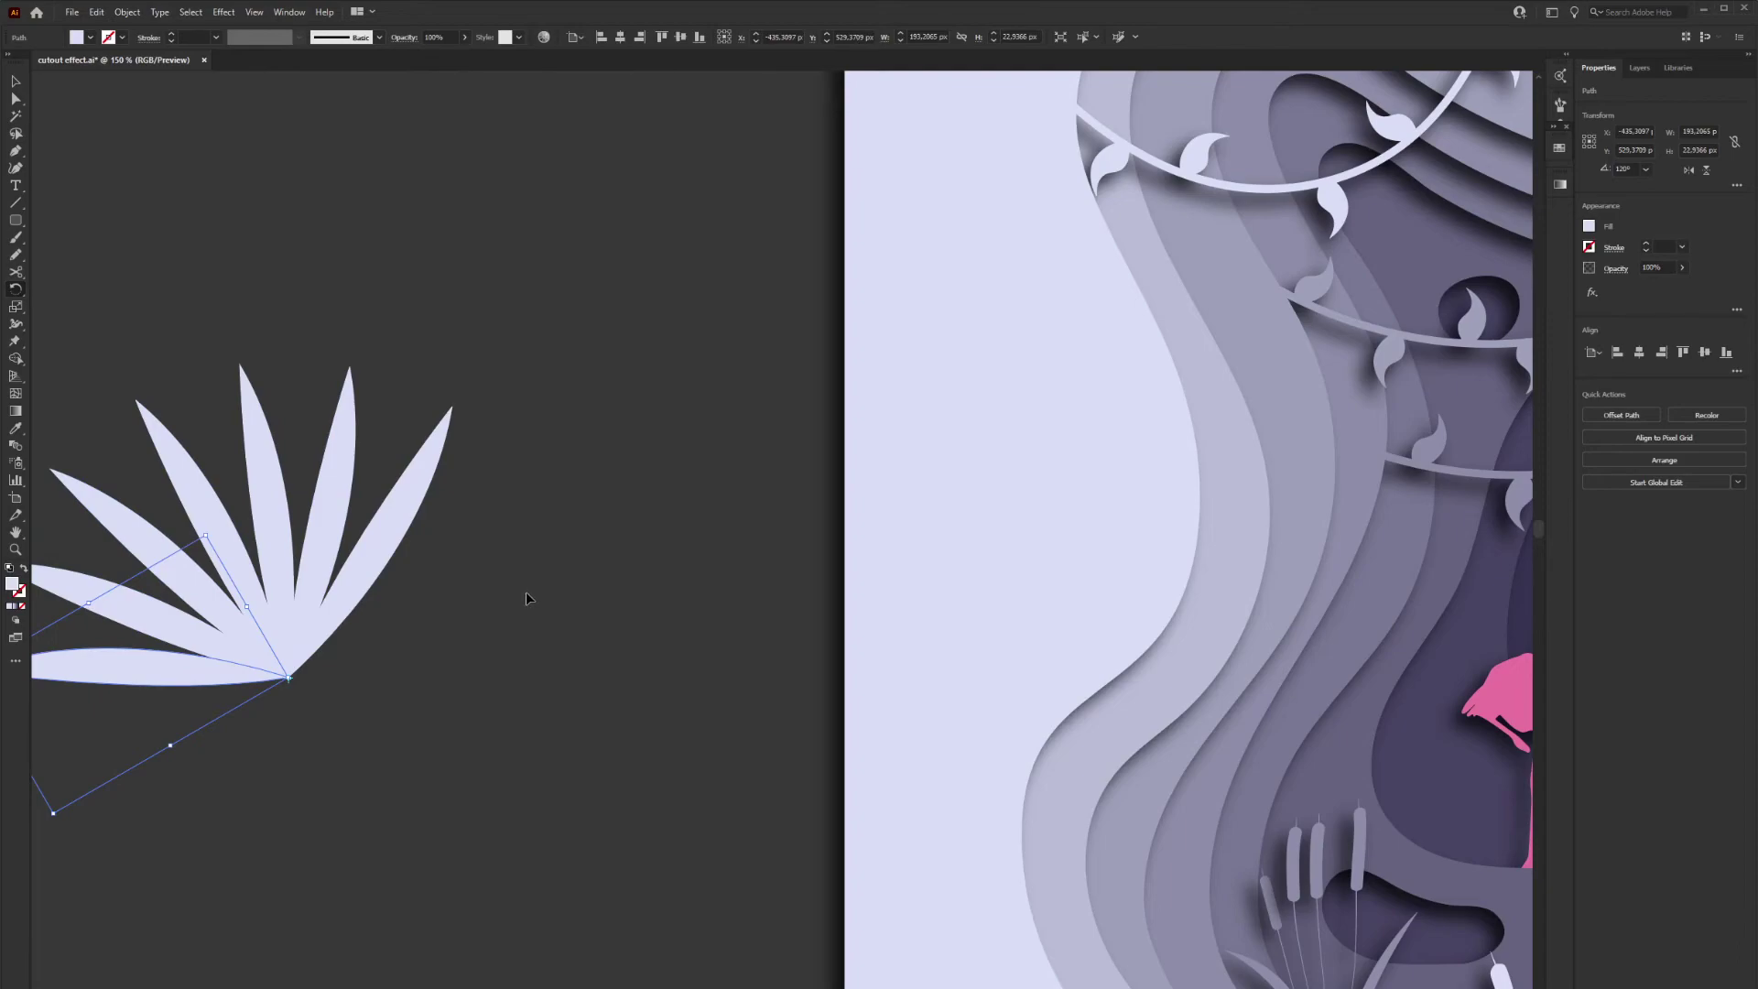
{"action": "key", "text": "ctrl+d"}
{"action": "key", "text": "ctrl+d"}
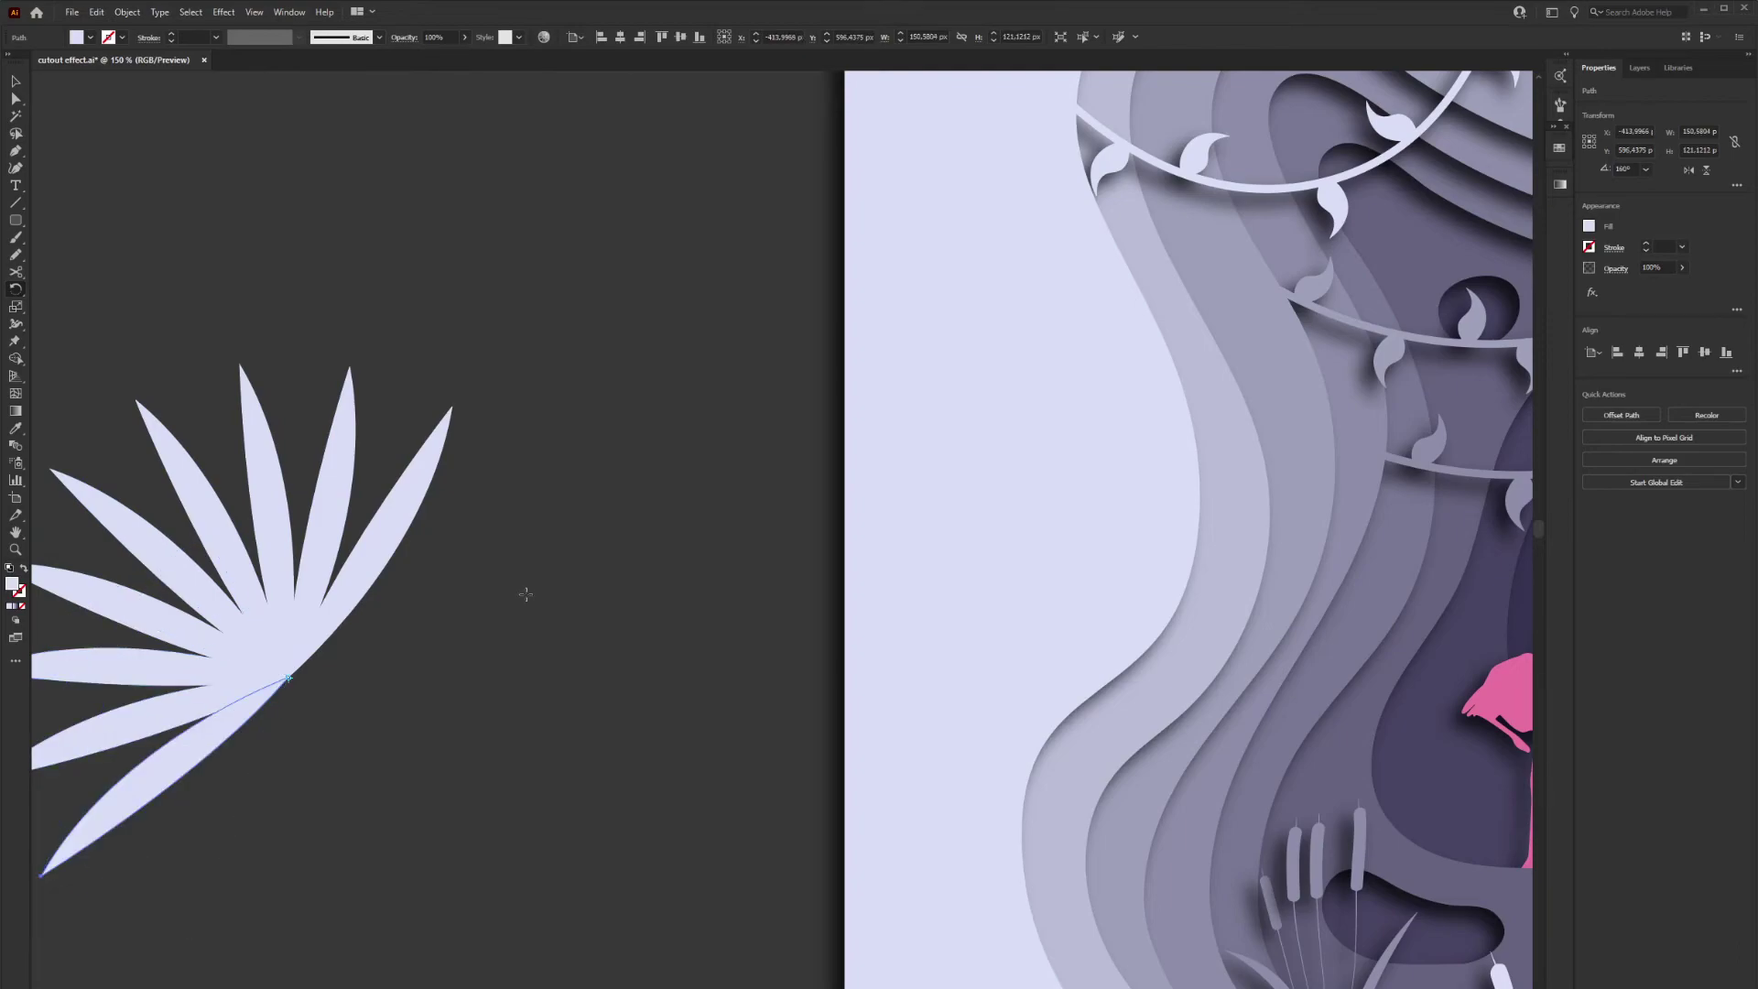
{"action": "scroll", "coordinate": [522, 606], "scroll_direction": "down", "scroll_amount": 2}
{"action": "scroll", "coordinate": [523, 606], "scroll_direction": "up", "scroll_amount": 1}
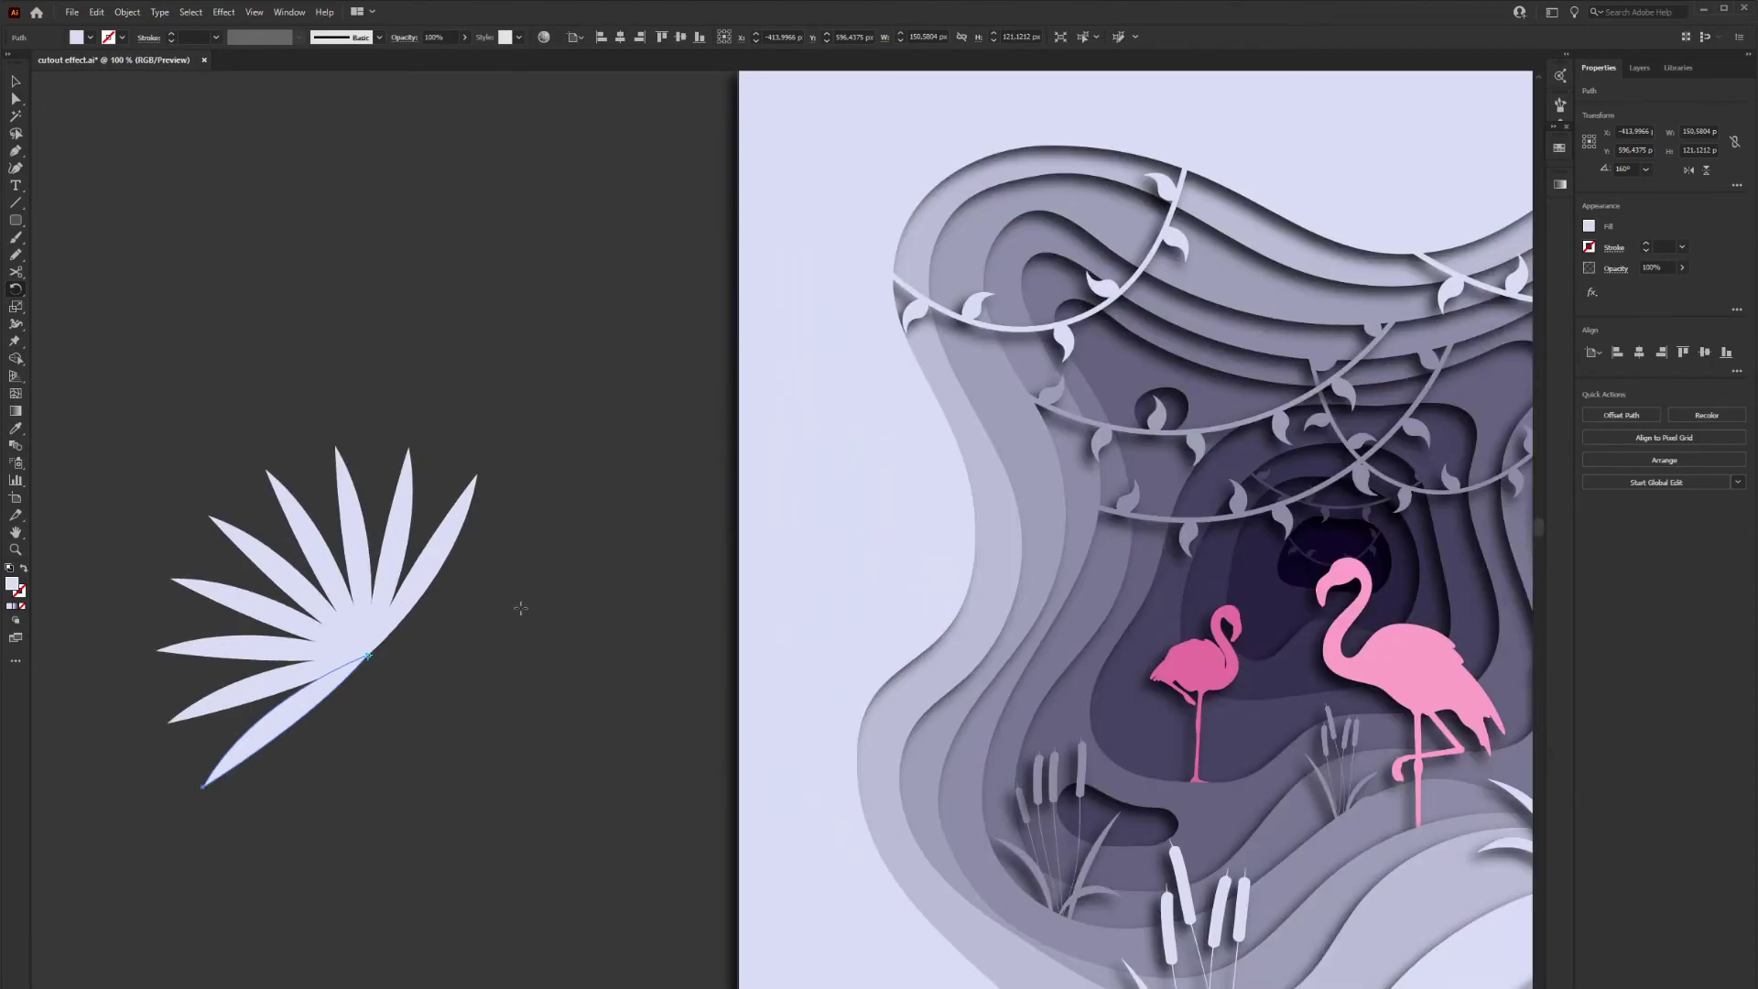
{"action": "left_click", "coordinate": [510, 662]}
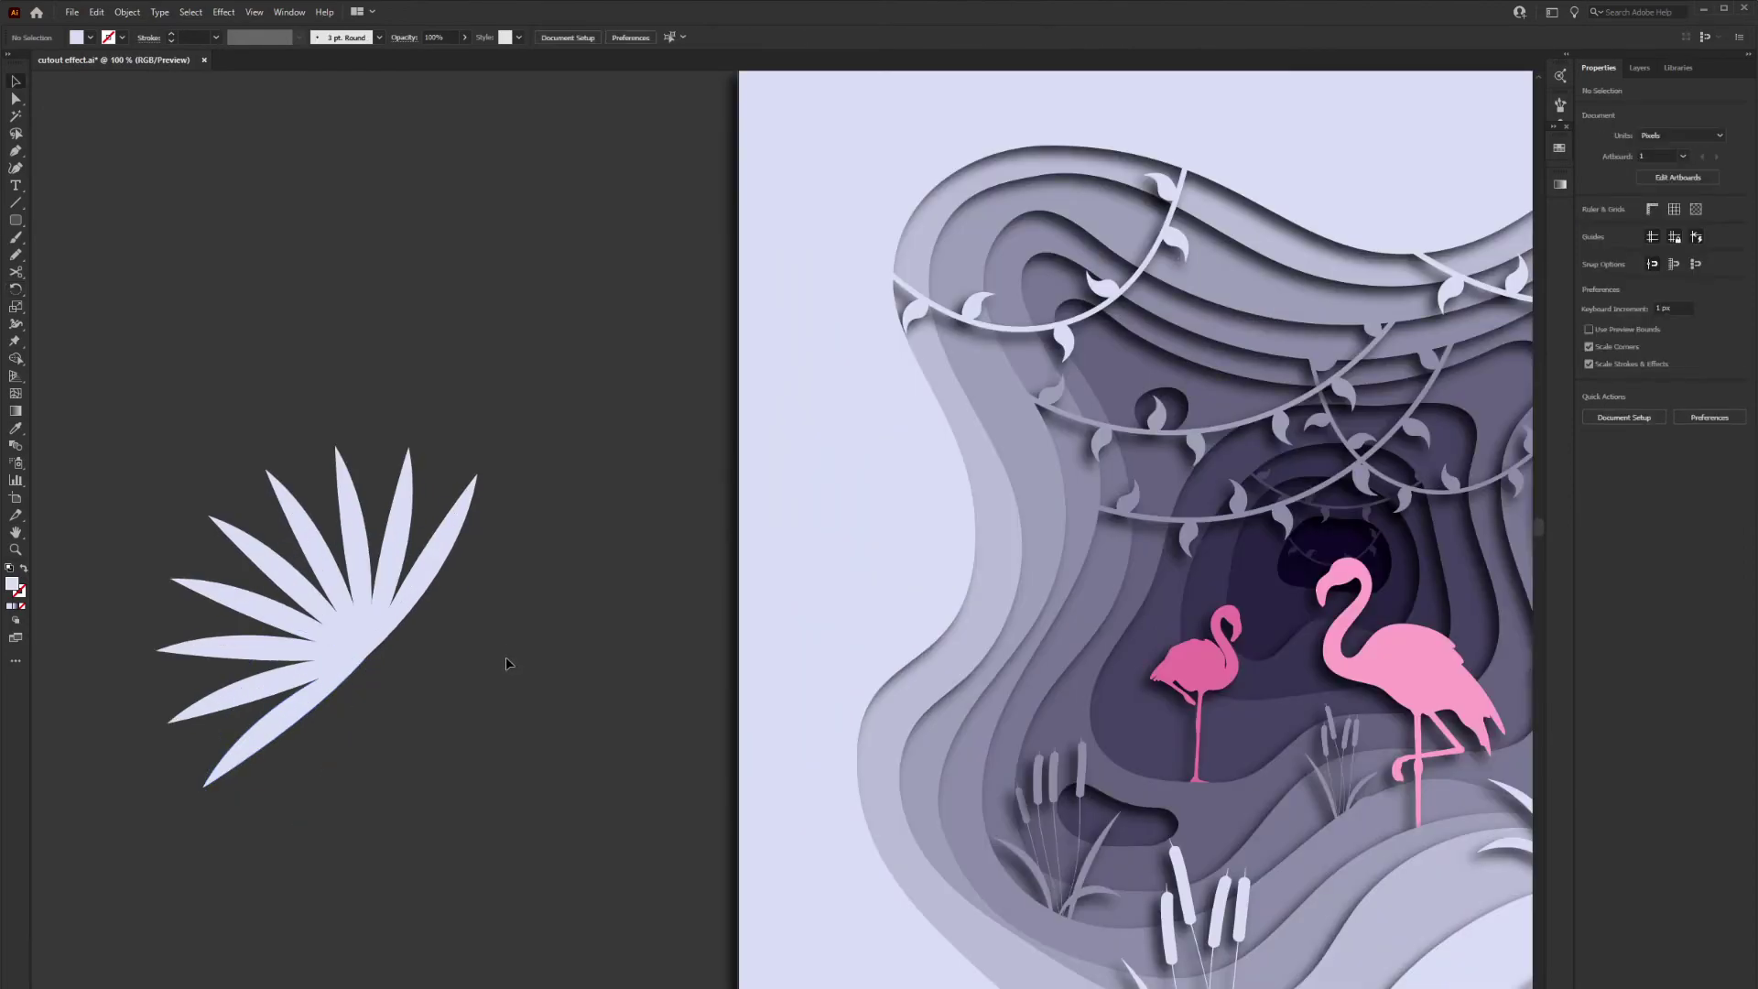
Draw a curved, tapering stem about 87 px wide and 166 px tall from the fan's base and refine its shape
{"action": "left_click", "coordinate": [14, 152]}
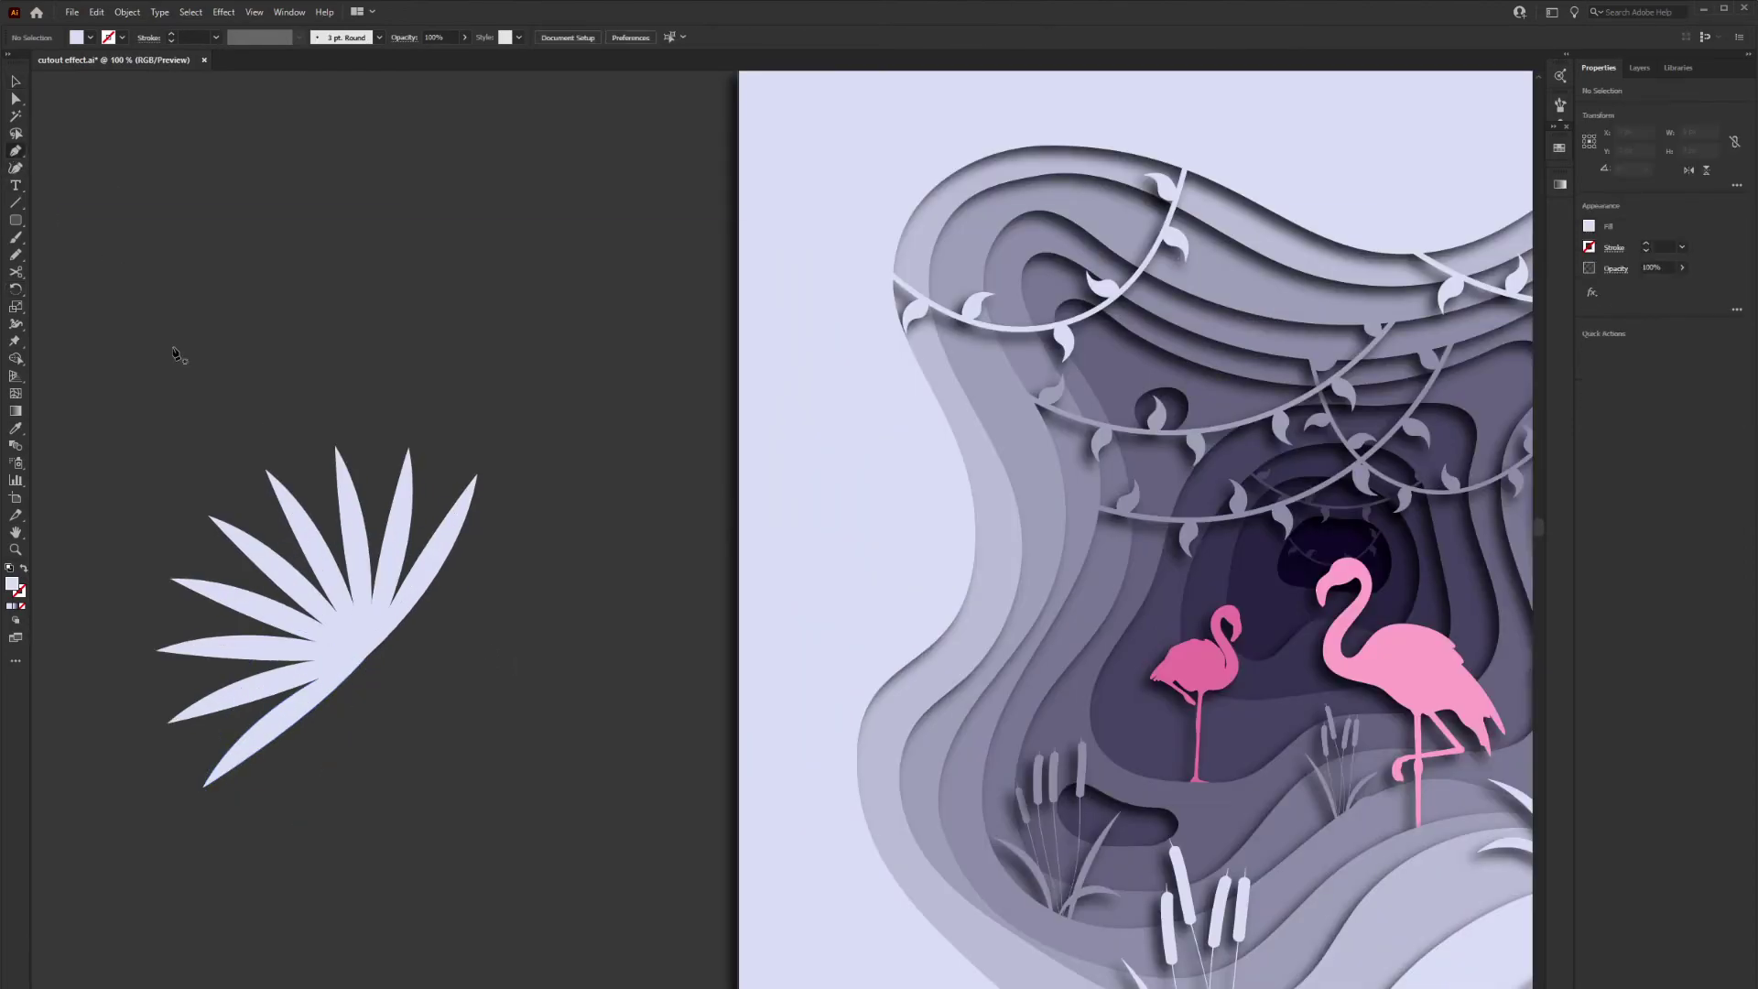
{"action": "left_click", "coordinate": [428, 822]}
{"action": "left_click", "coordinate": [458, 815]}
{"action": "left_click_drag", "start_coordinate": [363, 642], "coordinate": [311, 614]}
{"action": "left_click", "coordinate": [363, 642]}
{"action": "left_click_drag", "start_coordinate": [409, 888], "coordinate": [408, 888]}
{"action": "key", "text": "v"}
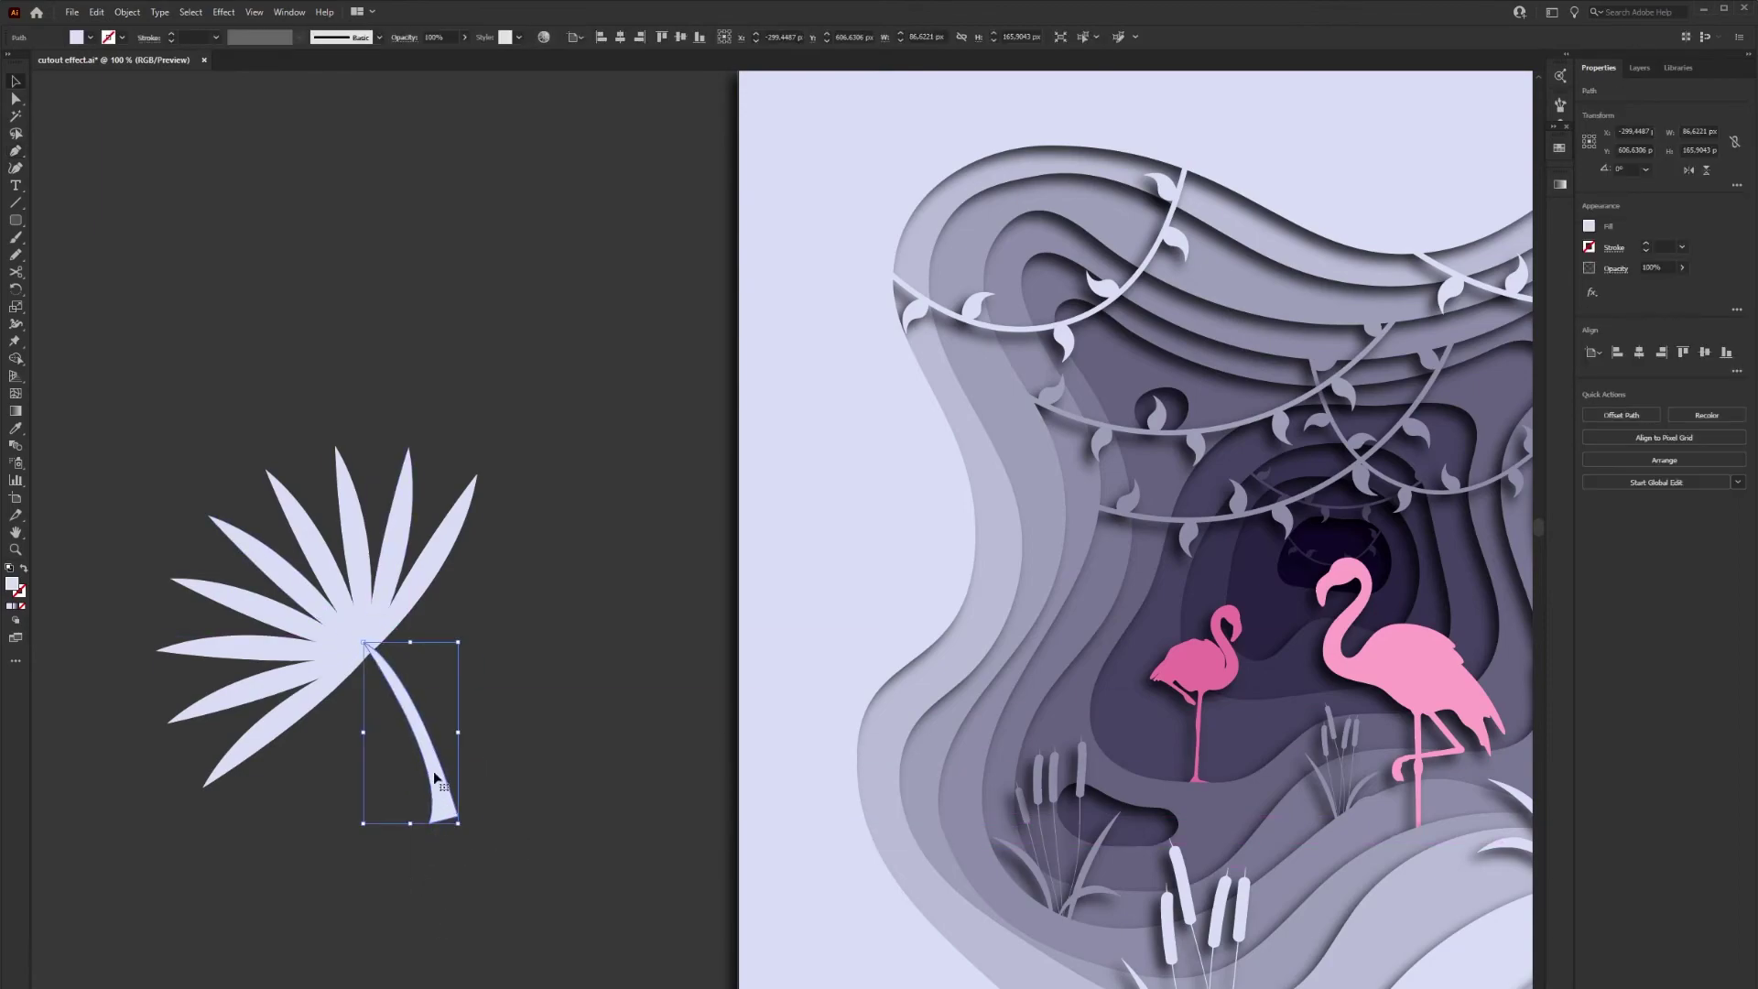
{"action": "key", "text": "a"}
{"action": "left_click_drag", "start_coordinate": [431, 770], "coordinate": [490, 783]}
{"action": "key", "text": "v"}
{"action": "left_click", "coordinate": [518, 751]}
Scale down the leaf fan with its stem and remove the fan's lowest leaf
{"action": "scroll", "coordinate": [522, 756], "scroll_direction": "down", "scroll_amount": 1}
{"action": "left_click_drag", "start_coordinate": [513, 773], "coordinate": [303, 420]}
{"action": "left_click_drag", "start_coordinate": [492, 549], "coordinate": [425, 625]}
{"action": "left_click", "coordinate": [458, 760]}
{"action": "left_click_drag", "start_coordinate": [405, 765], "coordinate": [405, 757]}
{"action": "left_click_drag", "start_coordinate": [409, 691], "coordinate": [404, 746]}
{"action": "left_click_drag", "start_coordinate": [463, 605], "coordinate": [509, 561]}
Unite all the leaves and the stem into a single palm shape
{"action": "key", "text": "a"}
{"action": "left_click_drag", "start_coordinate": [510, 561], "coordinate": [254, 839]}
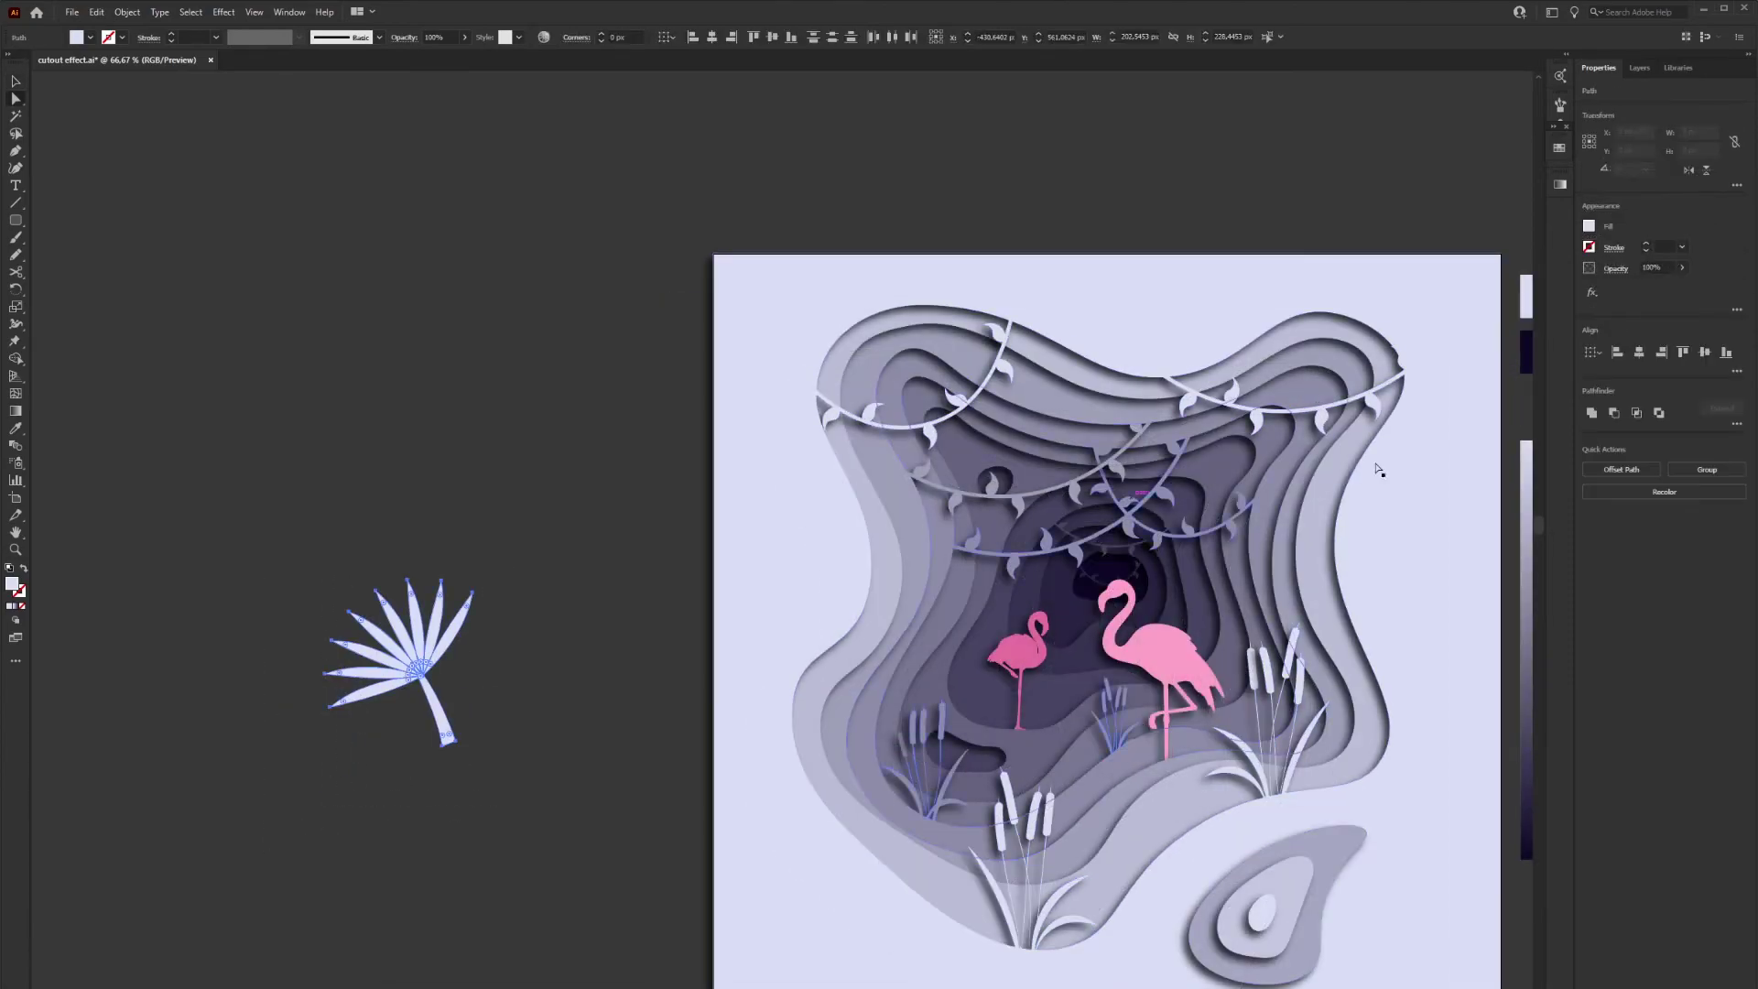
{"action": "left_click", "coordinate": [1591, 414]}
{"action": "left_click", "coordinate": [590, 597]}
{"action": "scroll", "coordinate": [621, 607], "scroll_direction": "down", "scroll_amount": 1}
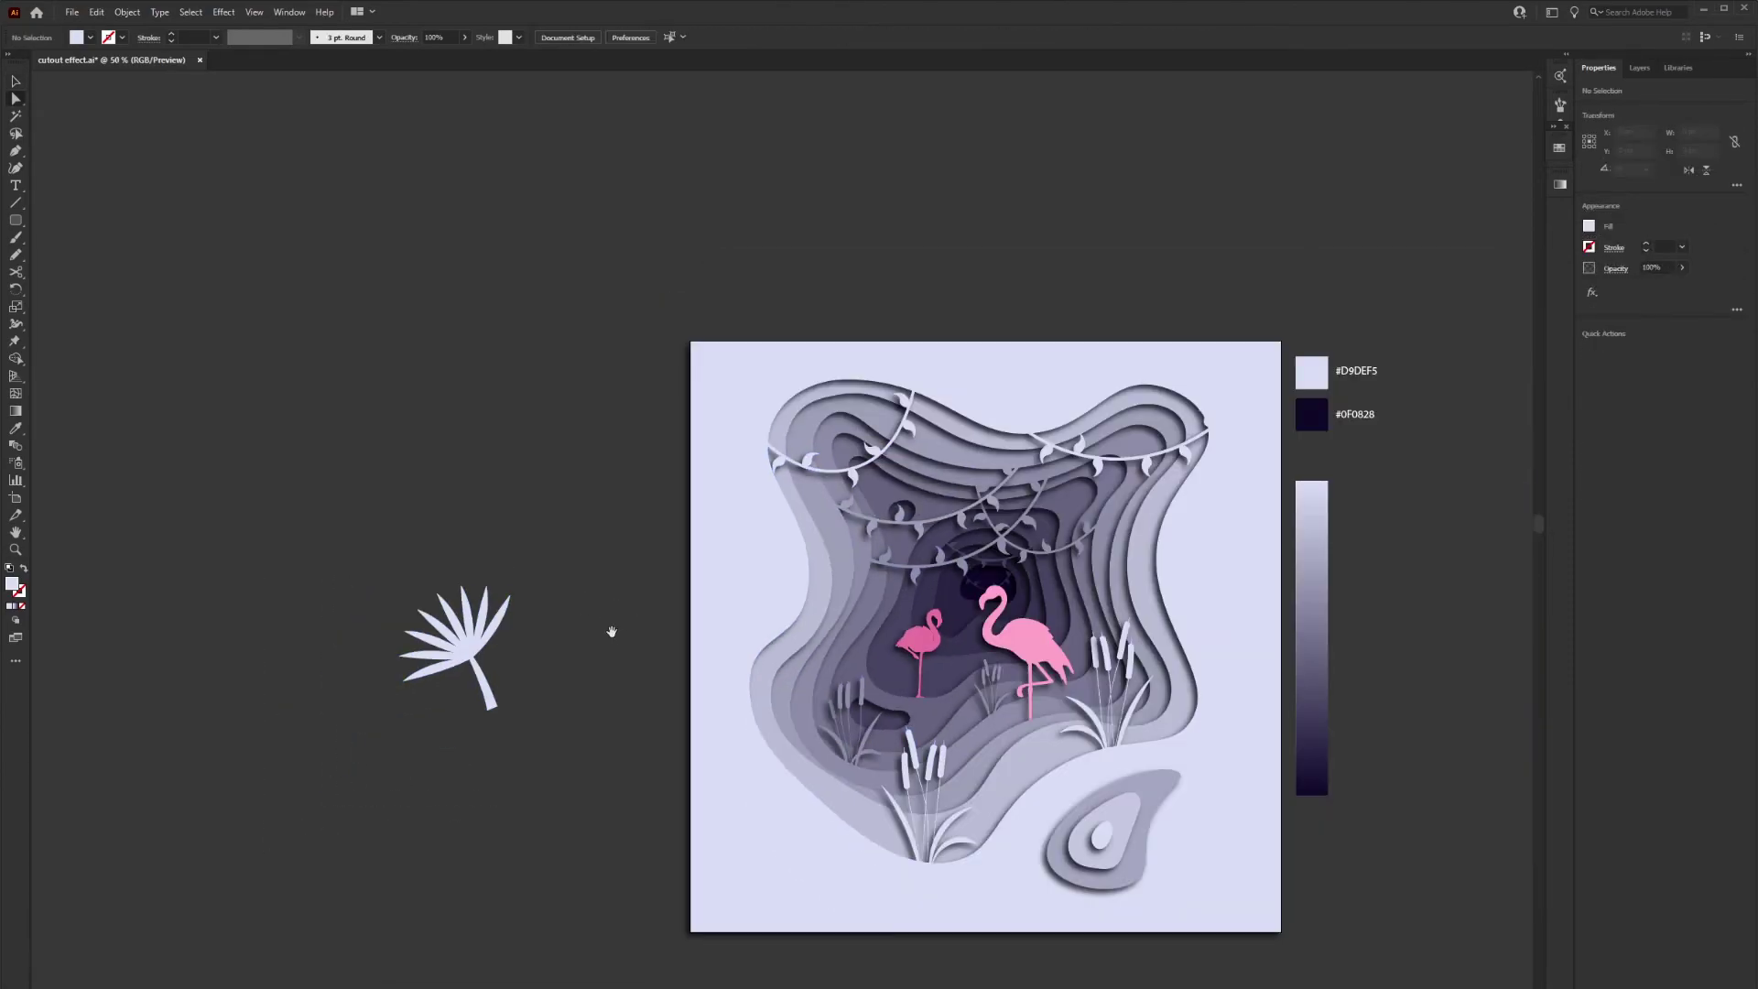
Place a scaled-down, black-filled copy of the palm over the small cutout near the artwork's lower right
{"action": "left_click_drag", "start_coordinate": [612, 632], "coordinate": [393, 574]}
{"action": "left_click_drag", "start_coordinate": [270, 643], "coordinate": [879, 787]}
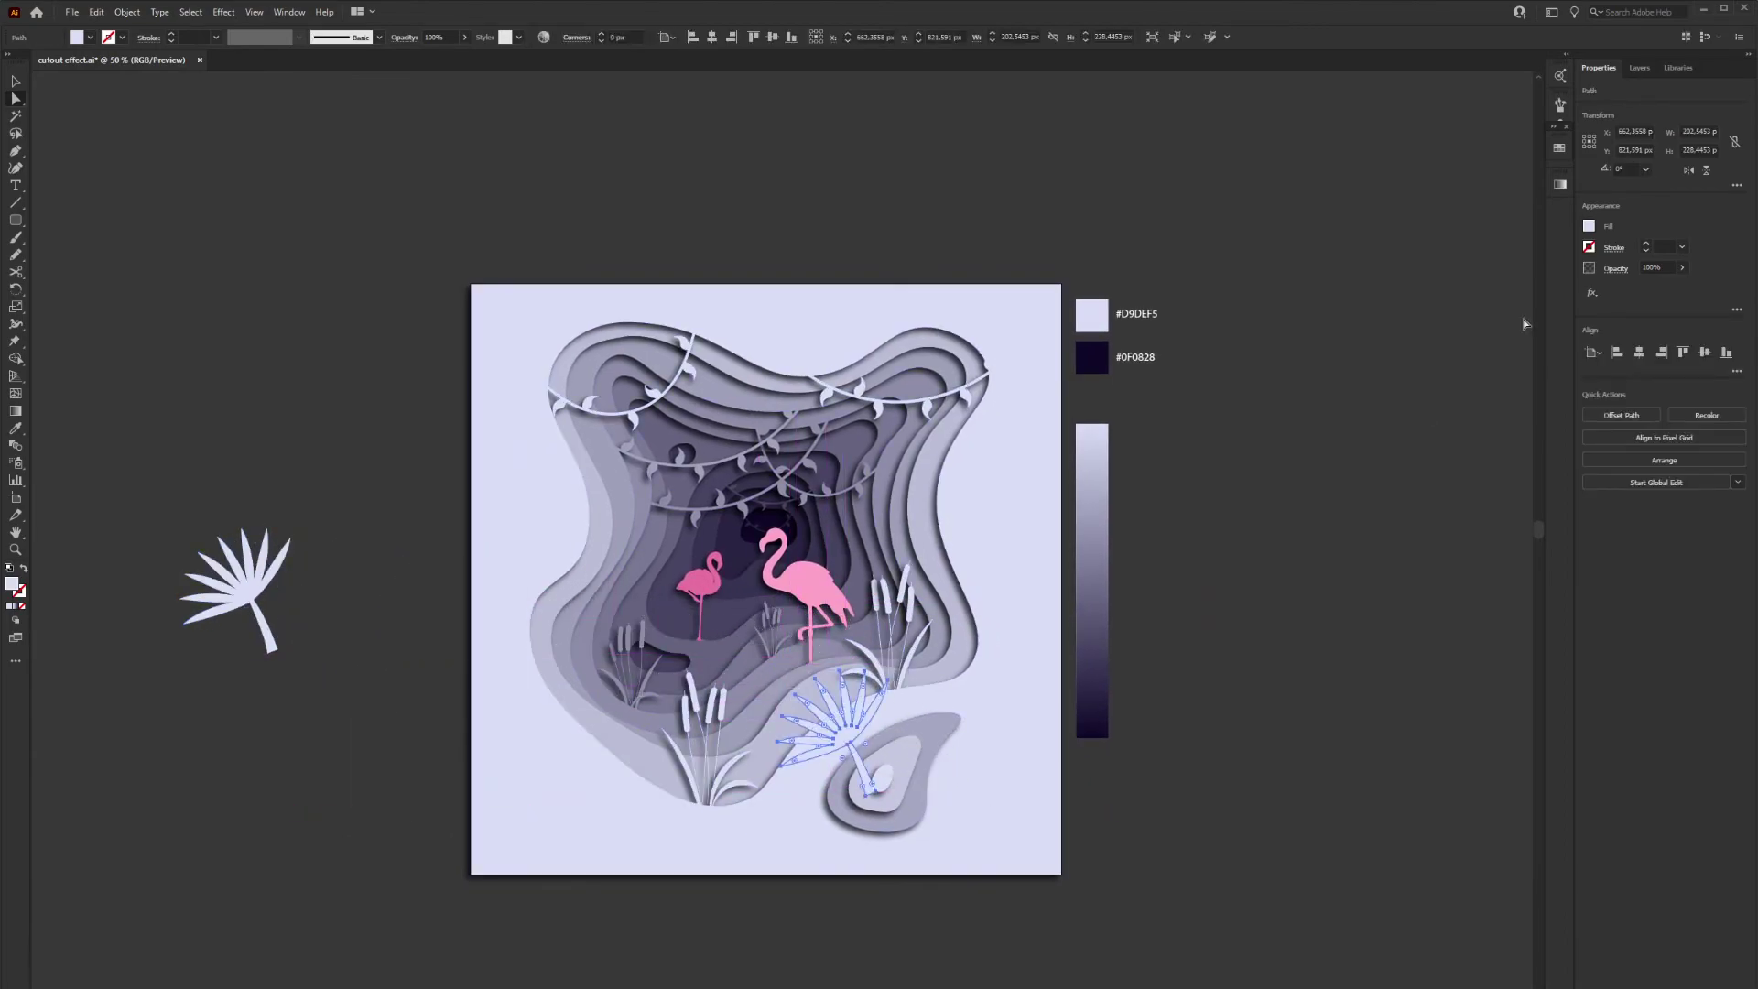
{"action": "key", "text": "comma"}
{"action": "left_click_drag", "start_coordinate": [886, 673], "coordinate": [916, 767]}
Add a mirrored palm beside the first one so both stems meet at the small cutout's centre
{"action": "scroll", "coordinate": [875, 761], "scroll_direction": "up", "scroll_amount": 1}
{"action": "right_click", "coordinate": [855, 731]}
{"action": "mouse_move", "coordinate": [897, 639]}
{"action": "left_click", "coordinate": [1042, 692]}
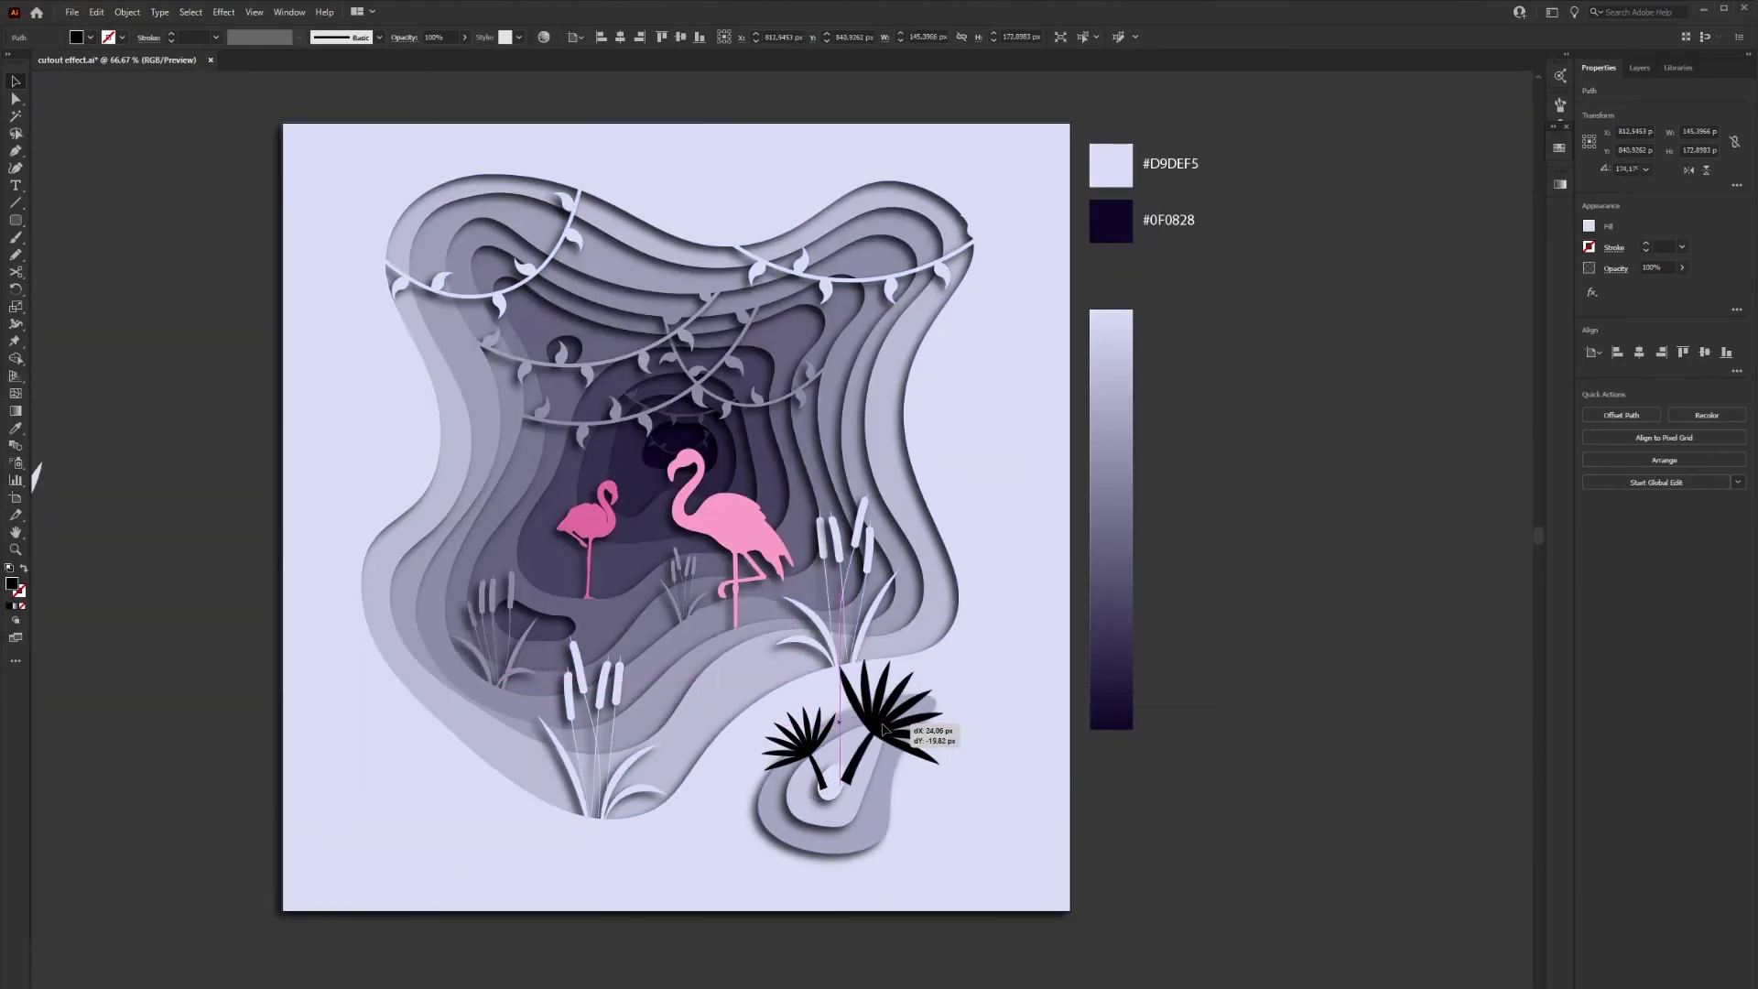
Place two larger rotated palm copies over the left and right sides of the main cutout
{"action": "scroll", "coordinate": [920, 669], "scroll_direction": "down", "scroll_amount": 1}
{"action": "left_click_drag", "start_coordinate": [834, 723], "coordinate": [1117, 505]}
{"action": "left_click_drag", "start_coordinate": [954, 502], "coordinate": [960, 549]}
{"action": "left_click_drag", "start_coordinate": [947, 471], "coordinate": [892, 461]}
{"action": "left_click", "coordinate": [341, 636]}
Try filling the two palms on the small cutout with the light purple swatch
{"action": "scroll", "coordinate": [909, 733], "scroll_direction": "up", "scroll_amount": 1}
{"action": "left_click", "coordinate": [860, 717]}
{"action": "left_click", "coordinate": [799, 723], "text": "shift"}
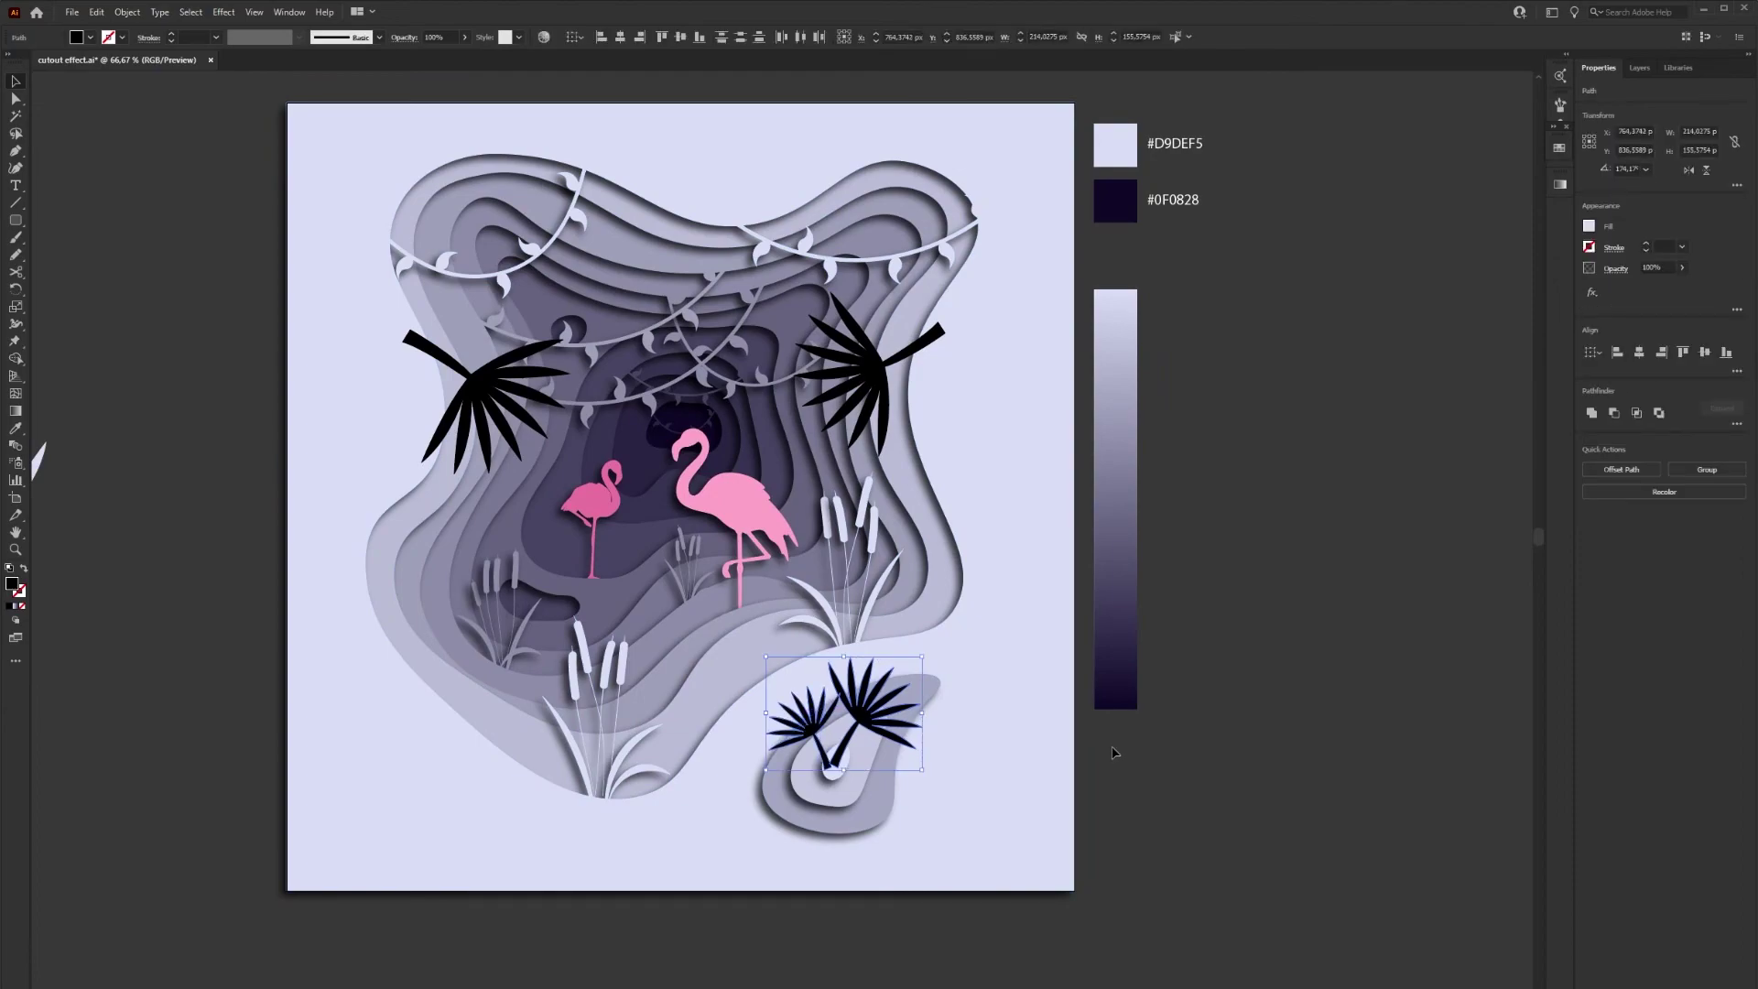
{"action": "left_click", "coordinate": [1560, 148]}
{"action": "left_click", "coordinate": [1409, 264]}
{"action": "left_click", "coordinate": [1324, 470]}
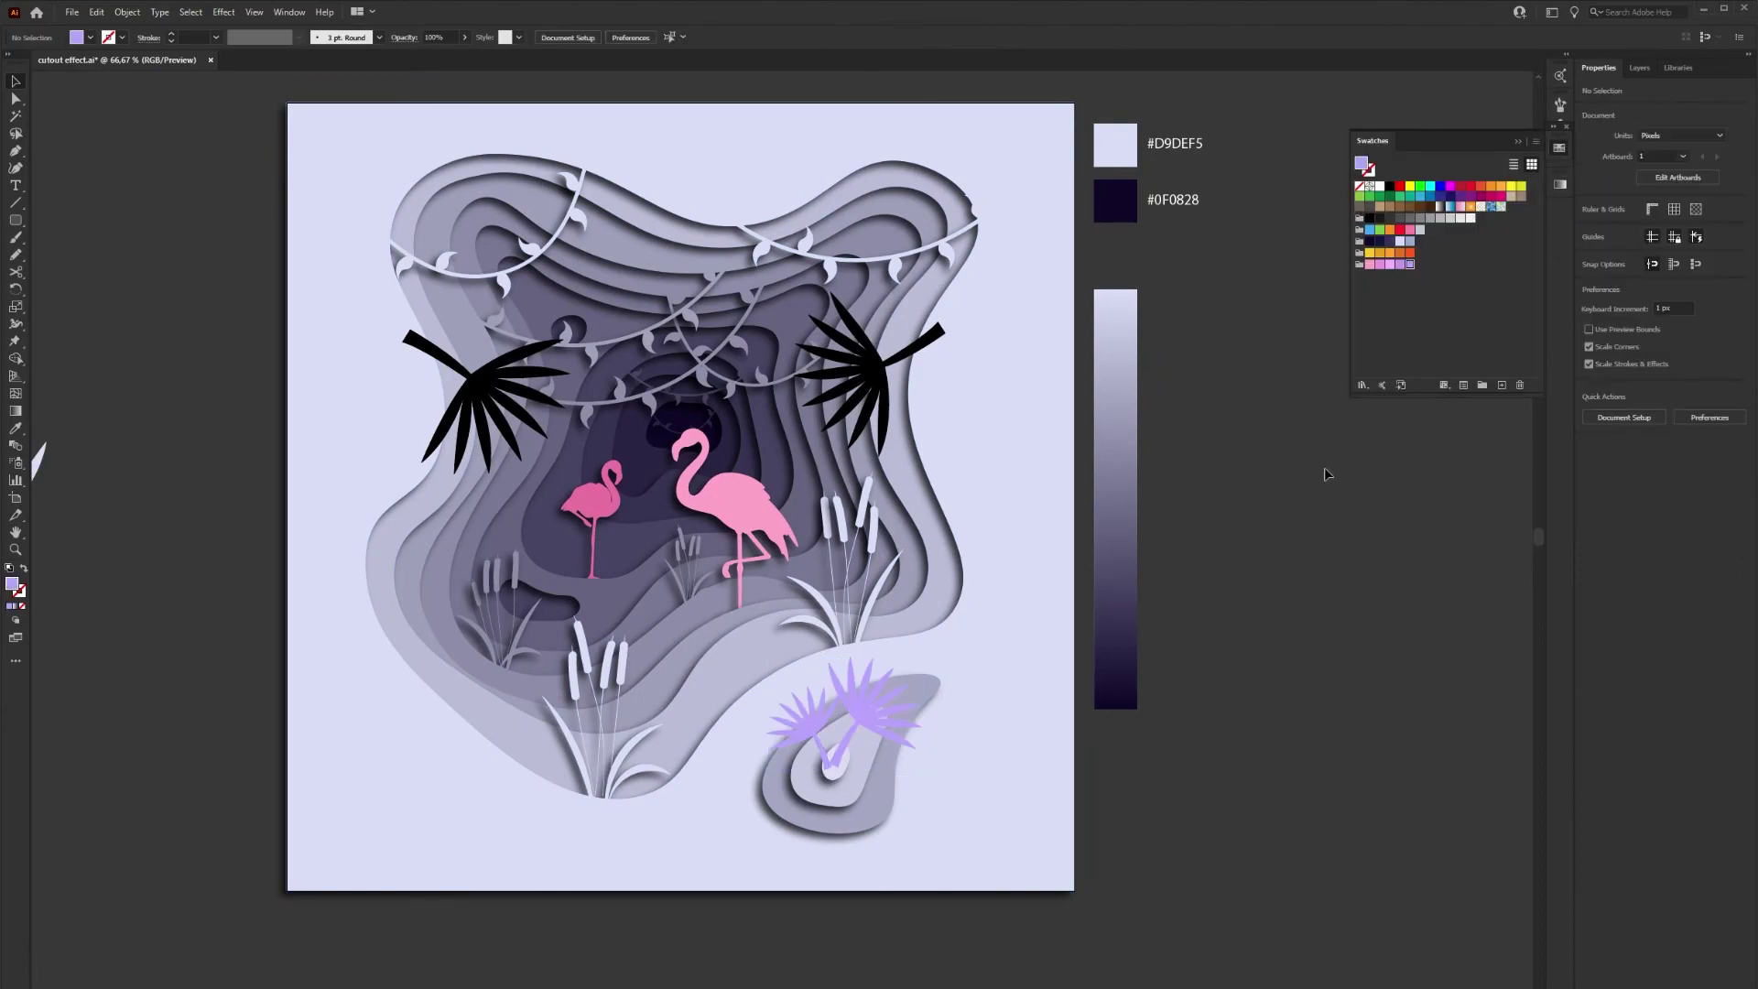
{"action": "key", "text": "ctrl+z"}
Try filling all four palms with a dark navy sampled from the lower part of the gradient bar
{"action": "left_click_drag", "start_coordinate": [886, 368], "coordinate": [876, 377]}
{"action": "key", "text": "i"}
{"action": "left_click", "coordinate": [1102, 688], "text": "shift"}
{"action": "left_click", "coordinate": [1103, 666], "text": "shift"}
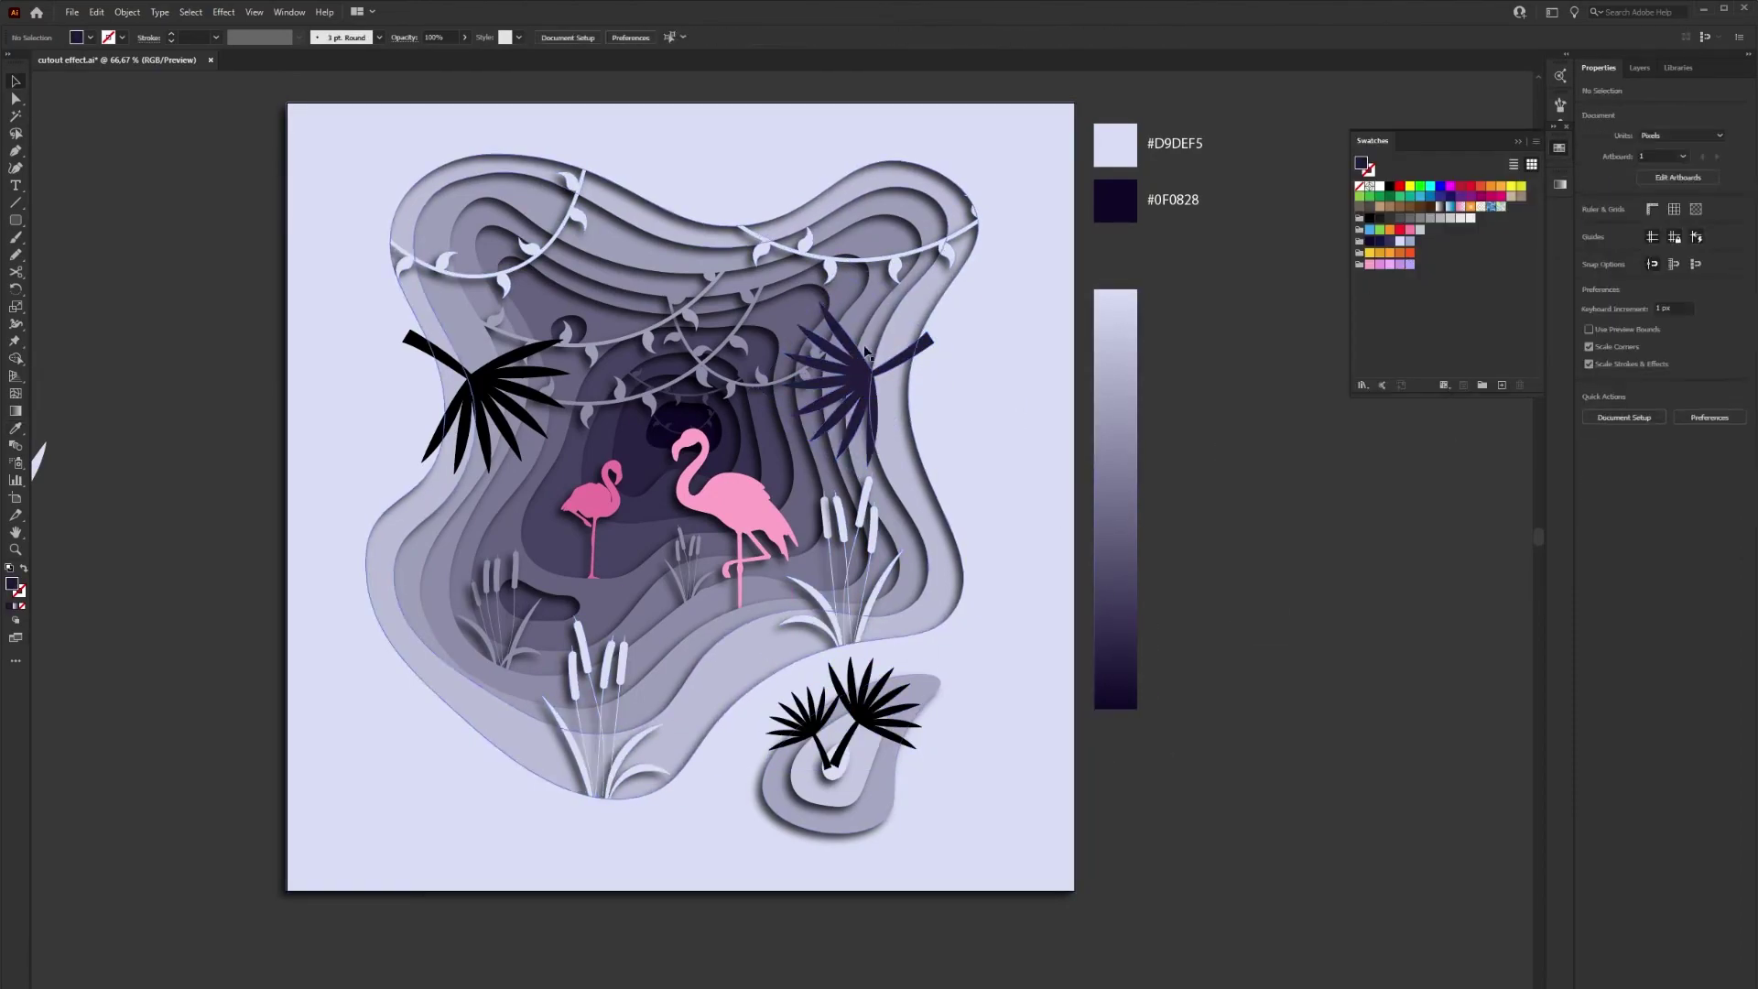
{"action": "left_click", "coordinate": [471, 380], "text": "ctrl+shift"}
{"action": "left_click", "coordinate": [858, 714], "text": "ctrl+shift"}
{"action": "left_click", "coordinate": [810, 731], "text": "ctrl+shift"}
{"action": "left_click", "coordinate": [1119, 593], "text": "shift"}
{"action": "left_click", "coordinate": [1110, 662], "text": "shift"}
{"action": "key", "text": "v"}
{"action": "left_click", "coordinate": [1310, 514]}
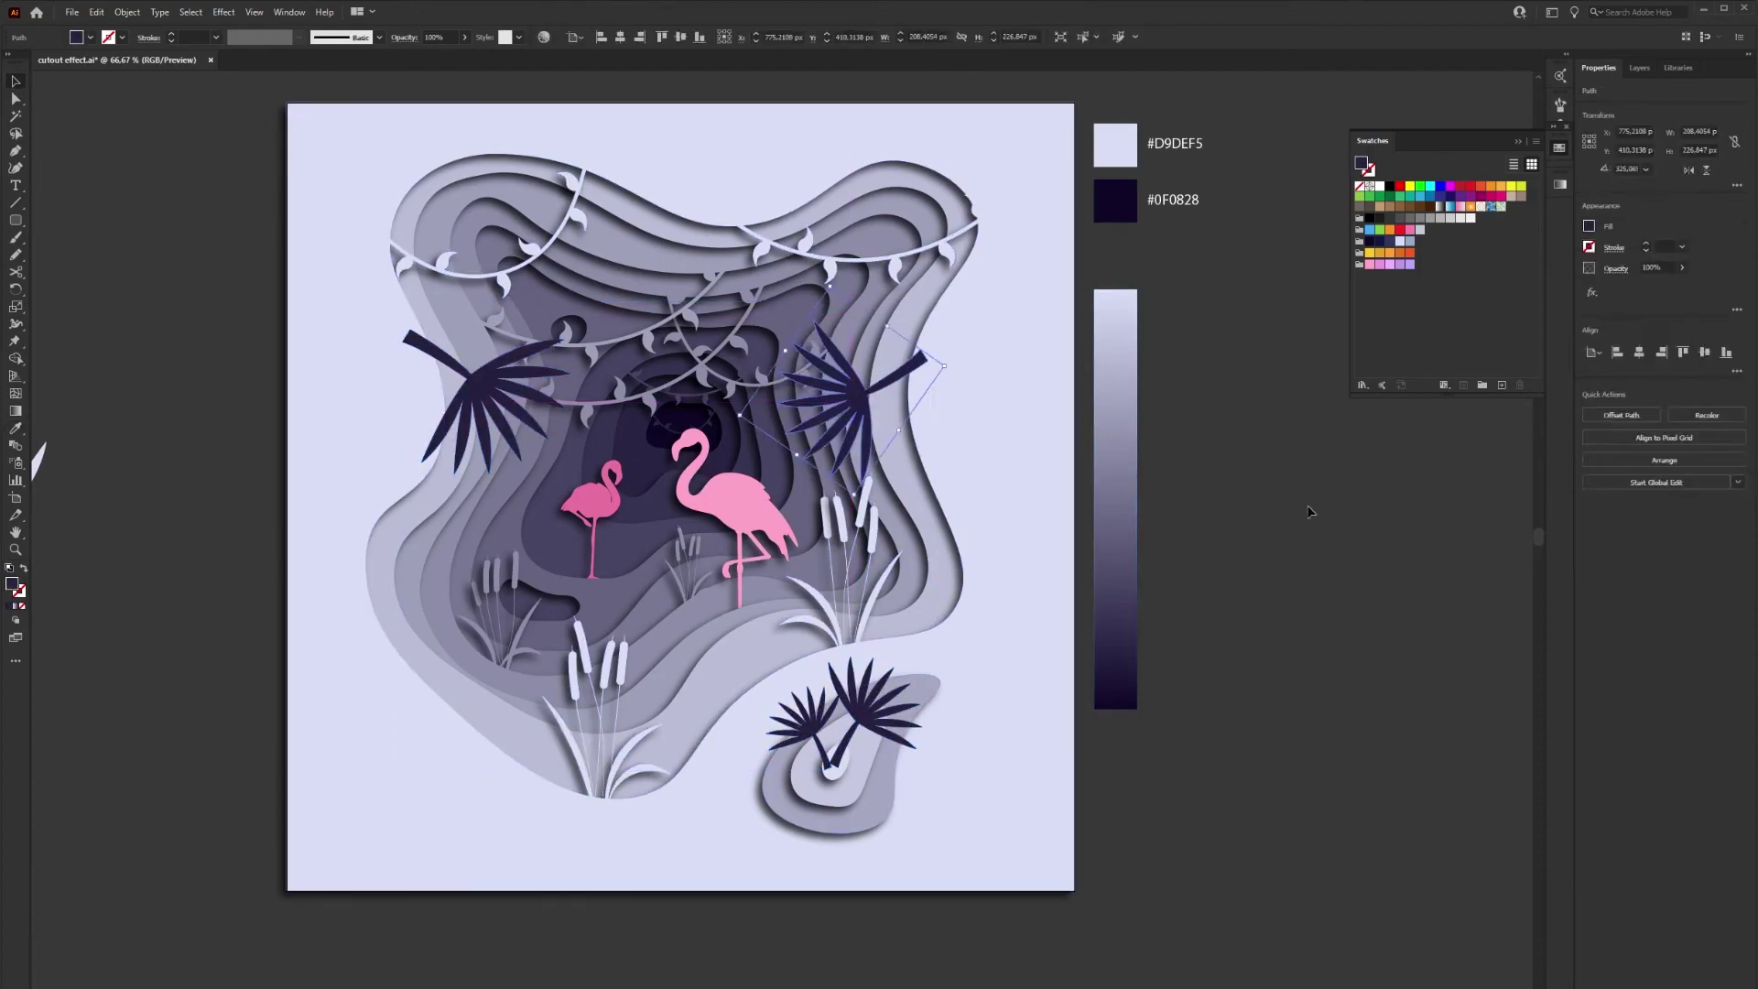
Undo the navy recolouring of the palms and close the Swatches panel
{"action": "key", "text": "ctrl+z"}
{"action": "key", "text": "ctrl+z"}
{"action": "left_click", "coordinate": [1517, 141]}
{"action": "key", "text": "ctrl+z"}
{"action": "key", "text": "ctrl+z"}
{"action": "key", "text": "ctrl+z"}
Move the two side palms outward onto the main cutout's edges and nudge the small flamingo slightly right
{"action": "left_click", "coordinate": [881, 366]}
{"action": "left_click_drag", "start_coordinate": [870, 292], "coordinate": [865, 317]}
{"action": "left_click_drag", "start_coordinate": [474, 383], "coordinate": [514, 428]}
{"action": "left_click_drag", "start_coordinate": [591, 502], "coordinate": [595, 502]}
{"action": "key", "text": "ctrl+z"}
{"action": "key", "text": "ctrl+z"}
{"action": "key", "text": "ctrl+z"}
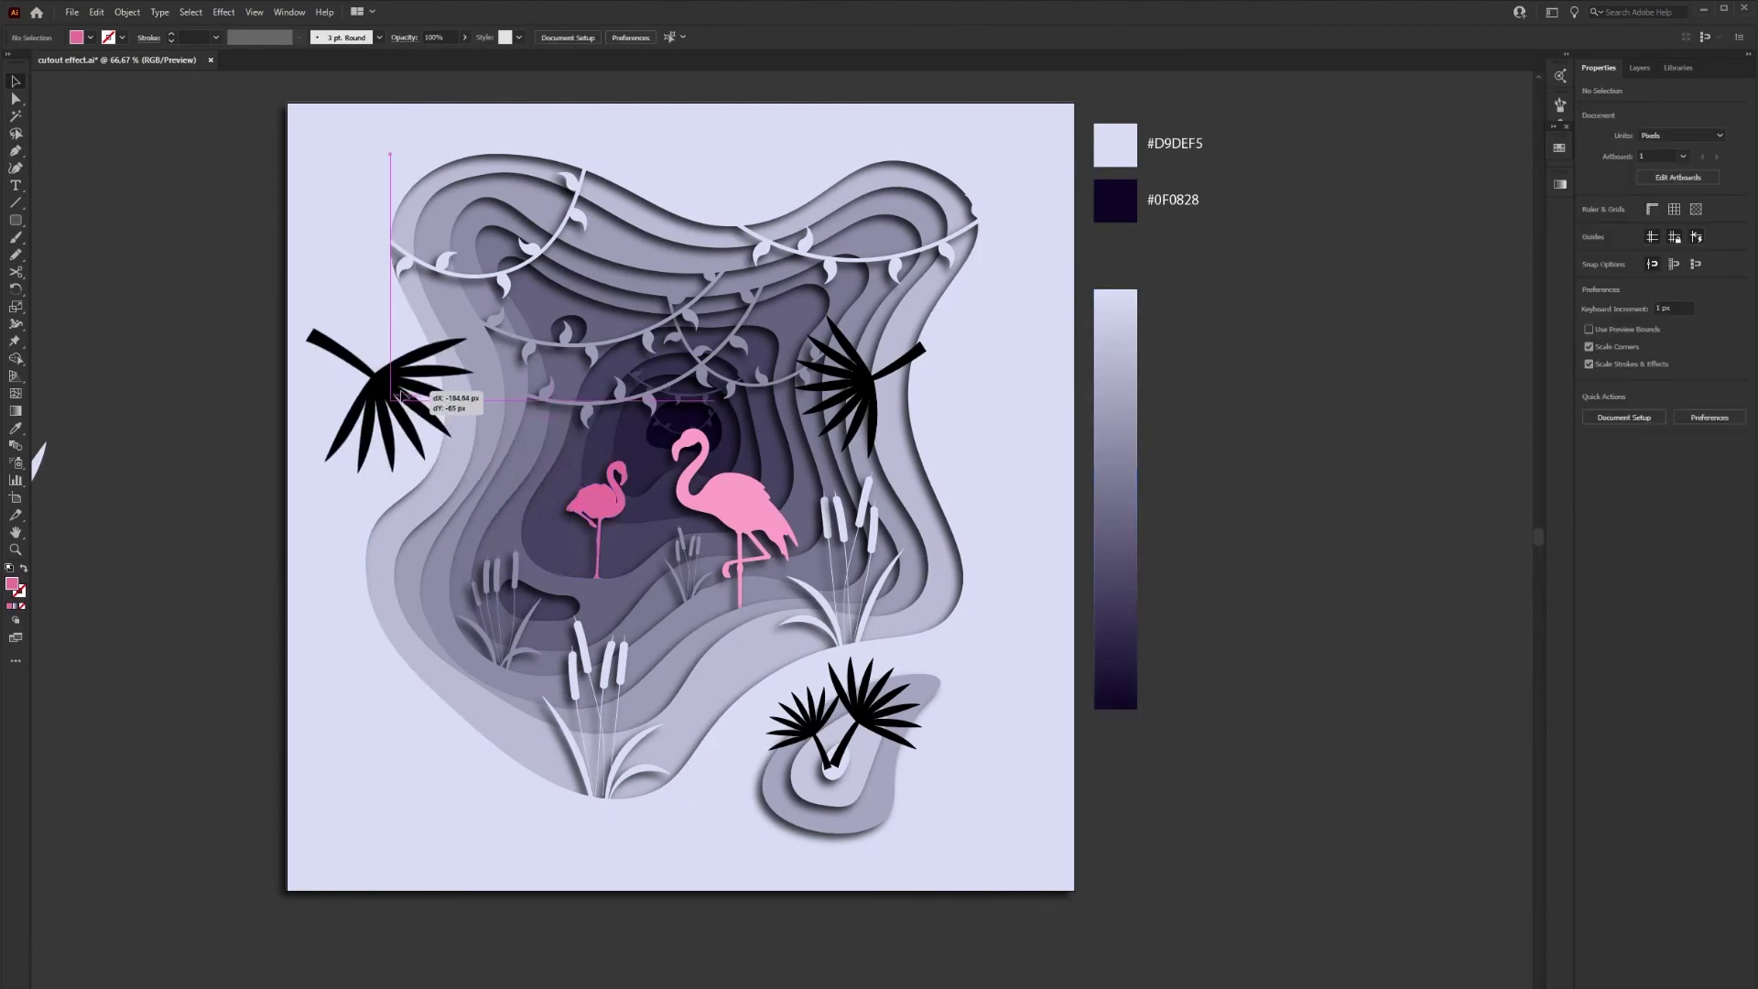
Fill all four palms with the dark colour sampled from the cutout's deepest centre
{"action": "key", "text": "i"}
{"action": "left_click", "coordinate": [691, 412]}
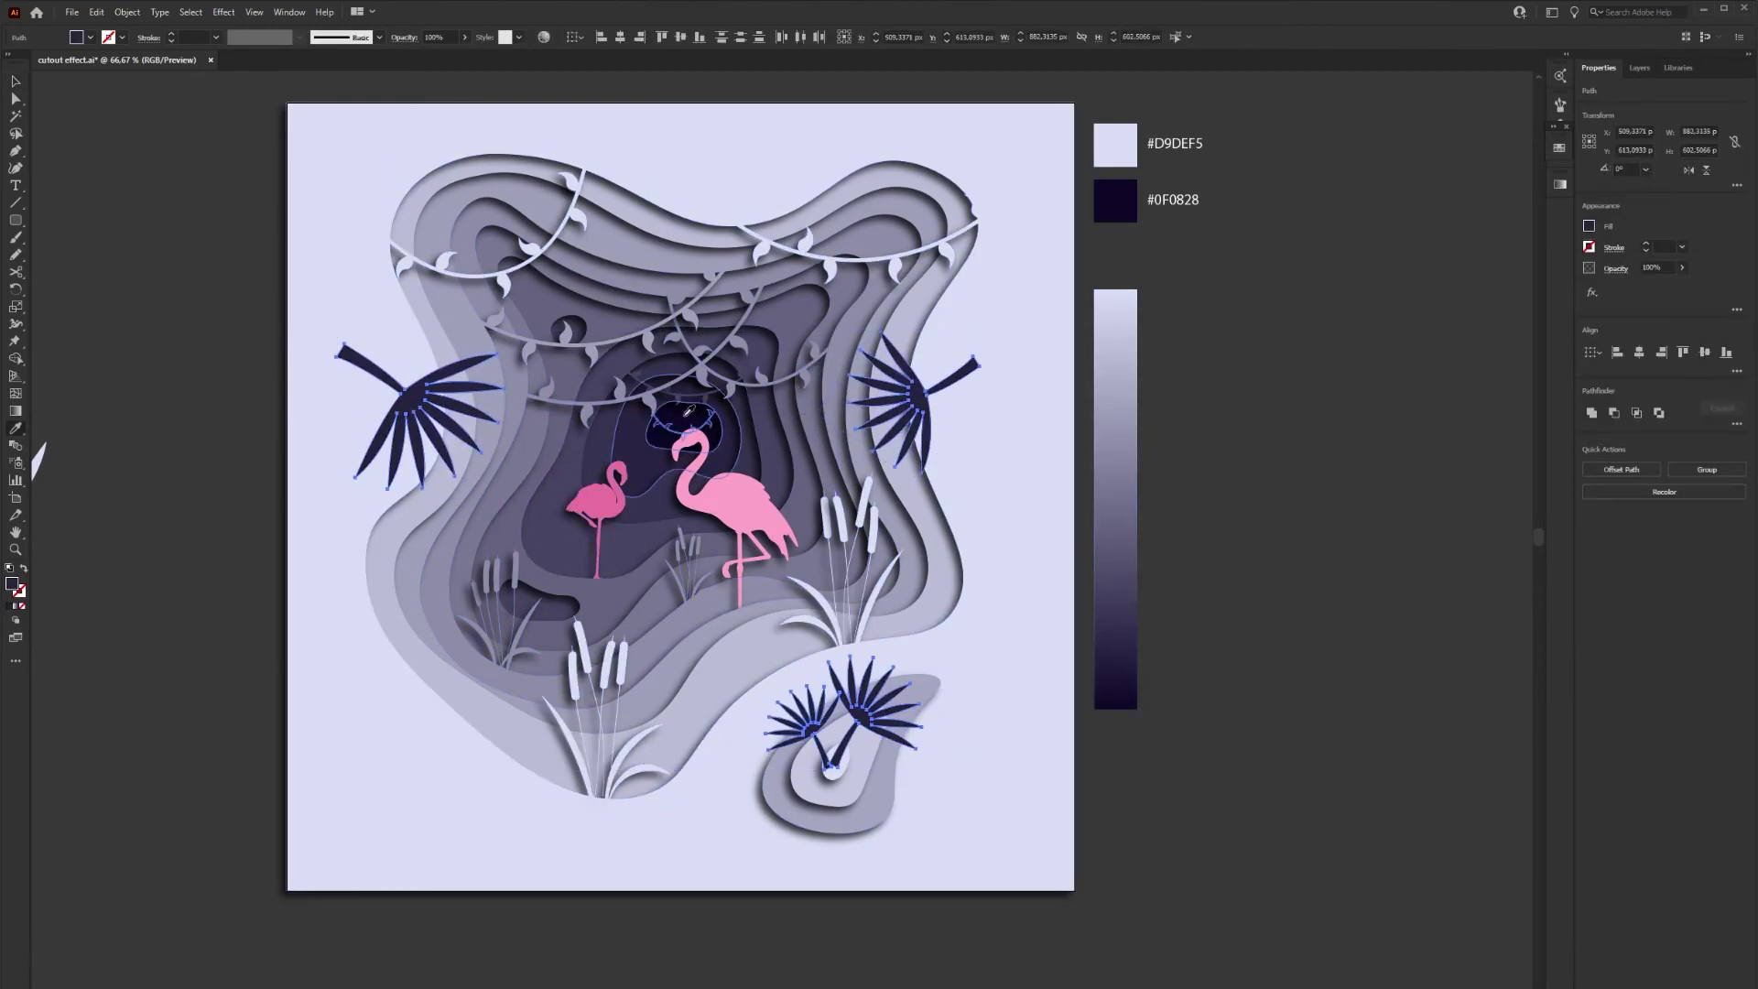
{"action": "key", "text": "v"}
{"action": "key", "text": "ctrl+shift+a"}
Apply a Multiply drop shadow to all four palms with 75% opacity, -7 px X offset, 7 px Y offset and 5 px blur
{"action": "left_click", "coordinate": [918, 412]}
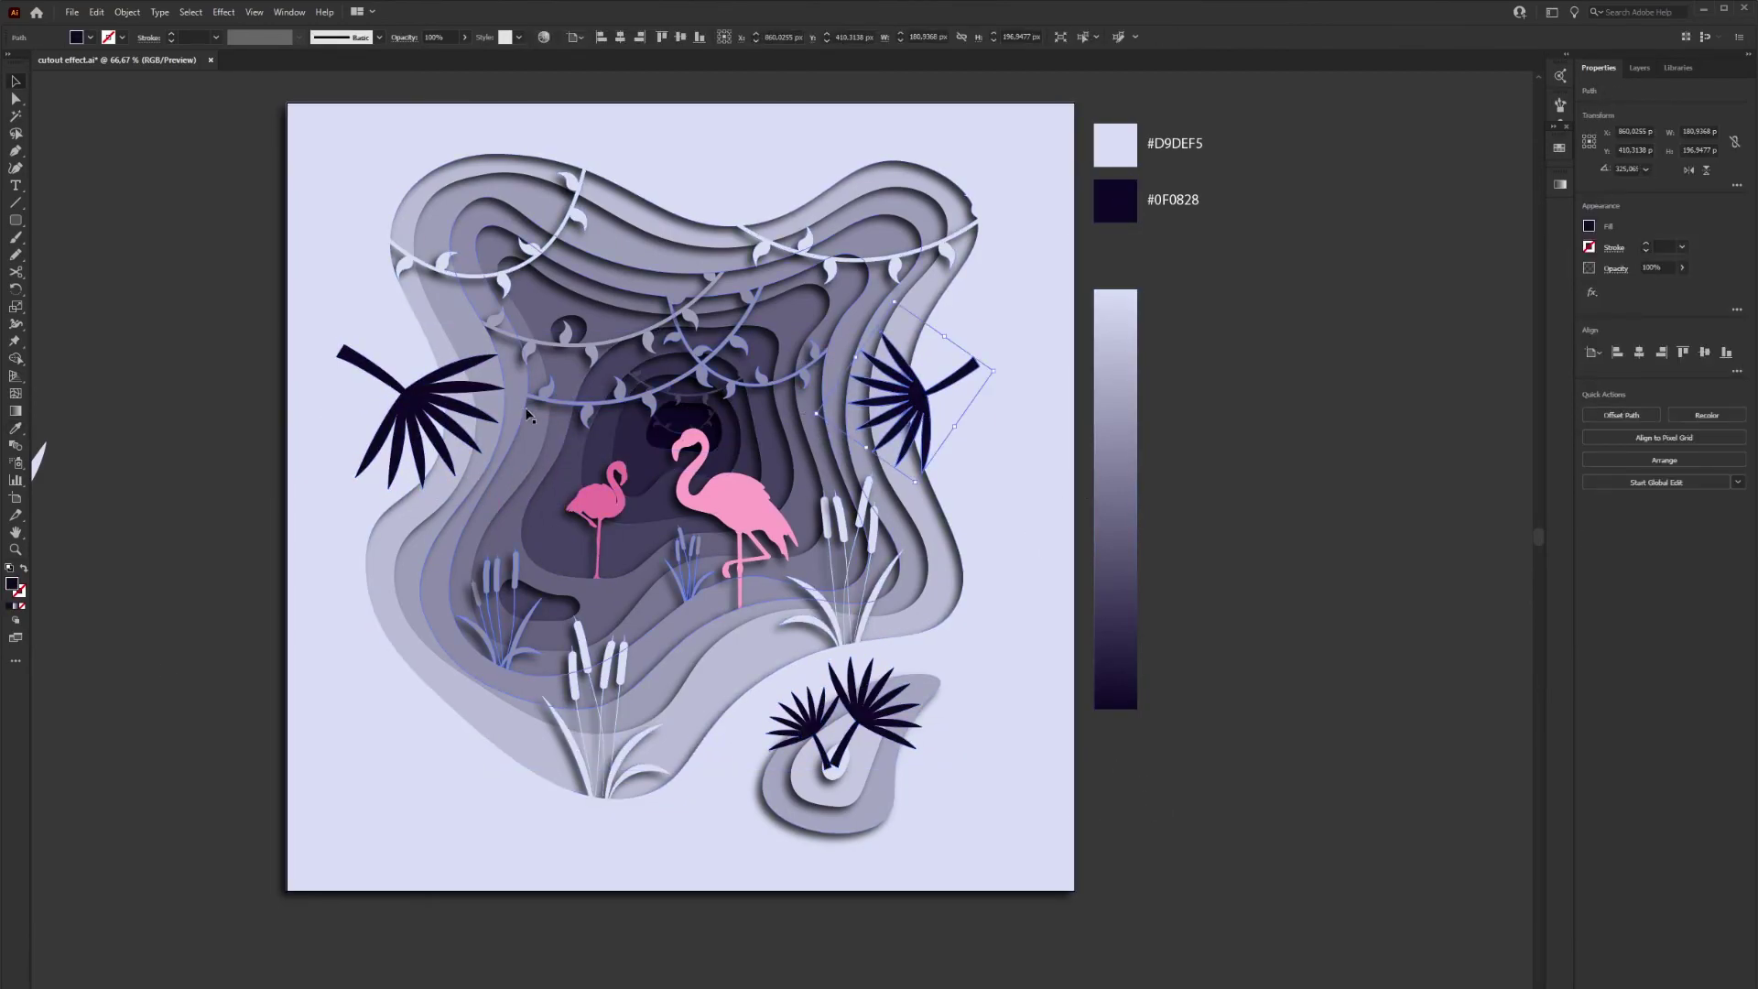
{"action": "left_click", "coordinate": [436, 398], "text": "shift"}
{"action": "left_click", "coordinate": [887, 717], "text": "shift"}
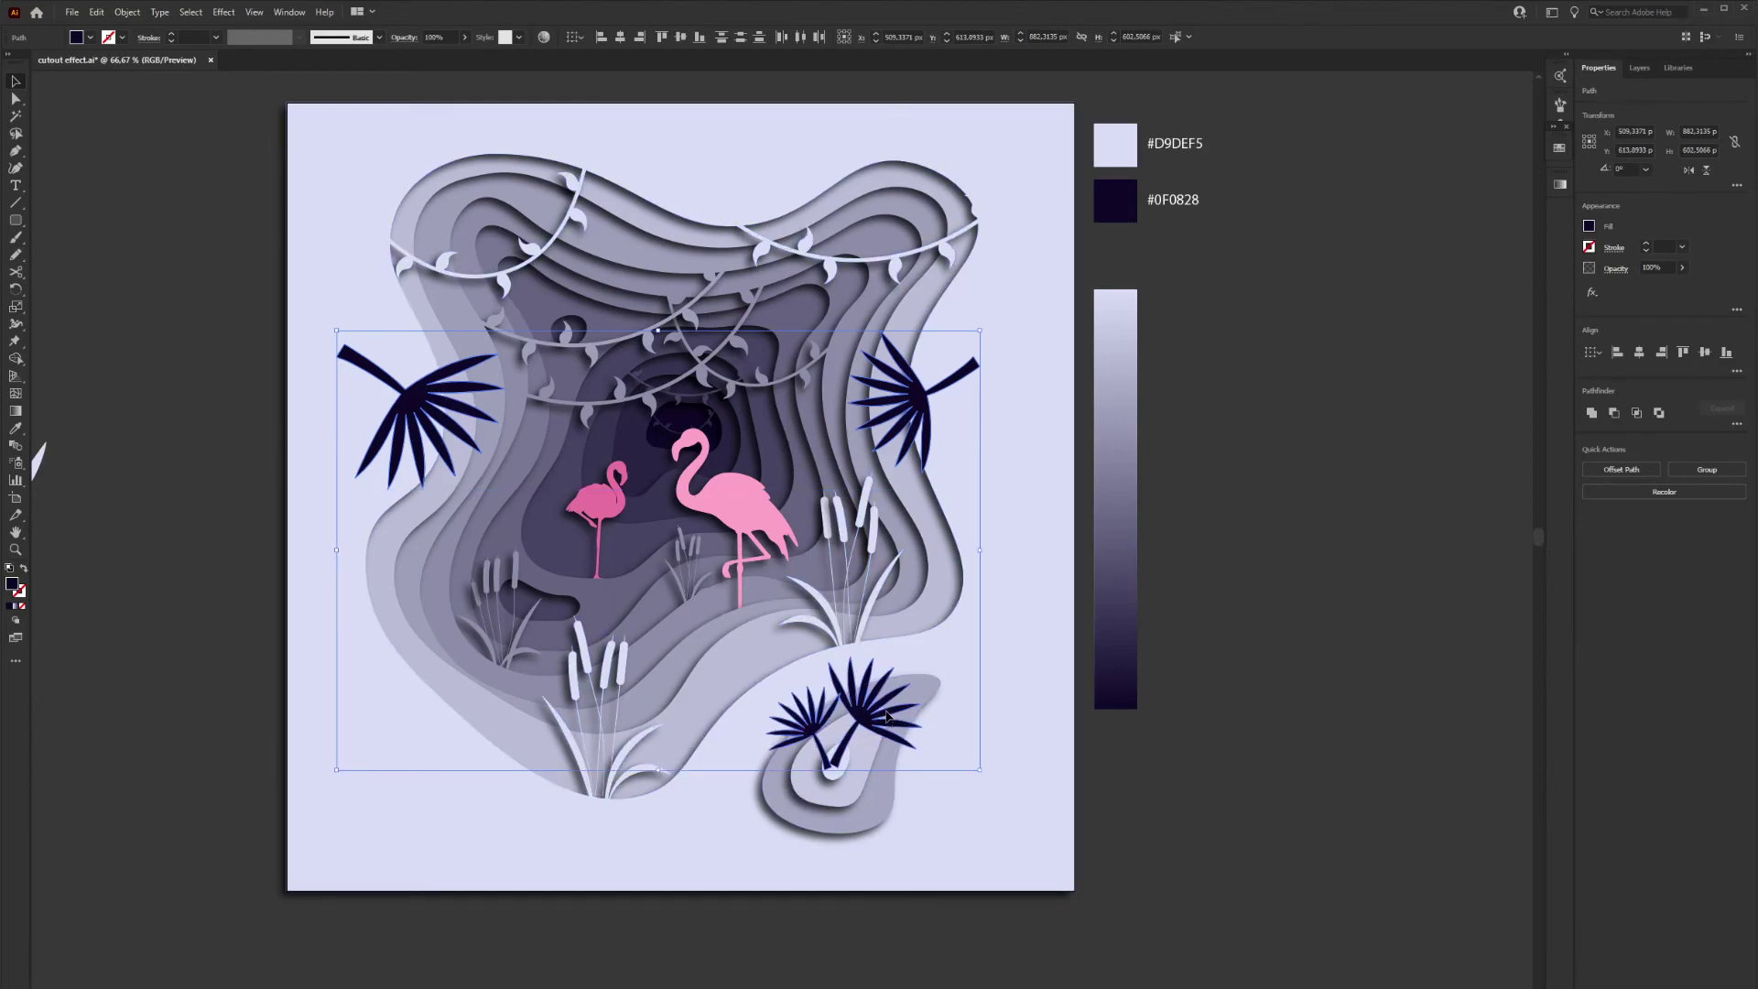
{"action": "left_click", "coordinate": [224, 12]}
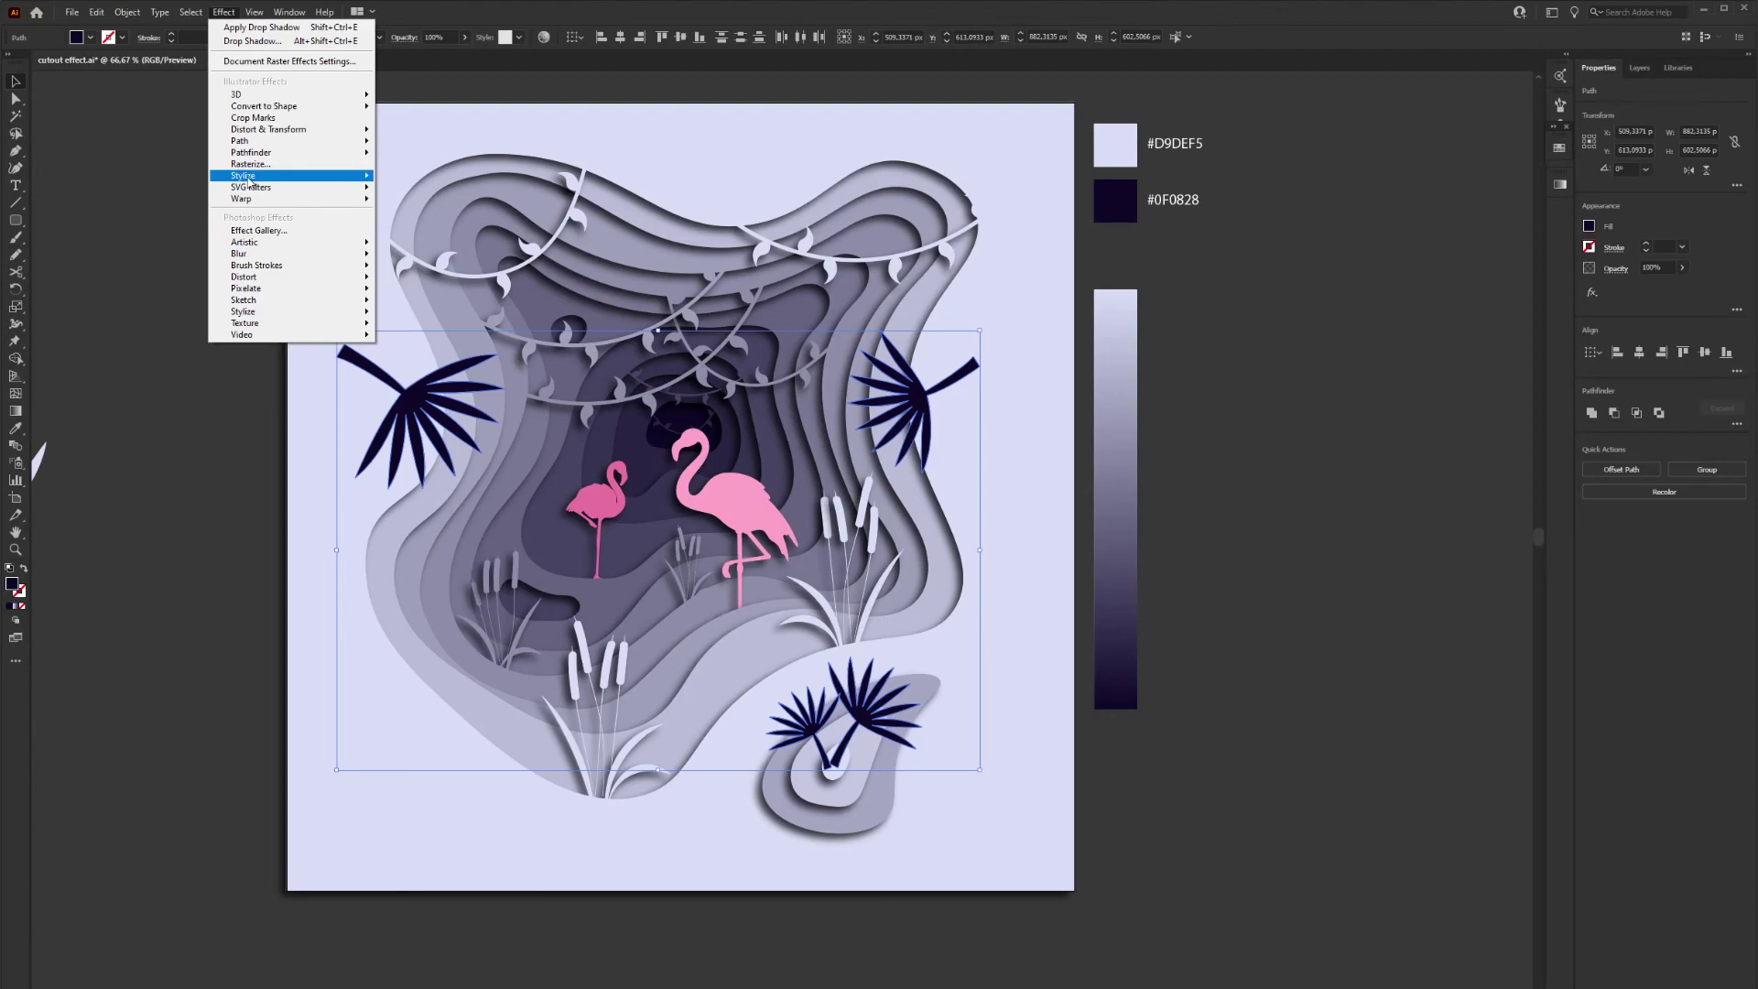
{"action": "mouse_move", "coordinate": [275, 175]}
{"action": "left_click", "coordinate": [409, 181]}
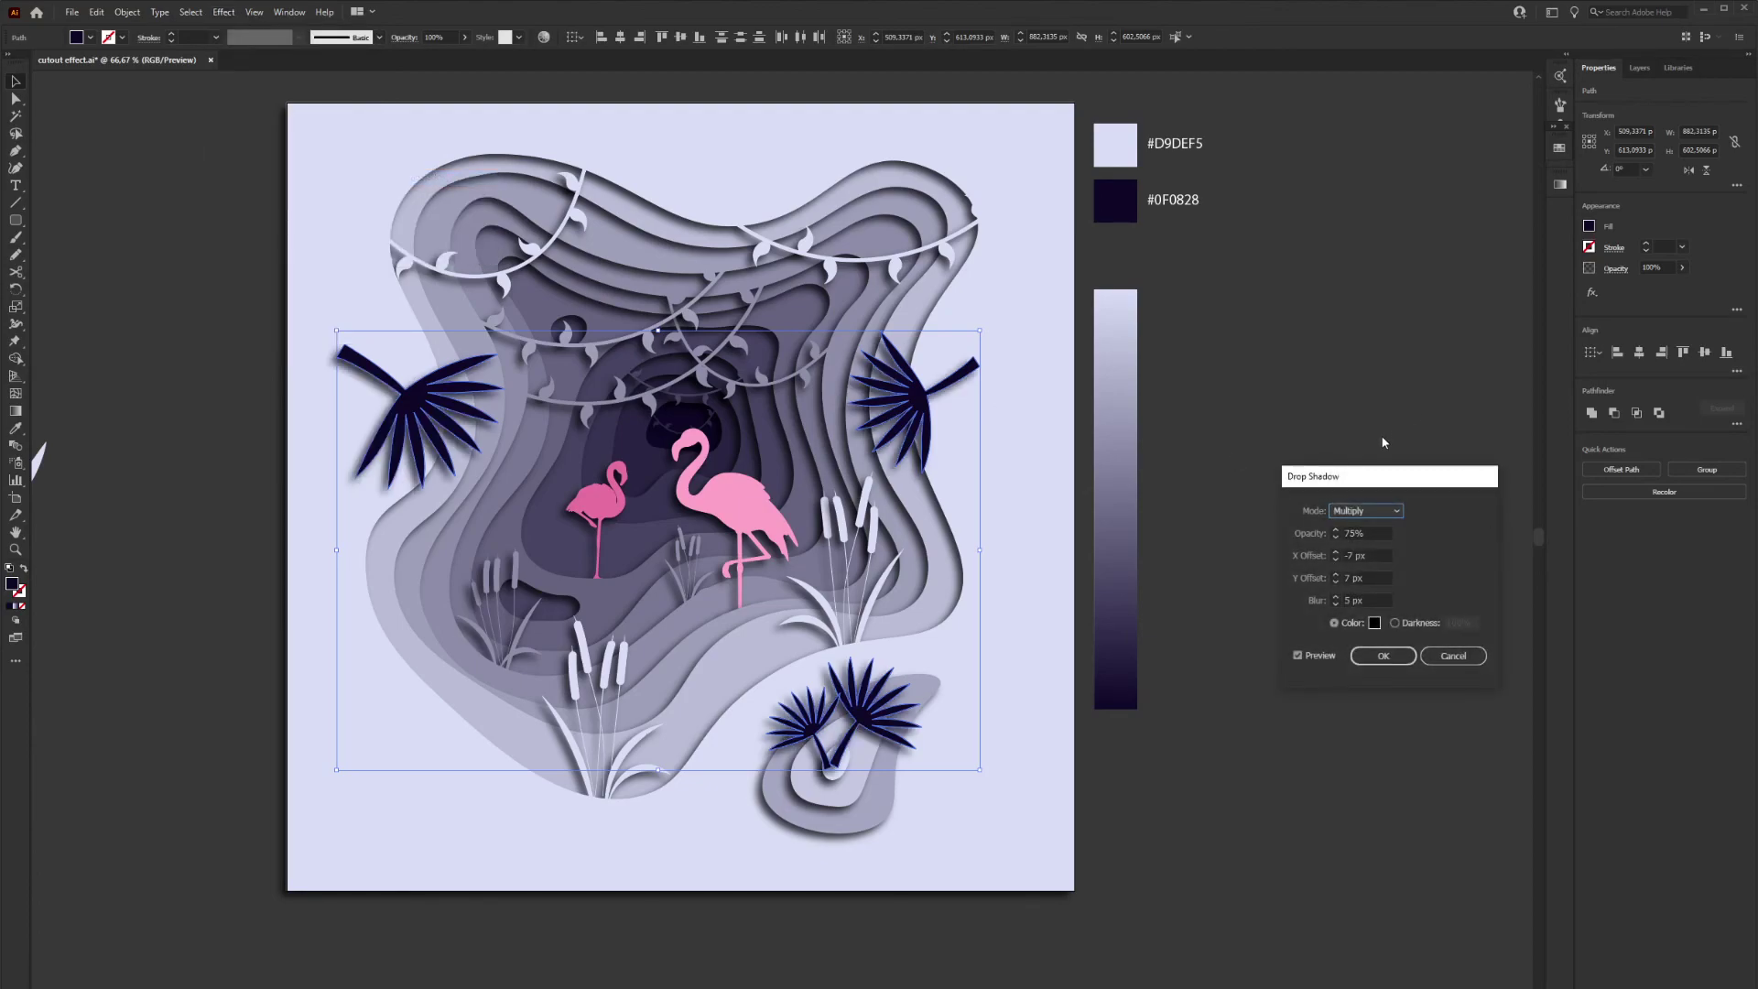
{"action": "left_click", "coordinate": [1382, 655]}
{"action": "left_click", "coordinate": [1247, 375]}
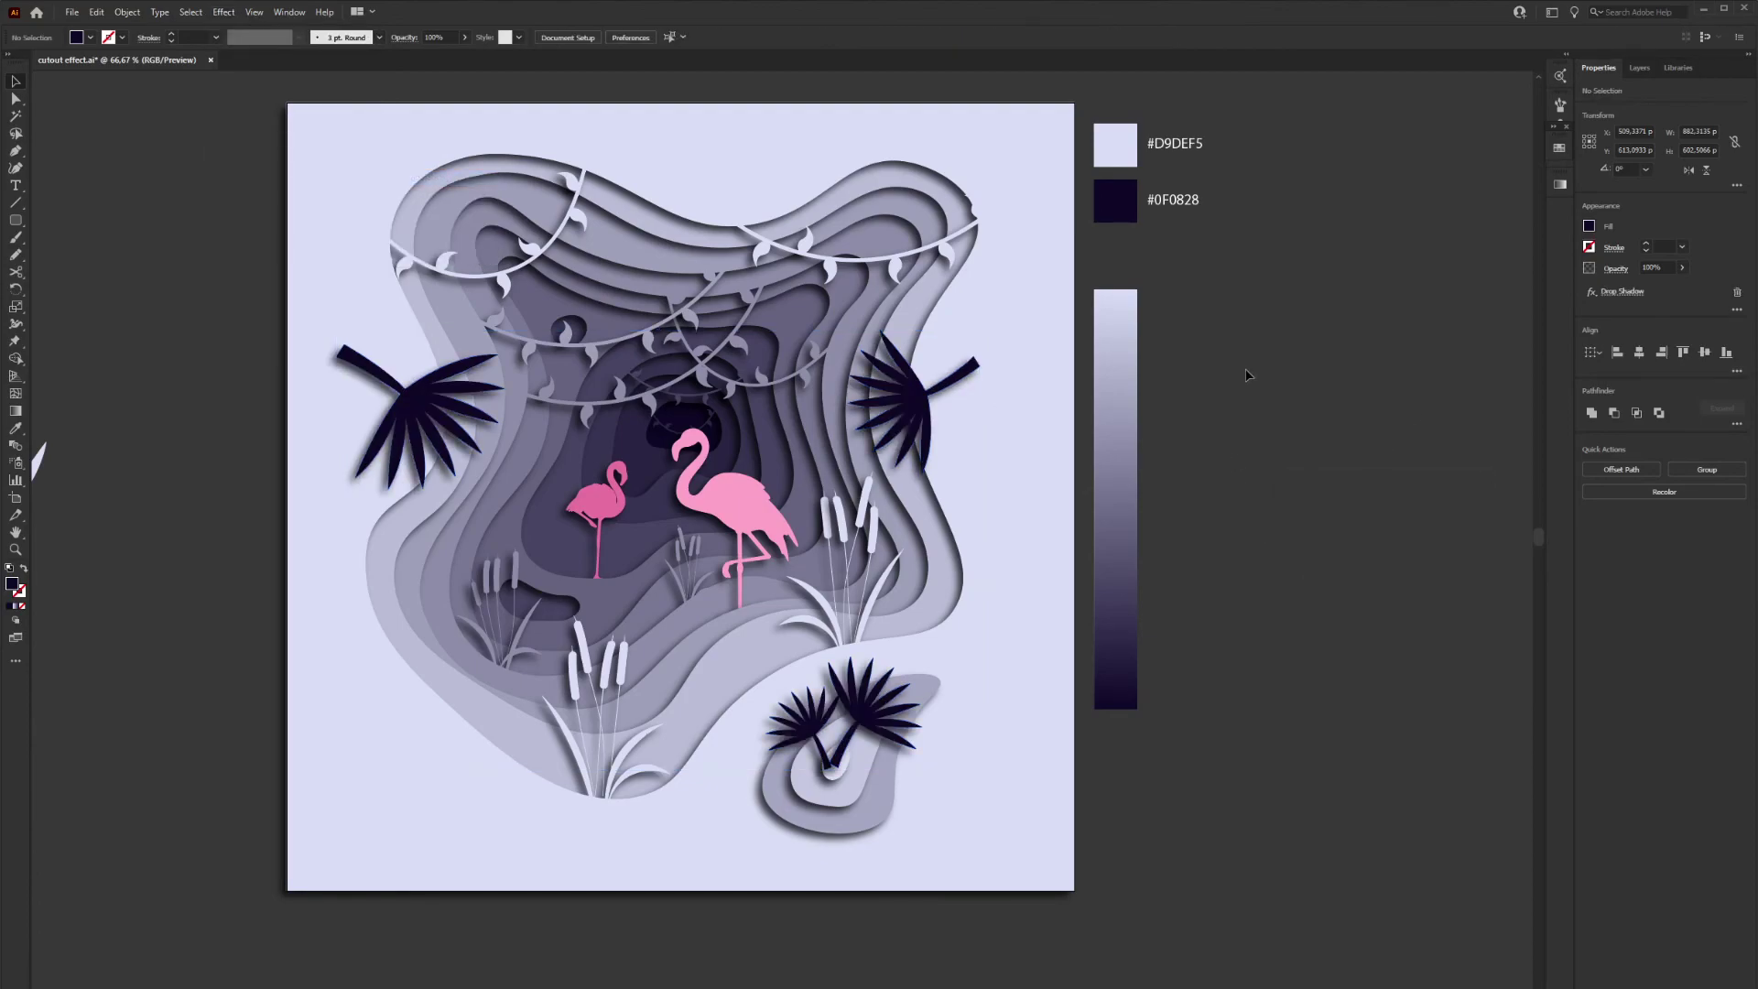
Send the two palms on the small cutout backward, behind its central oval
{"action": "left_click", "coordinate": [861, 712]}
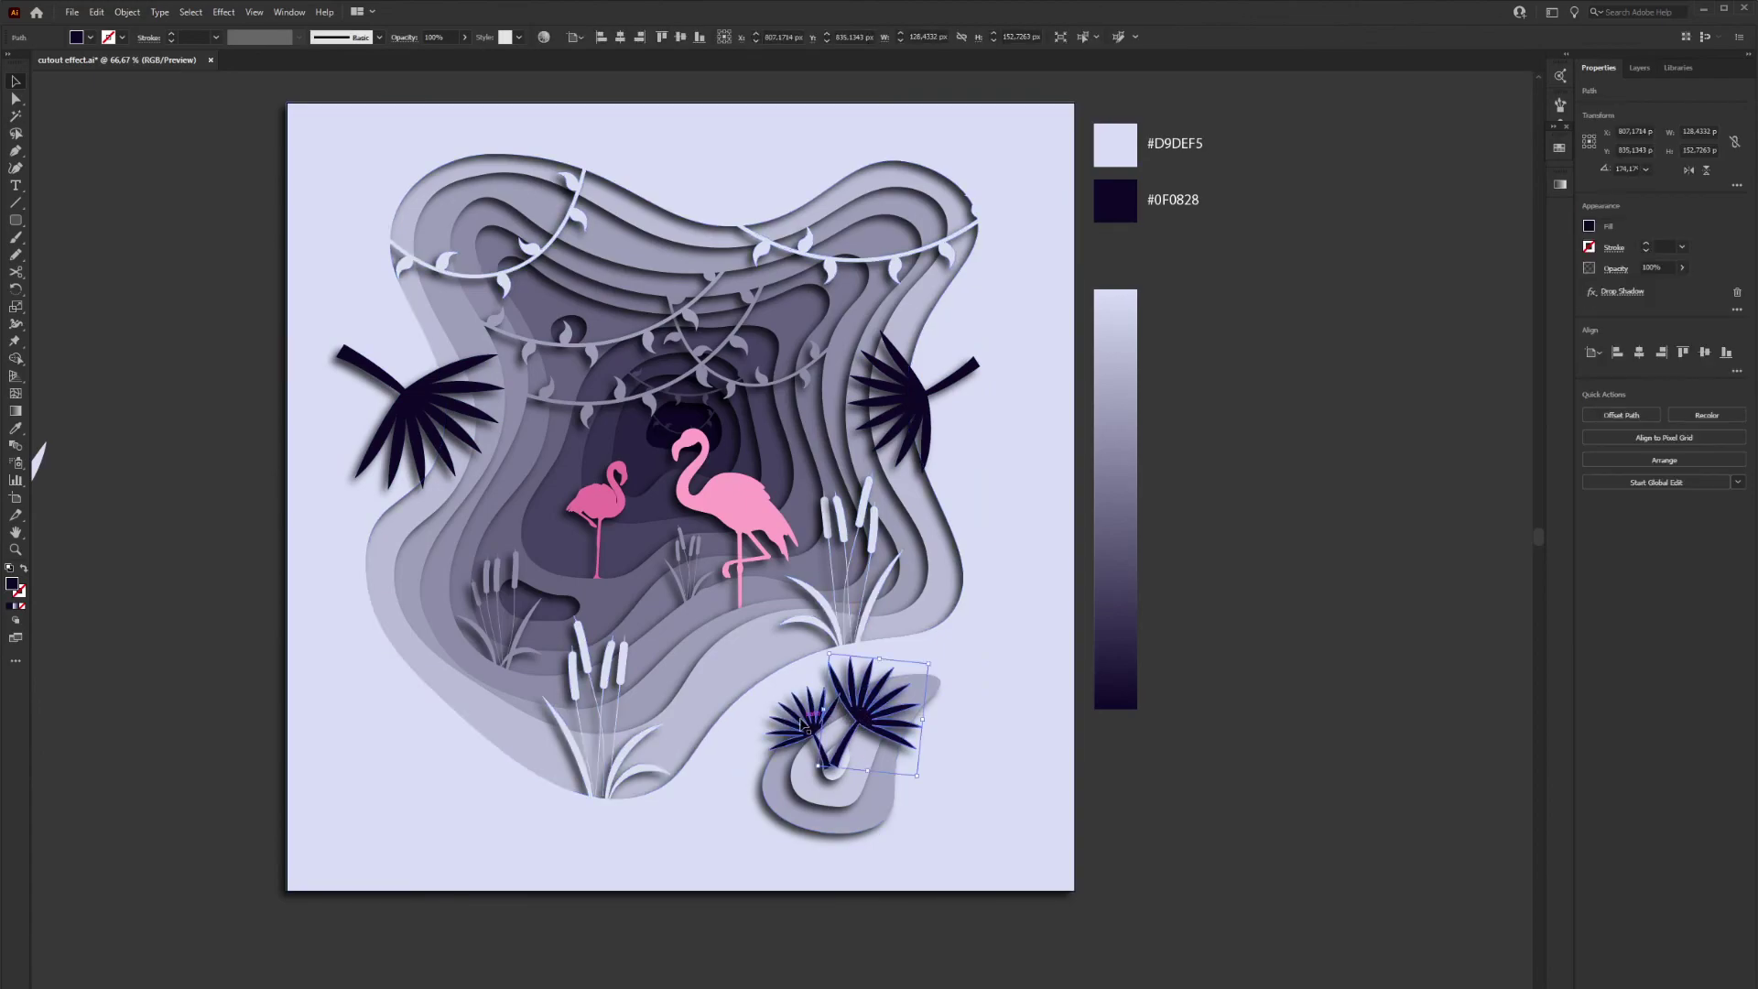
{"action": "left_click", "coordinate": [810, 728], "text": "shift"}
{"action": "key", "text": "ctrl+["}
{"action": "left_click", "coordinate": [1286, 827]}
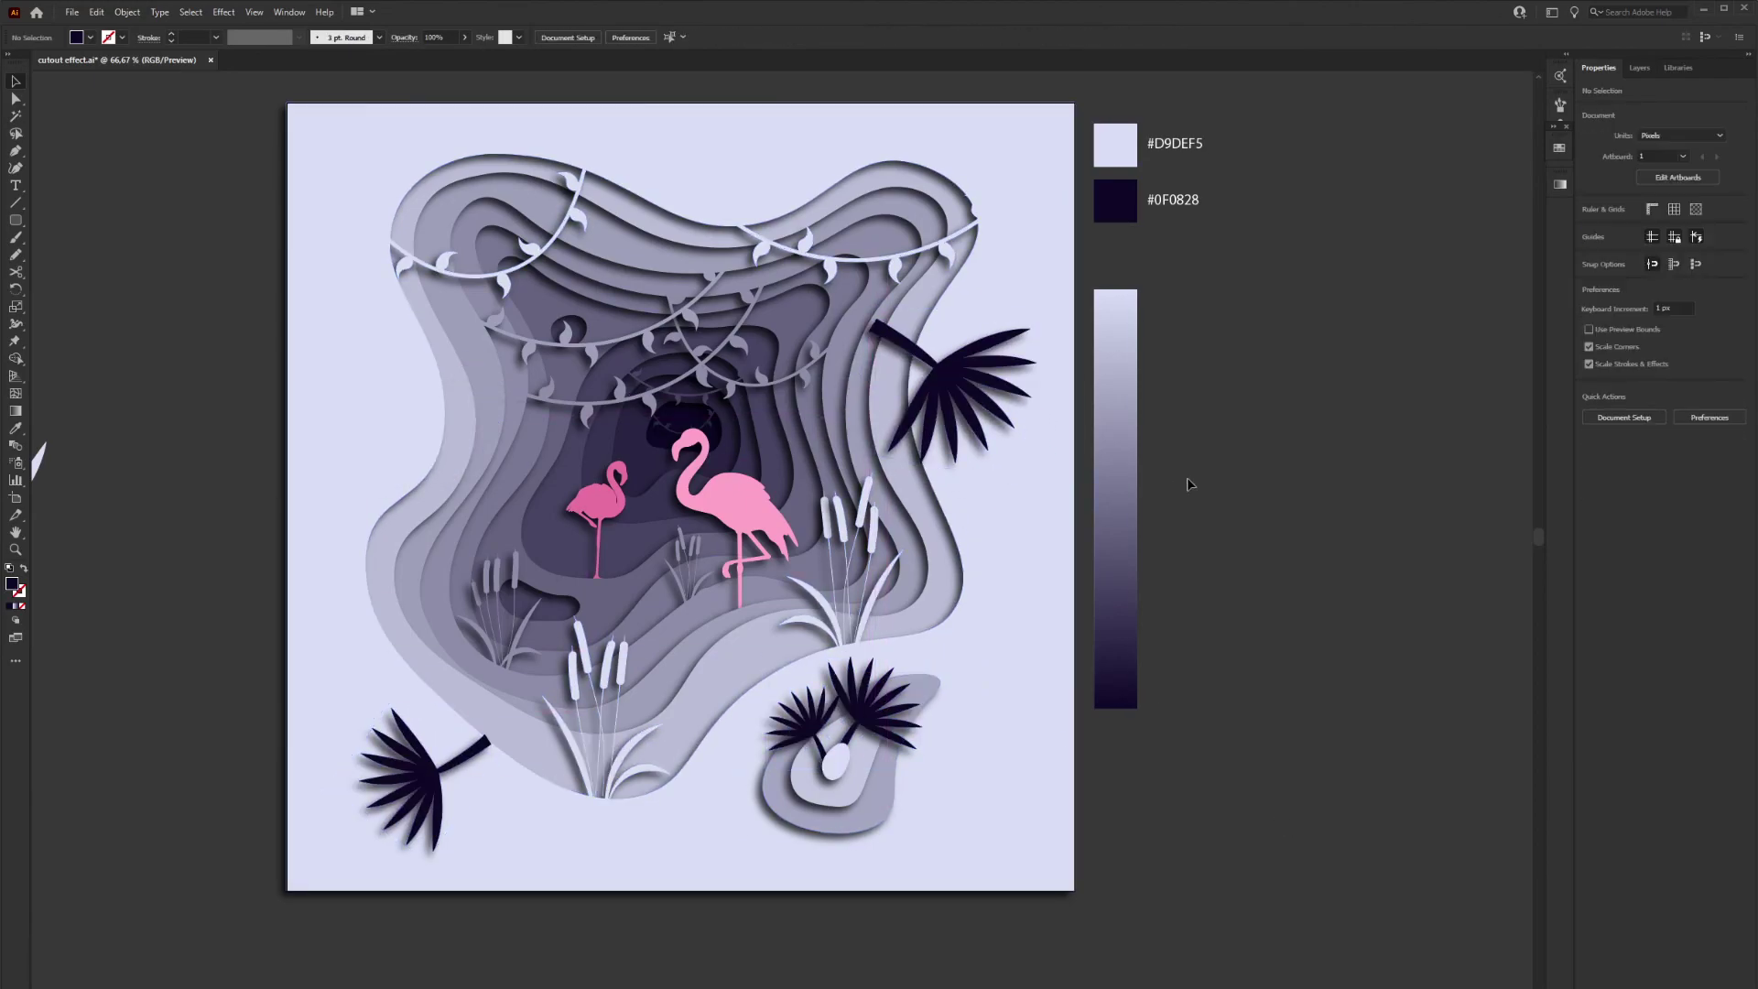
Scale down the palm on the main cutout's right edge and rotate the lower-left palm so its stem points down
{"action": "left_click_drag", "start_coordinate": [906, 319], "coordinate": [933, 350]}
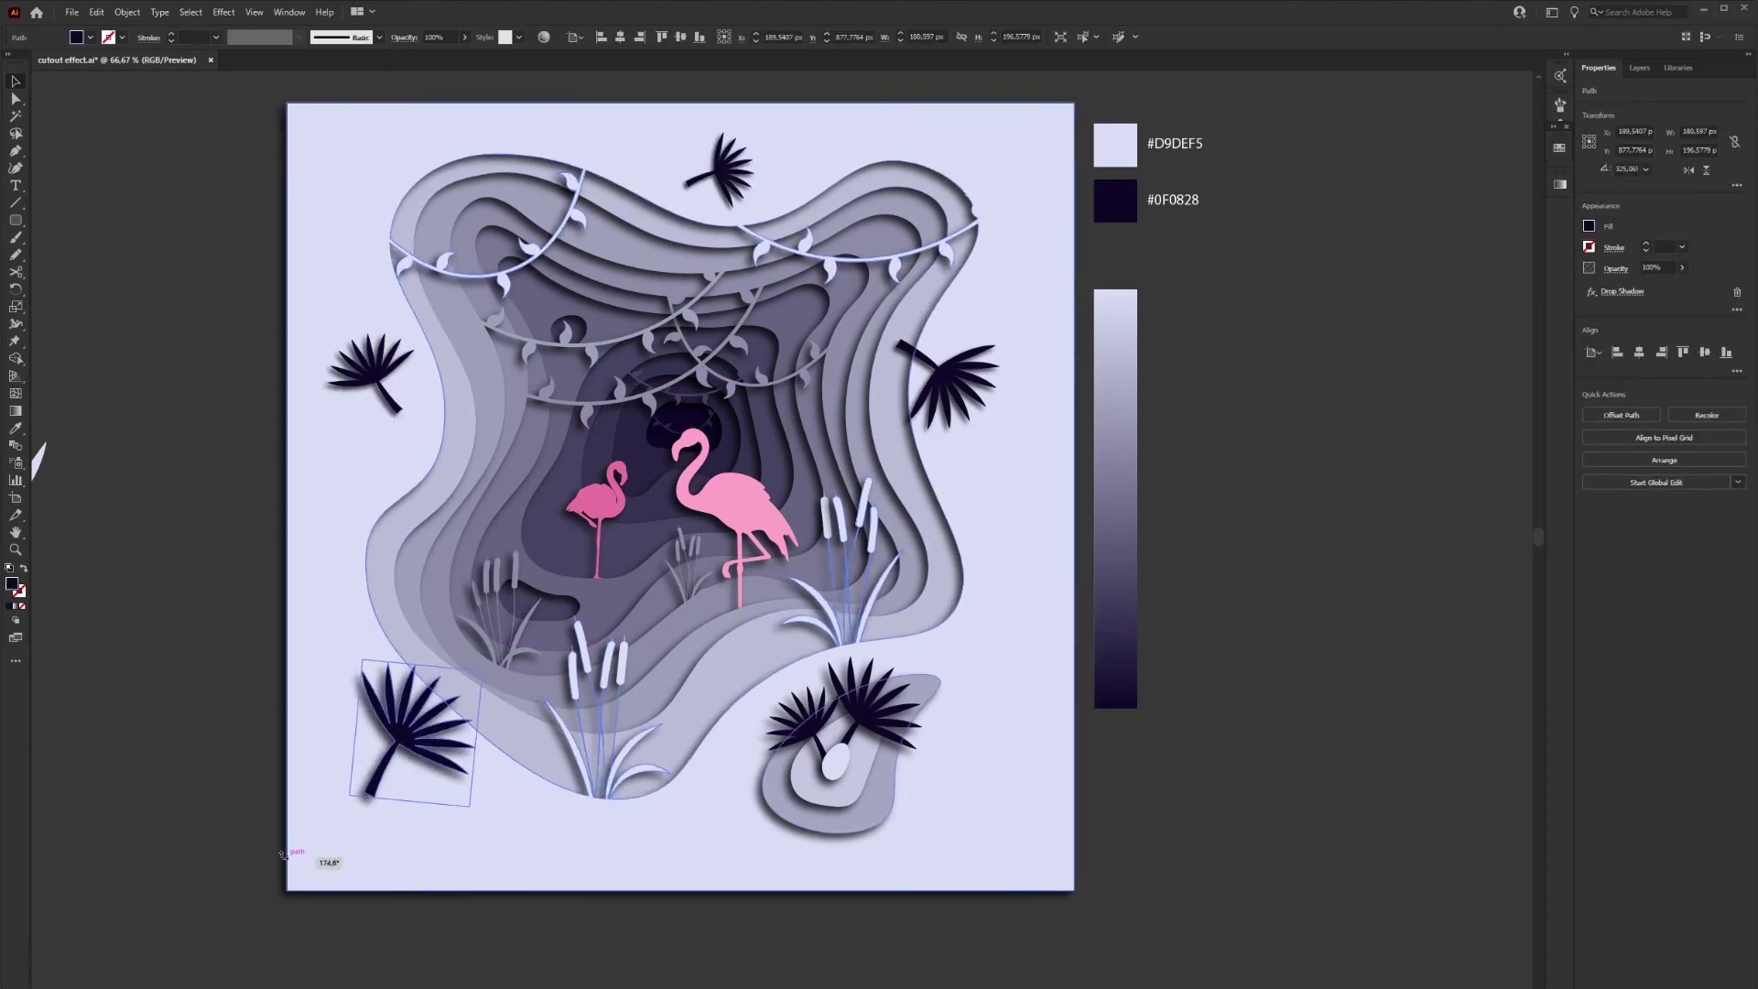
{"action": "left_click_drag", "start_coordinate": [470, 673], "coordinate": [457, 824]}
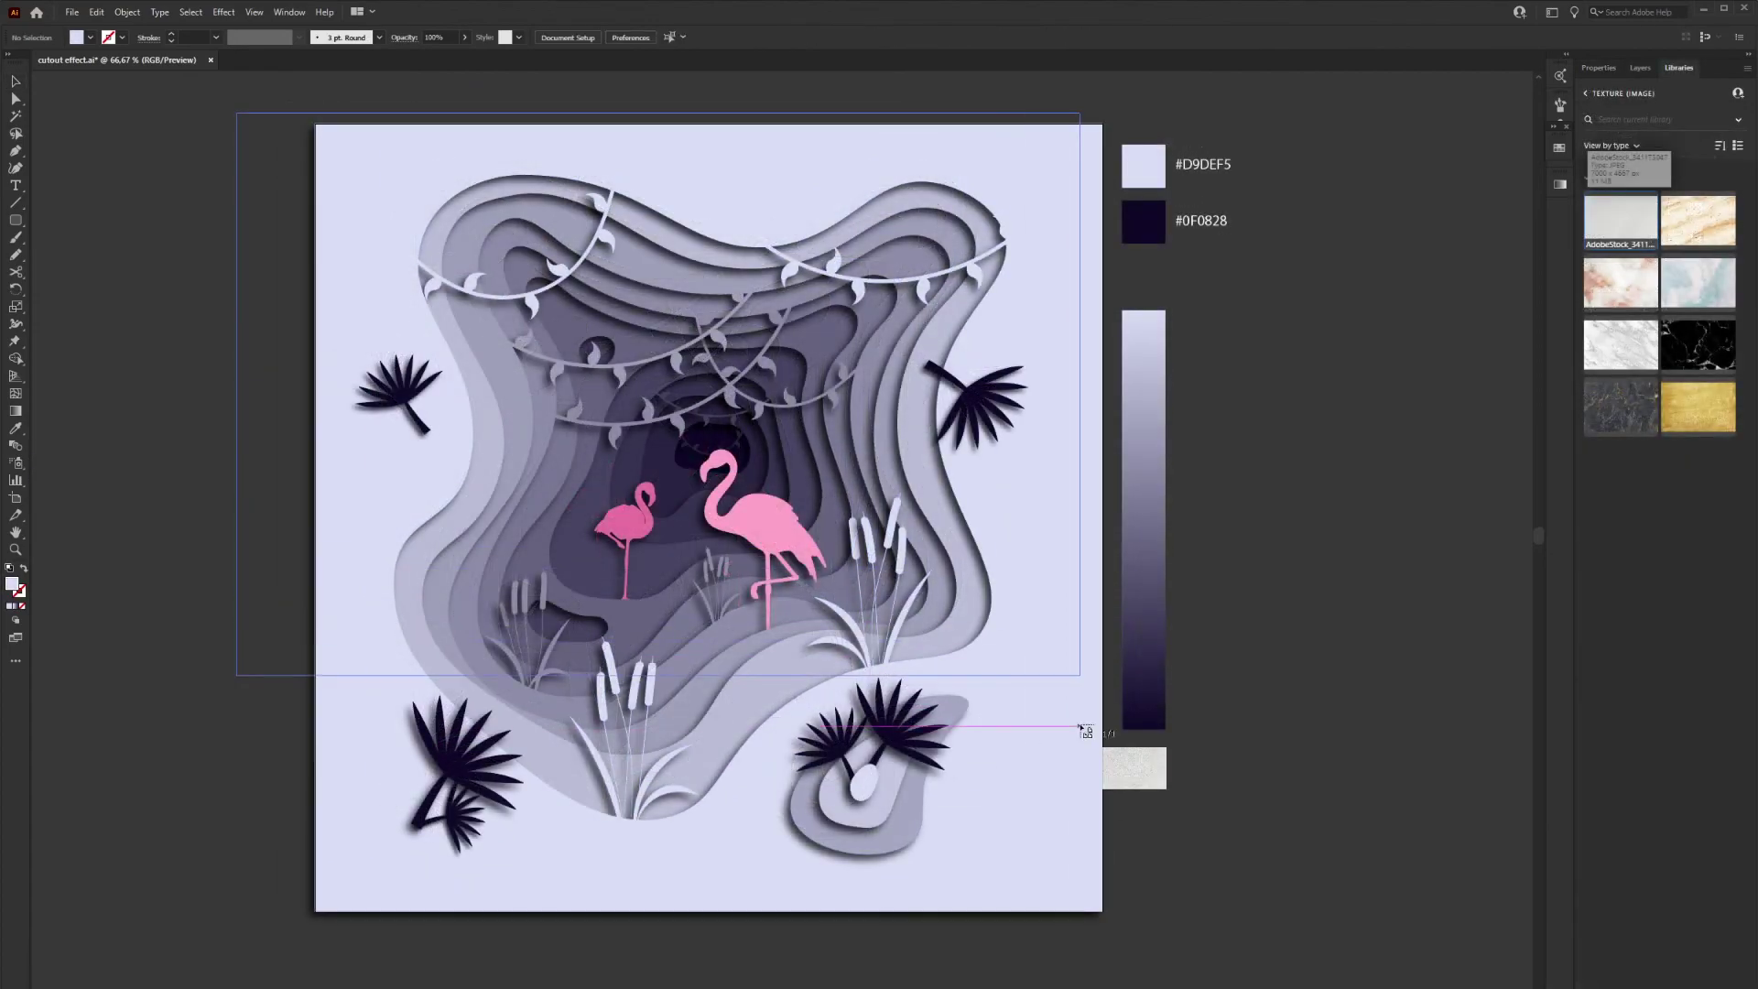
Place the light grey paper texture image from the library at a size larger than the artboard and position it to cover the whole artwork
{"action": "left_click_drag", "start_coordinate": [1084, 729], "coordinate": [1455, 730]}
{"action": "left_click", "coordinate": [1180, 749]}
{"action": "scroll", "coordinate": [1244, 732], "scroll_direction": "up", "scroll_amount": 5}
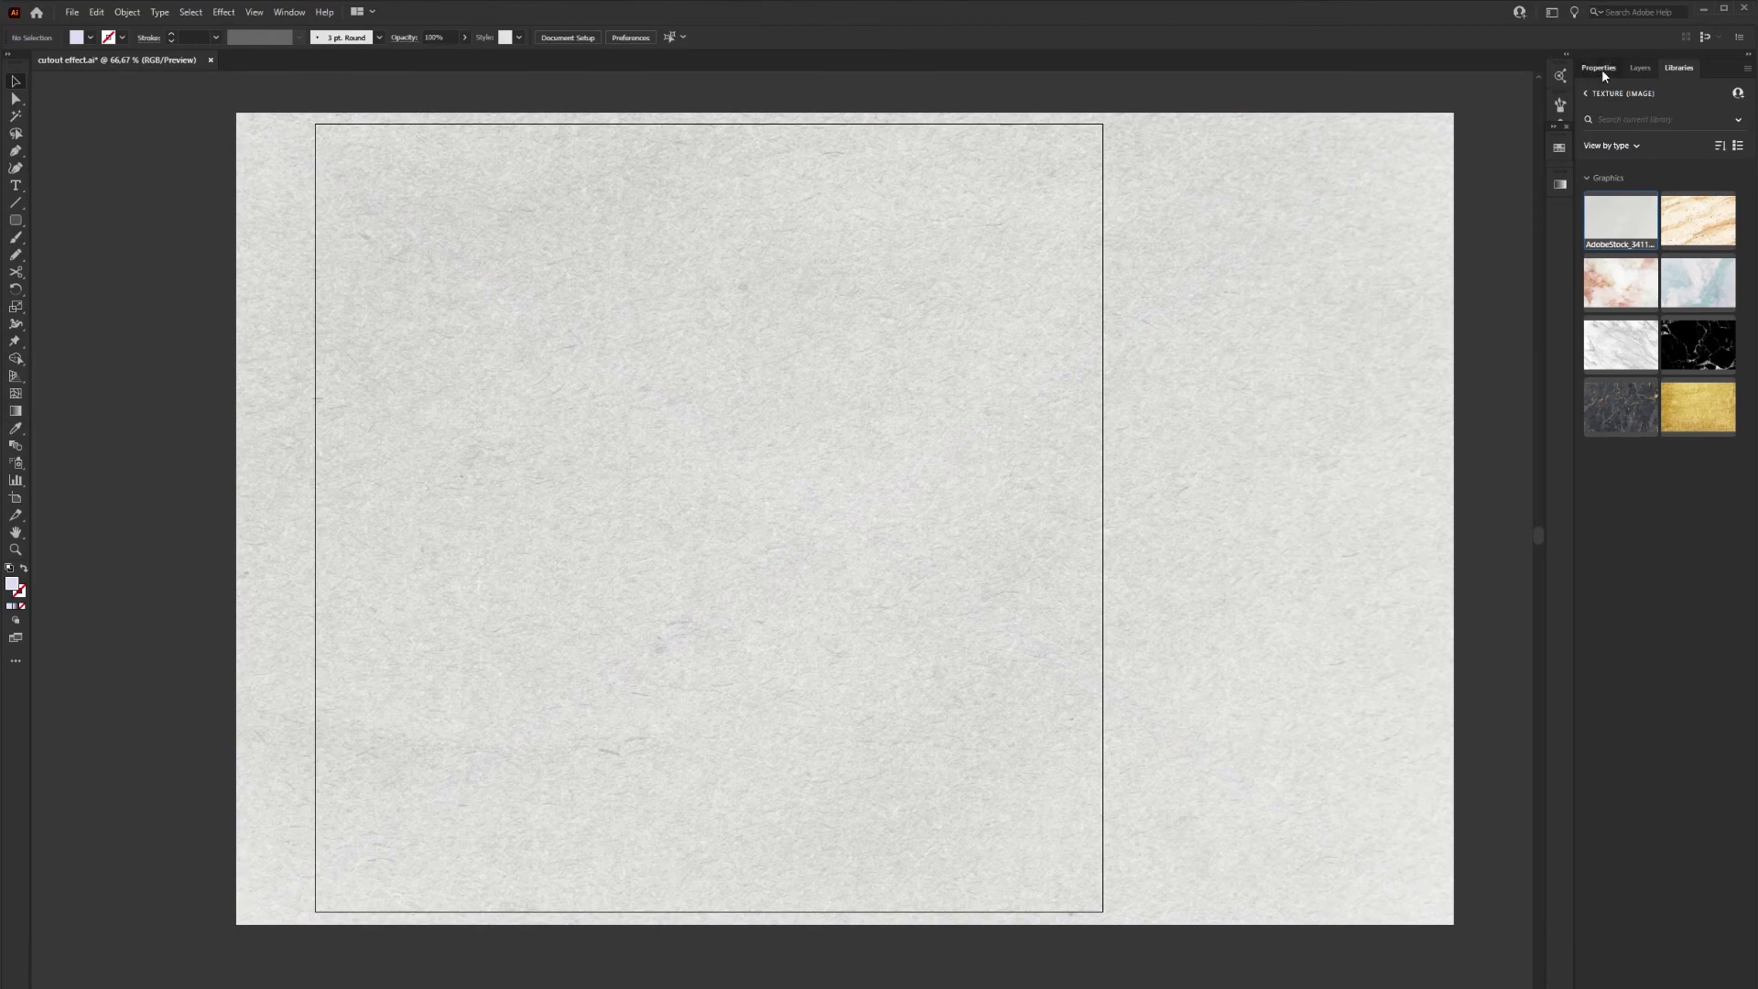
{"action": "left_click", "coordinate": [1599, 68]}
{"action": "scroll", "coordinate": [1486, 293], "scroll_direction": "up", "scroll_amount": 1}
{"action": "left_click_drag", "start_coordinate": [1361, 356], "coordinate": [1196, 360]}
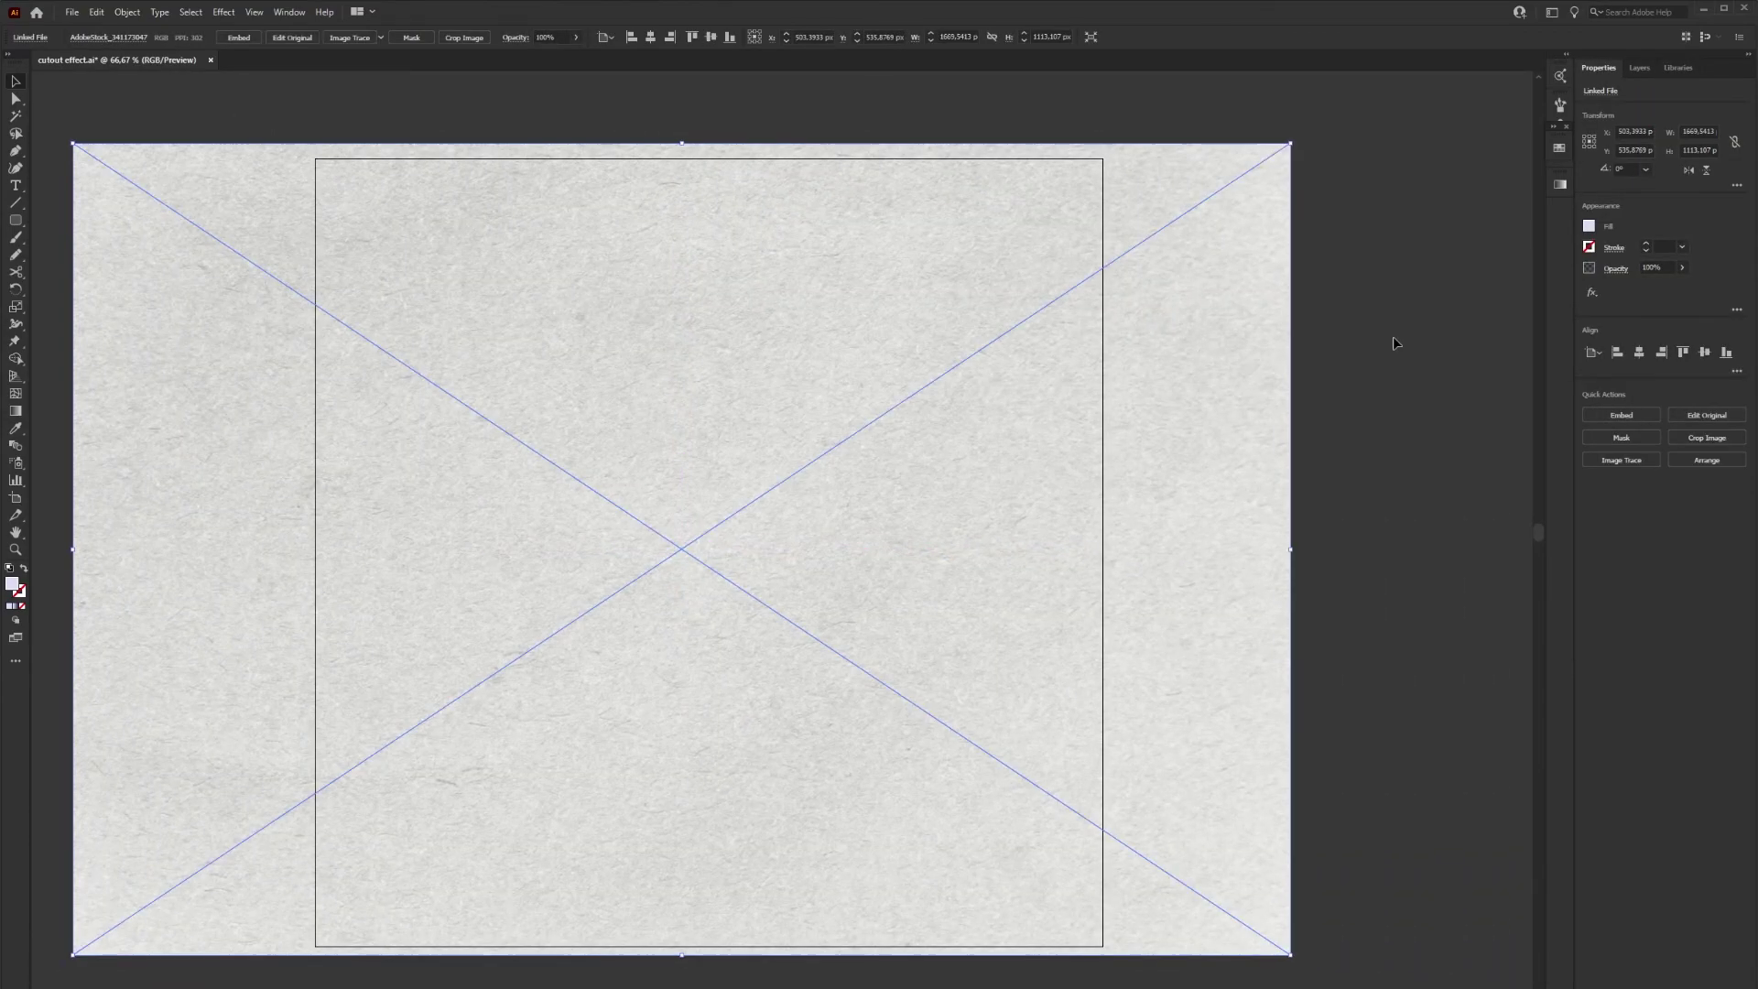
Set the paper texture's blending mode to Multiply and deselect it
{"action": "left_click", "coordinate": [1615, 271]}
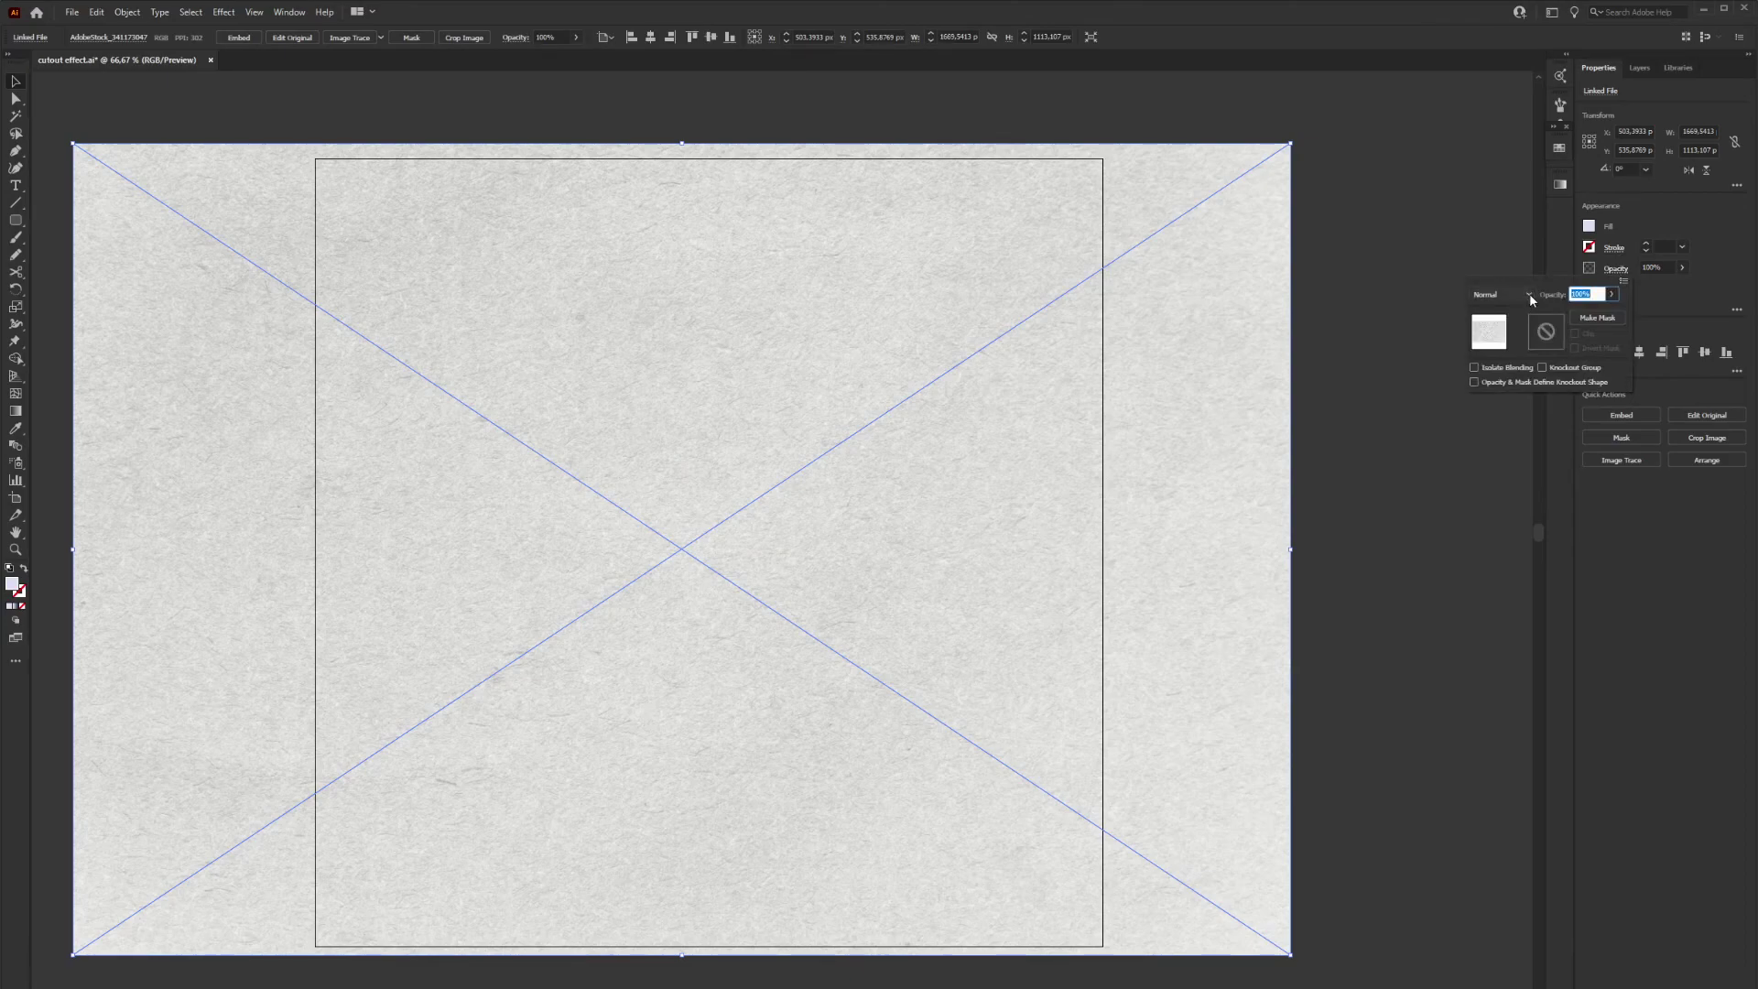
{"action": "left_click", "coordinate": [1528, 294]}
{"action": "left_click", "coordinate": [1515, 351]}
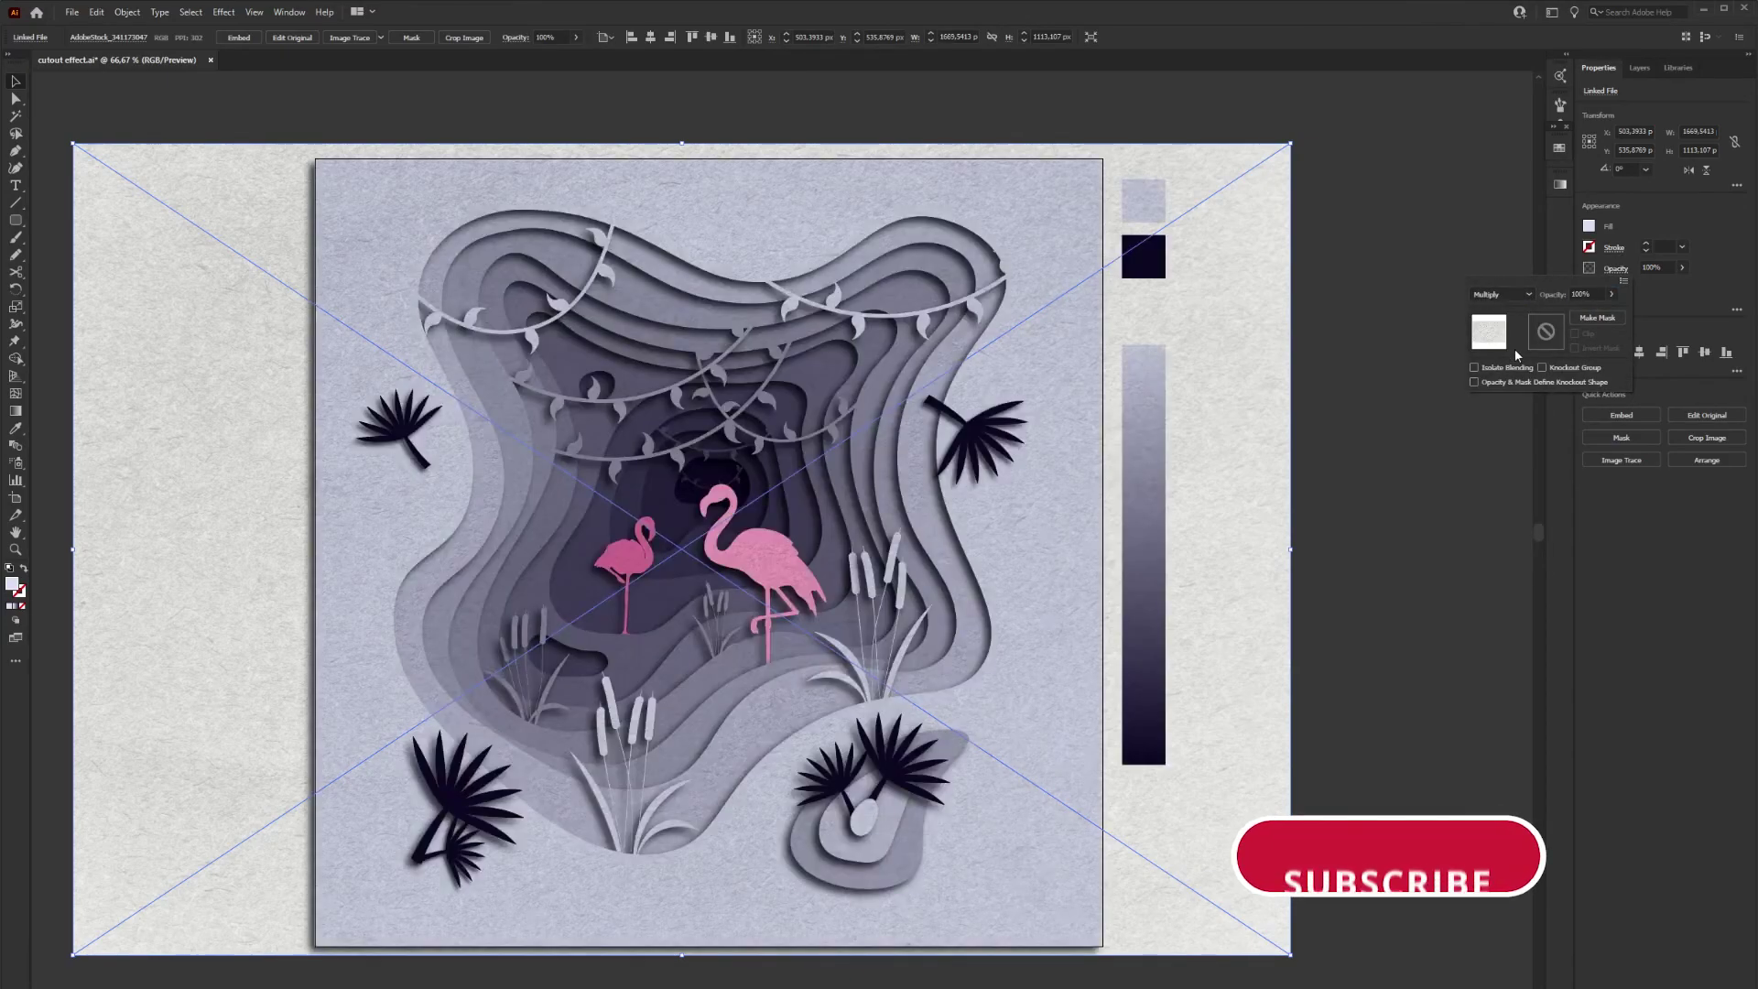
{"action": "key", "text": "ctrl+shift+a"}
Draw a 1080 x 1080 px rectangle exactly over the artboard and use it as a clipping mask for the artwork and texture
{"action": "left_click_drag", "start_coordinate": [20, 221], "coordinate": [51, 220]}
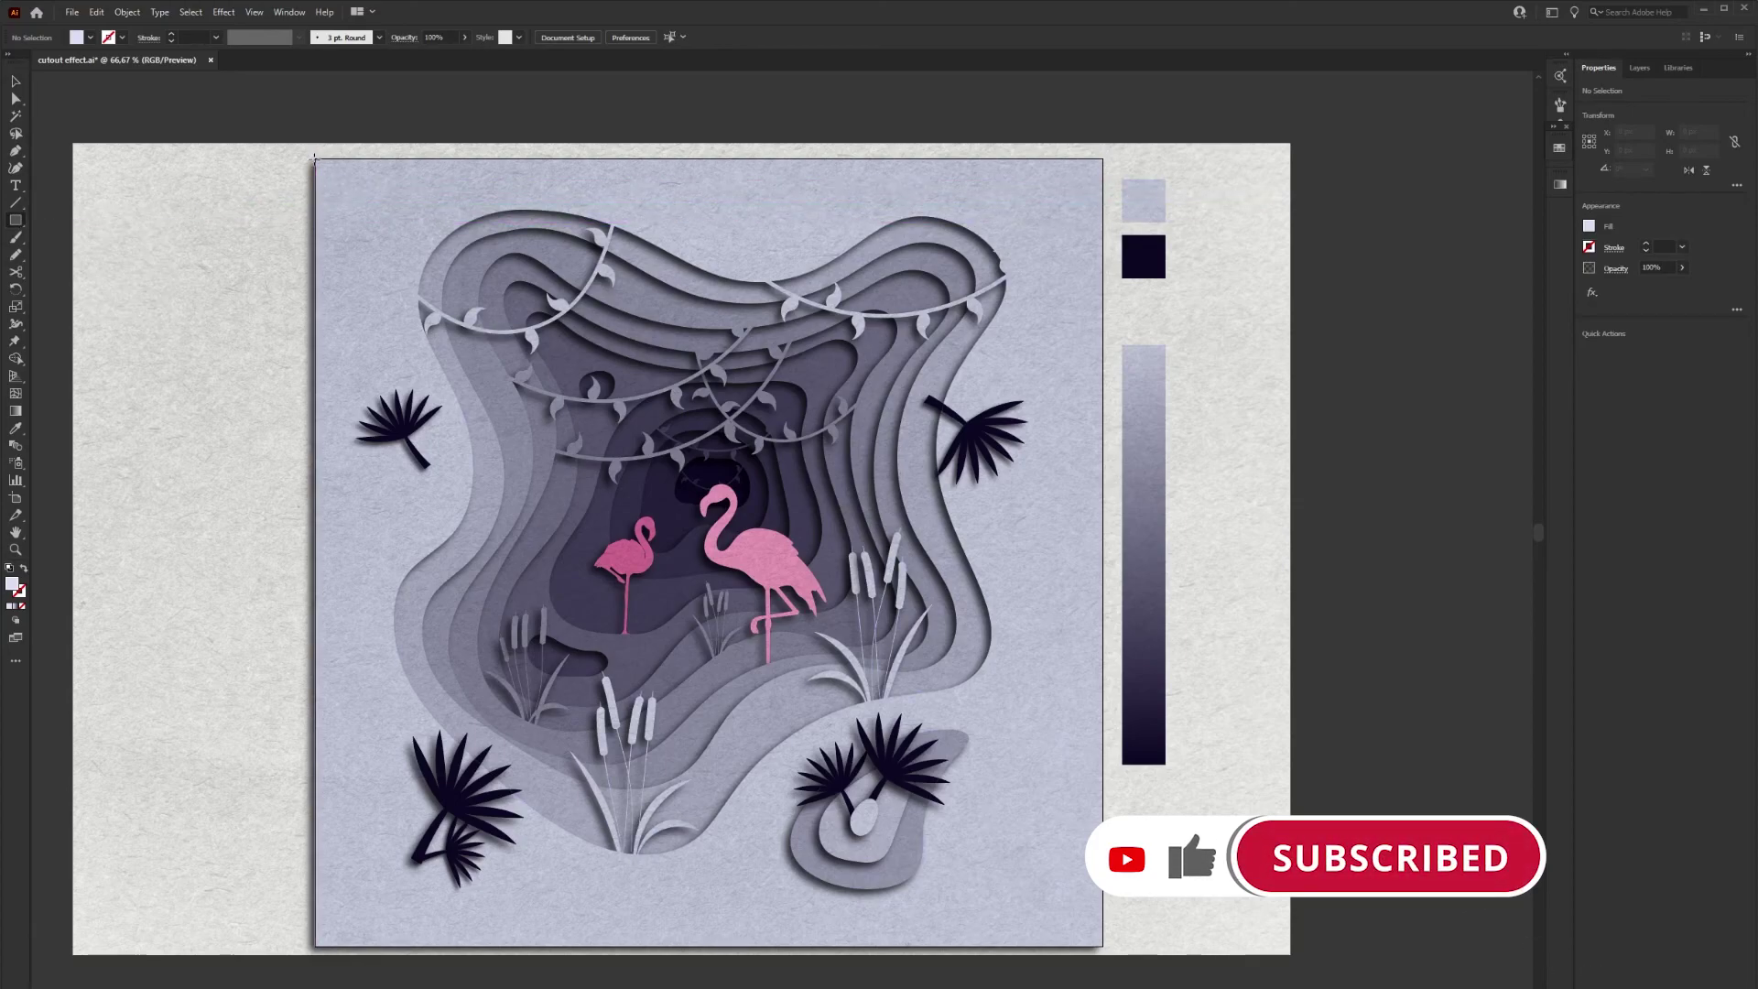
{"action": "left_click_drag", "start_coordinate": [315, 156], "coordinate": [1102, 945]}
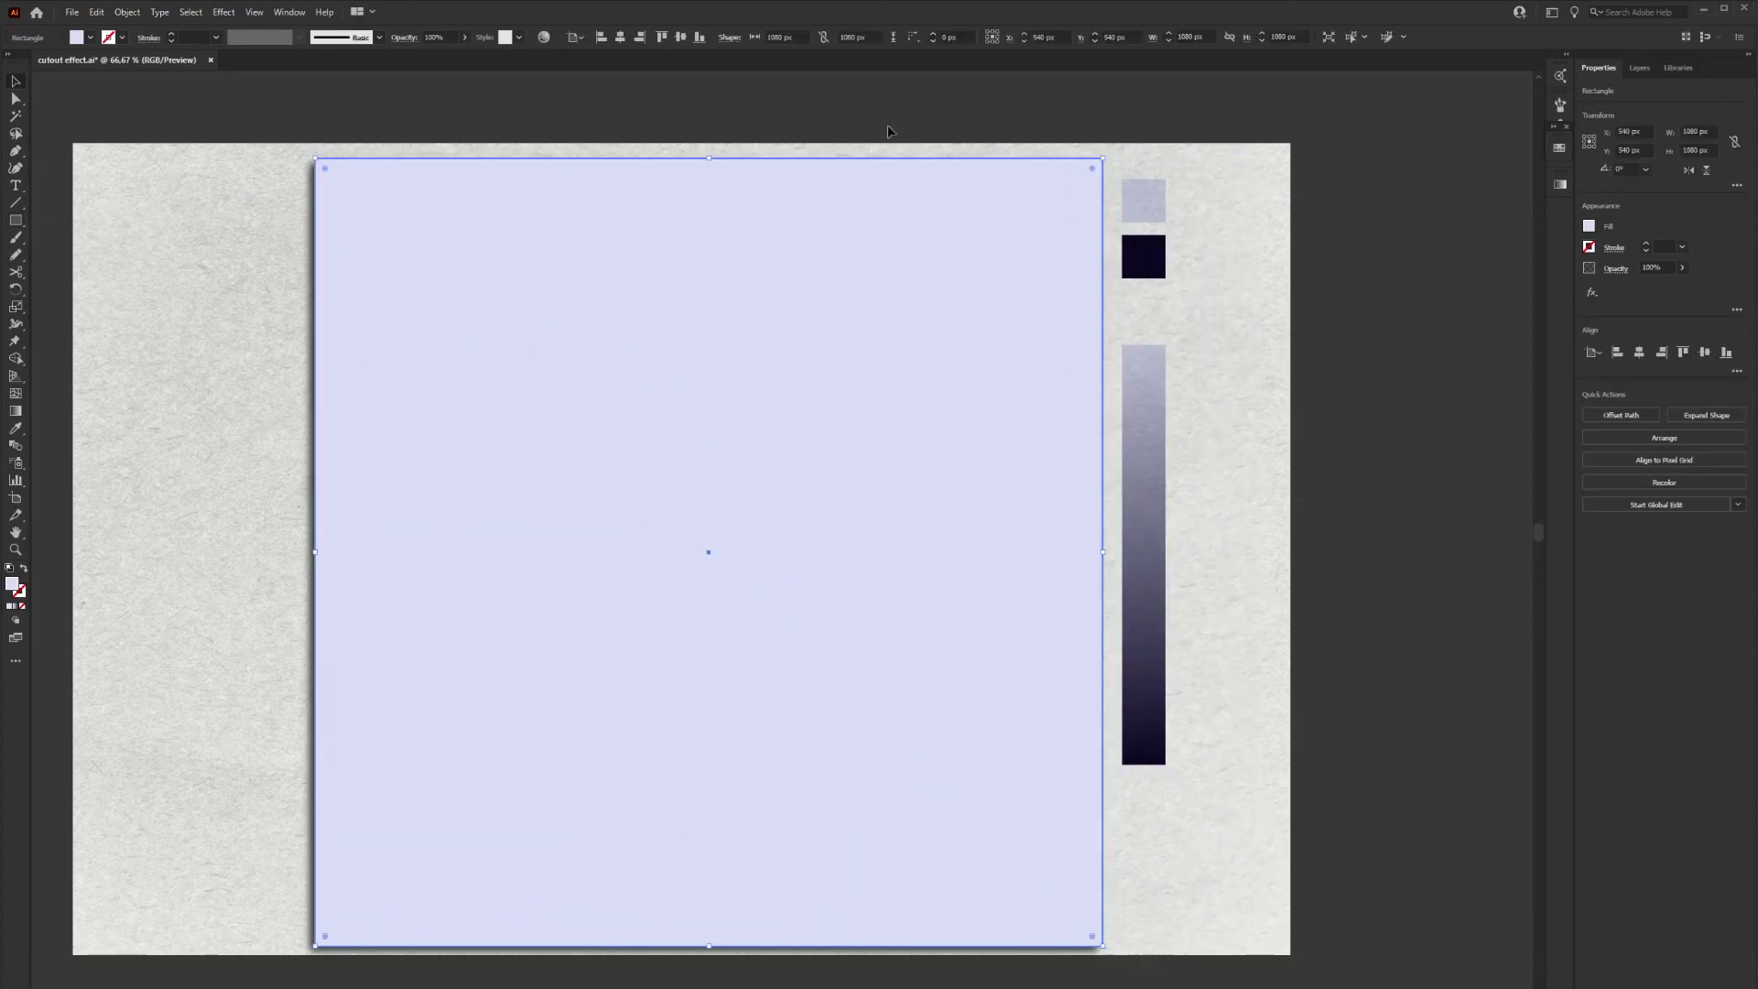
{"action": "key", "text": "ctrl+a"}
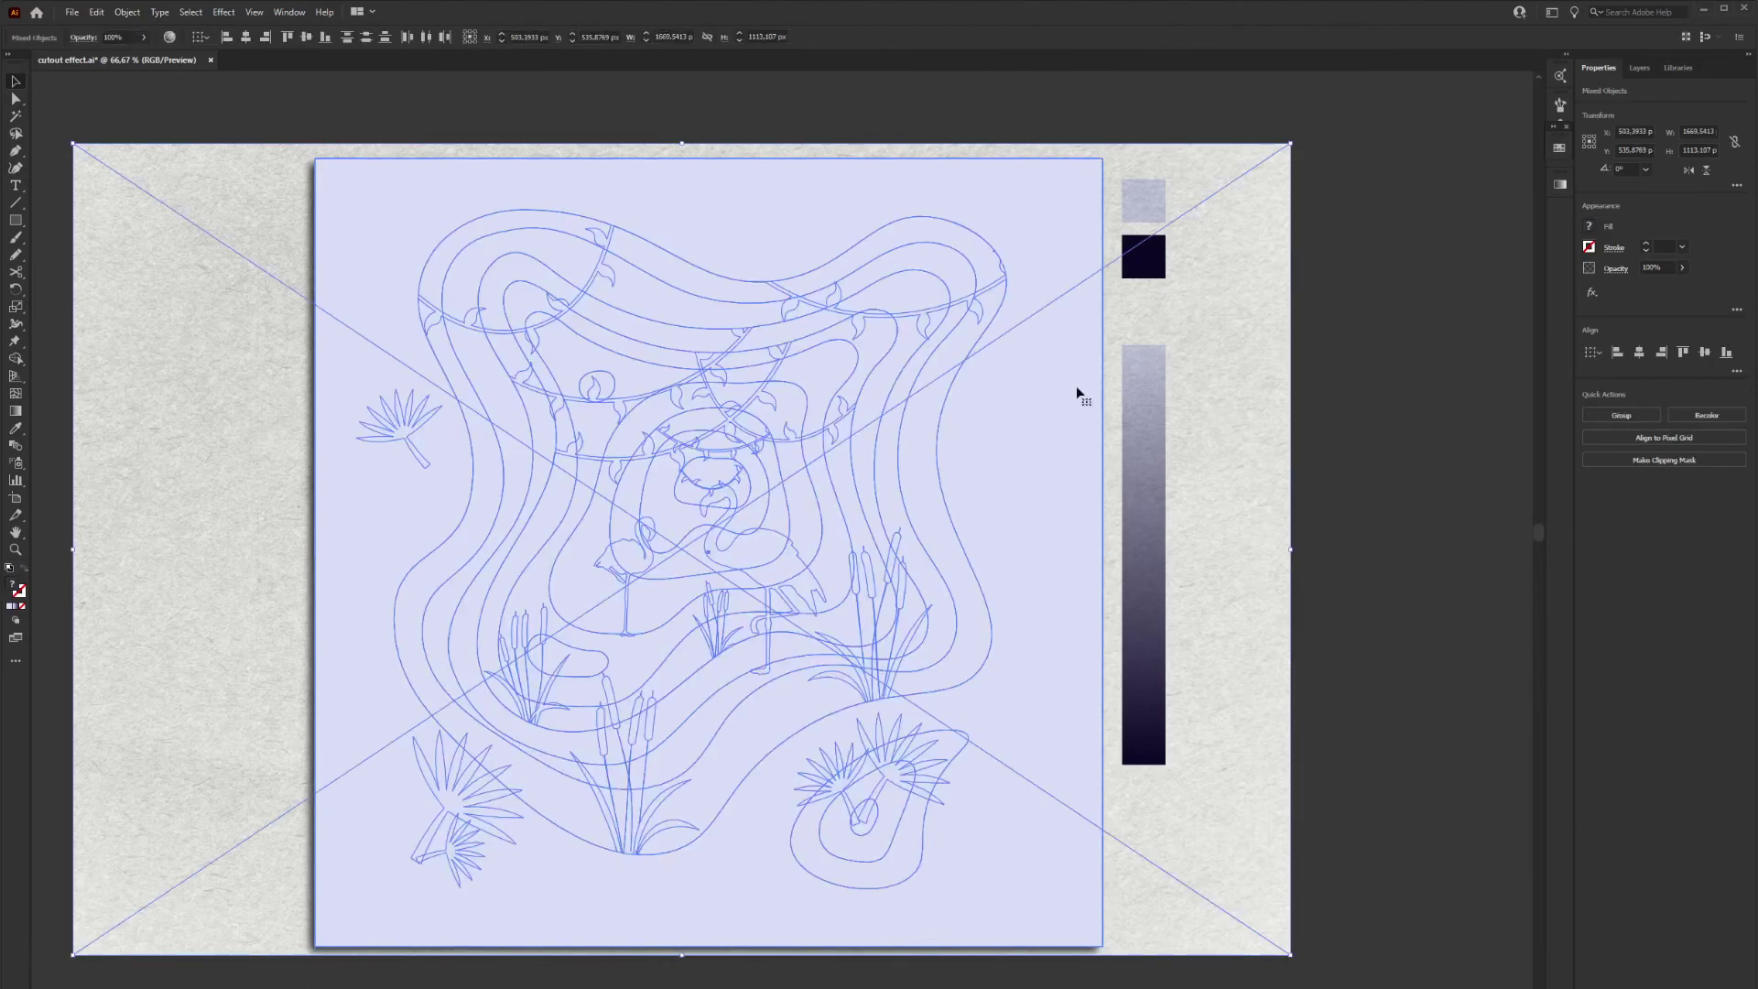
{"action": "scroll", "coordinate": [291, 950], "scroll_direction": "down", "scroll_amount": 1}
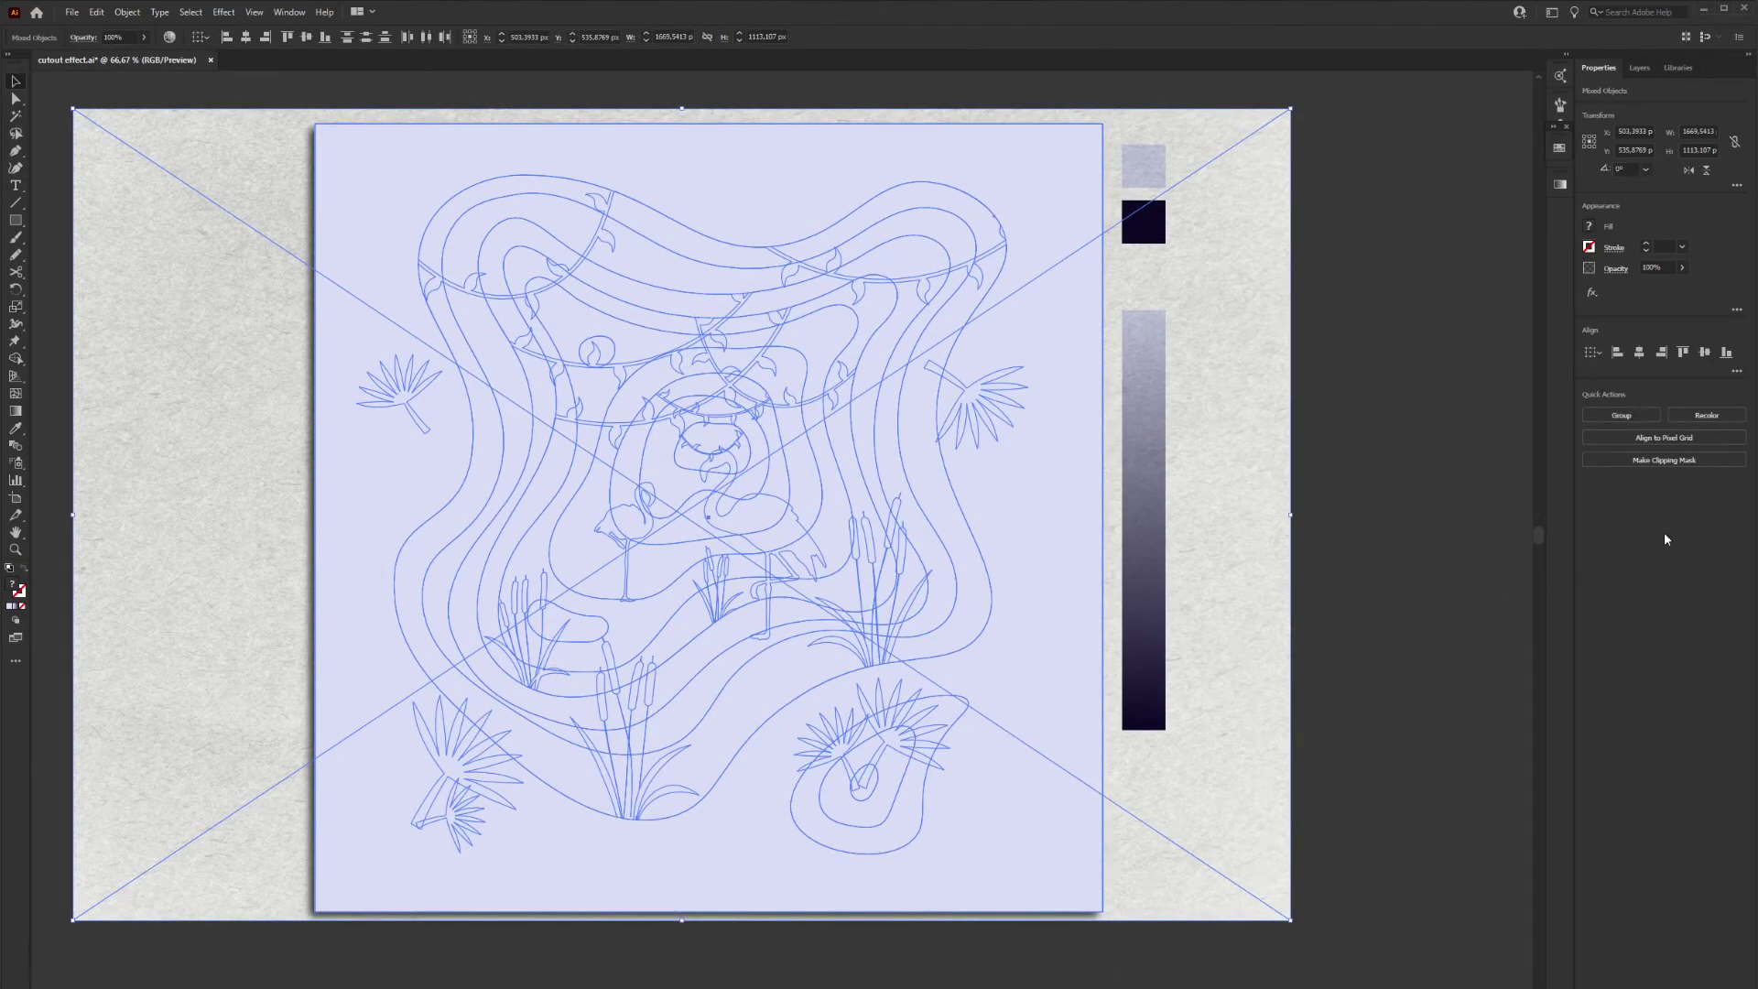
{"action": "left_click", "coordinate": [1620, 461]}
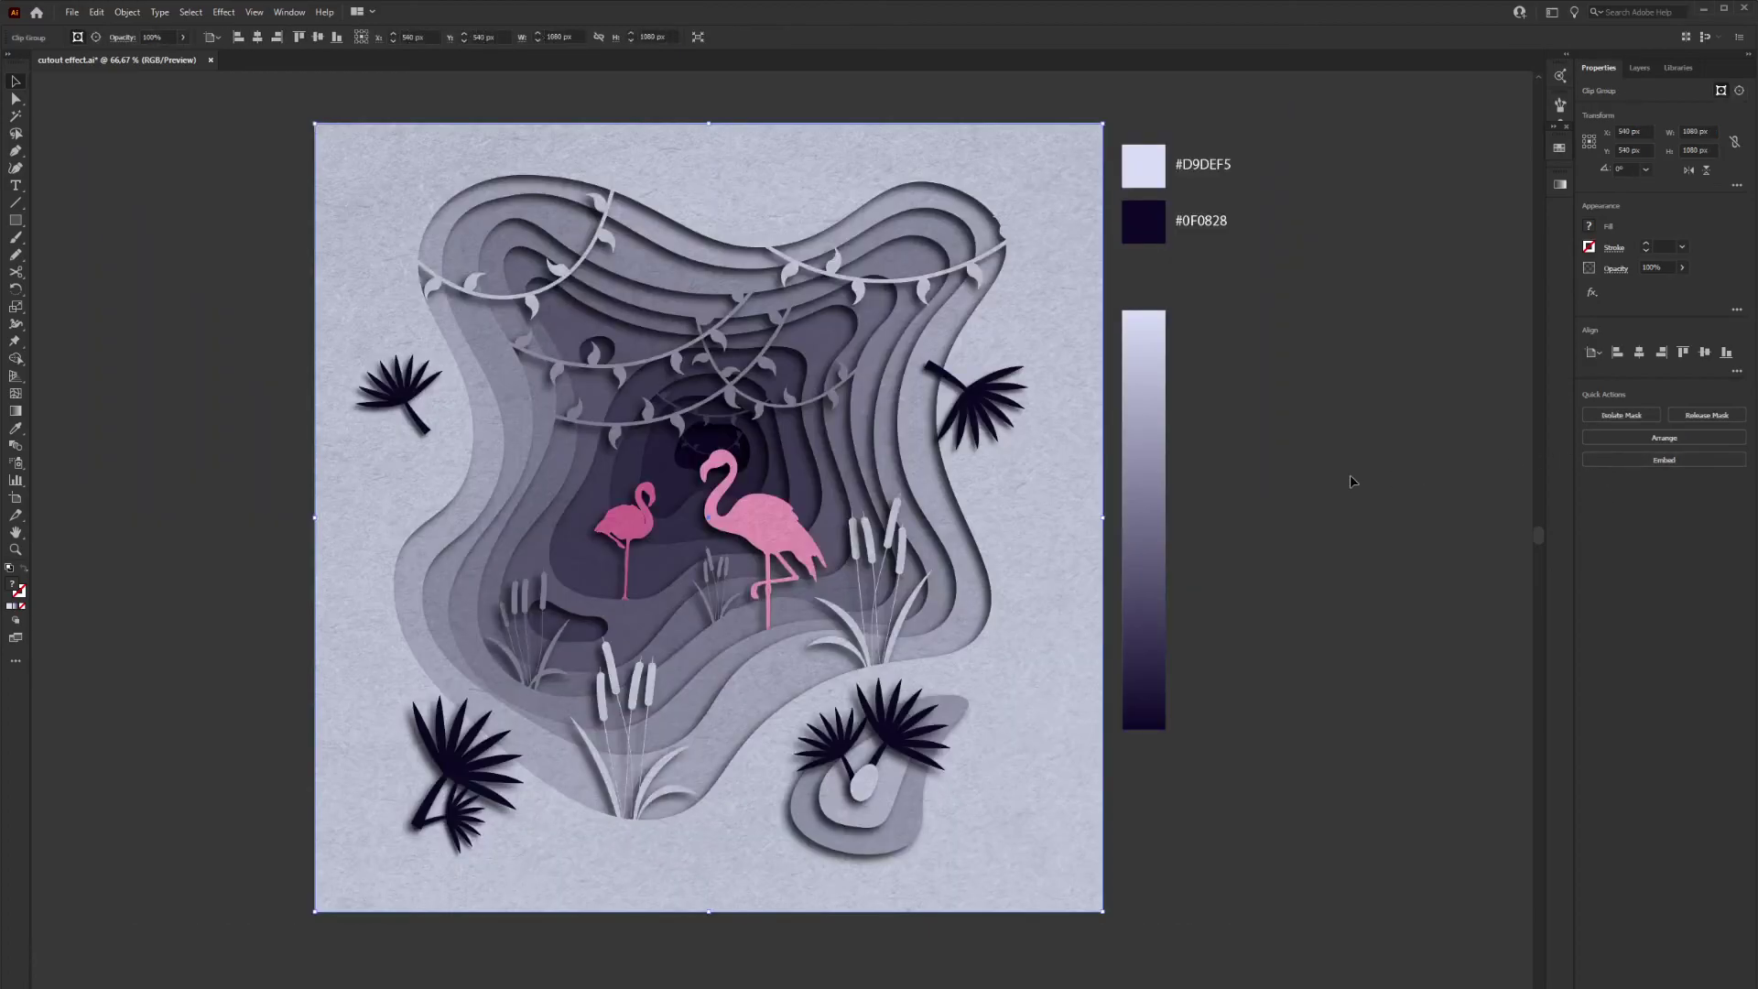